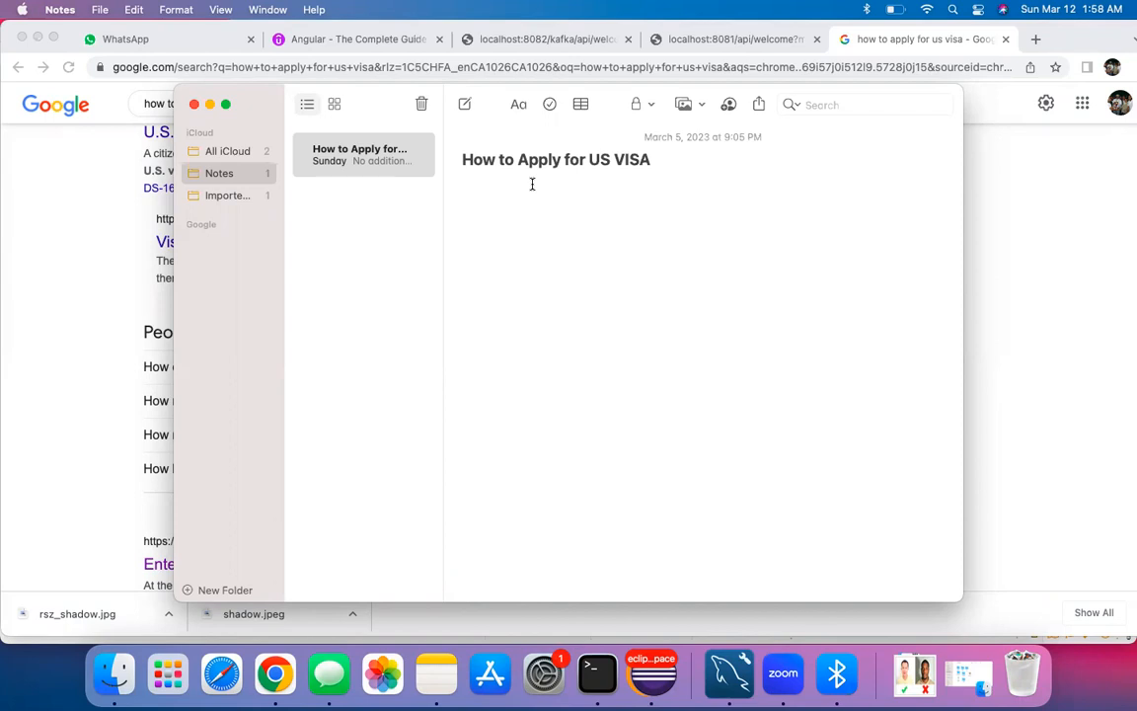
# Step: Deselect the note title and minimize Apple Notes to bring back the Google results
pyautogui.moveTo(476, 159); pyautogui.dragTo(688, 175)
pyautogui.click(688, 174)
pyautogui.click(211, 106)
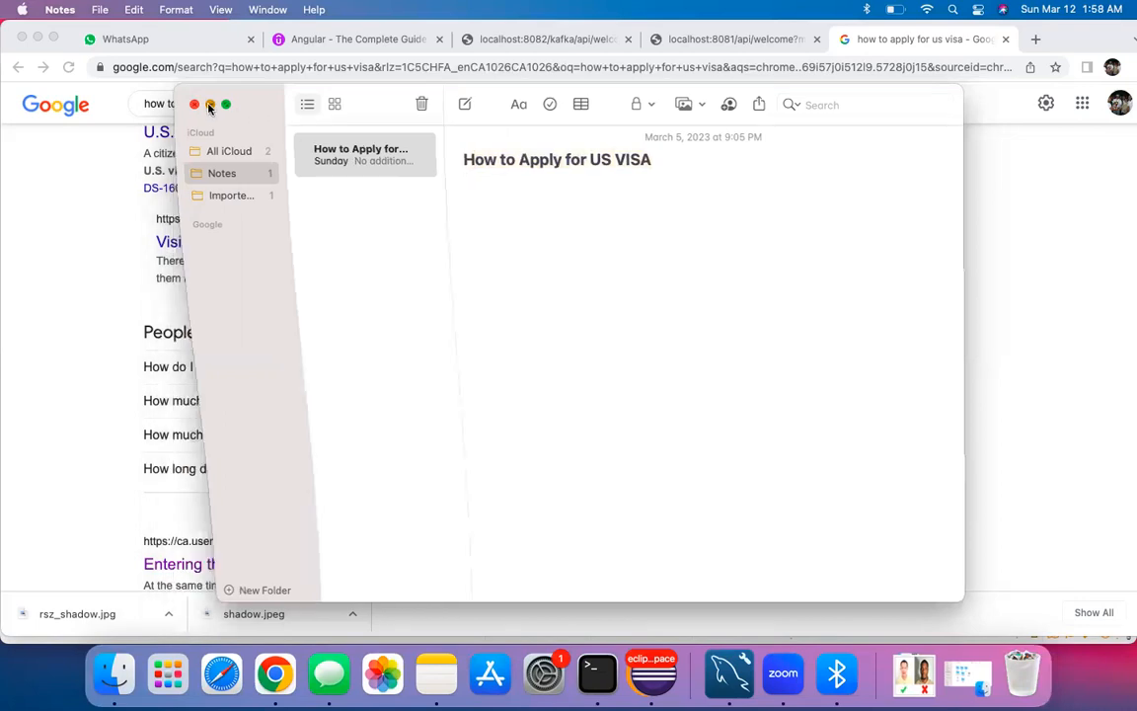
pyautogui.scroll(5, 228, 222)
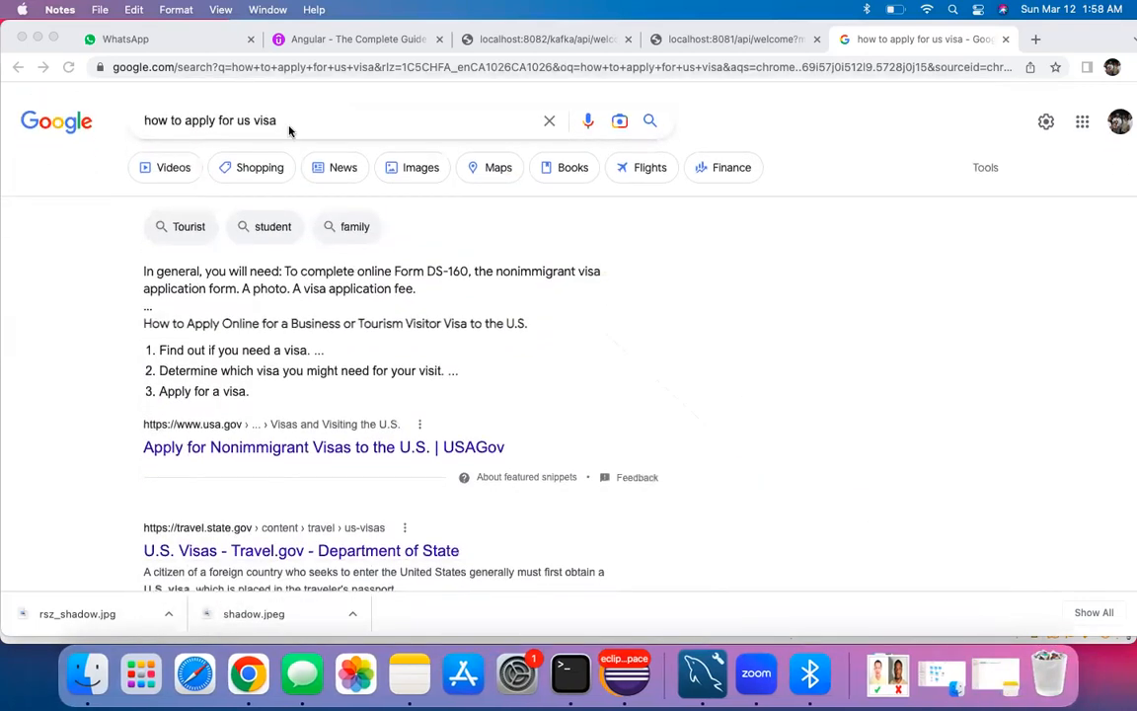
pyautogui.click(286, 122)
pyautogui.click(293, 118)
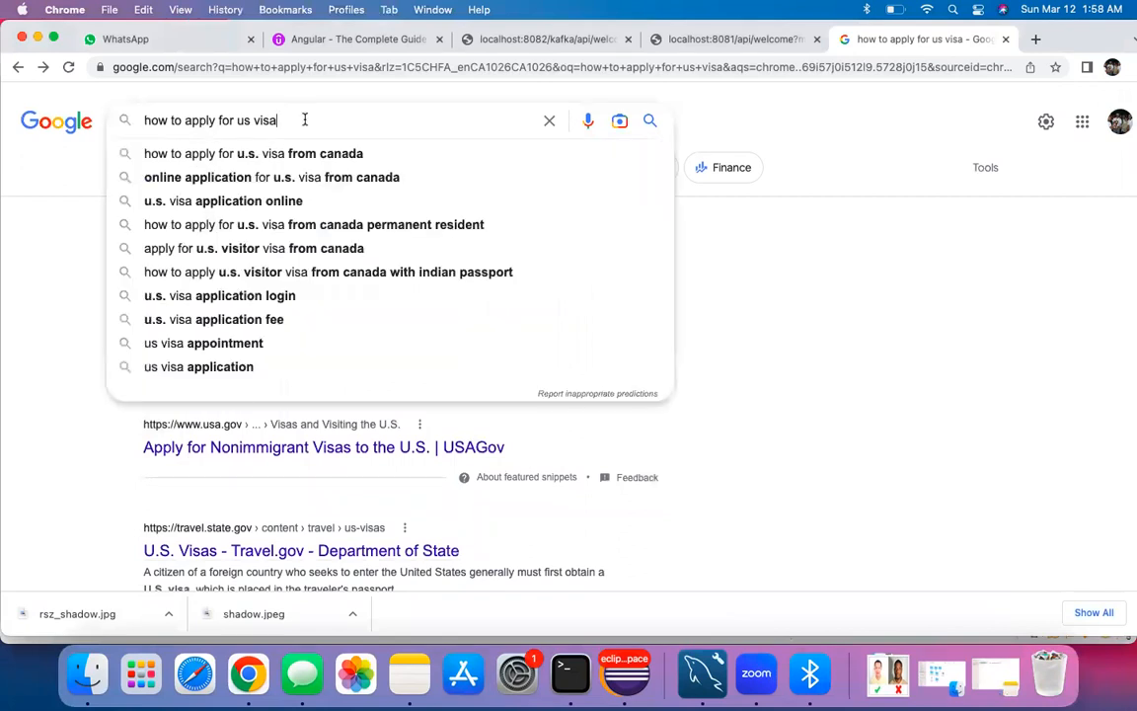
pyautogui.press('Return')
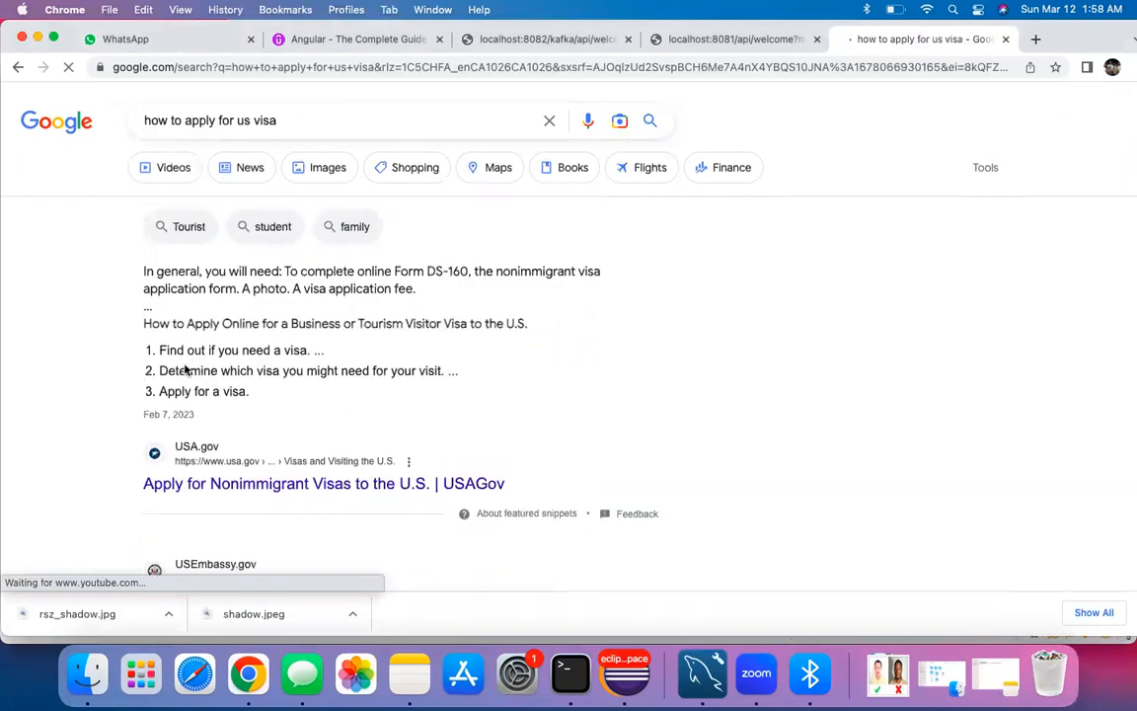
pyautogui.scroll(-4, 177, 375)
pyautogui.scroll(-2, 226, 424)
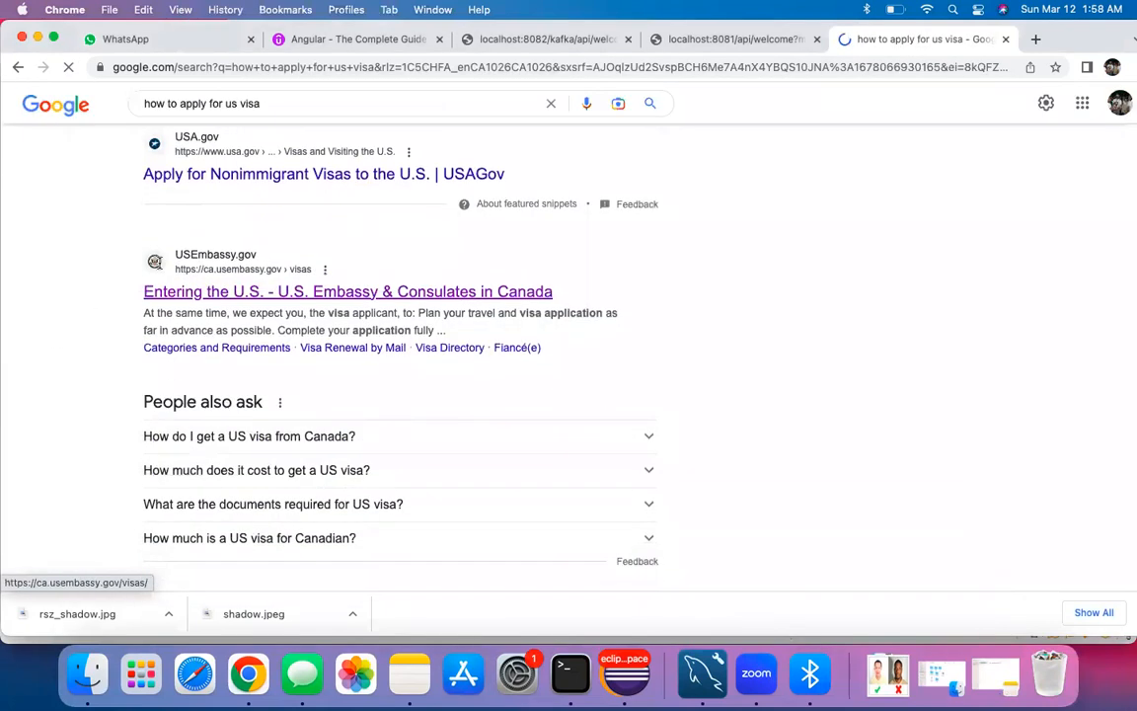
pyautogui.scroll(-1, 127, 324)
pyautogui.scroll(-5, 127, 324)
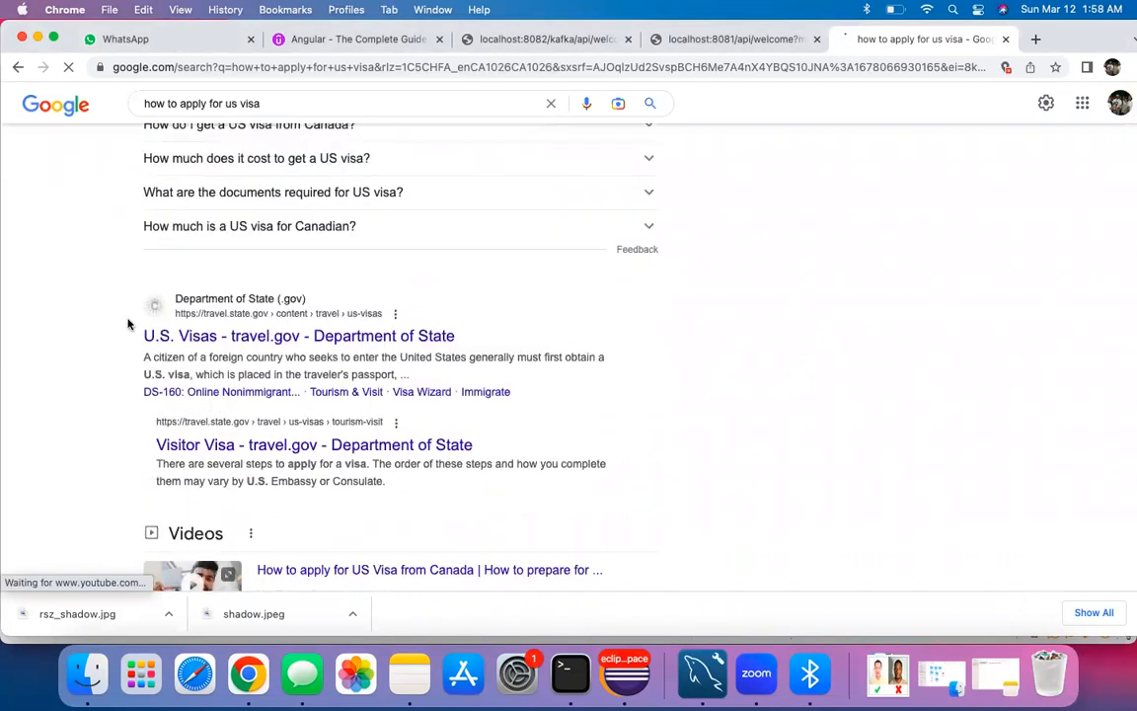
pyautogui.scroll(-5, 127, 324)
pyautogui.scroll(-5, 127, 324)
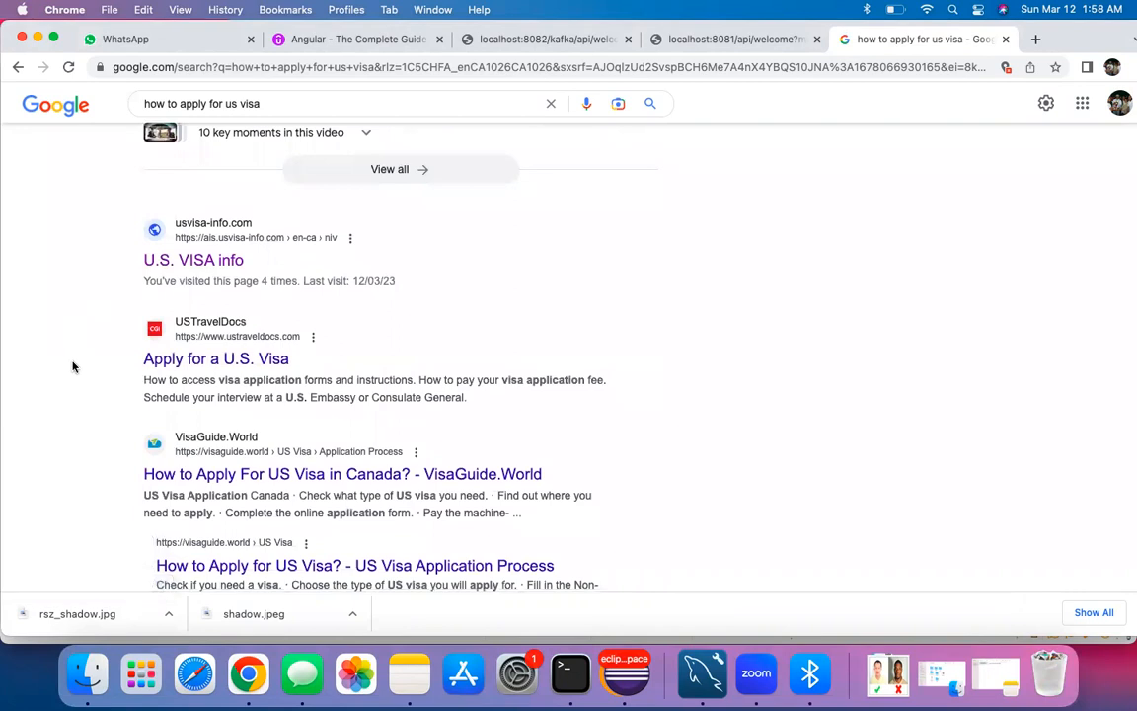
pyautogui.scroll(-3, 94, 384)
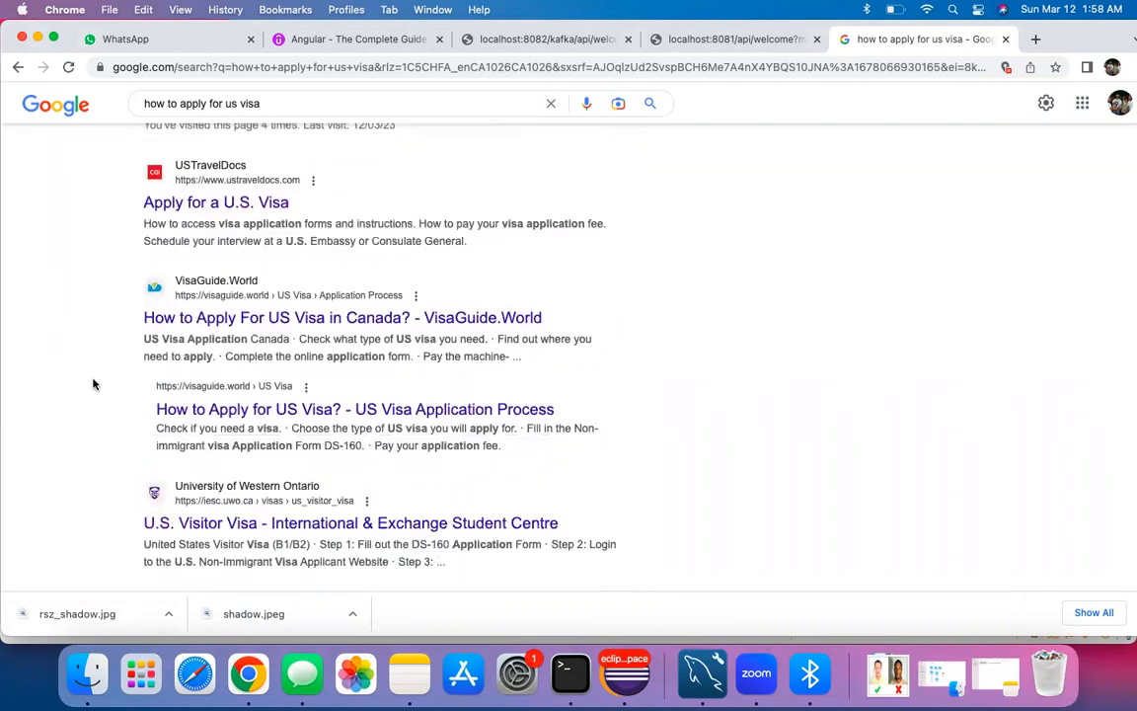
pyautogui.scroll(15, 94, 384)
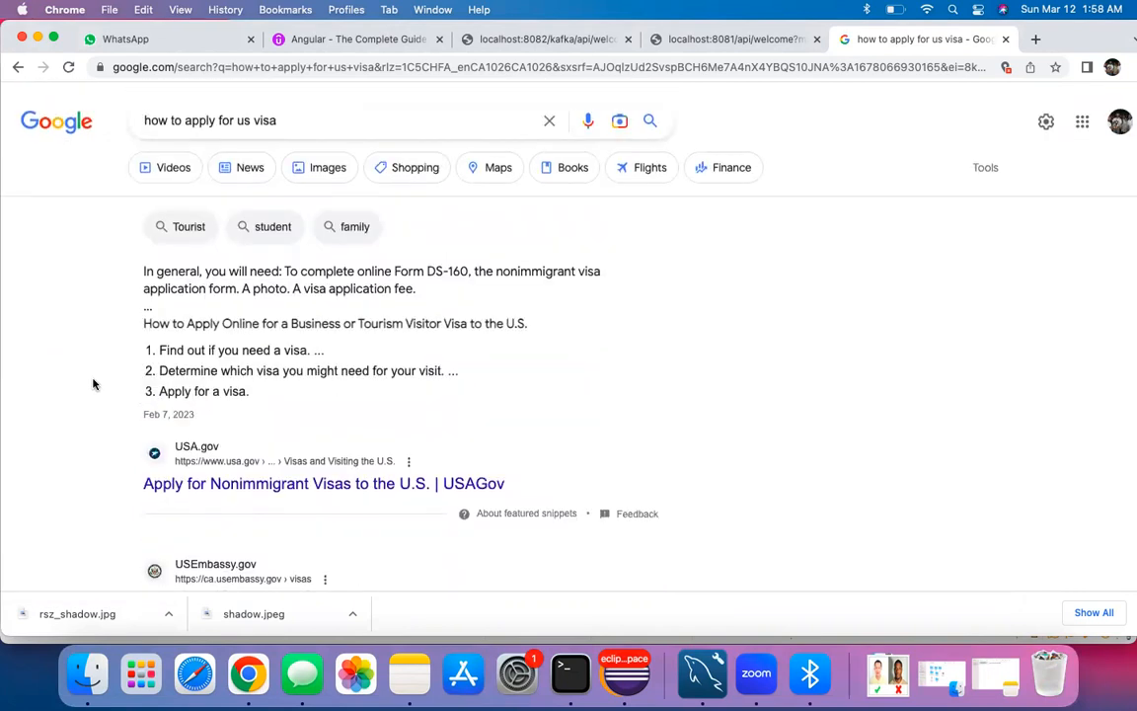
pyautogui.scroll(-4, 94, 384)
pyautogui.scroll(-7, 93, 384)
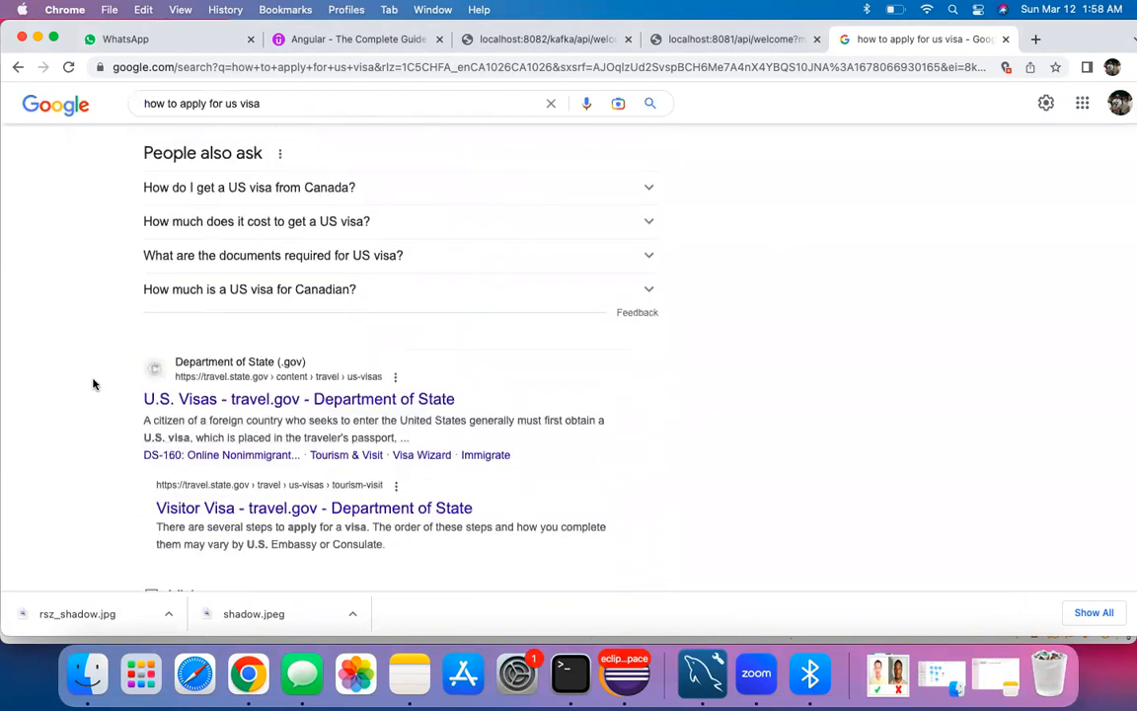
pyautogui.scroll(-8, 94, 384)
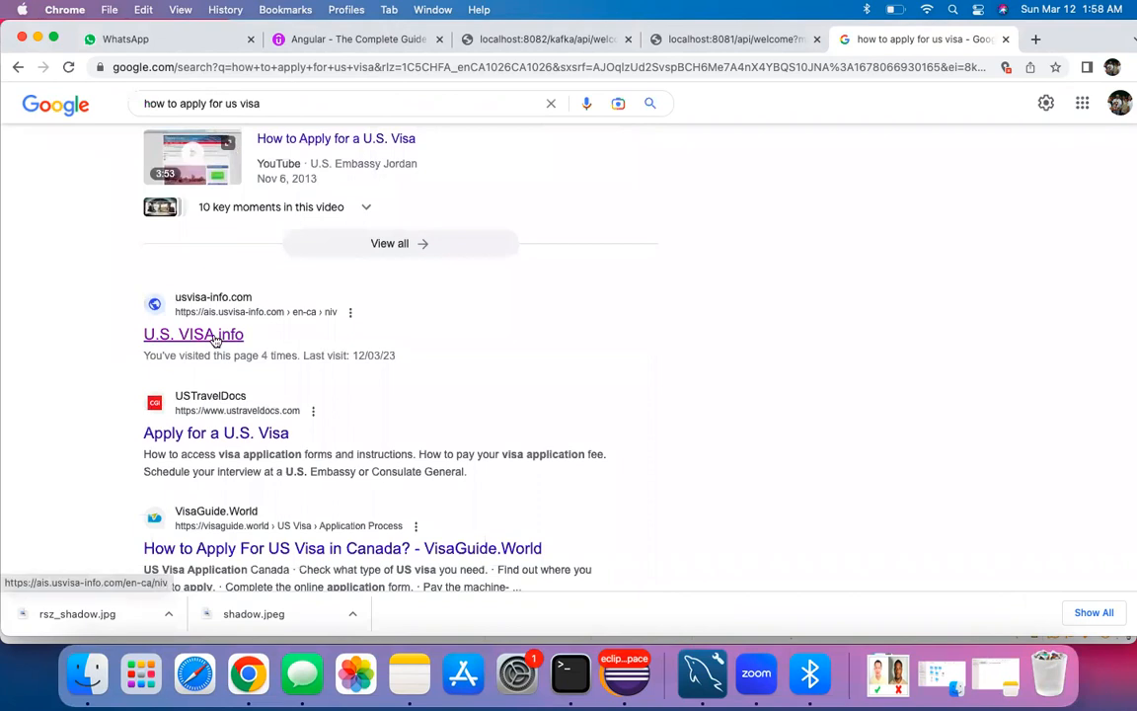
# Step: Open the U.S. VISA info result for the Canada nonimmigrant visa page with Apply and Continue options
pyautogui.click(221, 335)
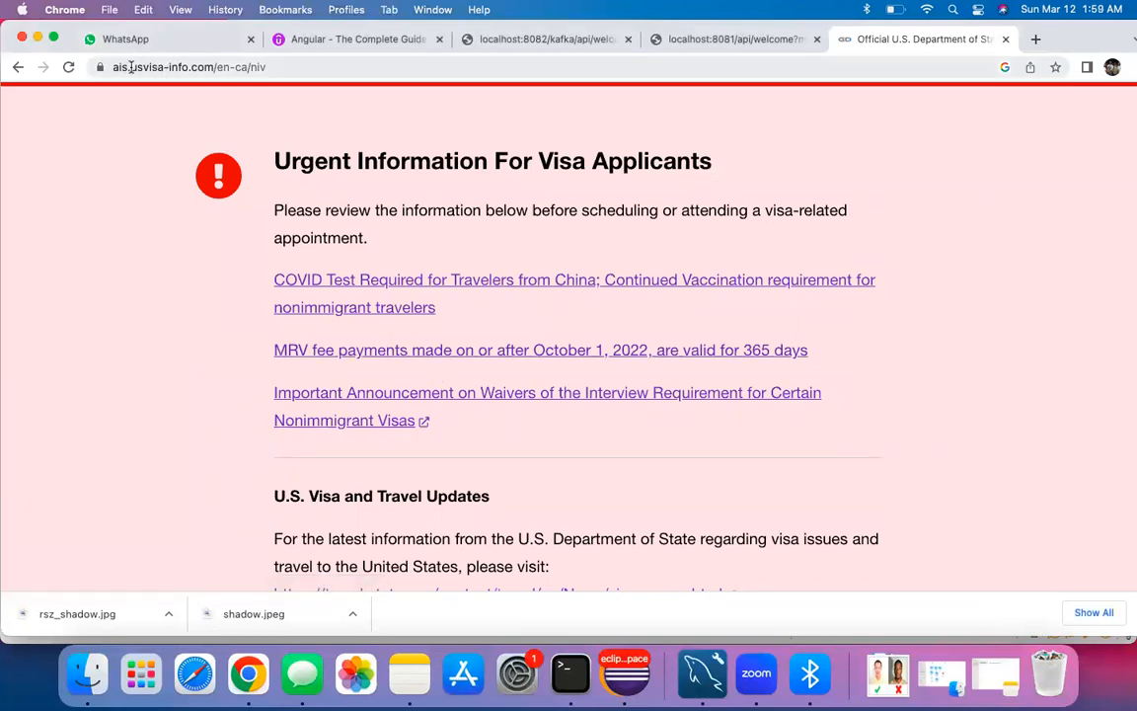
pyautogui.scroll(-10, 206, 365)
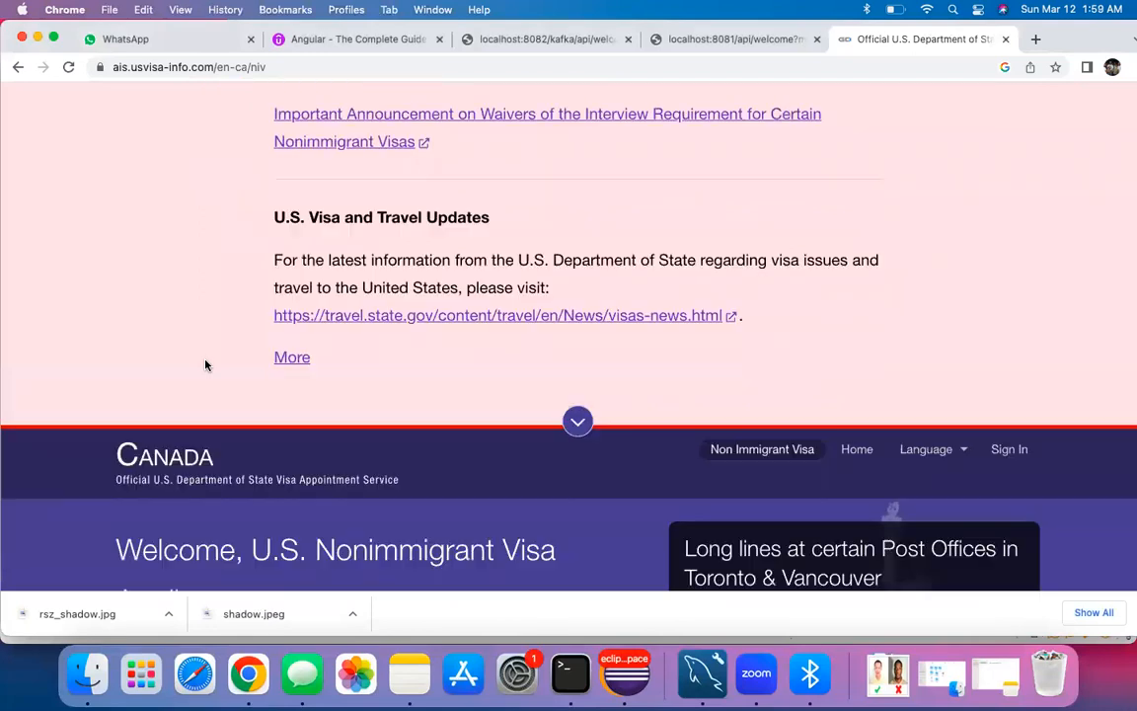
pyautogui.scroll(1, 205, 366)
pyautogui.scroll(1, 205, 365)
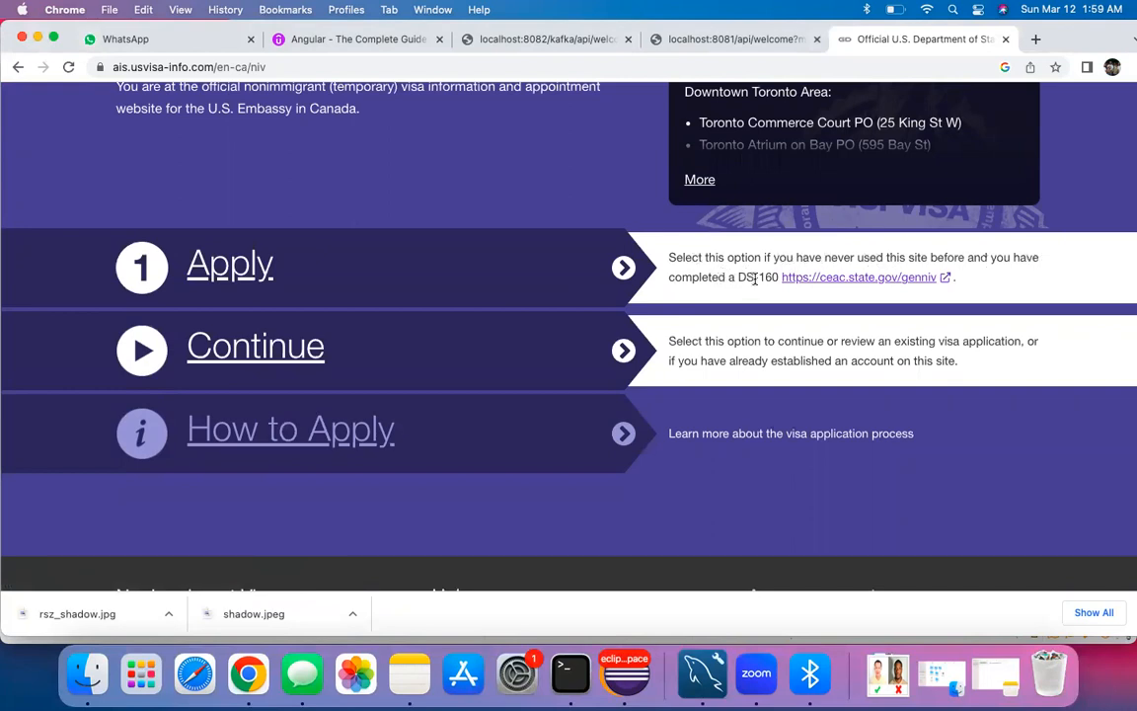
# Step: Add the numbered list 'D160, Appoint book, Interview' to the visa note, then minimize Notes
pyautogui.click(409, 674)
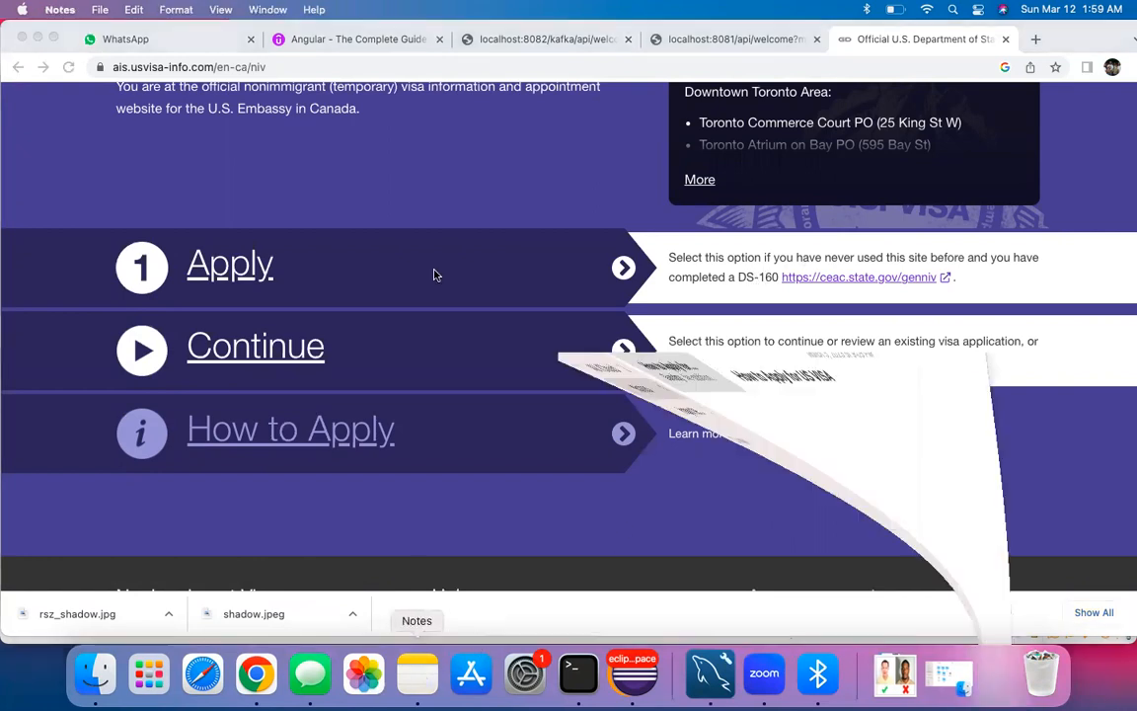
pyautogui.click(569, 270)
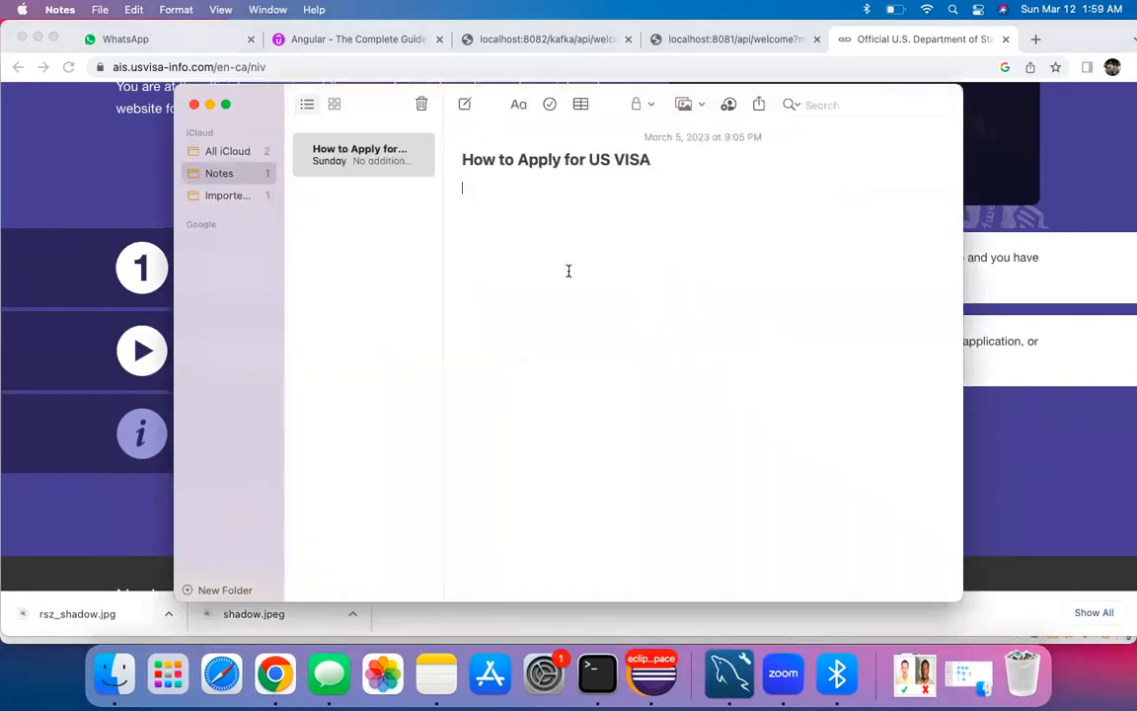
pyautogui.write('1. D')
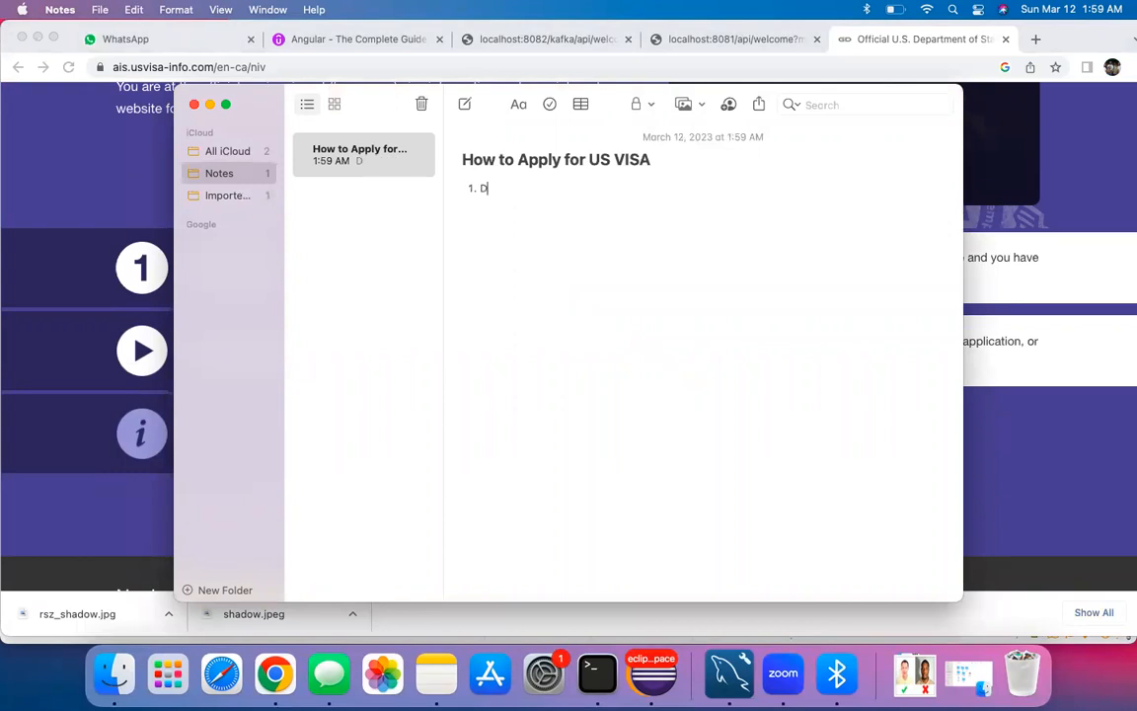
pyautogui.write('160 2. ')
pyautogui.write('App')
pyautogui.write('oint b')
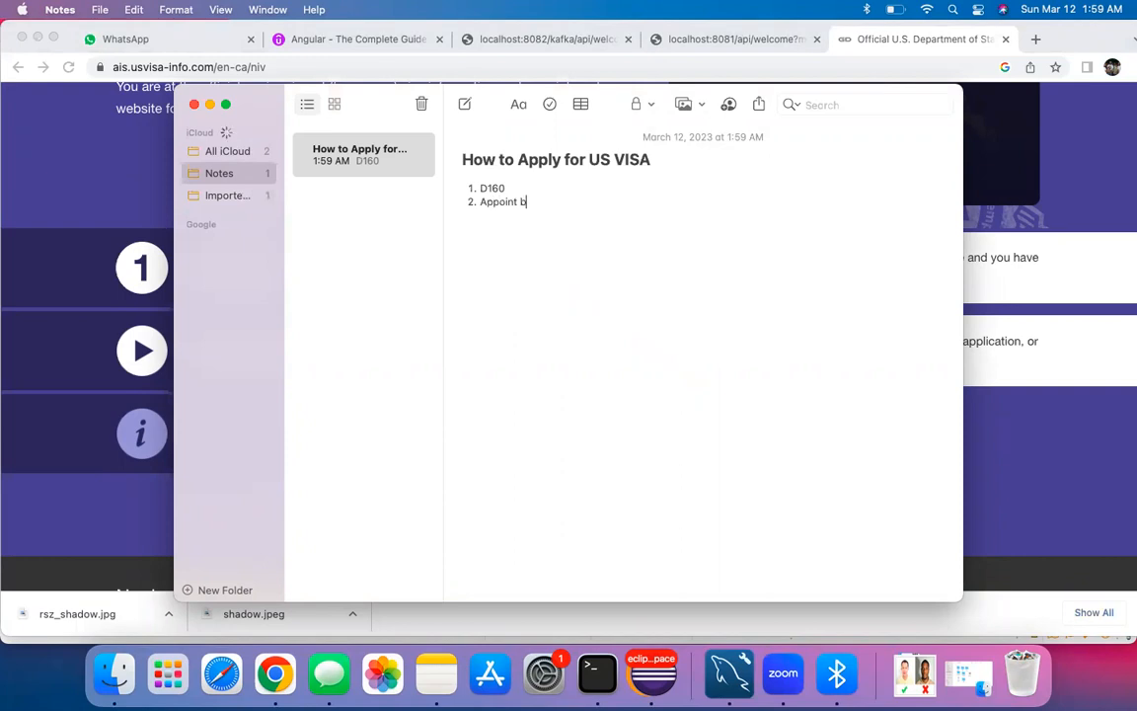
pyautogui.write('ook')
pyautogui.press('Return')
pyautogui.write('Interview')
pyautogui.hotkey('shift', 'Return')
pyautogui.click(211, 105)
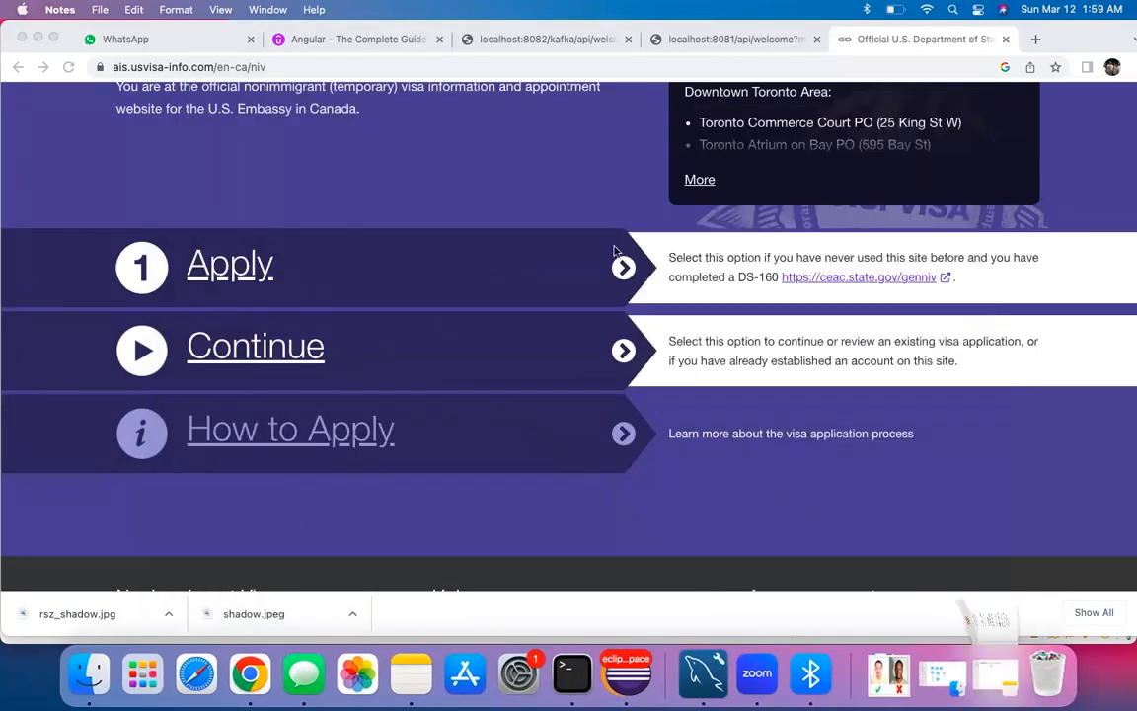
# Step: Open the DS-160 application site in a new tab and browse the application location list
pyautogui.click(858, 280)
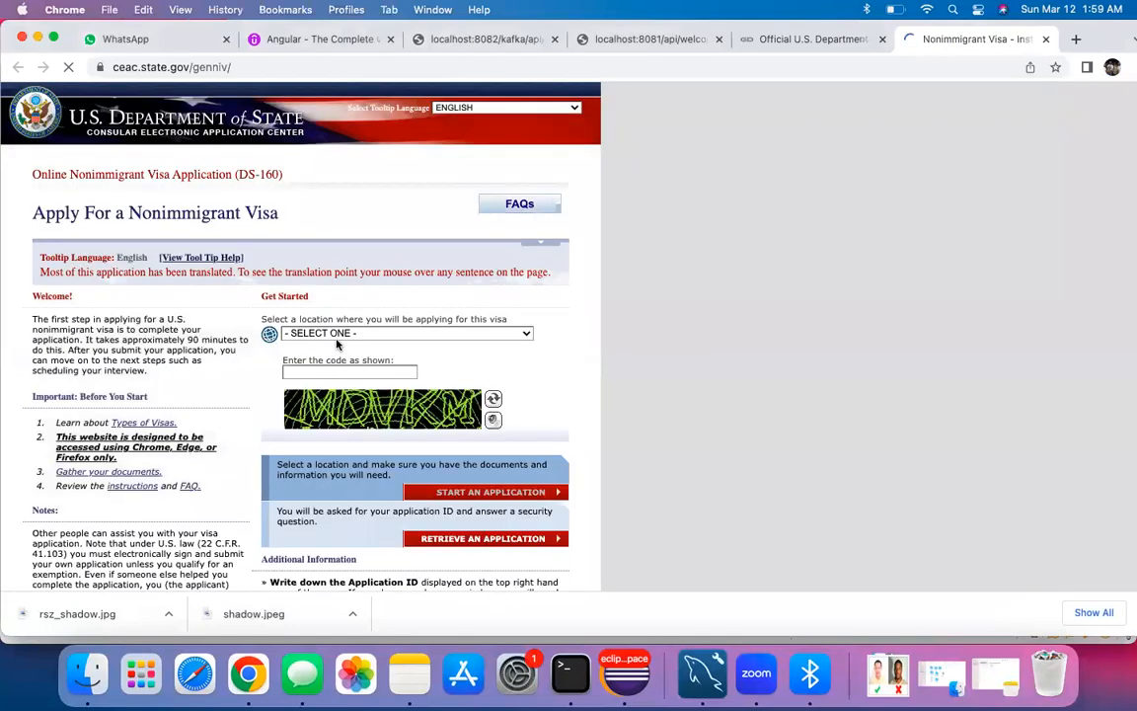
pyautogui.click(331, 336)
pyautogui.scroll(-2, 276, 340)
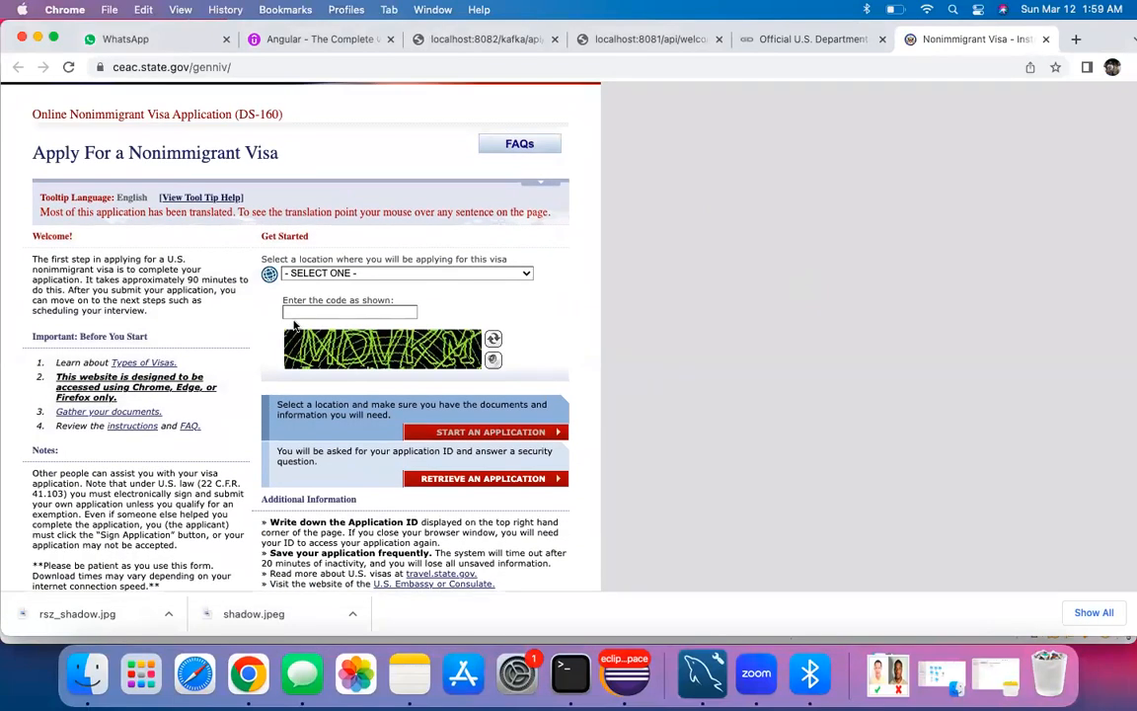
pyautogui.click(426, 272)
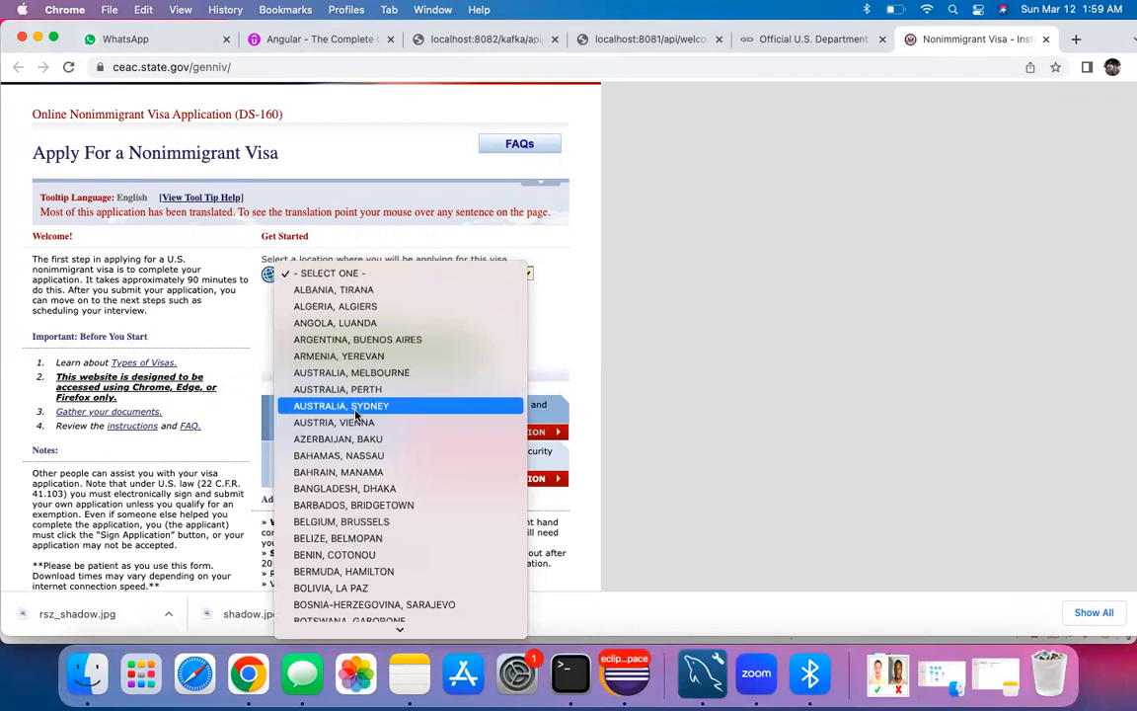
pyautogui.press('t')
pyautogui.press('t')
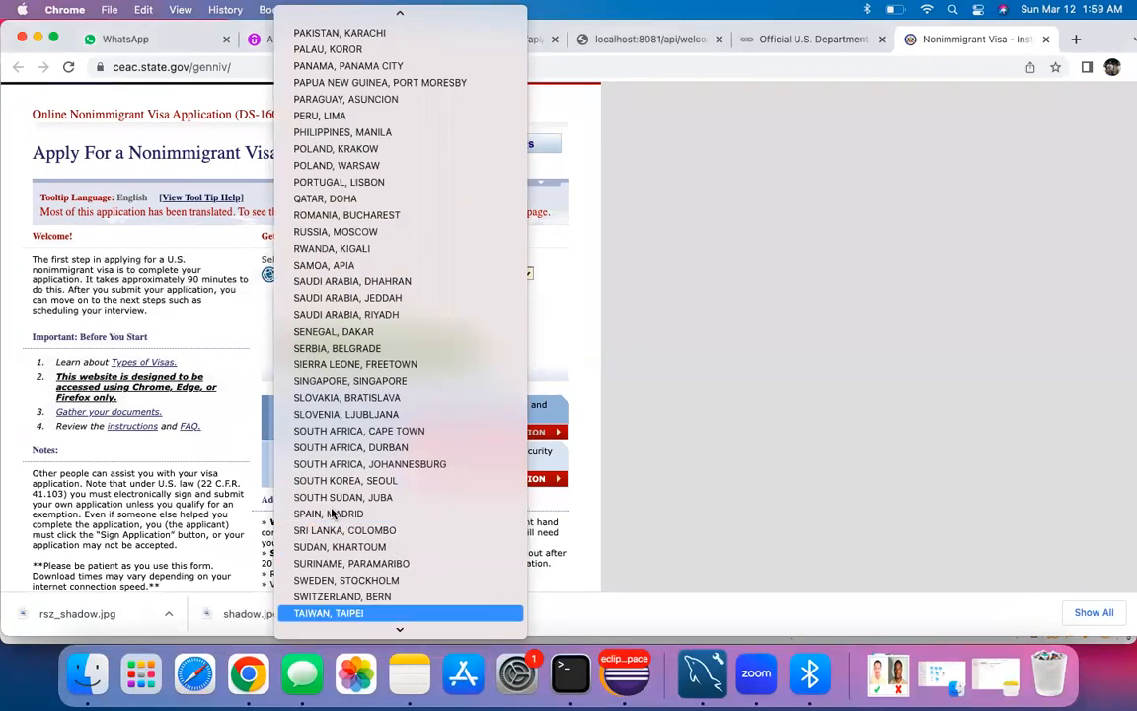
pyautogui.press('Down')
pyautogui.press('Down')
pyautogui.press('Down')
pyautogui.press('Down')
pyautogui.press('Down')
pyautogui.press('Down')
pyautogui.press('Down')
pyautogui.press('Down')
pyautogui.press('r')
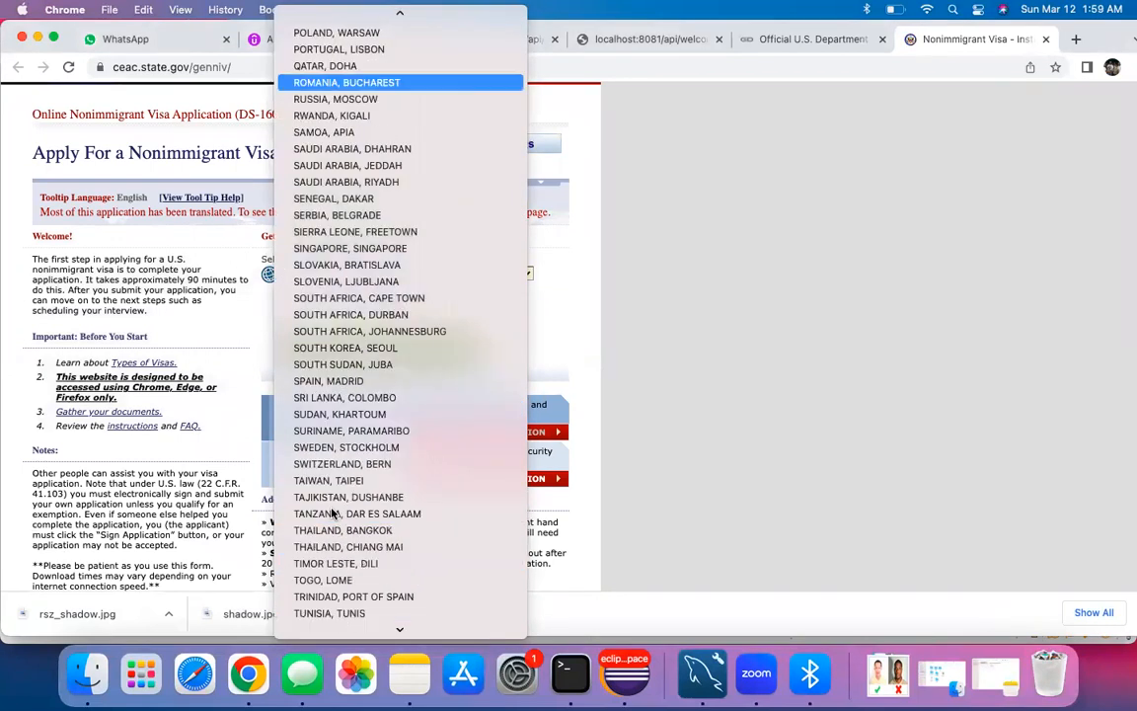
pyautogui.press('Down')
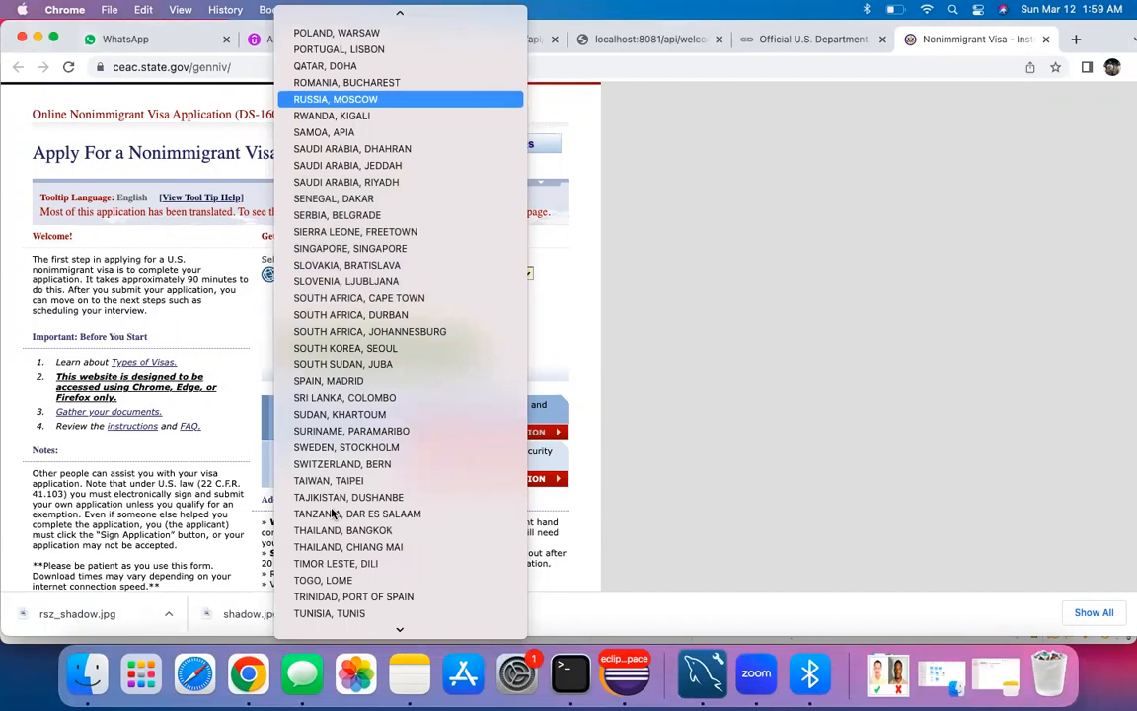
# Step: Select CANADA, TORONTO as the location and start a new application
pyautogui.scroll(3, 350, 452)
pyautogui.scroll(-6, 373, 449)
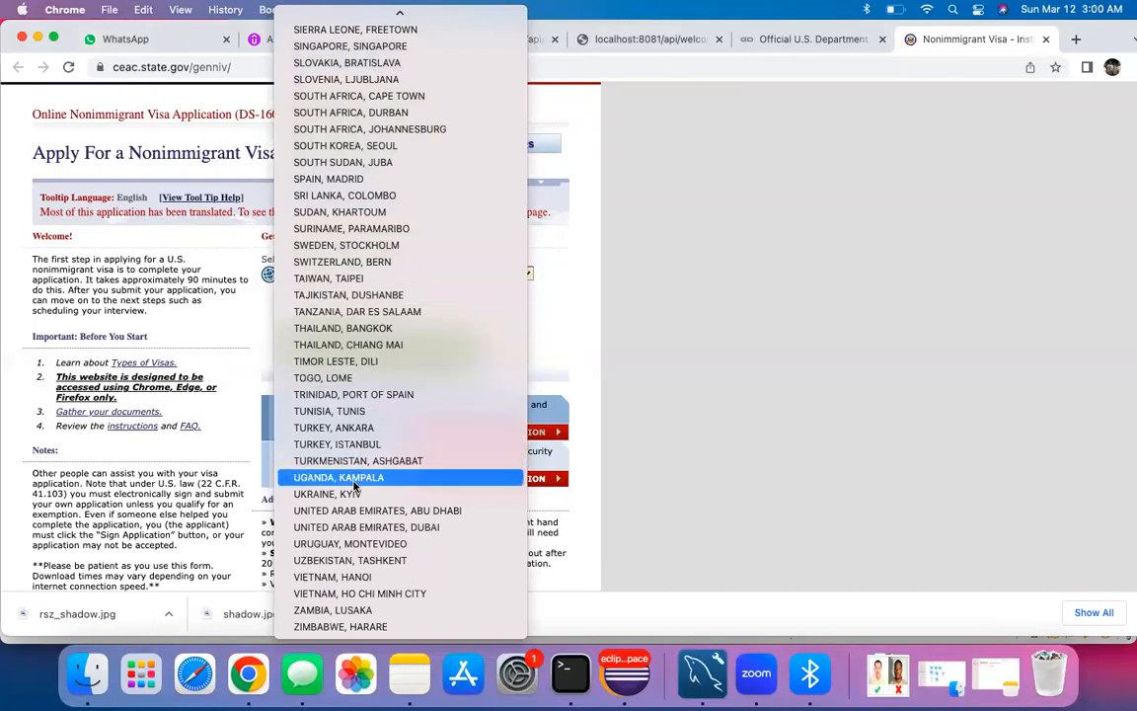
pyautogui.scroll(3, 360, 360)
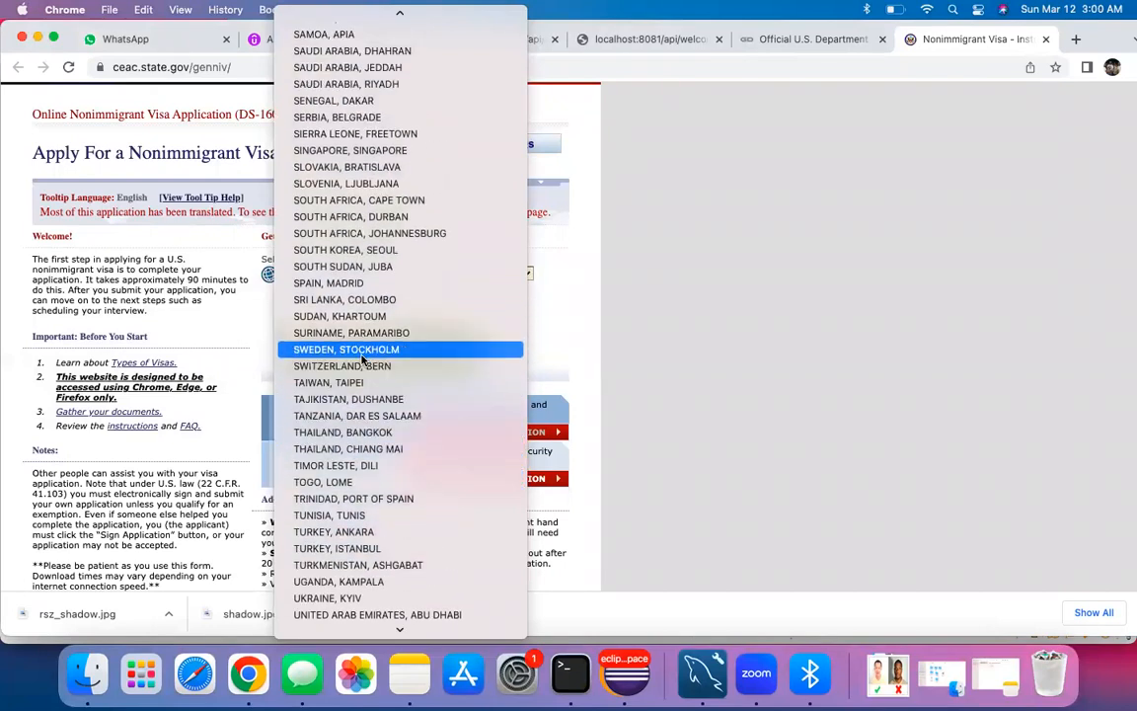
pyautogui.scroll(20, 362, 360)
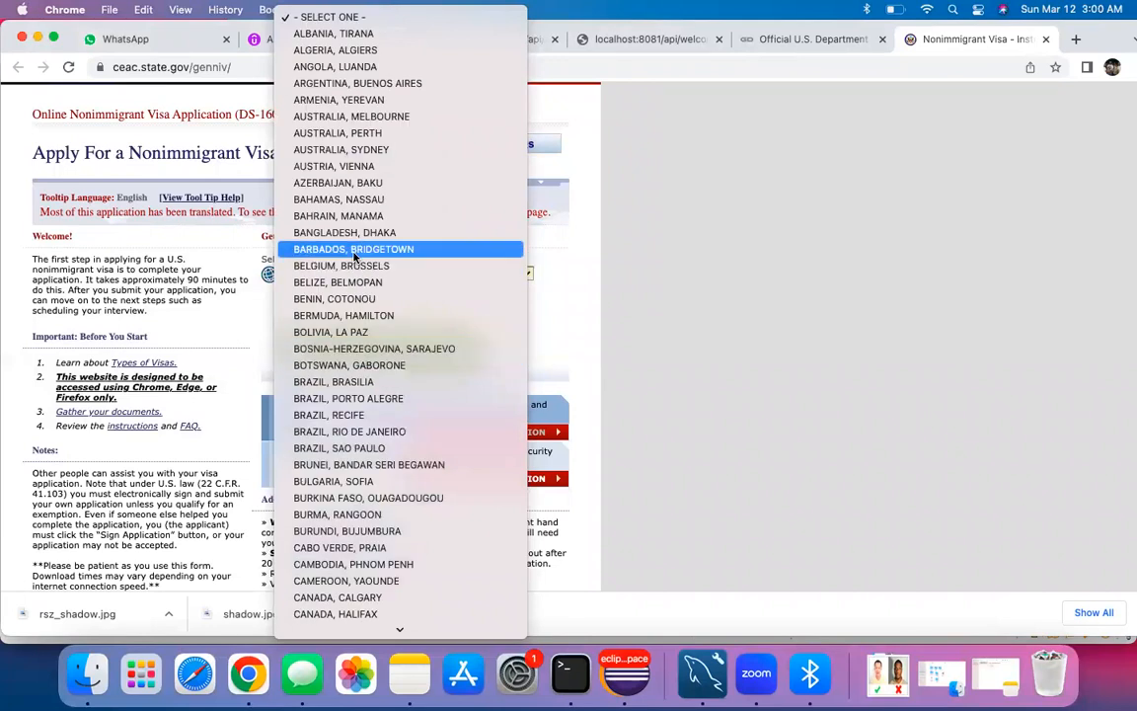
pyautogui.press('o')
pyautogui.press('c')
pyautogui.press('h')
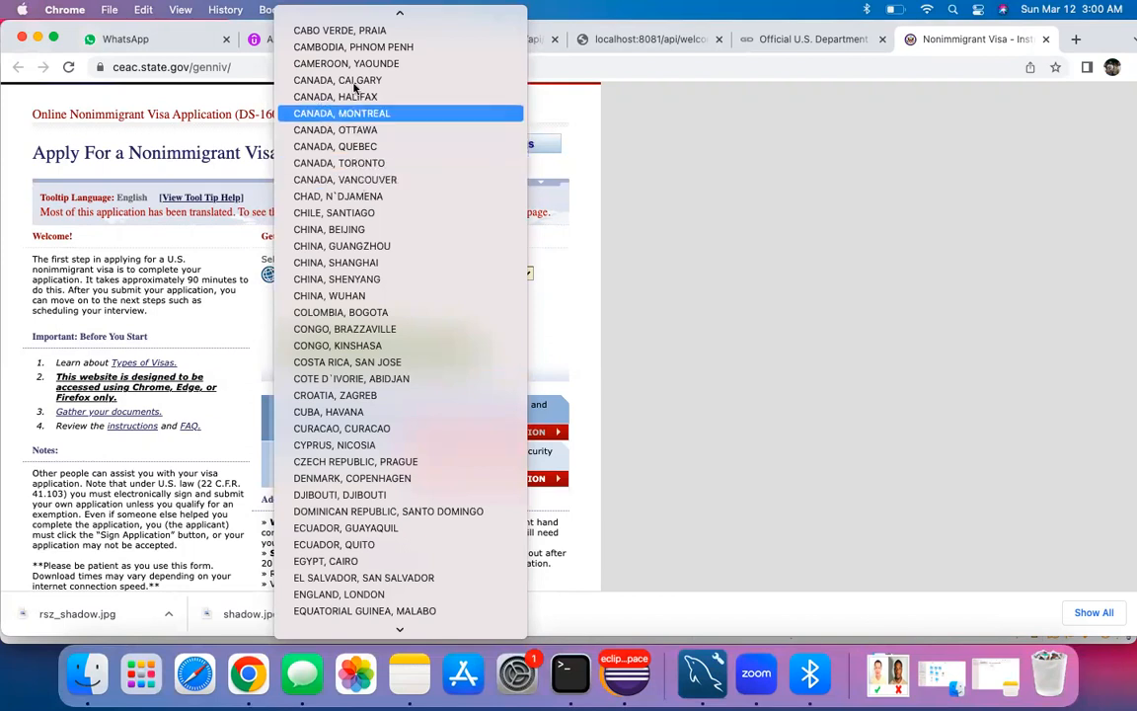
pyautogui.click(347, 166)
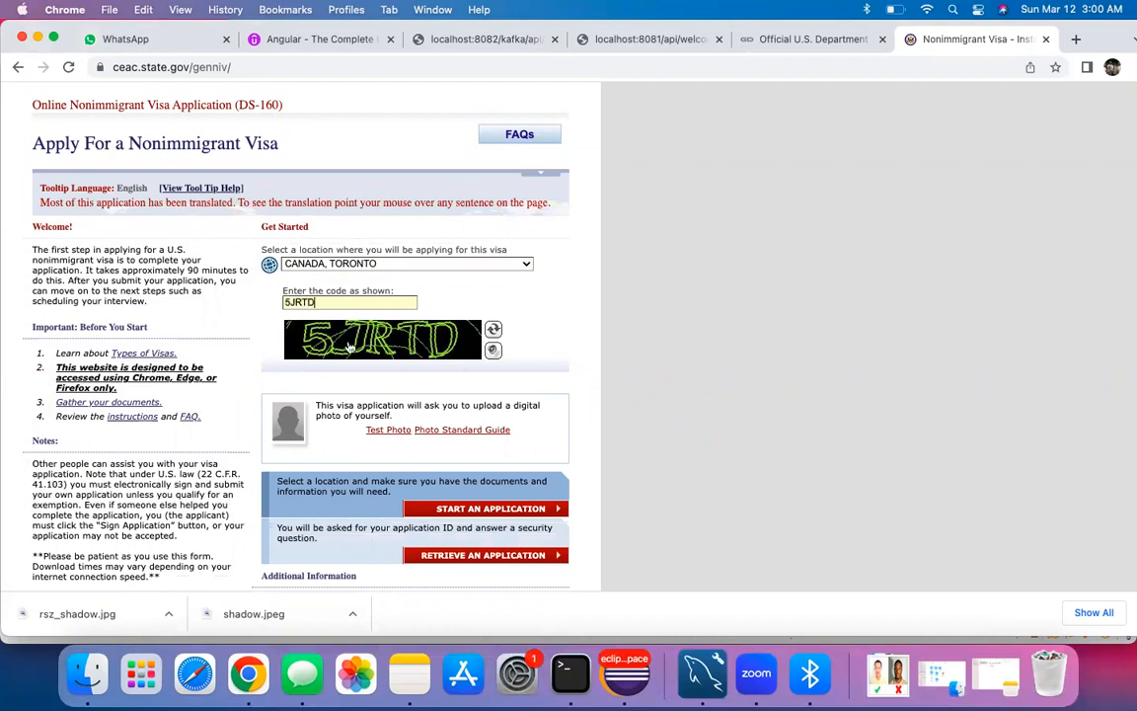
pyautogui.scroll(-2, 321, 347)
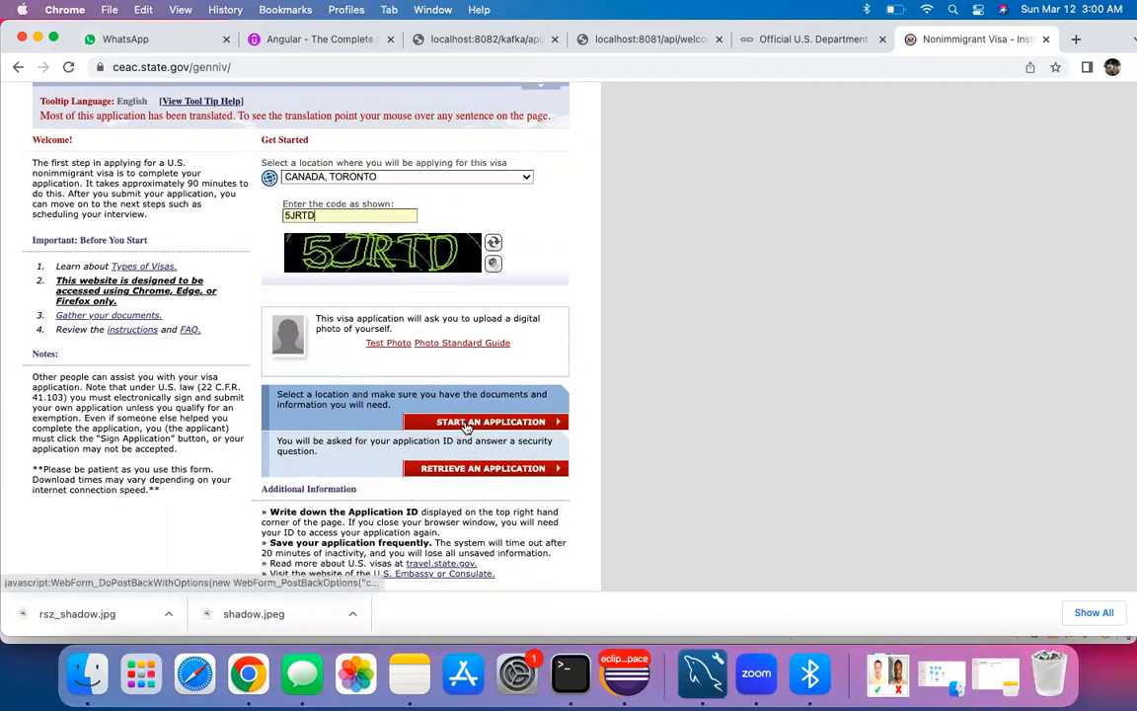
pyautogui.click(466, 424)
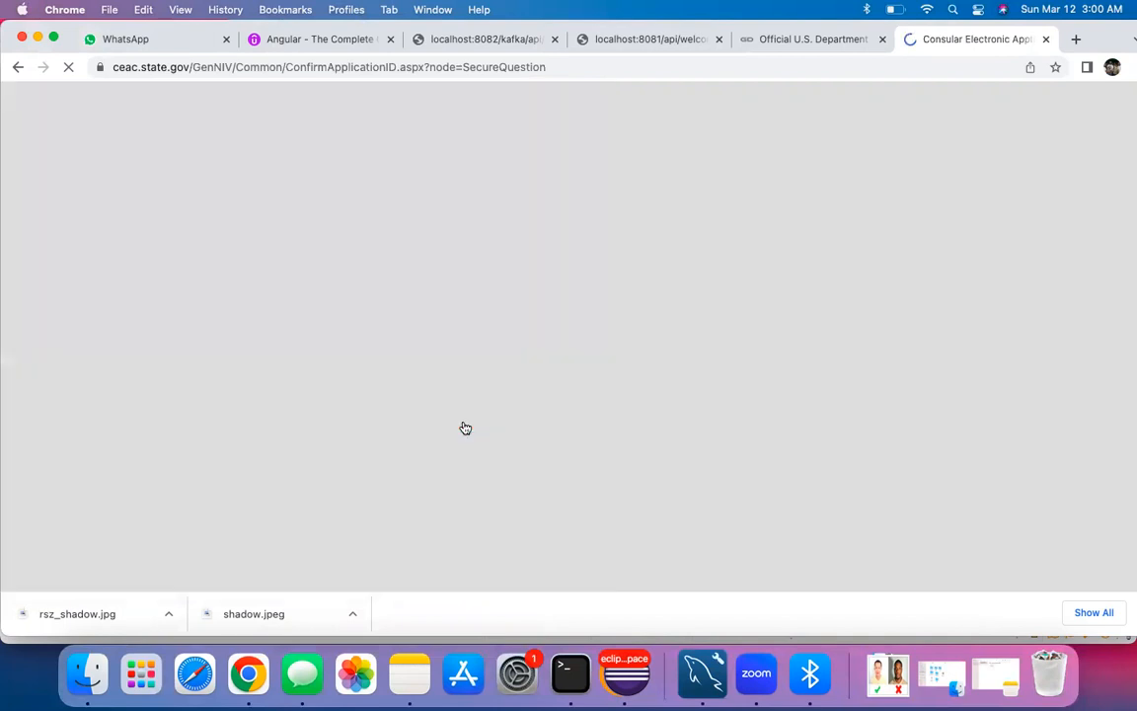
# Step: Accept the computer fraud notice with I AGREE
pyautogui.scroll(-5, 292, 410)
pyautogui.scroll(-3, 291, 413)
pyautogui.click(37, 177)
pyautogui.scroll(-10, 165, 296)
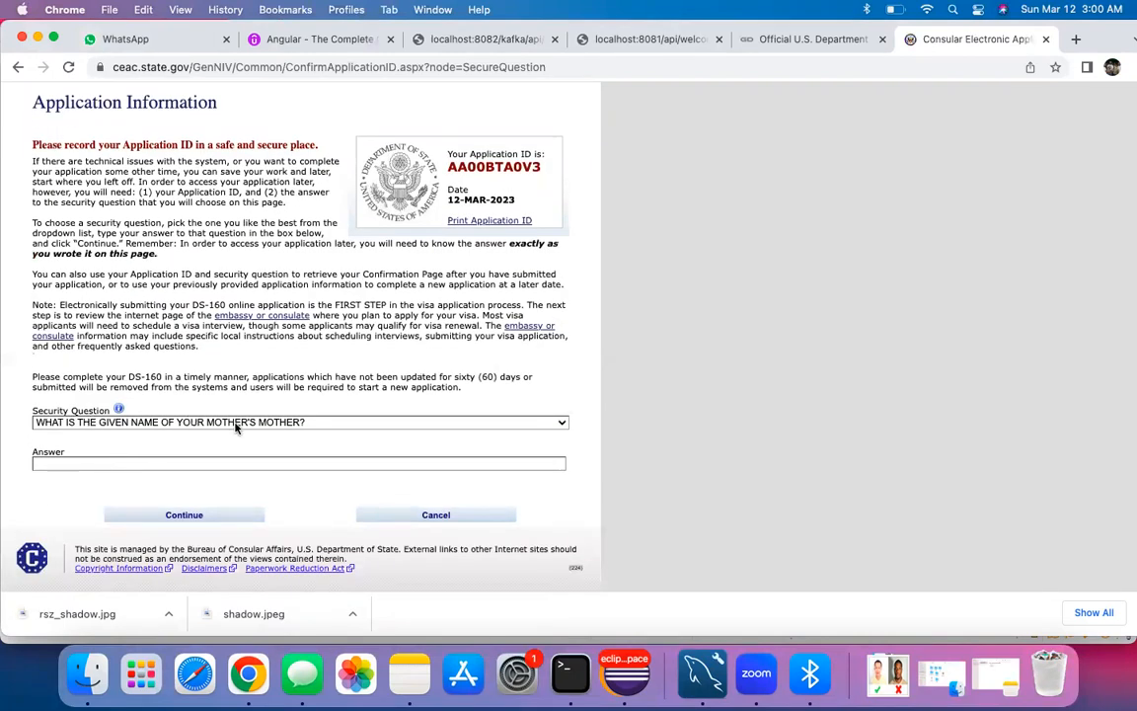
pyautogui.click(330, 423)
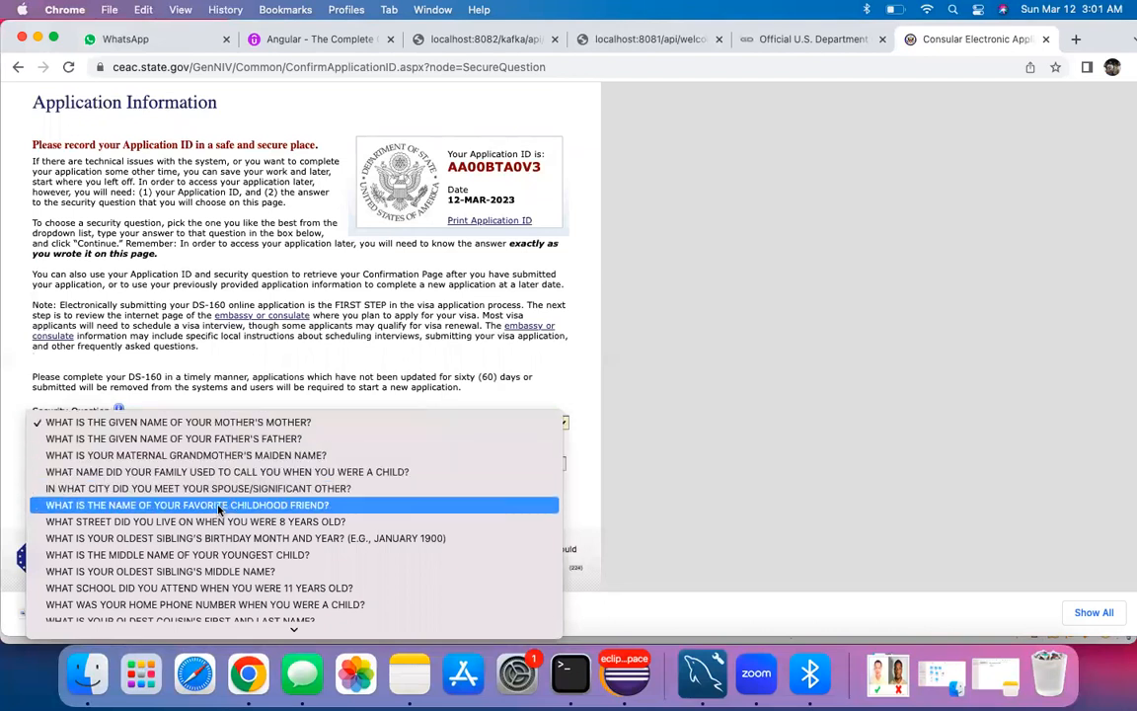
pyautogui.scroll(-3, 213, 494)
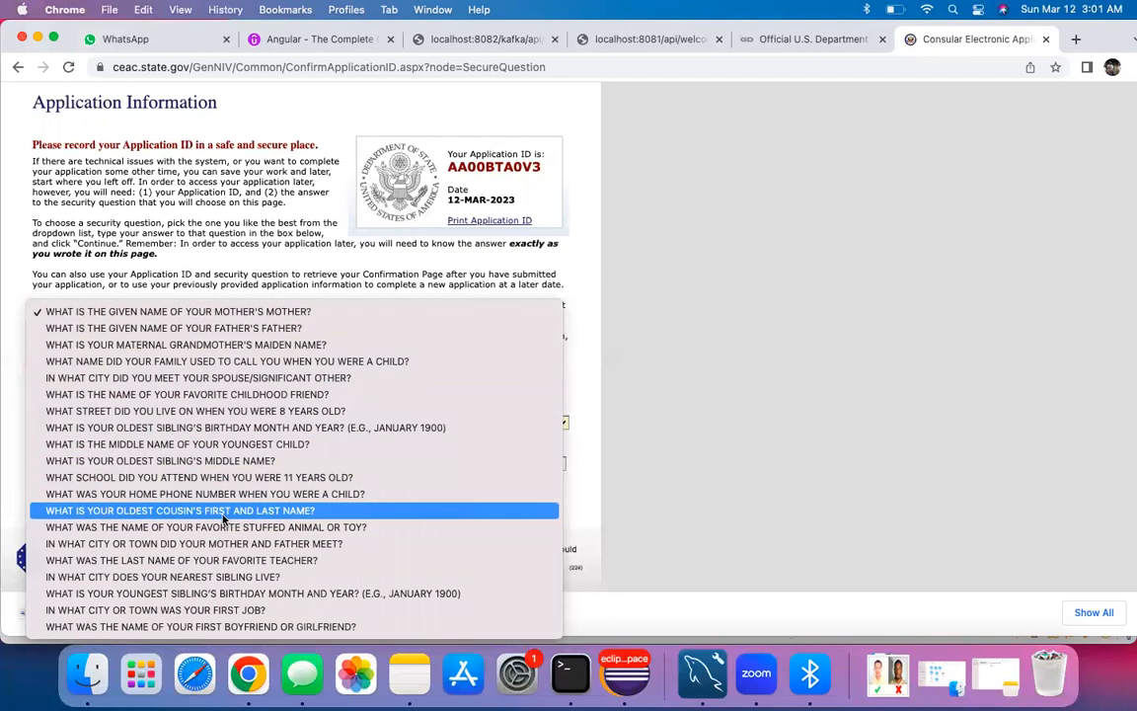
pyautogui.click(198, 311)
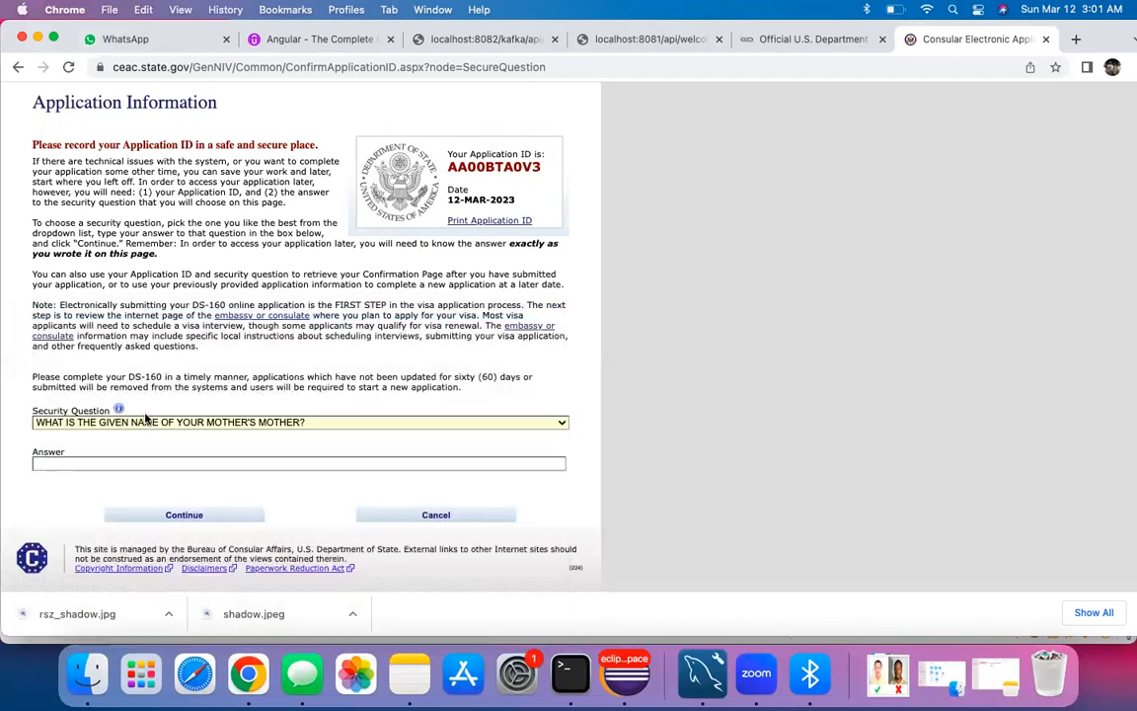
pyautogui.click(129, 463)
pyautogui.write('AB')
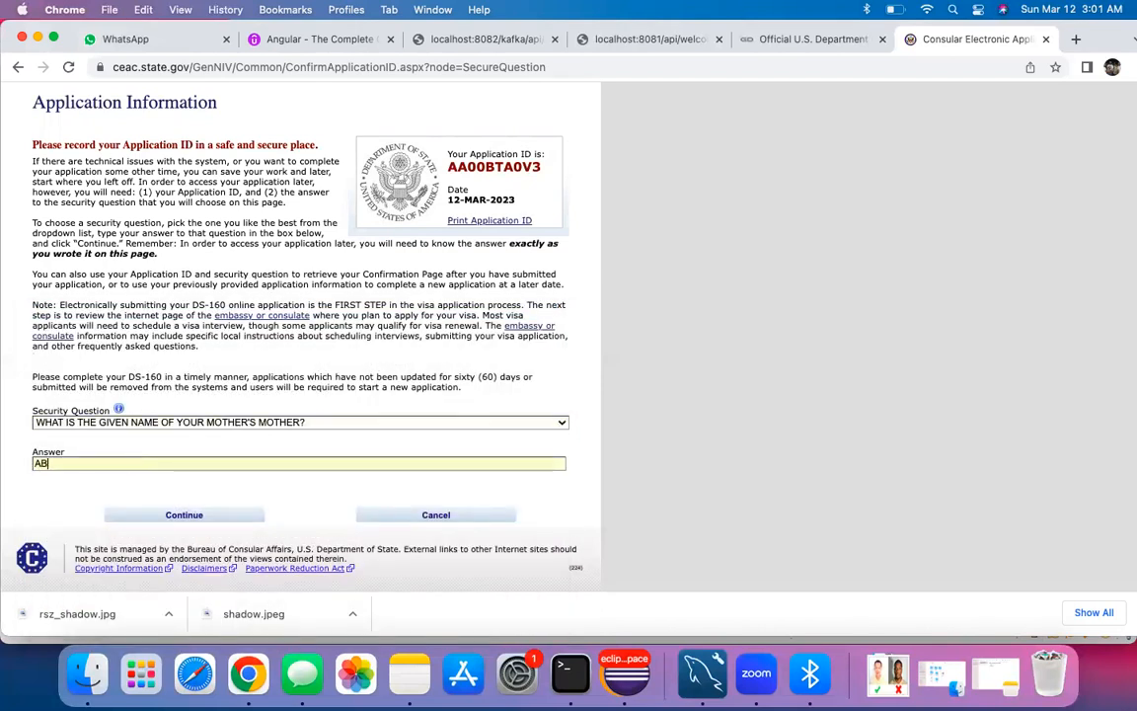
pyautogui.write('C')
pyautogui.click(226, 515)
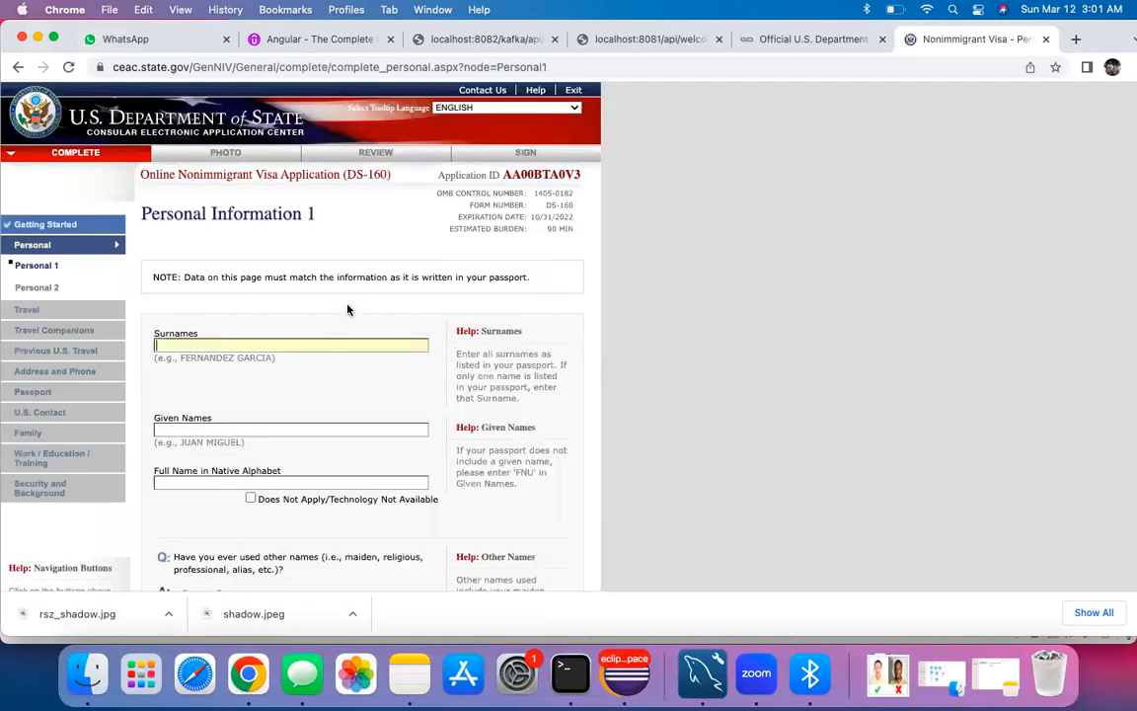
# Step: Copy the application ID and bring up the US VISA note for editing
pyautogui.moveTo(502, 175); pyautogui.dragTo(583, 178)
pyautogui.click(568, 173)
pyautogui.doubleClick(552, 173)
pyautogui.press('super+c')
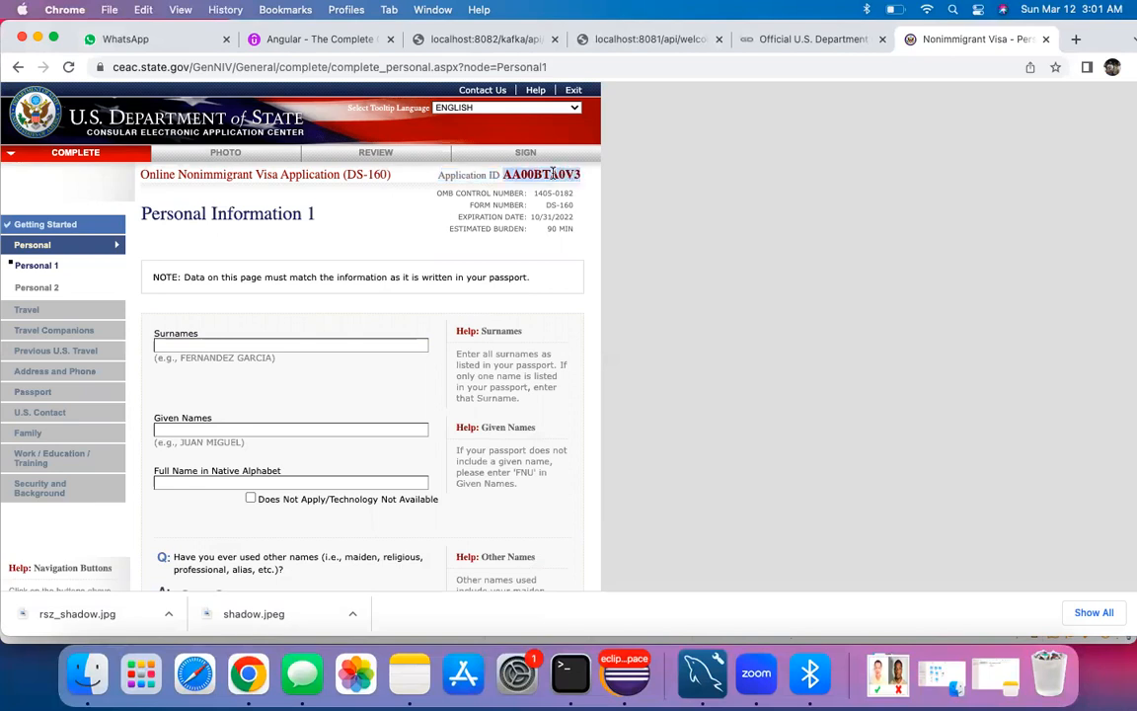
pyautogui.click(407, 673)
pyautogui.click(672, 158)
# Step: Paste the application ID as item 4 in the visa note and return to the form
pyautogui.click(543, 225)
pyautogui.press('Return')
pyautogui.press('Return')
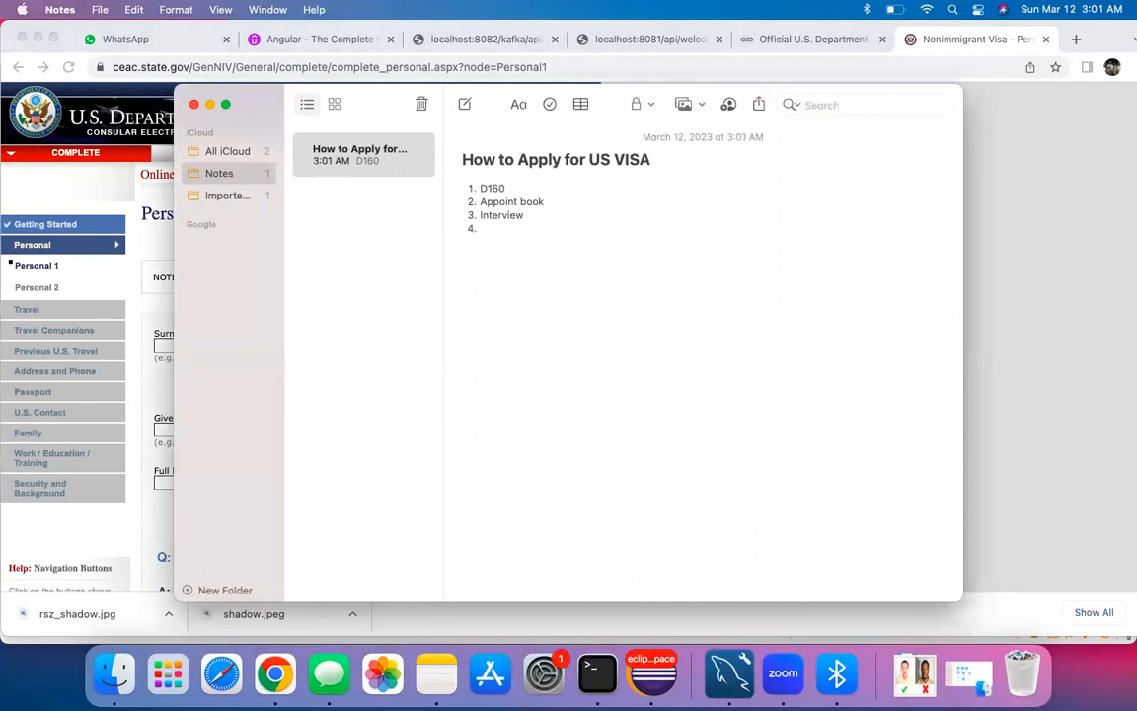
pyautogui.press('super+v')
pyautogui.doubleClick(536, 254)
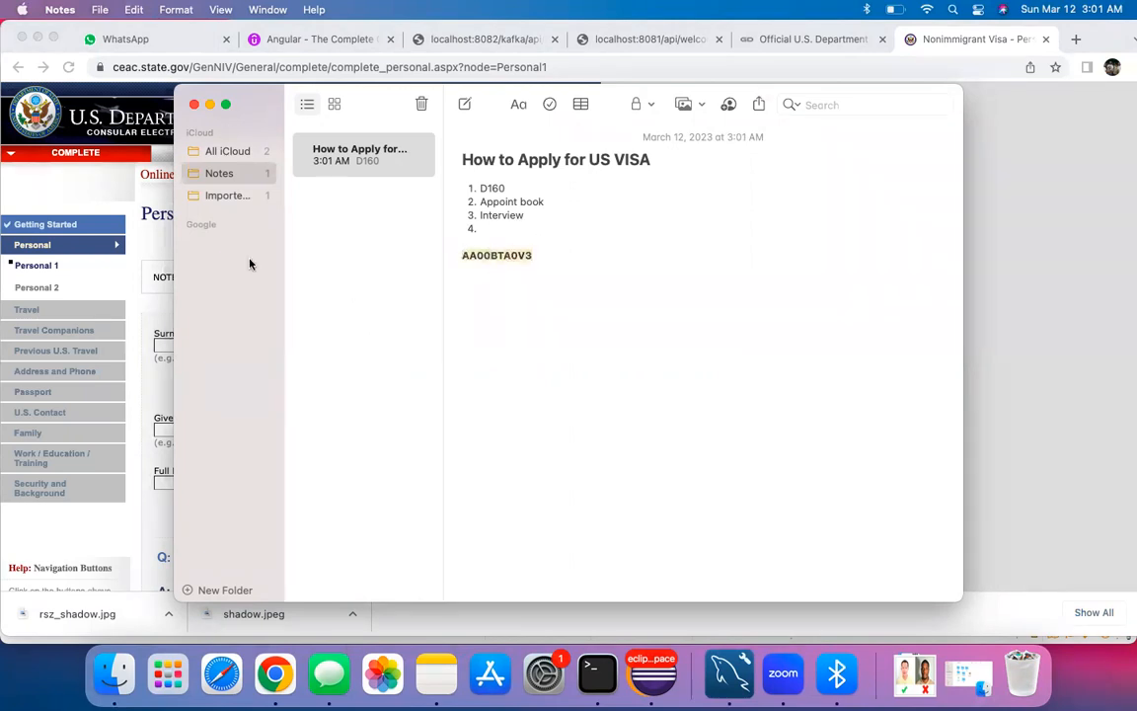
pyautogui.click(145, 221)
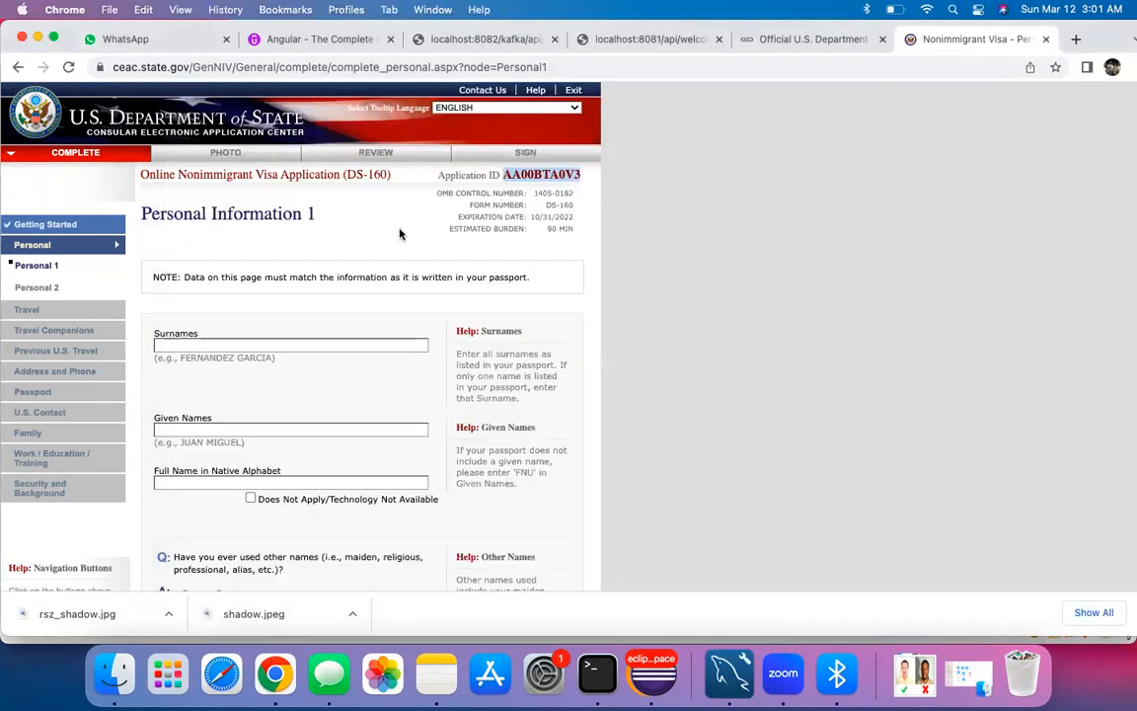
# Step: Enter the applicant's surname and given names
pyautogui.click(247, 346)
pyautogui.press('Tab')
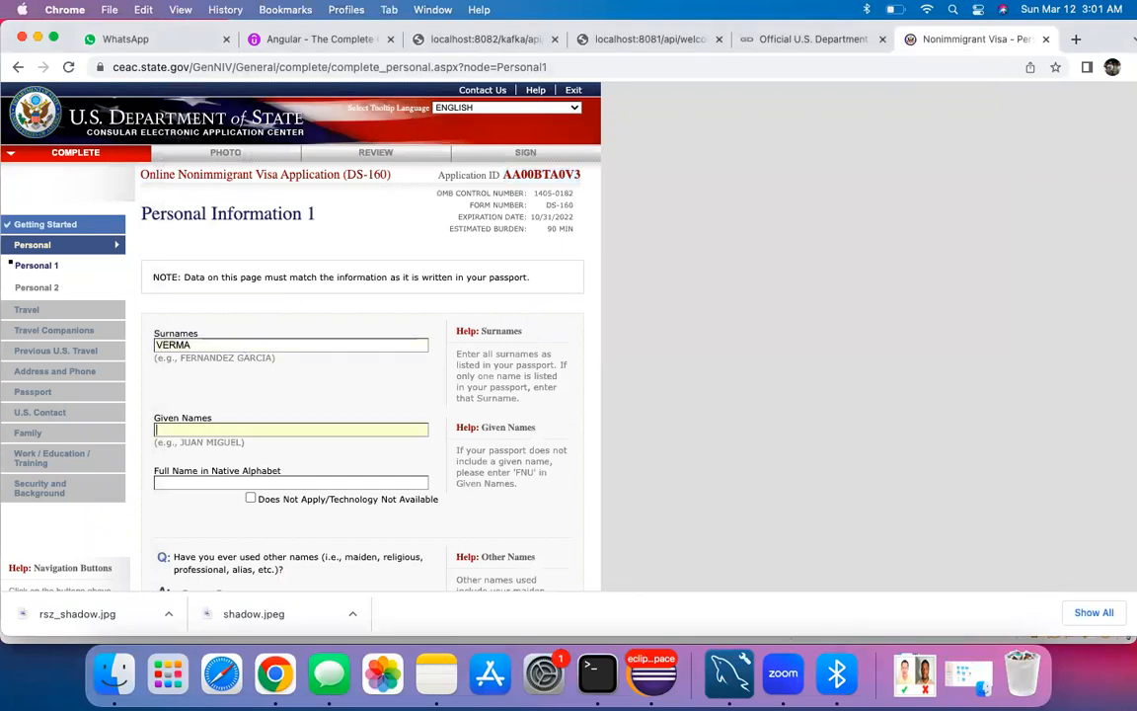
pyautogui.press('Tab')
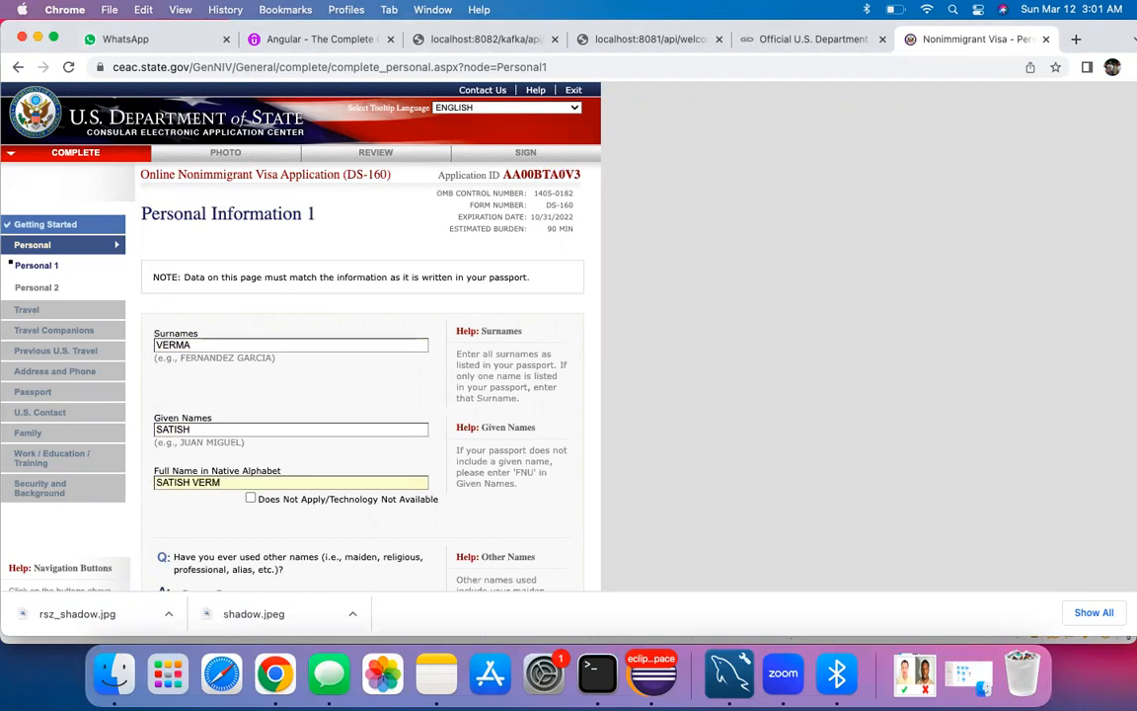
pyautogui.scroll(-5, 238, 482)
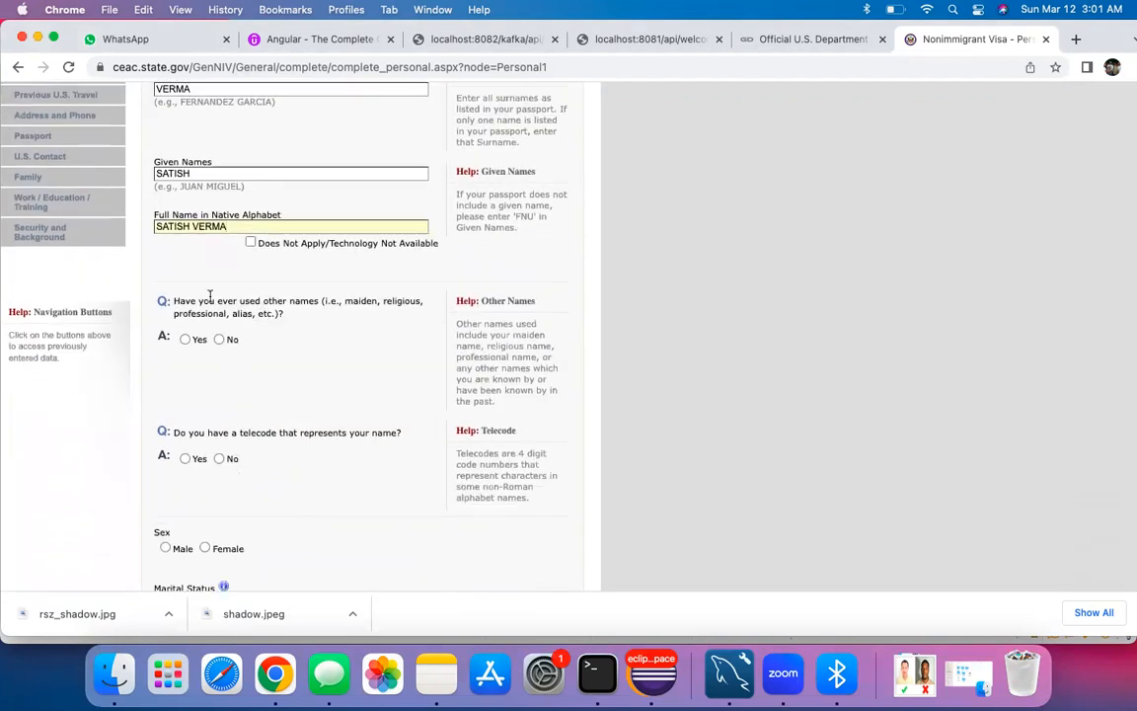
# Step: Answer No to other names and telecode, and set marital status to SINGLE
pyautogui.click(219, 339)
pyautogui.scroll(-8, 234, 381)
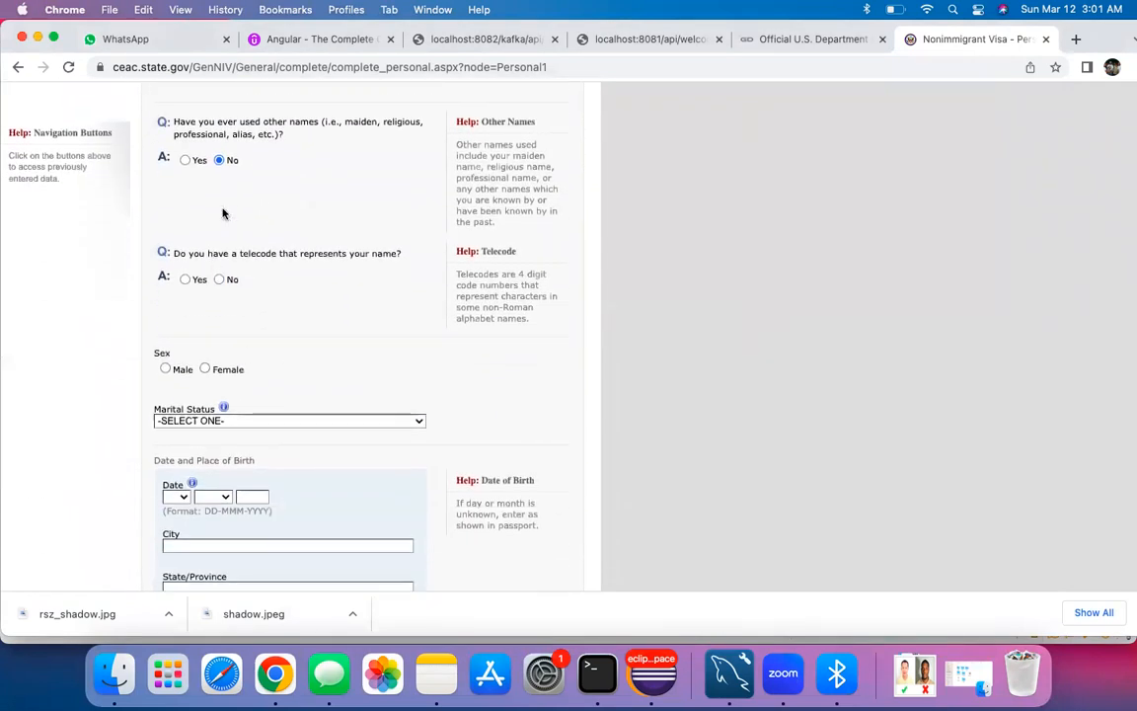
pyautogui.click(220, 280)
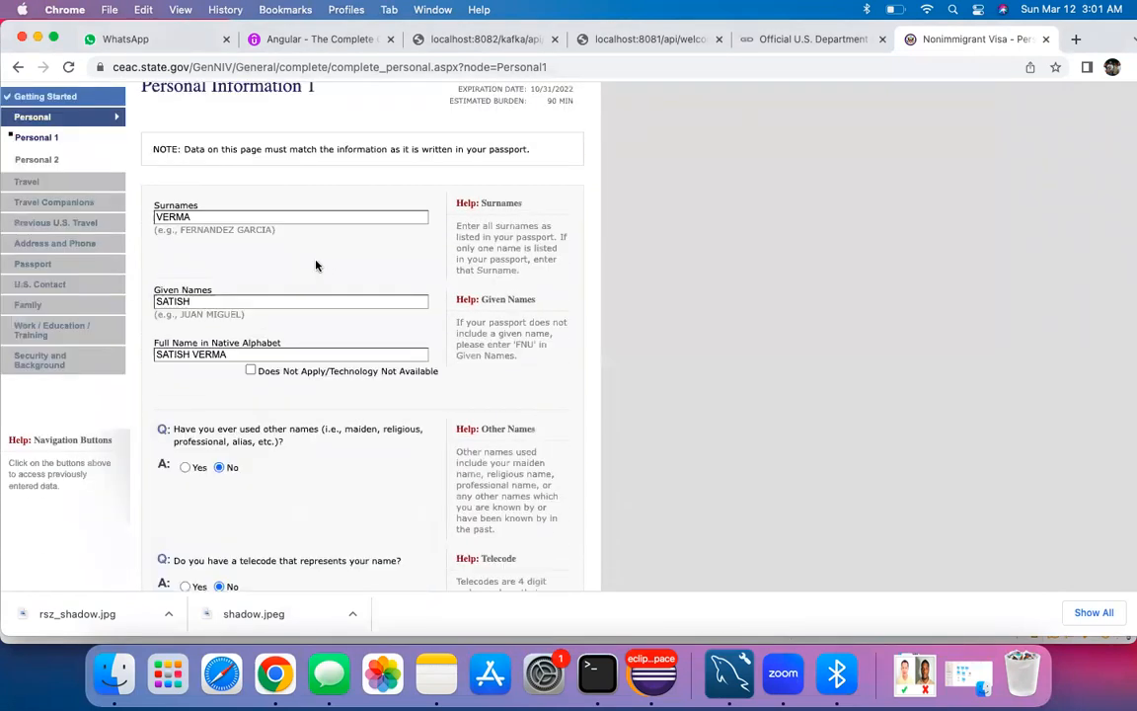
pyautogui.scroll(-3, 225, 398)
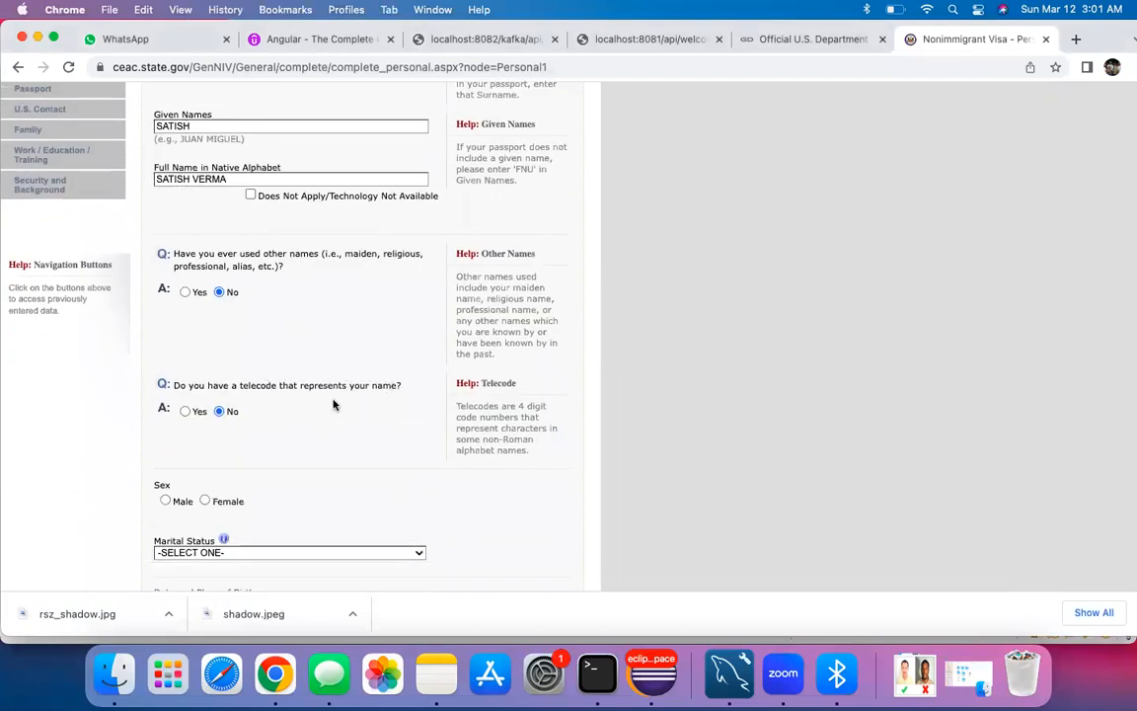
pyautogui.scroll(-5, 255, 409)
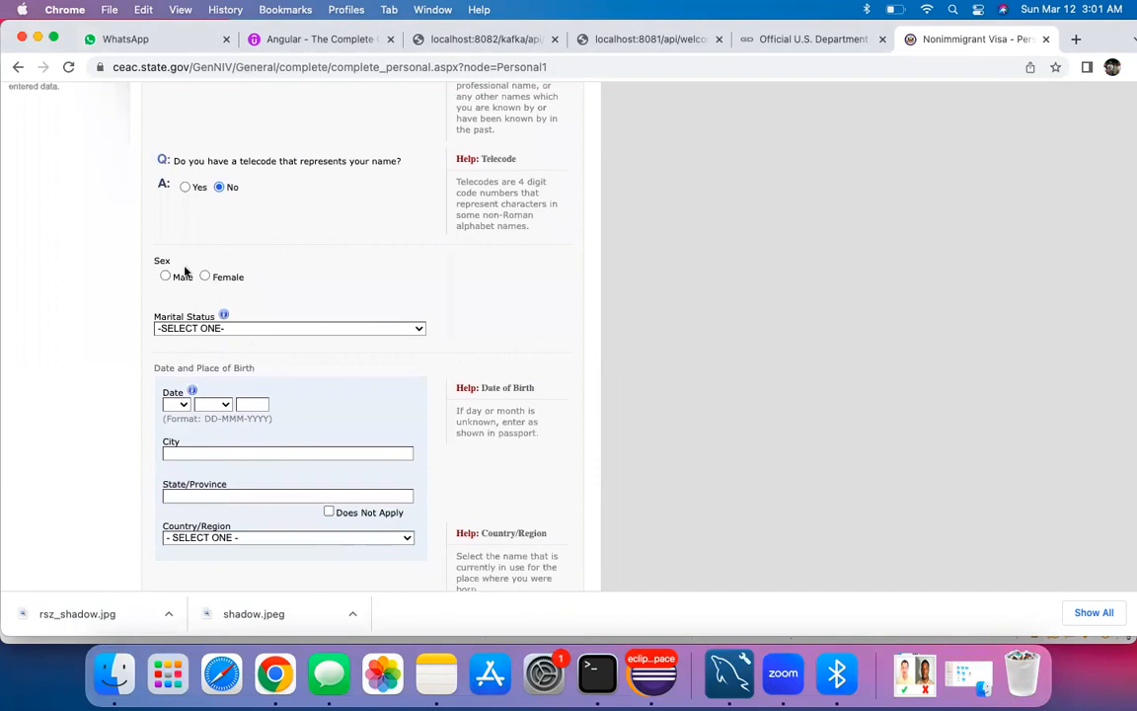
pyautogui.click(258, 331)
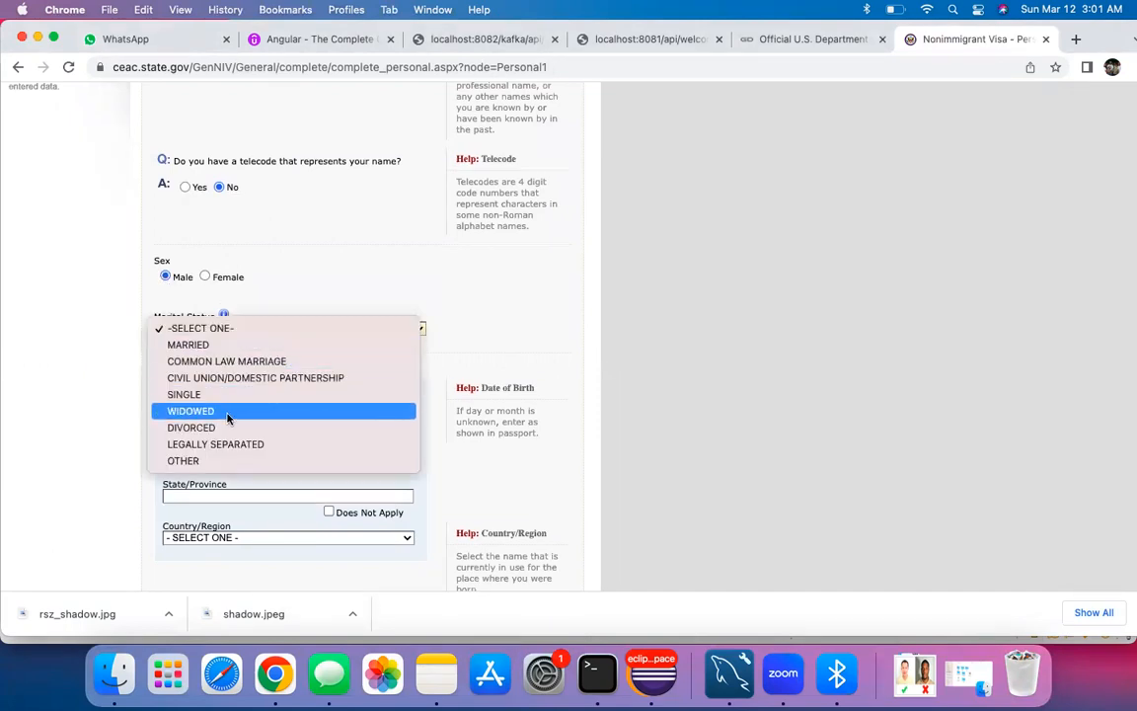
pyautogui.press('Escape')
pyautogui.press('s')
pyautogui.scroll(-3, 257, 411)
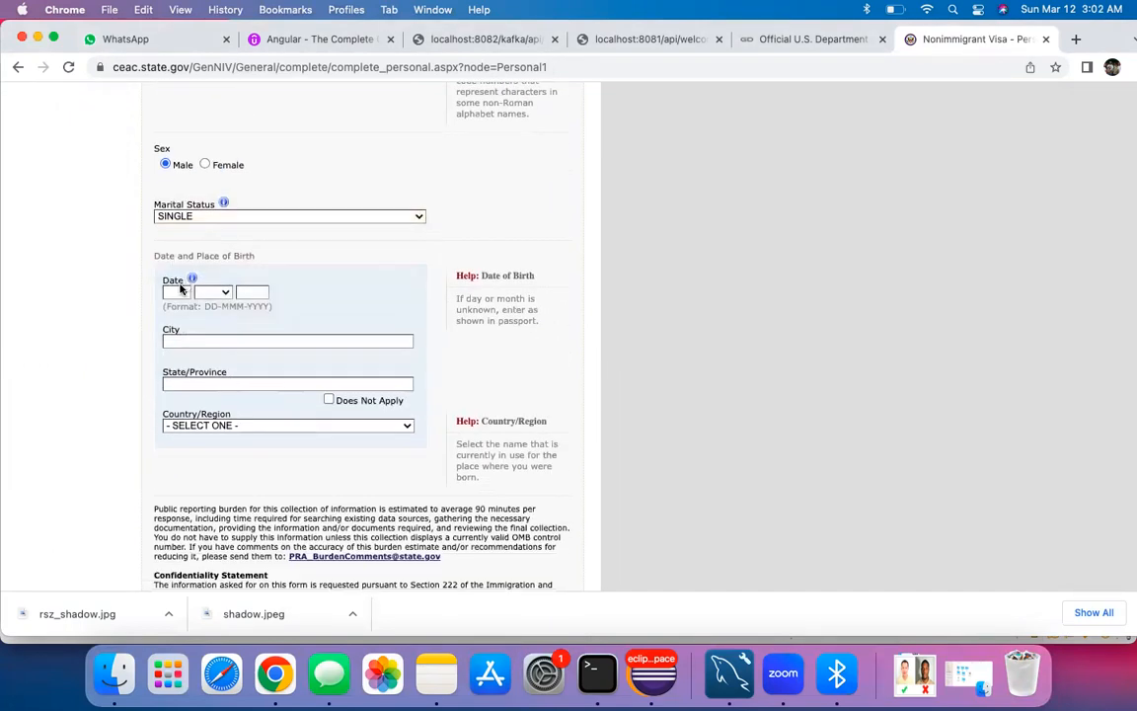
# Step: Set birth date 11 JAN and birthplace Cambridge, Ontario, Canada via autofill
pyautogui.click(175, 292)
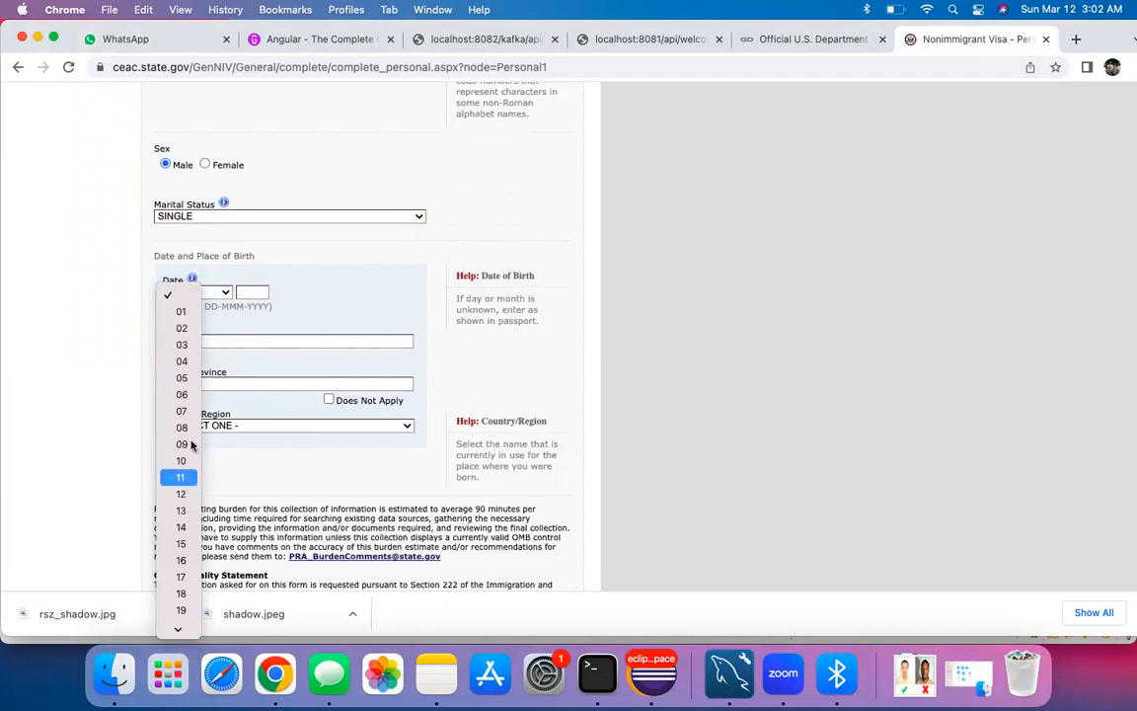
pyautogui.click(182, 476)
pyautogui.click(220, 292)
pyautogui.click(216, 311)
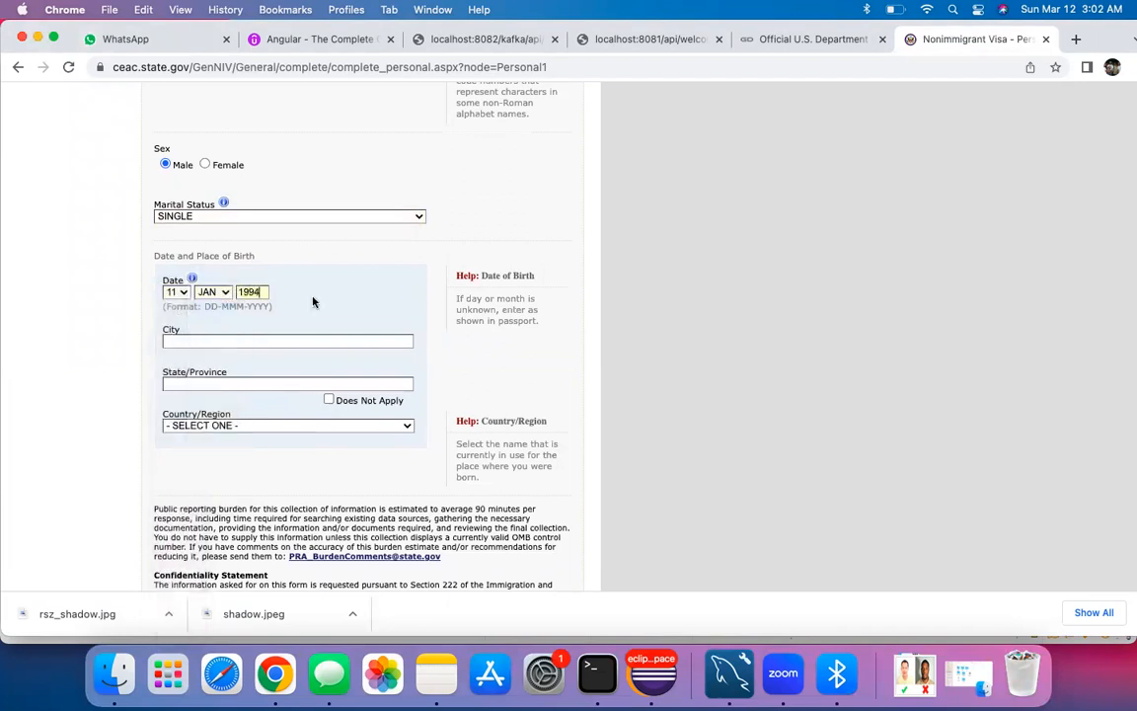
pyautogui.click(262, 343)
pyautogui.write('CAMBRIDGE')
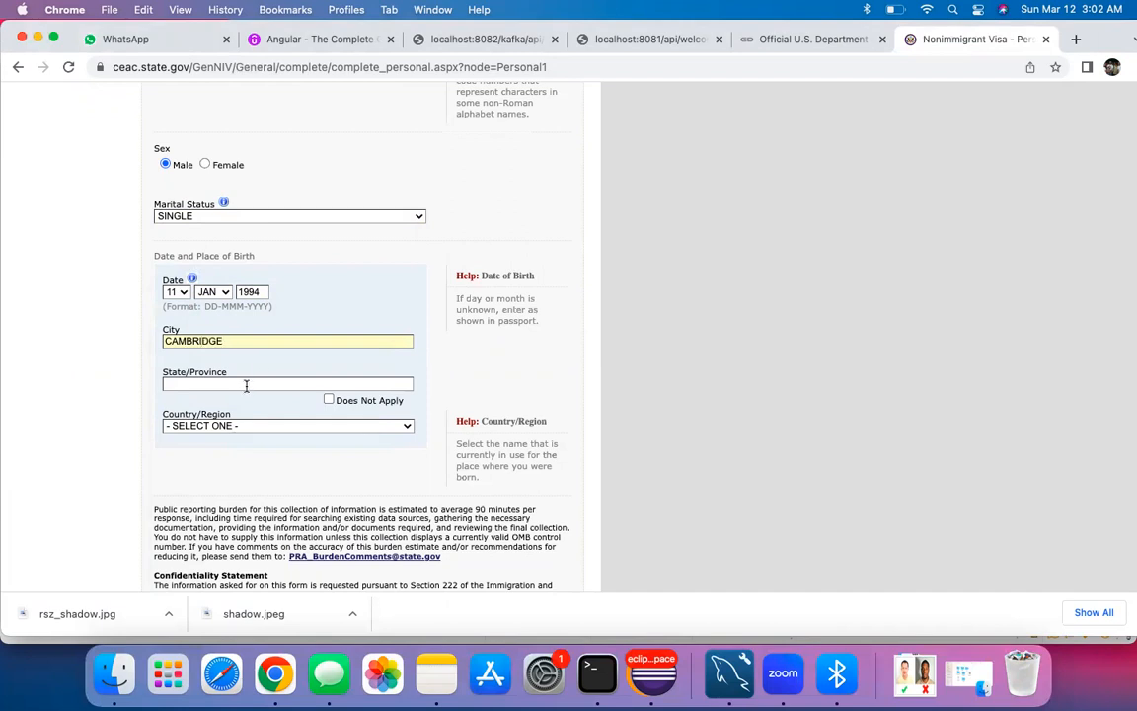
pyautogui.click(247, 385)
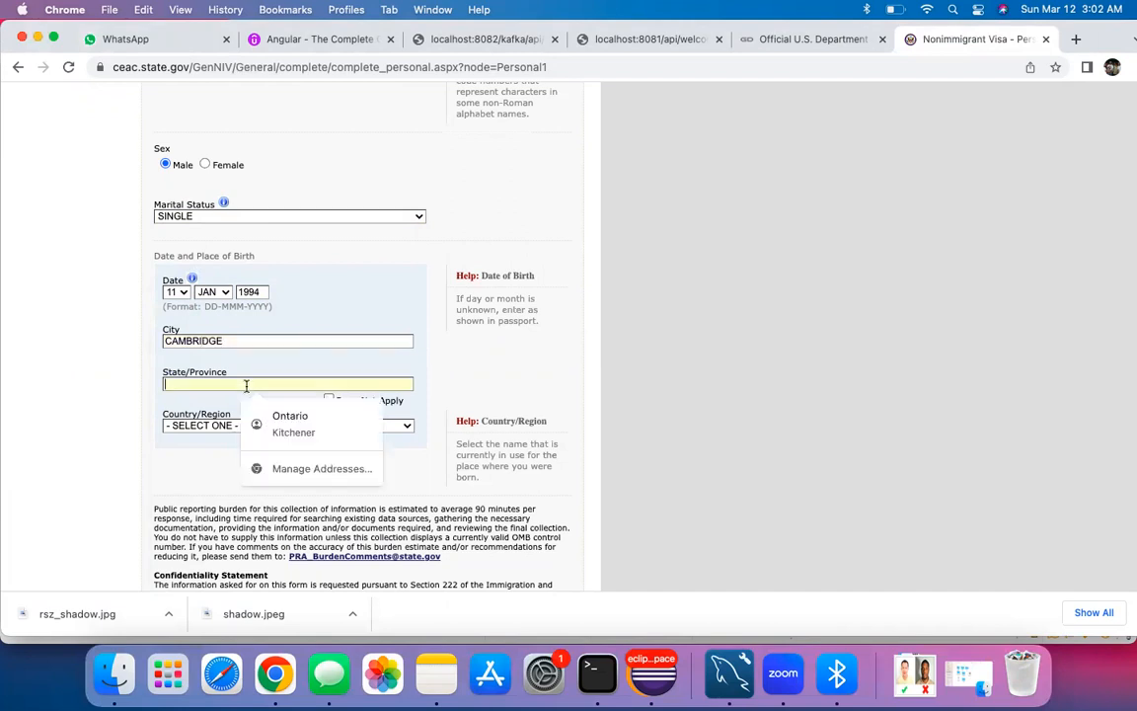
pyautogui.click(278, 422)
pyautogui.scroll(-2, 254, 372)
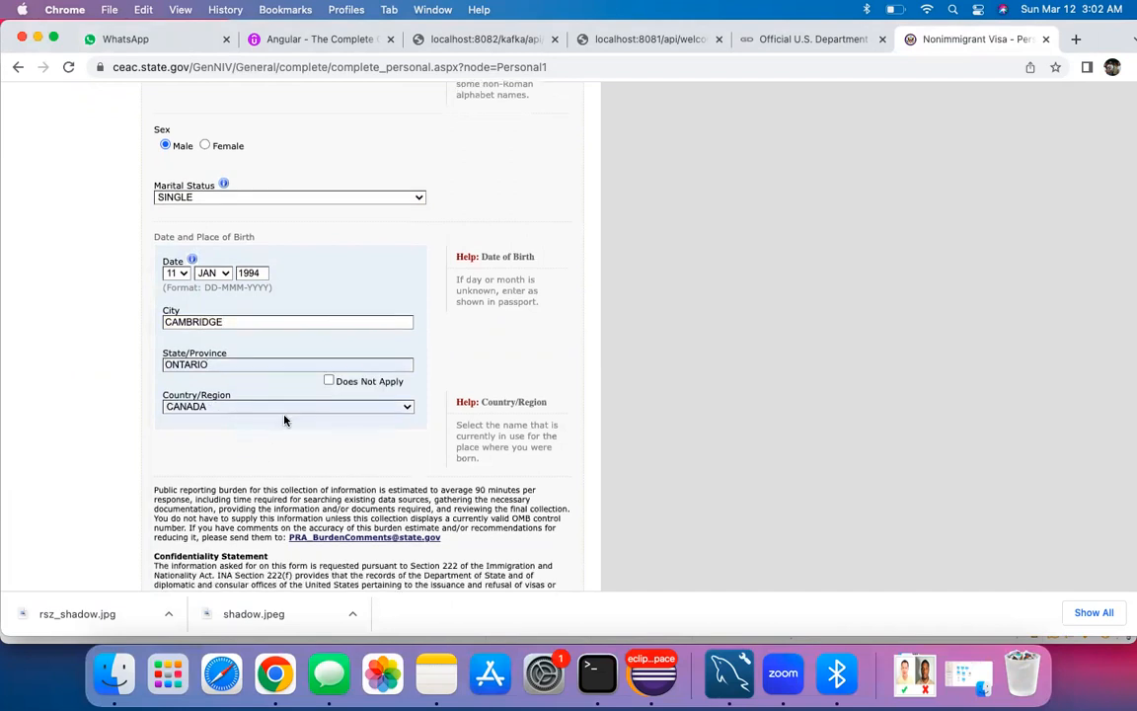
pyautogui.scroll(-3, 254, 375)
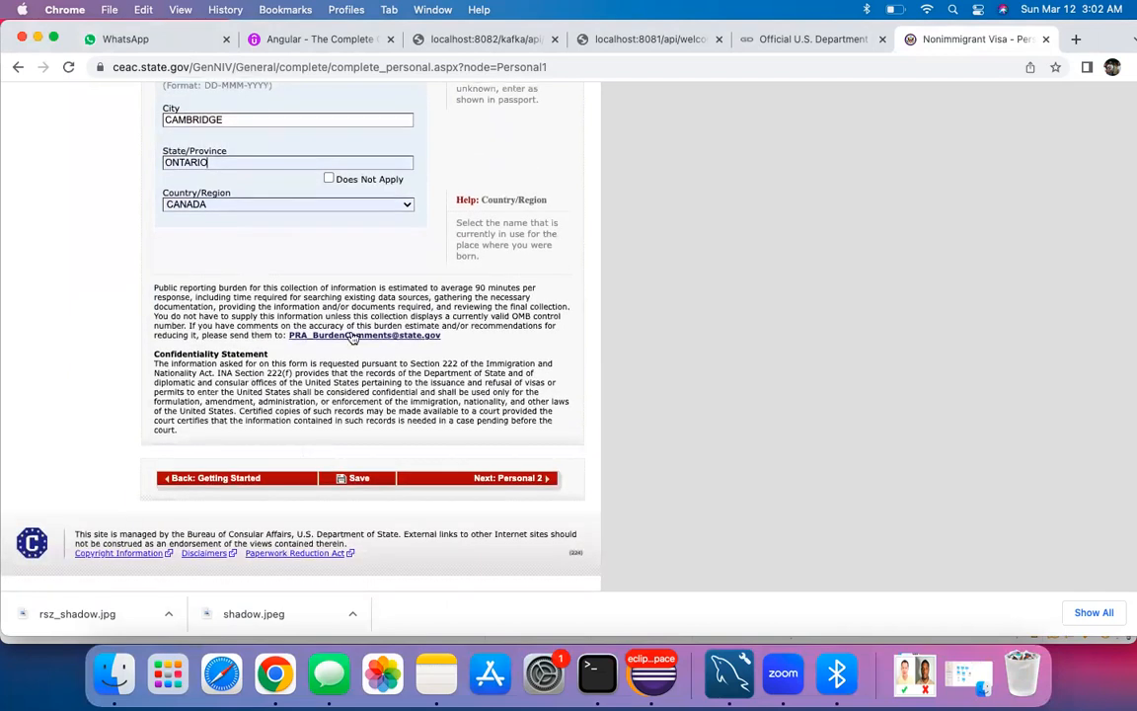
pyautogui.scroll(7, 350, 336)
pyautogui.scroll(-7, 350, 336)
pyautogui.scroll(9, 350, 336)
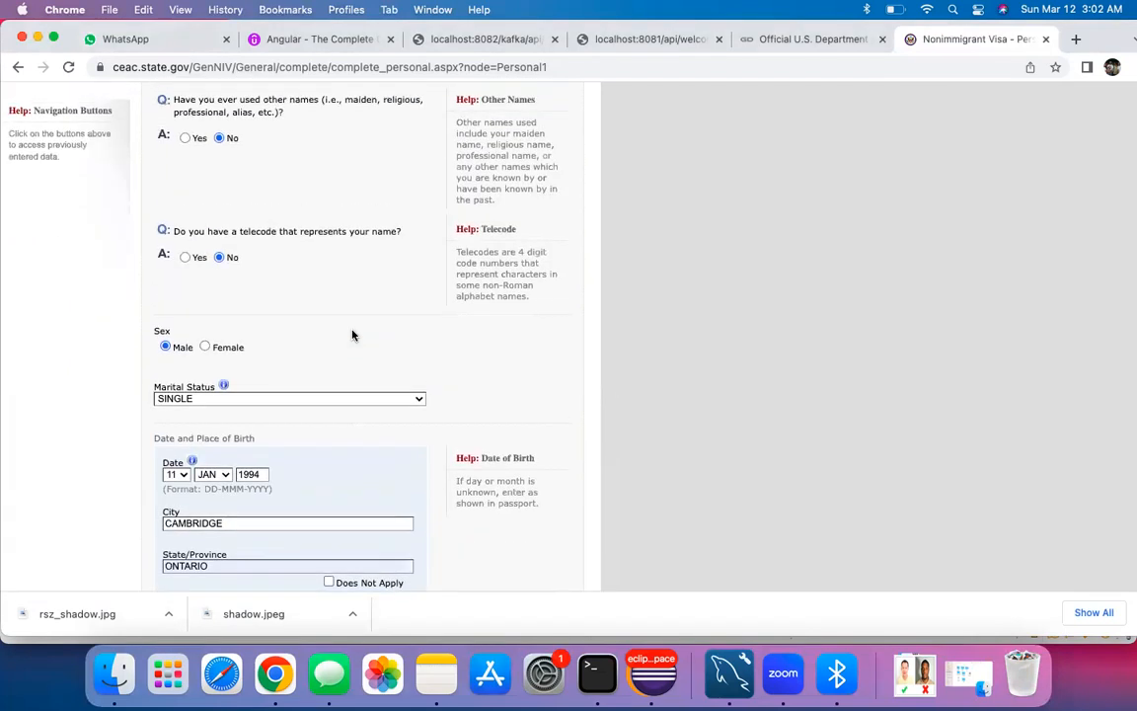
pyautogui.scroll(-5, 320, 439)
pyautogui.scroll(3, 320, 459)
pyautogui.scroll(-5, 318, 460)
pyautogui.scroll(-1, 325, 454)
pyautogui.scroll(-1, 446, 454)
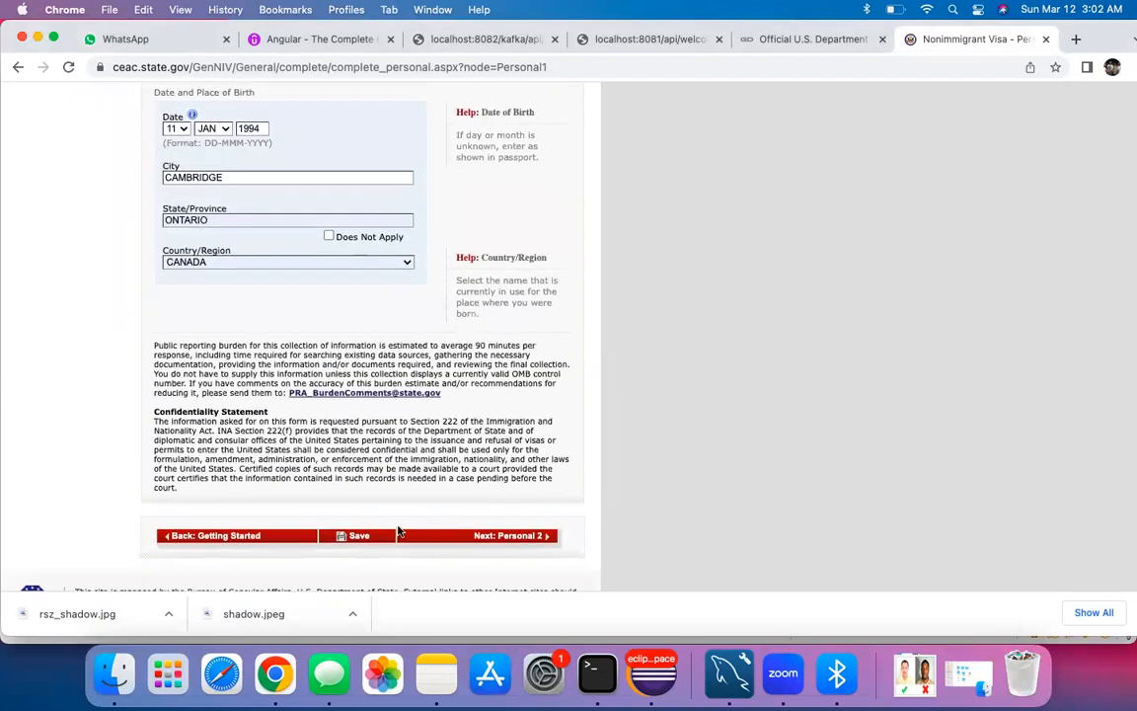
# Step: Save and resume the application, then go to Personal Information 2
pyautogui.click(356, 537)
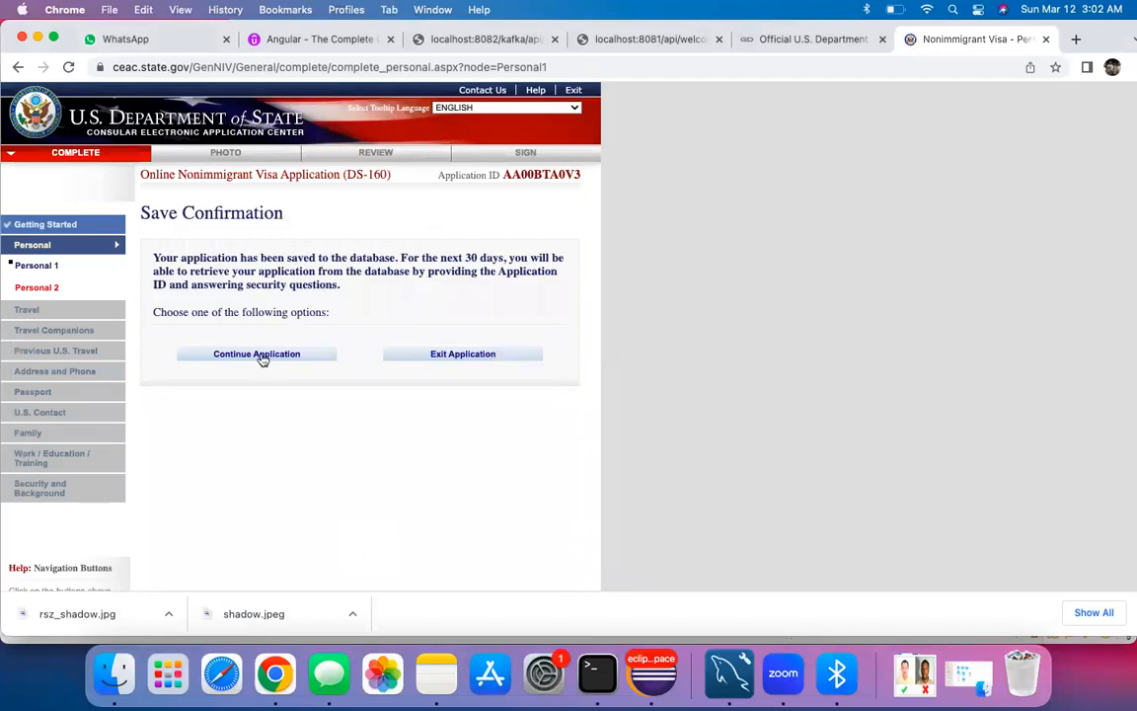
pyautogui.click(258, 354)
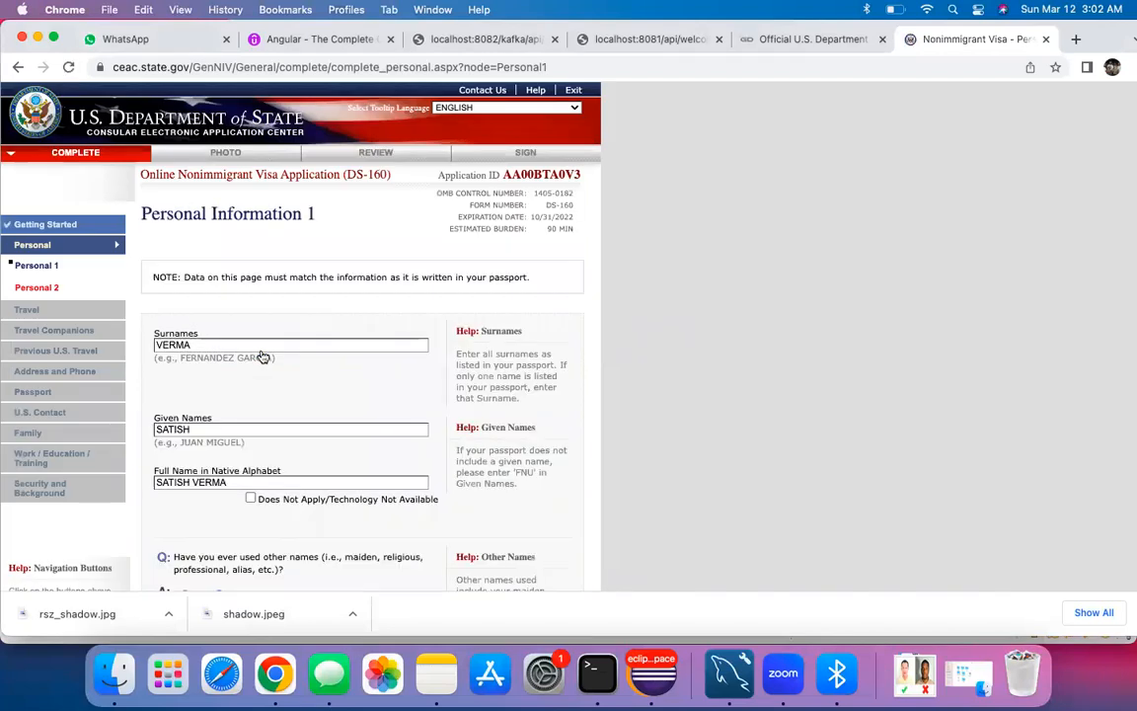
pyautogui.scroll(-6, 298, 383)
pyautogui.scroll(-14, 298, 381)
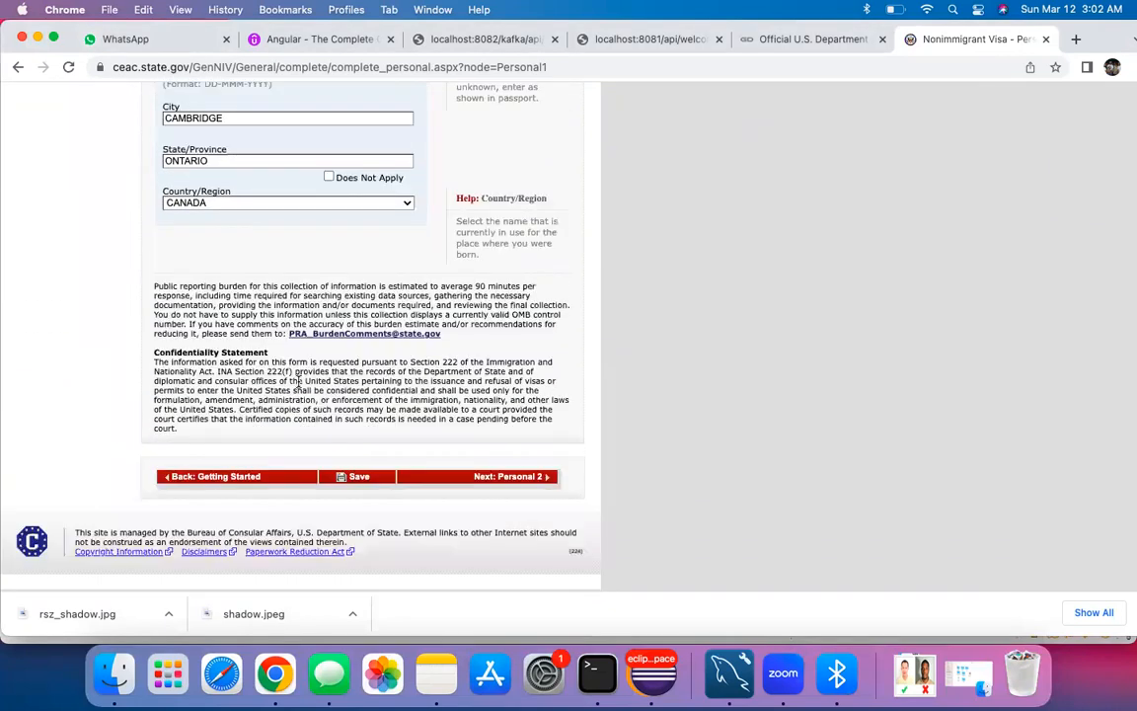
pyautogui.click(439, 478)
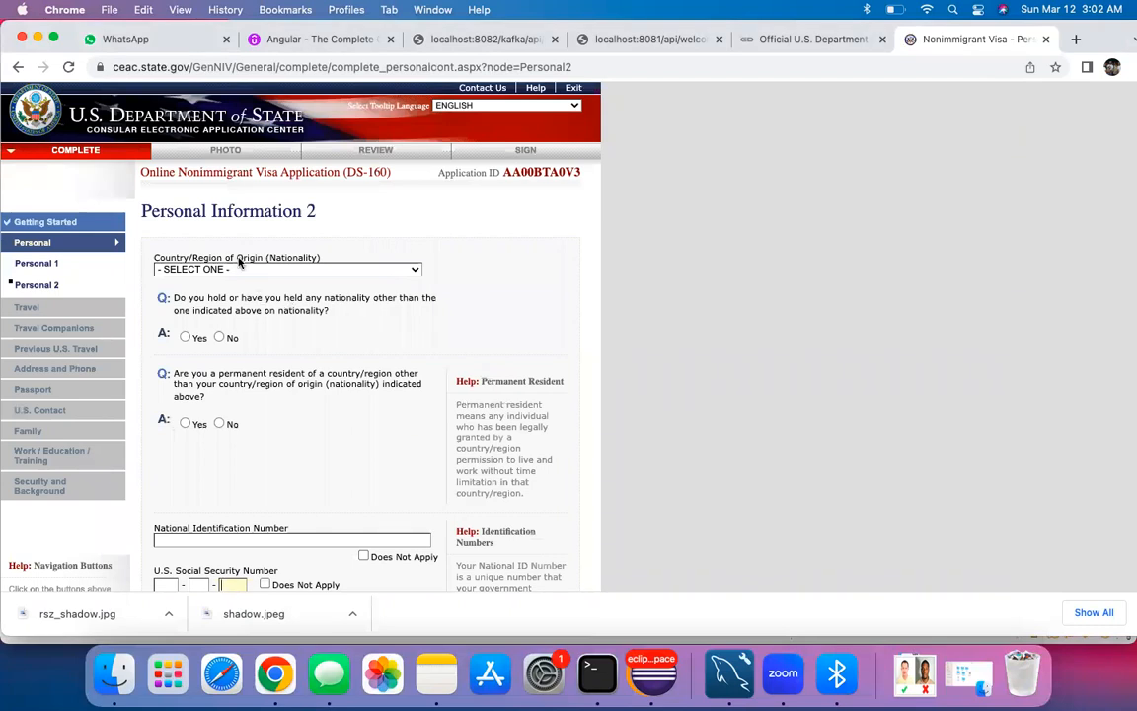
# Step: Set nationality to INDIA and answer No to holding another nationality
pyautogui.click(237, 269)
pyautogui.press('i')
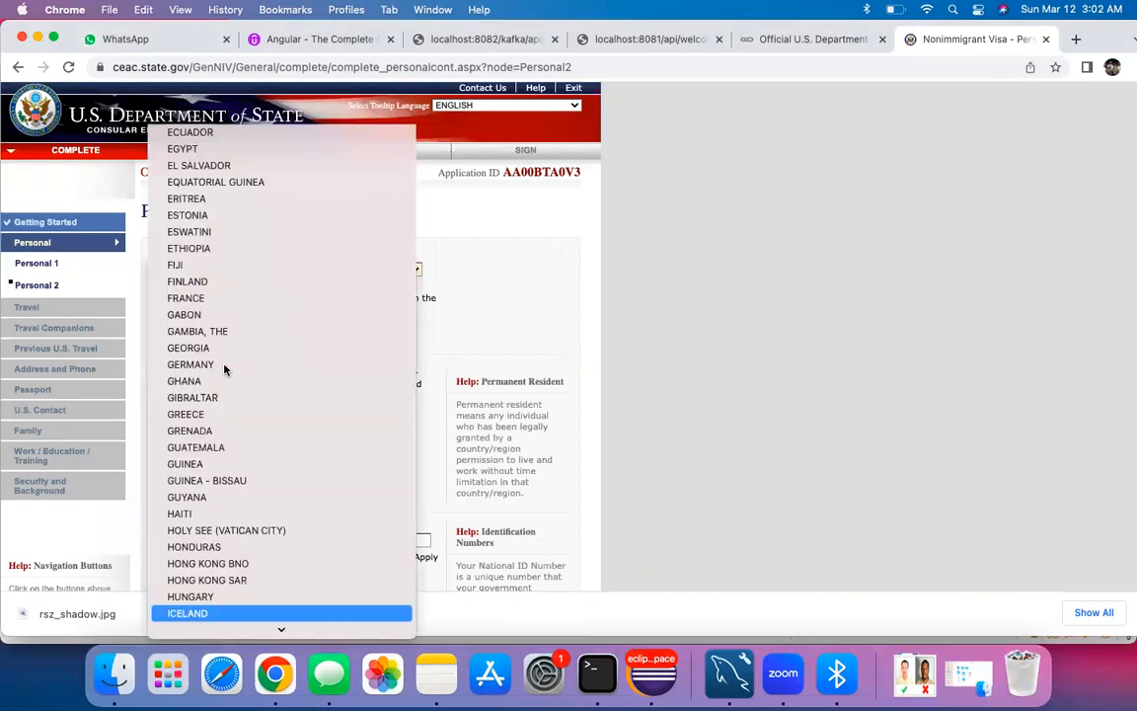
pyautogui.scroll(-3, 215, 605)
pyautogui.click(215, 544)
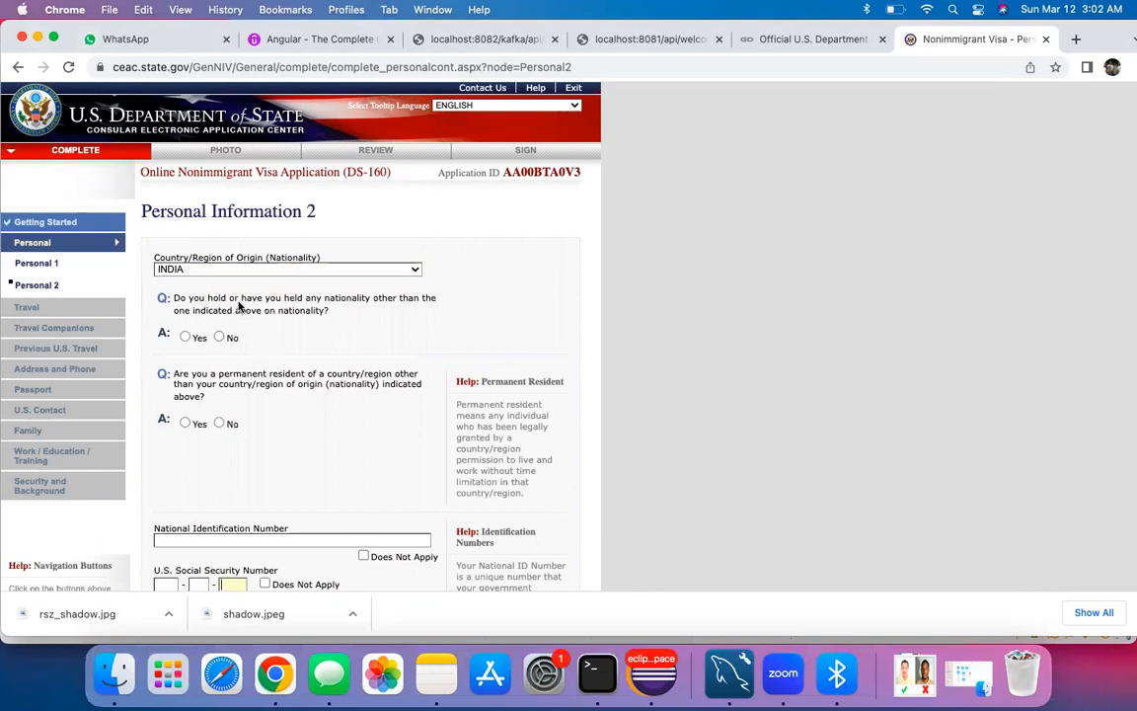
pyautogui.click(227, 342)
# Step: Mark national ID, Social Security and Taxpayer ID numbers Does Not Apply, then go to Travel
pyautogui.scroll(-3, 229, 350)
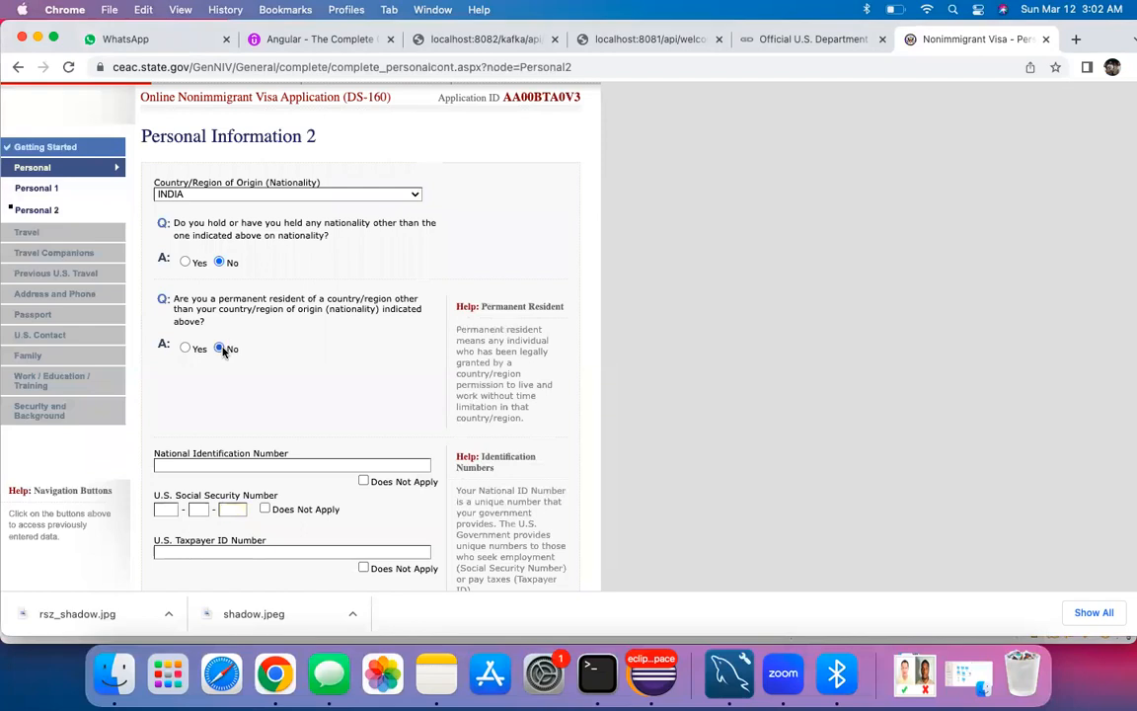
pyautogui.scroll(-3, 232, 367)
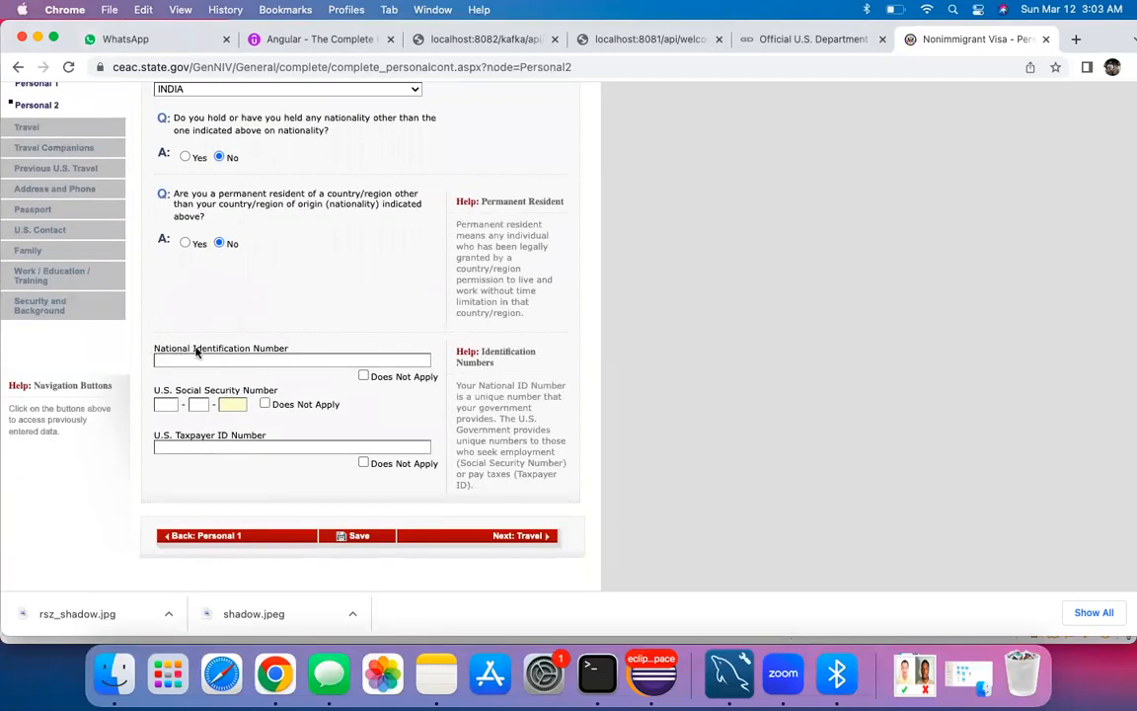
pyautogui.click(363, 376)
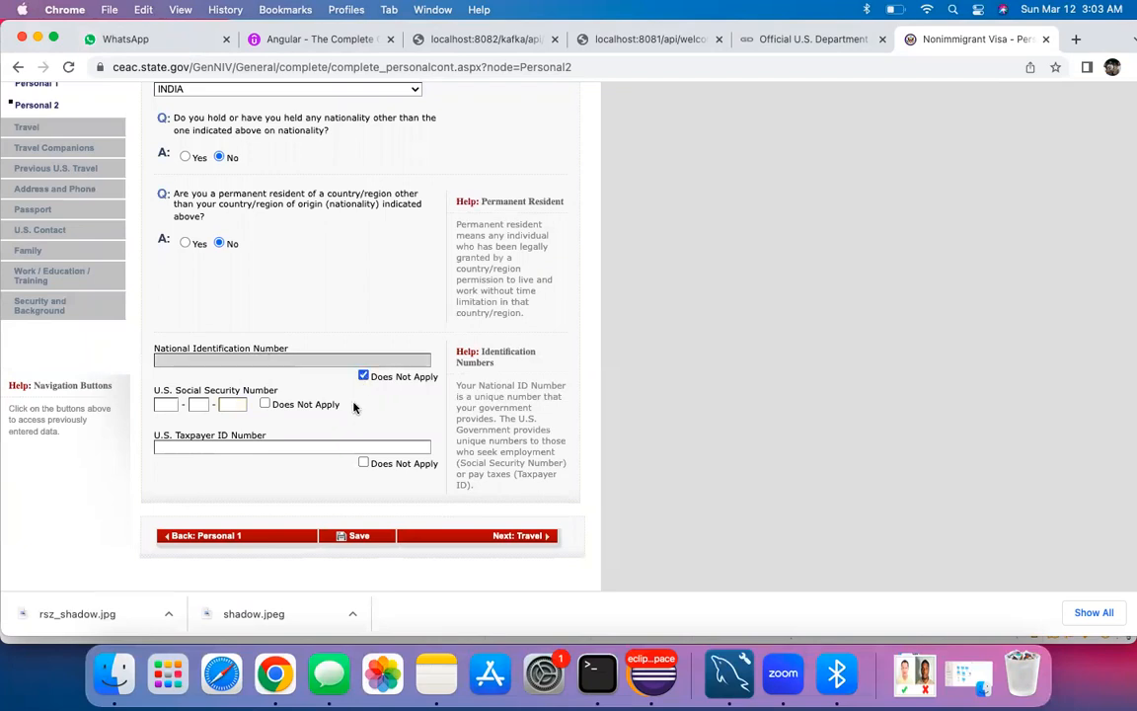
pyautogui.scroll(-2, 248, 316)
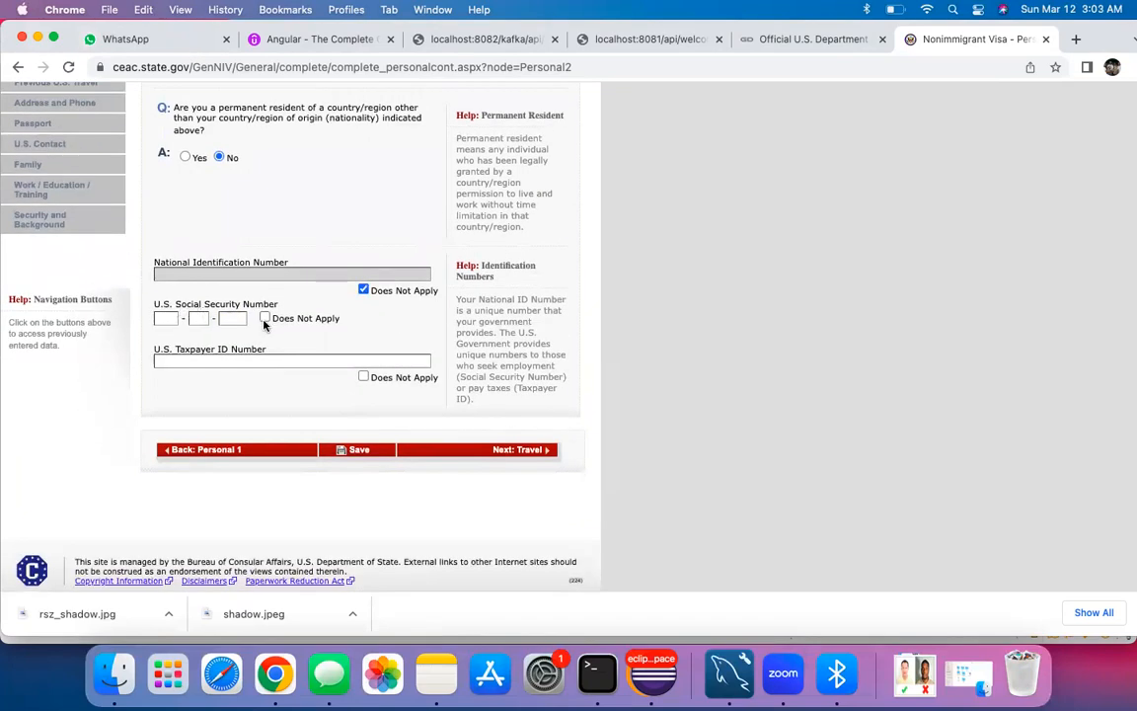
pyautogui.click(264, 316)
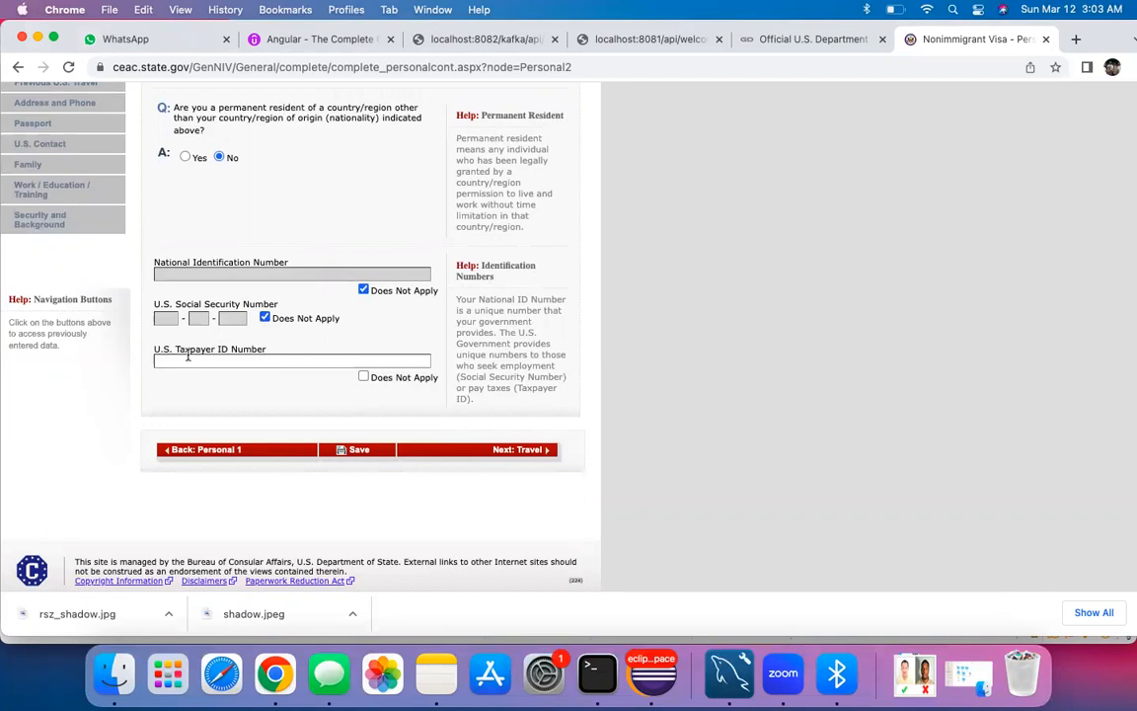
pyautogui.click(363, 377)
pyautogui.click(506, 449)
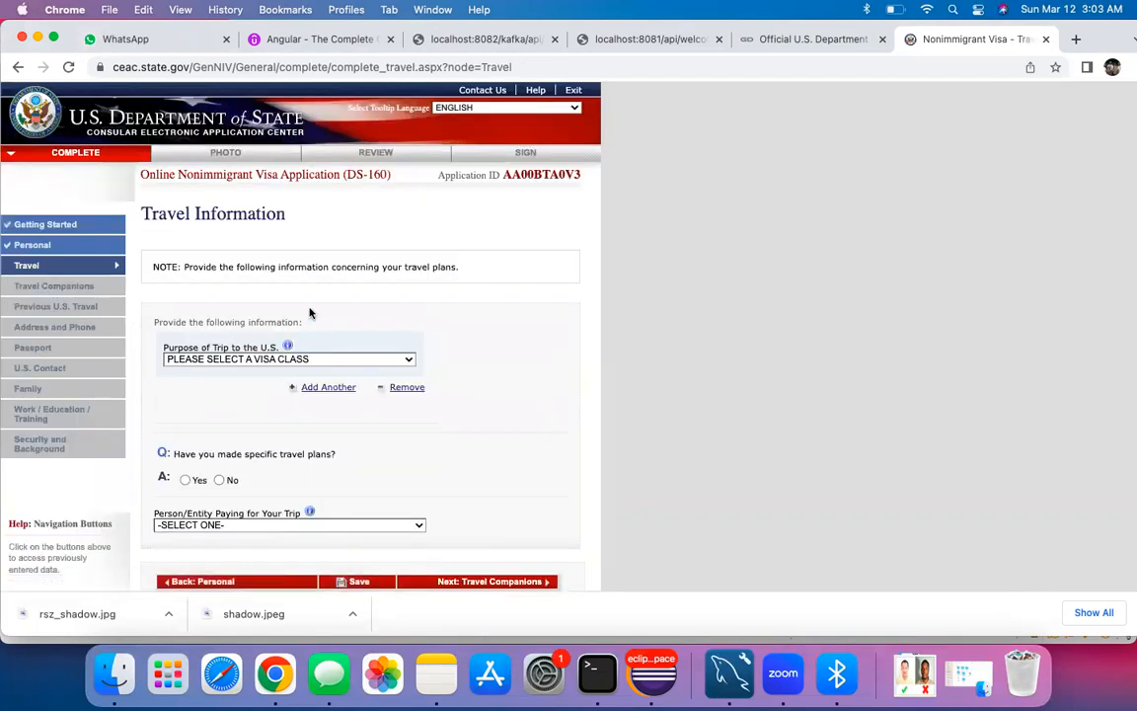
# Step: Set trip purpose to TEMP. BUSINESS PLEASURE VISITOR (B) with subtype B1/B2
pyautogui.scroll(-3, 310, 311)
pyautogui.scroll(2, 310, 312)
pyautogui.scroll(-2, 257, 277)
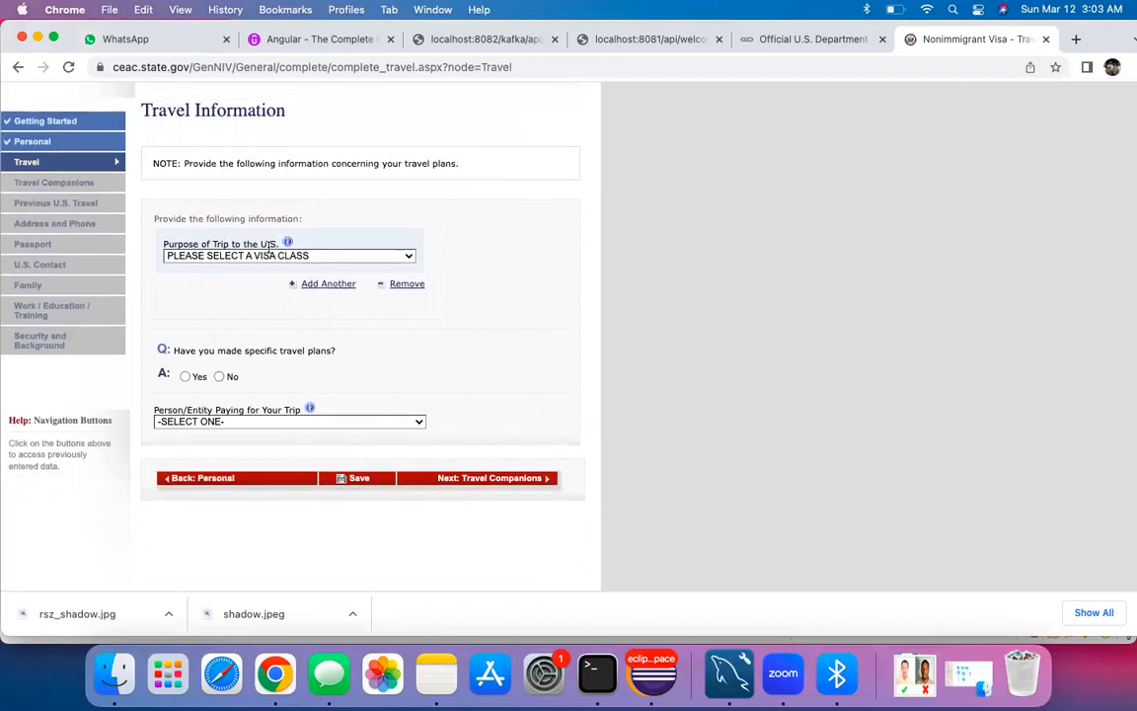
pyautogui.click(332, 257)
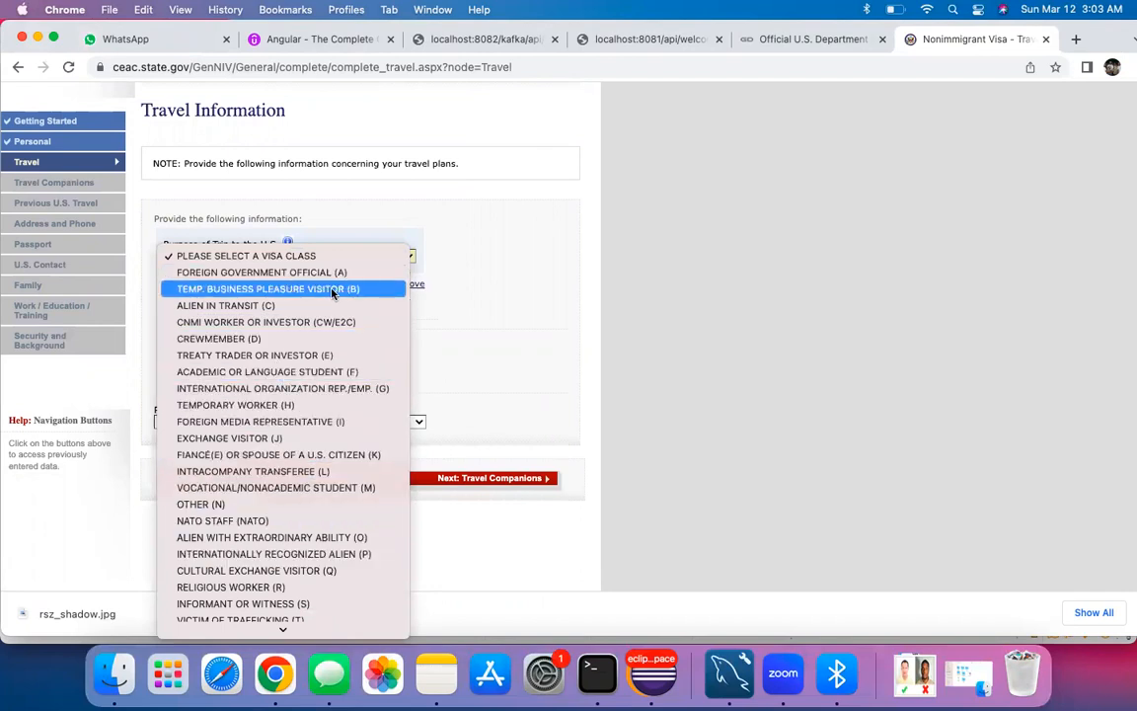
pyautogui.click(332, 289)
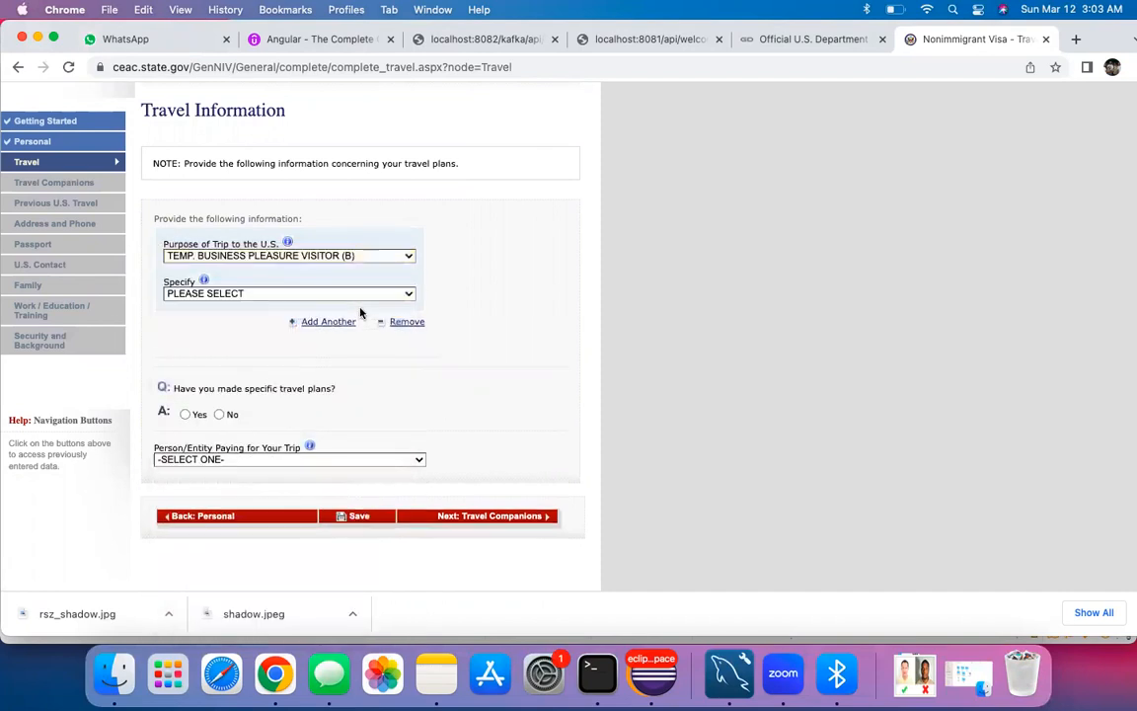
pyautogui.click(292, 290)
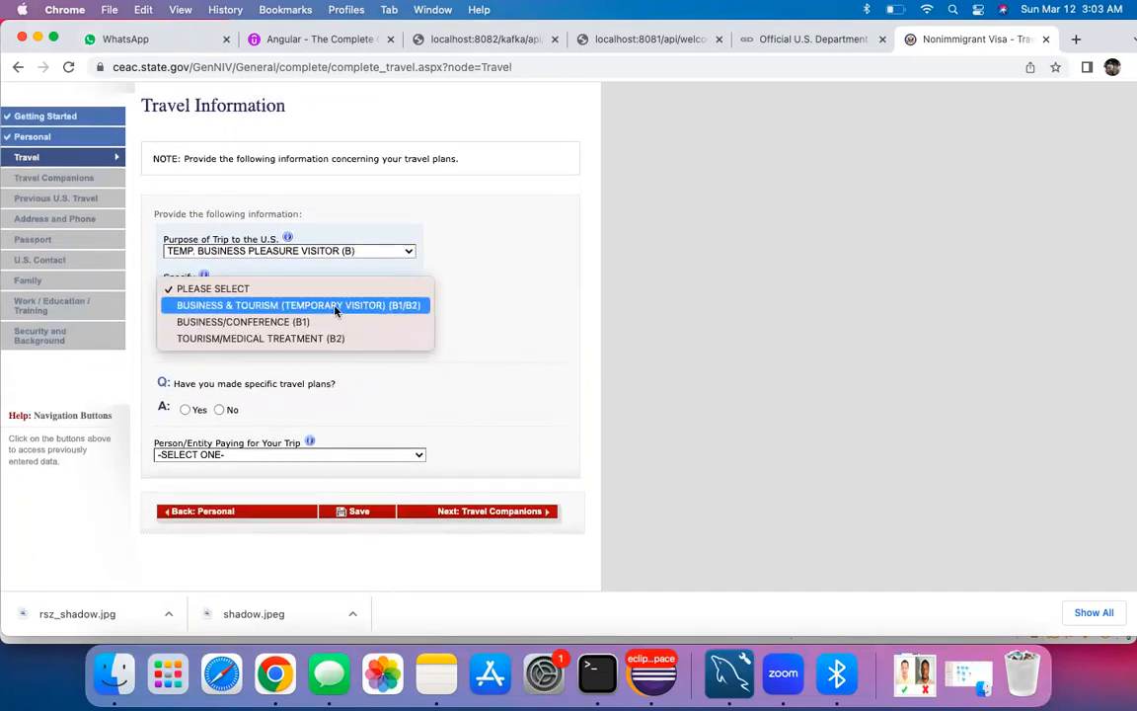
pyautogui.click(334, 306)
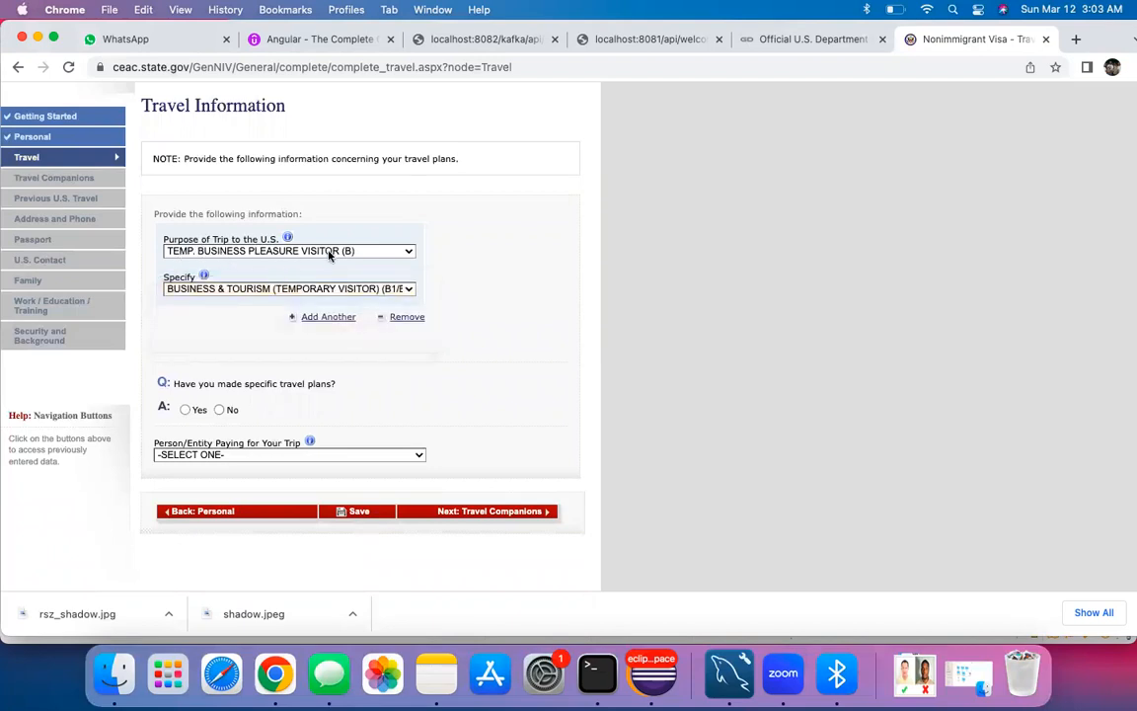
# Step: Recheck the trip purpose and subtype lists, keeping B1/B2 business and tourism
pyautogui.click(358, 252)
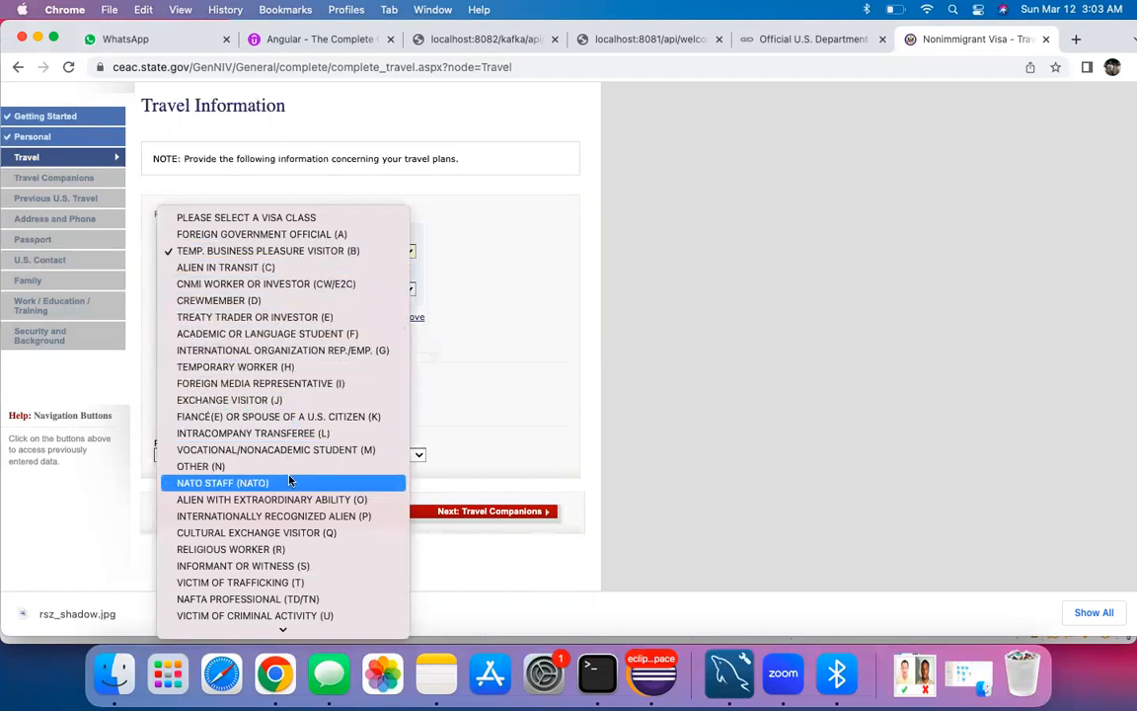
pyautogui.scroll(-1, 284, 526)
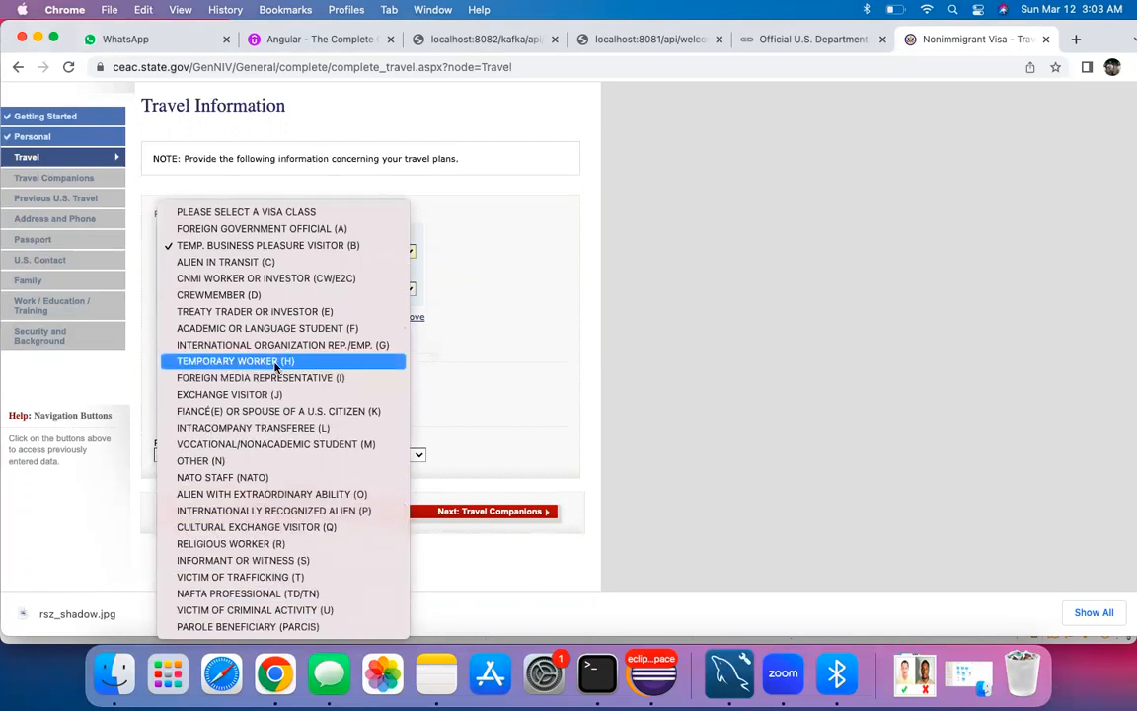
pyautogui.click(474, 233)
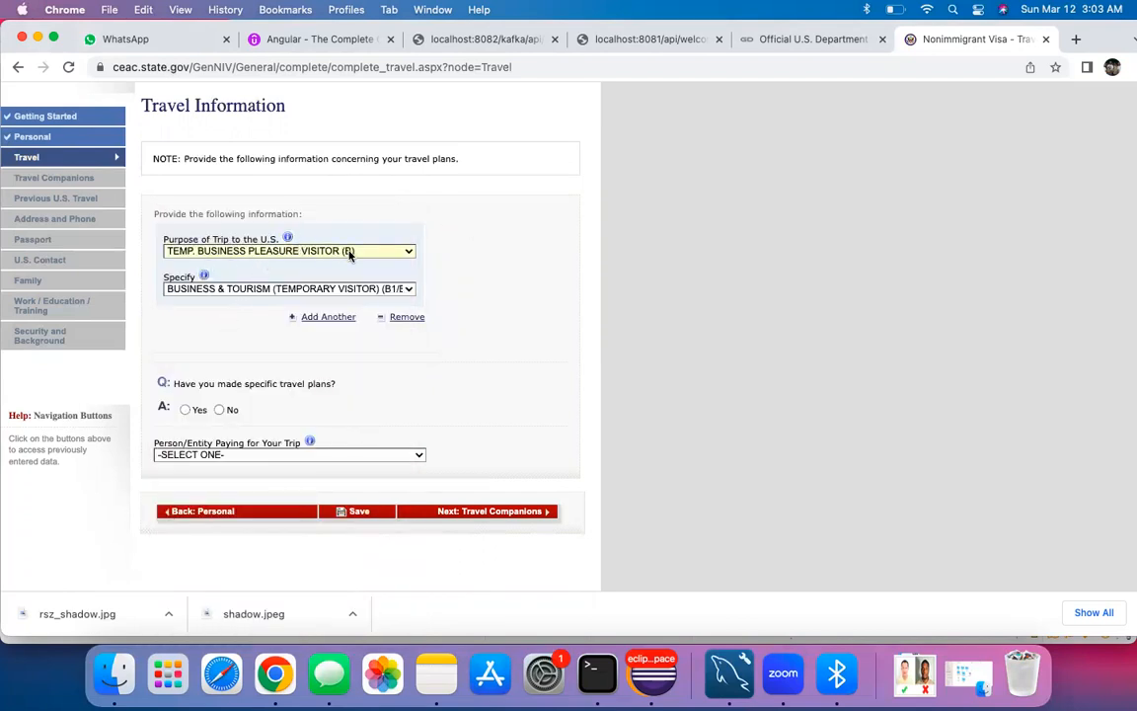
pyautogui.click(298, 290)
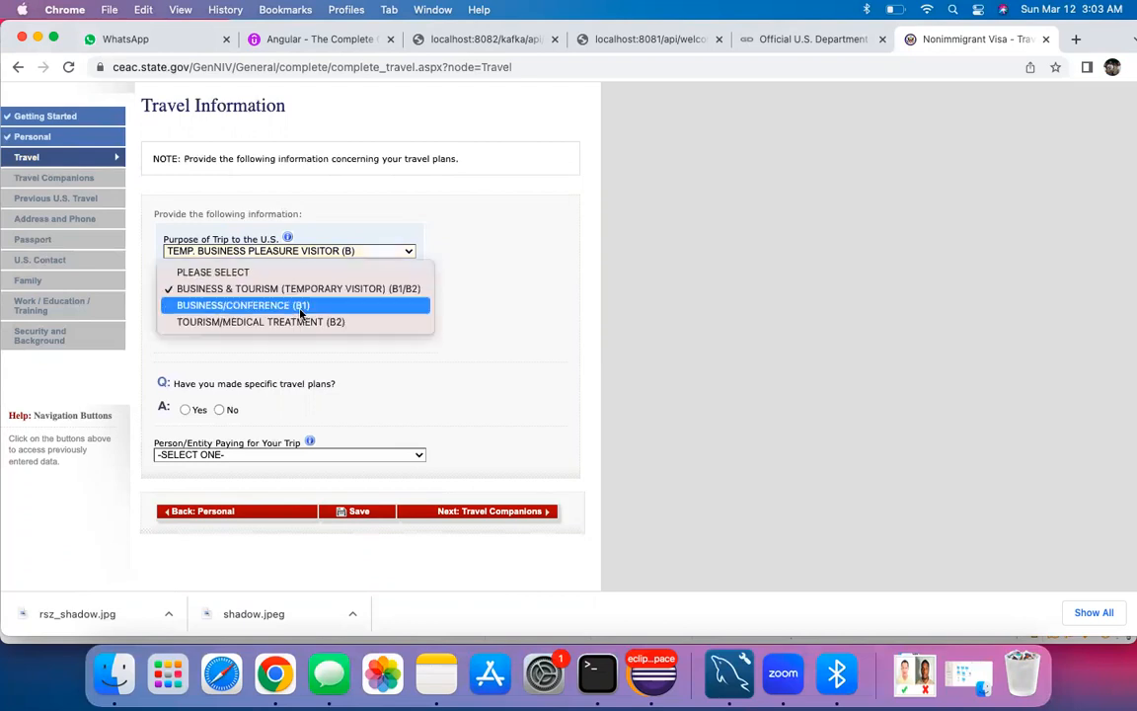
pyautogui.click(306, 294)
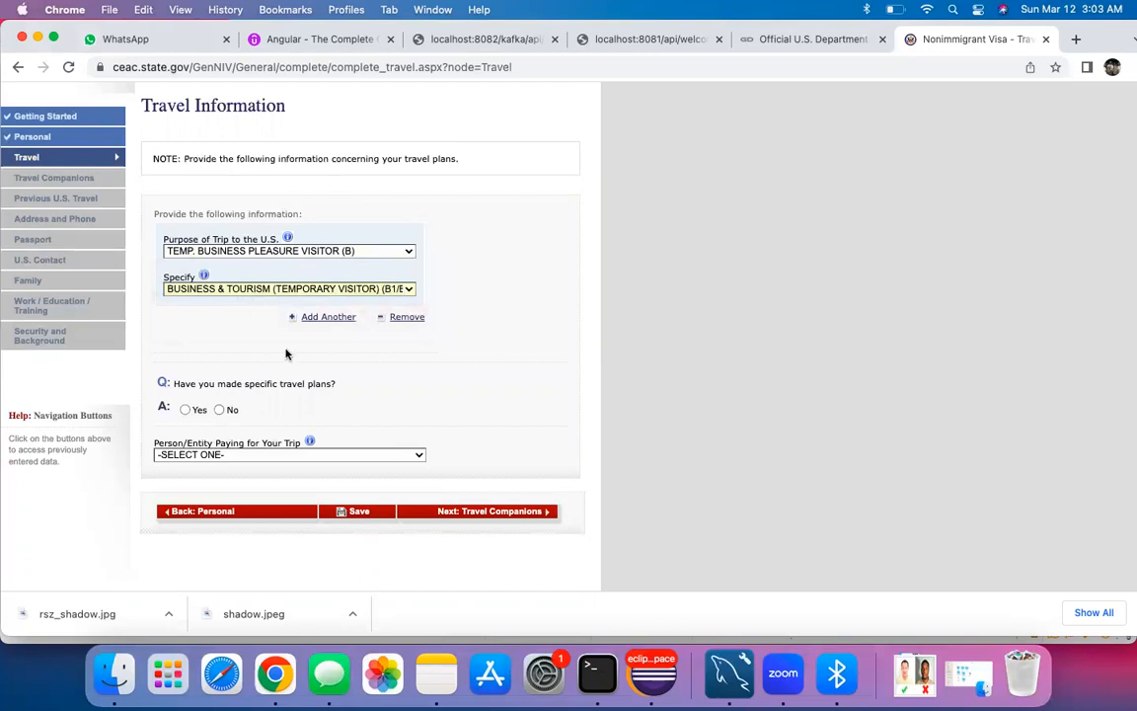
pyautogui.scroll(-2, 287, 353)
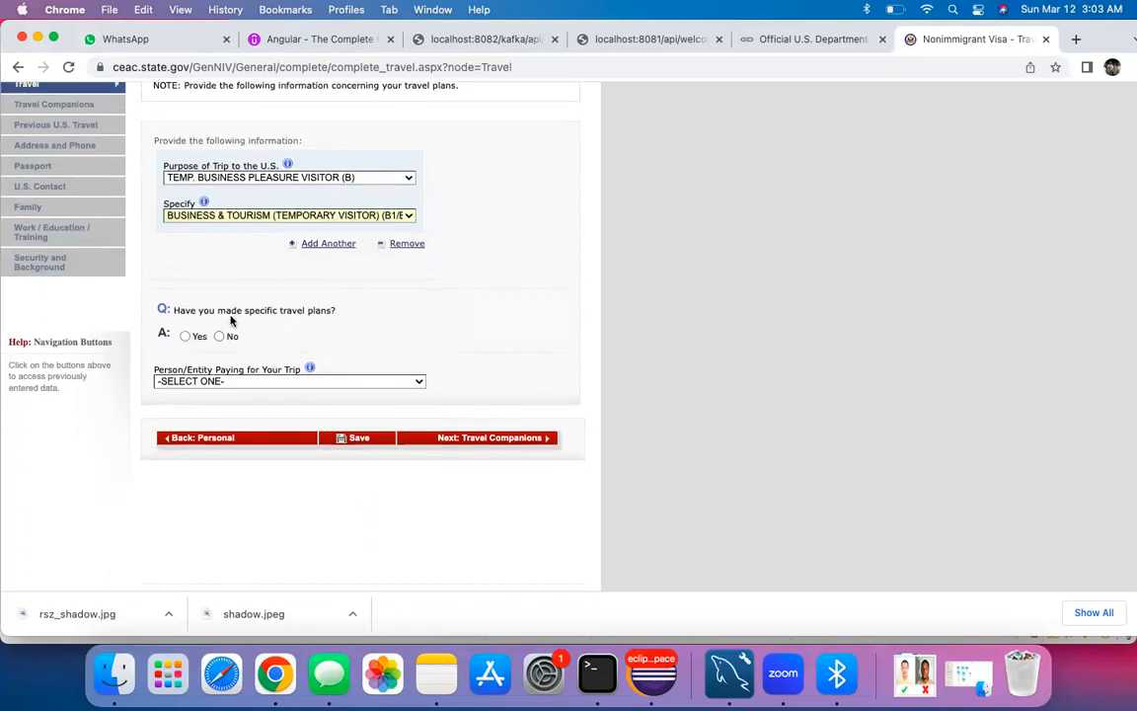
pyautogui.scroll(-1, 225, 296)
# Step: Answer no to specific travel plans, set arrival to 05 JUL 2023, and measure the stay in weeks
pyautogui.click(220, 307)
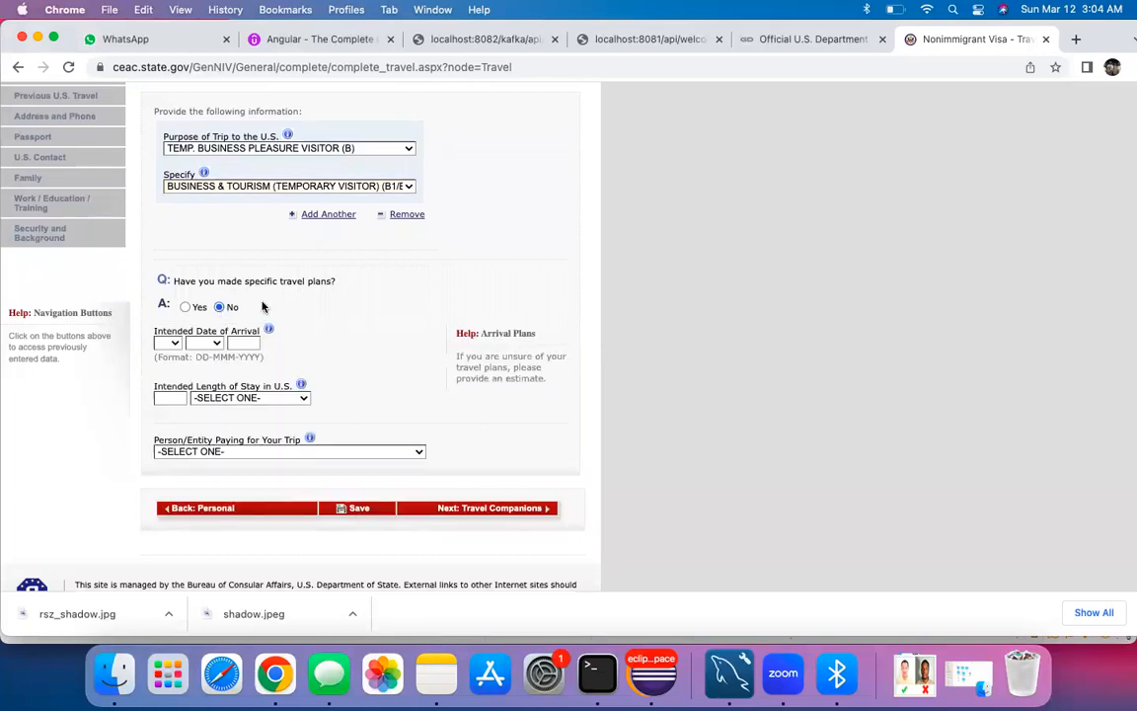
pyautogui.scroll(-1, 262, 307)
pyautogui.scroll(2, 247, 307)
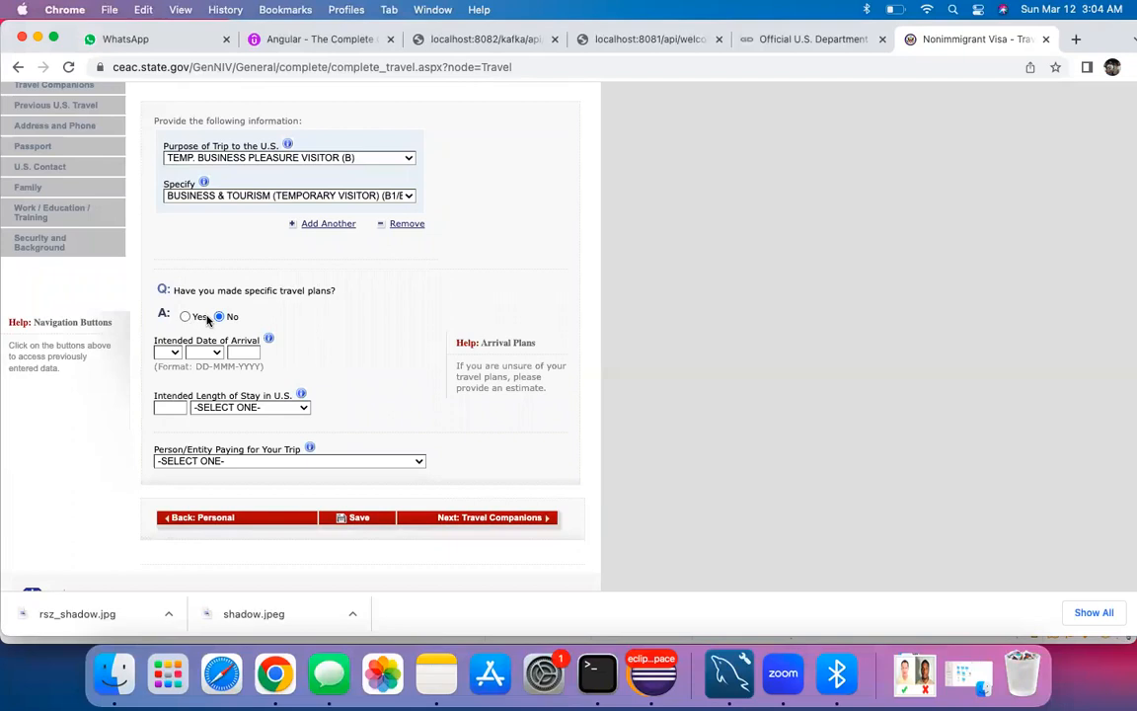
pyautogui.click(167, 353)
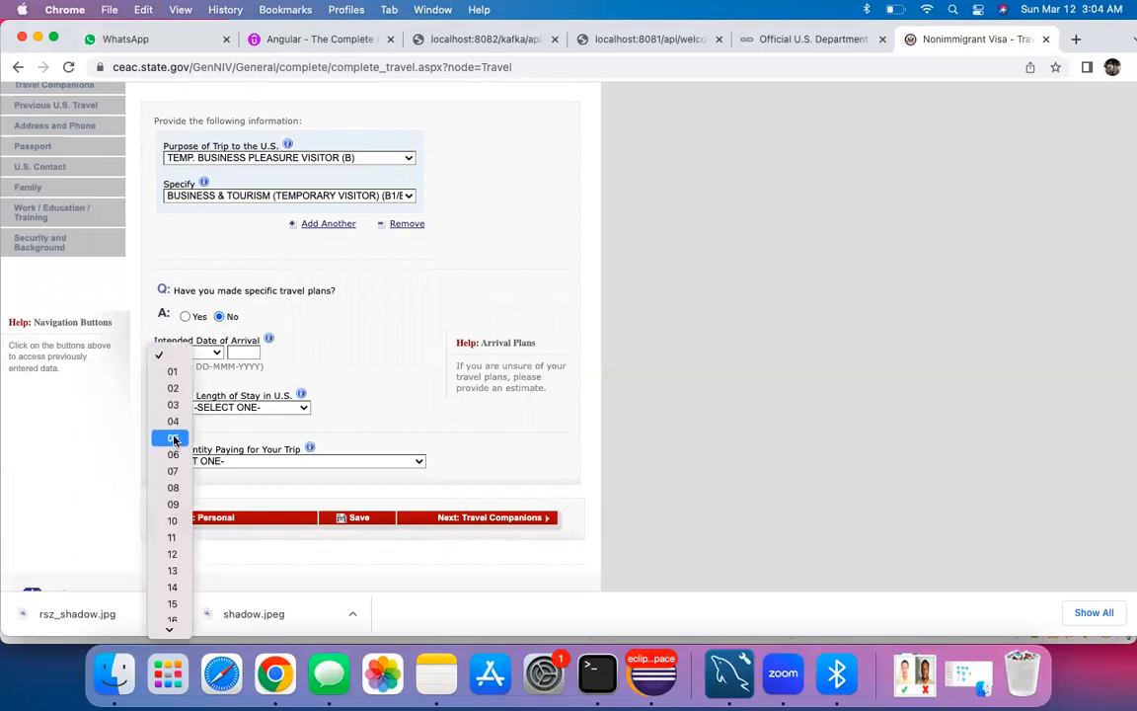
pyautogui.click(172, 437)
pyautogui.click(202, 352)
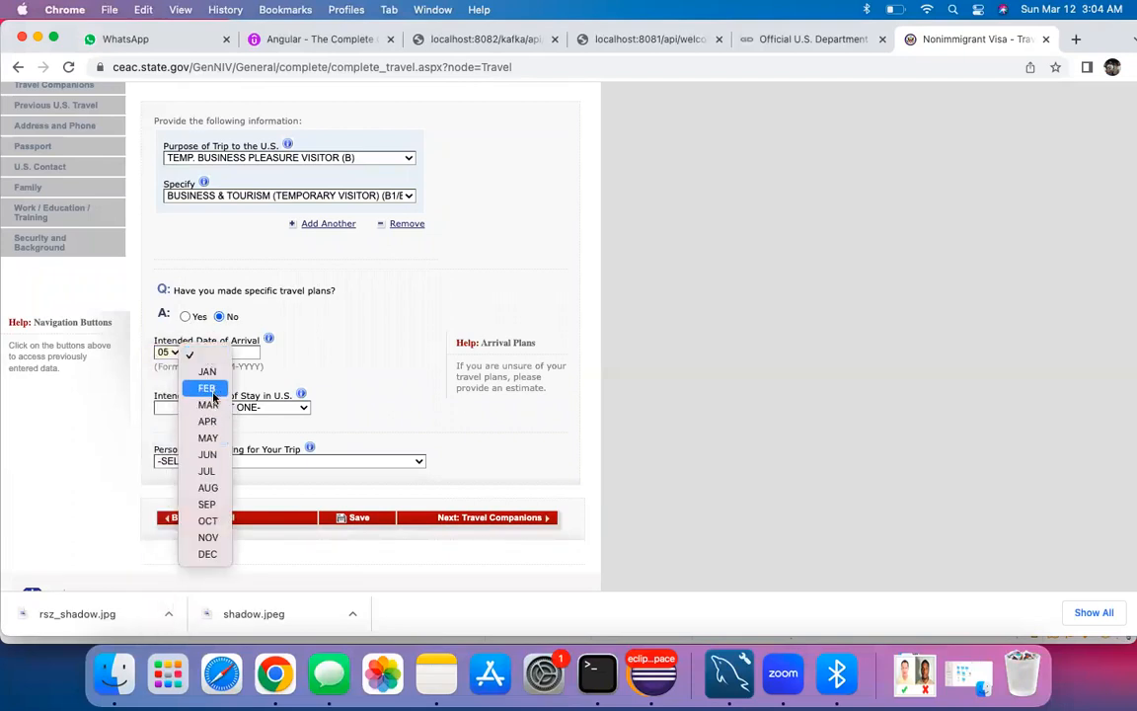
pyautogui.click(205, 470)
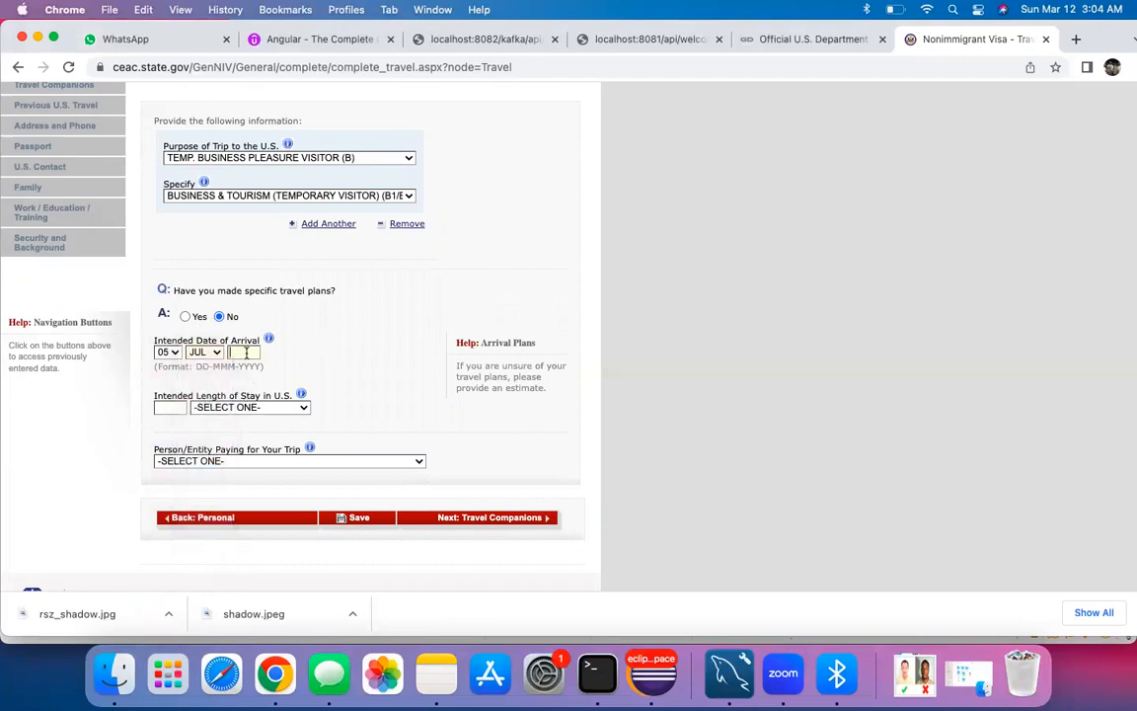
pyautogui.write('2023')
pyautogui.press('Tab')
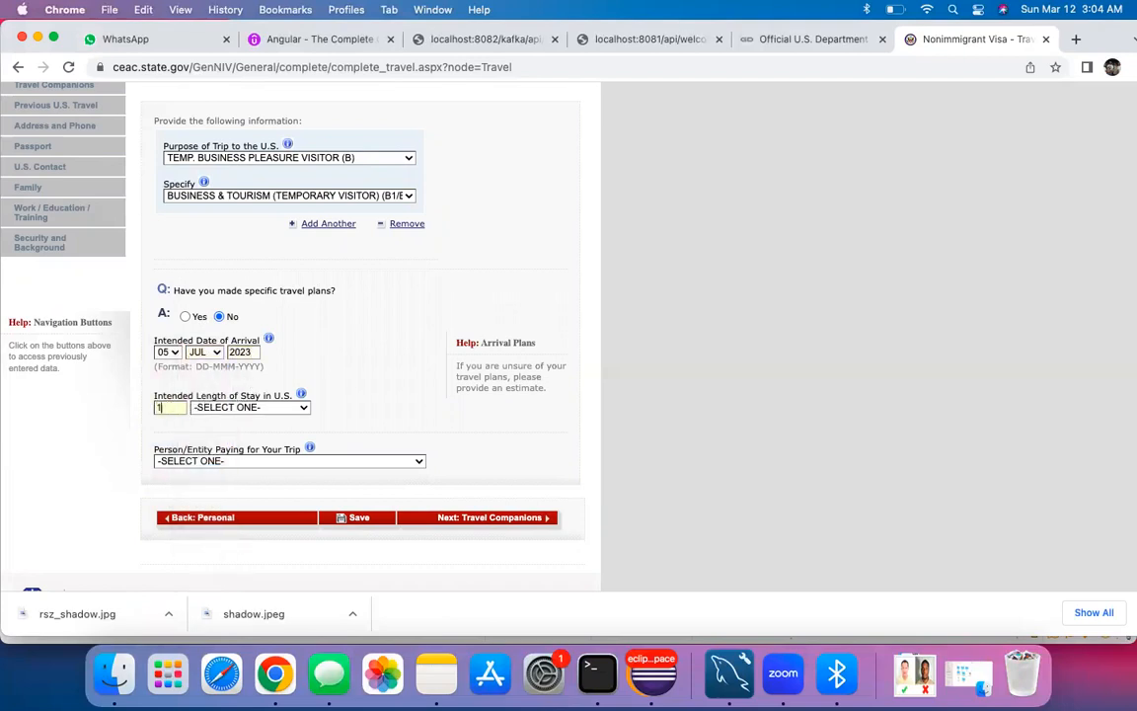
pyautogui.click(250, 407)
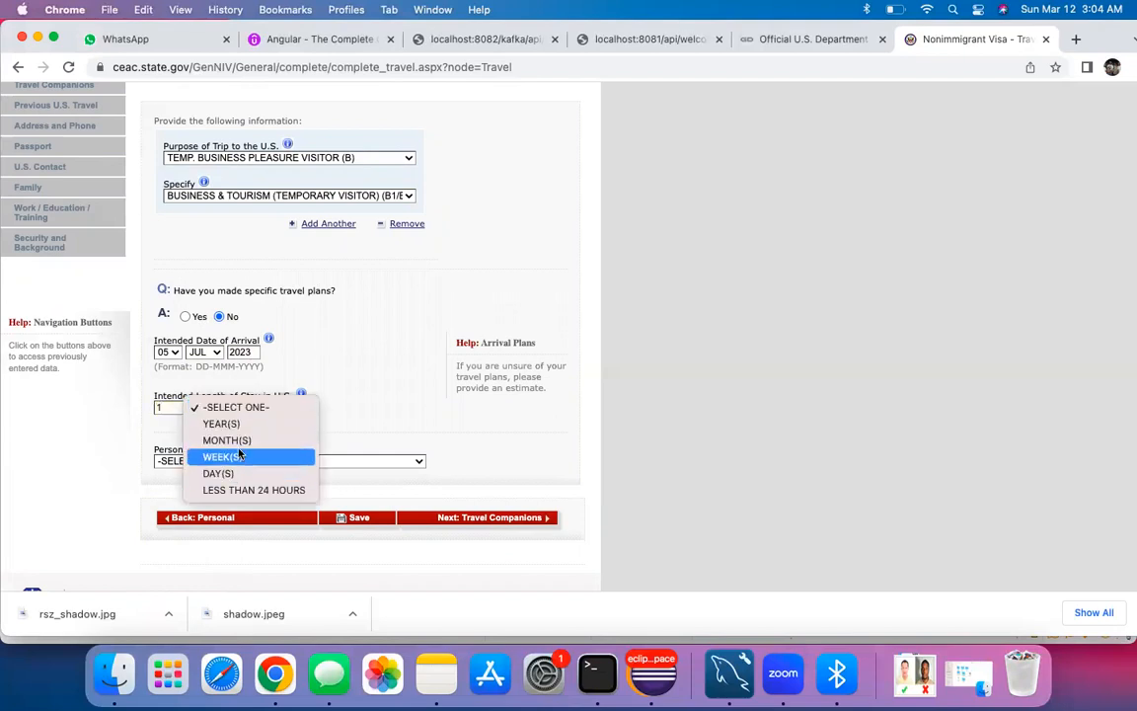
pyautogui.click(239, 456)
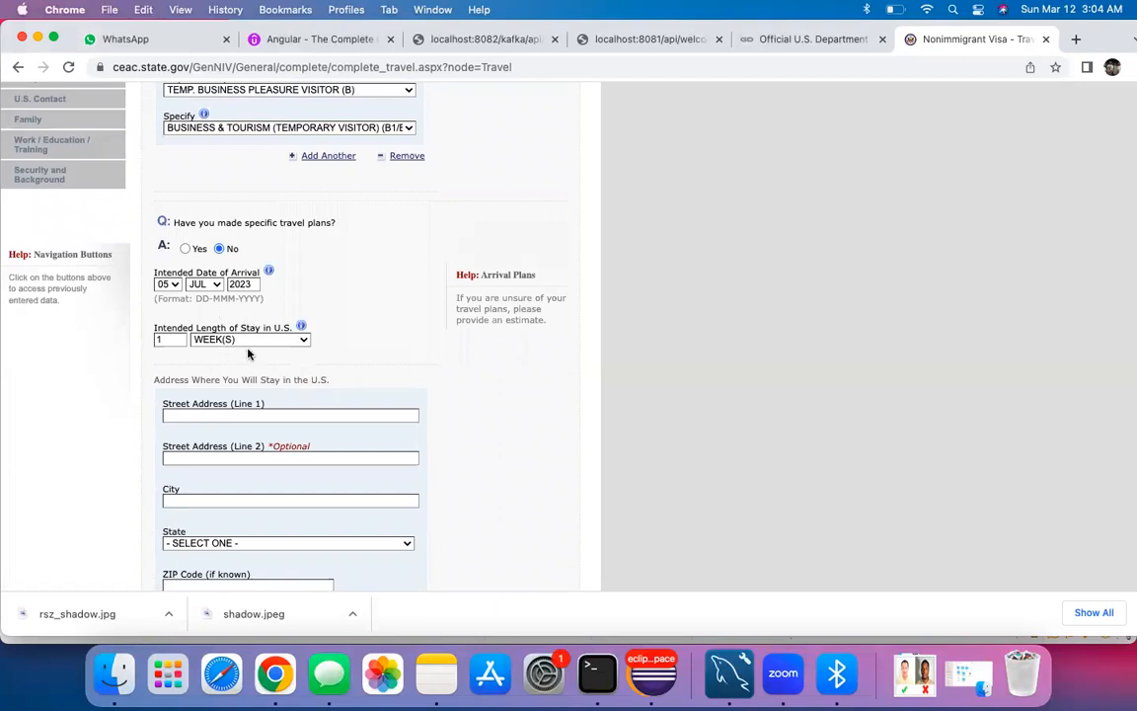
pyautogui.scroll(-1, 248, 354)
pyautogui.click(203, 387)
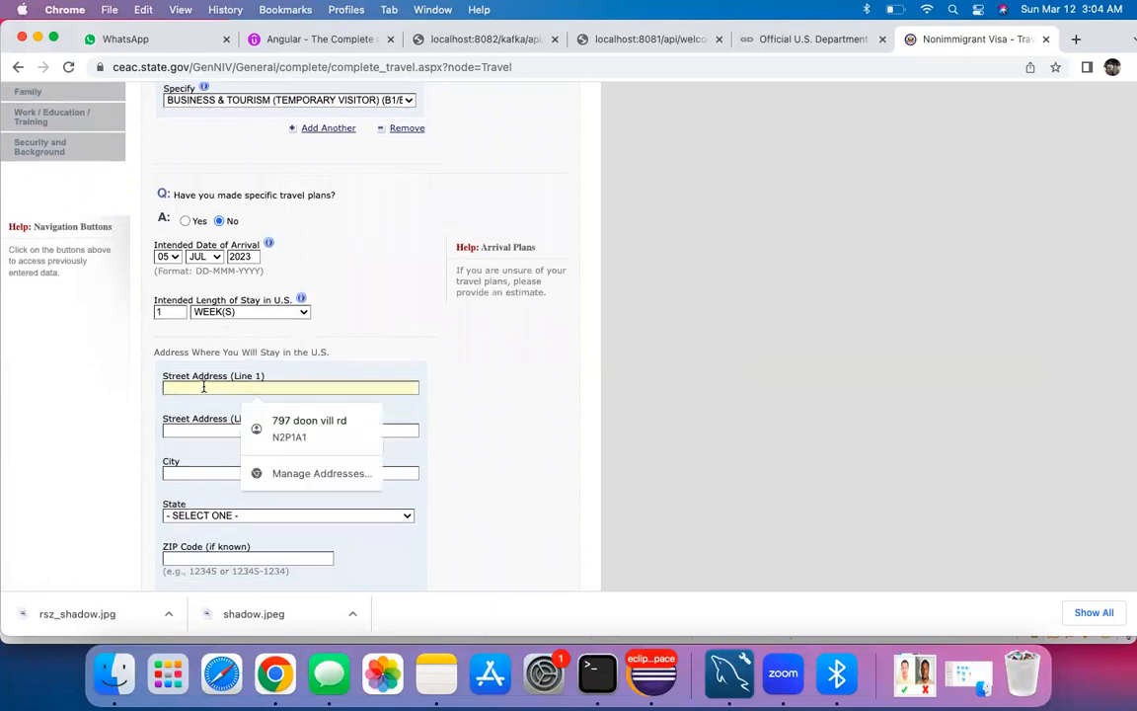
pyautogui.write('52 WILLIAM N')
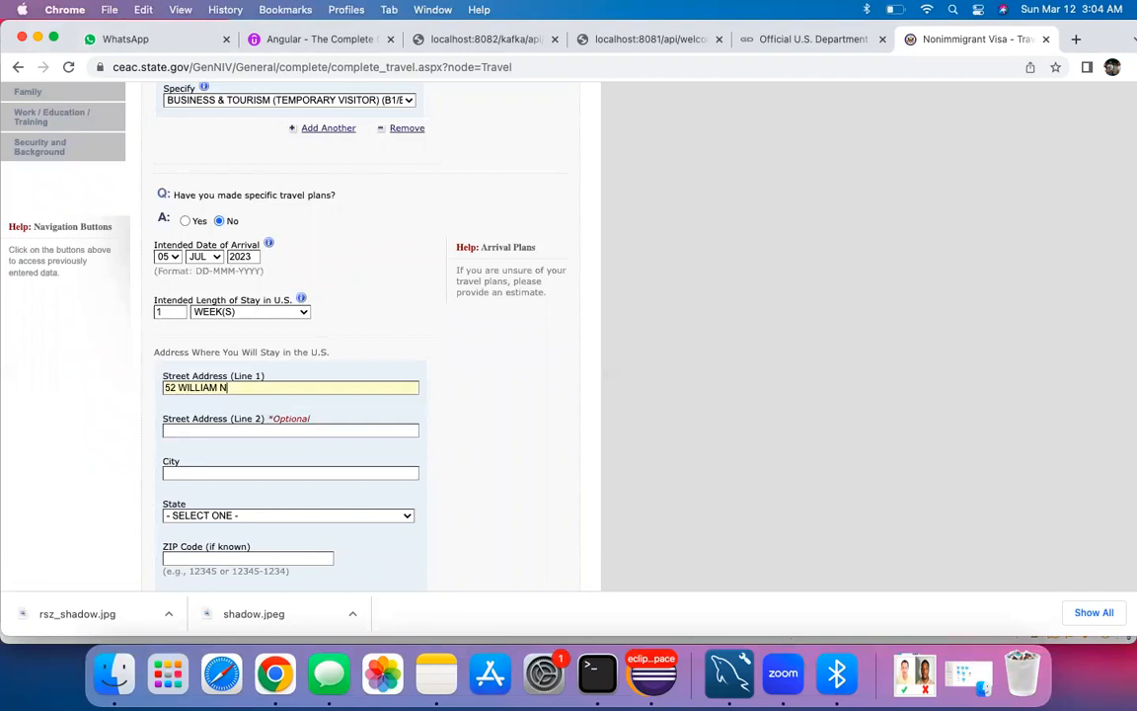
pyautogui.click(168, 430)
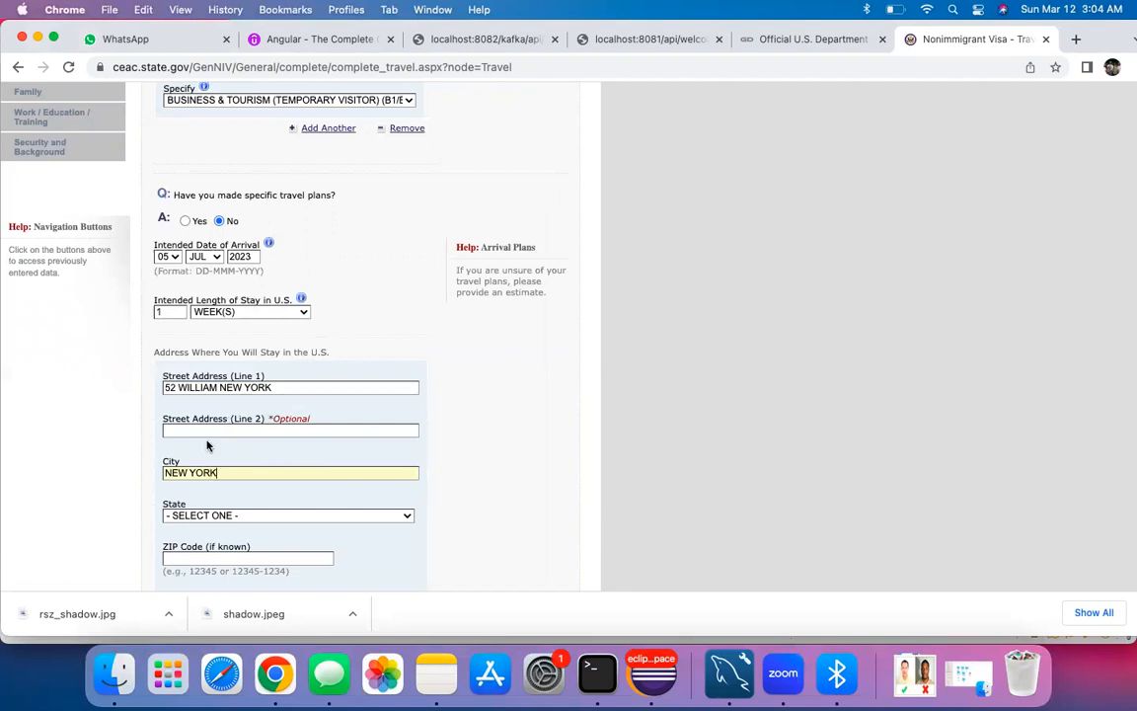
pyautogui.scroll(-3, 207, 447)
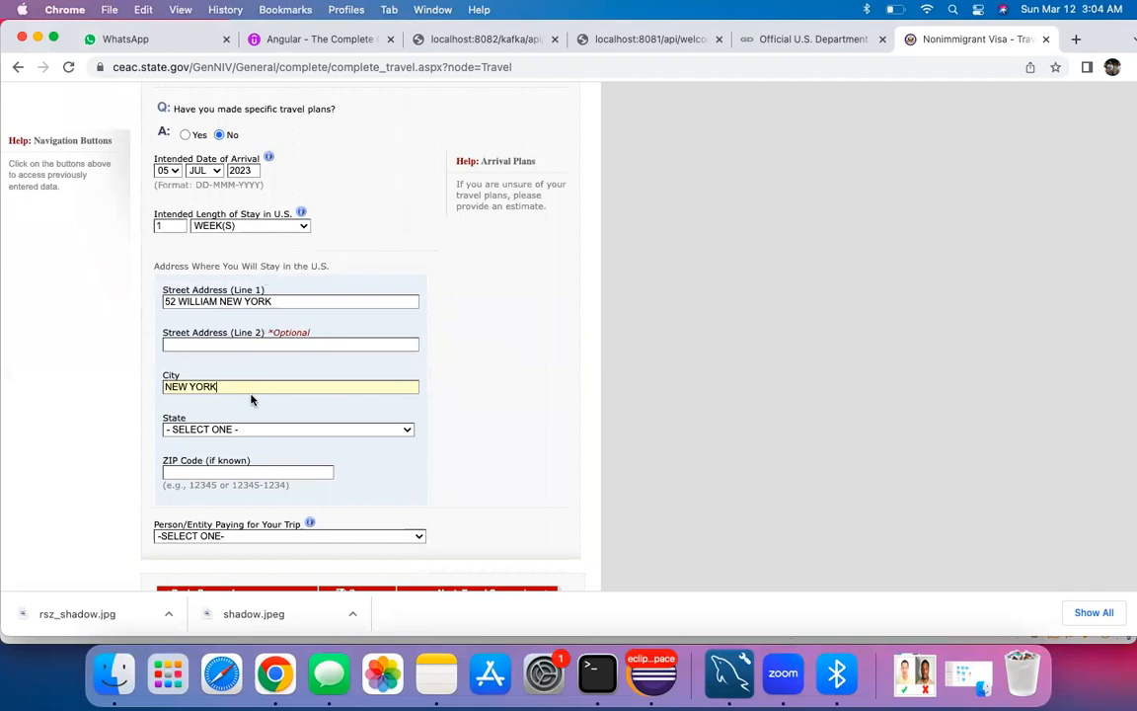
pyautogui.click(219, 301)
pyautogui.write('ST')
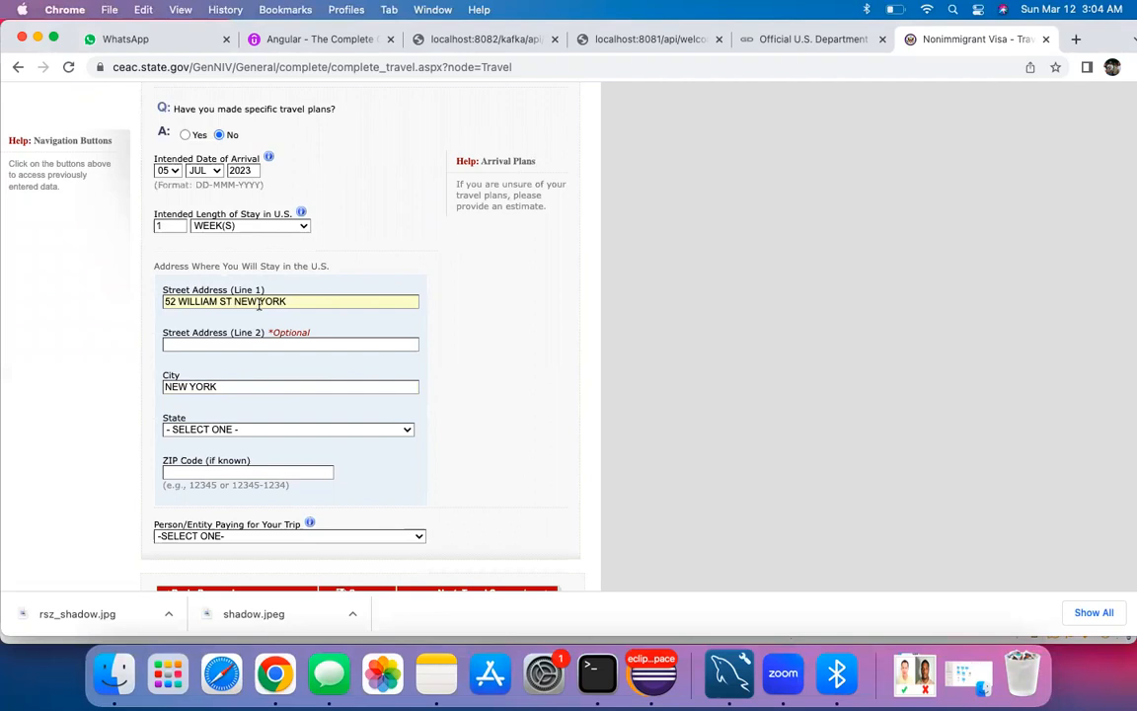
pyautogui.moveTo(234, 301); pyautogui.dragTo(288, 301)
pyautogui.press('BackSpace')
pyautogui.press('super+t')
# Step: Search Google for 'hotel near new york city' in the new tab
pyautogui.click(827, 66)
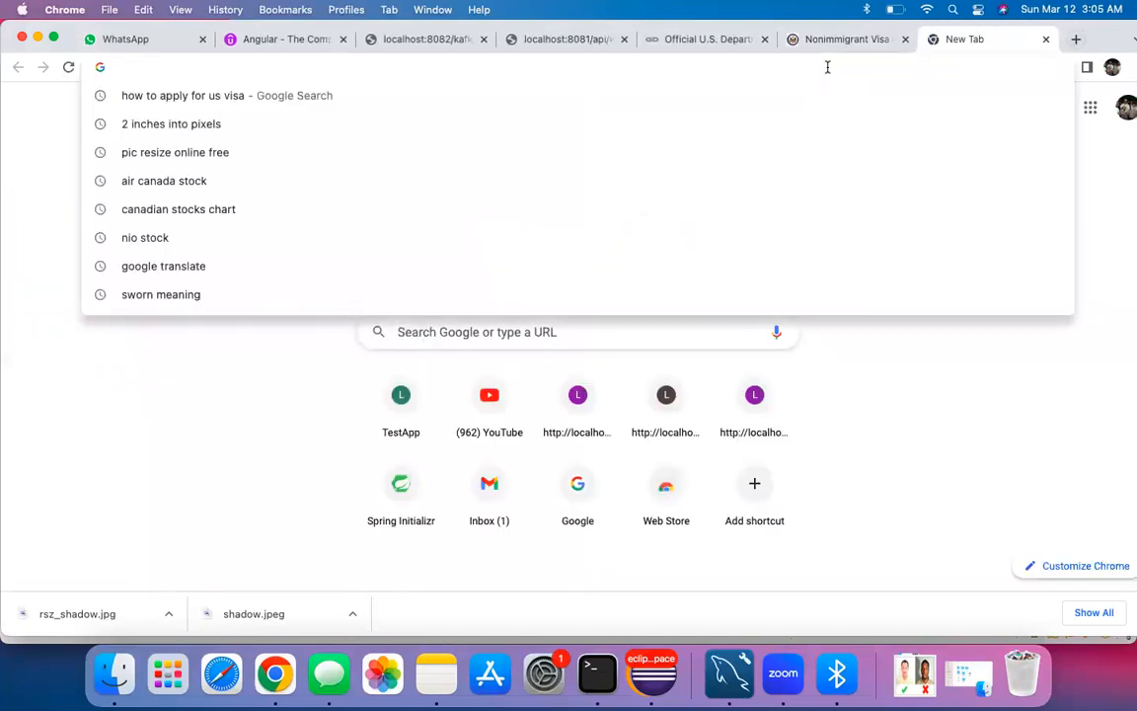
pyautogui.write('hotel ')
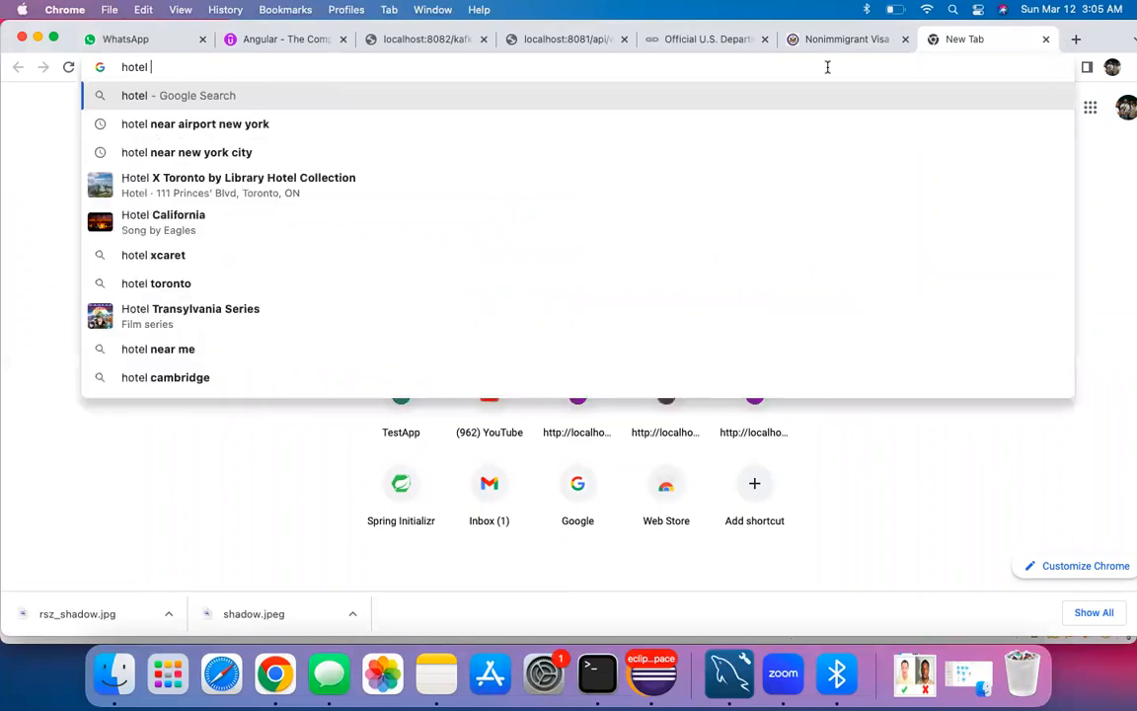
pyautogui.write('near a')
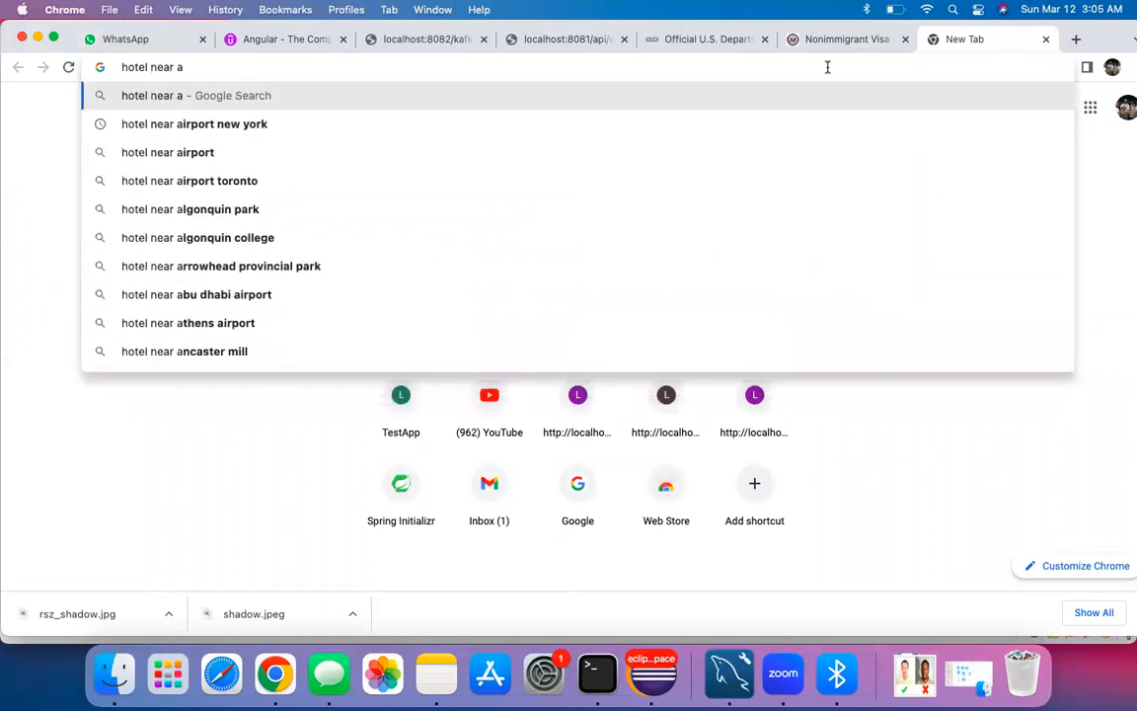
pyautogui.write('ur')
pyautogui.press('BackSpace')
pyautogui.press('BackSpace')
pyautogui.press('BackSpace')
pyautogui.write('n')
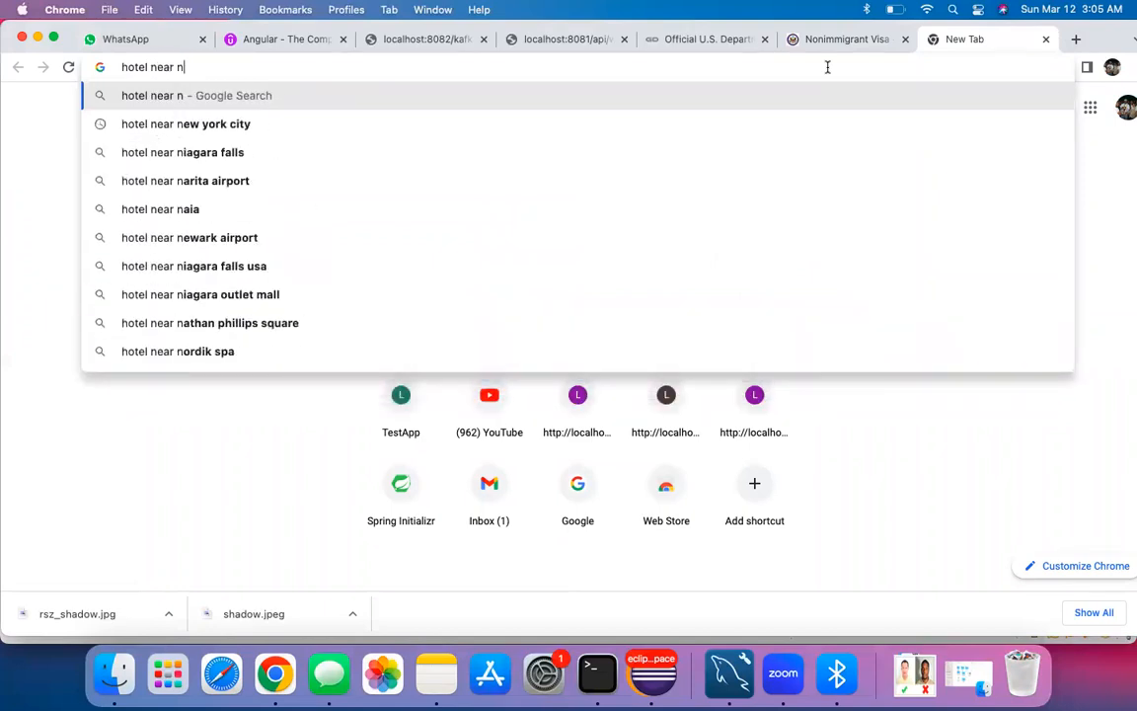
pyautogui.write('ew york')
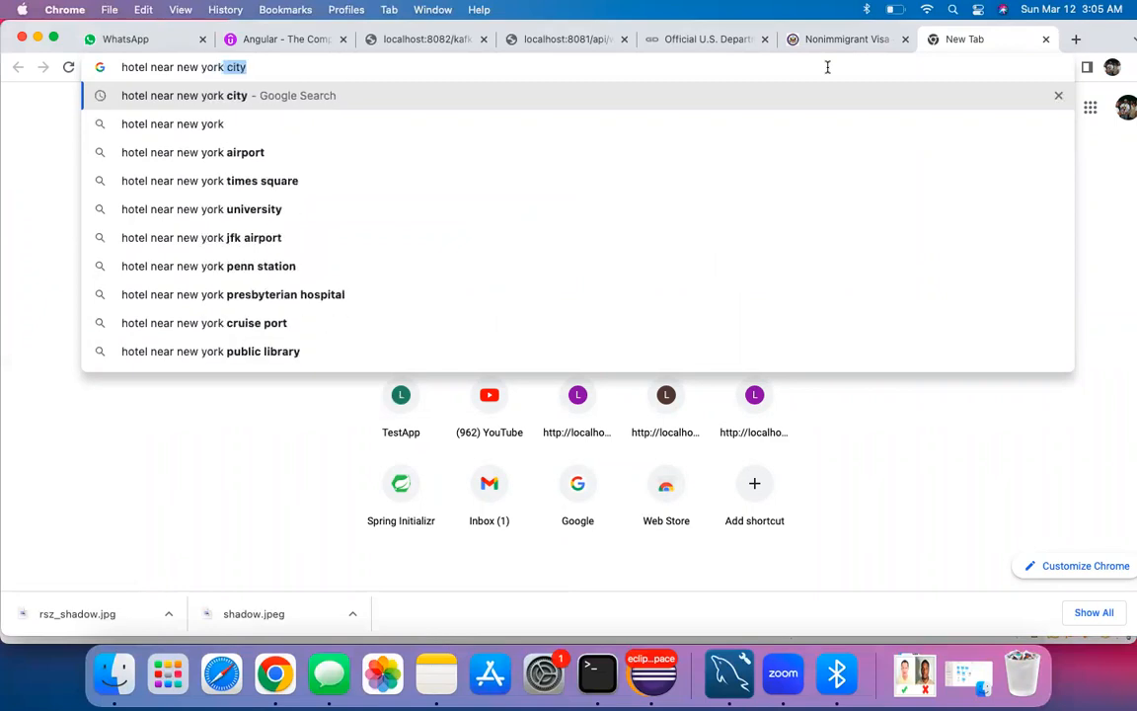
pyautogui.press('Return')
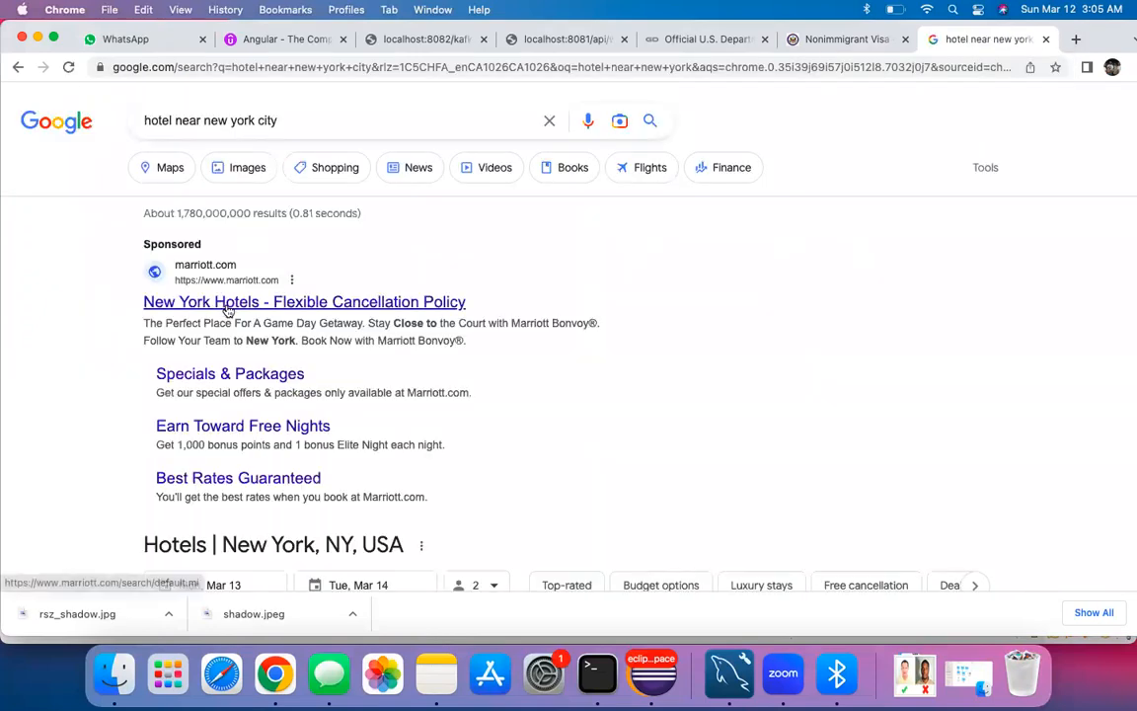
# Step: Replace the query with a Google search for 'statue of liberty'
pyautogui.scroll(-3, 258, 313)
pyautogui.scroll(-2, 259, 314)
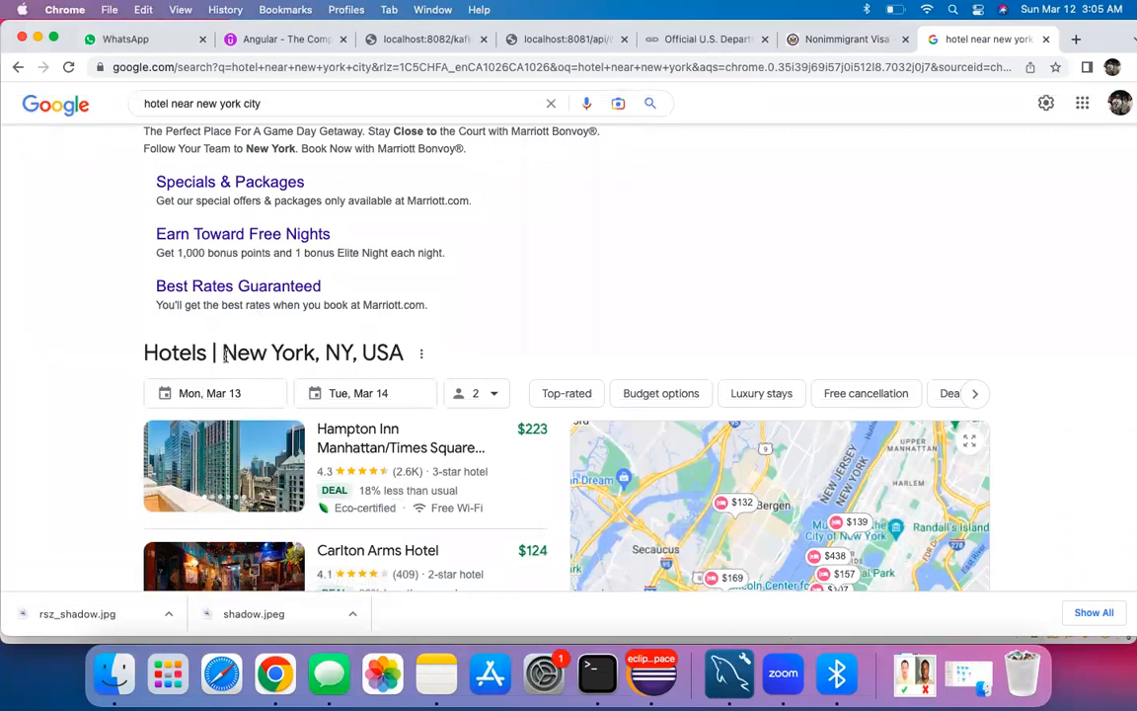
pyautogui.scroll(-1, 317, 376)
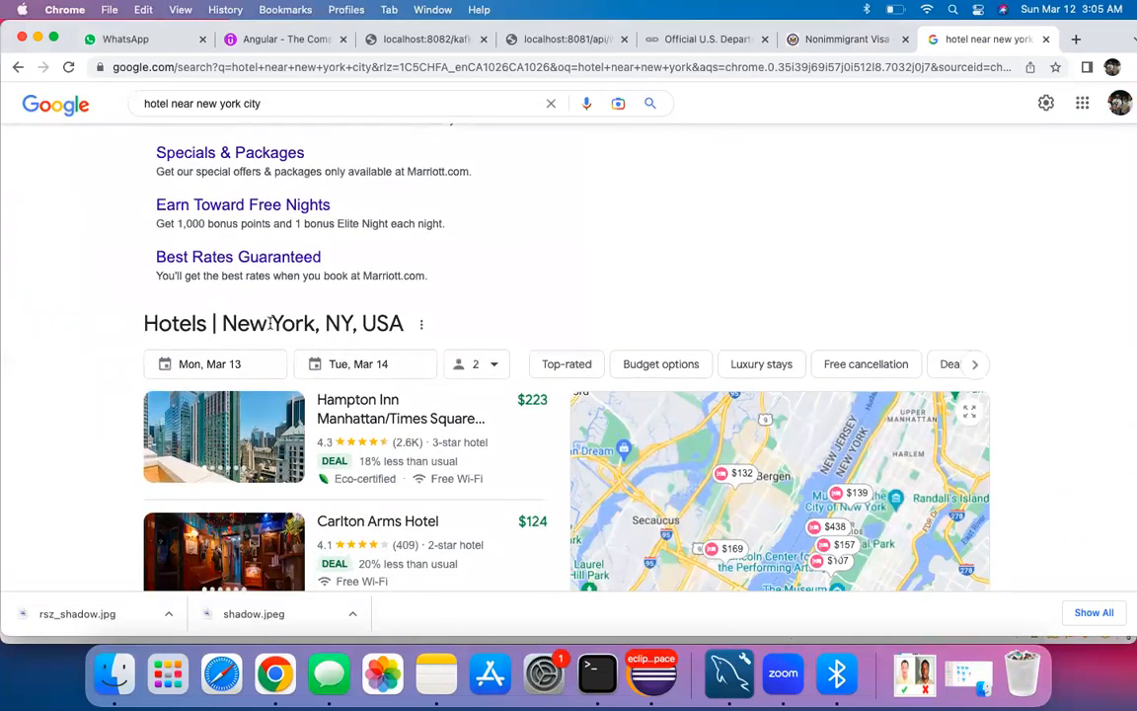
pyautogui.scroll(-4, 66, 344)
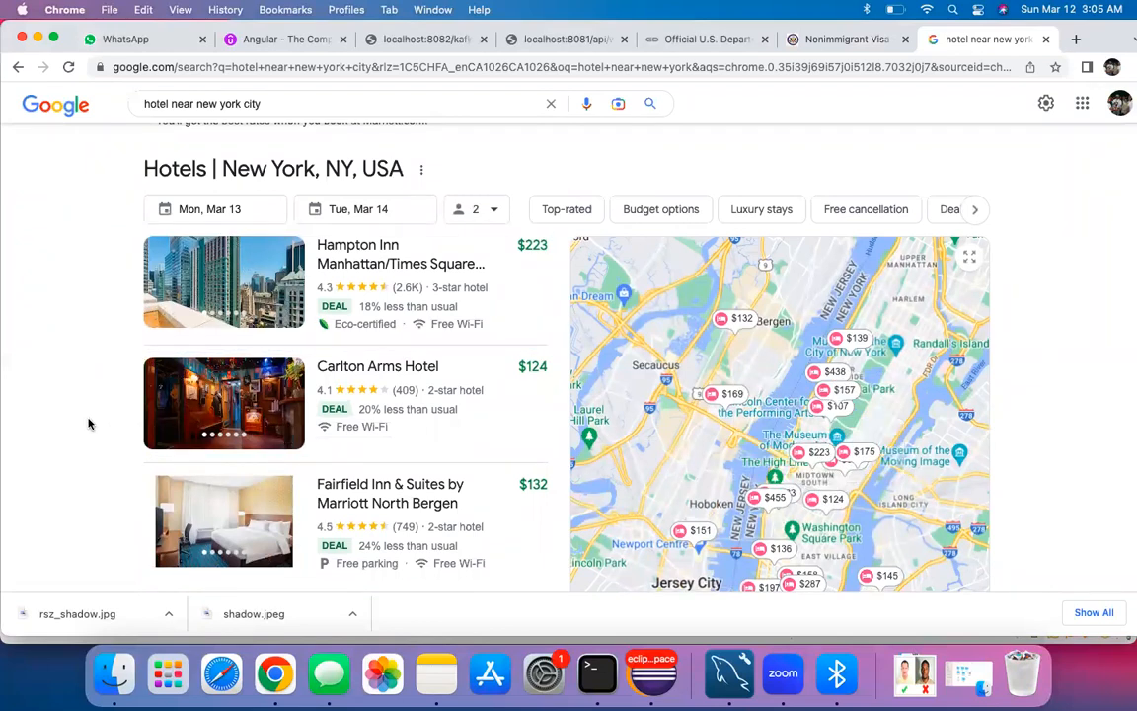
pyautogui.scroll(4, 84, 388)
pyautogui.click(274, 103)
pyautogui.moveTo(275, 103); pyautogui.dragTo(139, 111)
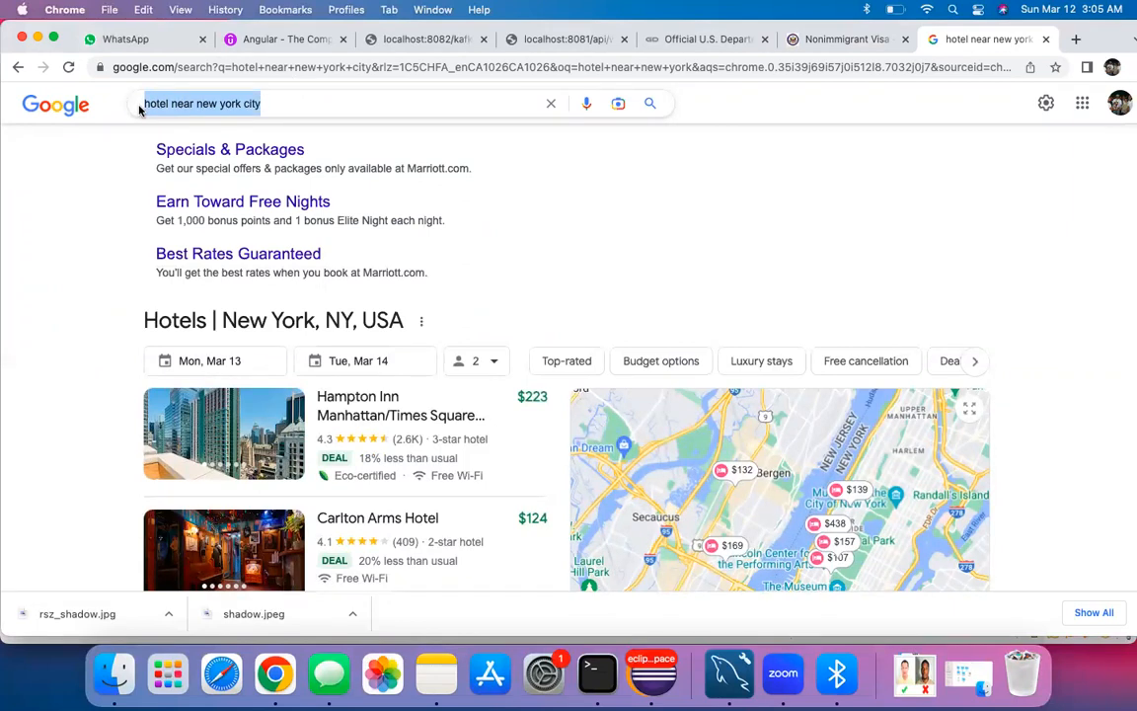
pyautogui.write('statue f')
pyautogui.press('Down')
pyautogui.press('Return')
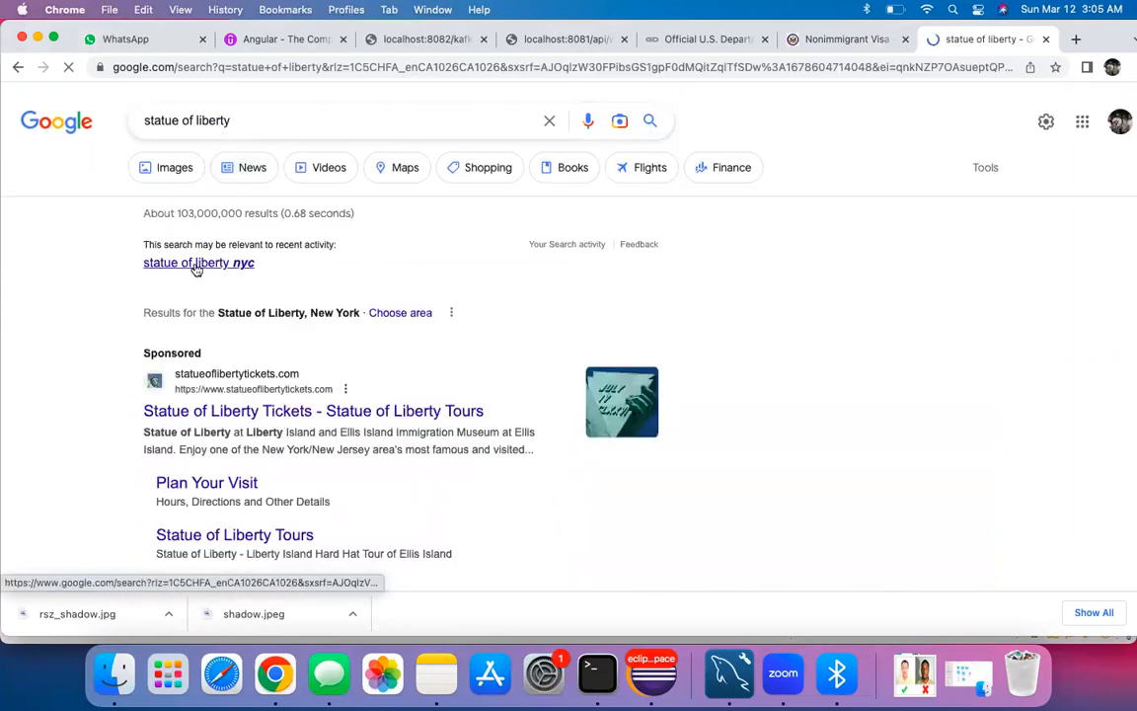
# Step: Search 'hotel near statue of liberty' and open the Booking.com result
pyautogui.scroll(-5, 288, 297)
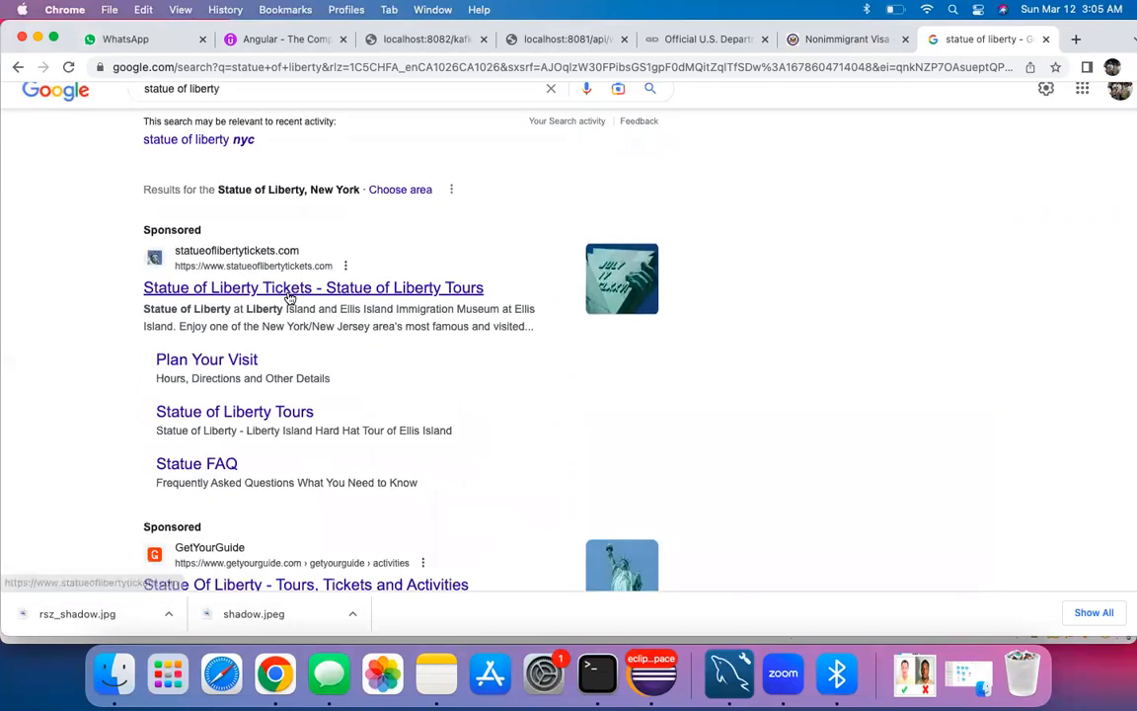
pyautogui.scroll(5, 295, 295)
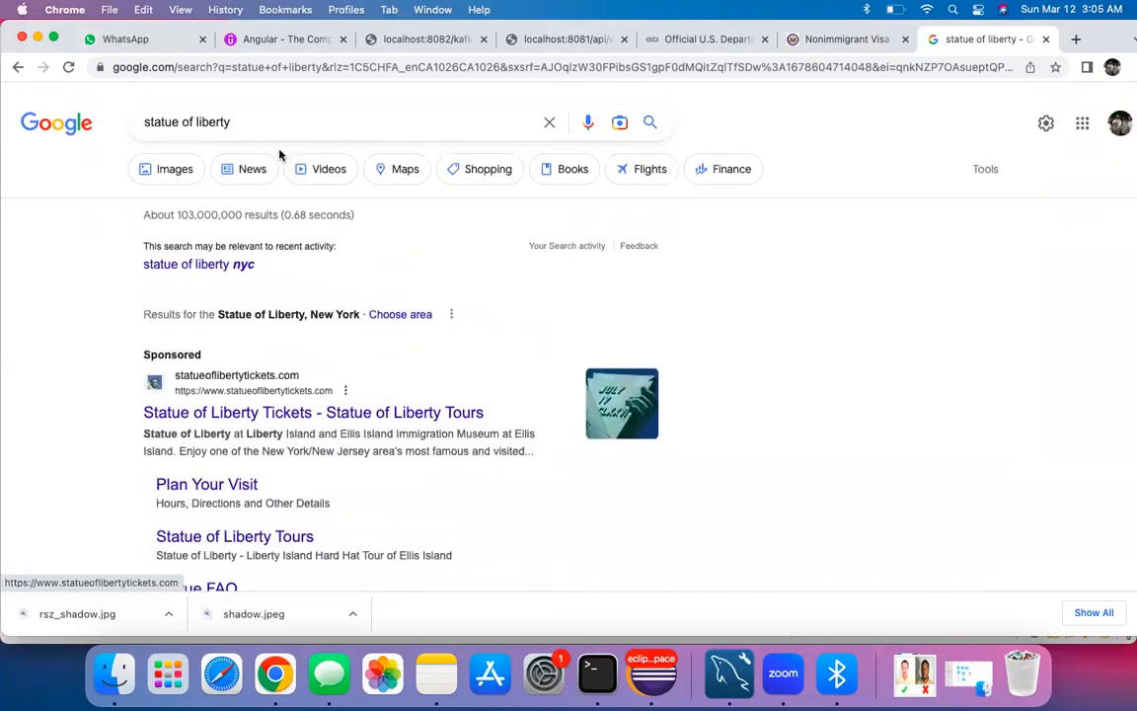
pyautogui.click(282, 113)
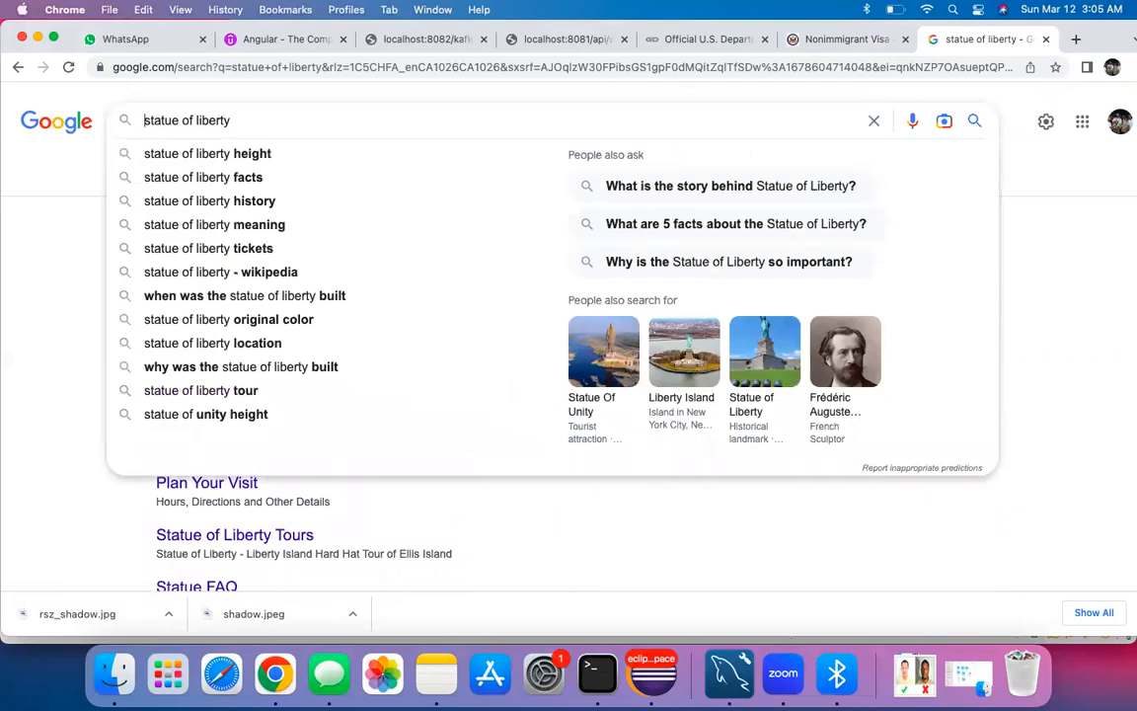
pyautogui.write('hotel nea')
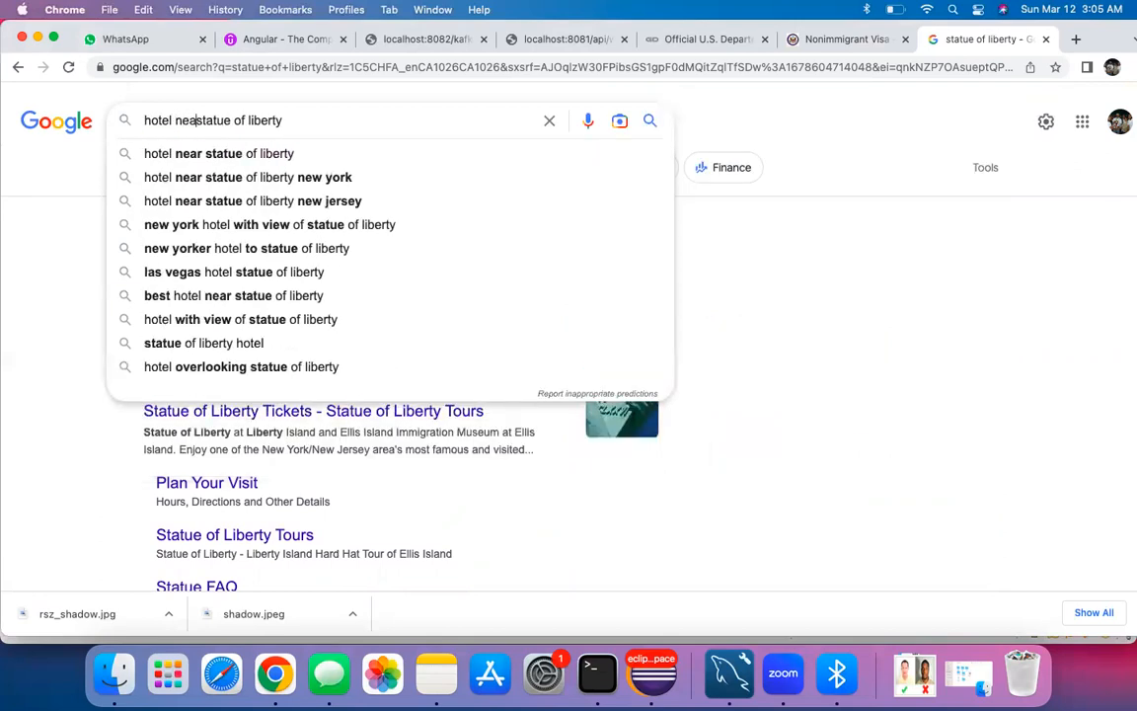
pyautogui.write('r')
pyautogui.press('Return')
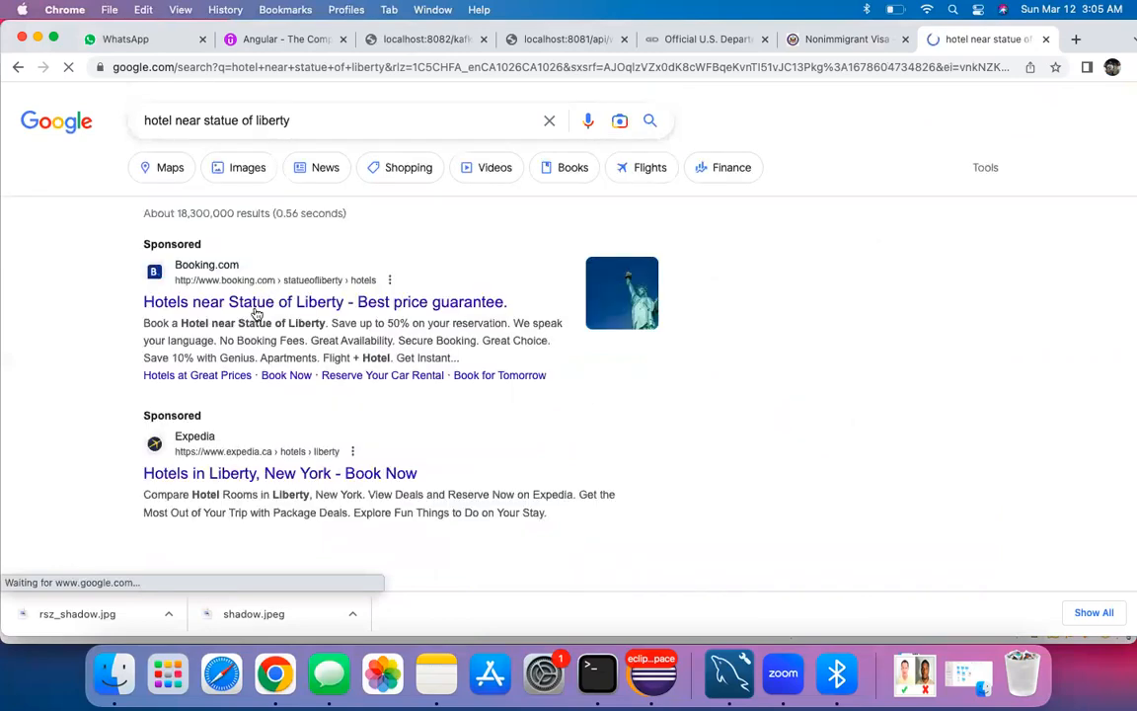
pyautogui.click(287, 308)
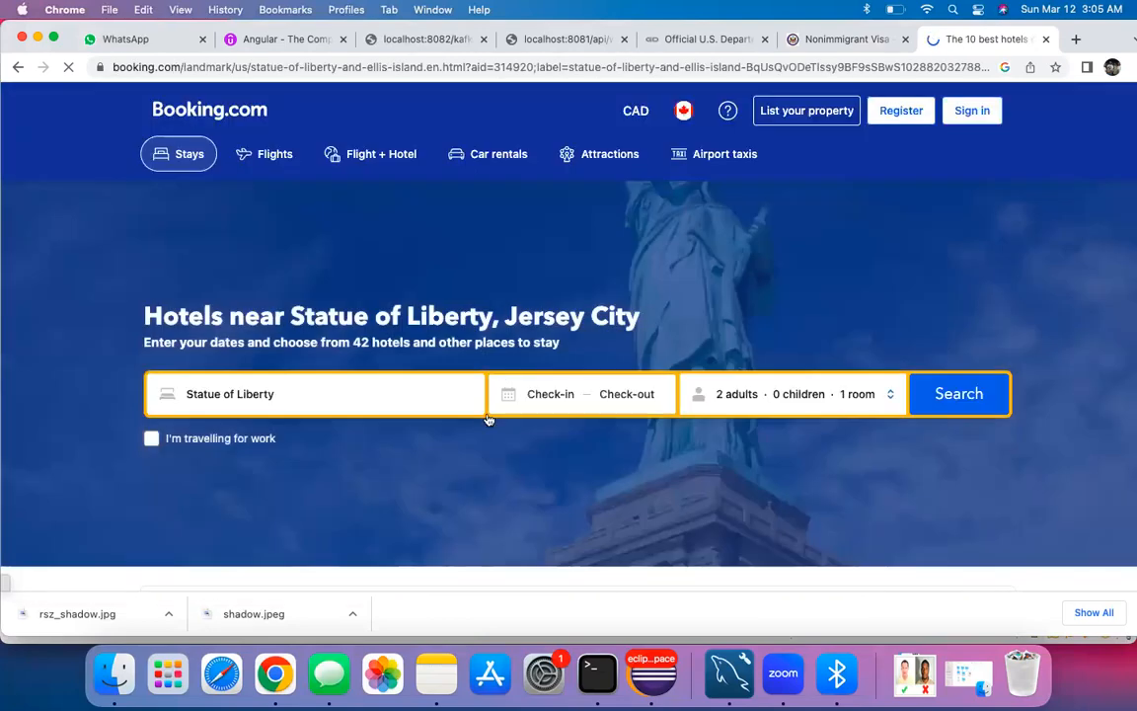
# Step: After trying April dates, pick July 20 as check-in and list the top-pick hotels near the Statue of Liberty
pyautogui.scroll(-2, 447, 440)
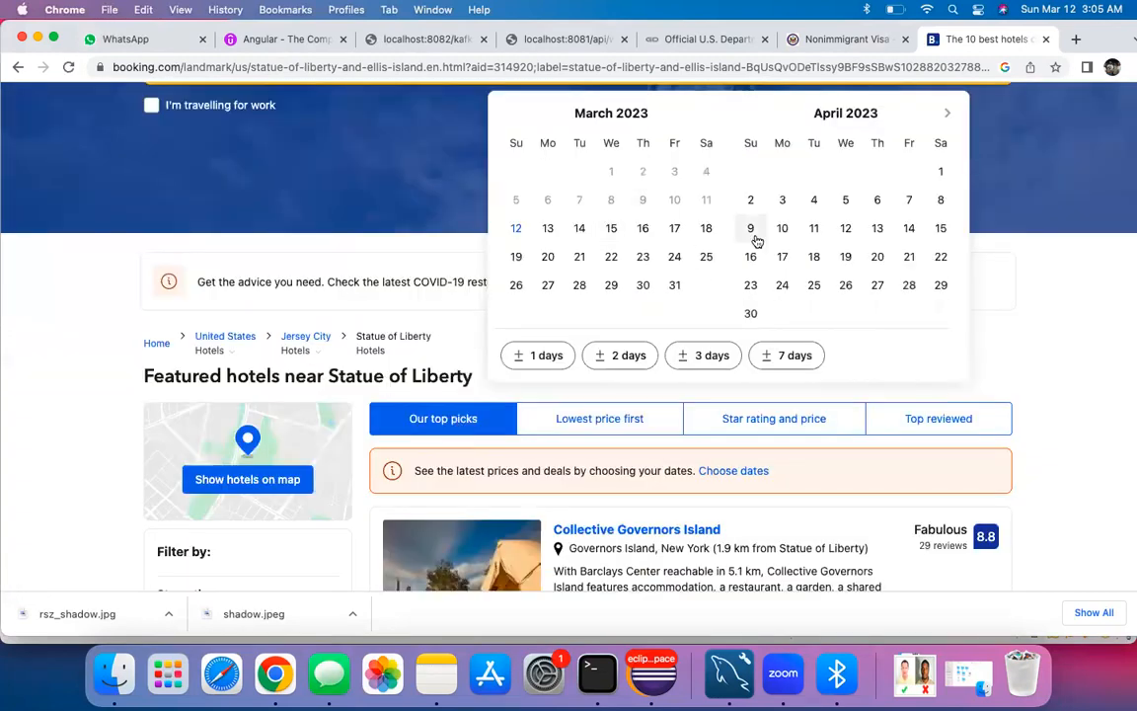
pyautogui.click(831, 236)
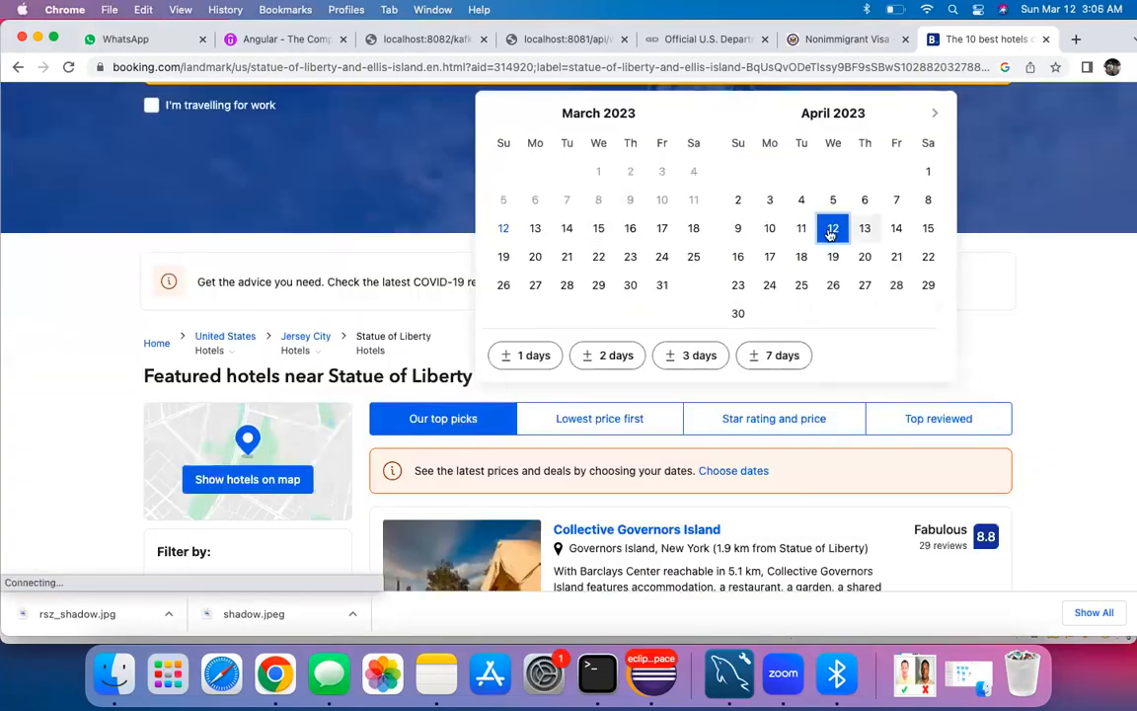
pyautogui.click(583, 355)
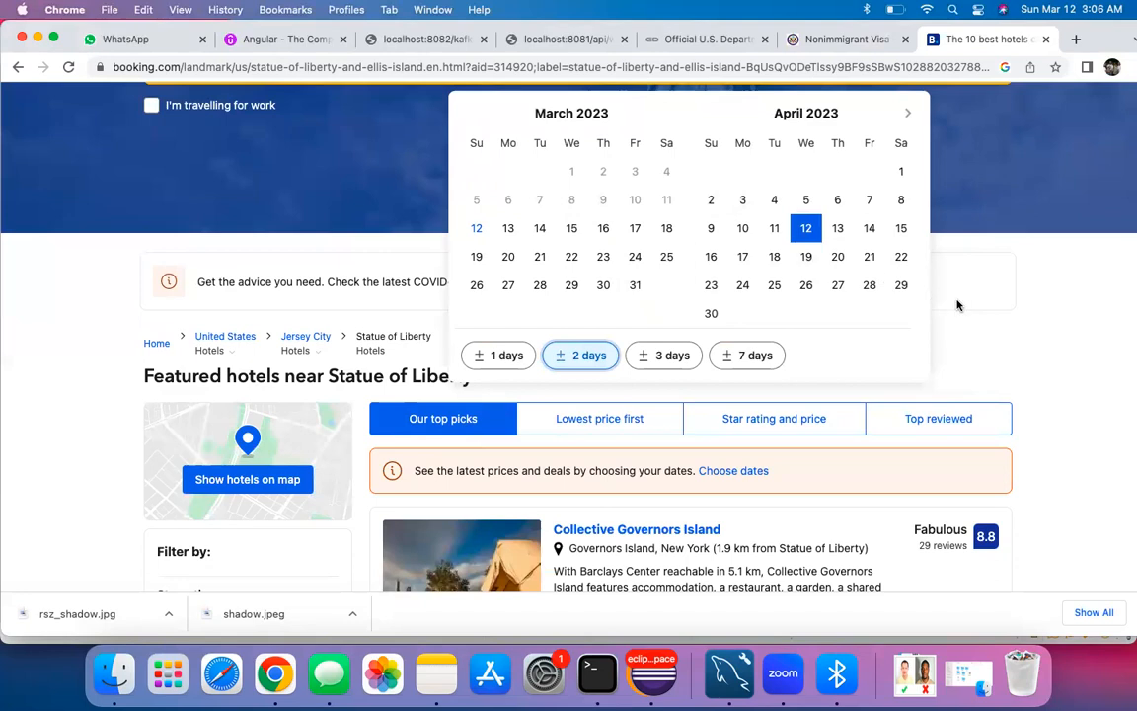
pyautogui.click(868, 228)
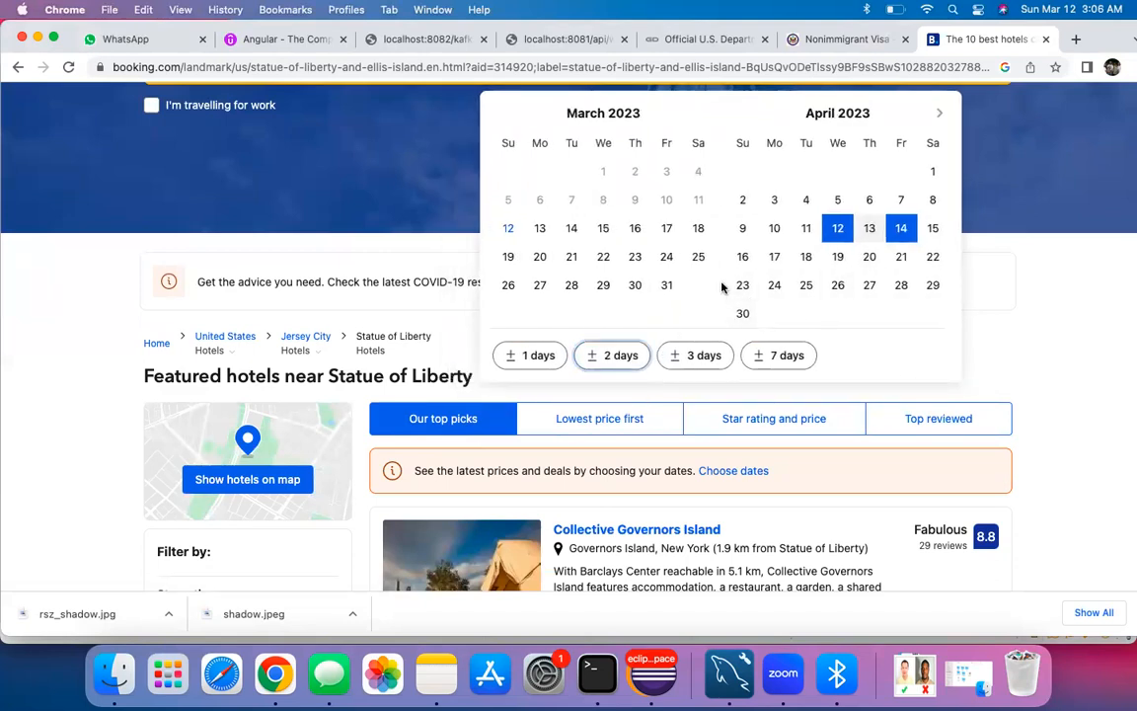
pyautogui.click(604, 355)
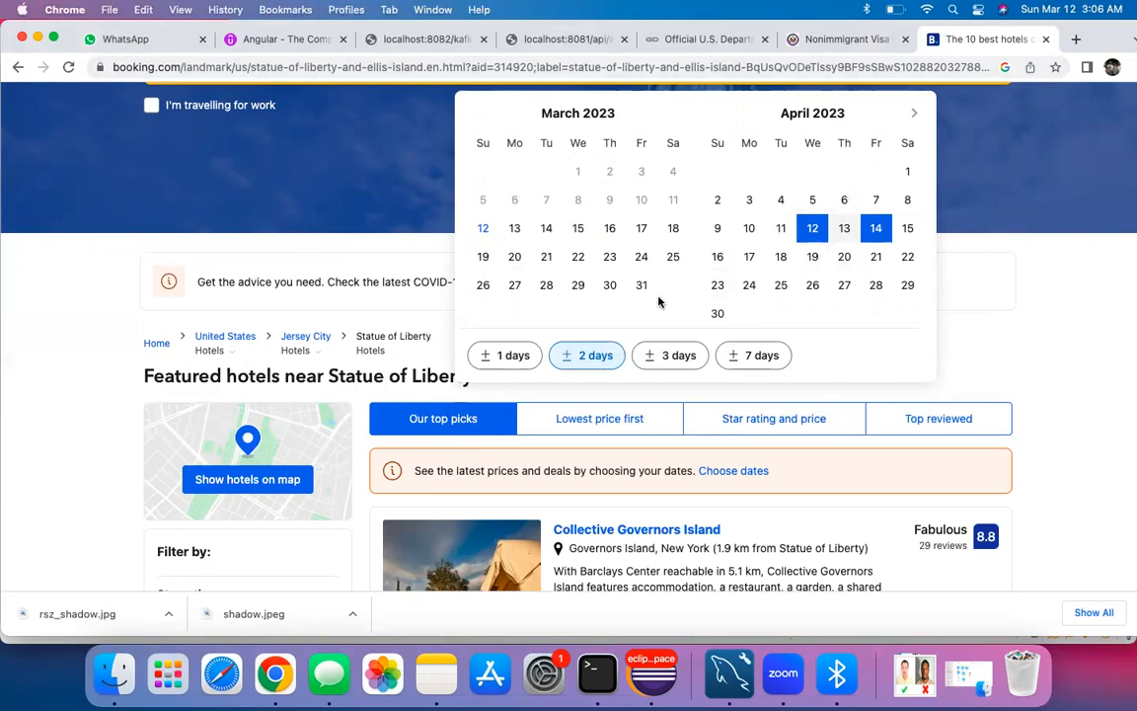
pyautogui.click(811, 259)
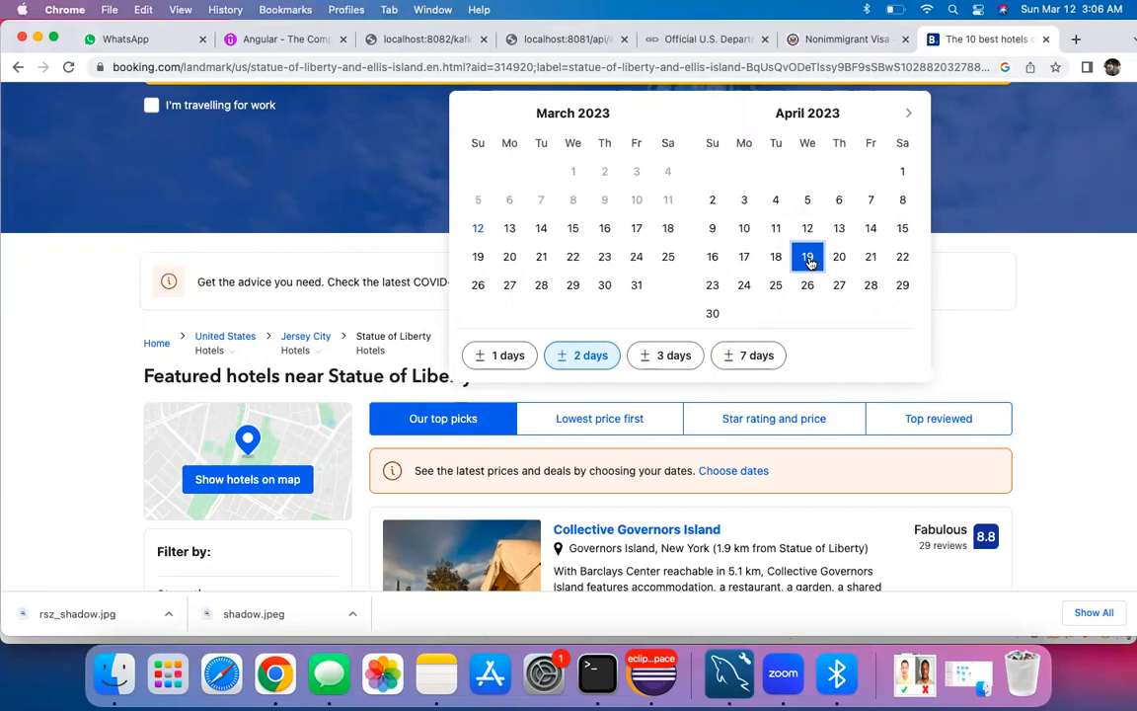
pyautogui.click(493, 355)
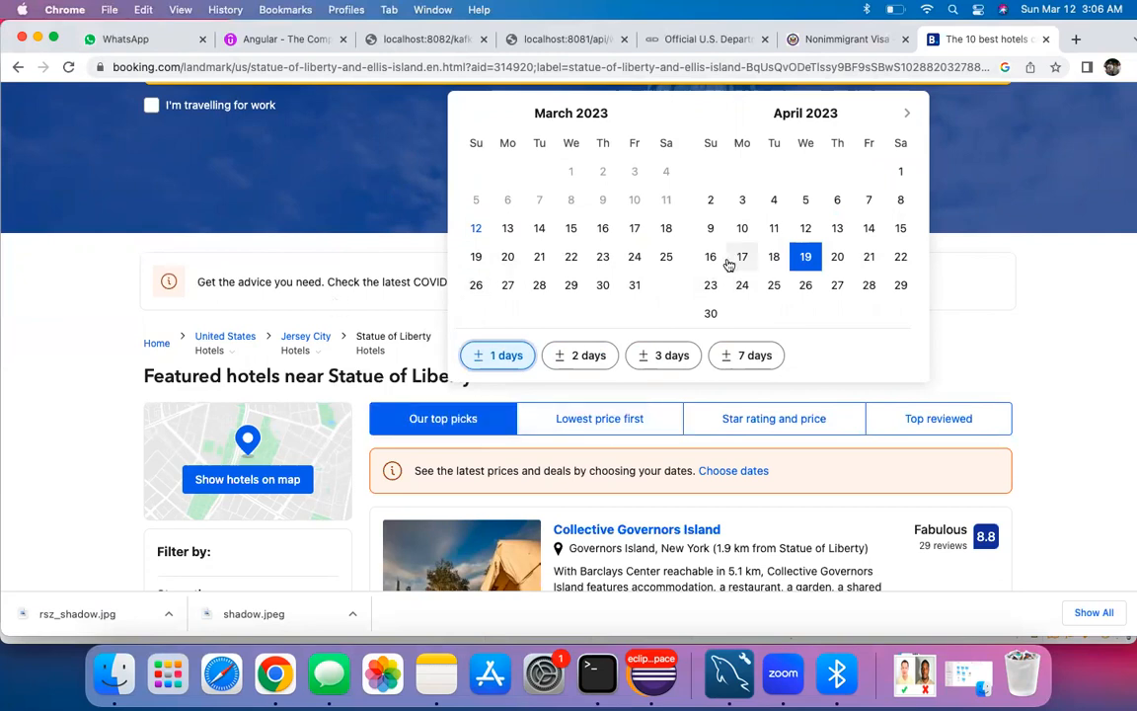
pyautogui.click(908, 113)
pyautogui.click(908, 112)
pyautogui.click(908, 112)
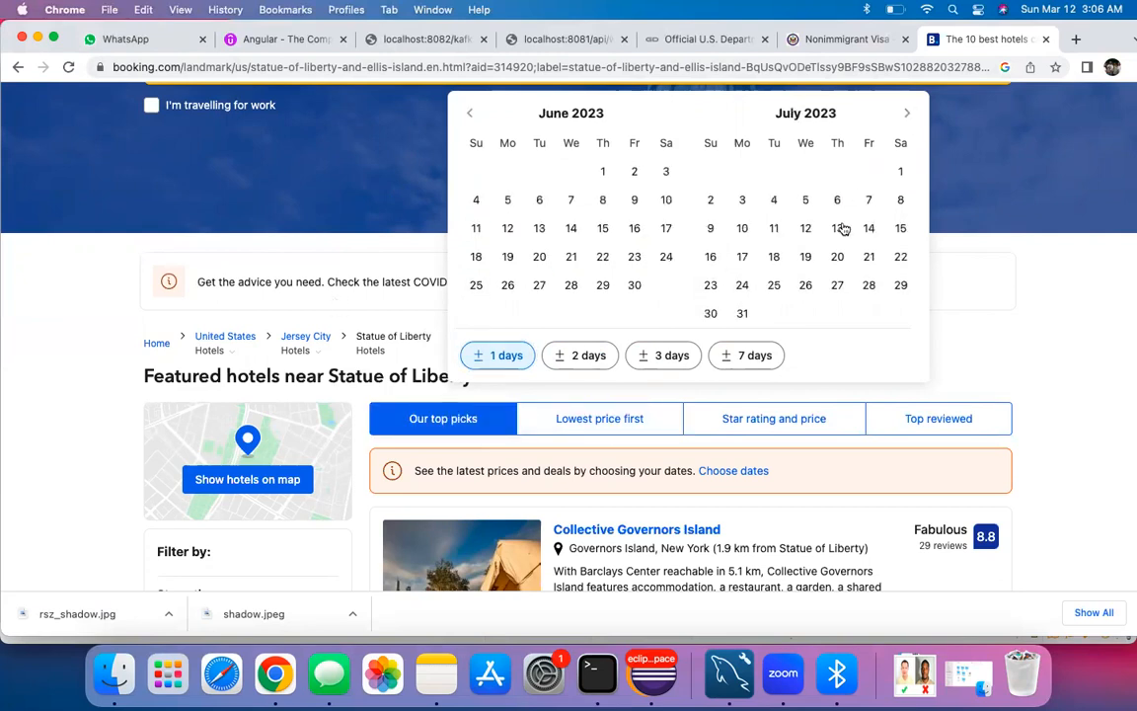
pyautogui.click(837, 257)
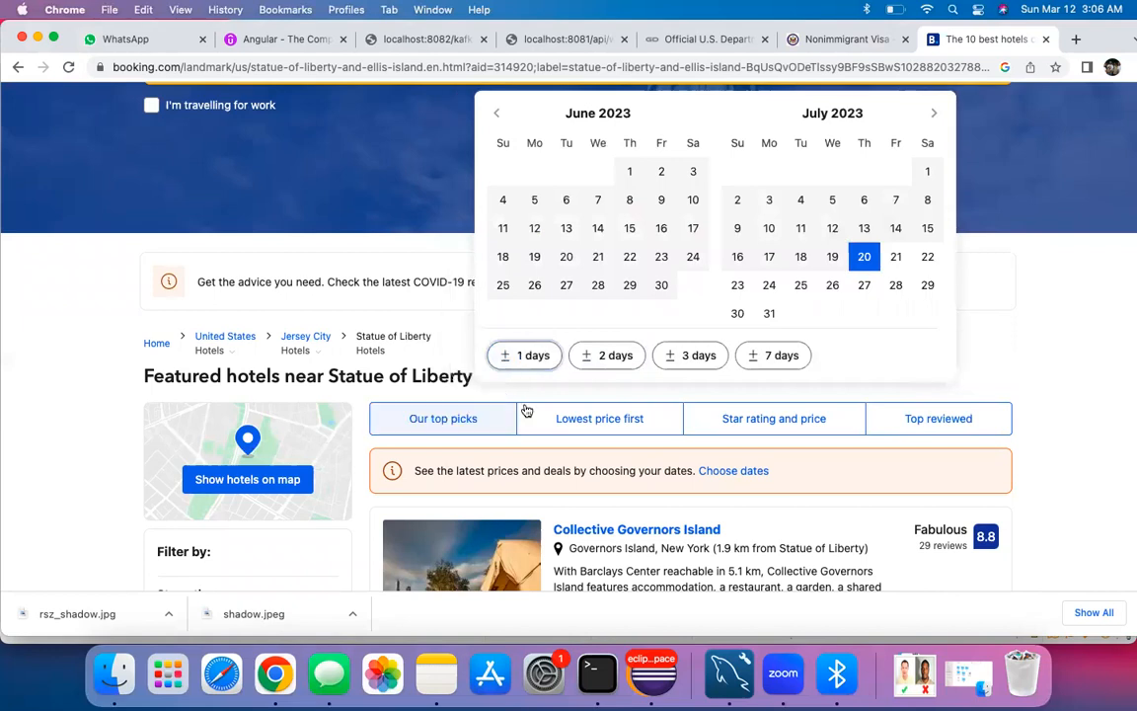
pyautogui.click(473, 426)
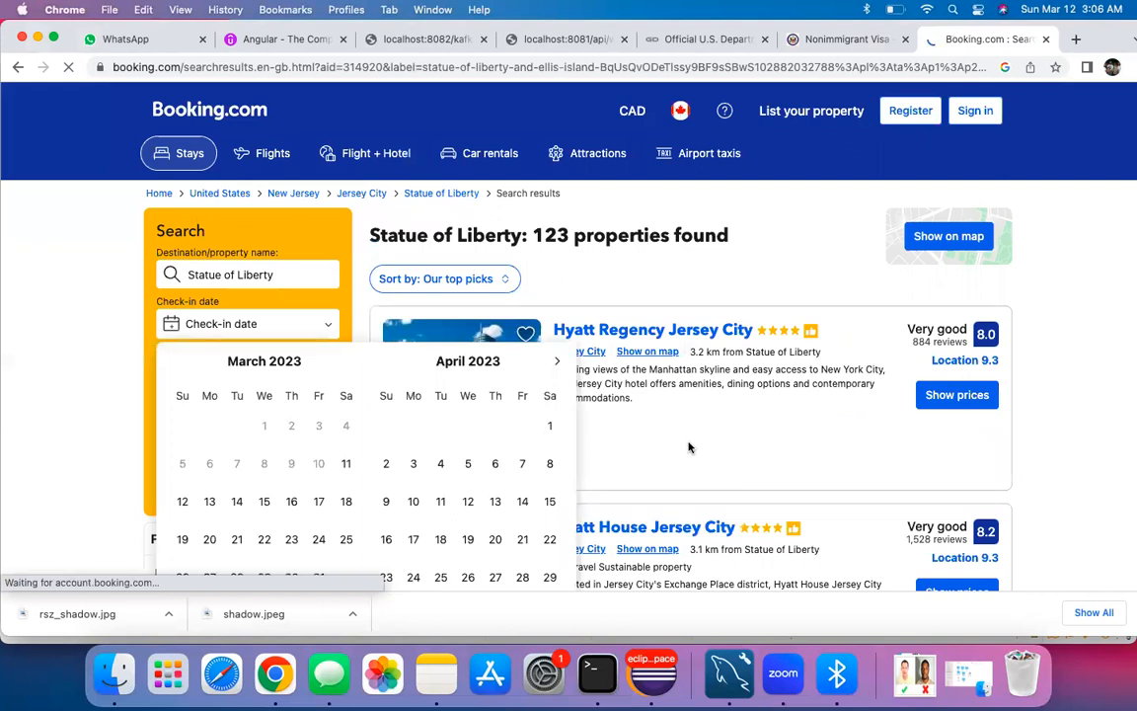
# Step: Dismiss the Google sign-in prompt and close the date calendar
pyautogui.scroll(-3, 191, 435)
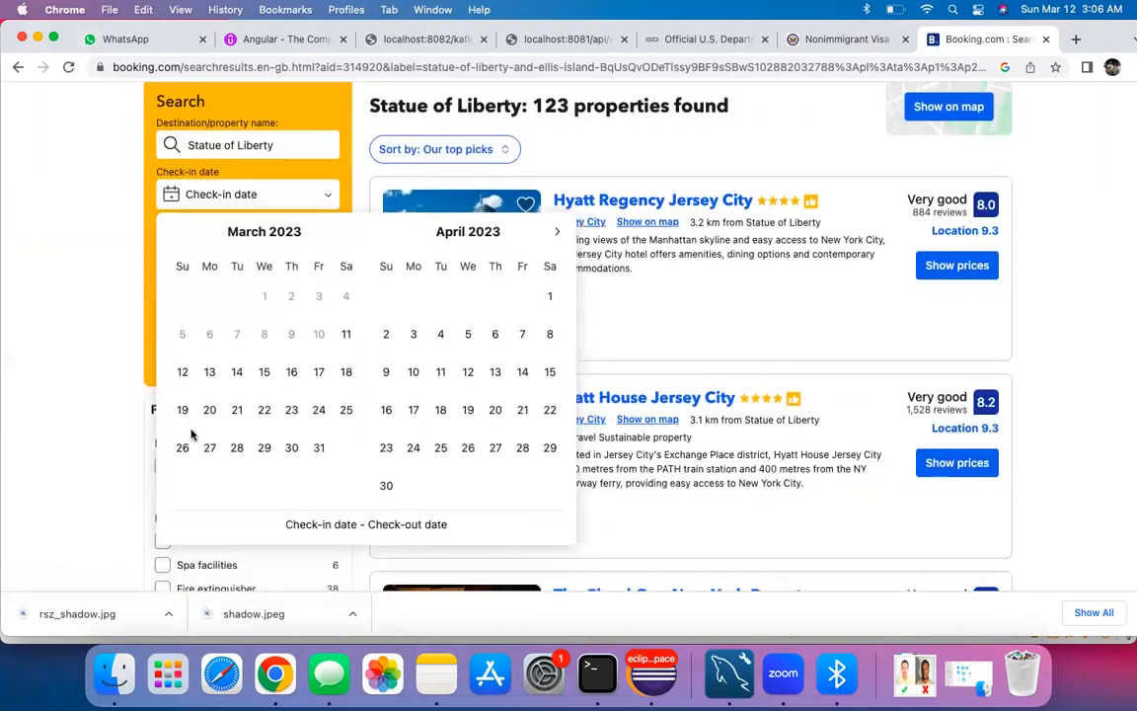
pyautogui.scroll(2, 413, 503)
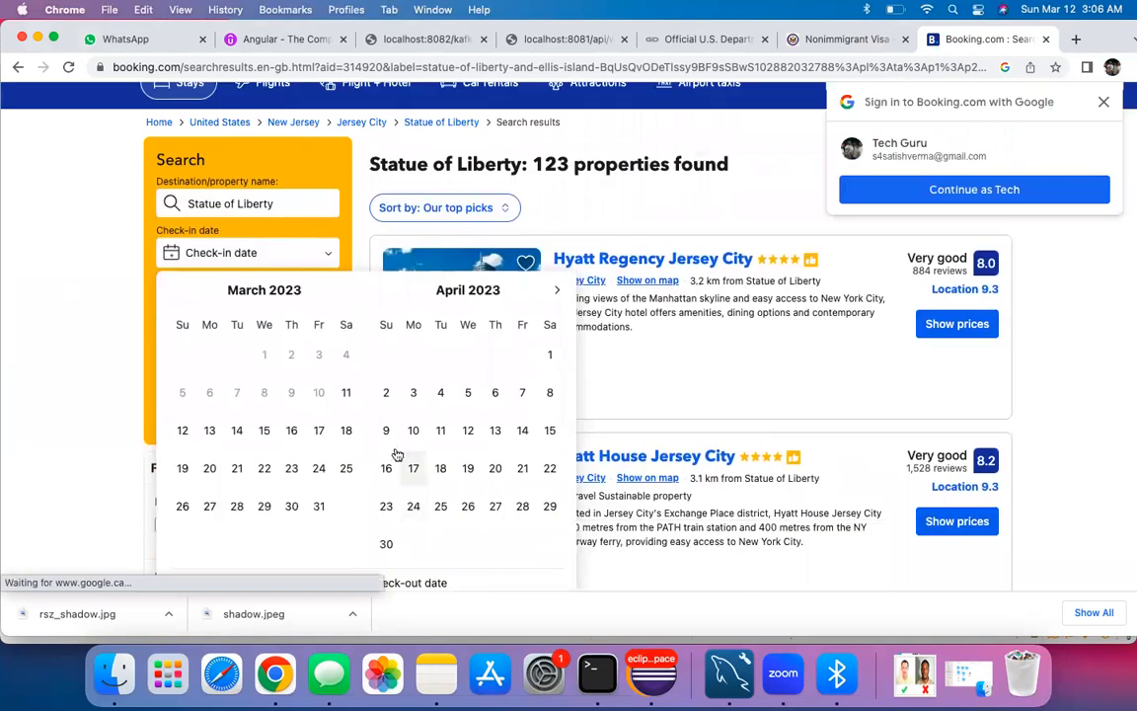
pyautogui.click(1104, 102)
pyautogui.click(651, 381)
pyautogui.tripleClick(650, 381)
pyautogui.click(668, 392)
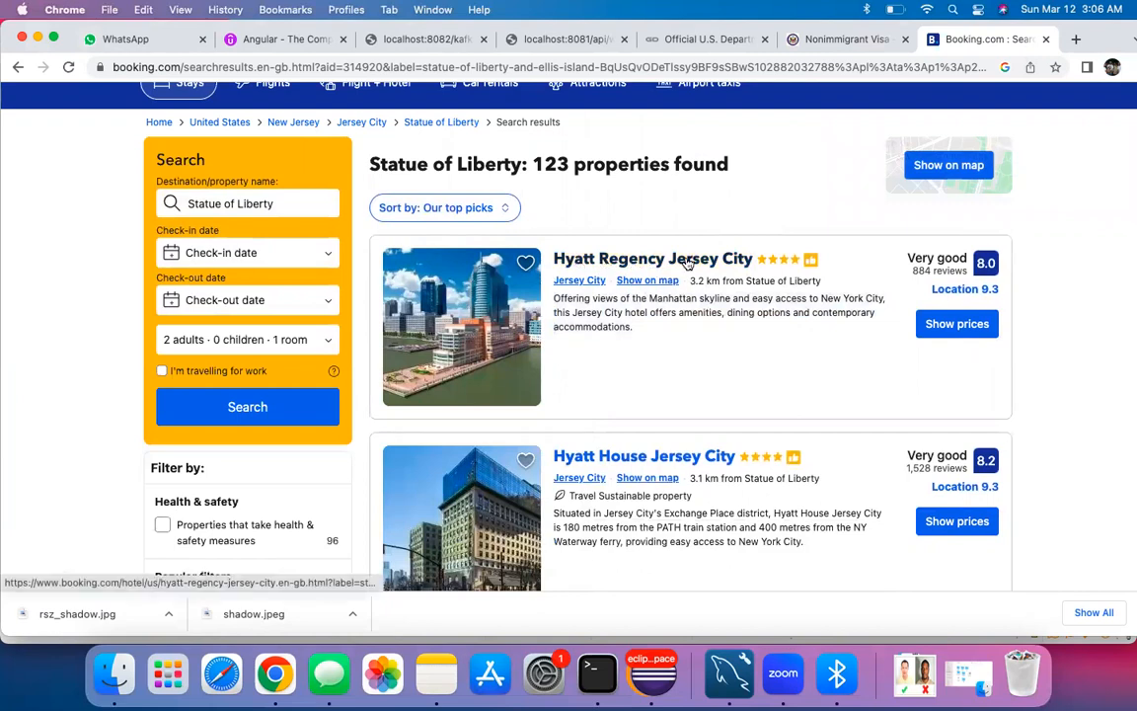
# Step: Scroll the results and open the Sheraton Tribeca New York Hotel page
pyautogui.scroll(-1, 652, 335)
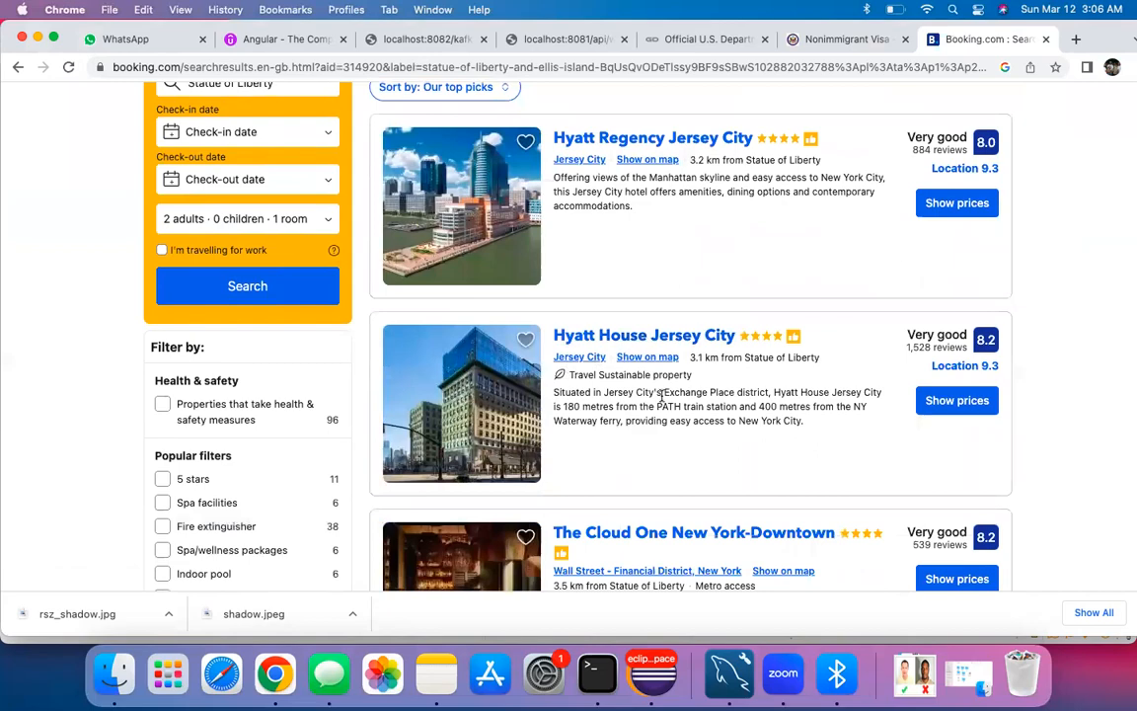
pyautogui.scroll(-5, 657, 365)
pyautogui.scroll(-2, 661, 394)
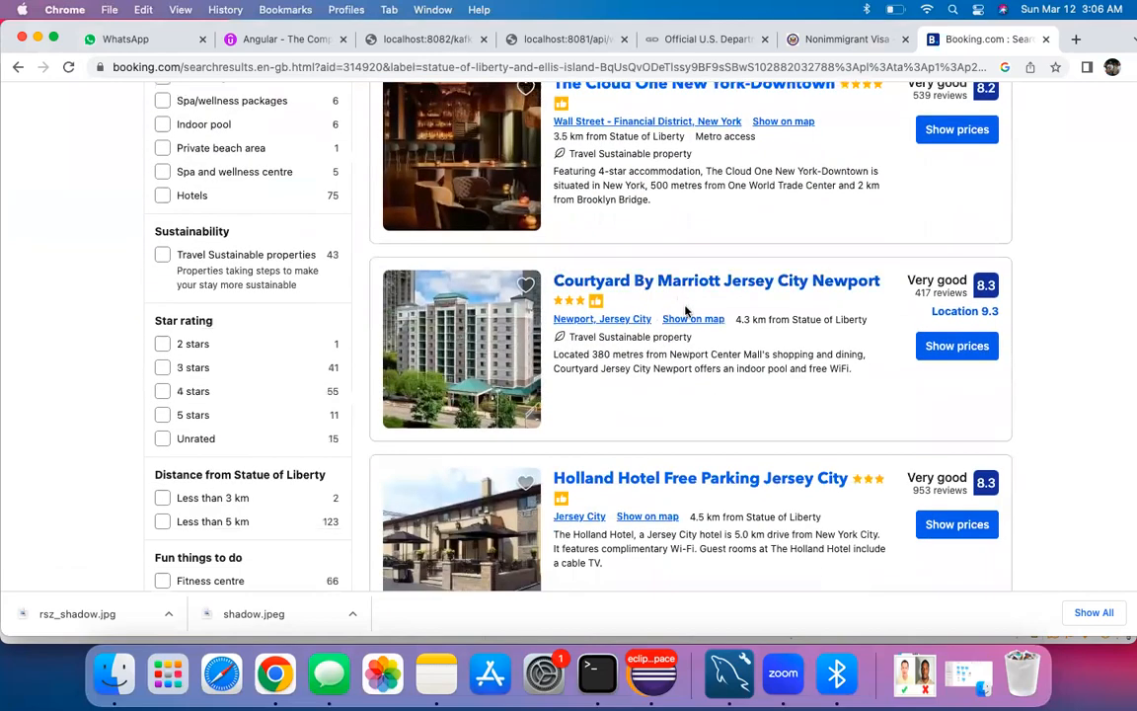
pyautogui.scroll(-6, 634, 411)
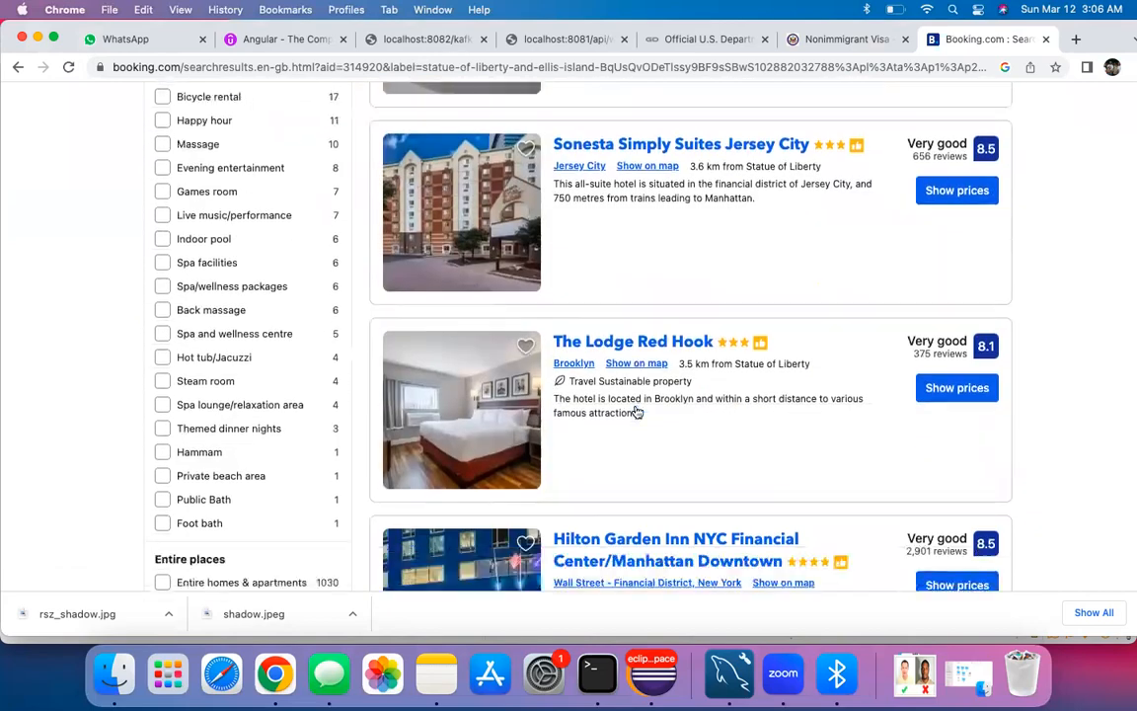
pyautogui.scroll(-3, 634, 411)
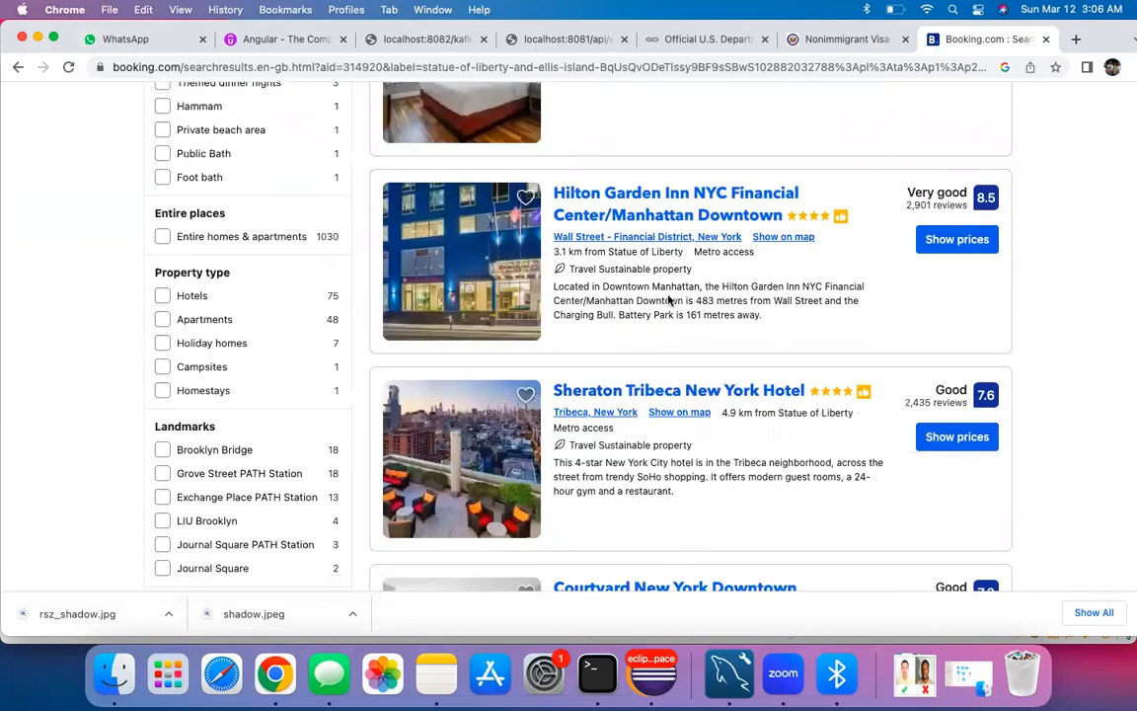
pyautogui.scroll(-2, 637, 331)
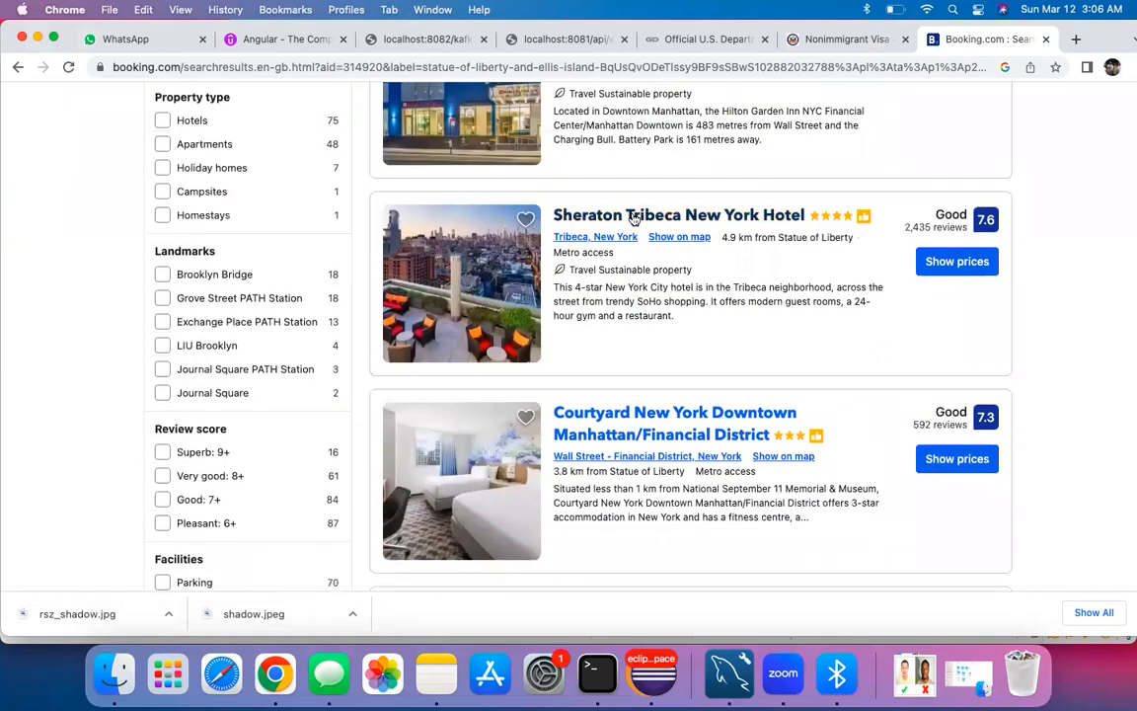
pyautogui.click(634, 218)
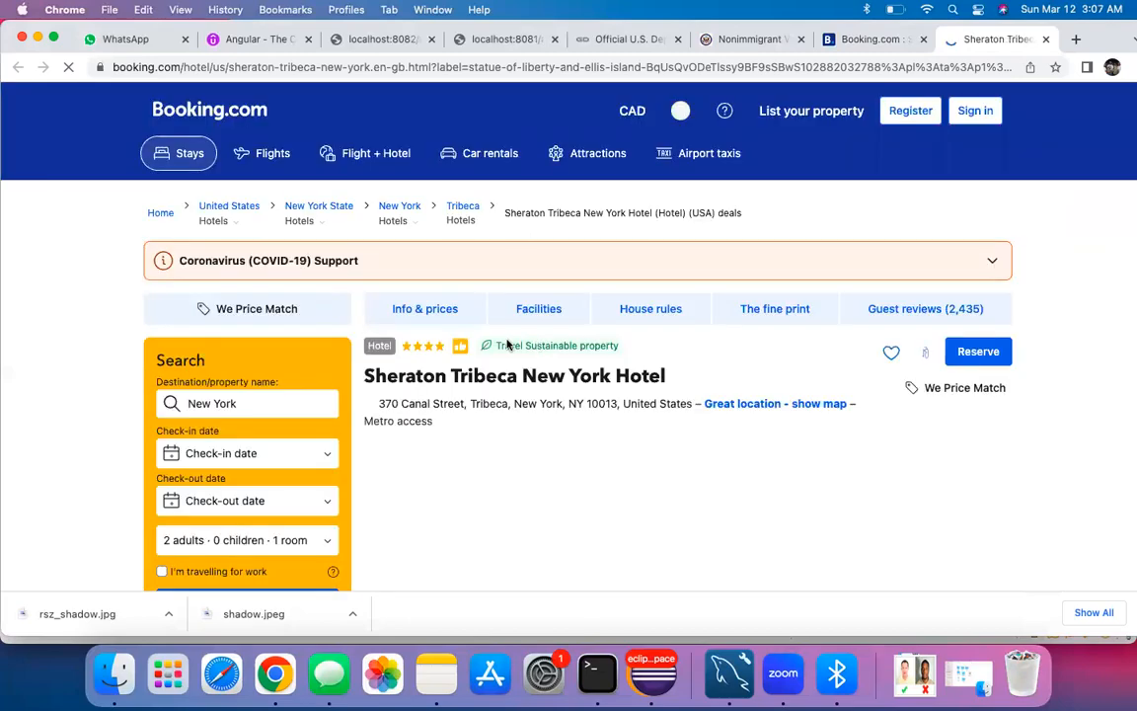
# Step: Look over the Sheraton Tribeca page, then switch back to the DS-160 Nonimmigrant Visa tab
pyautogui.scroll(-2, 548, 422)
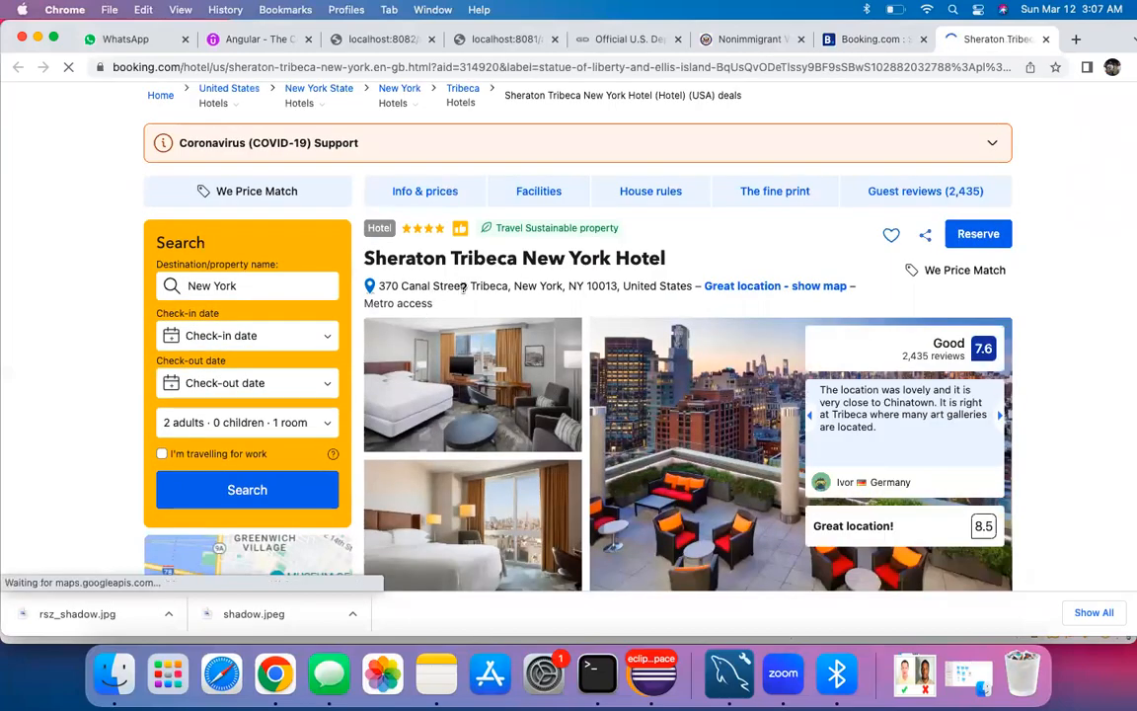
pyautogui.scroll(-1, 526, 294)
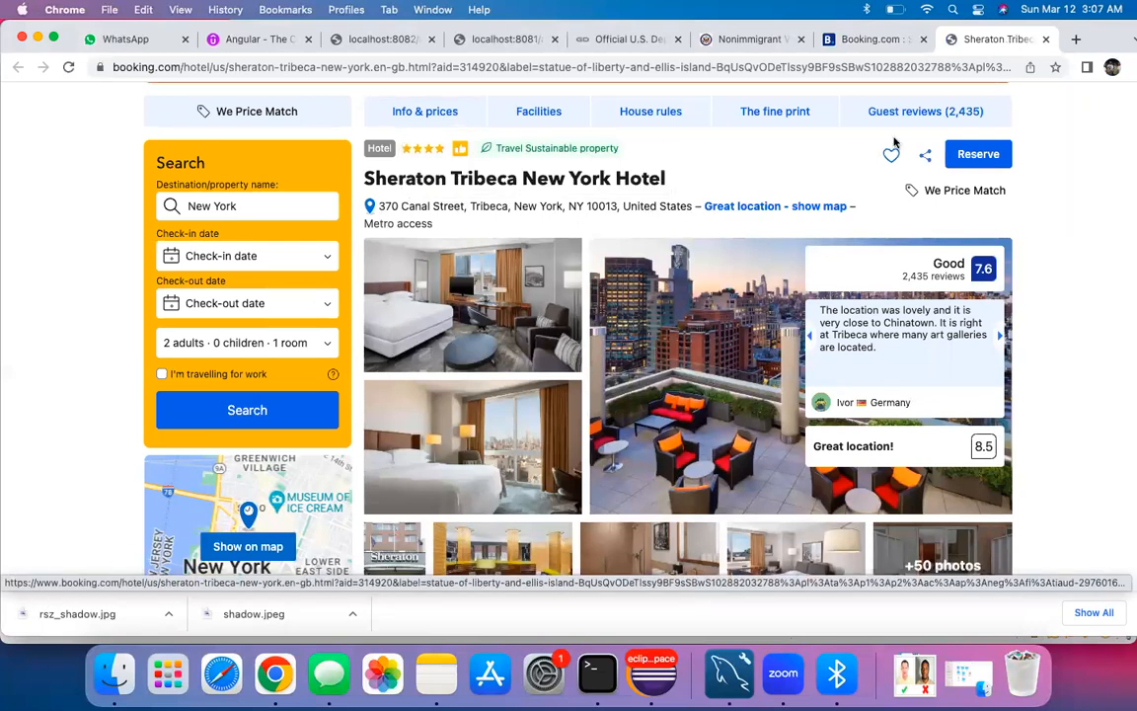
pyautogui.click(750, 39)
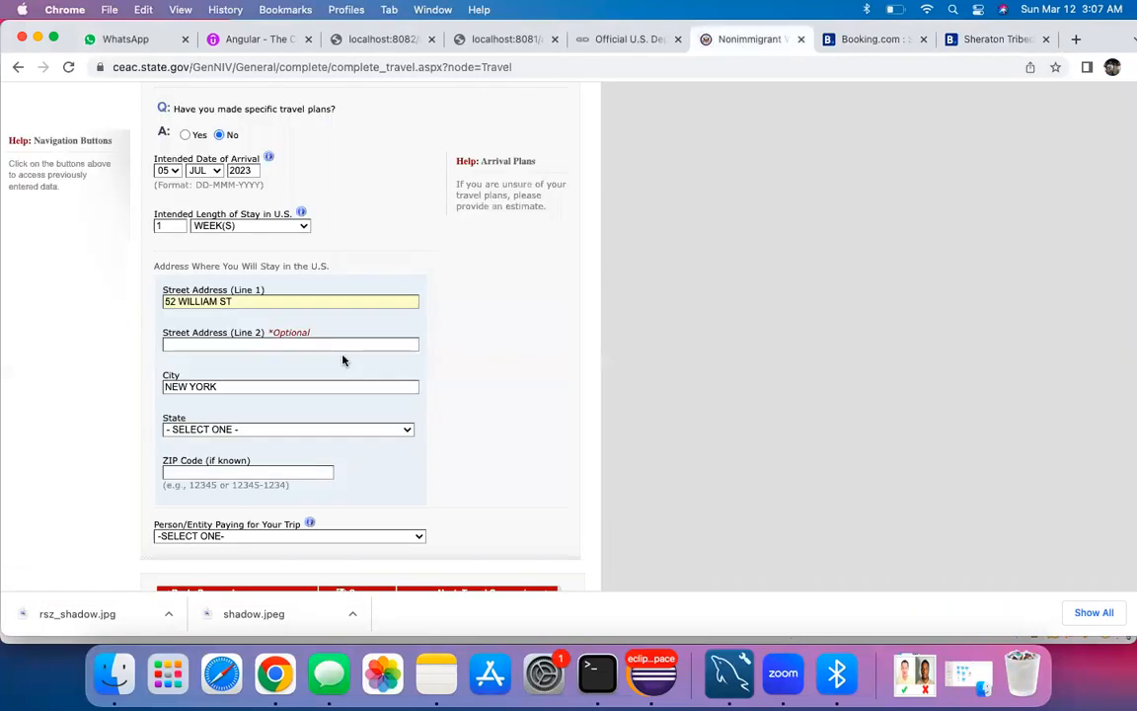
# Step: Choose NEW YORK as the state of the U.S. stay address
pyautogui.scroll(-1, 343, 360)
pyautogui.scroll(-1, 234, 322)
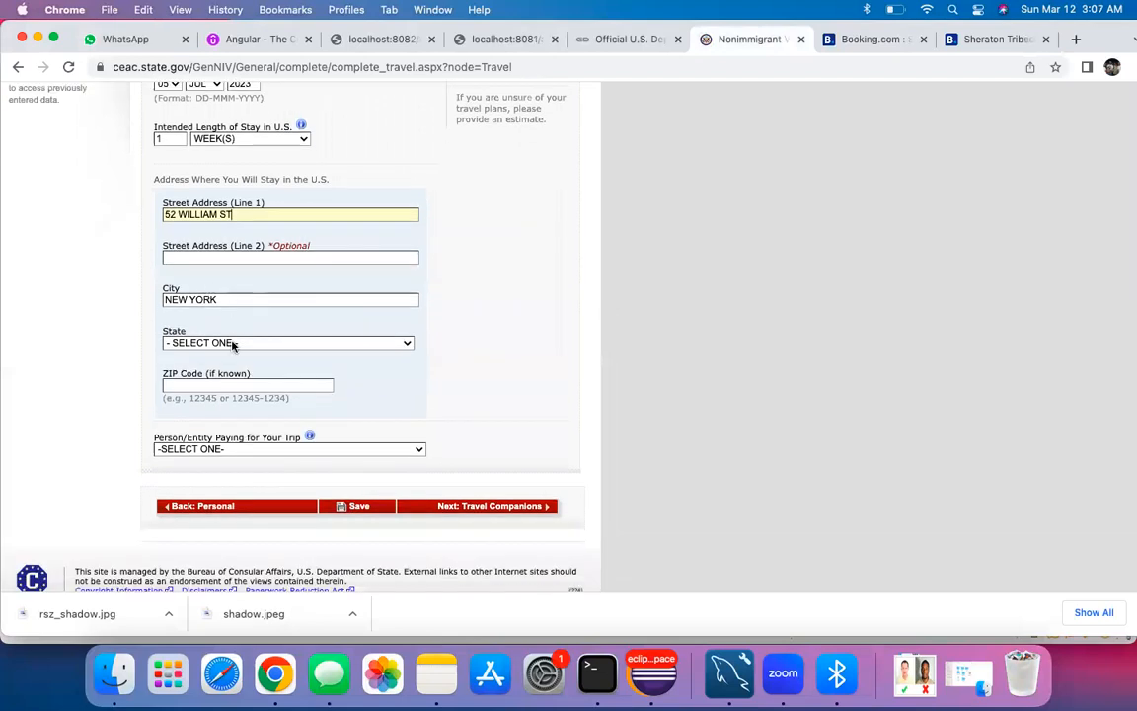
pyautogui.click(234, 344)
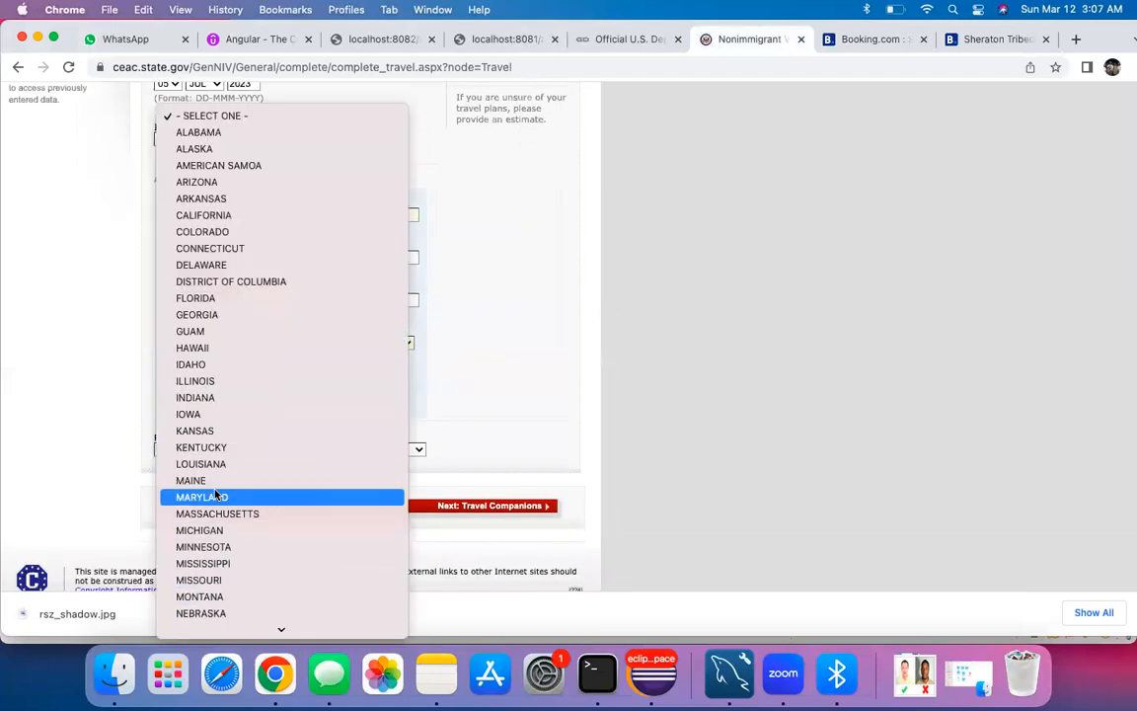
pyautogui.press('n')
pyautogui.press('o')
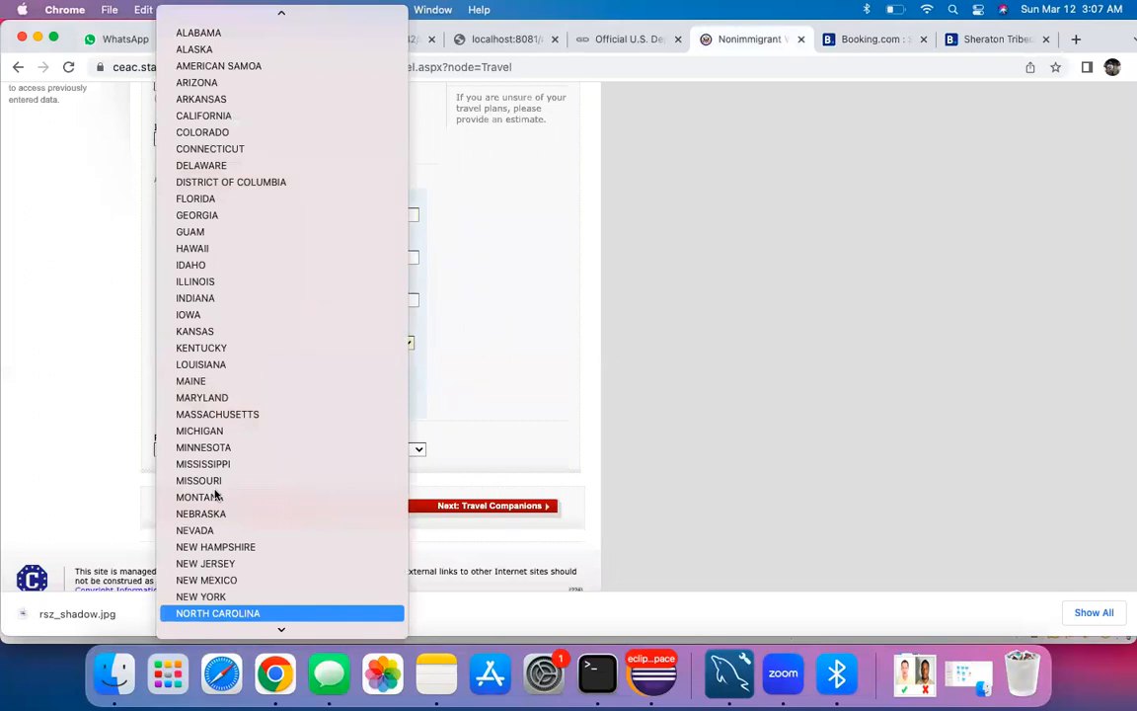
pyautogui.scroll(1, 247, 325)
pyautogui.scroll(-1, 247, 325)
pyautogui.press('v')
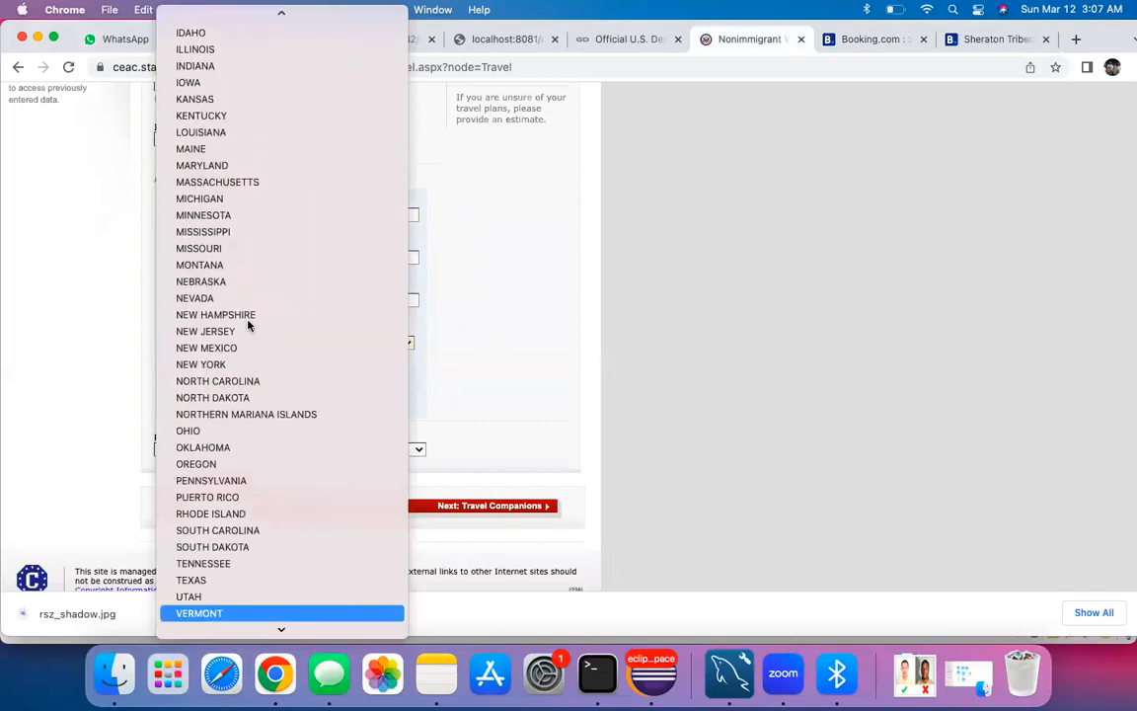
pyautogui.click(539, 405)
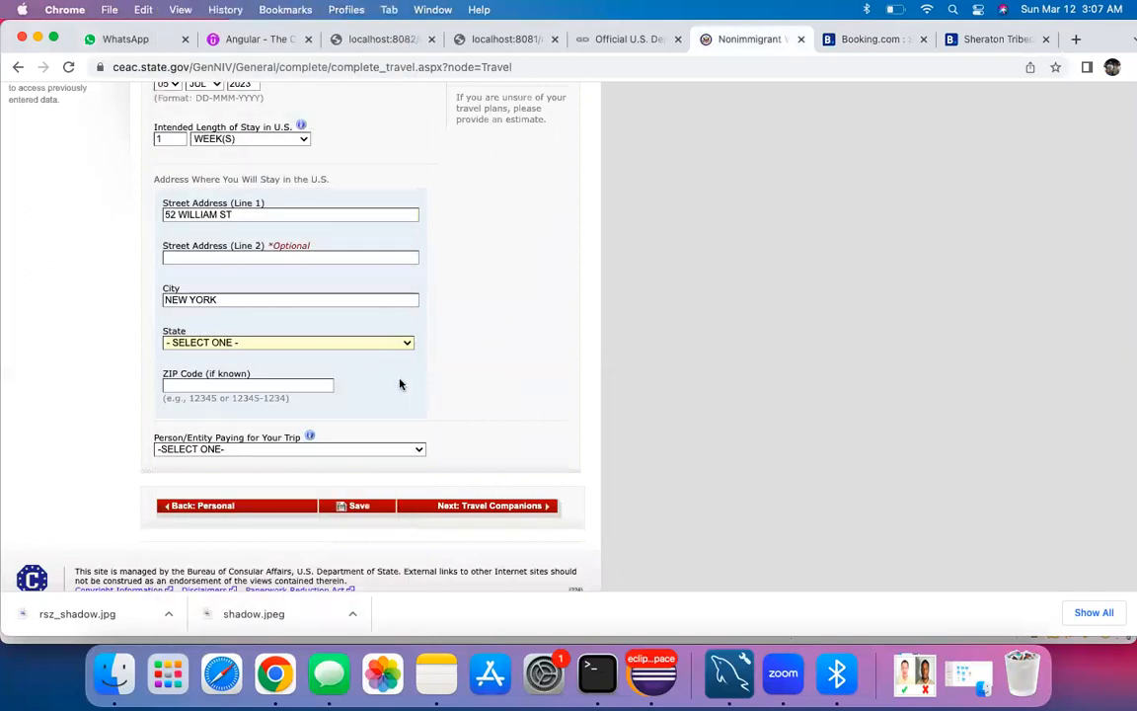
pyautogui.scroll(-1, 365, 326)
pyautogui.click(359, 315)
pyautogui.press('n')
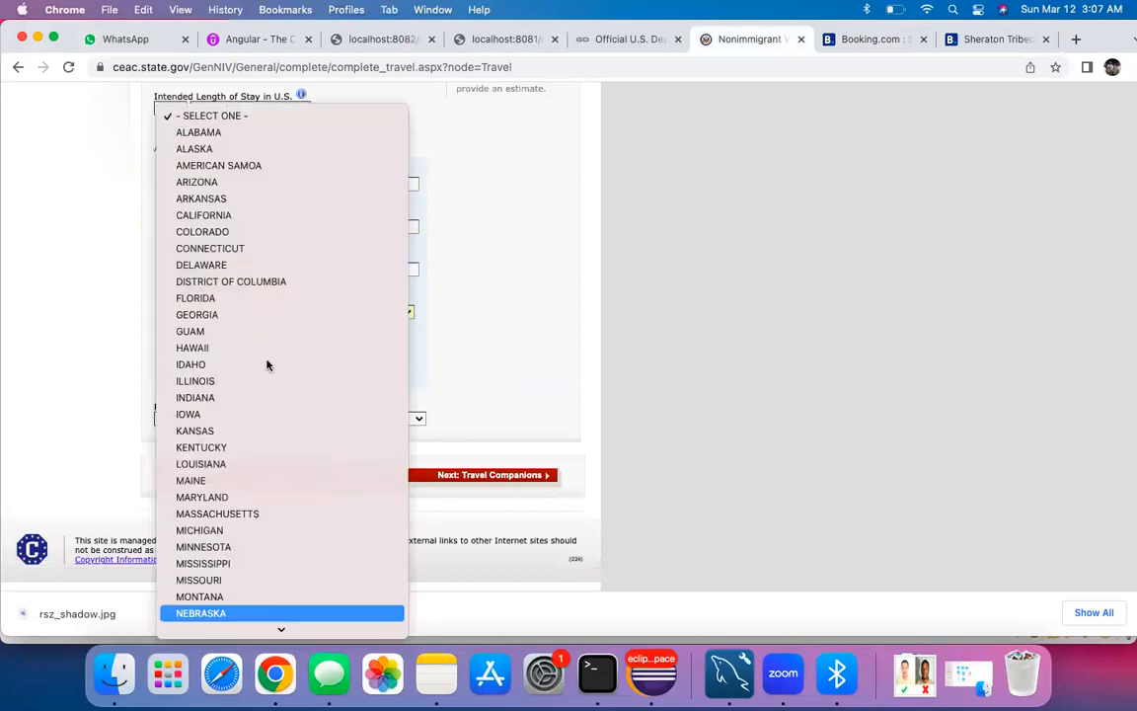
pyautogui.press('n')
pyautogui.press('o')
pyautogui.scroll(-5, 229, 483)
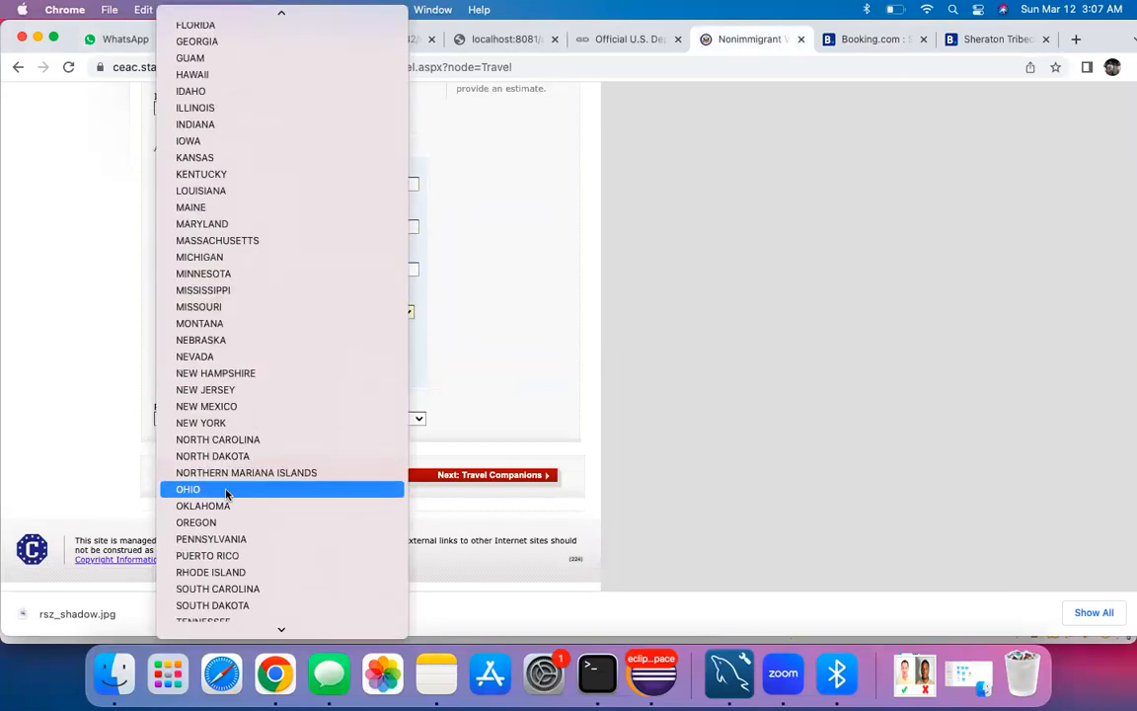
pyautogui.click(226, 372)
# Step: Enter ZIP 10005, set the trip payer to SELF, save, and decline Chrome's address prompt
pyautogui.click(222, 354)
pyautogui.write('10005')
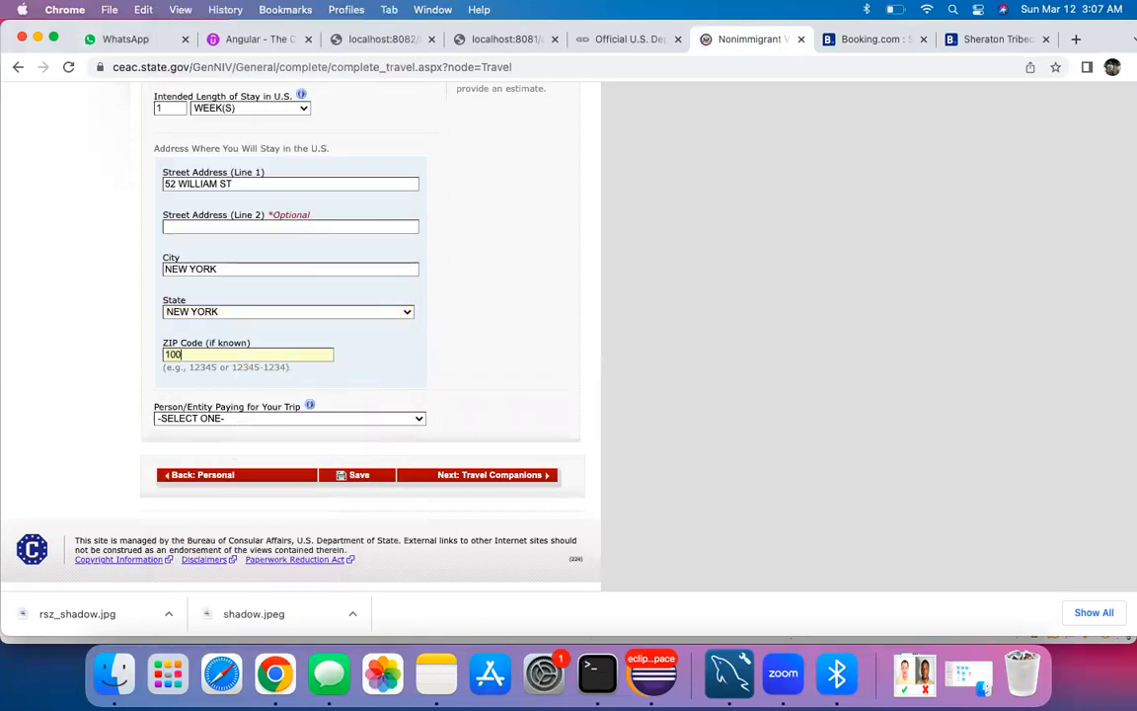
pyautogui.click(326, 418)
pyautogui.click(261, 435)
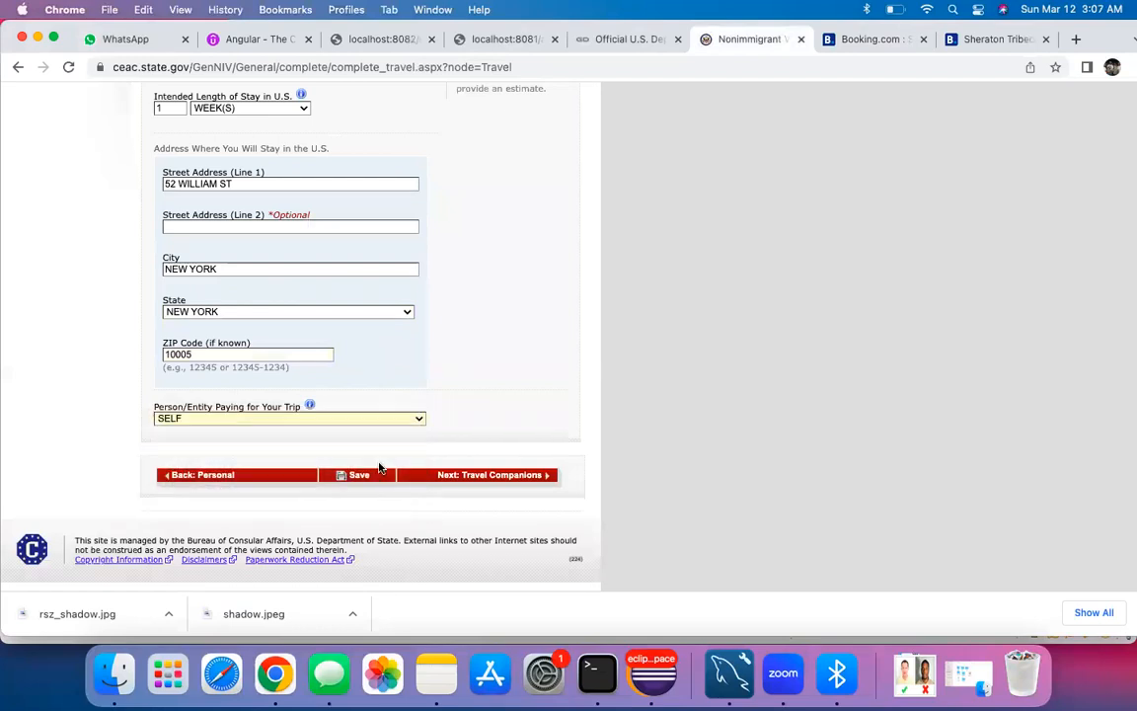
pyautogui.click(345, 473)
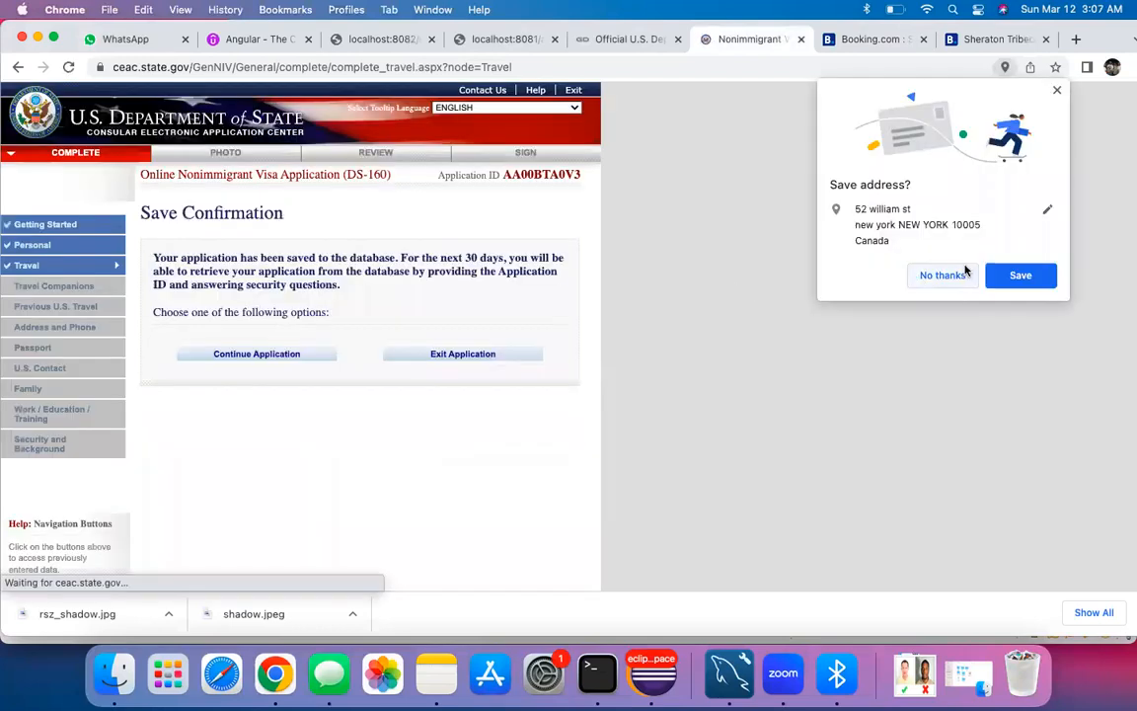
pyautogui.click(948, 277)
pyautogui.click(241, 356)
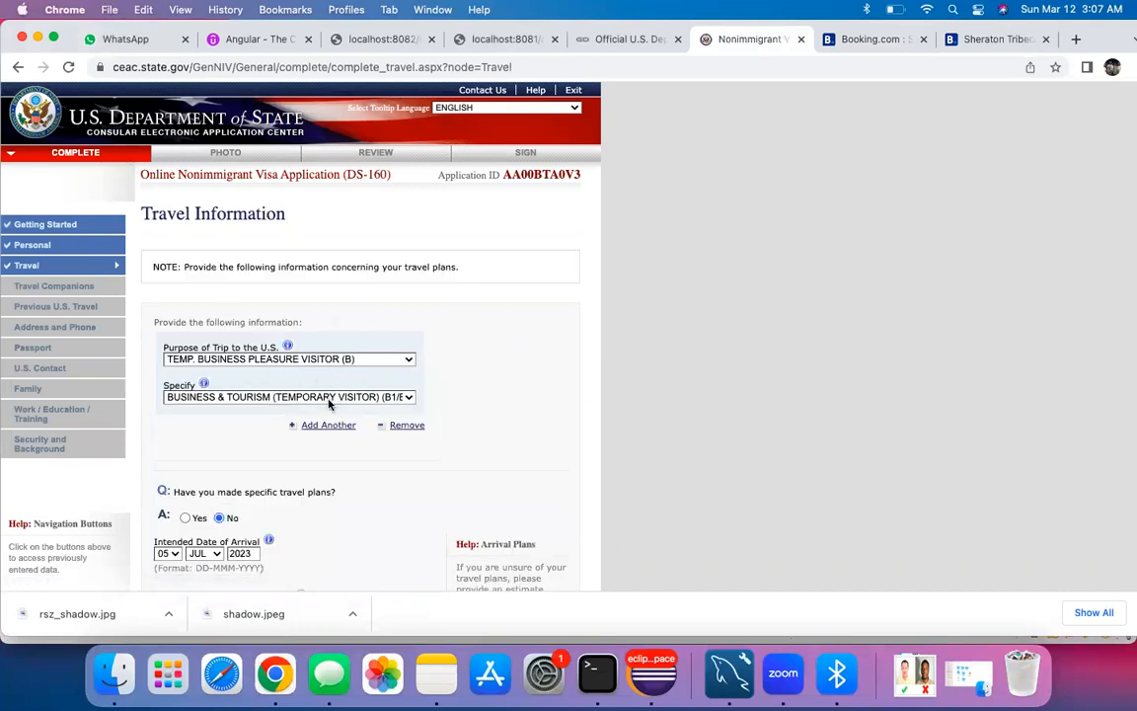
# Step: Advance from Travel Information to the travel companions page
pyautogui.scroll(-10, 303, 493)
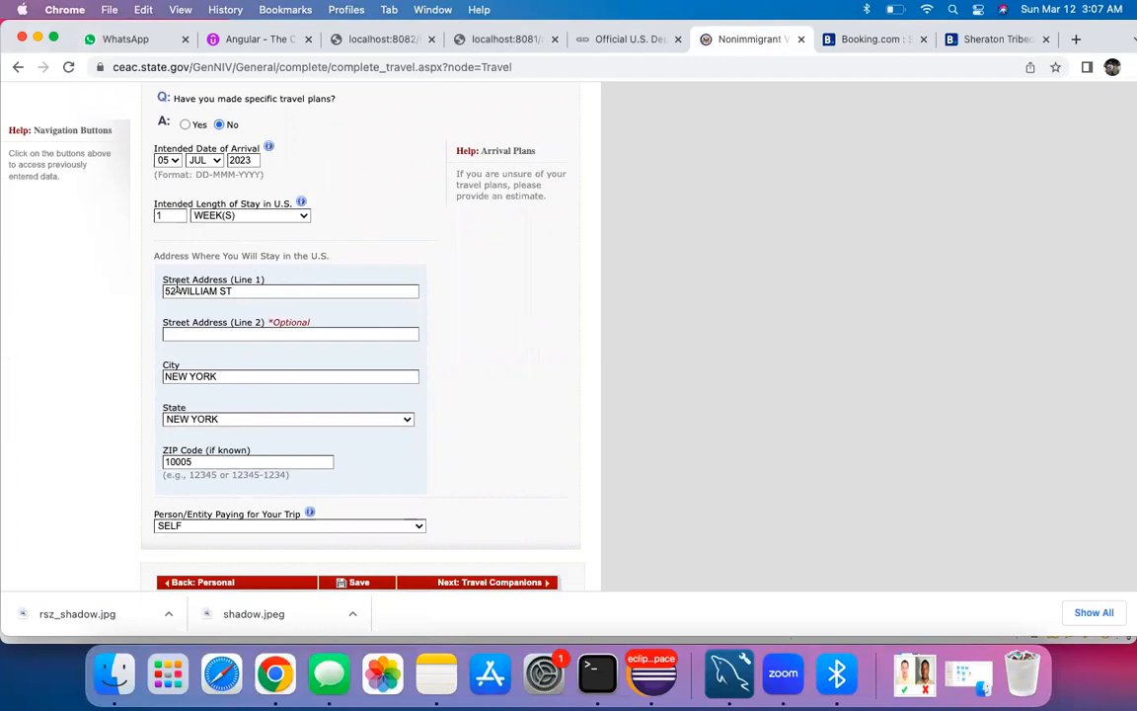
pyautogui.scroll(-3, 237, 326)
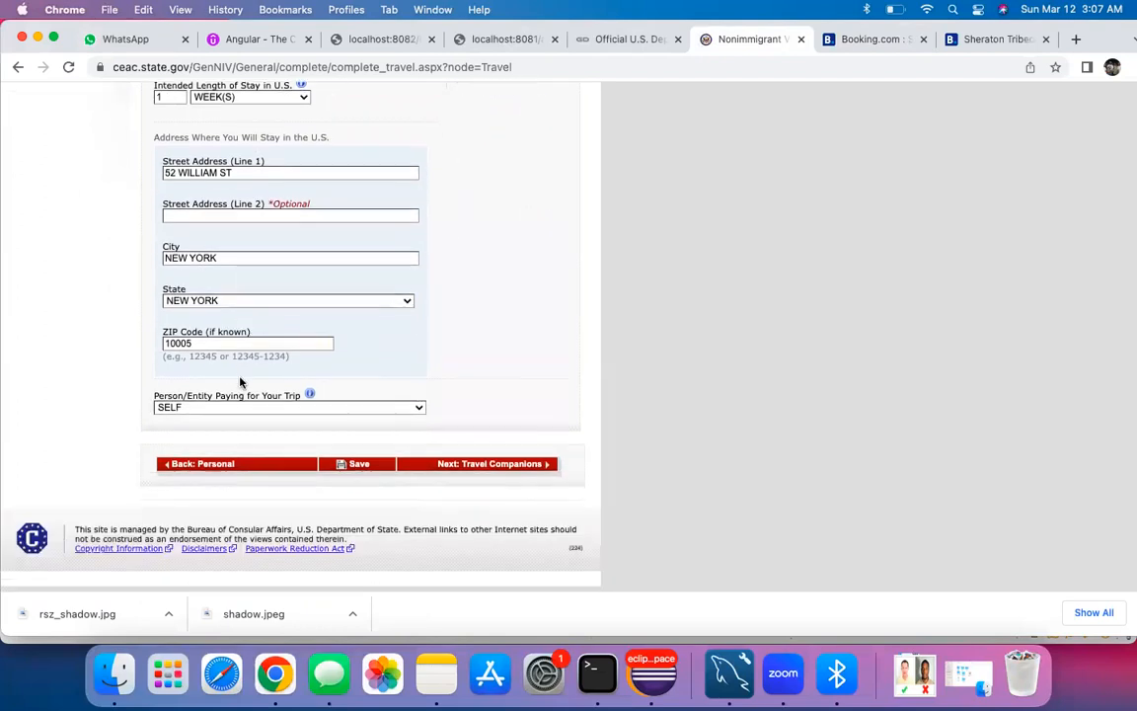
pyautogui.scroll(2, 234, 322)
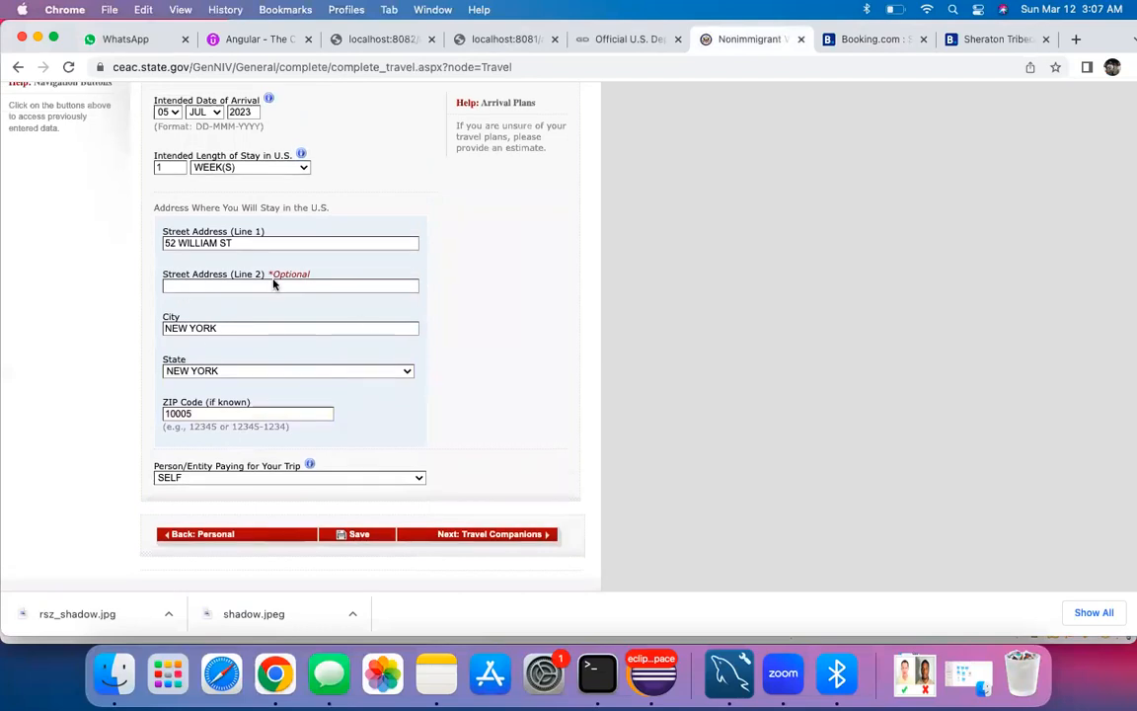
pyautogui.click(481, 536)
# Step: Run a stray 'tet' search in a new tab, then close it and the Sheraton tab
pyautogui.scroll(2, 503, 300)
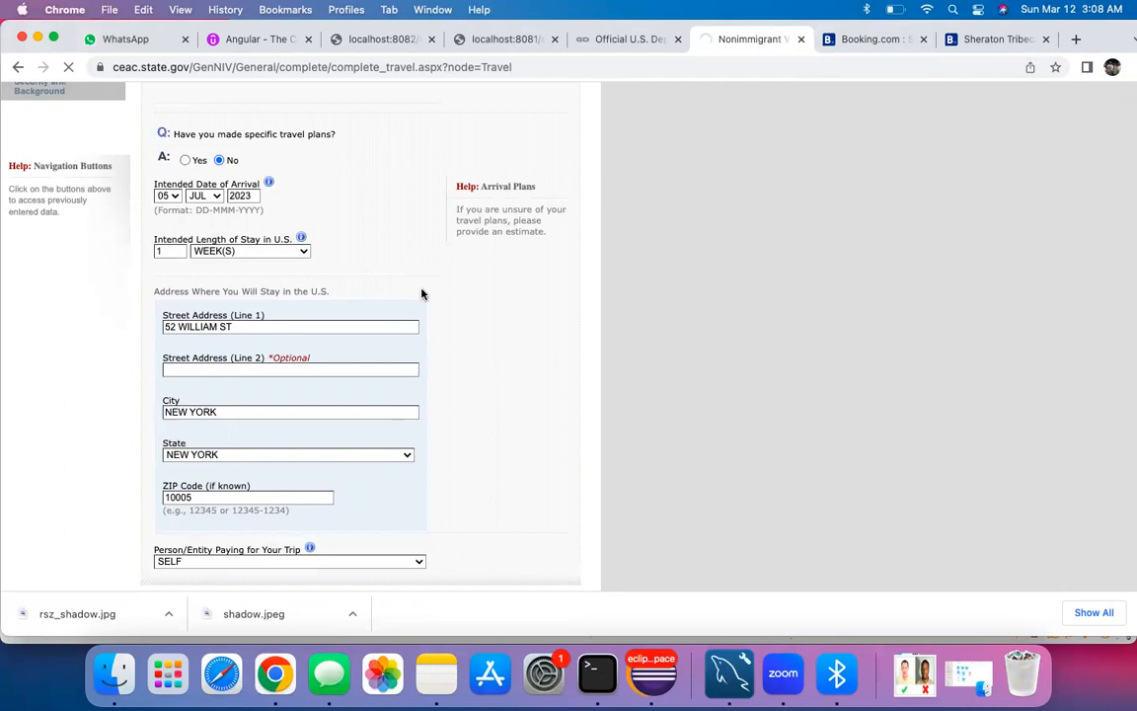
pyautogui.scroll(-3, 421, 294)
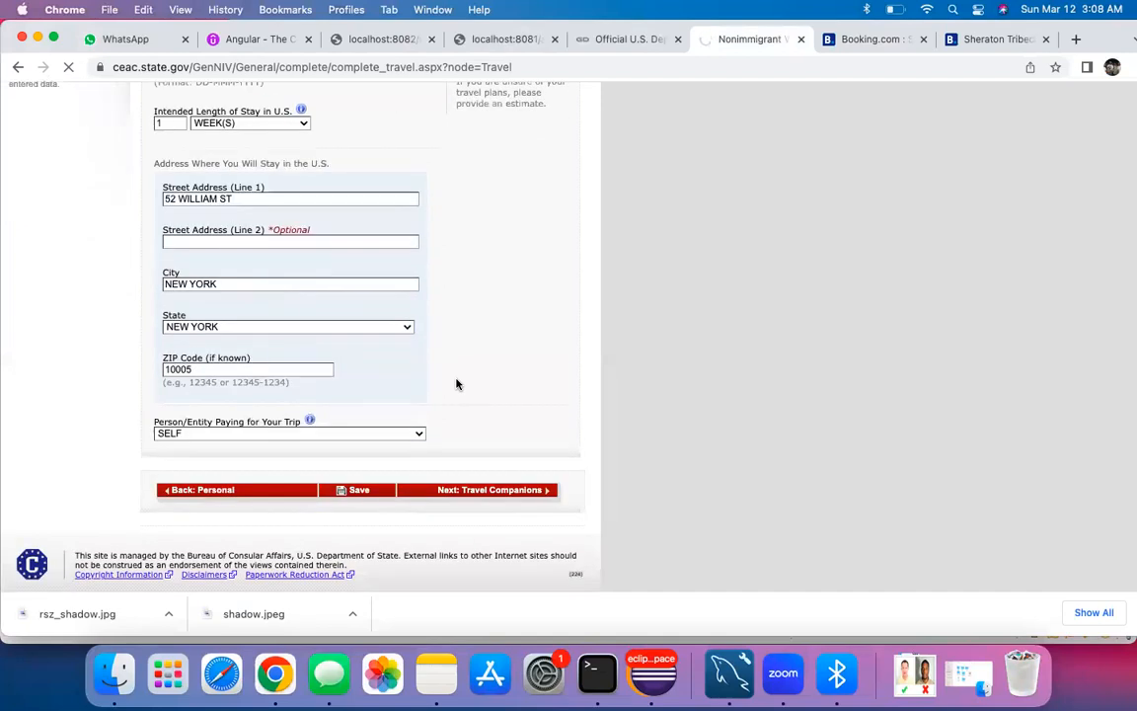
pyautogui.press('super+t')
pyautogui.write('tet')
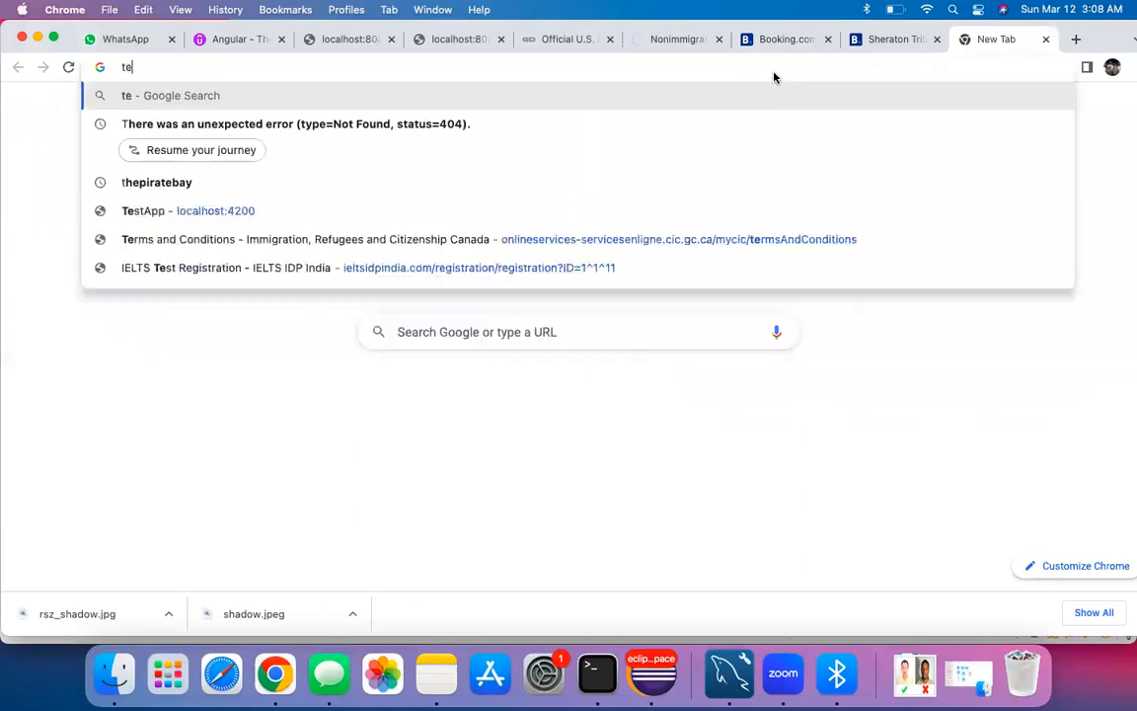
pyautogui.press('Return')
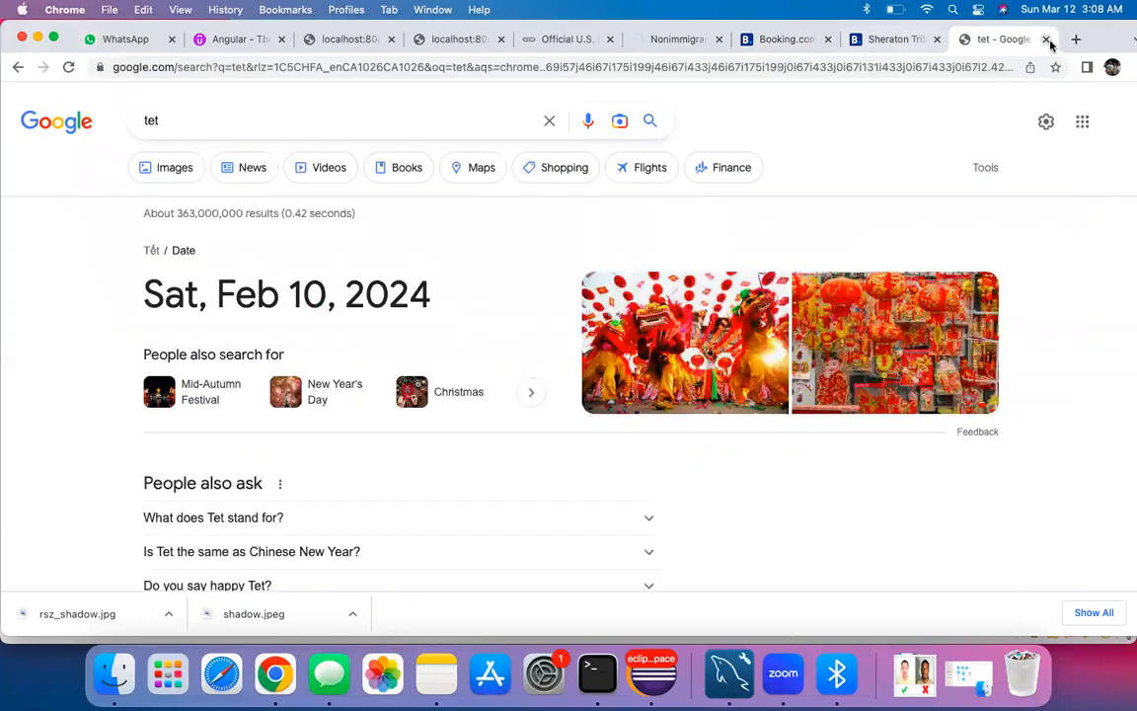
pyautogui.press('super+w')
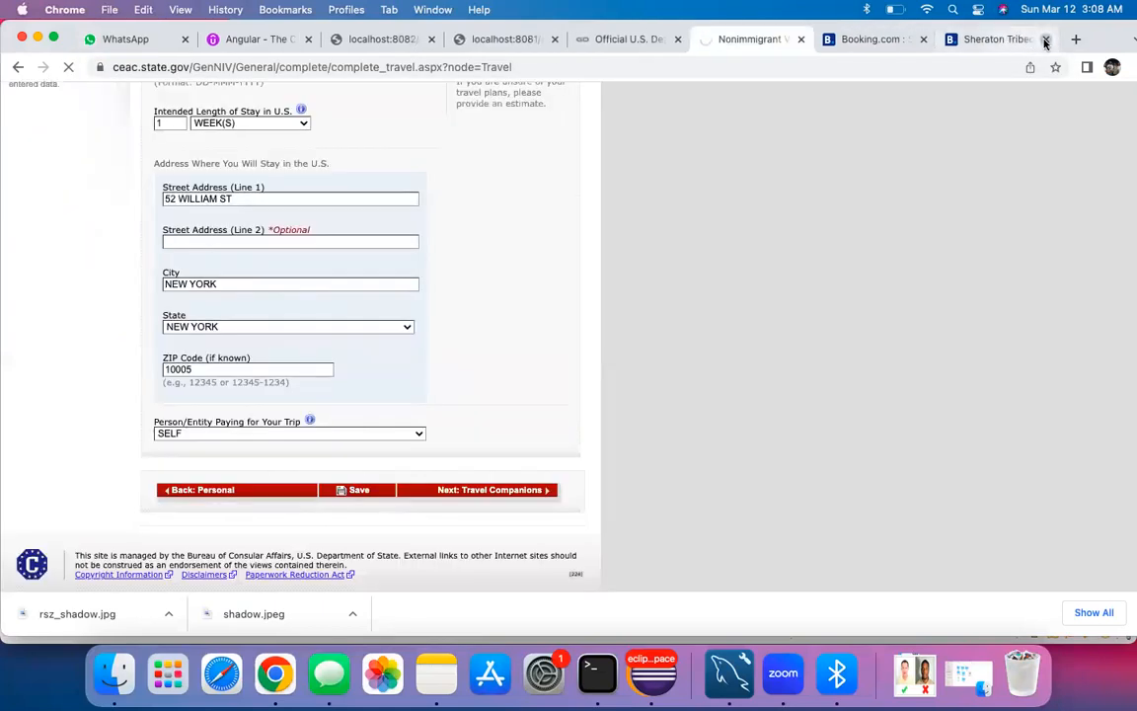
pyautogui.click(1045, 38)
# Step: Close the Booking.com tab, then open the note holding the saved application ID
pyautogui.click(1047, 39)
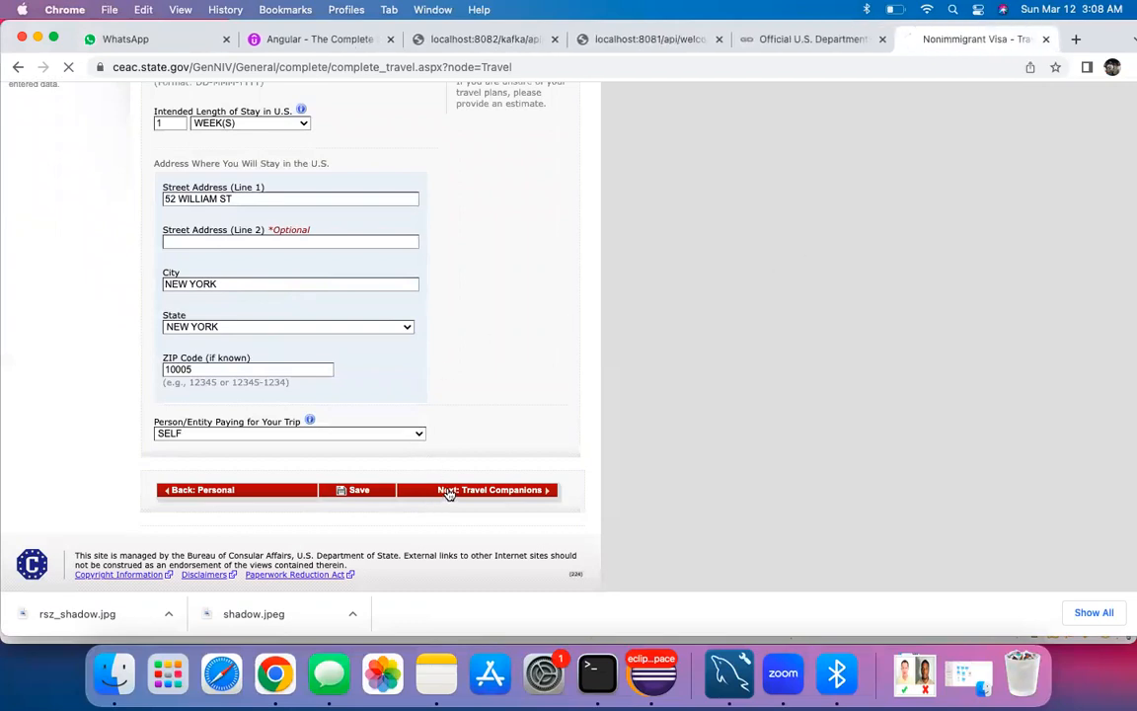
pyautogui.scroll(5, 478, 337)
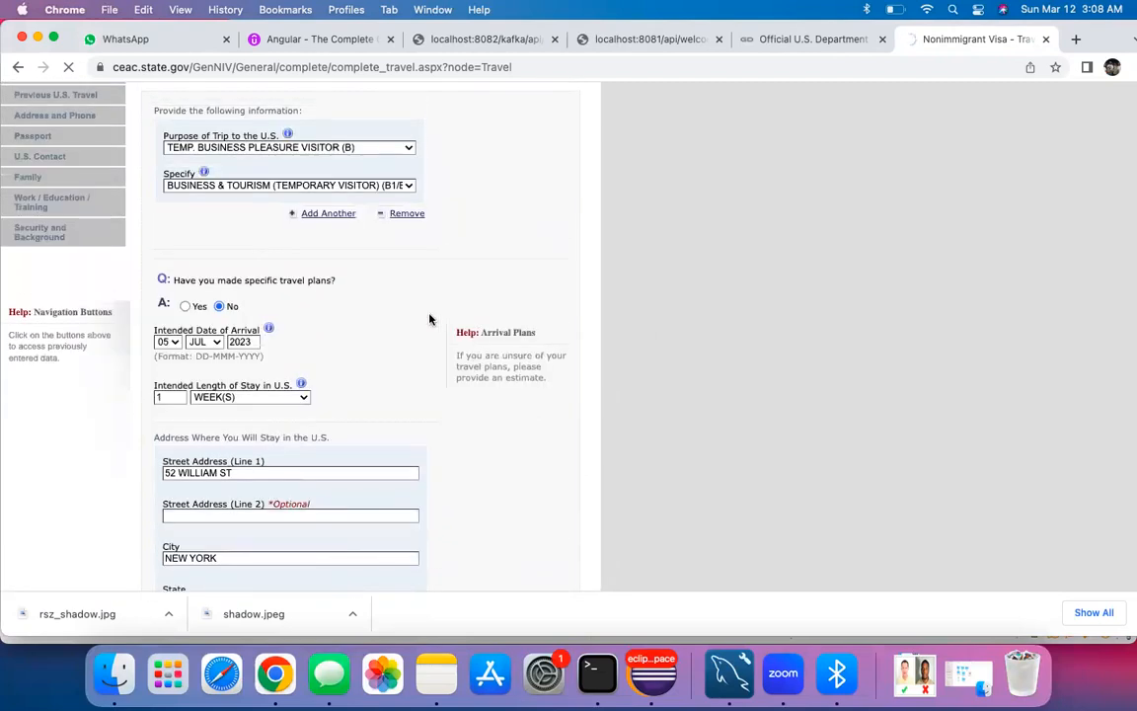
pyautogui.scroll(4, 431, 319)
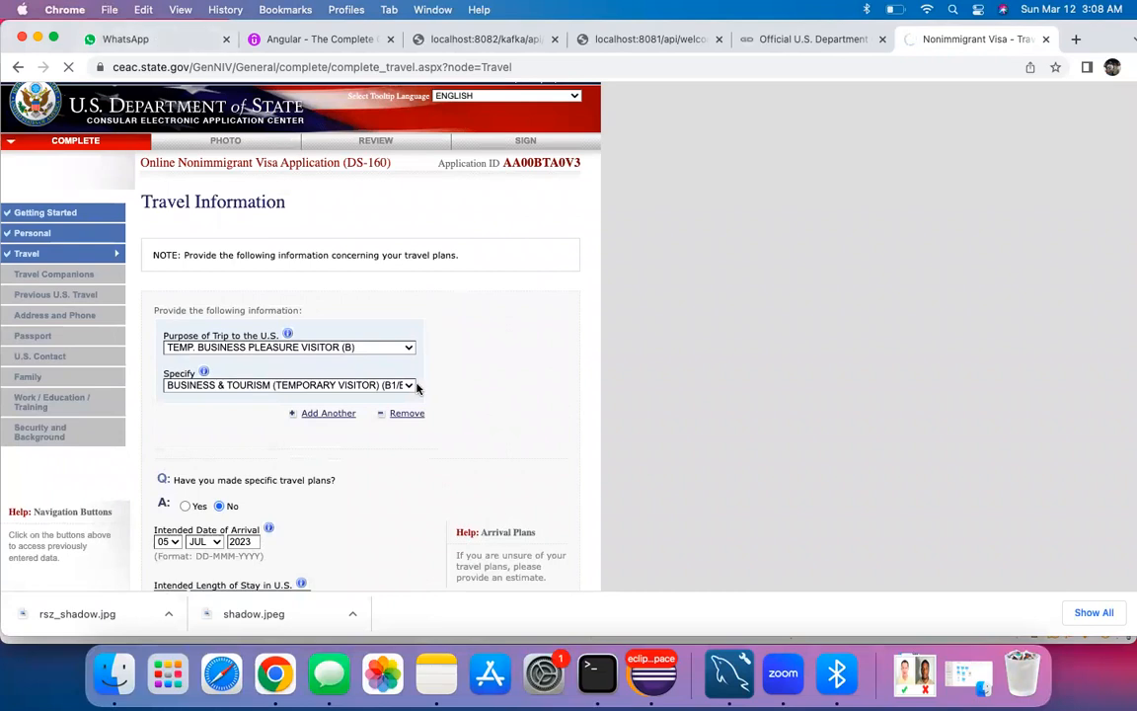
pyautogui.scroll(-10, 416, 387)
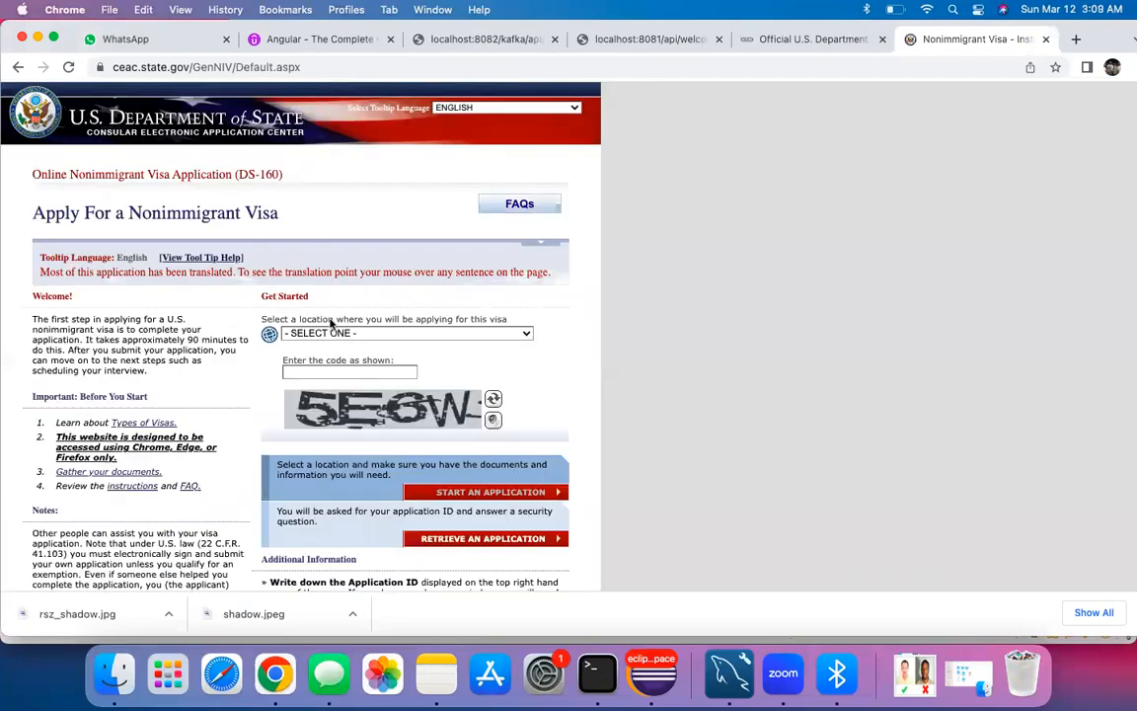
pyautogui.scroll(-1, 355, 273)
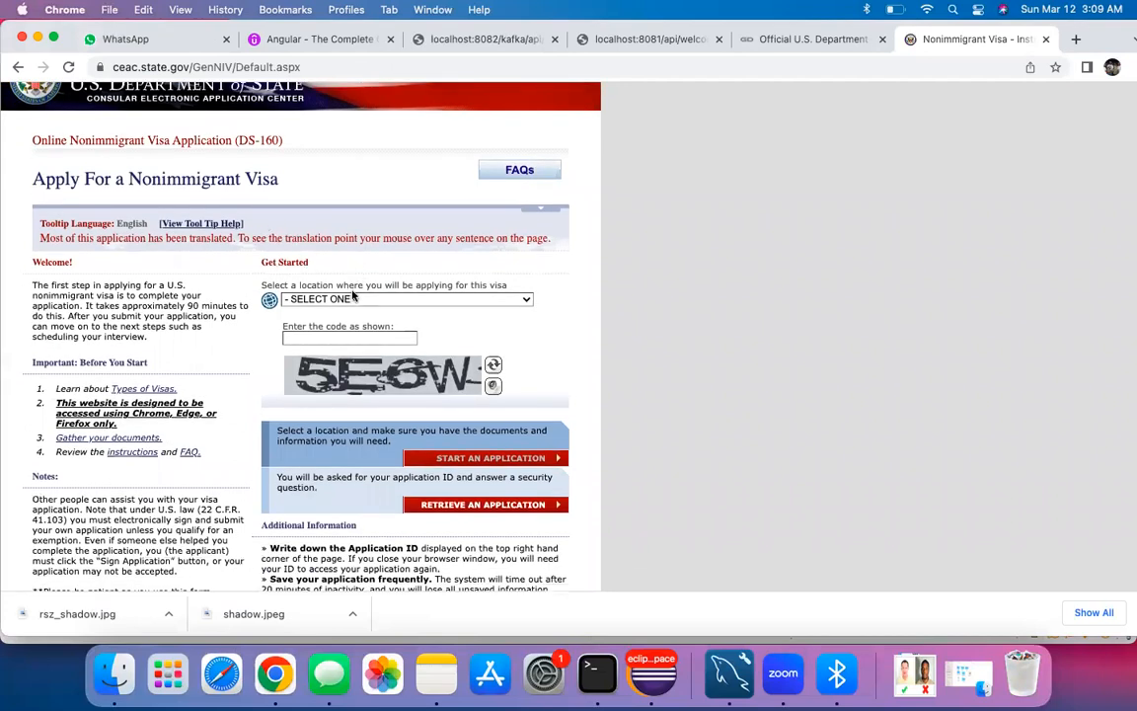
pyautogui.click(436, 673)
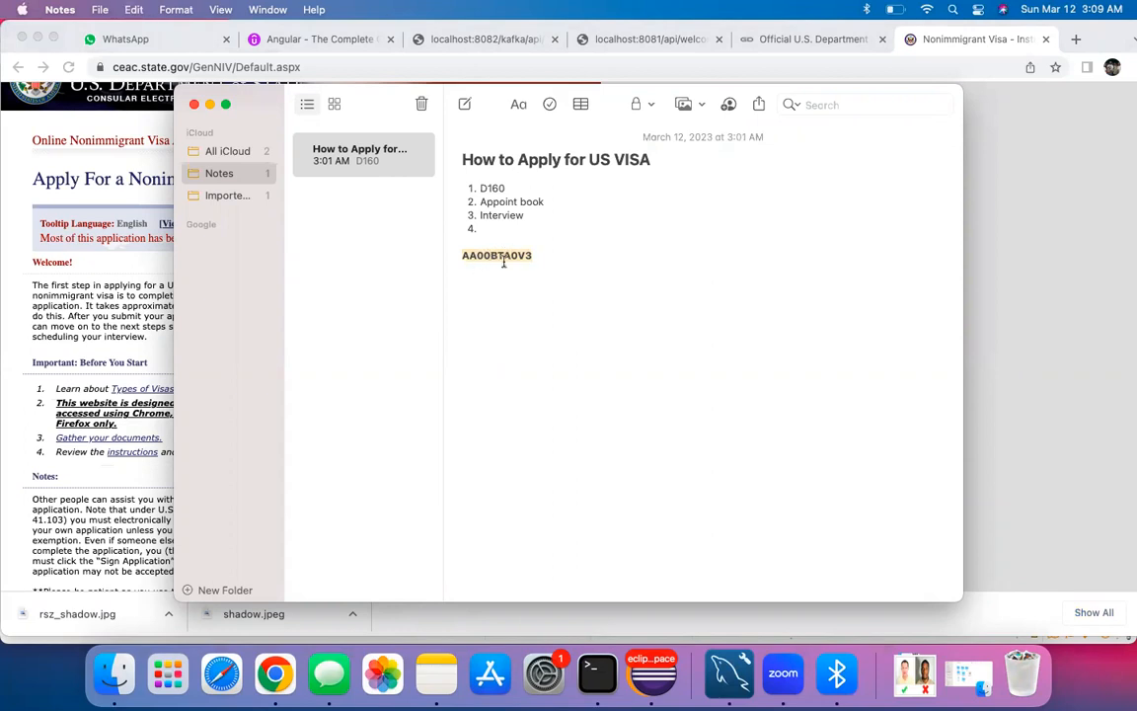
pyautogui.click(210, 104)
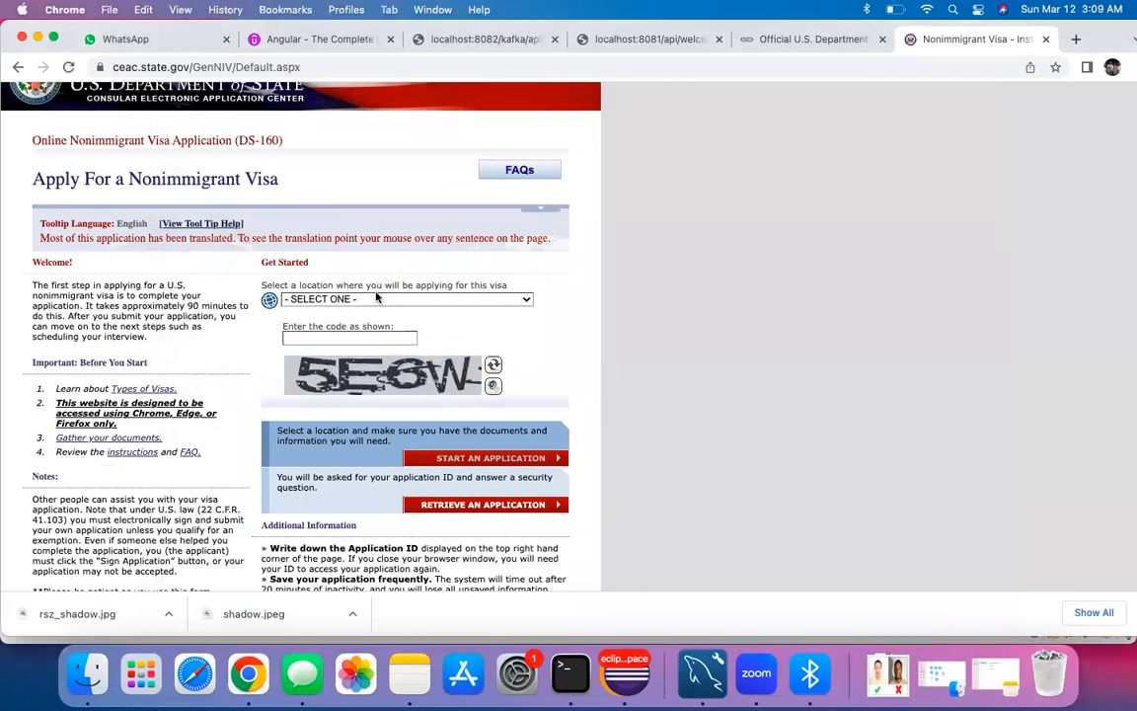
# Step: Choose CANADA, TORONTO as the application location
pyautogui.click(341, 298)
pyautogui.press('c')
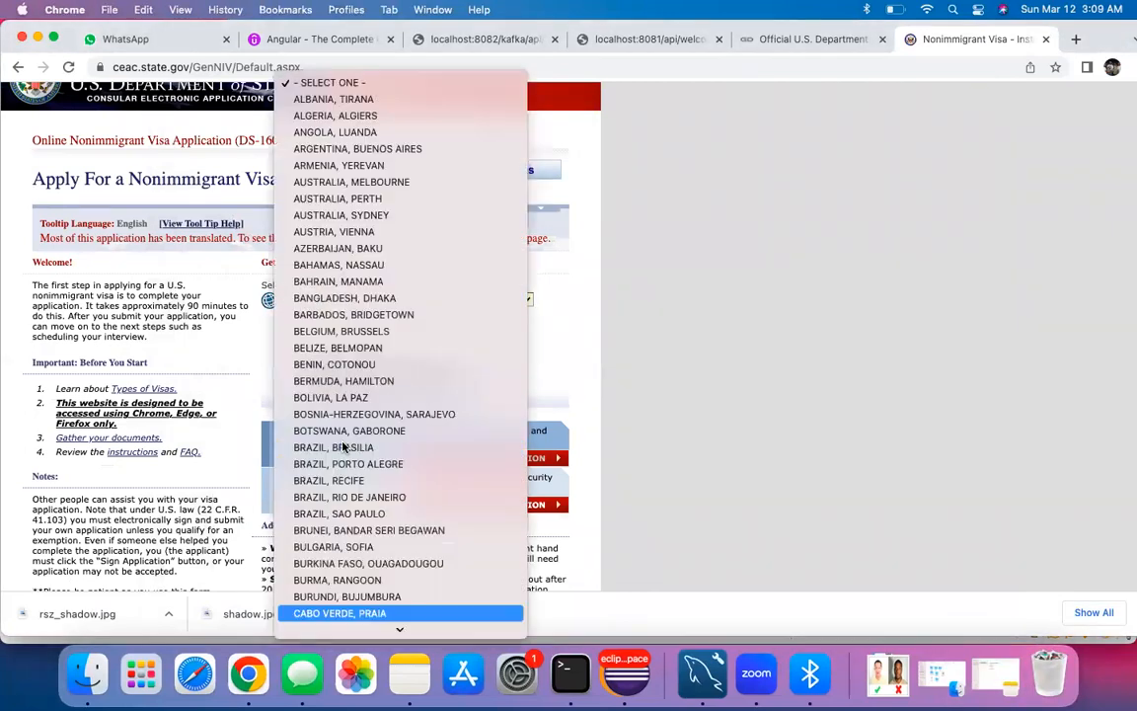
pyautogui.press('h')
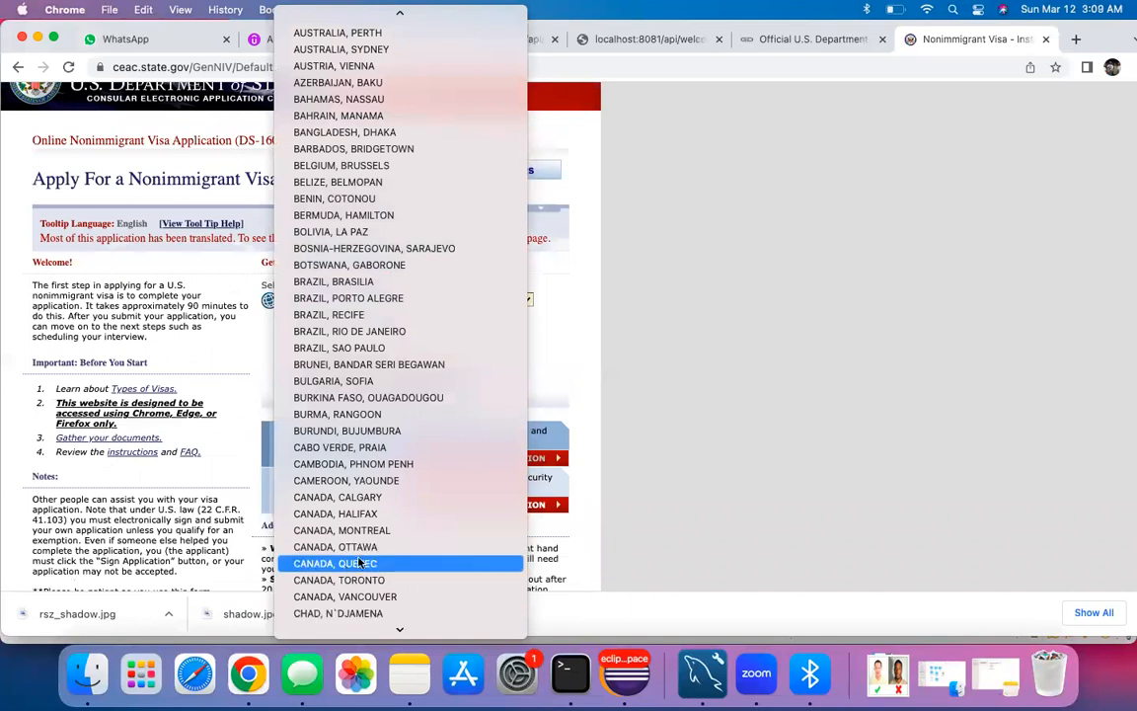
pyautogui.click(340, 579)
pyautogui.click(383, 341)
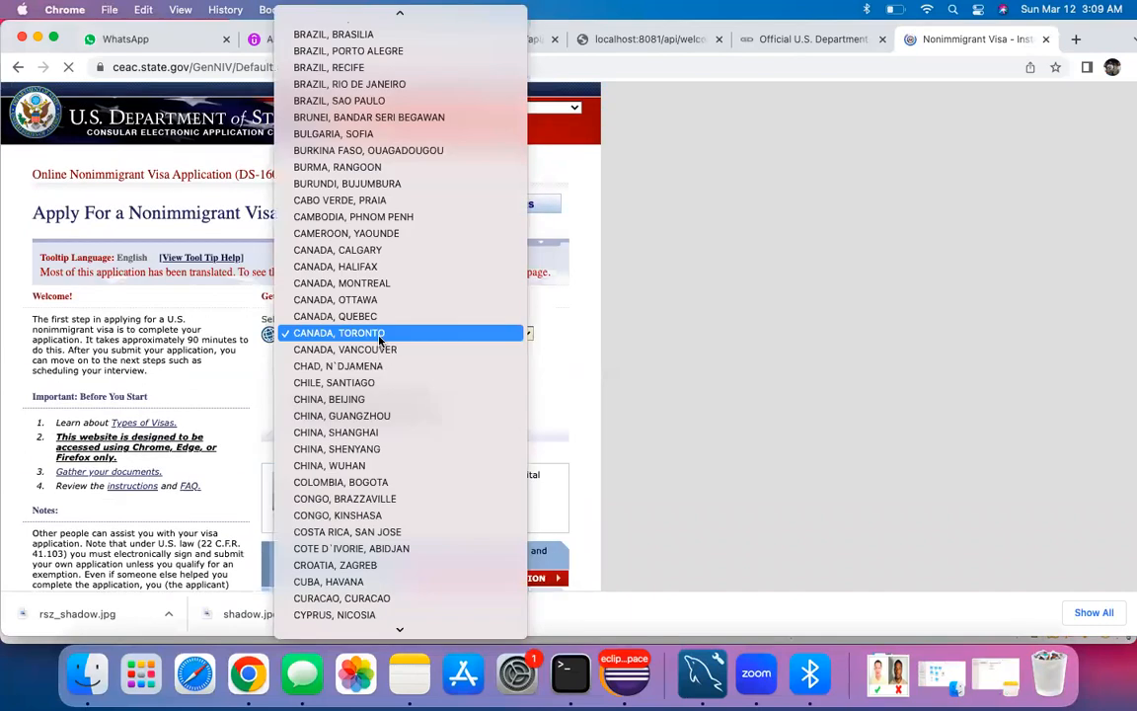
pyautogui.click(379, 337)
# Step: Enter the captcha security code and open Retrieve an Application
pyautogui.click(331, 372)
pyautogui.write('K5DH66')
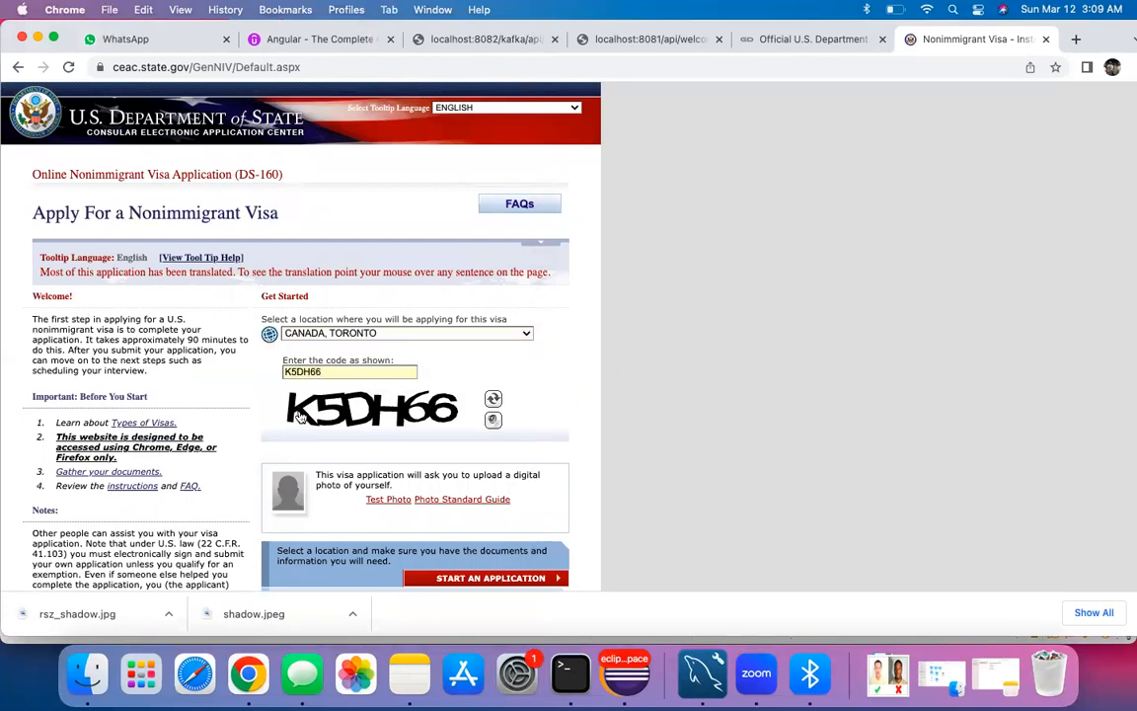
pyautogui.scroll(-4, 300, 412)
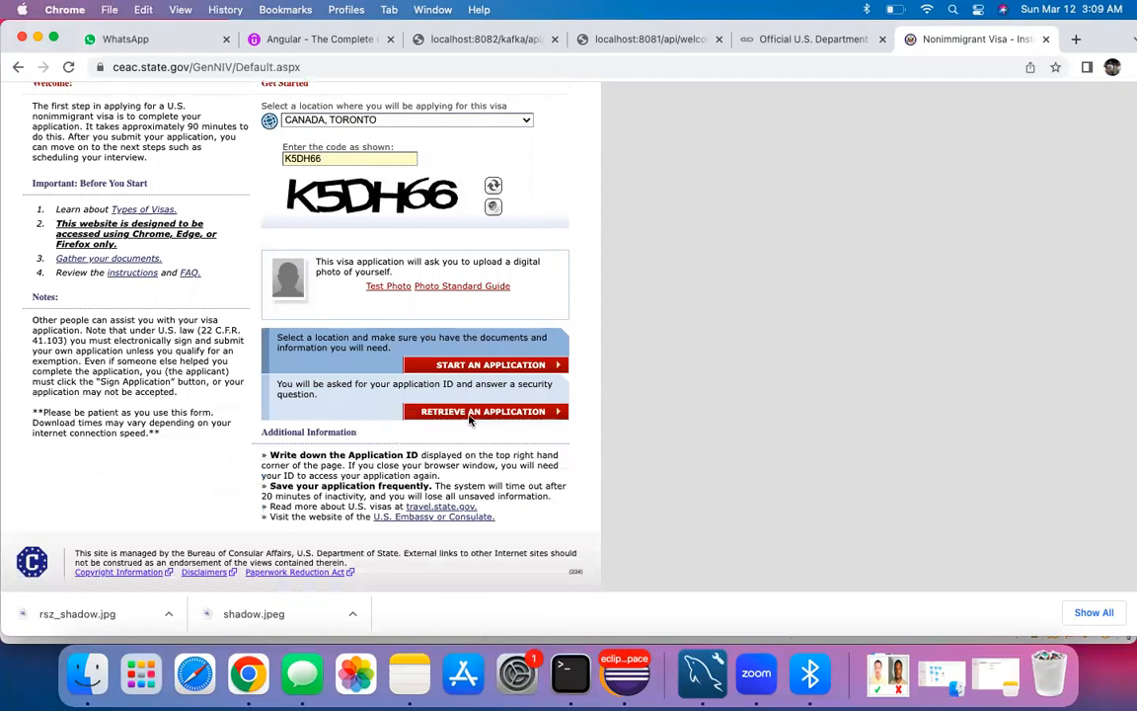
pyautogui.click(469, 416)
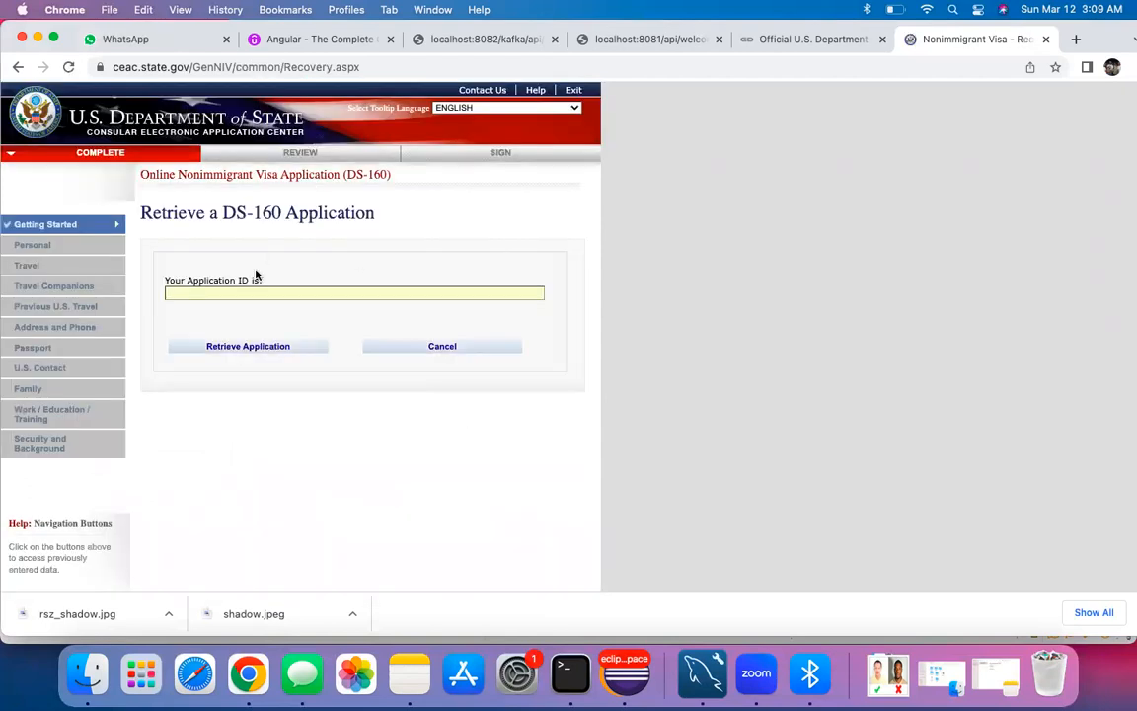
# Step: Paste the saved Application ID and answer the surname, birth-year (1994) and grandmother-name security questions to retrieve it
pyautogui.click(268, 347)
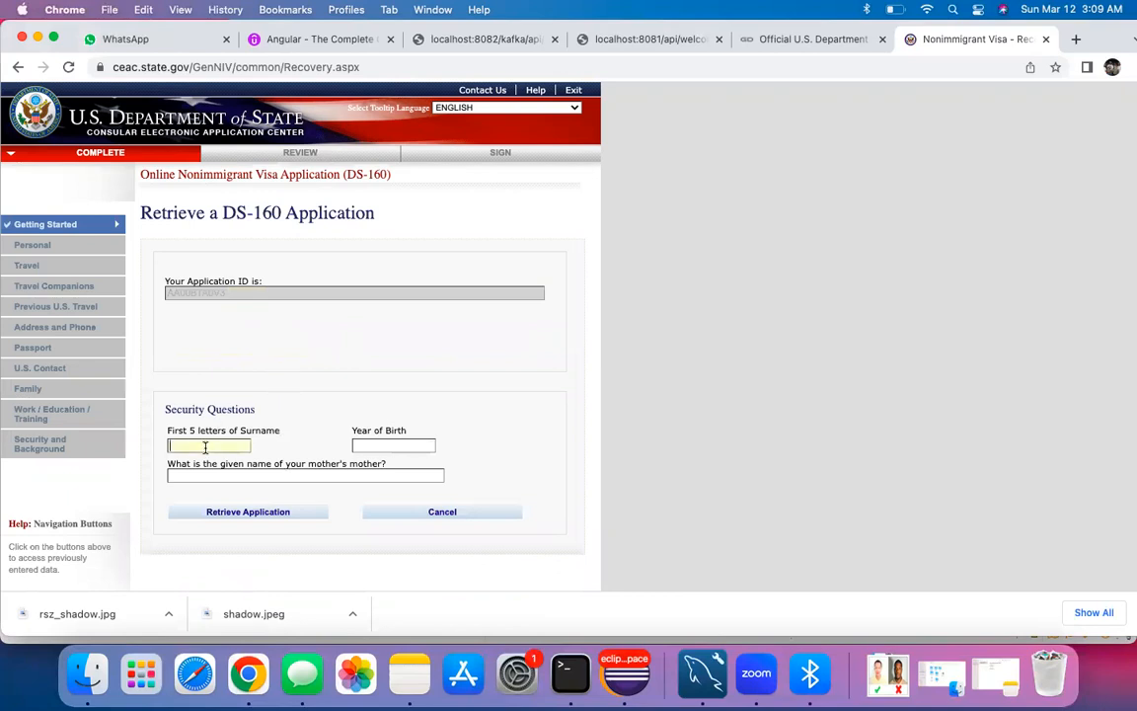
pyautogui.write('VERMA')
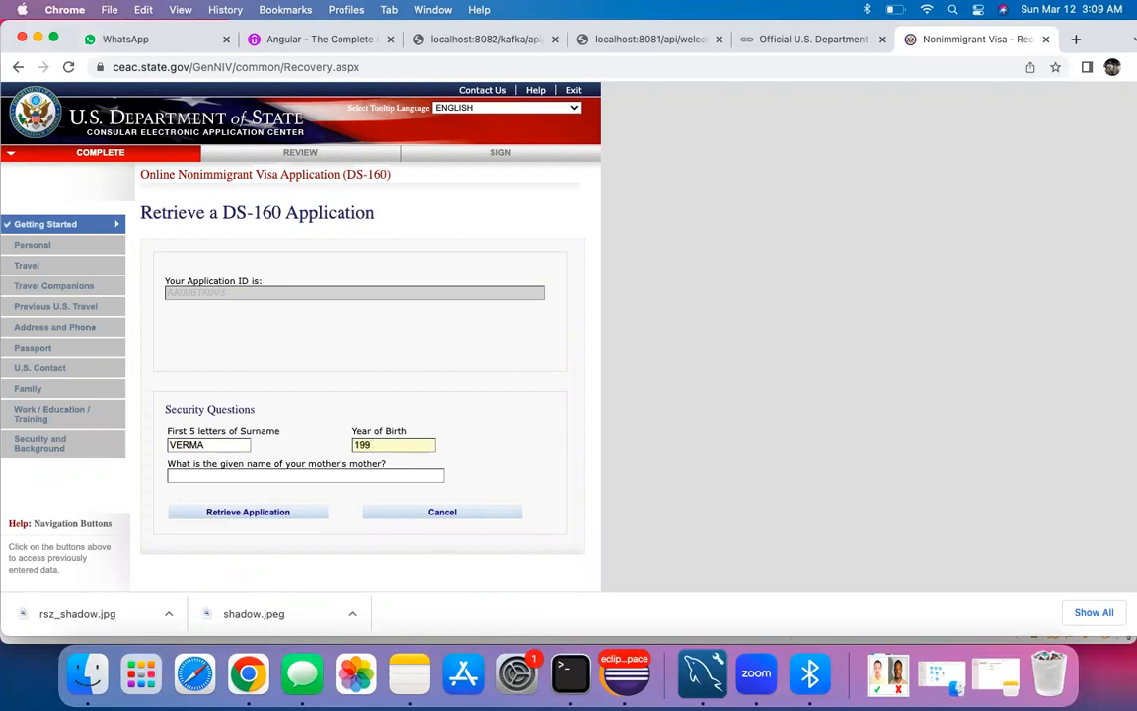
pyautogui.scroll(-2, 296, 412)
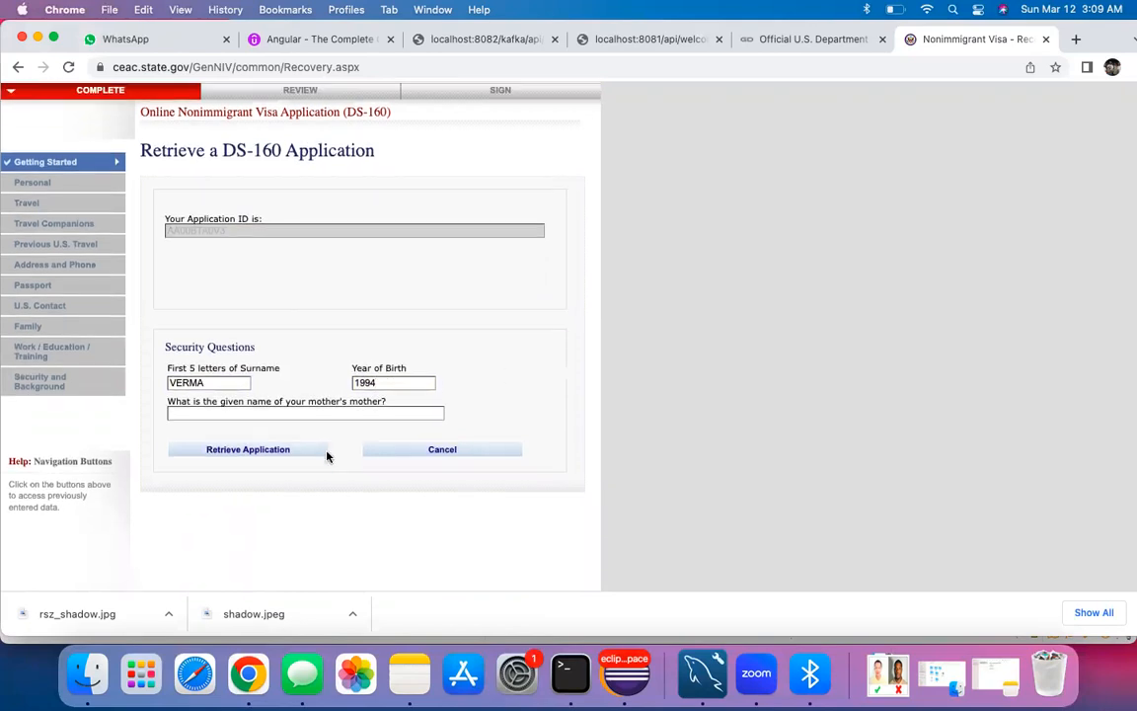
pyautogui.click(232, 412)
pyautogui.write('ABC')
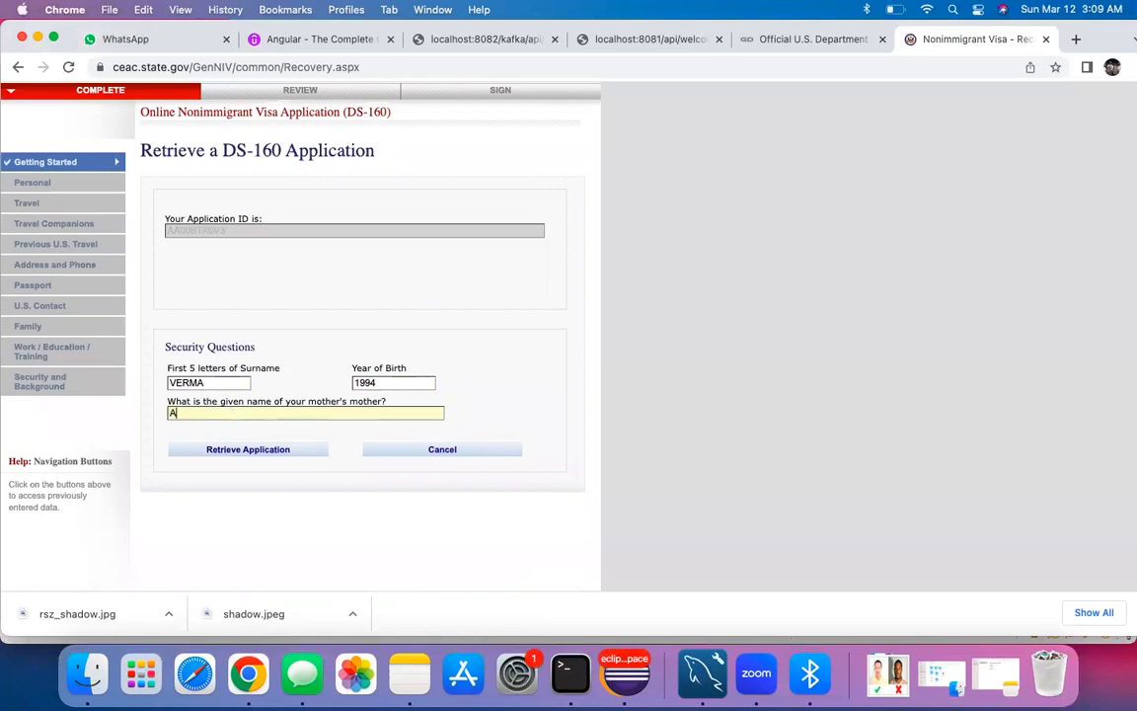
pyautogui.click(273, 449)
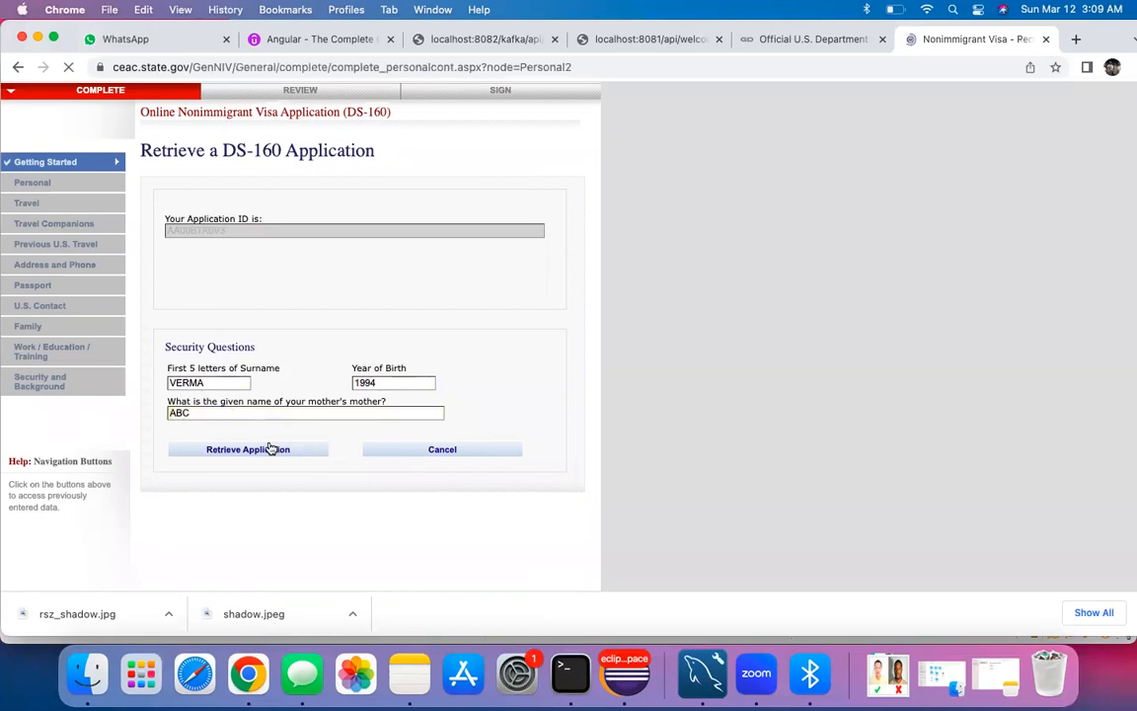
# Step: Advance past Travel Information and answer No to traveling with other persons
pyautogui.scroll(-6, 302, 453)
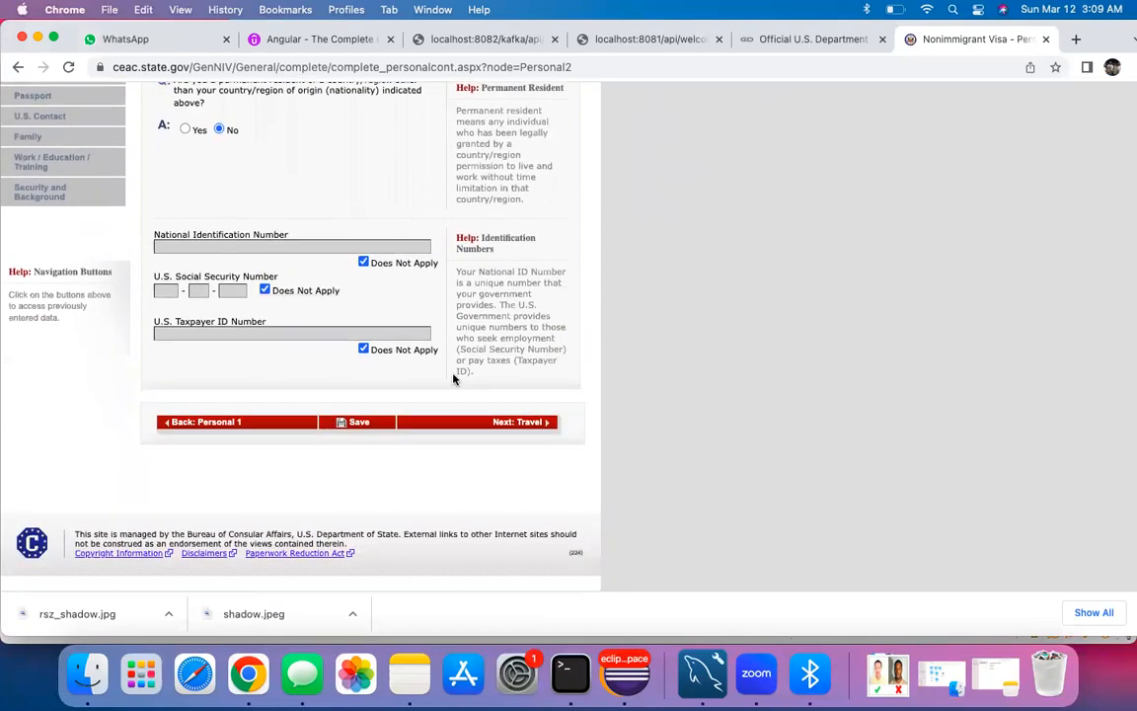
pyautogui.click(496, 420)
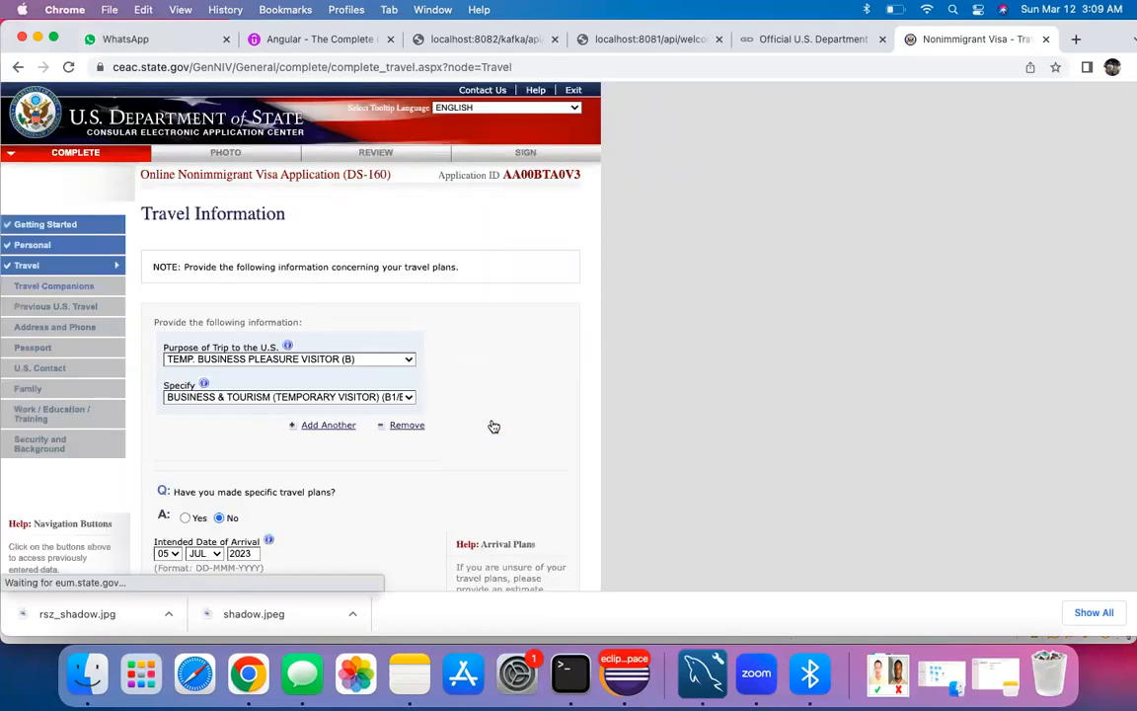
pyautogui.scroll(-9, 492, 426)
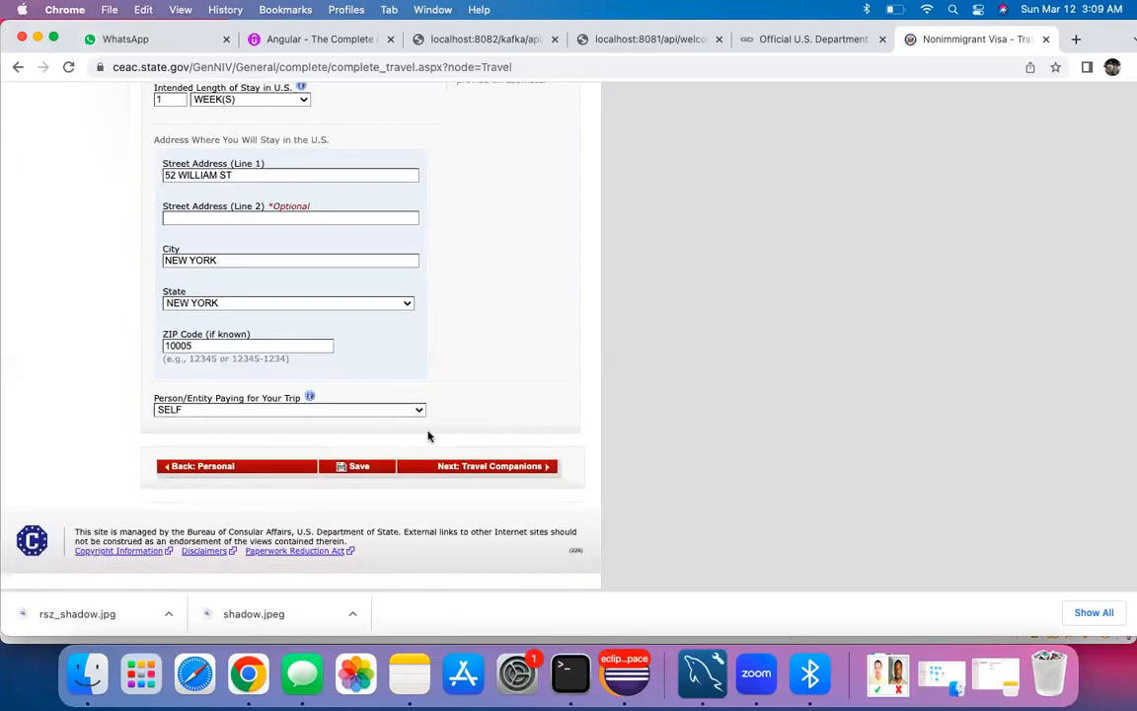
pyautogui.click(462, 466)
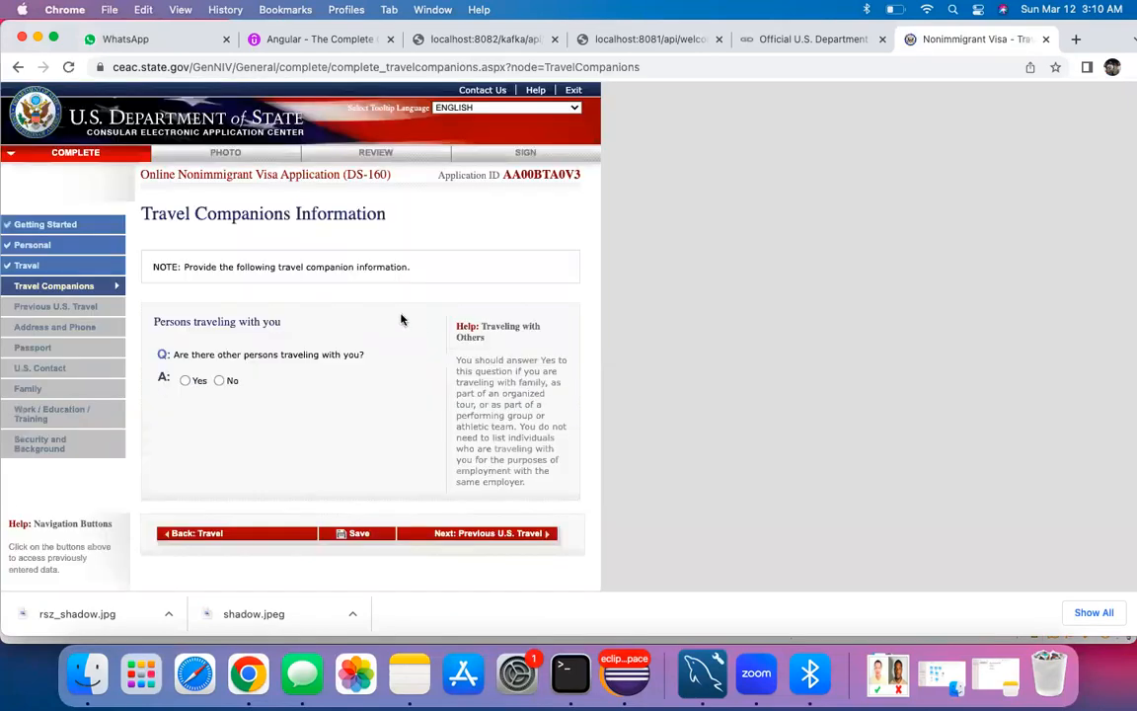
pyautogui.click(219, 380)
pyautogui.click(454, 538)
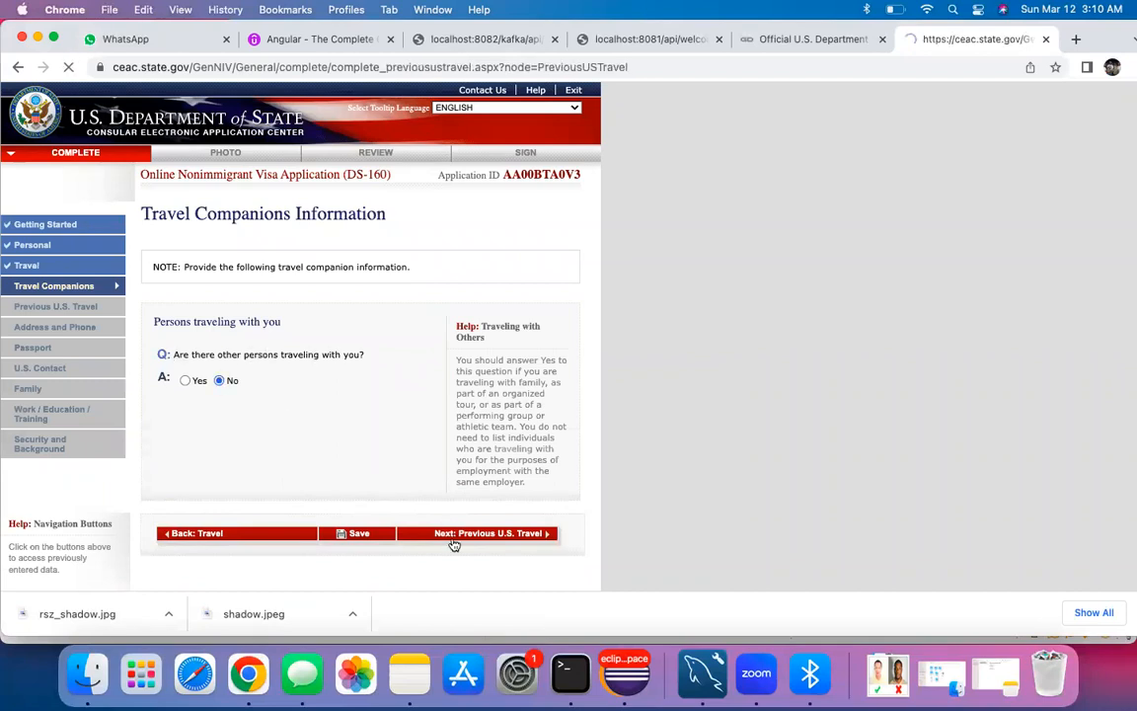
# Step: Answer No to all four Previous U.S. Travel questions and advance to Address and Phone
pyautogui.scroll(-3, 200, 219)
pyautogui.click(219, 258)
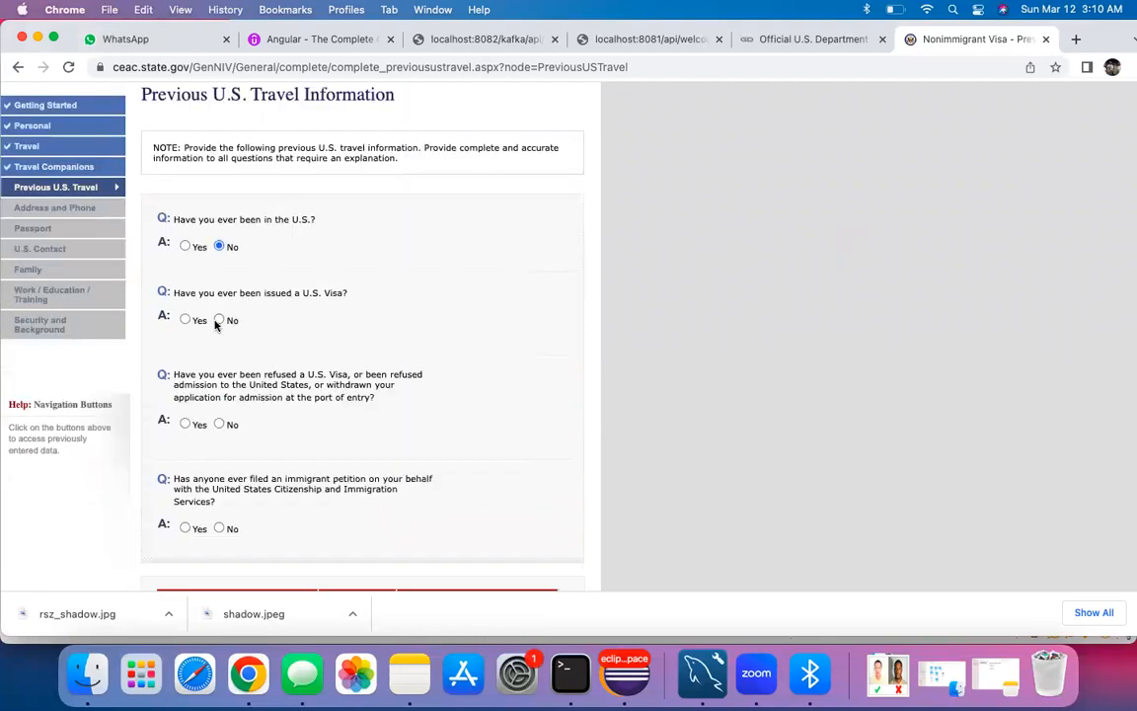
pyautogui.click(220, 320)
pyautogui.scroll(-3, 219, 370)
pyautogui.click(220, 339)
pyautogui.scroll(-3, 263, 368)
pyautogui.click(220, 393)
pyautogui.scroll(-3, 404, 465)
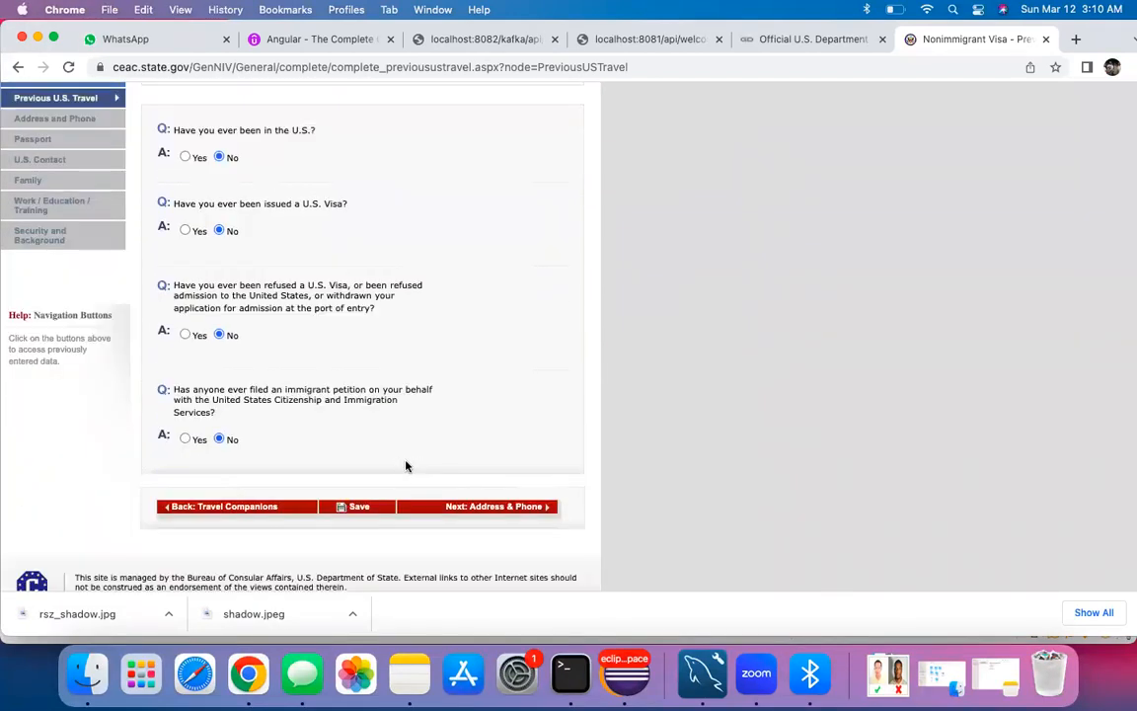
pyautogui.click(485, 508)
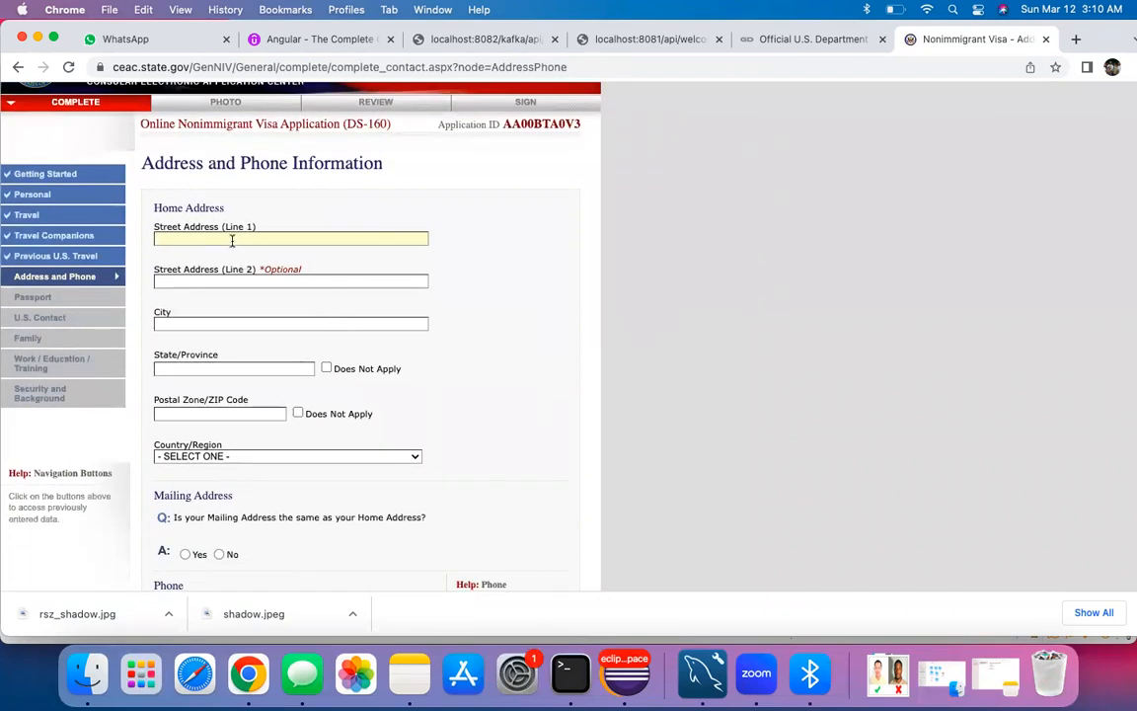
# Step: Enter the home street address, correcting the typos along the way
pyautogui.write('7')
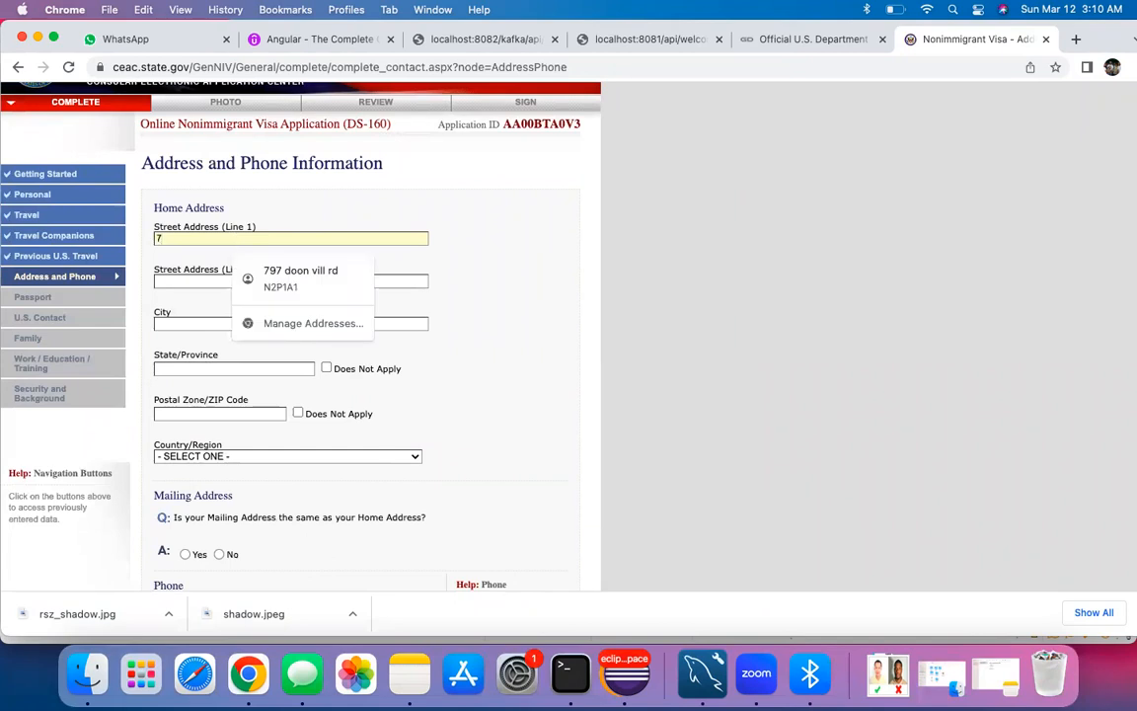
pyautogui.write(' BA')
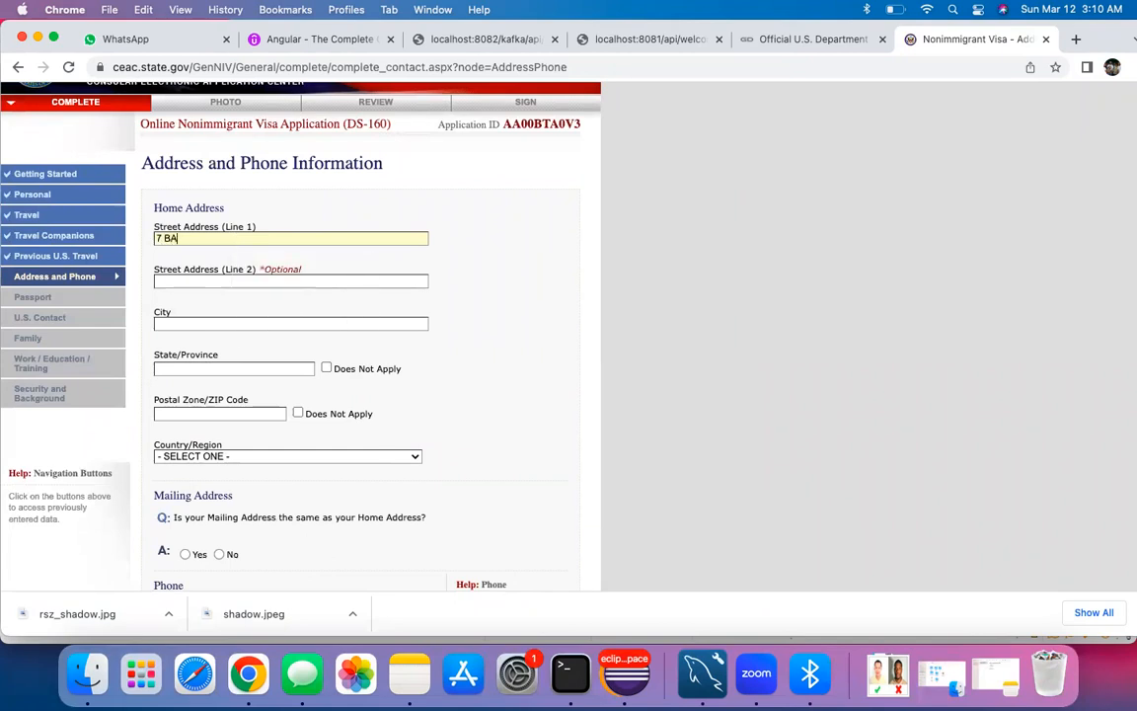
pyautogui.write('C')
pyautogui.press('BackSpace')
pyautogui.press('BackSpace')
pyautogui.press('BackSpace')
pyautogui.press('BackSpace')
pyautogui.write('ABC')
pyautogui.write(' MA')
pyautogui.write('AM')
pyautogui.press('BackSpace')
pyautogui.write('ST CAMBRID')
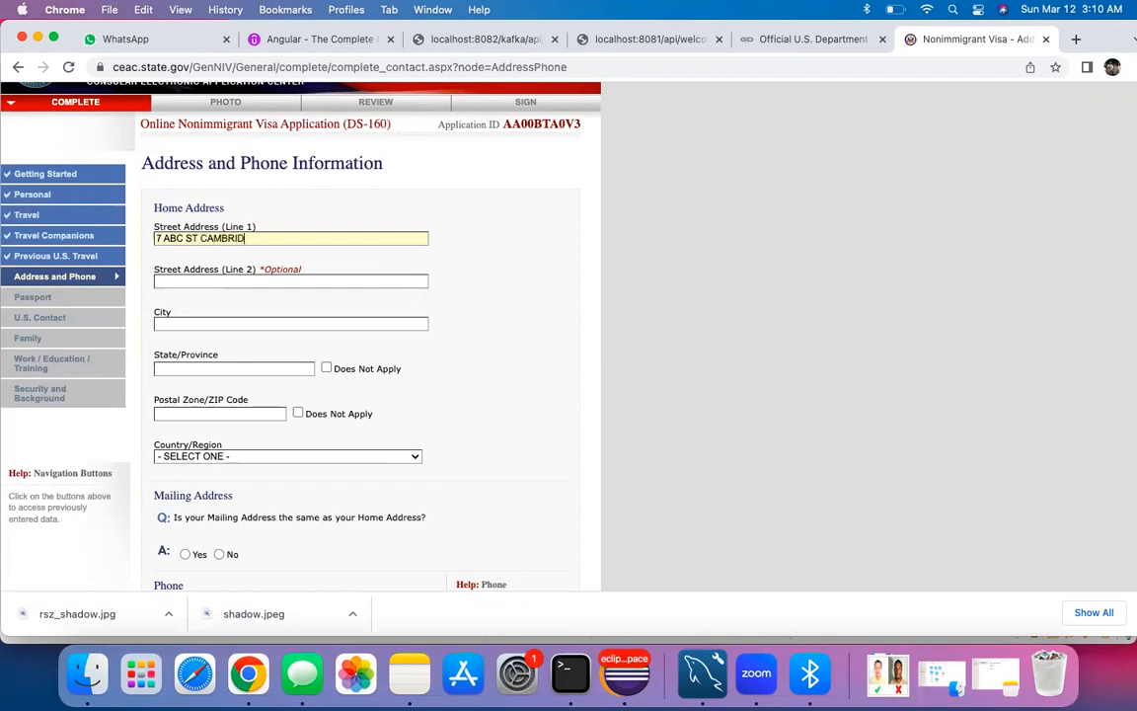
pyautogui.press('Tab')
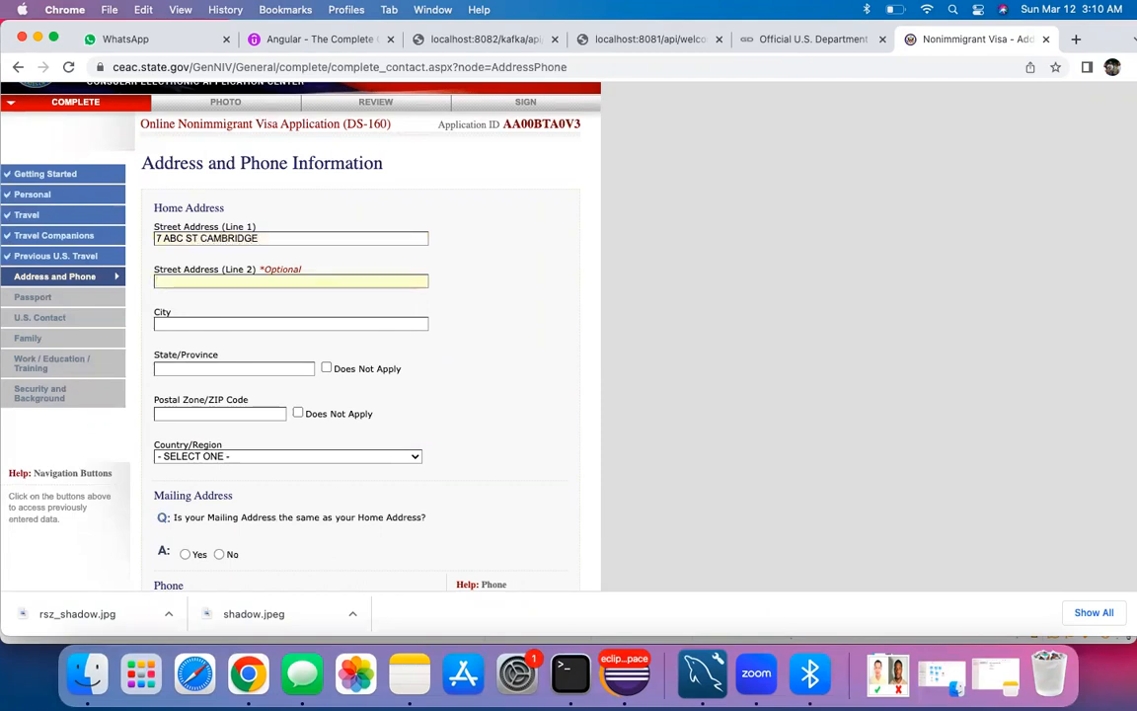
# Step: Enter the home city and autofill the Ontario province, postal code and country
pyautogui.scroll(-15, 365, 335)
pyautogui.scroll(10, 236, 161)
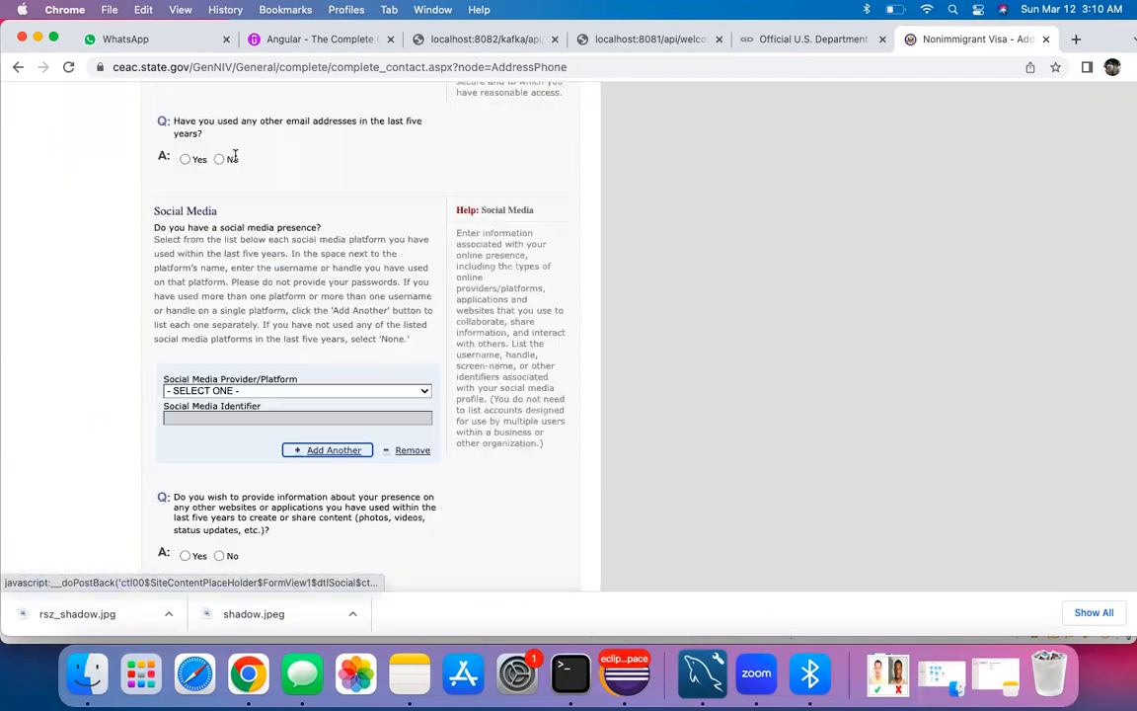
pyautogui.scroll(5, 236, 160)
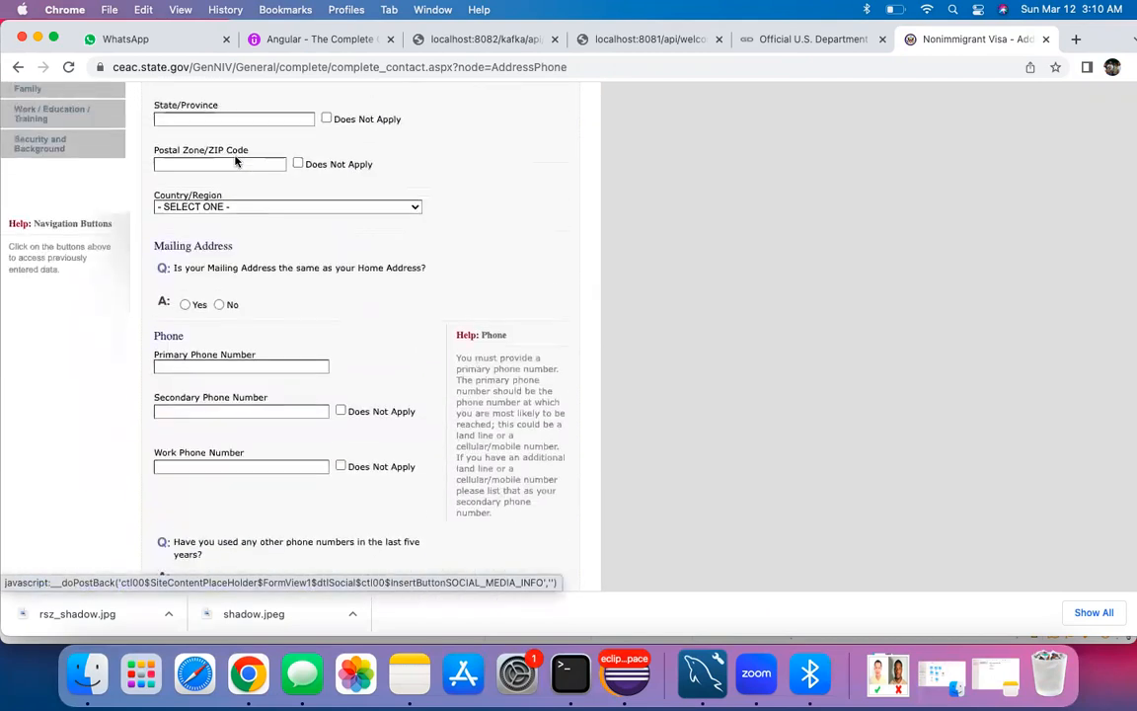
pyautogui.scroll(1, 227, 212)
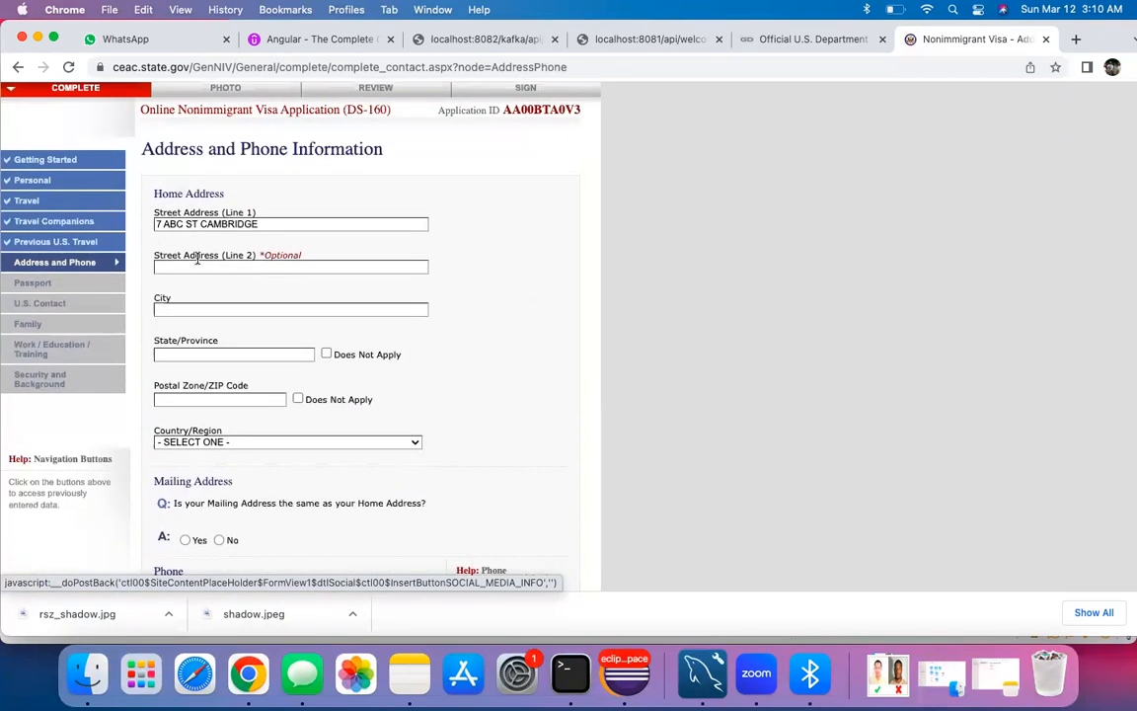
pyautogui.click(184, 309)
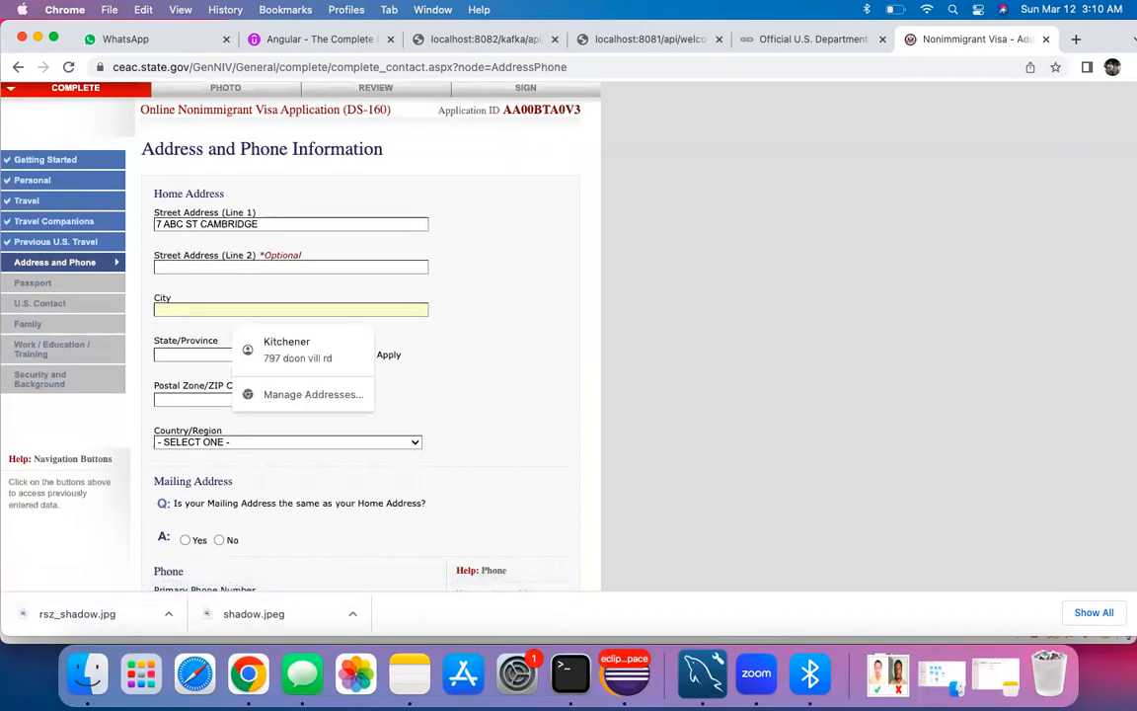
pyautogui.write('CAMBRIDGE')
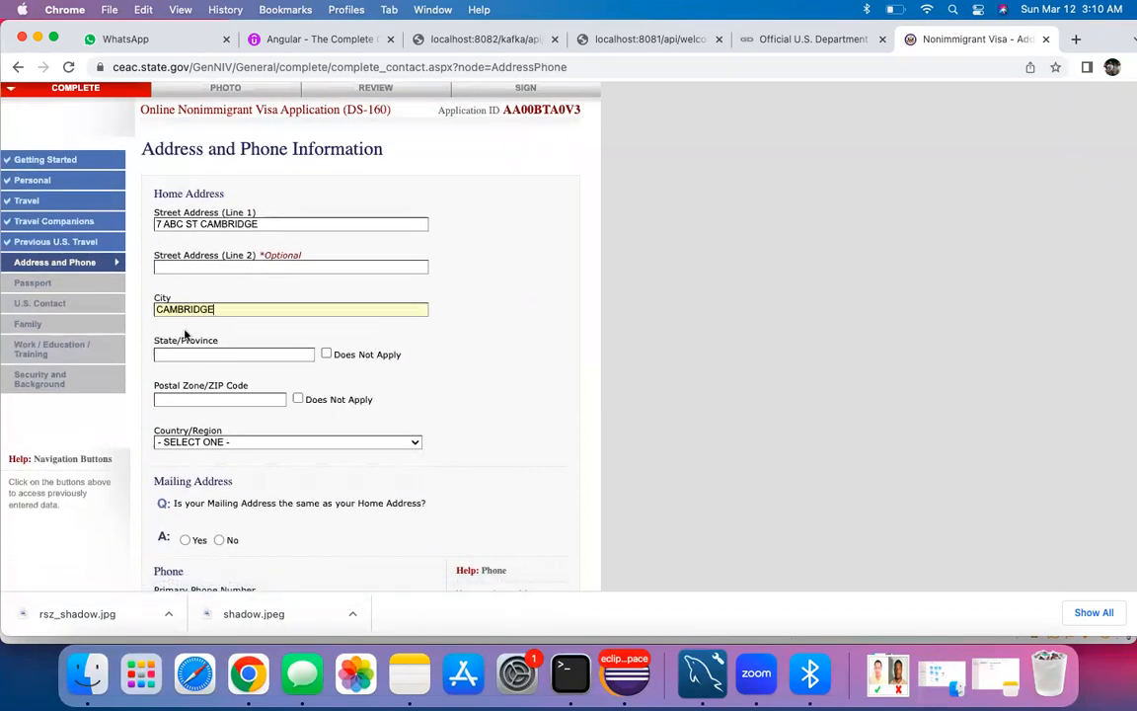
pyautogui.click(183, 355)
pyautogui.click(237, 393)
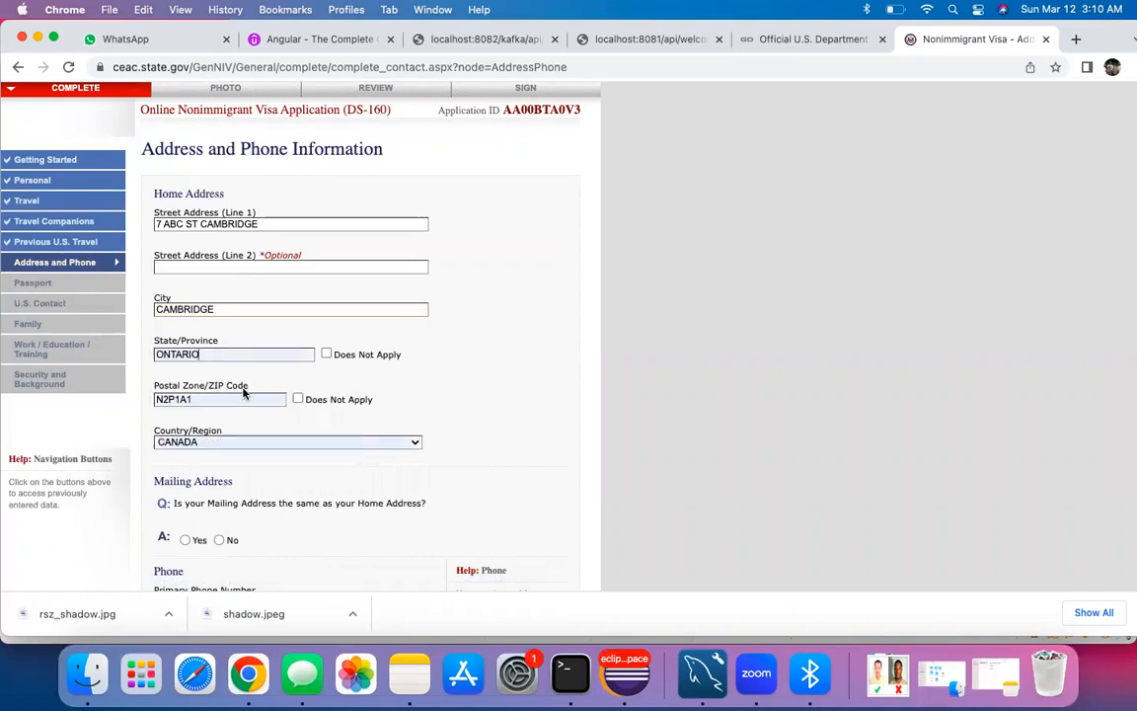
pyautogui.scroll(-1, 220, 366)
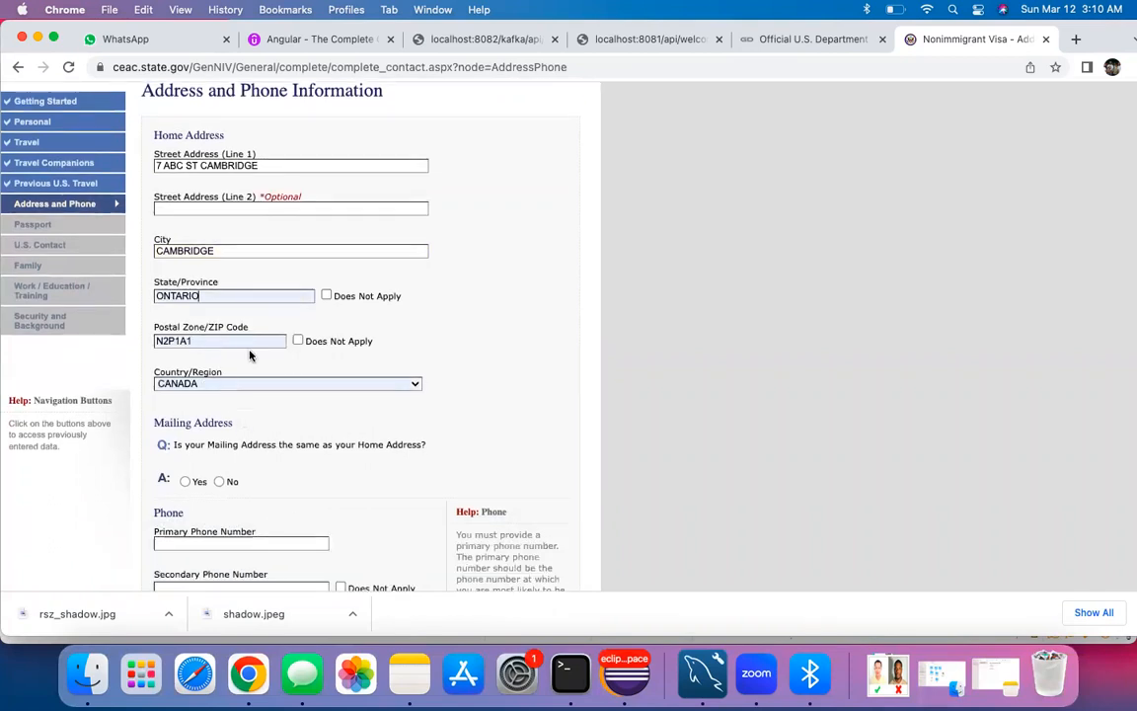
pyautogui.scroll(-3, 236, 357)
# Step: Mark the mailing address as the same as home and answer No to other phone numbers
pyautogui.click(185, 299)
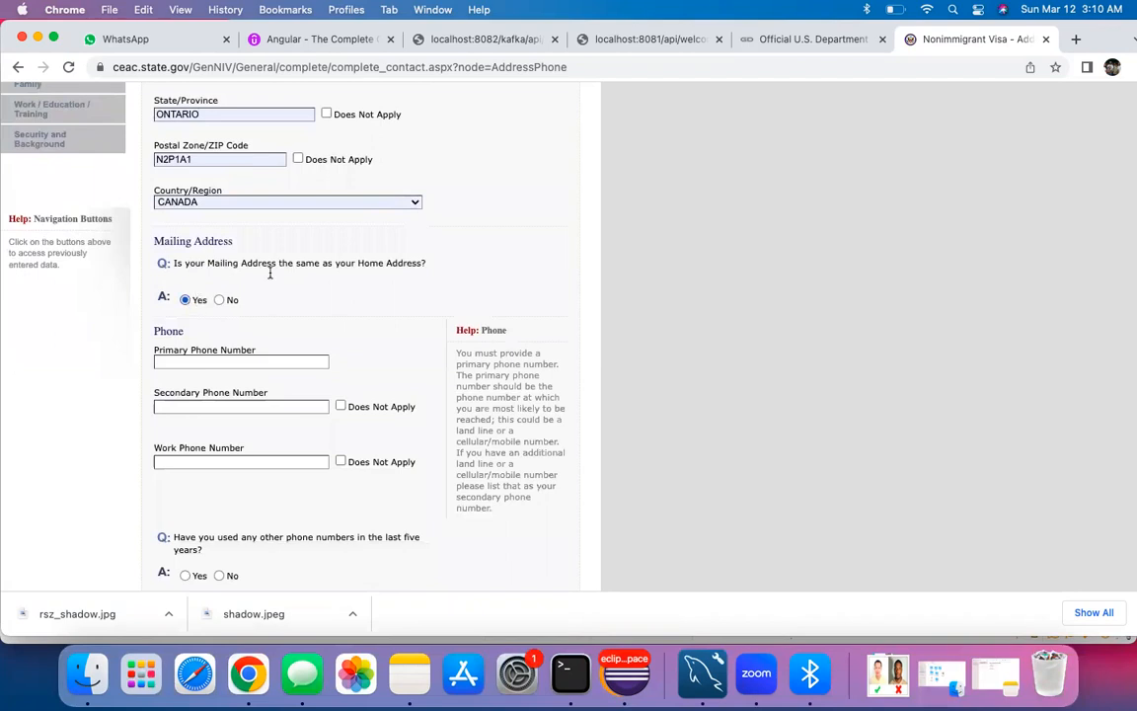
pyautogui.scroll(-4, 233, 321)
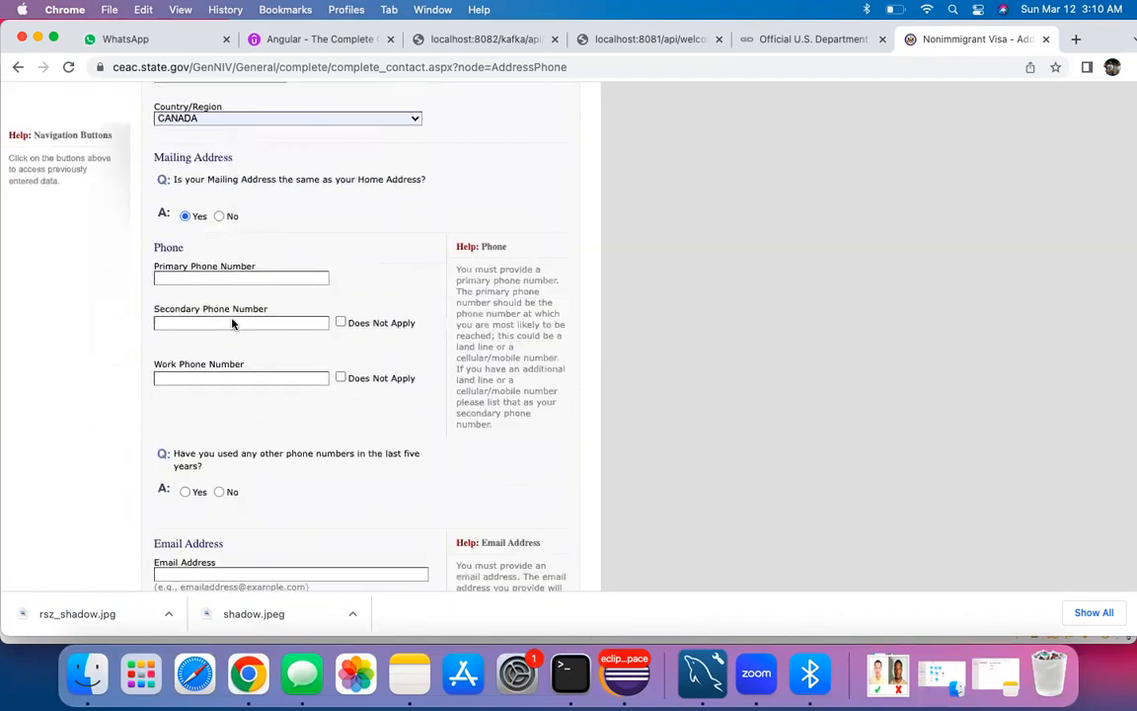
pyautogui.scroll(-3, 239, 348)
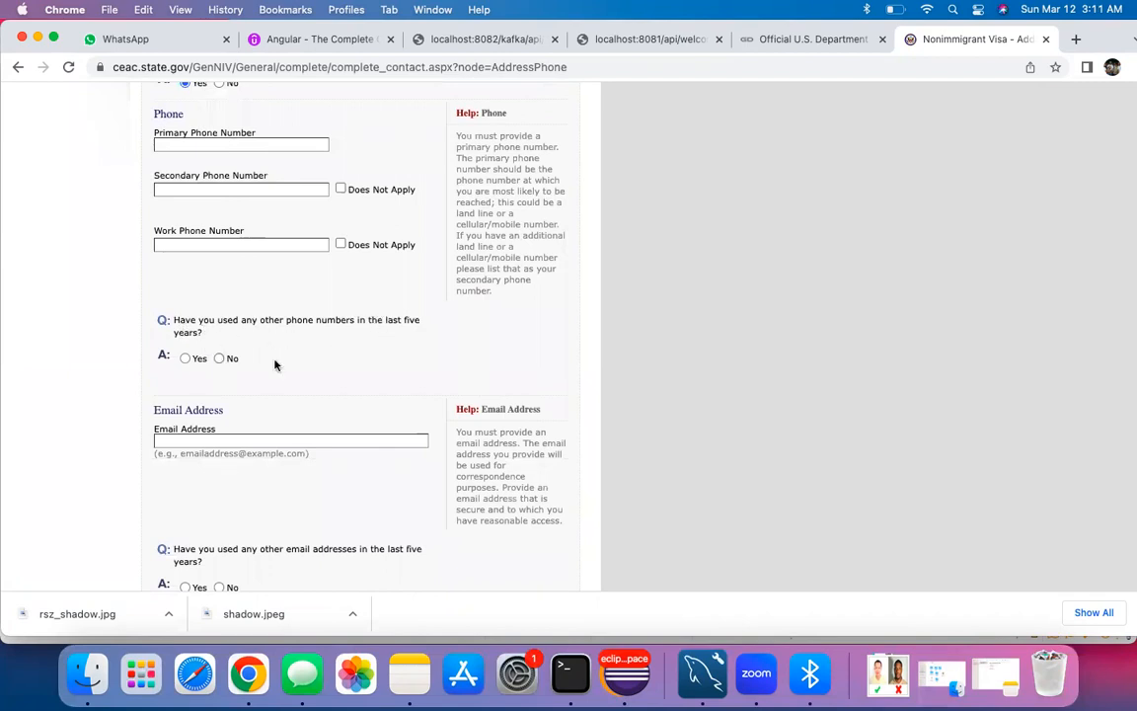
pyautogui.click(220, 358)
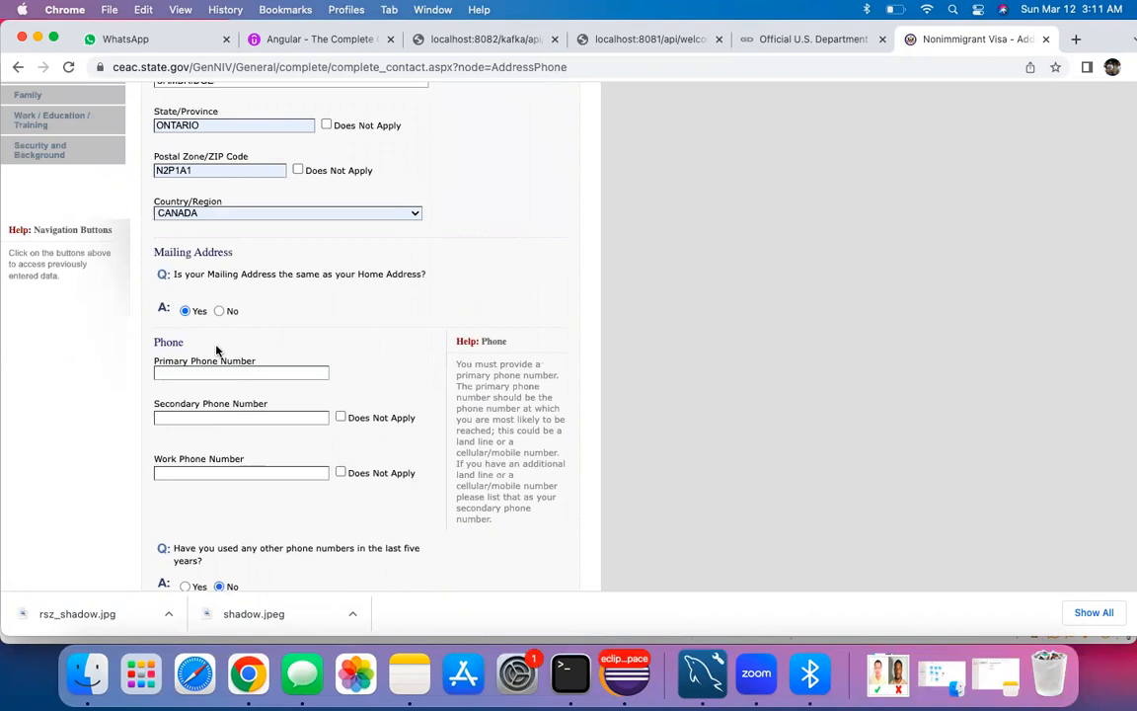
# Step: Mark secondary and work phones as Does Not Apply and enter the primary phone number
pyautogui.scroll(-5, 217, 351)
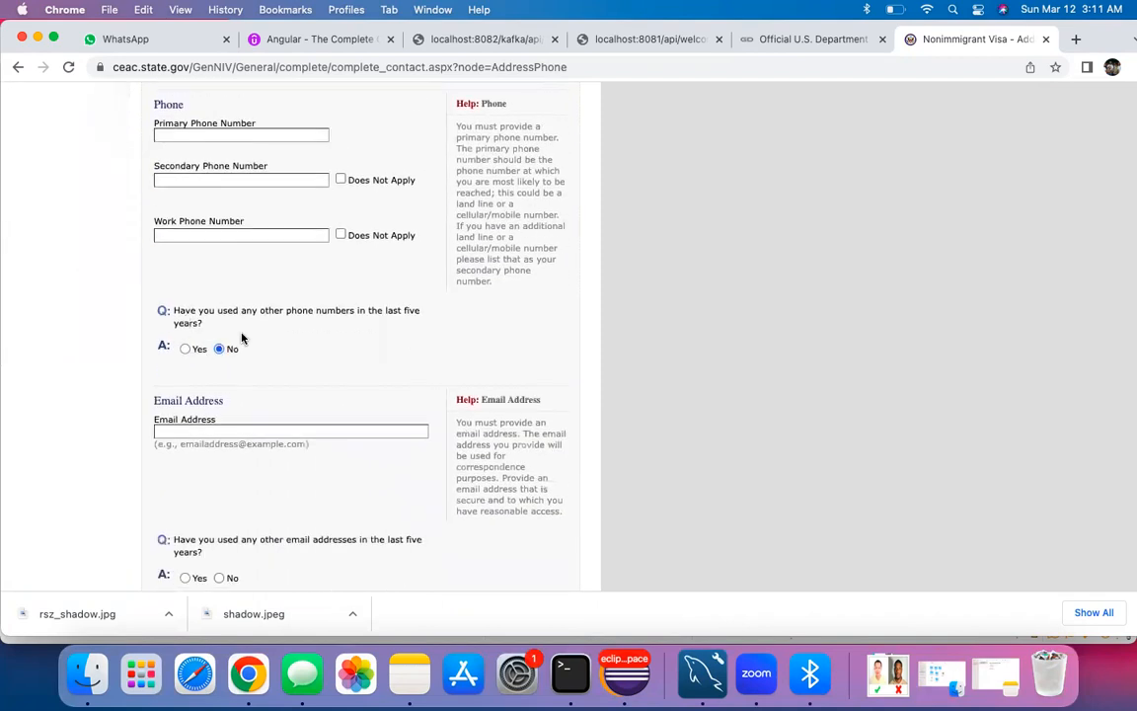
pyautogui.scroll(-1, 246, 355)
pyautogui.scroll(3, 247, 357)
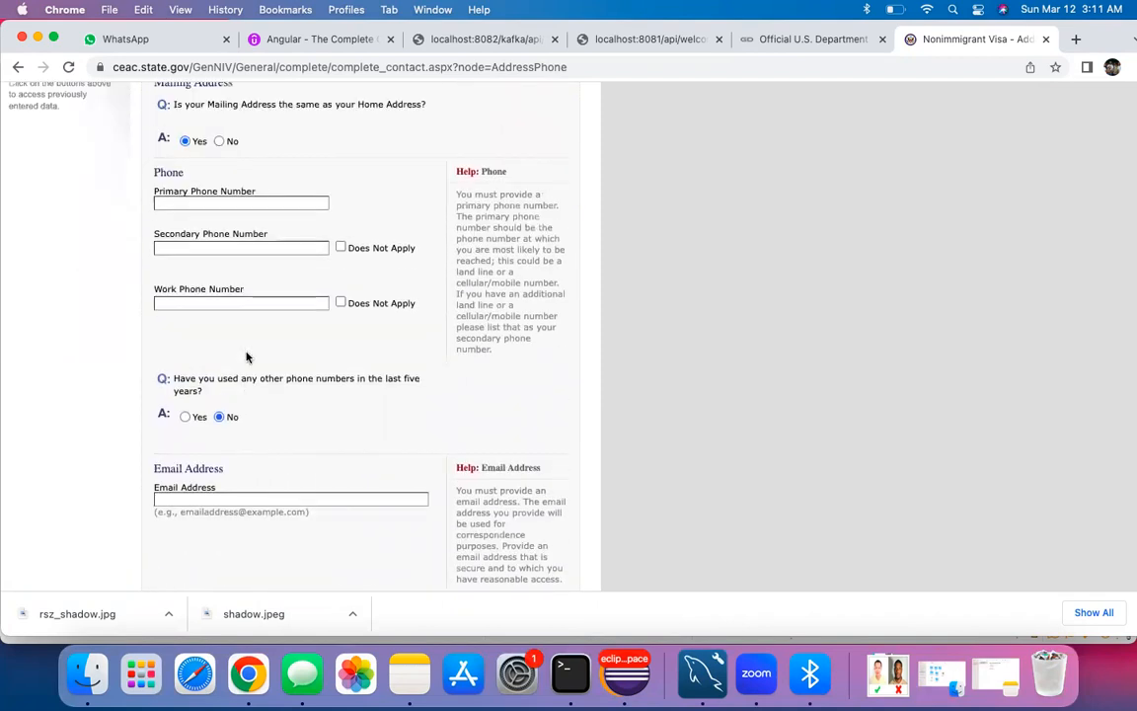
pyautogui.click(341, 248)
pyautogui.click(340, 302)
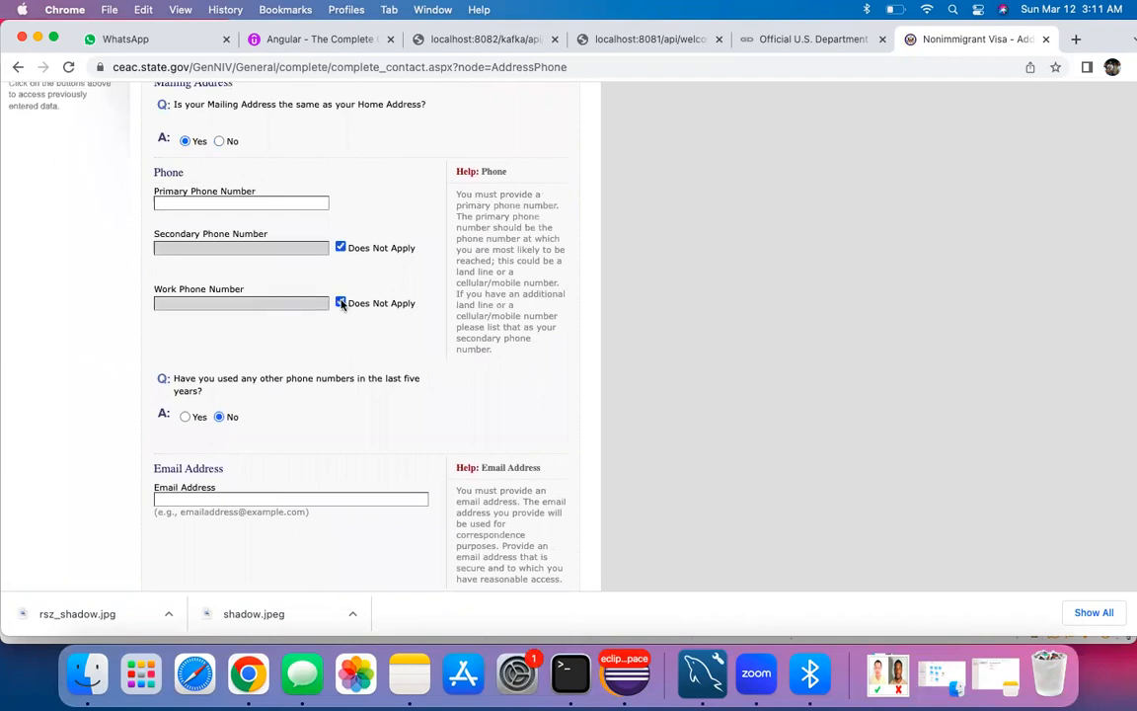
pyautogui.click(259, 204)
pyautogui.write('647326326')
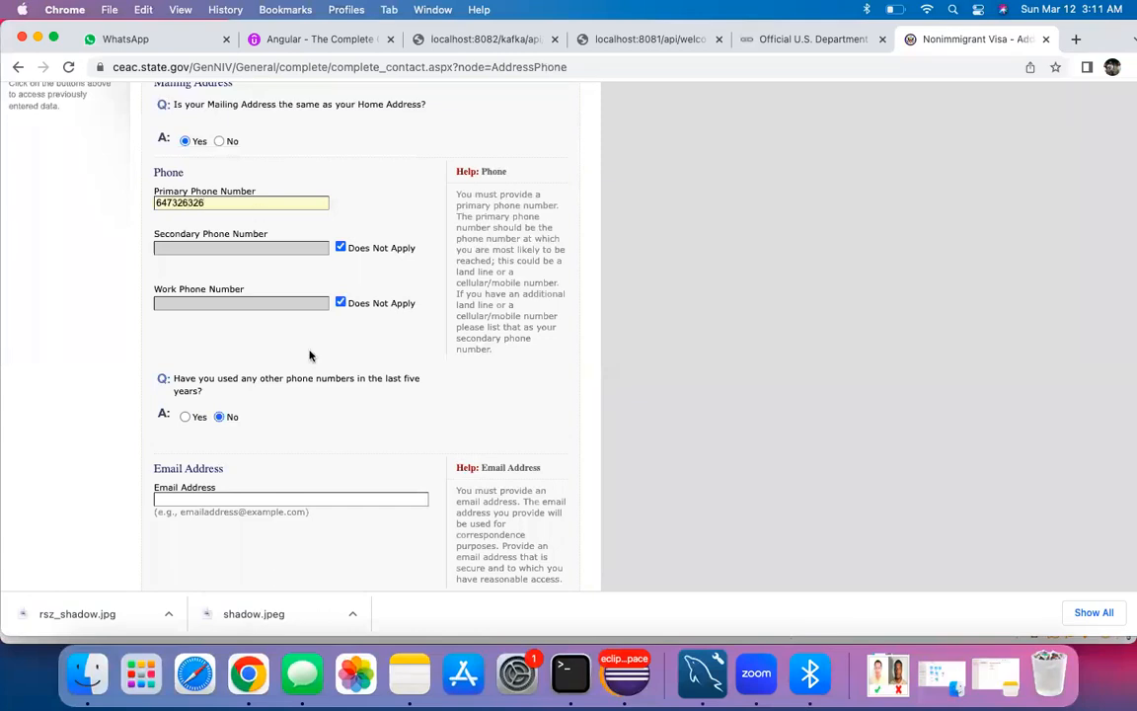
# Step: Enter the applicant's e-mail address and answer No to other email addresses used
pyautogui.scroll(-5, 310, 356)
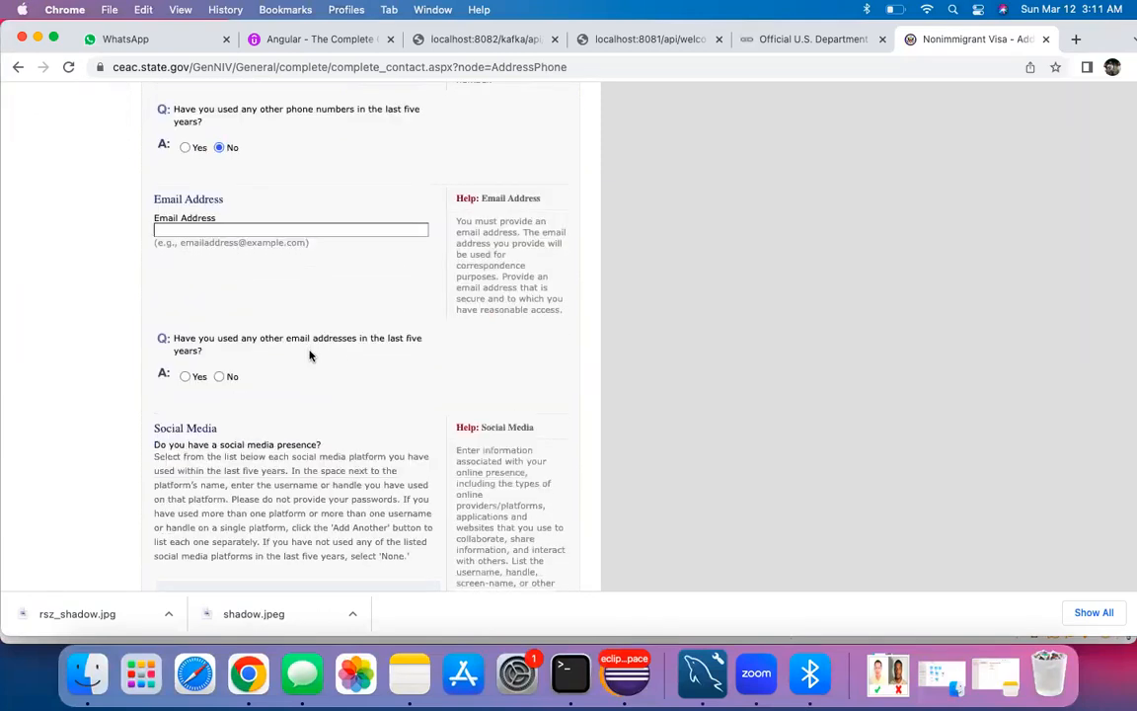
pyautogui.scroll(8, 310, 355)
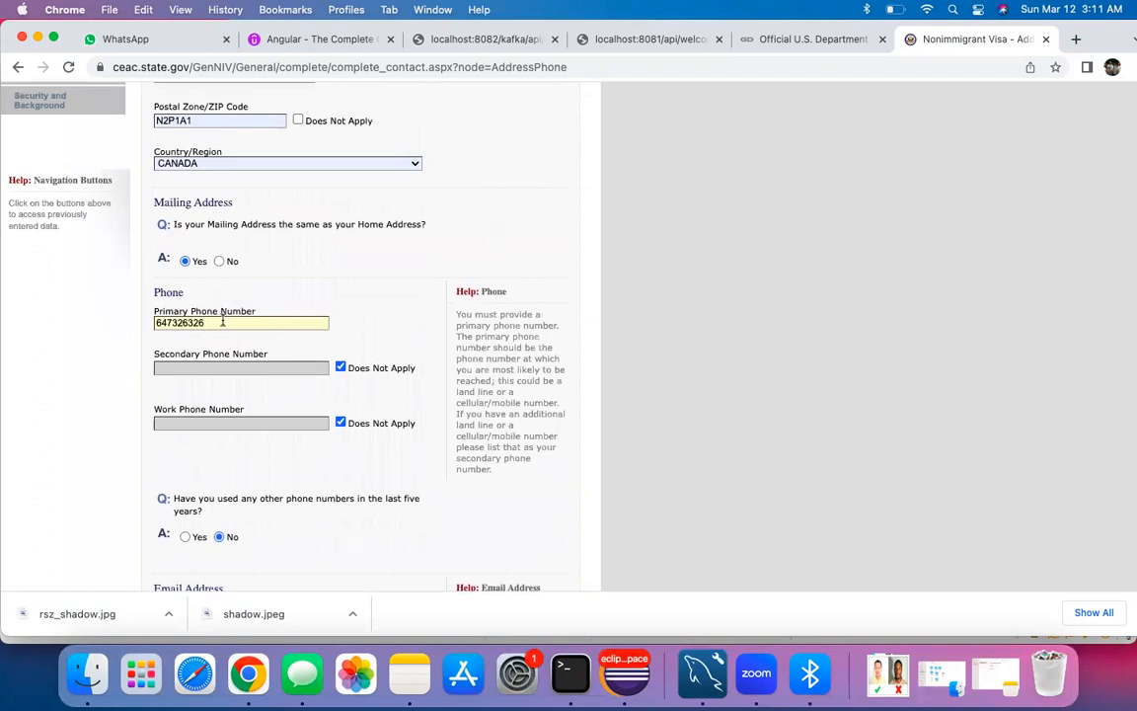
pyautogui.scroll(-7, 195, 361)
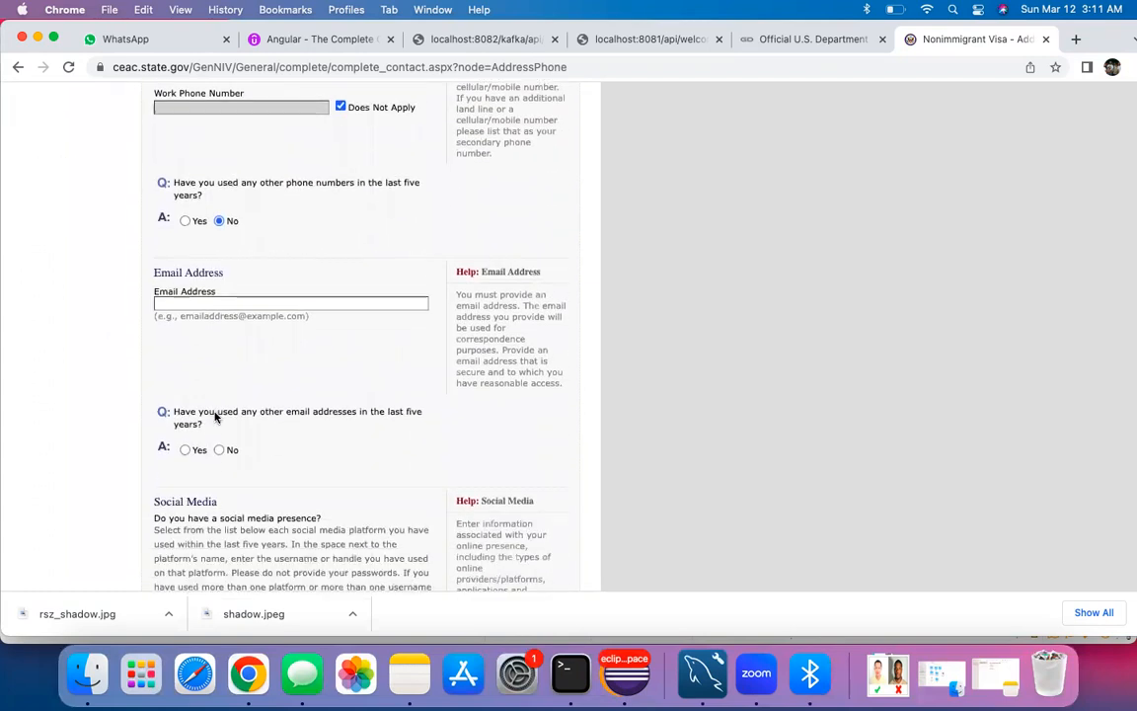
pyautogui.click(188, 259)
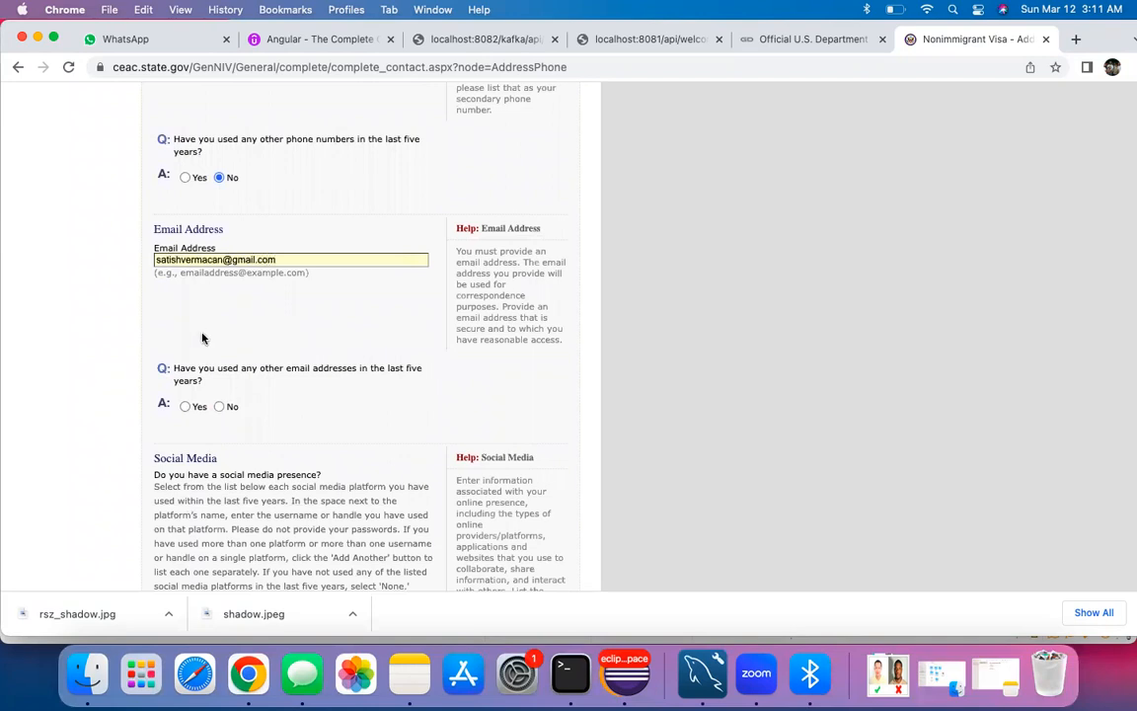
pyautogui.scroll(-3, 203, 335)
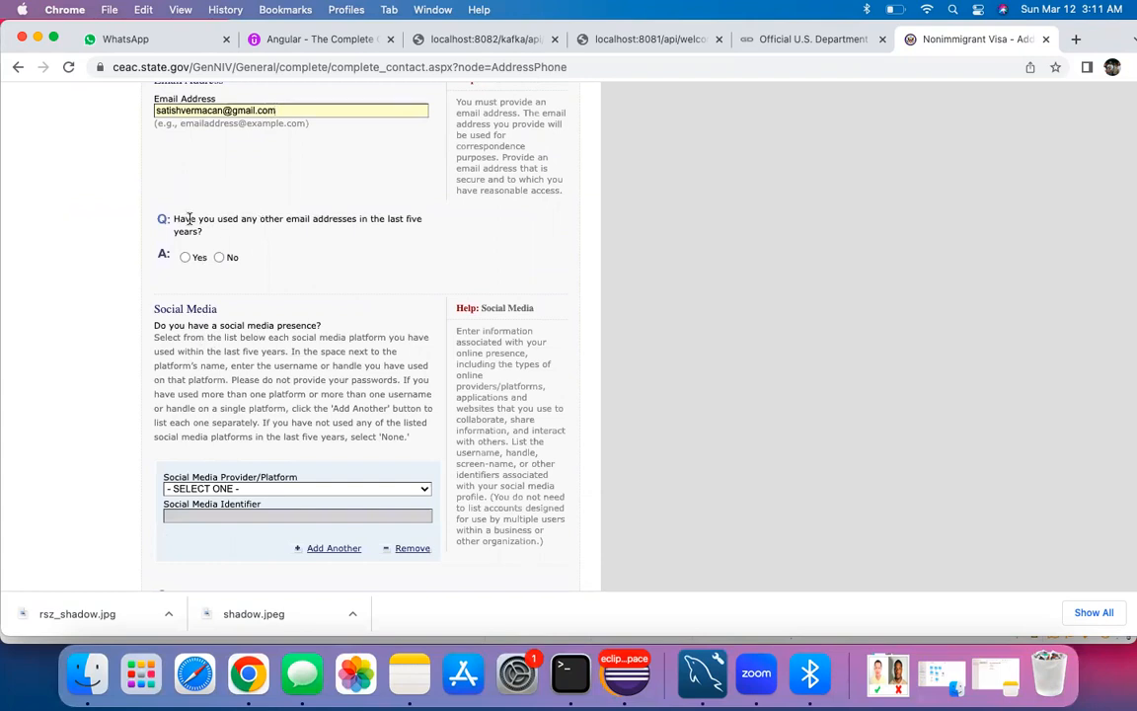
pyautogui.click(219, 258)
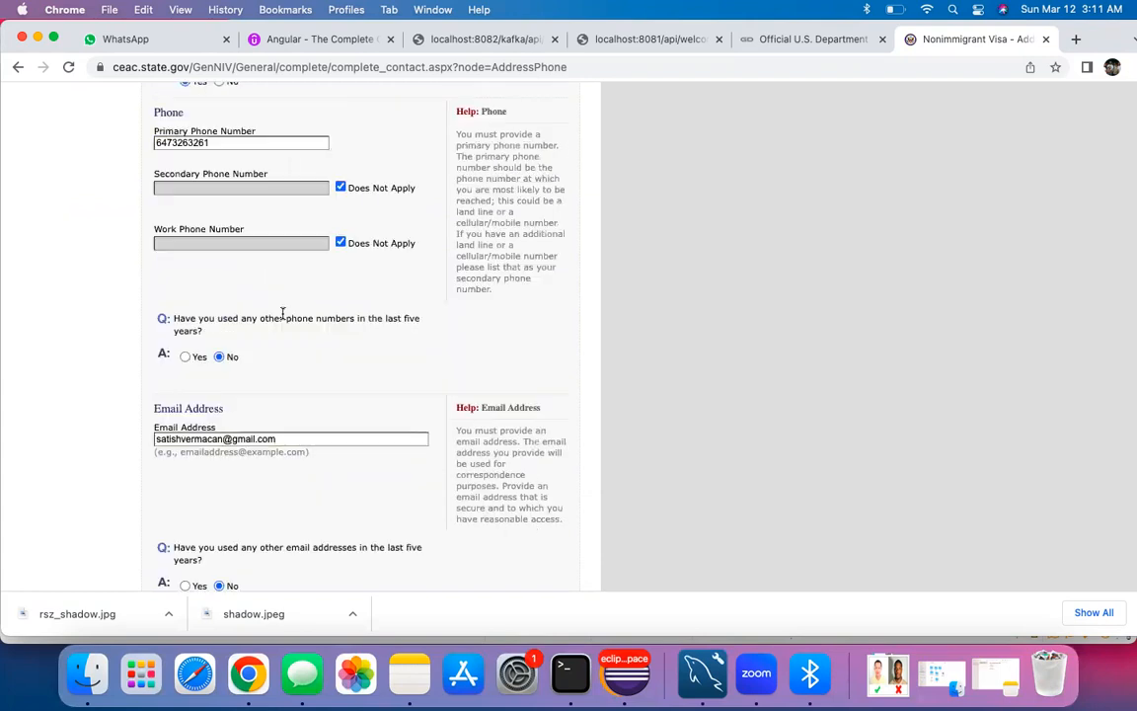
pyautogui.scroll(-3, 282, 312)
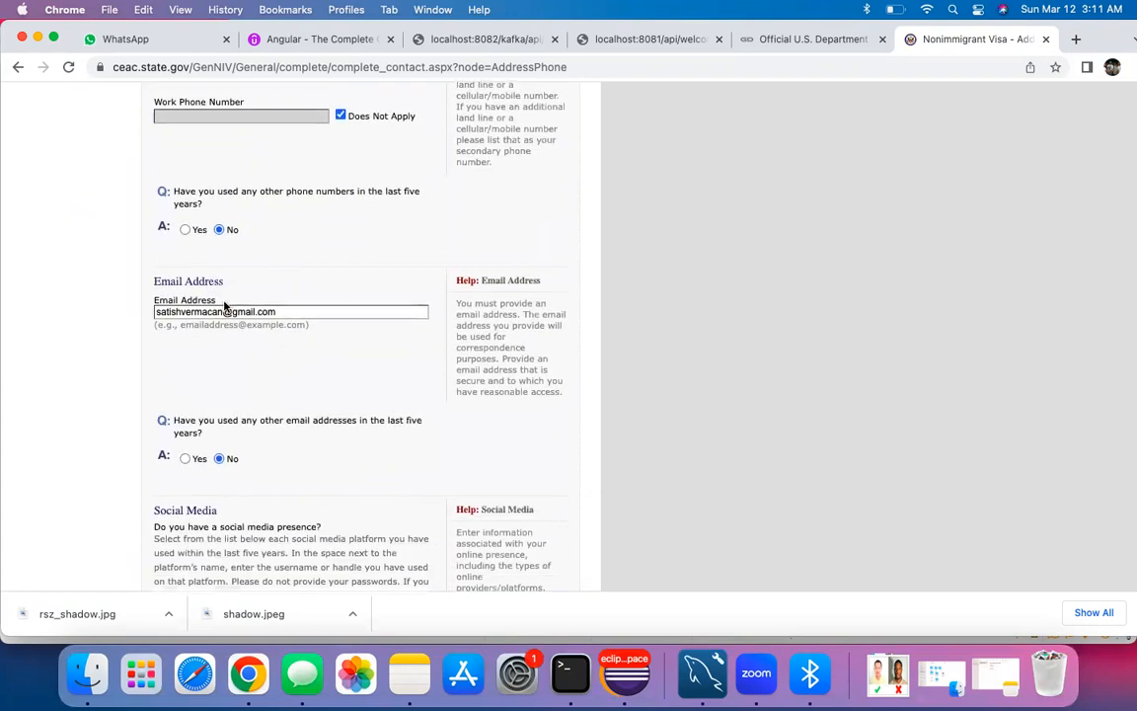
pyautogui.scroll(-2, 240, 403)
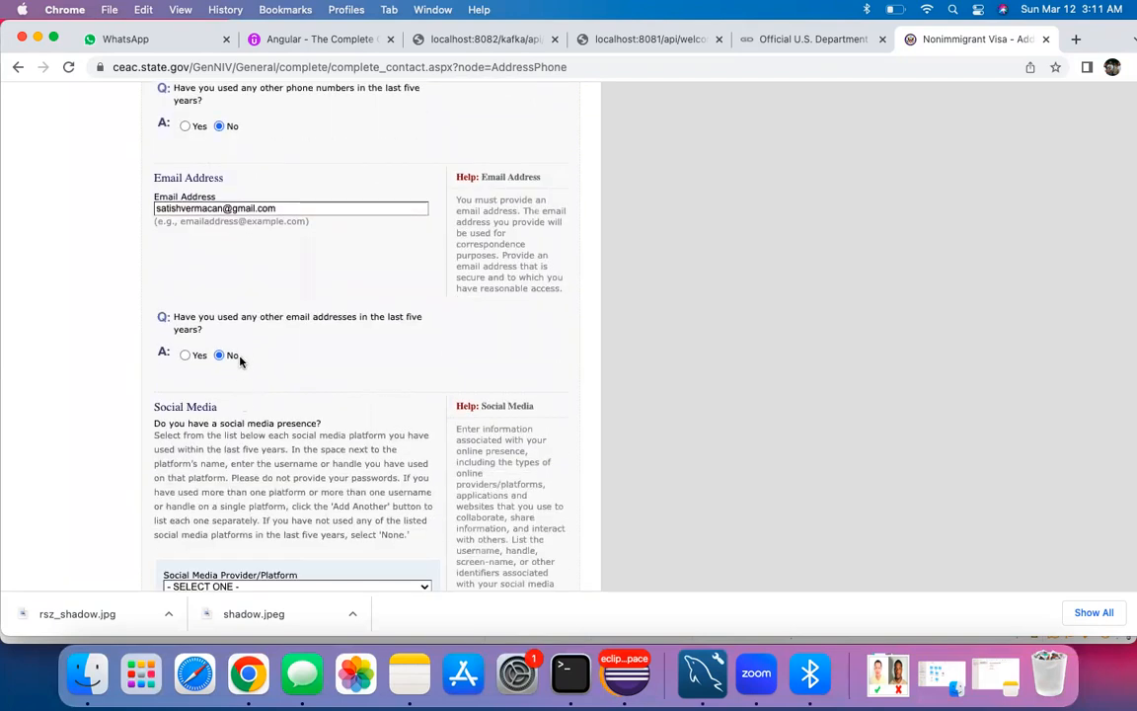
pyautogui.scroll(-5, 252, 393)
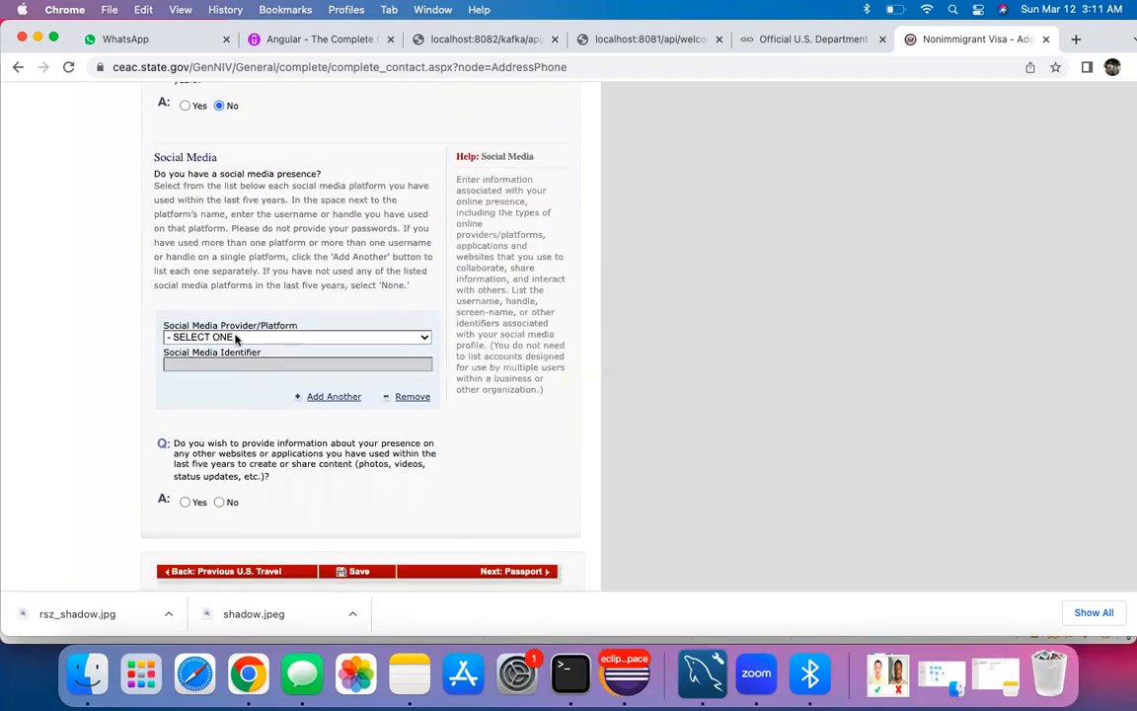
# Step: Add FACEBOOK as the social media provider with the applicant's handle as identifier
pyautogui.click(235, 338)
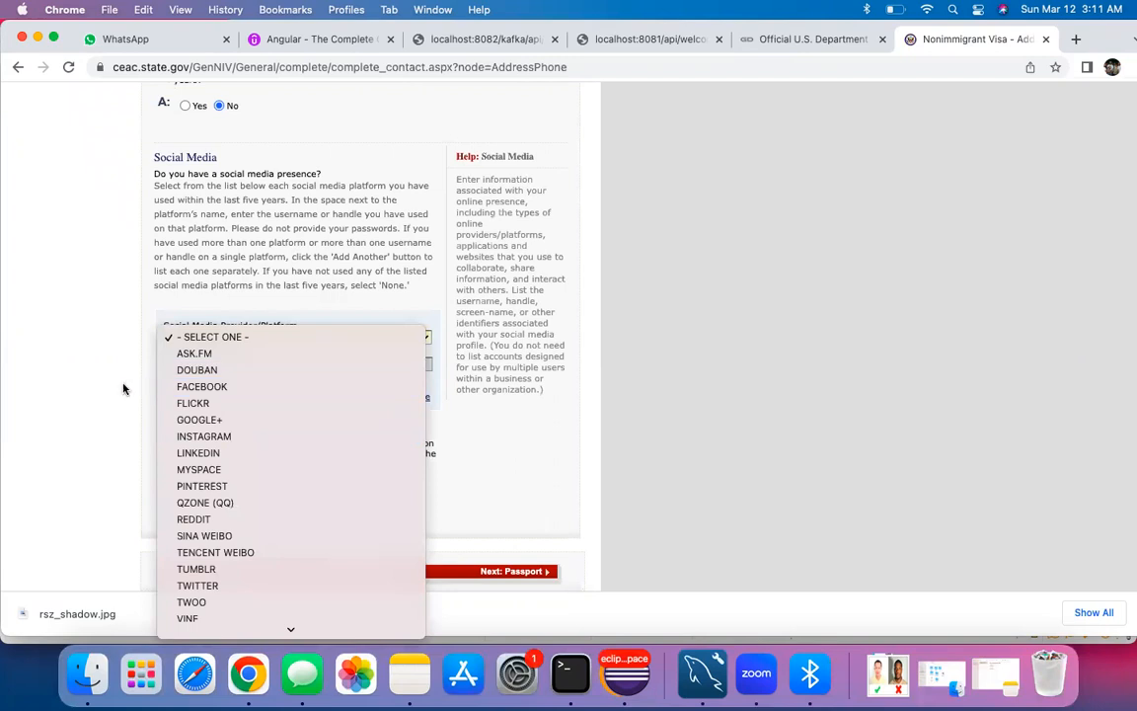
pyautogui.click(123, 388)
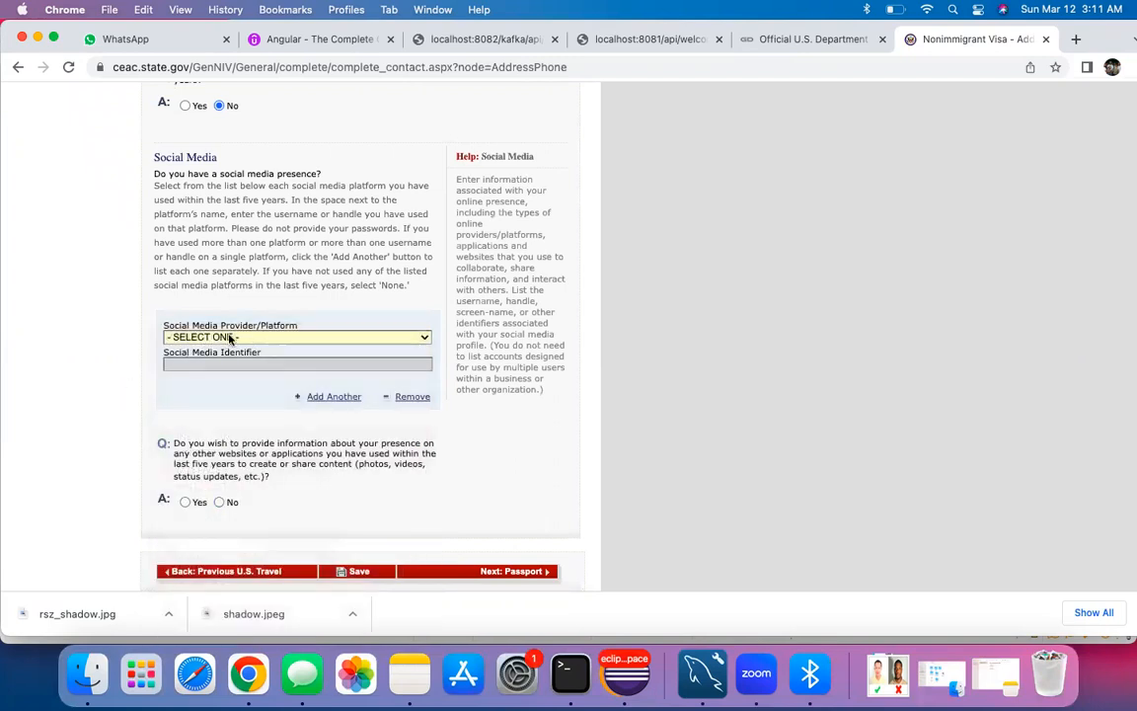
pyautogui.click(230, 339)
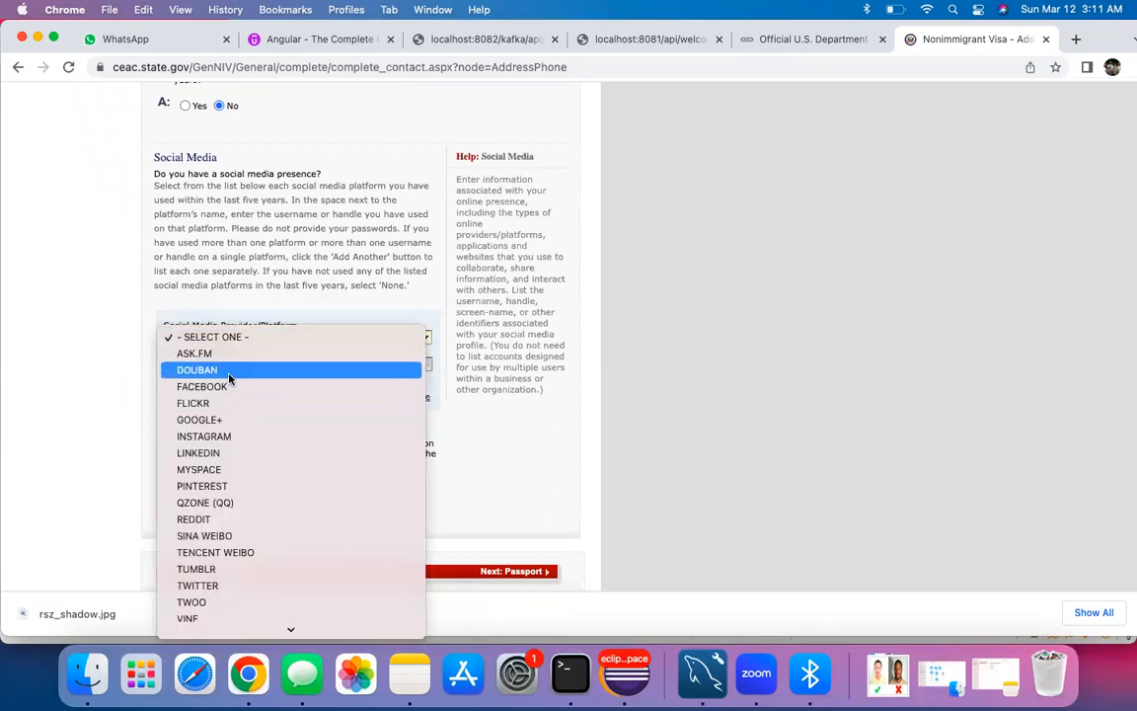
pyautogui.click(203, 386)
pyautogui.scroll(5, 211, 378)
pyautogui.scroll(-2, 191, 458)
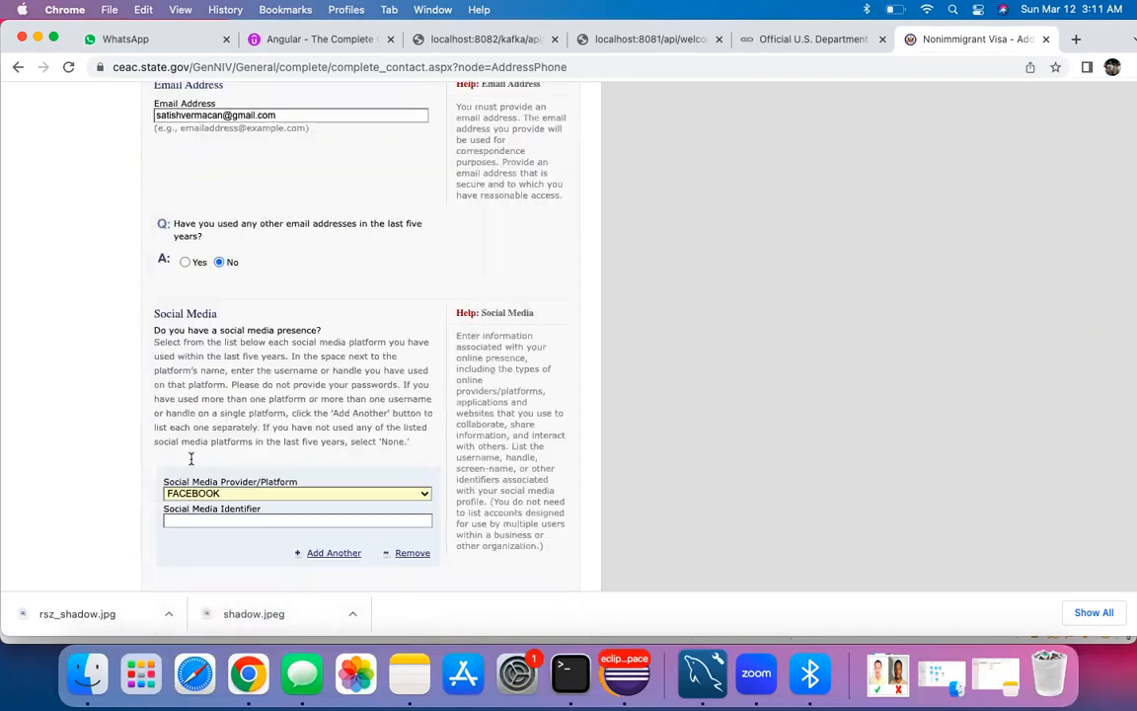
pyautogui.scroll(-2, 192, 458)
pyautogui.click(201, 433)
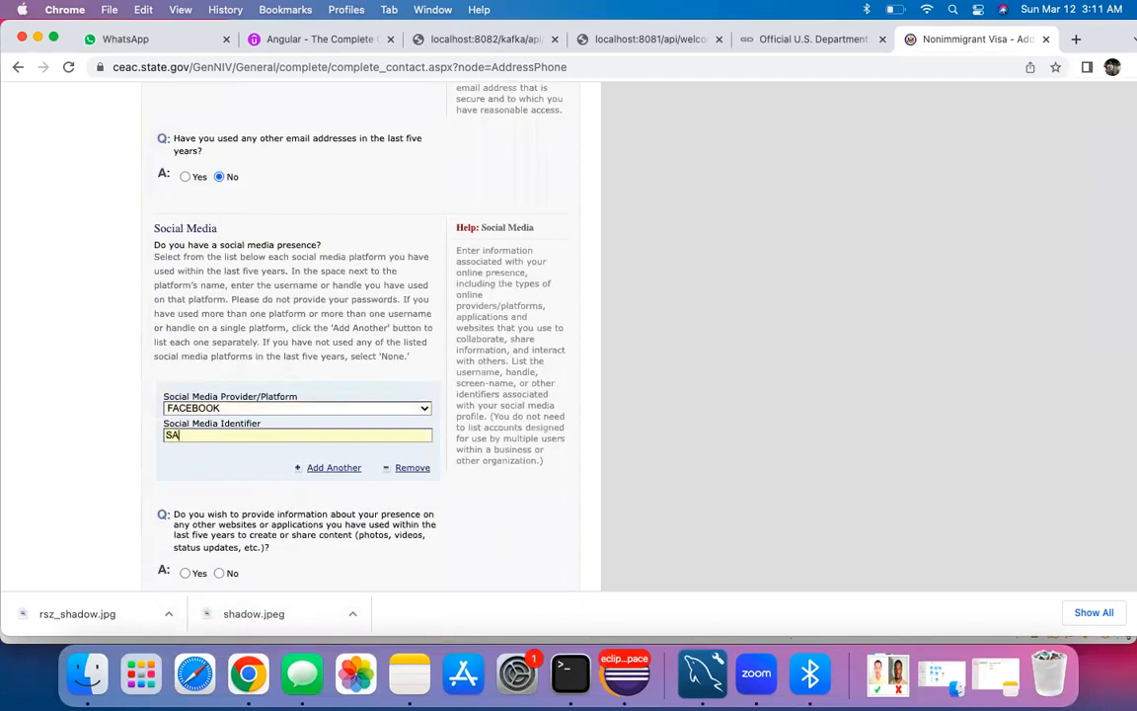
pyautogui.click(253, 488)
# Step: Answer No to other online presence and save the page to continue to Passport
pyautogui.scroll(-3, 254, 444)
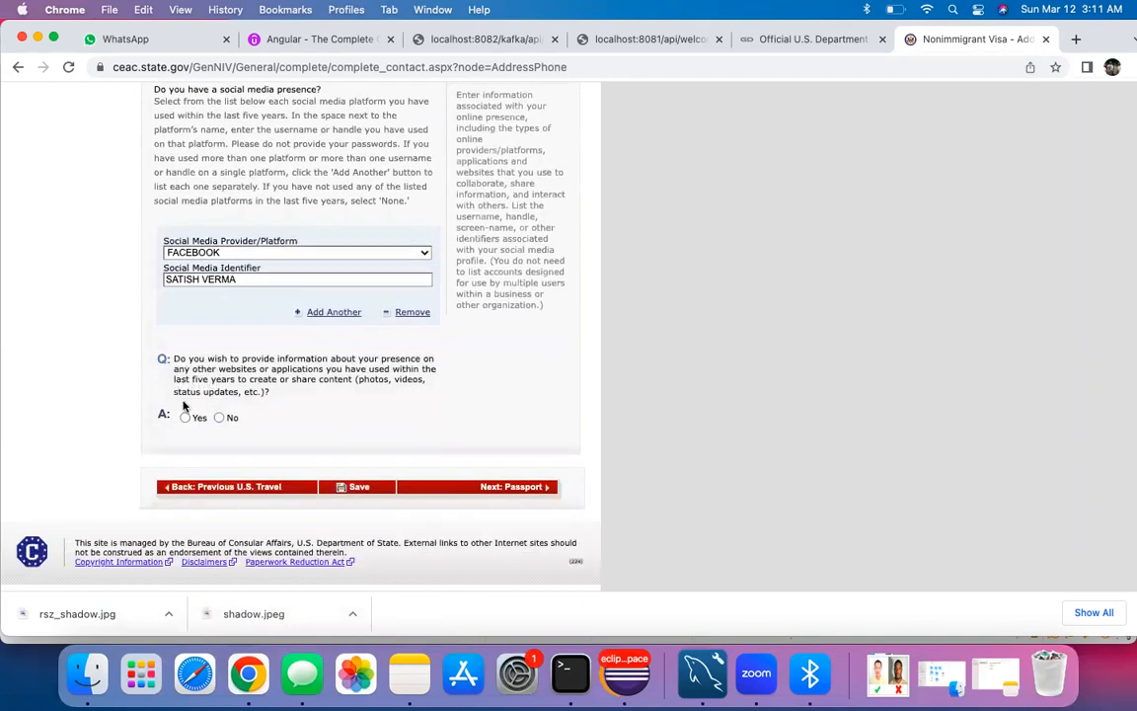
pyautogui.scroll(-1, 182, 405)
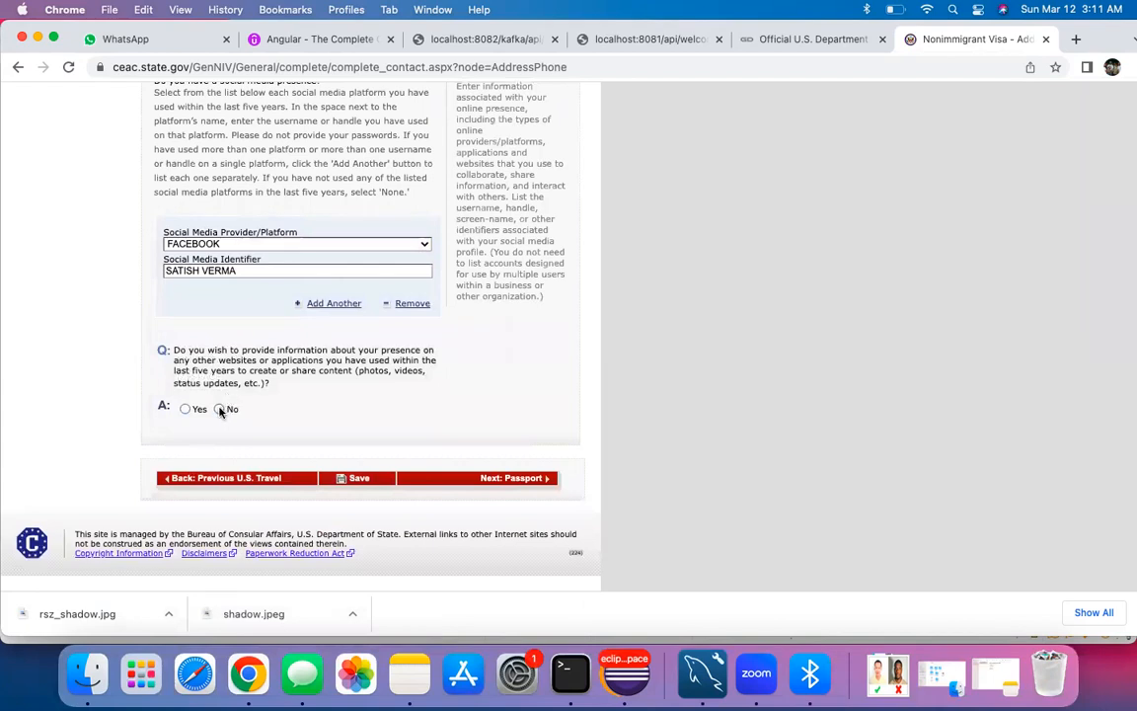
pyautogui.click(220, 410)
pyautogui.click(499, 477)
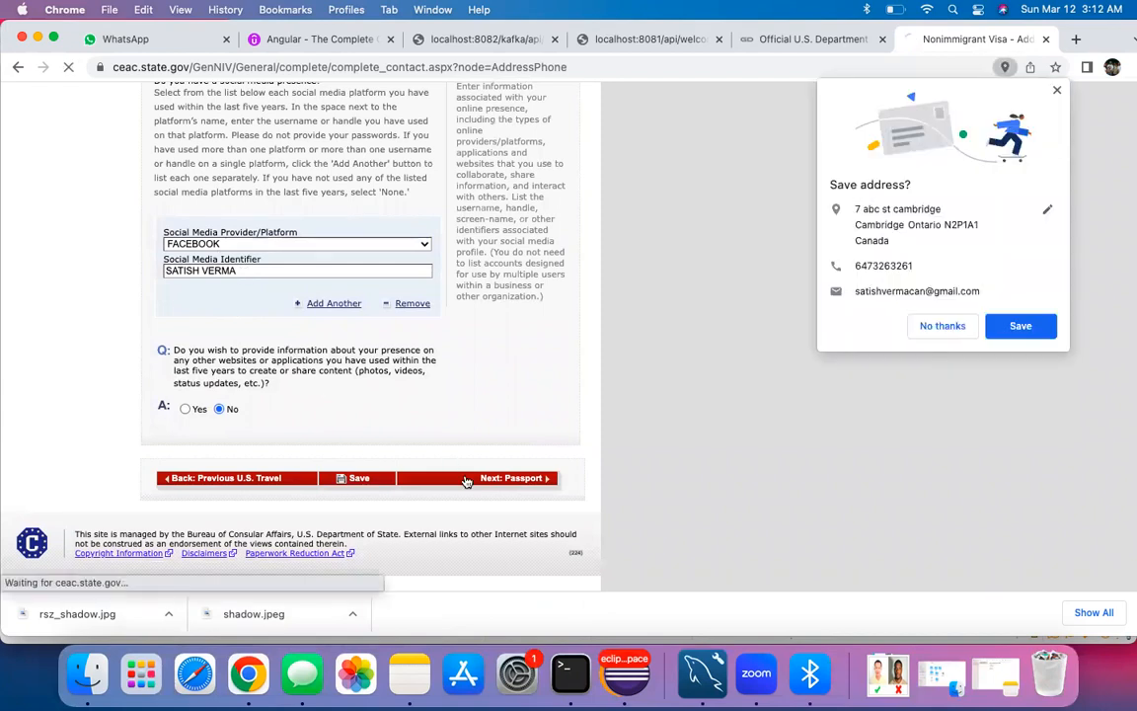
# Step: Decline the browser's save-address prompt, choose REGULAR document type and enter the passport number
pyautogui.click(941, 326)
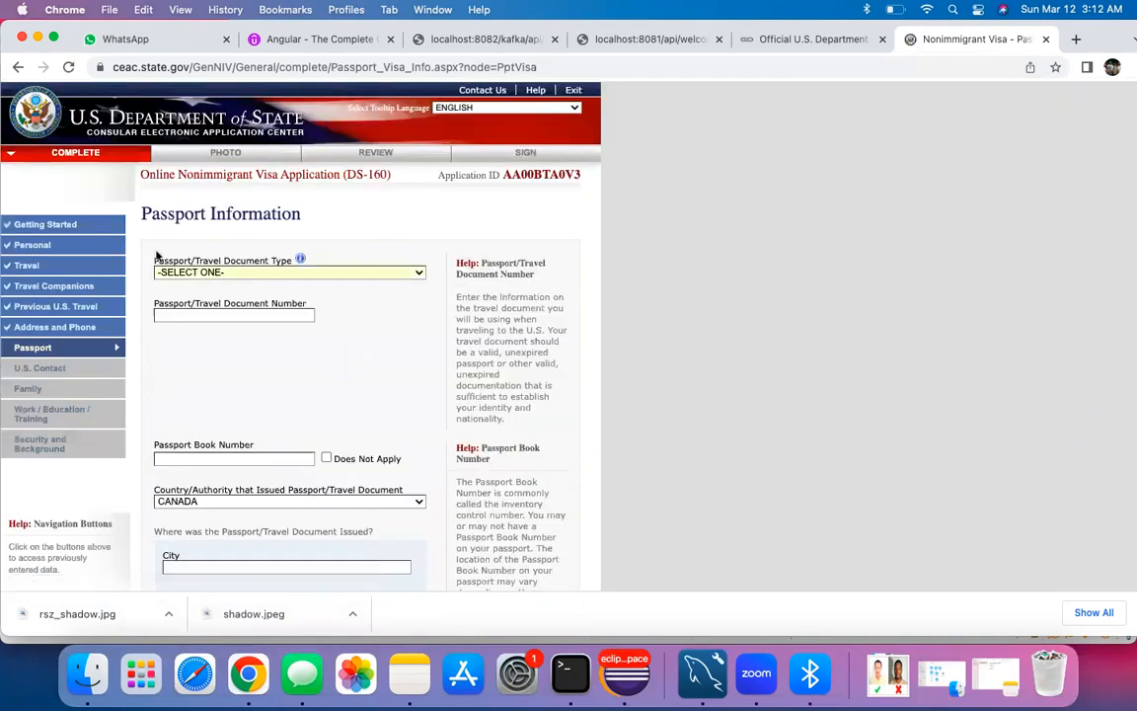
pyautogui.click(208, 272)
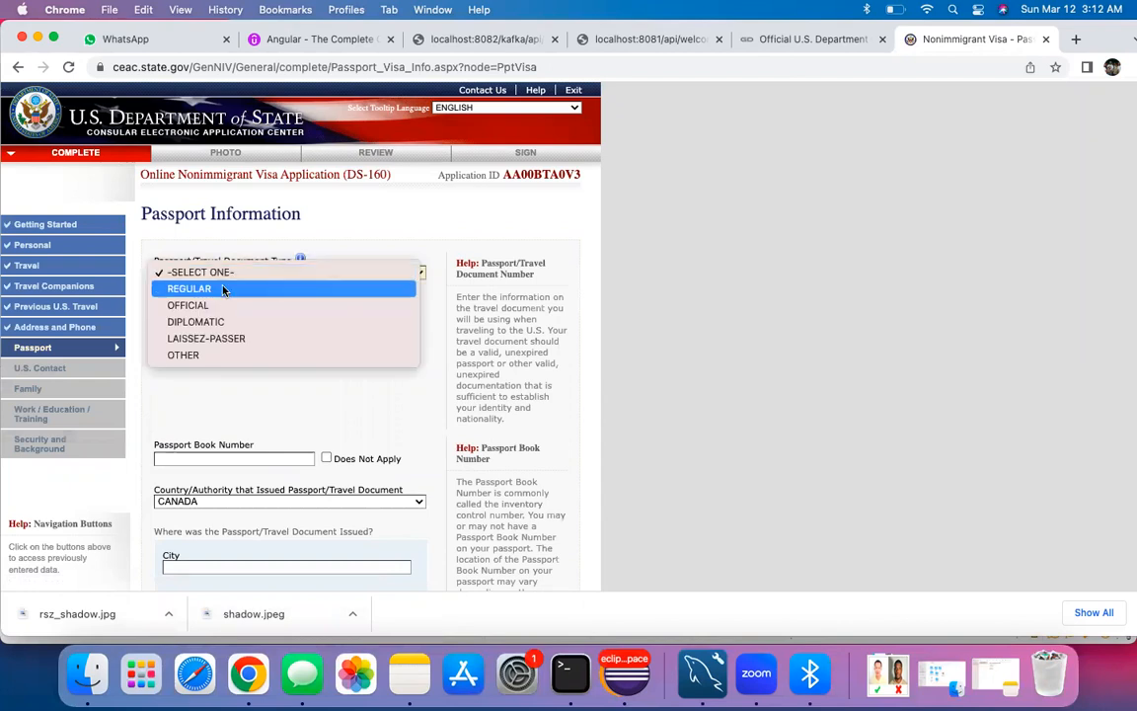
pyautogui.click(217, 293)
pyautogui.click(218, 316)
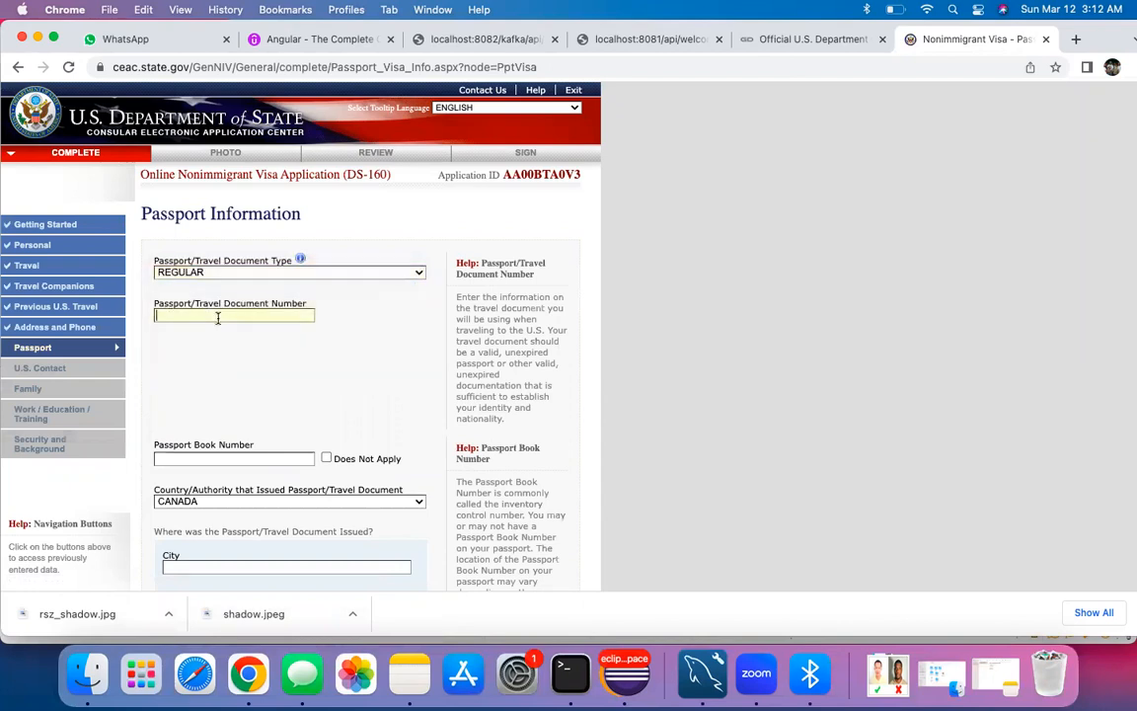
pyautogui.write('V123123')
# Step: Mark the passport book number Does Not Apply and keep CANADA as the issuing country
pyautogui.scroll(-3, 191, 347)
pyautogui.click(186, 377)
pyautogui.click(326, 378)
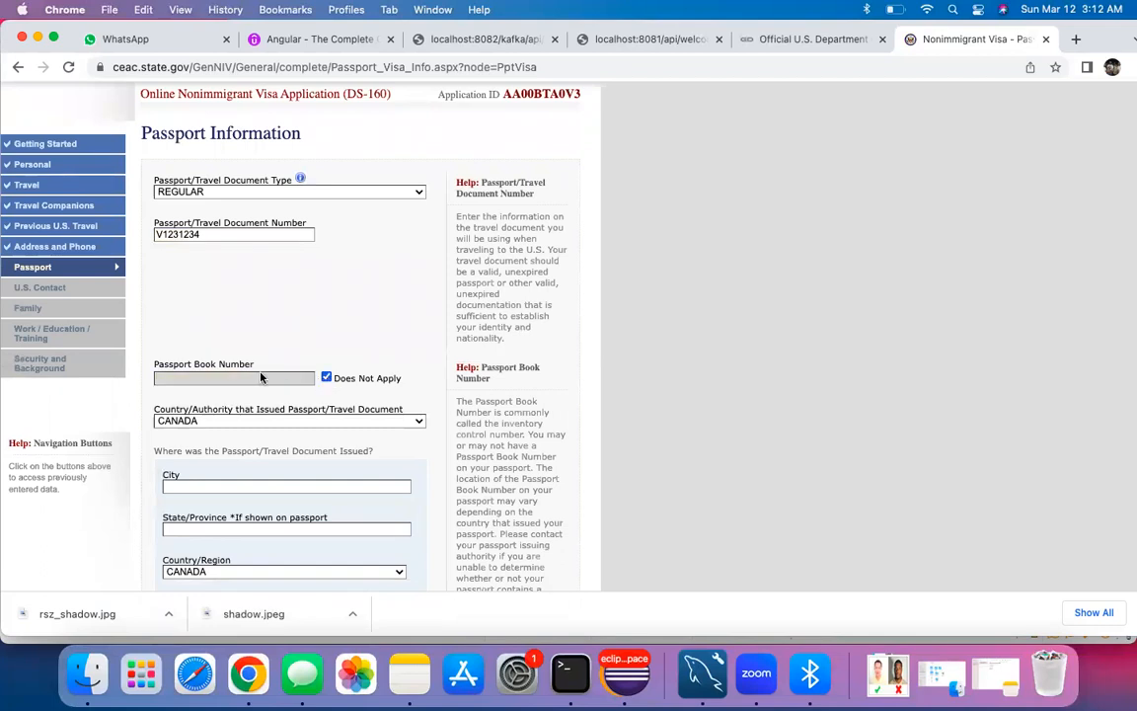
pyautogui.scroll(-3, 261, 377)
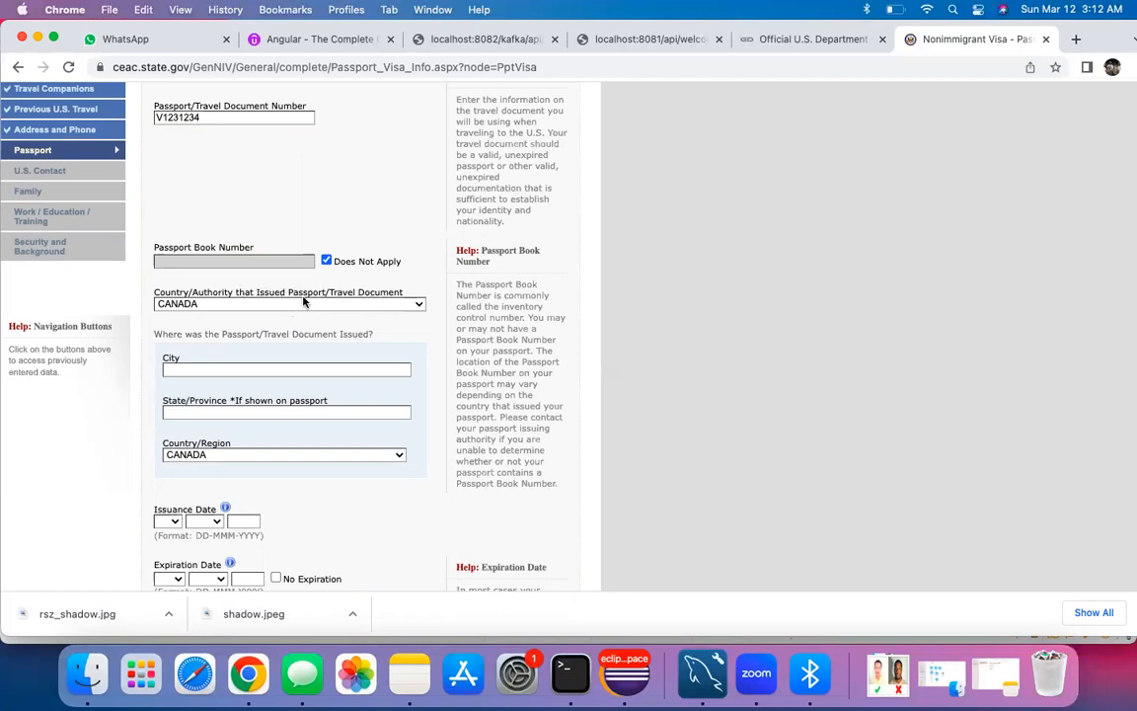
pyautogui.click(250, 304)
pyautogui.click(241, 304)
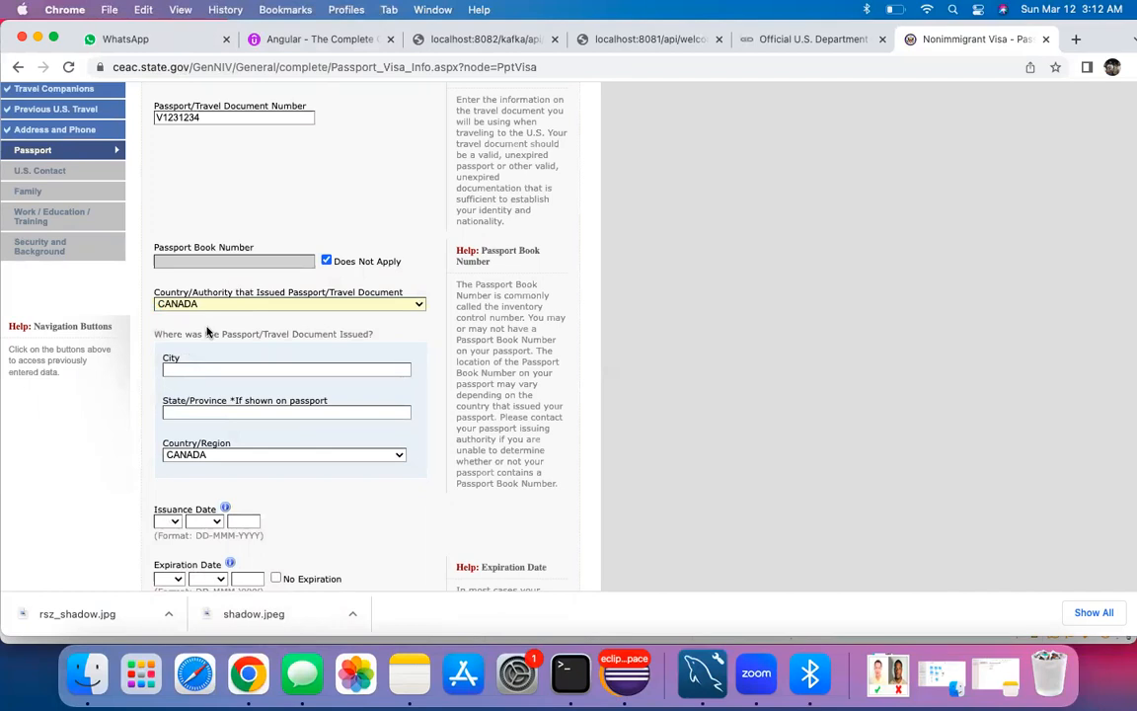
pyautogui.scroll(1, 207, 332)
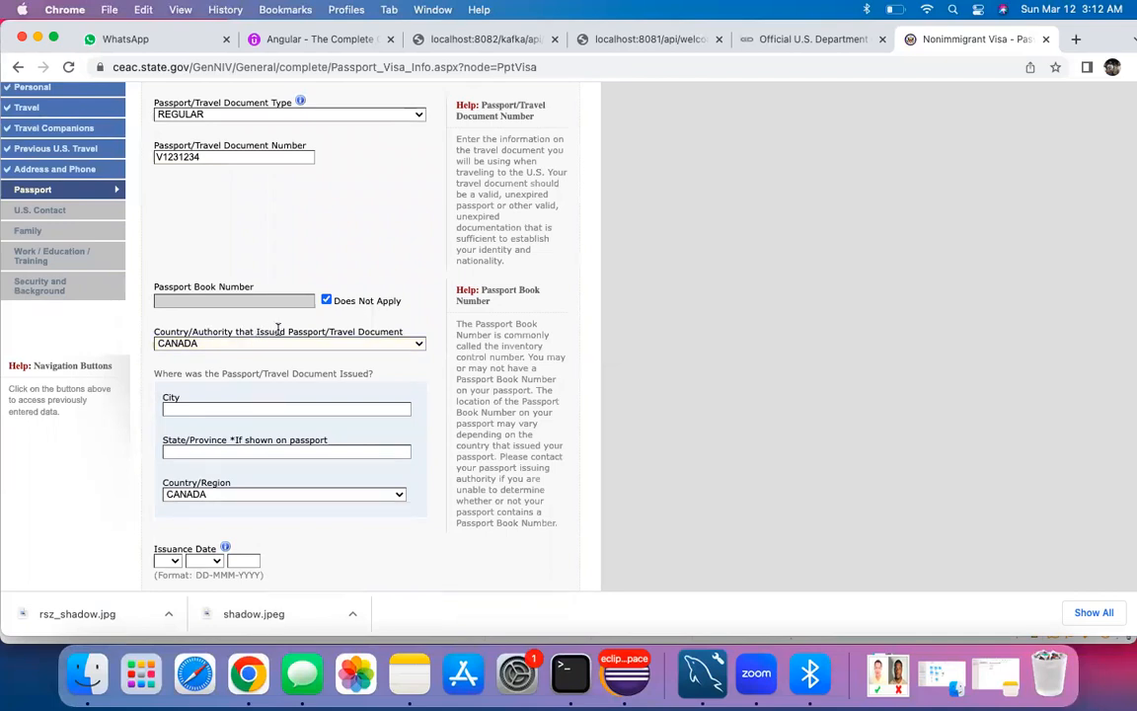
pyautogui.tripleClick(269, 332)
pyautogui.click(262, 355)
# Step: Confirm CANADA as issuer and enter TORONTO as city and ON as province of issue
pyautogui.click(262, 344)
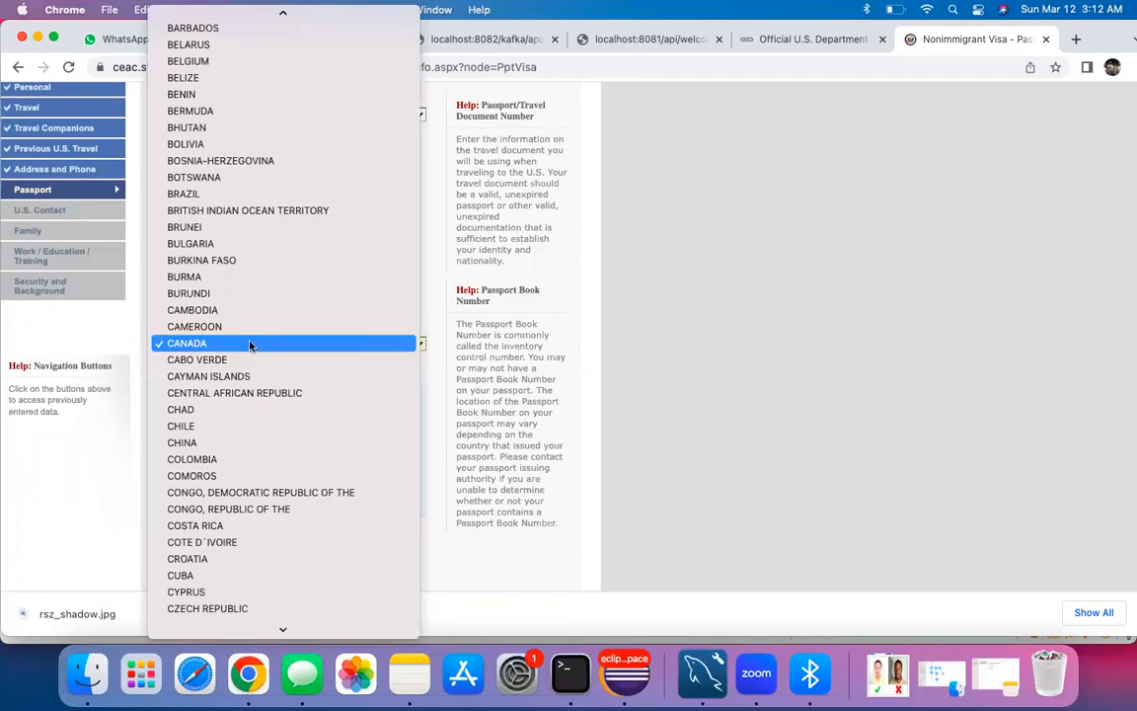
pyautogui.click(249, 345)
pyautogui.scroll(-3, 177, 324)
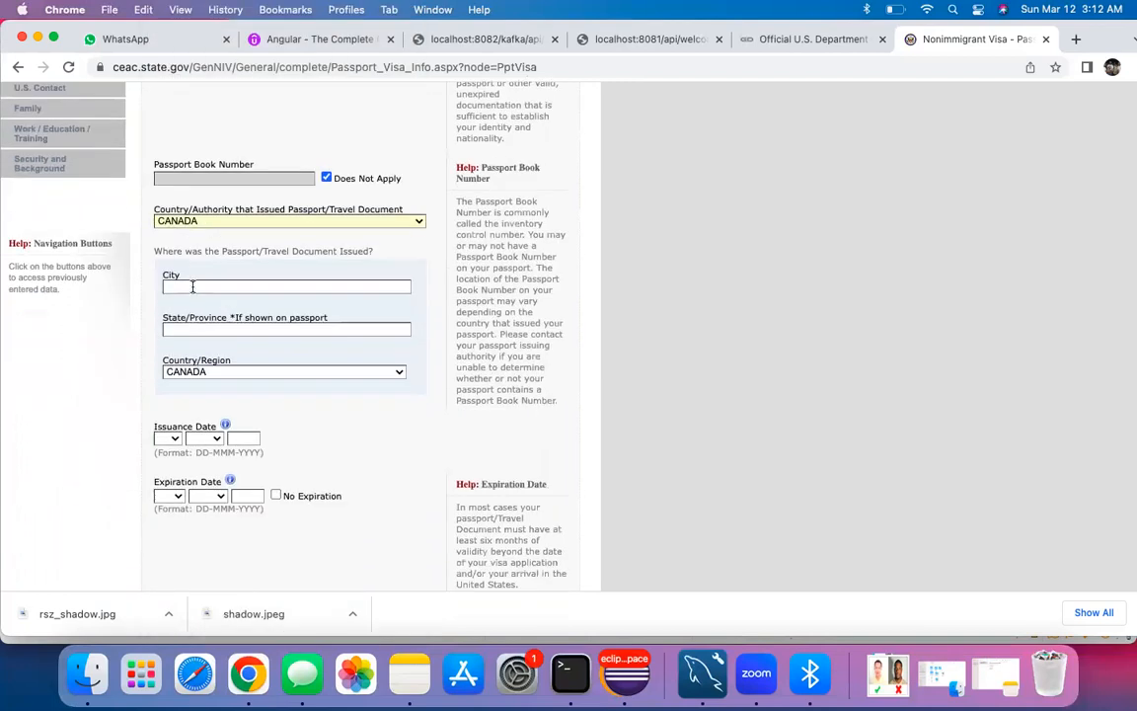
pyautogui.click(192, 286)
pyautogui.write('TORONTO')
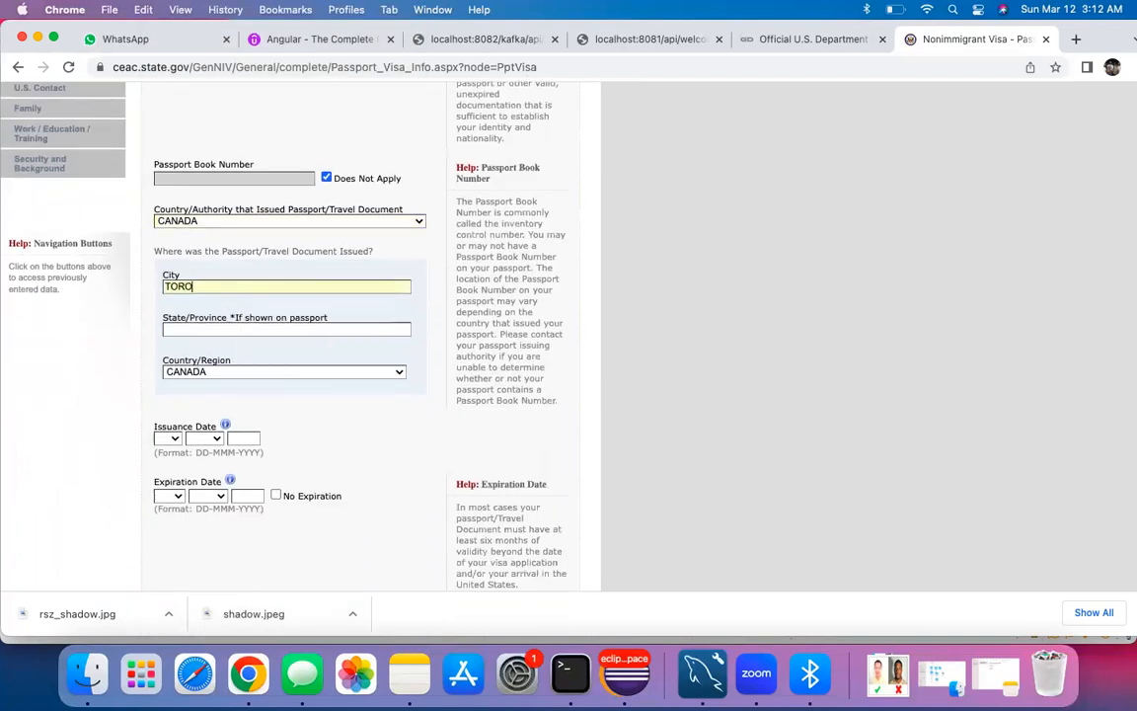
pyautogui.click(241, 329)
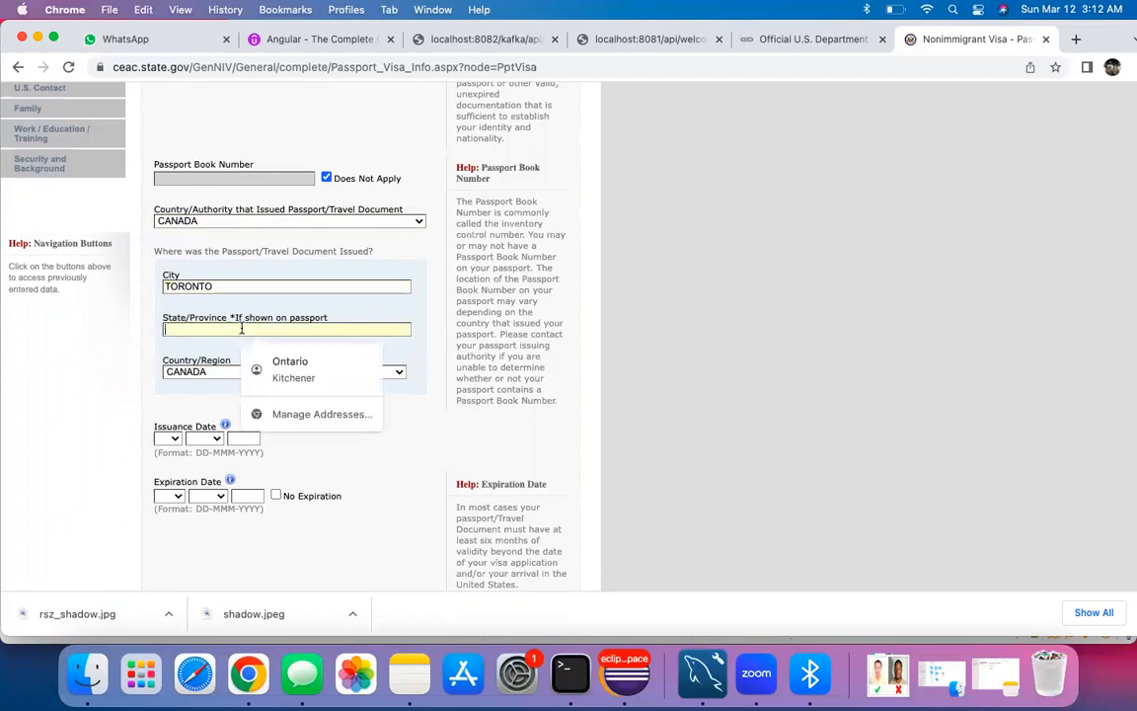
pyautogui.write('ON')
pyautogui.click(153, 345)
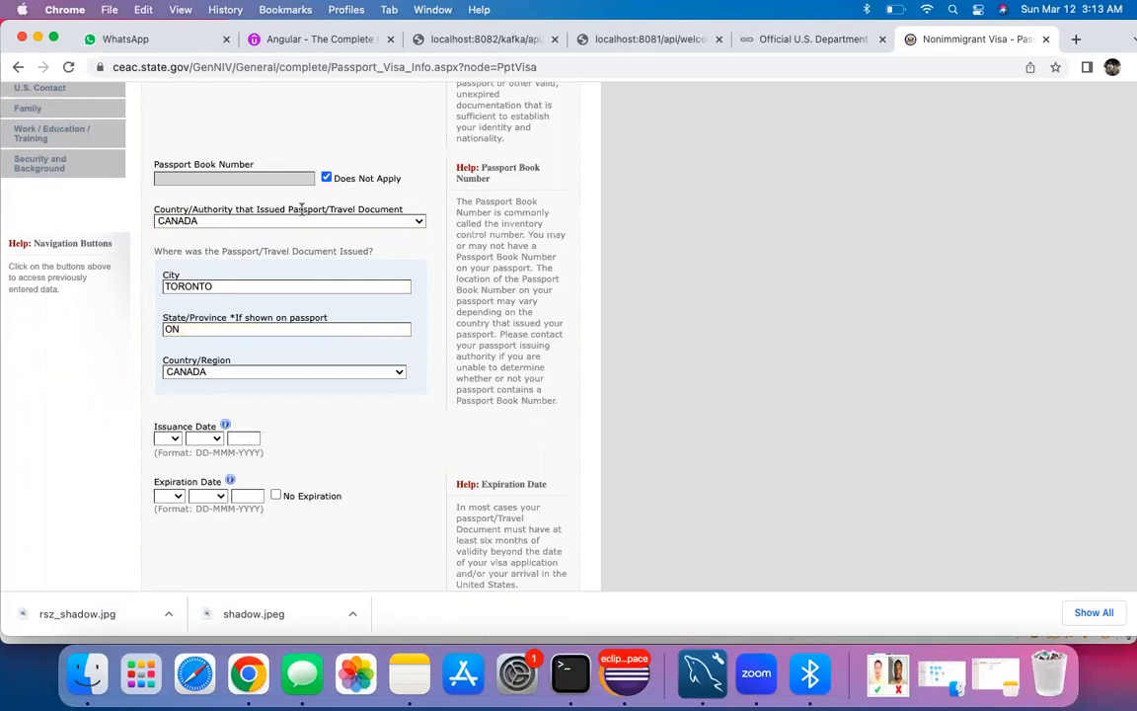
pyautogui.click(191, 221)
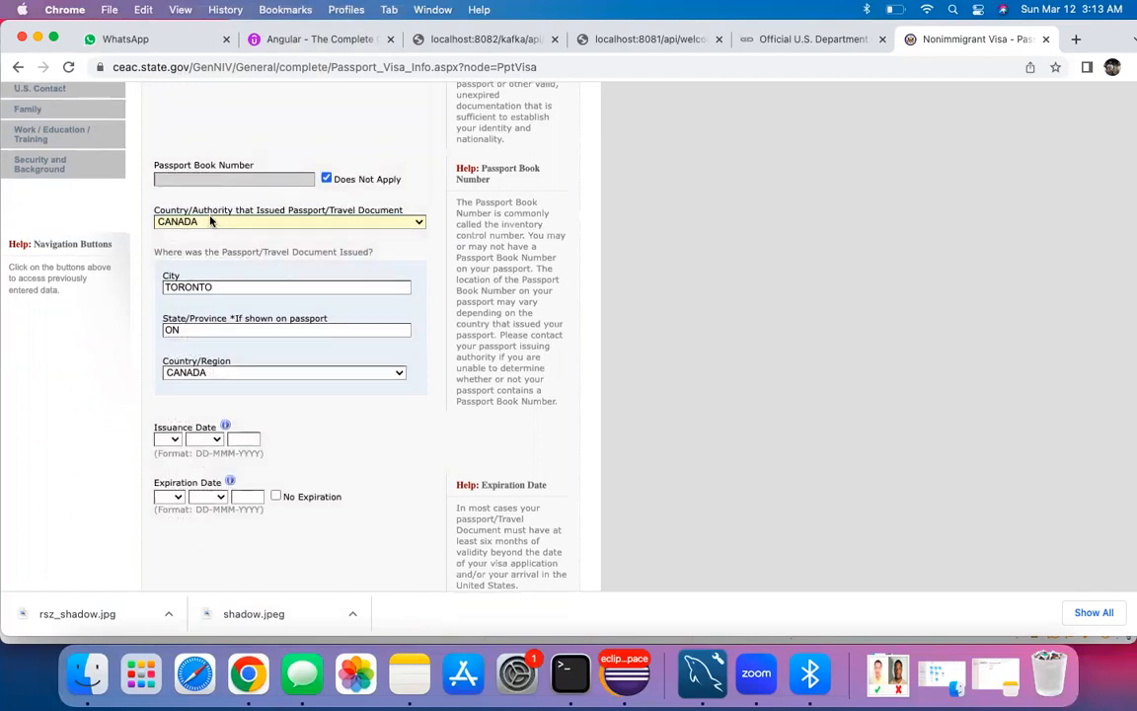
pyautogui.scroll(4, 210, 221)
pyautogui.scroll(-5, 210, 221)
pyautogui.scroll(-3, 210, 221)
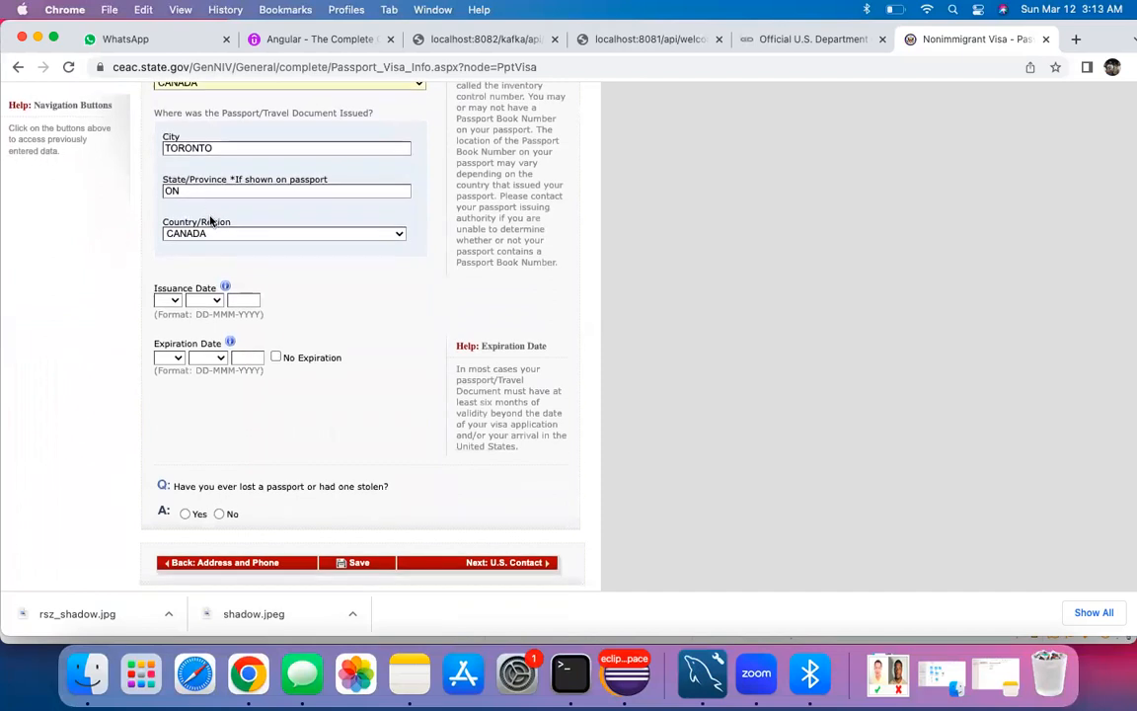
pyautogui.scroll(-3, 200, 175)
pyautogui.scroll(1, 200, 175)
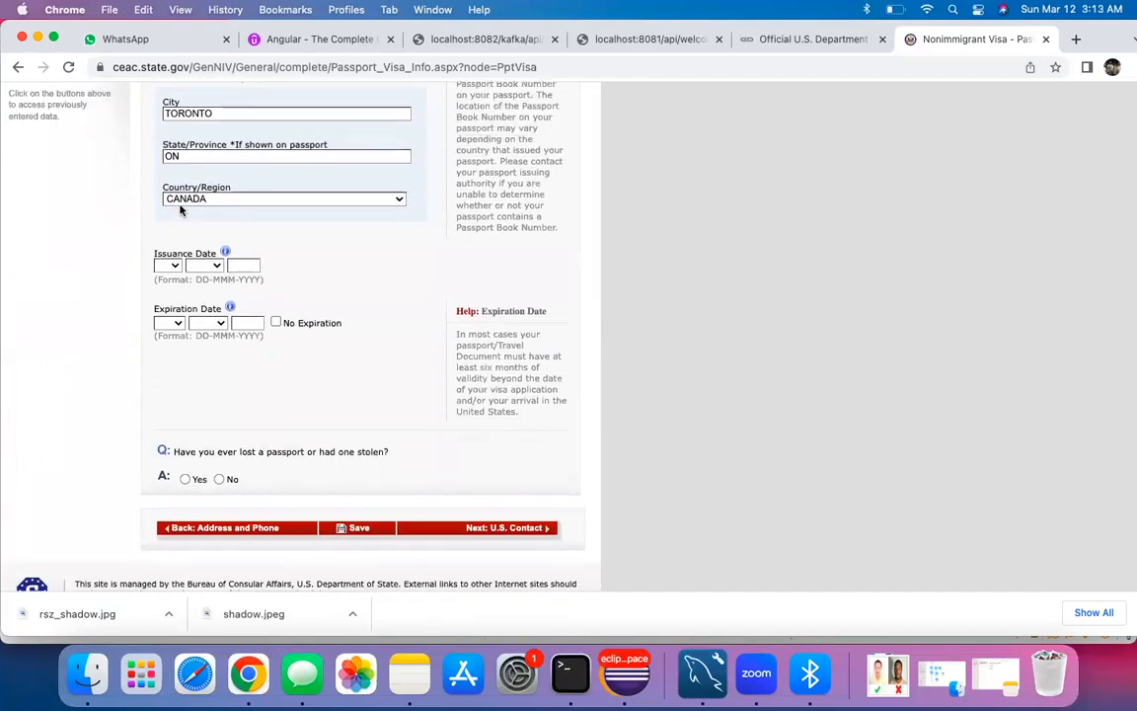
# Step: Set the passport issuance date to 08 AUG 2020
pyautogui.click(174, 266)
pyautogui.click(168, 400)
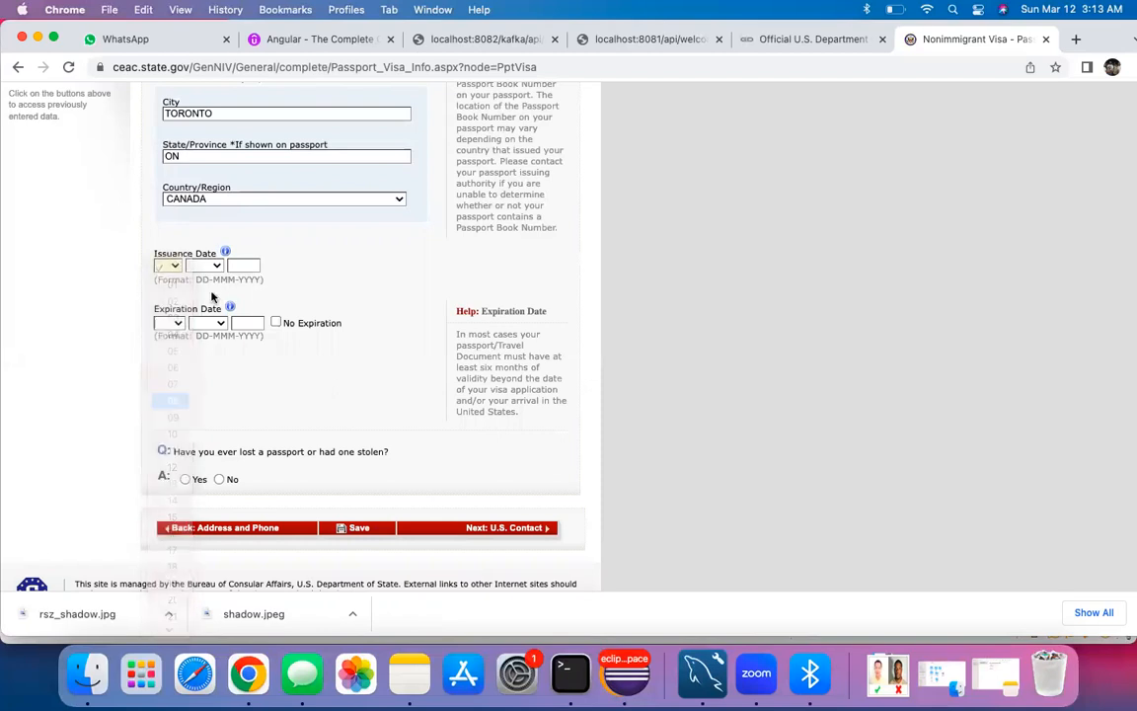
pyautogui.click(204, 266)
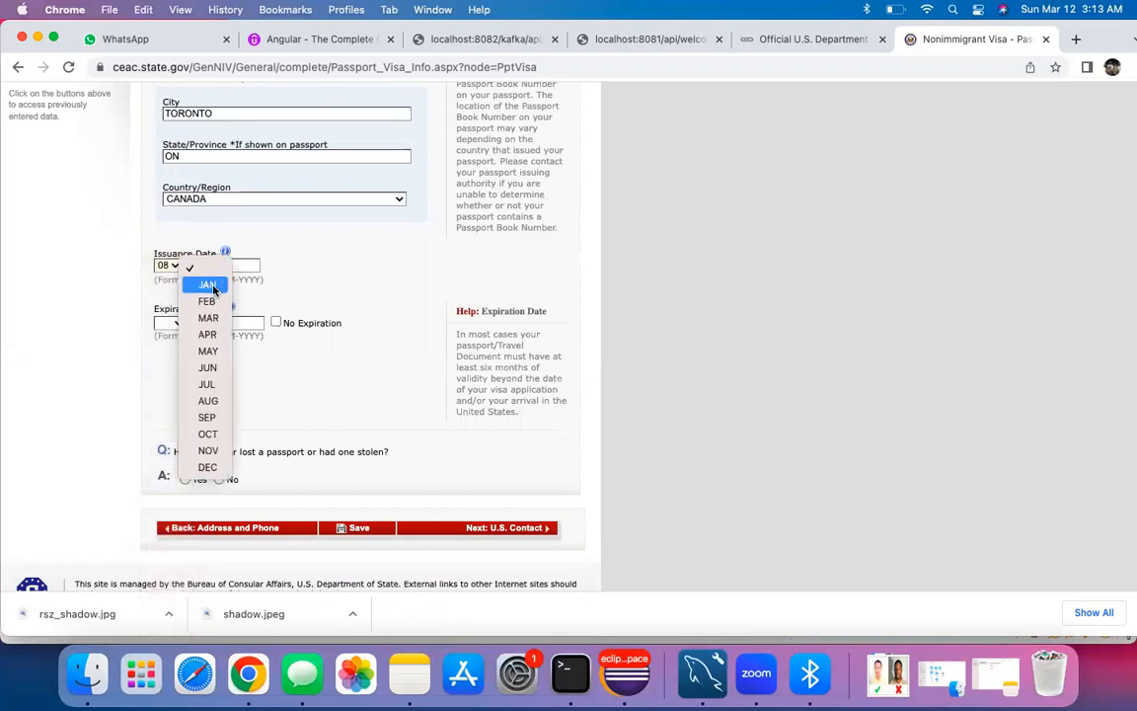
pyautogui.click(208, 400)
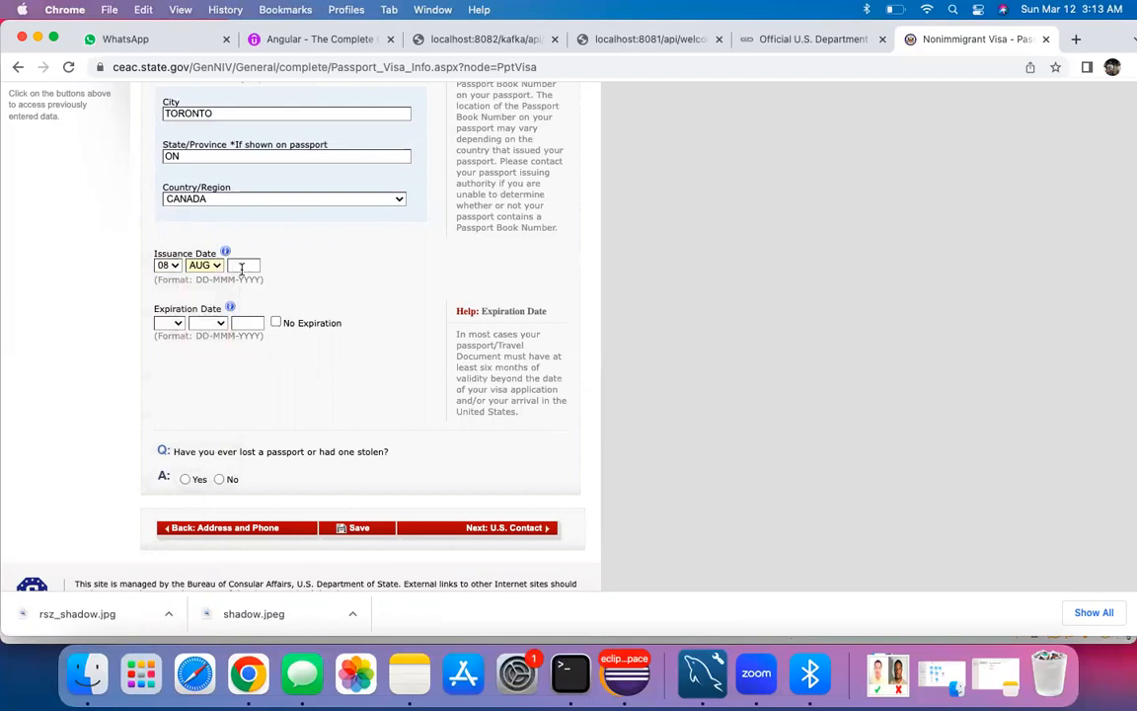
pyautogui.write('2020')
# Step: Set expiration to 07 AUG 2030, answer No to a lost passport, and submit the page
pyautogui.click(168, 322)
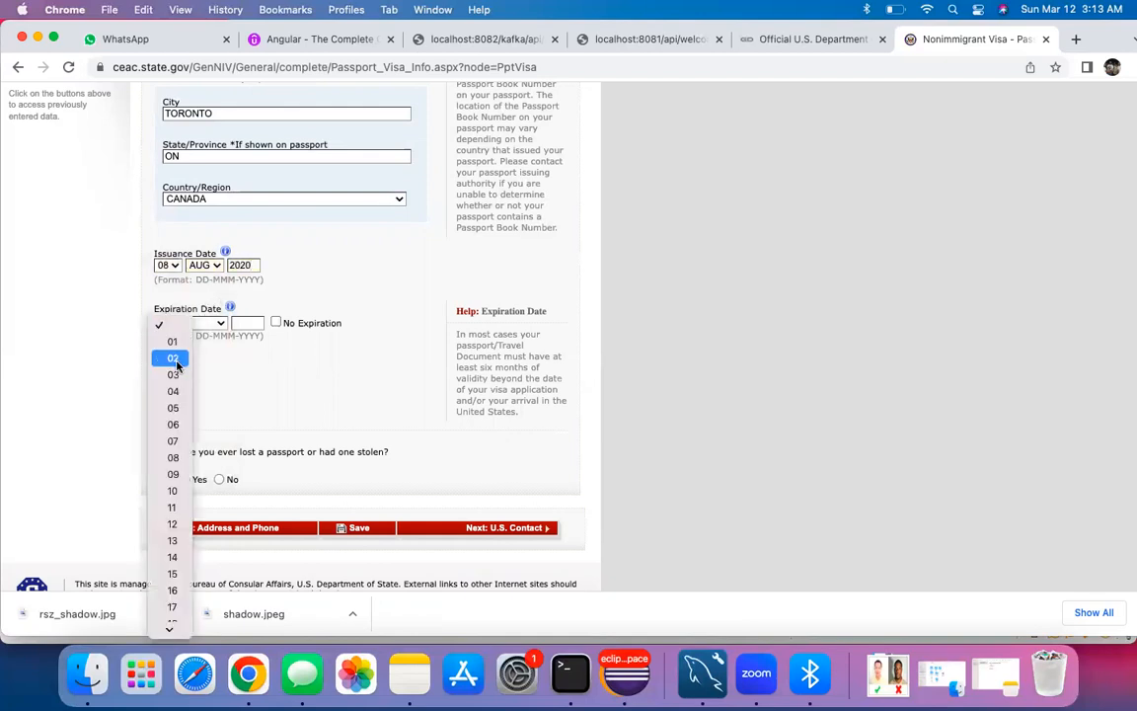
pyautogui.click(172, 440)
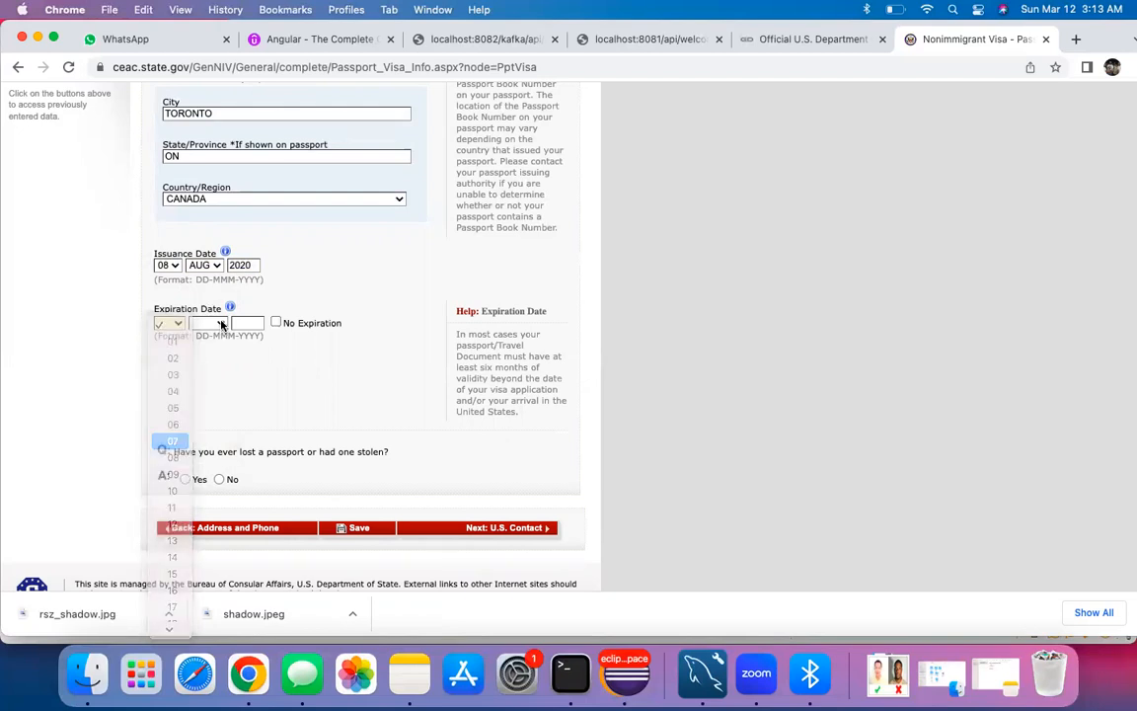
pyautogui.click(215, 324)
pyautogui.click(209, 457)
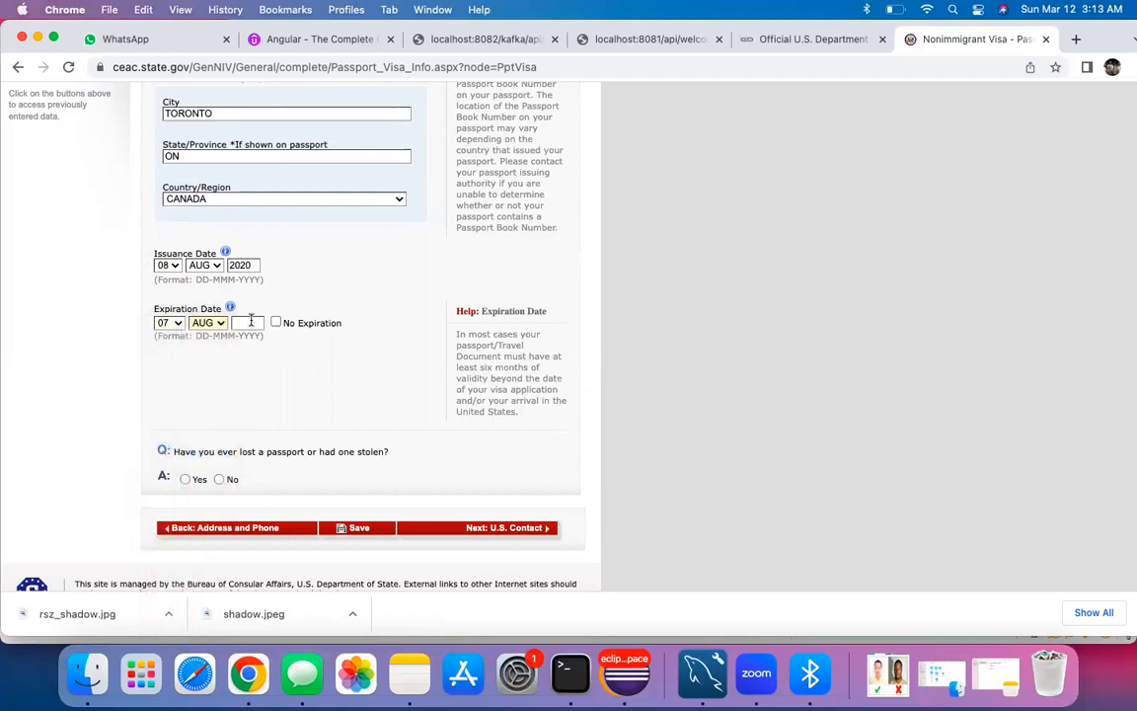
pyautogui.write('2030')
pyautogui.scroll(-3, 200, 361)
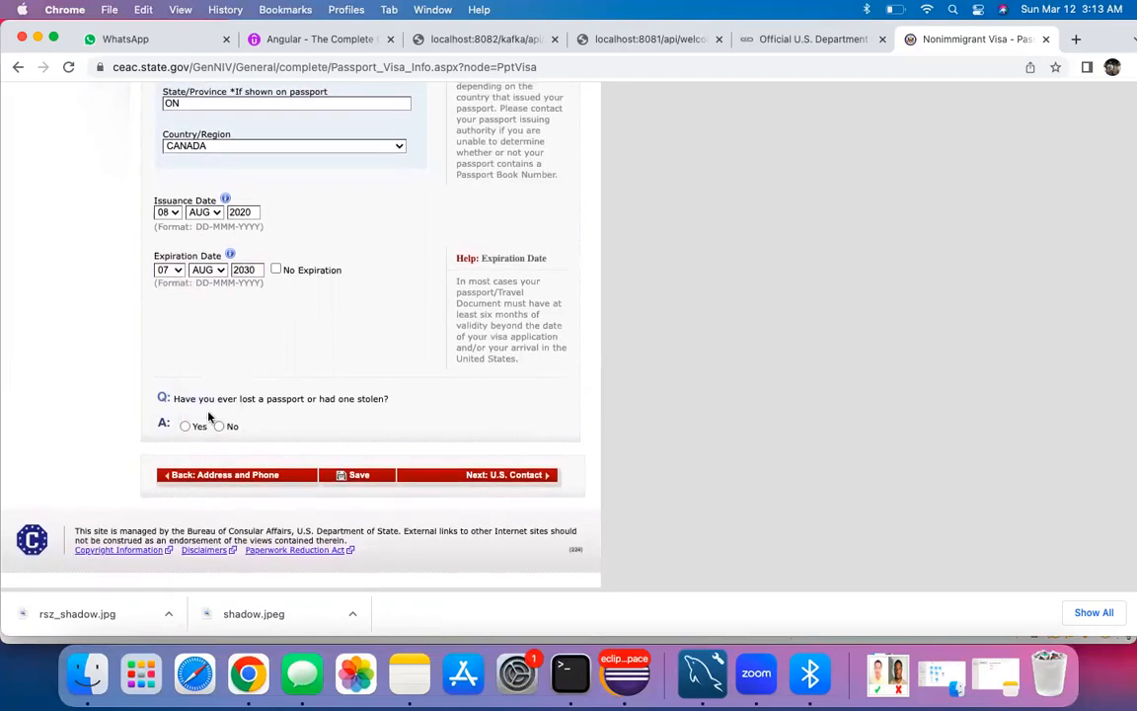
pyautogui.click(221, 426)
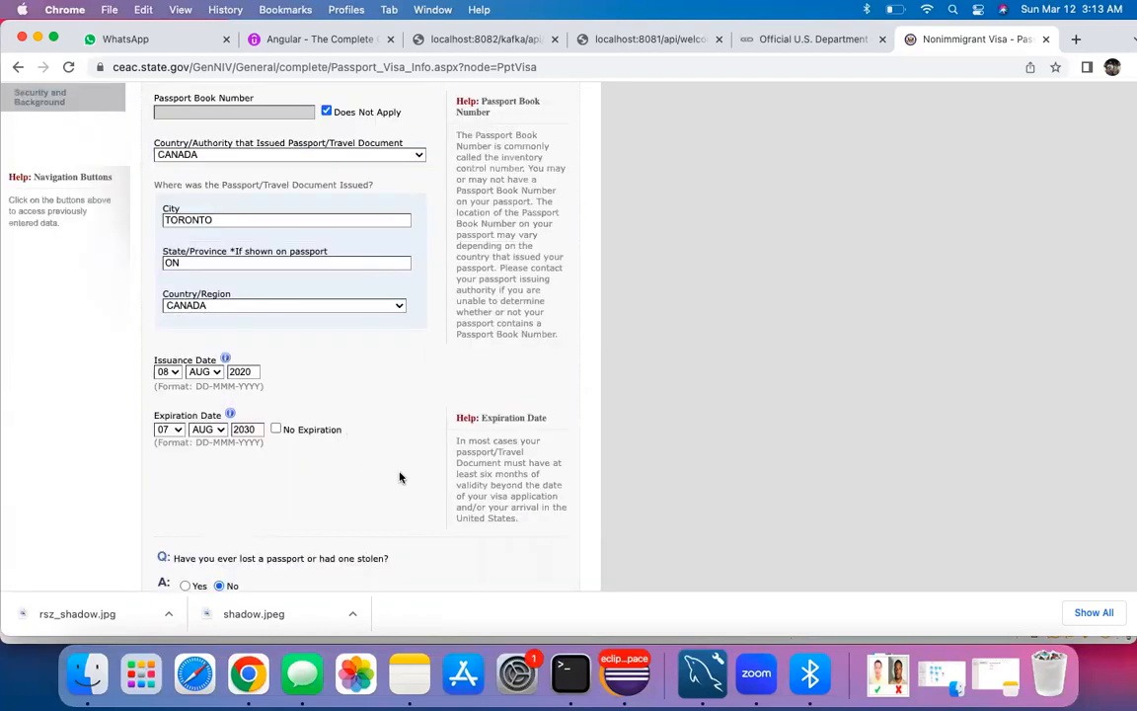
pyautogui.click(462, 475)
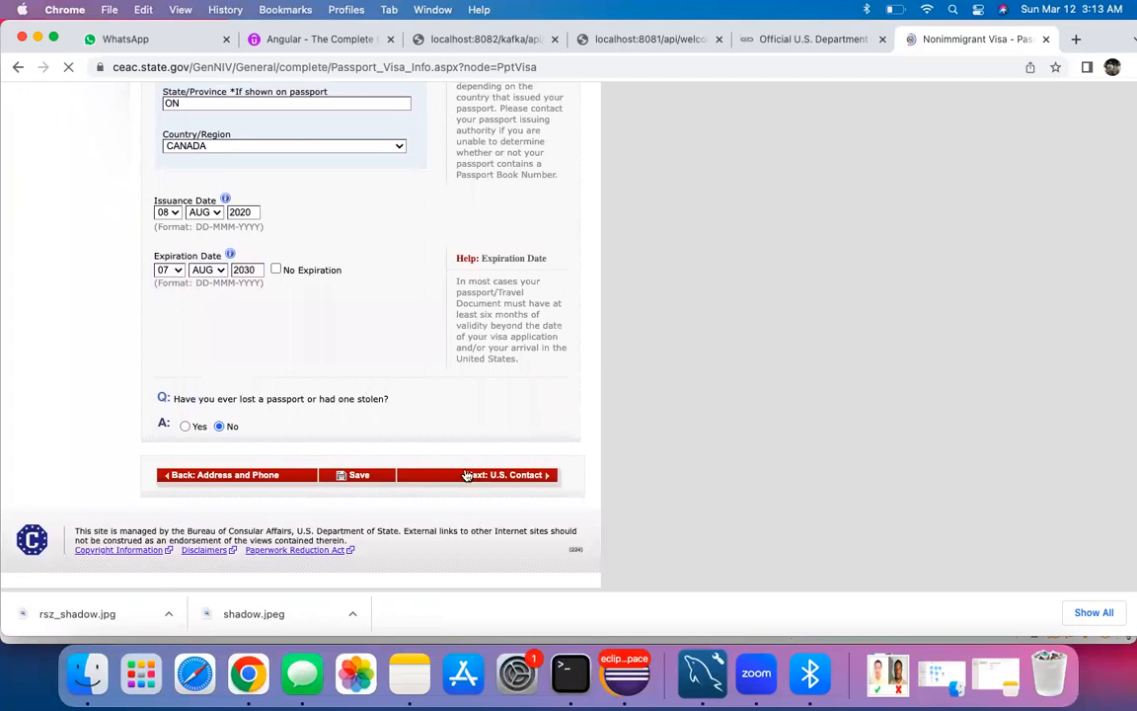
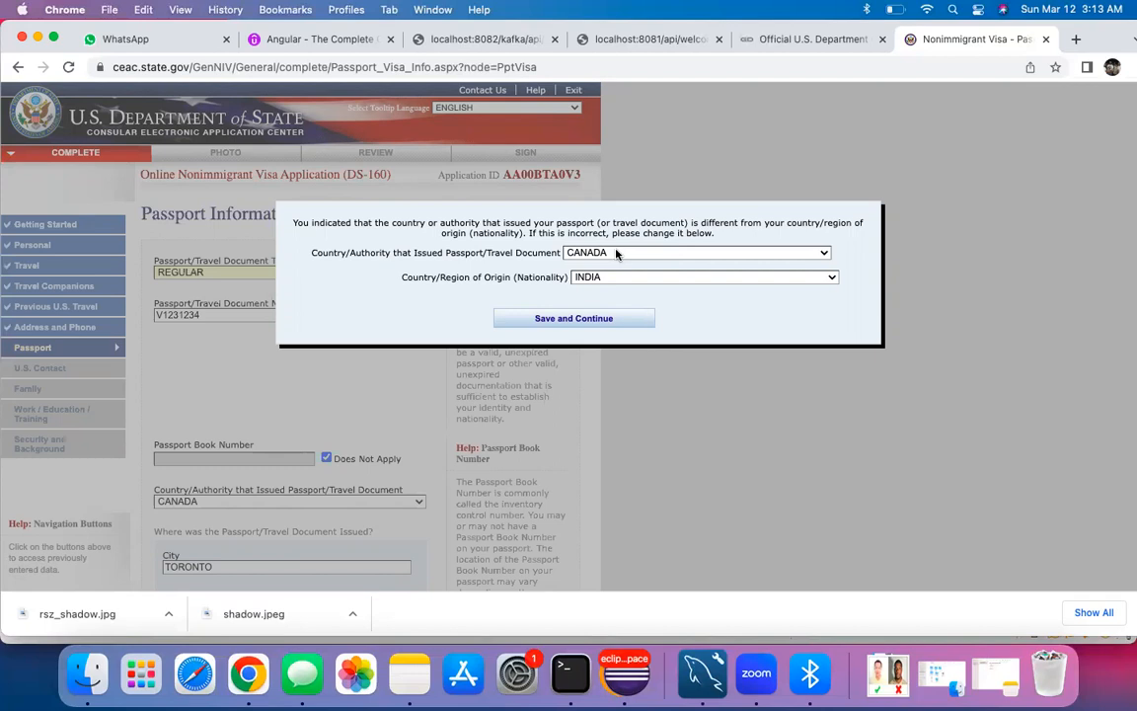
# Step: Keep CANADA as passport issuer despite the nationality mismatch and continue to U.S. Point of Contact
pyautogui.click(616, 254)
pyautogui.click(602, 252)
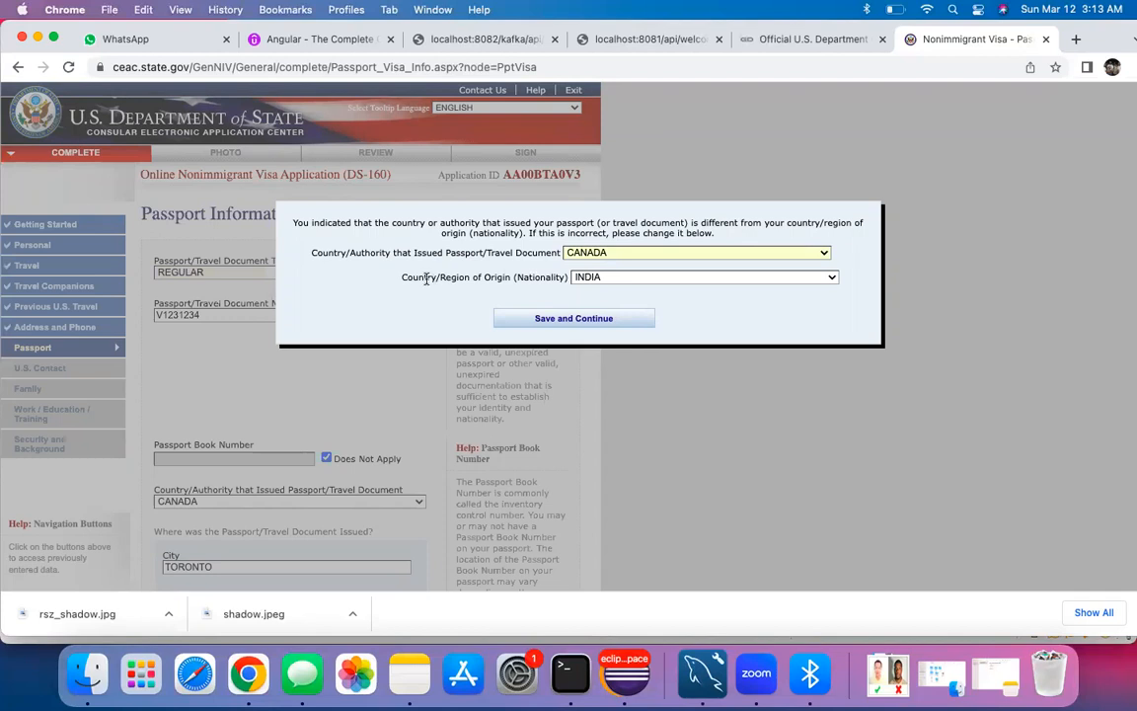
pyautogui.moveTo(514, 277); pyautogui.dragTo(568, 277)
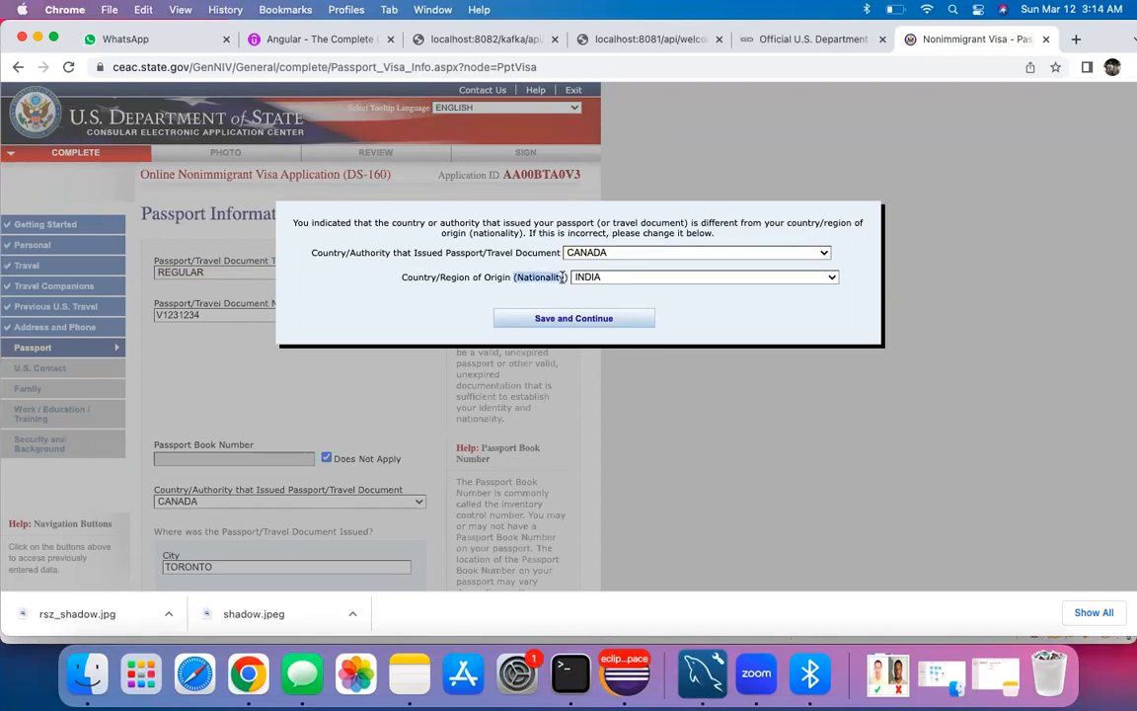
pyautogui.click(559, 319)
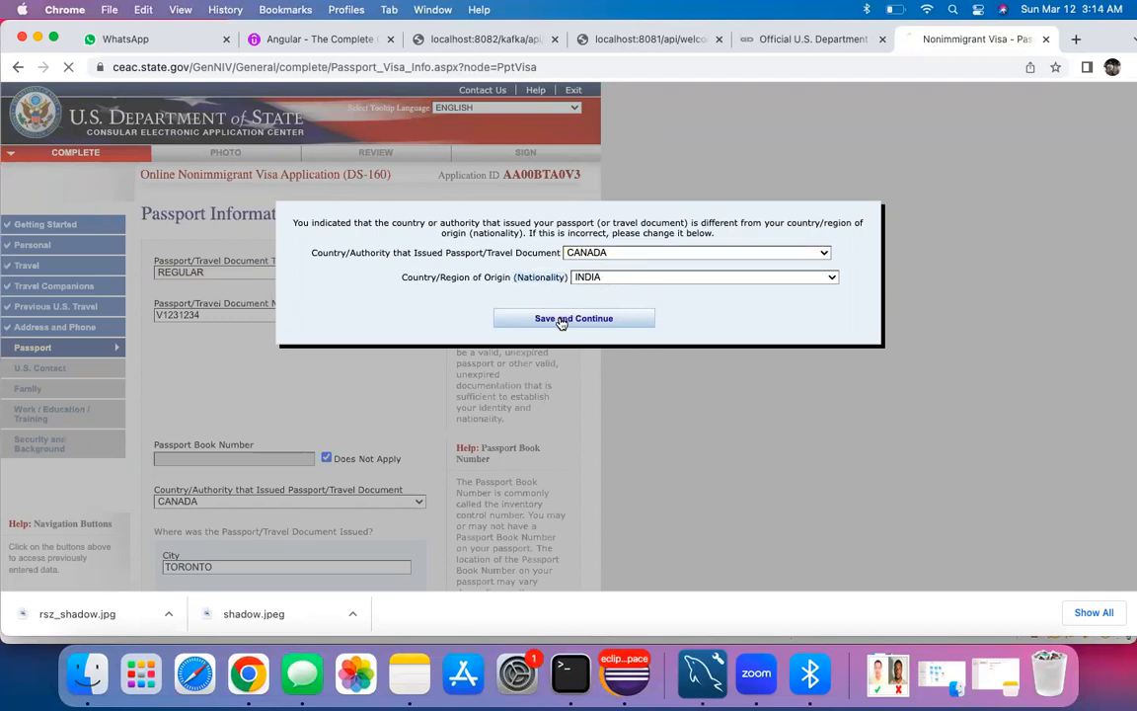
pyautogui.scroll(-1, 395, 335)
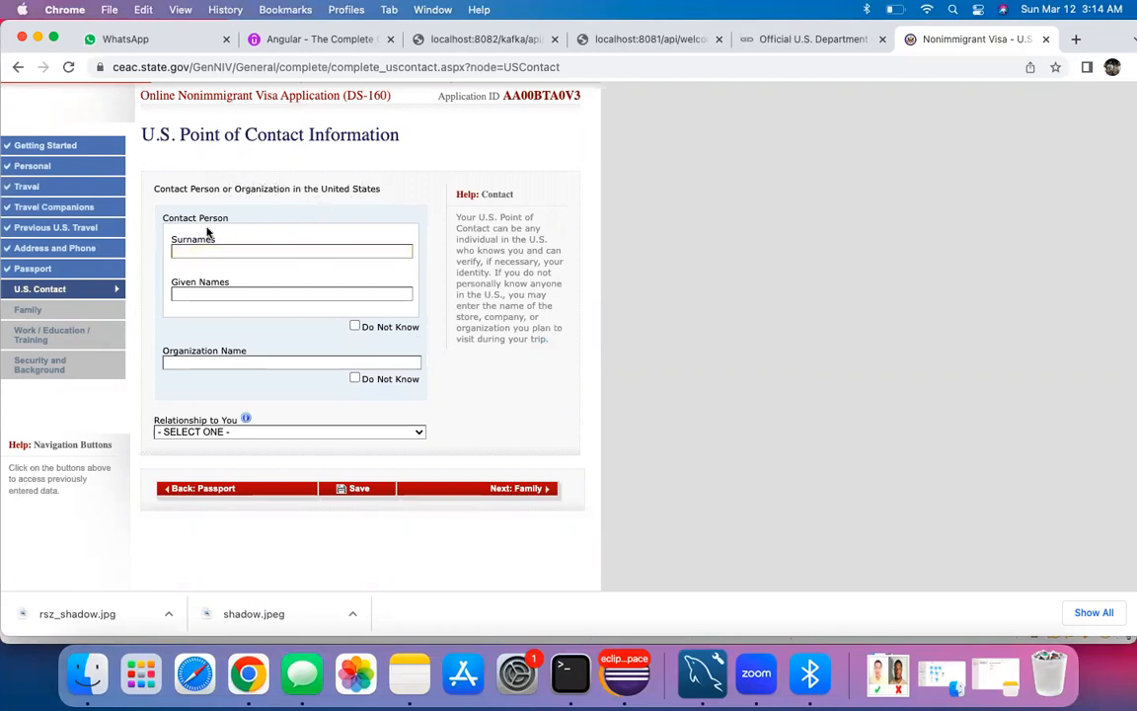
# Step: Mark the point-of-contact person's name as Do Not Know
pyautogui.click(355, 327)
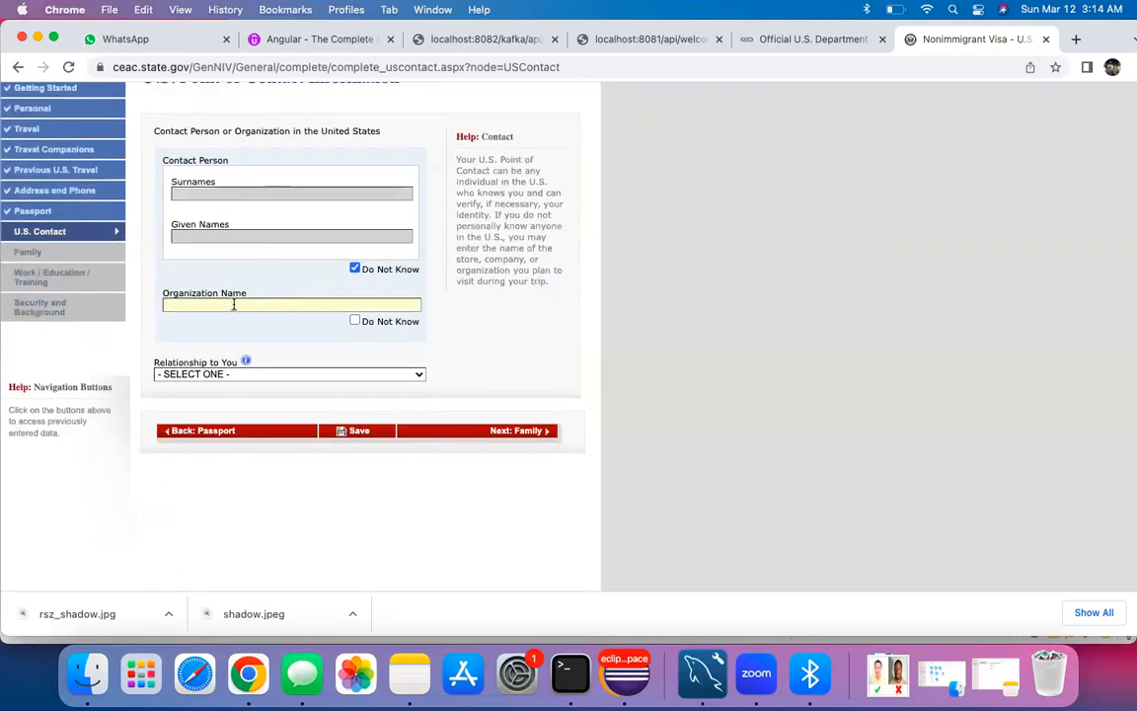
pyautogui.click(355, 320)
pyautogui.scroll(-1, 297, 335)
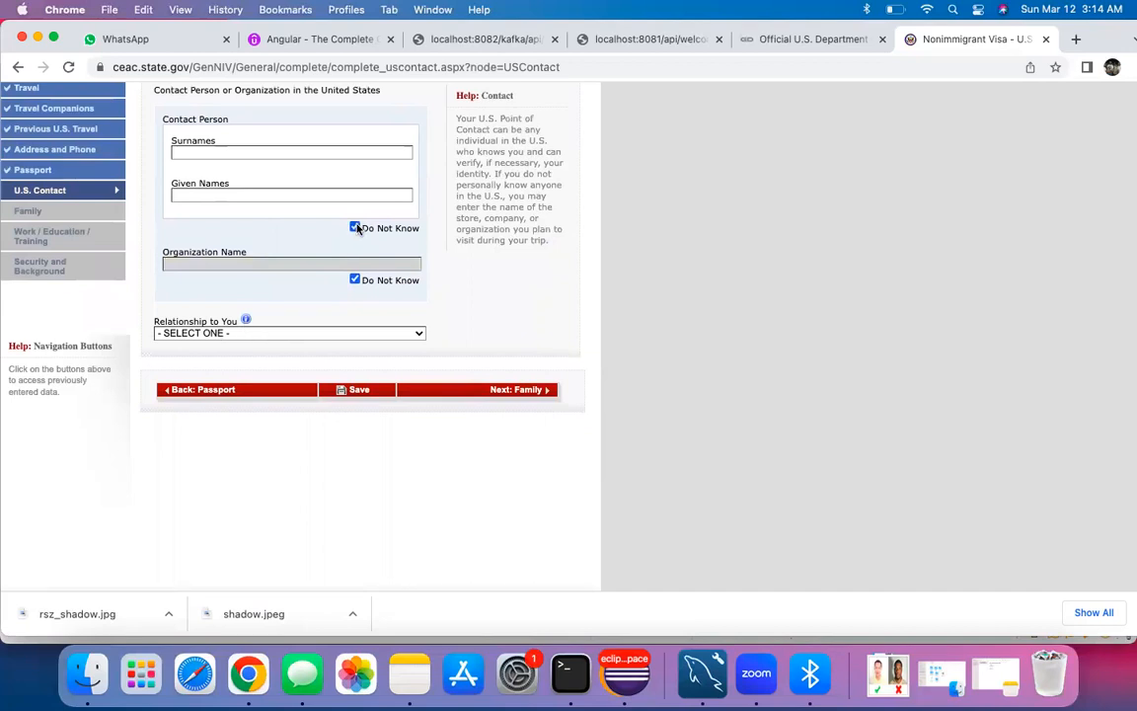
pyautogui.scroll(-2, 272, 383)
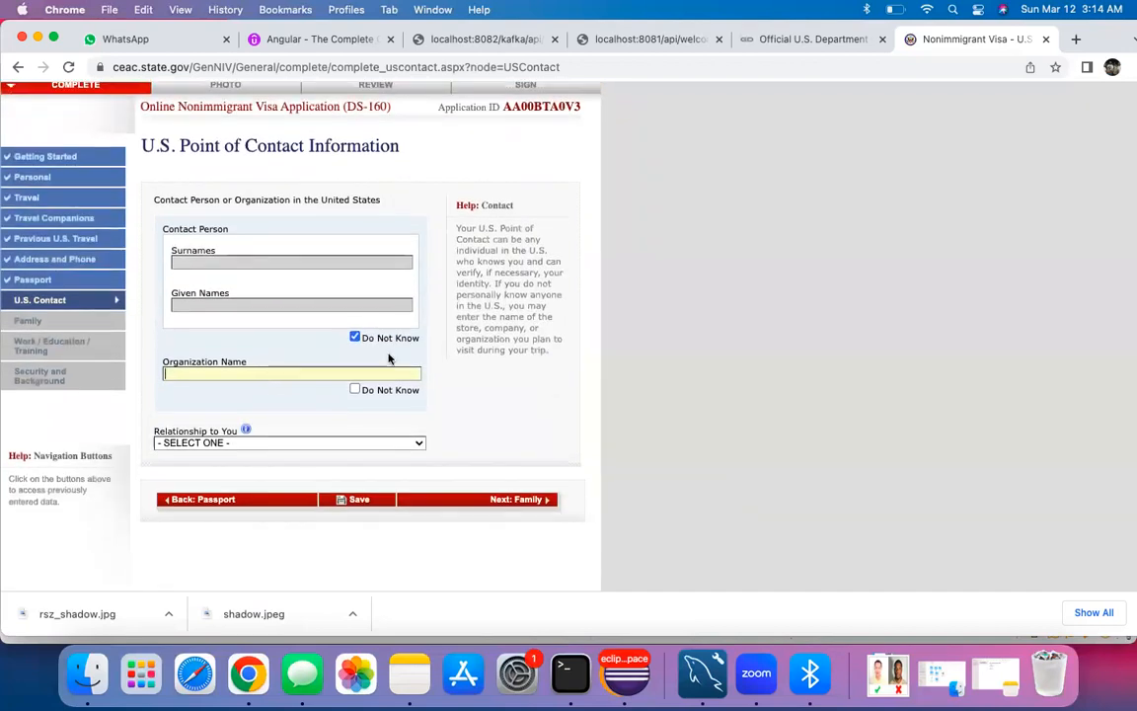
# Step: Enter RADISSON as the contact organization and set the relationship to OTHER
pyautogui.click(222, 372)
pyautogui.write('RADISON')
pyautogui.press('BackSpace')
pyautogui.press('BackSpace')
pyautogui.press('BackSpace')
pyautogui.click(195, 381)
pyautogui.write('S')
pyautogui.click(212, 442)
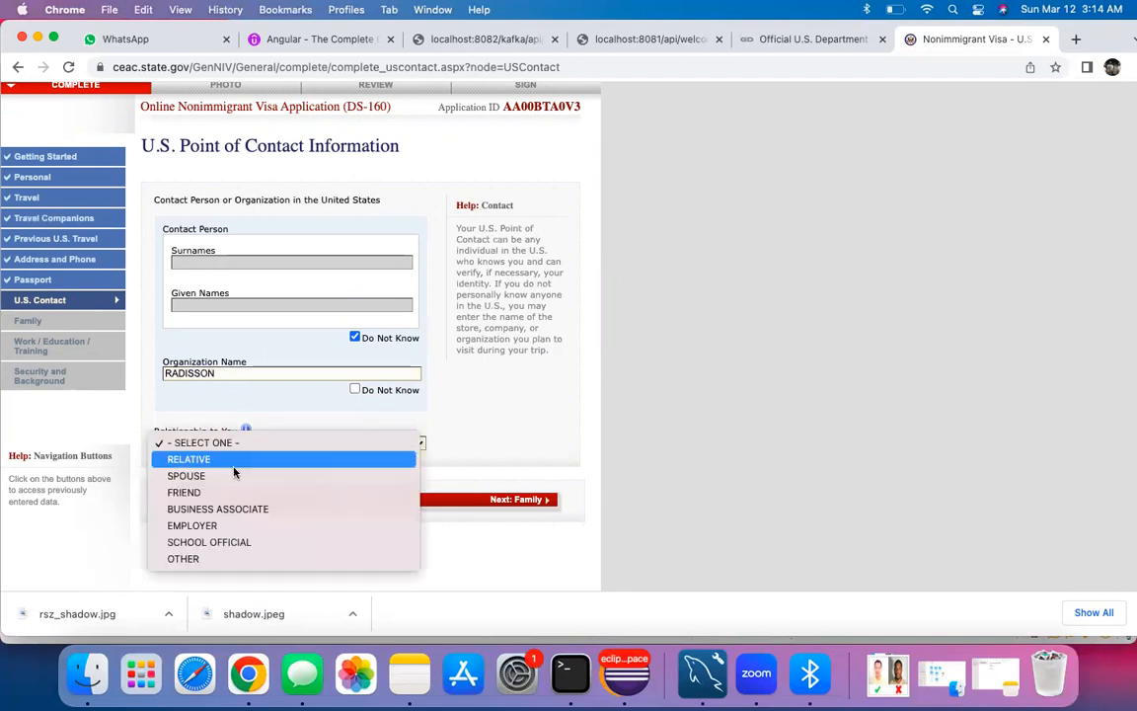
pyautogui.click(210, 558)
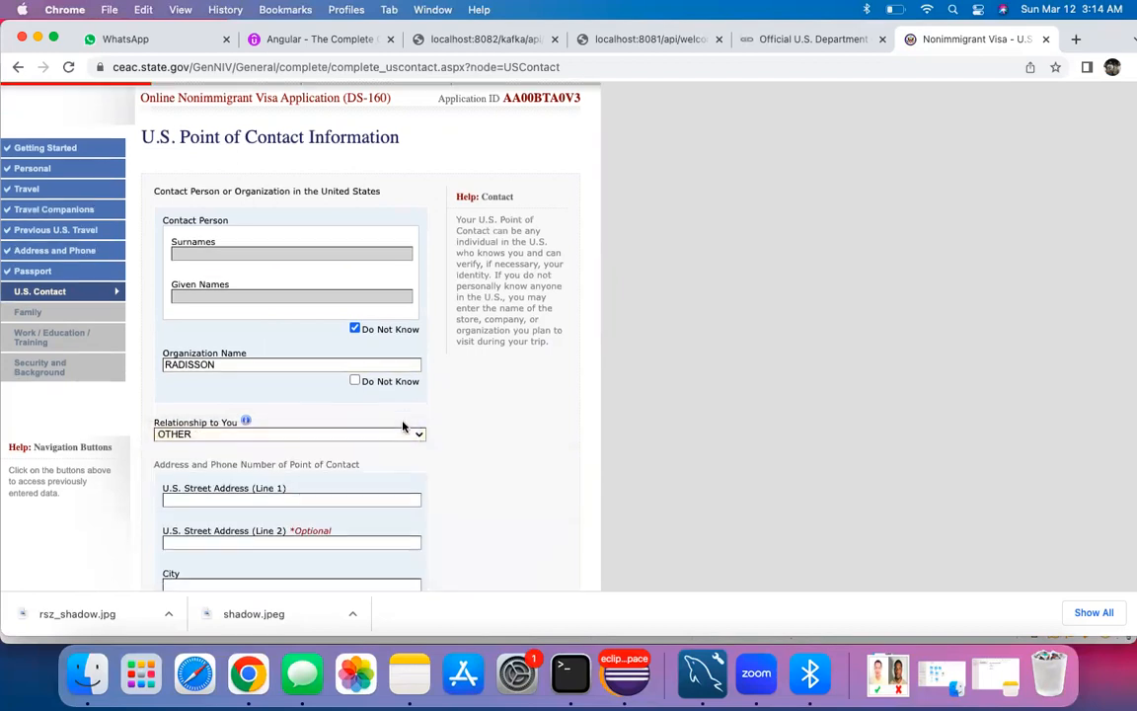
# Step: Enter the contact's street address lines and city, and choose NEW YORK as the state
pyautogui.scroll(-2, 403, 427)
pyautogui.scroll(-2, 402, 427)
pyautogui.scroll(-1, 316, 325)
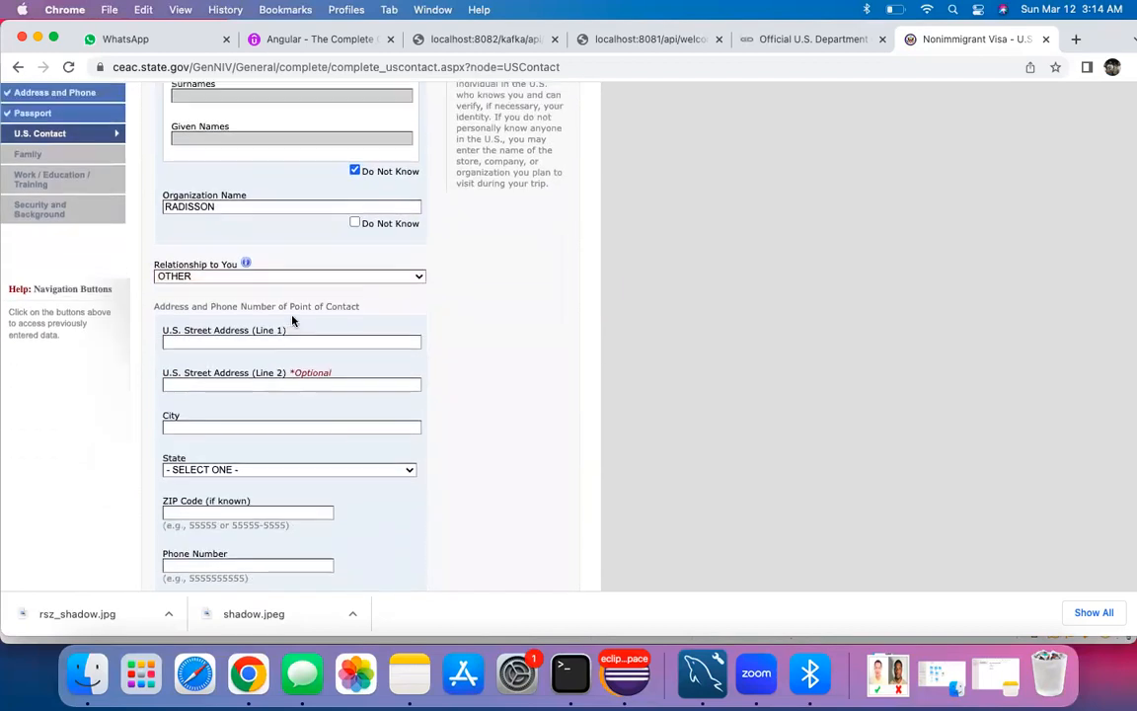
pyautogui.click(267, 342)
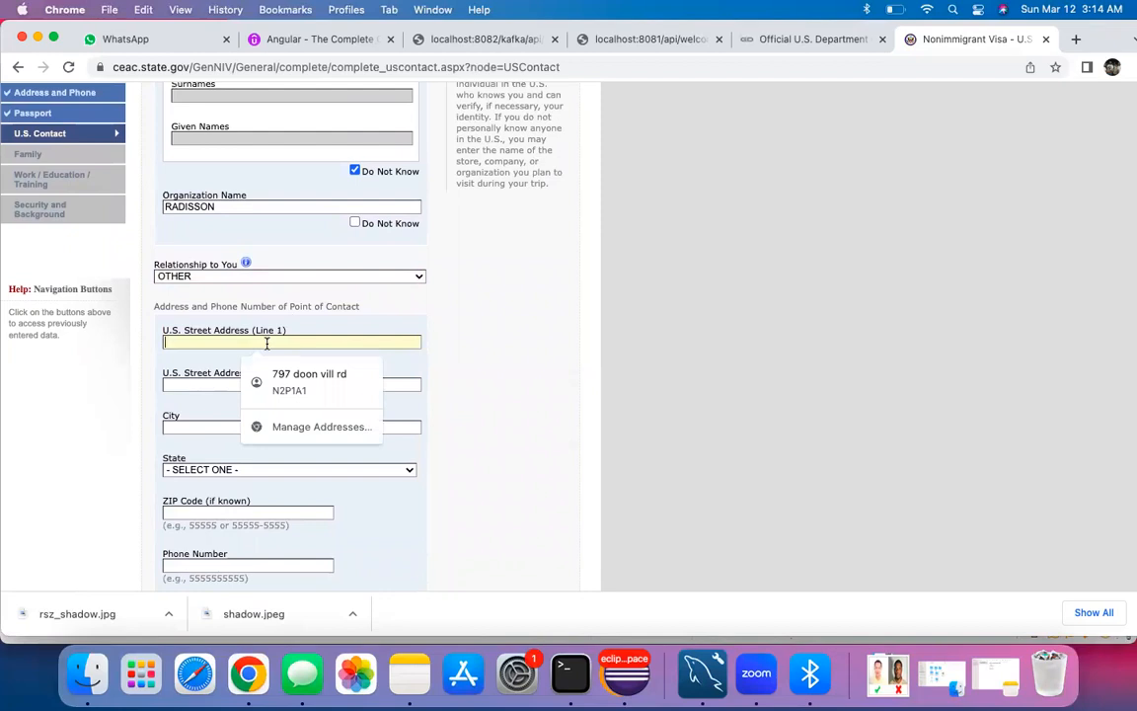
pyautogui.write('53')
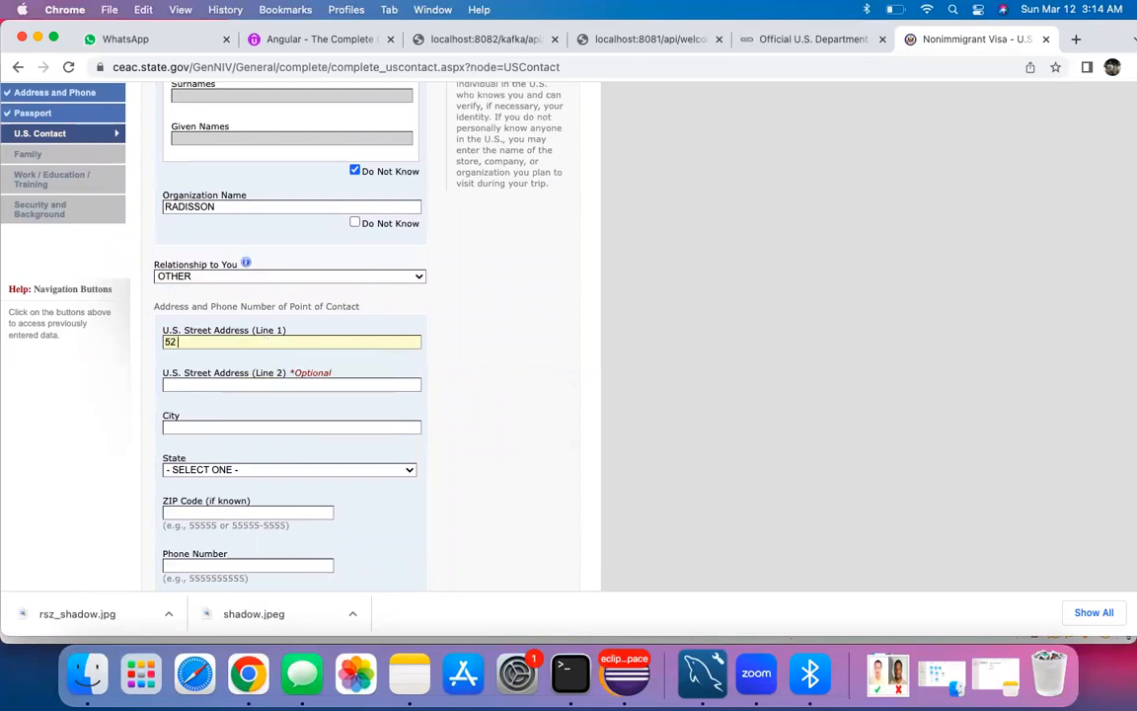
pyautogui.write(' WILLIAM')
pyautogui.press('Tab')
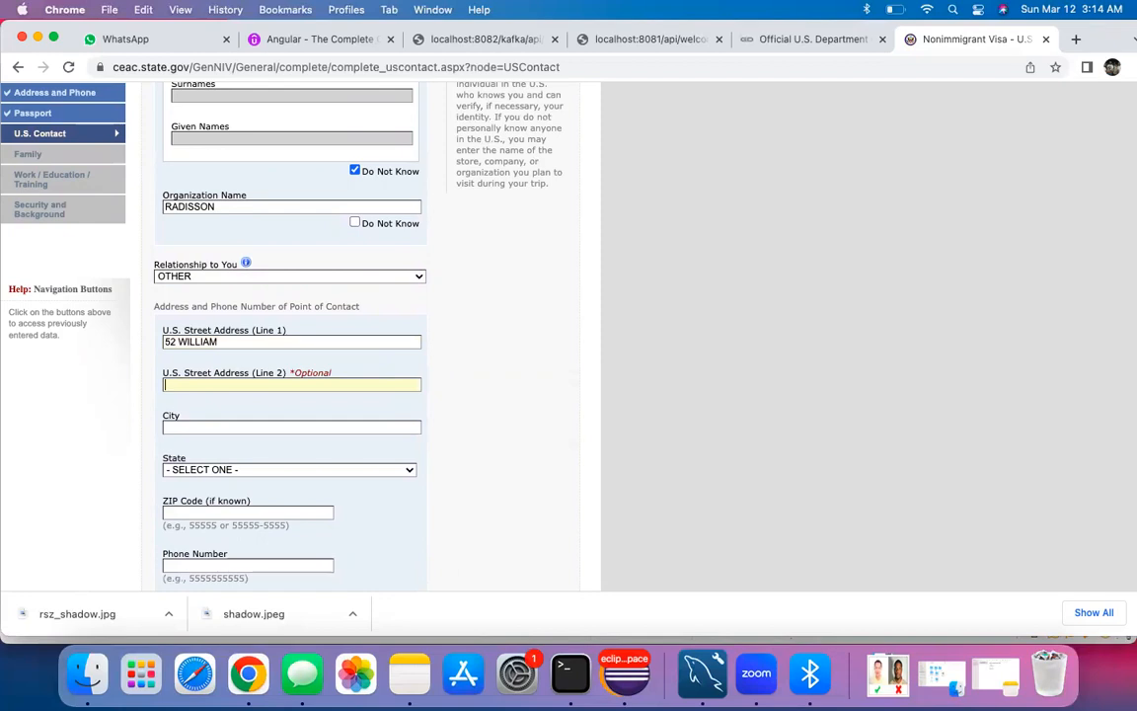
pyautogui.write('ST')
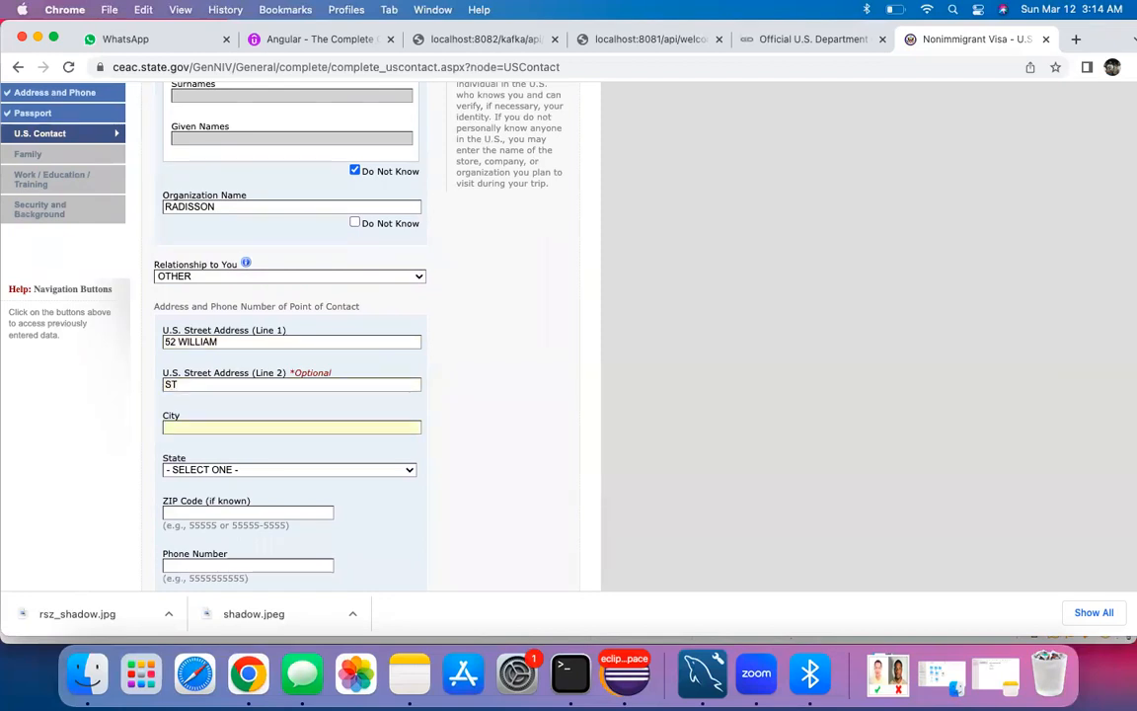
pyautogui.write('NEW YORL')
pyautogui.press('Tab')
pyautogui.press('Down')
pyautogui.press('Down')
pyautogui.press('Down')
pyautogui.press('Down')
pyautogui.press('Down')
pyautogui.press('Down')
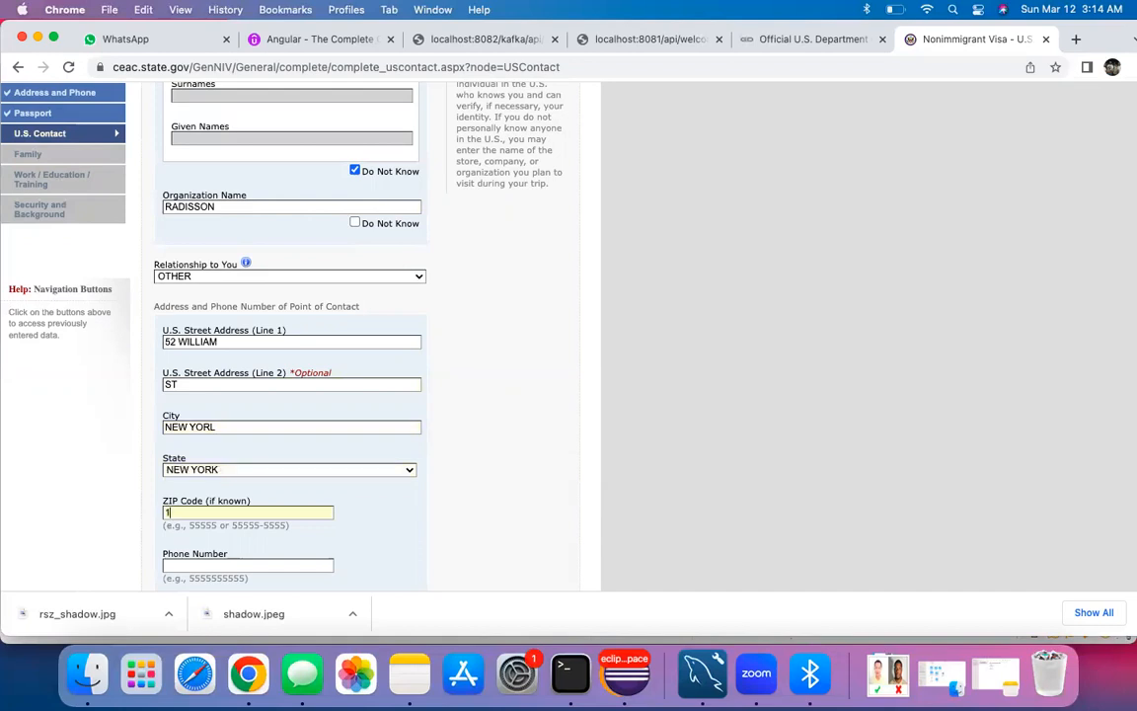
pyautogui.scroll(-2, 291, 395)
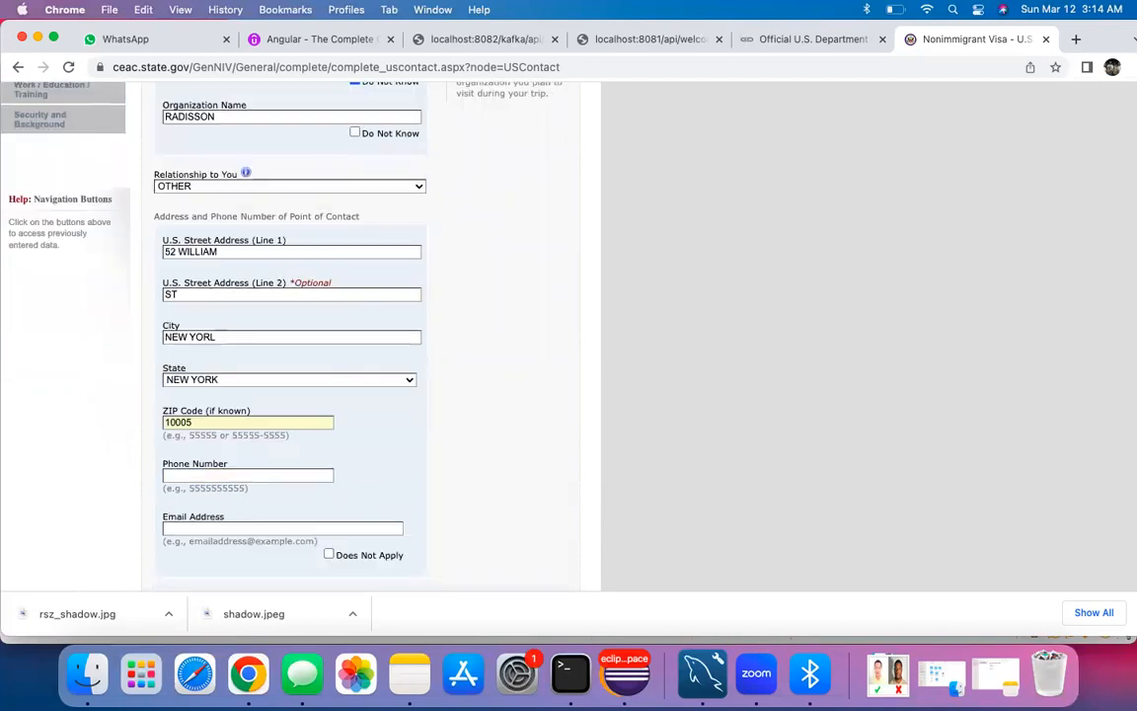
# Step: Fill in the contact's phone number and e-mail address
pyautogui.click(217, 467)
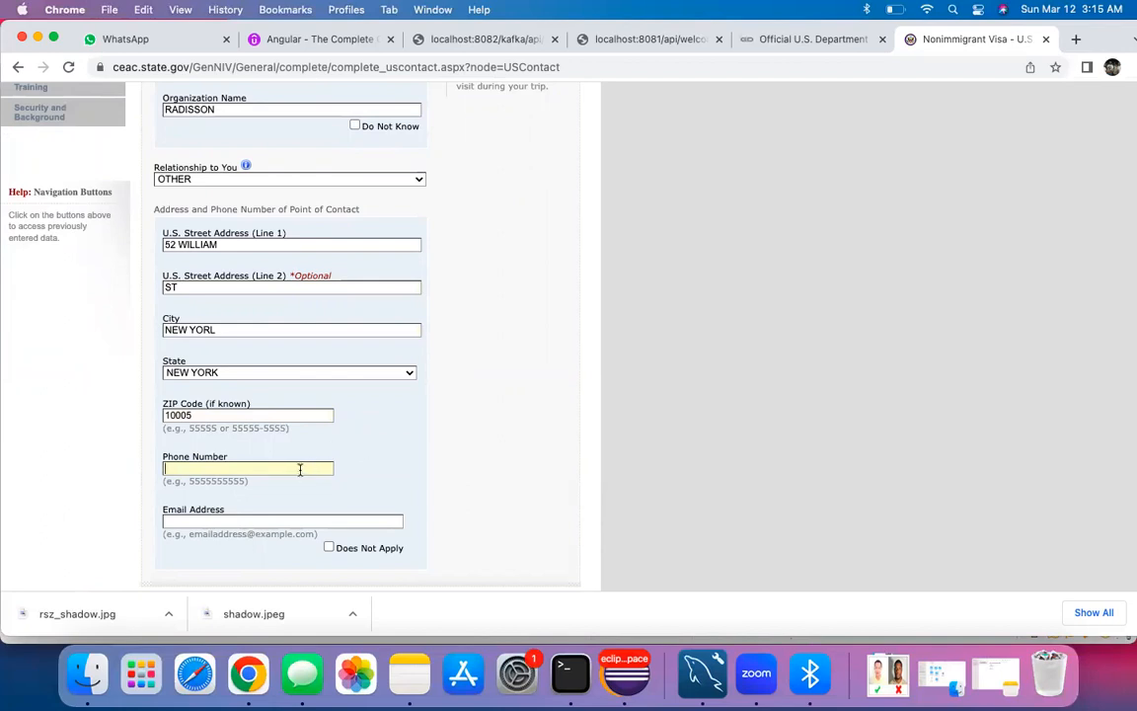
pyautogui.click(288, 521)
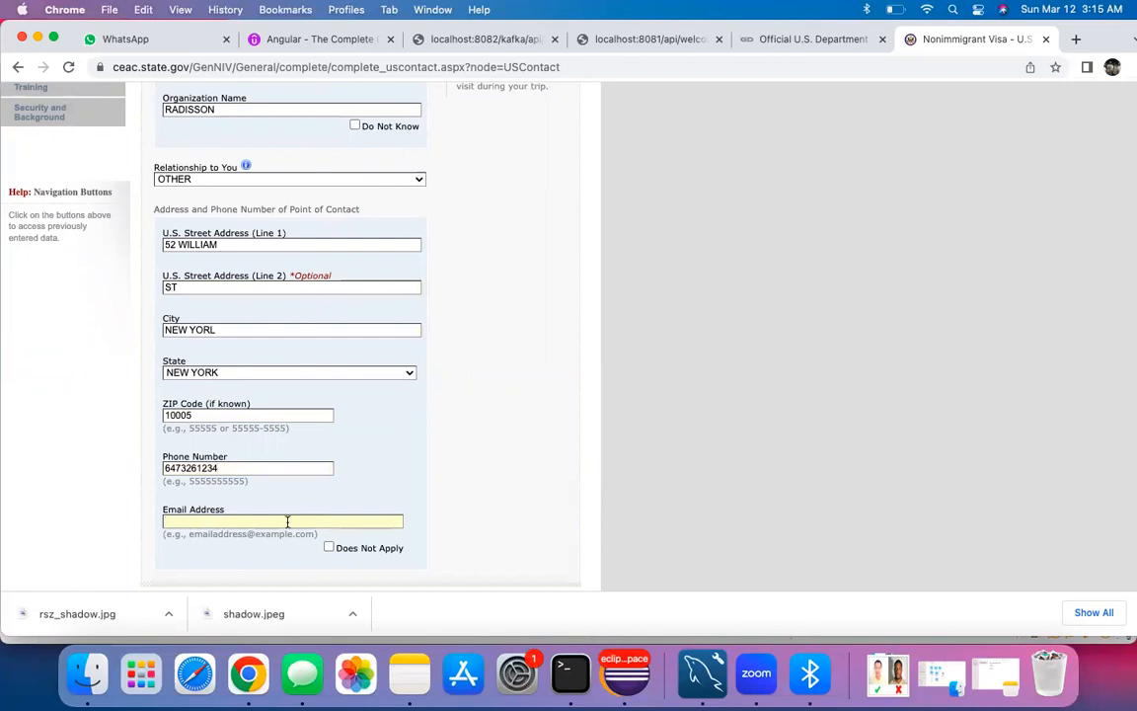
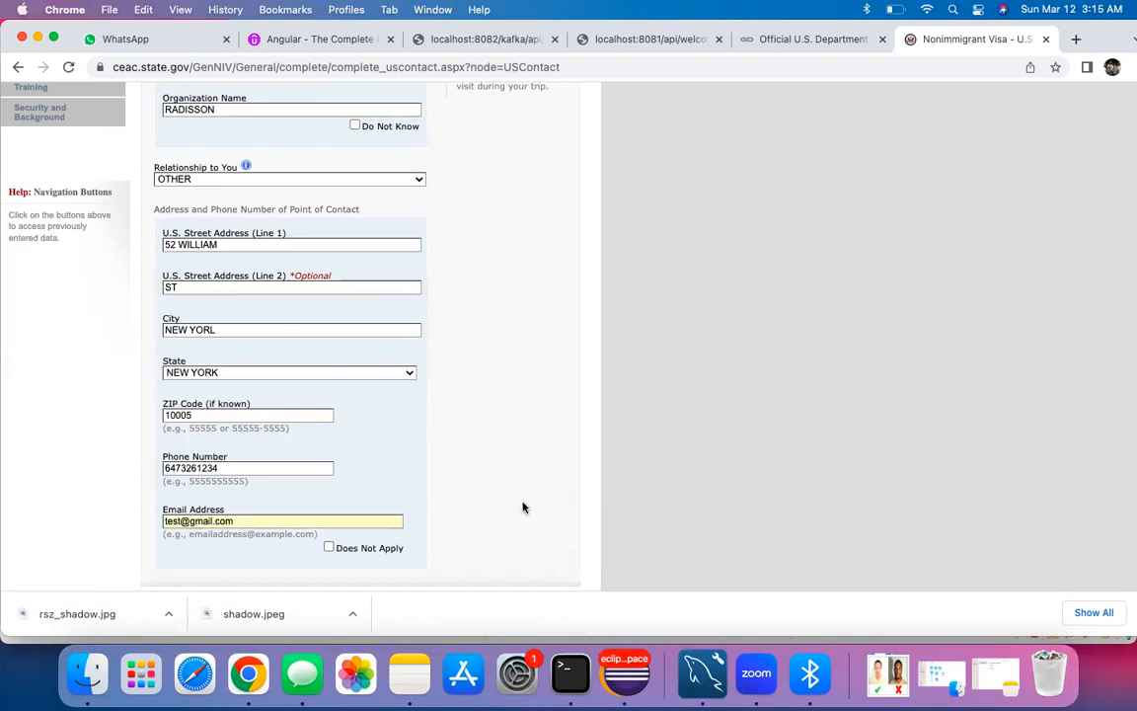
# Step: Correct the city spelling from NEW YORL to NEW YORK
pyautogui.scroll(-1, 453, 477)
pyautogui.scroll(-1, 452, 476)
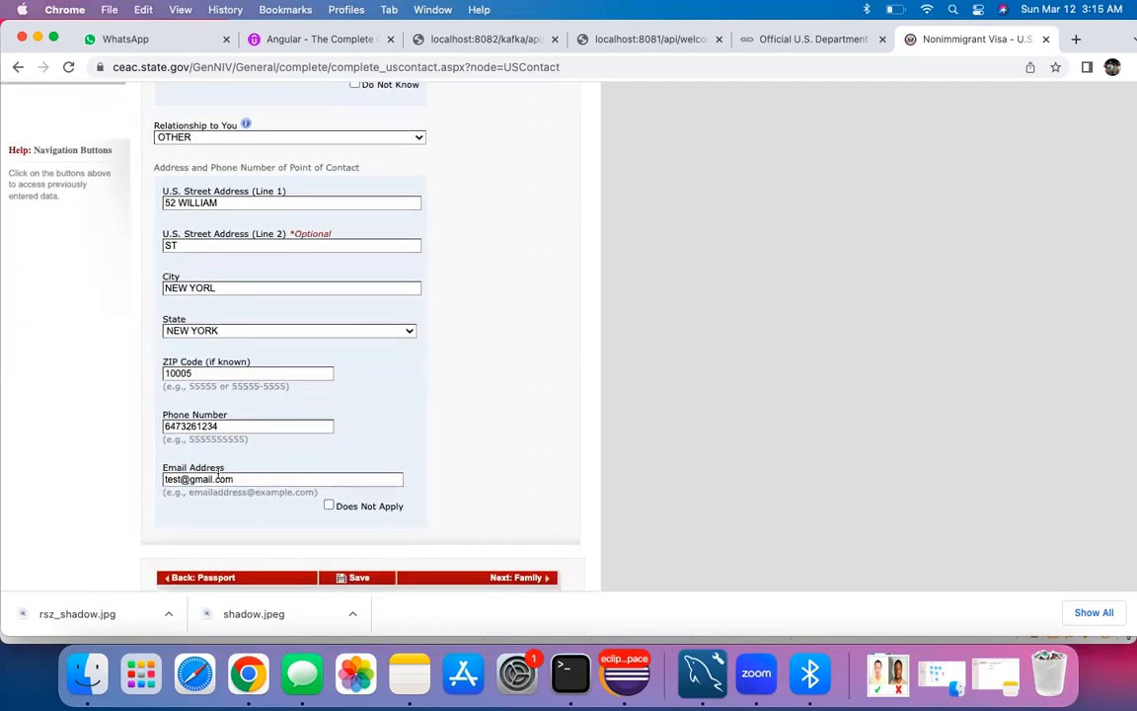
pyautogui.scroll(3, 253, 428)
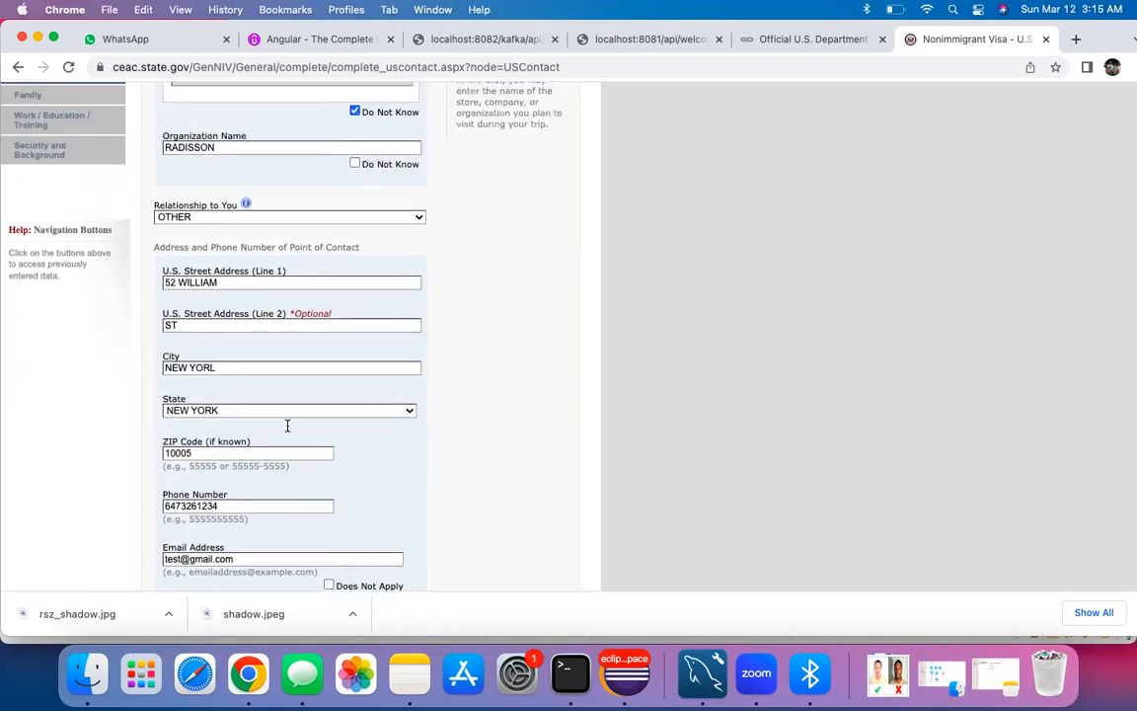
pyautogui.click(238, 365)
pyautogui.press('BackSpace')
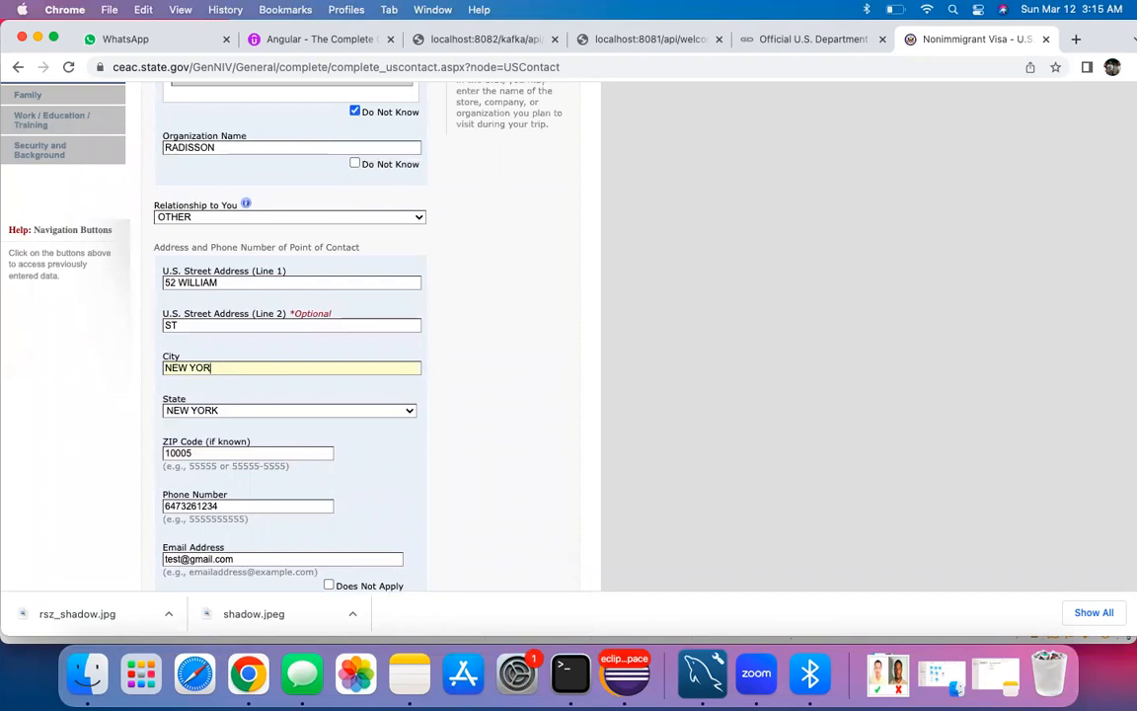
pyautogui.scroll(-2, 219, 375)
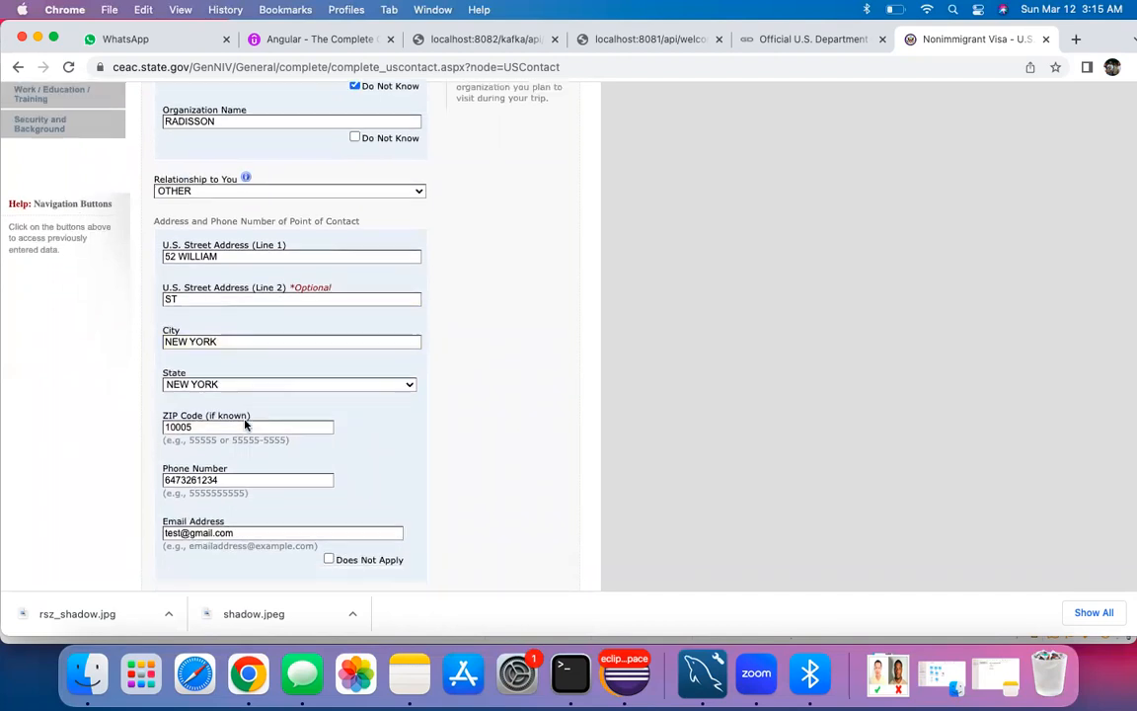
pyautogui.scroll(2, 297, 414)
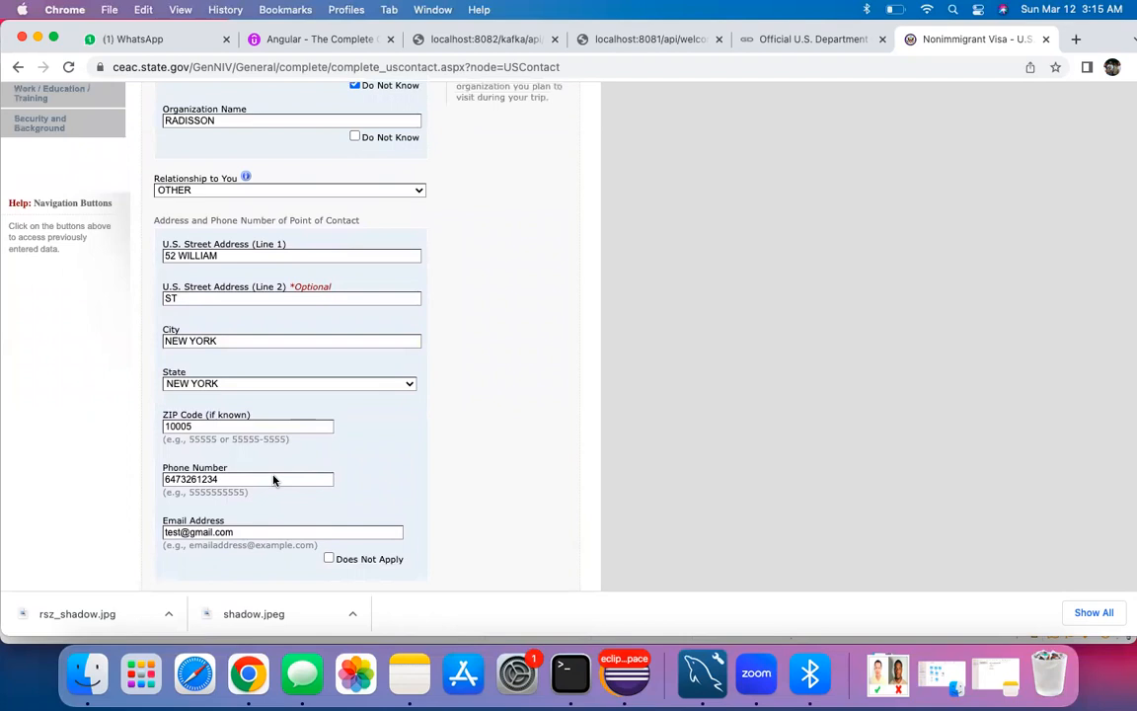
pyautogui.scroll(-2, 292, 489)
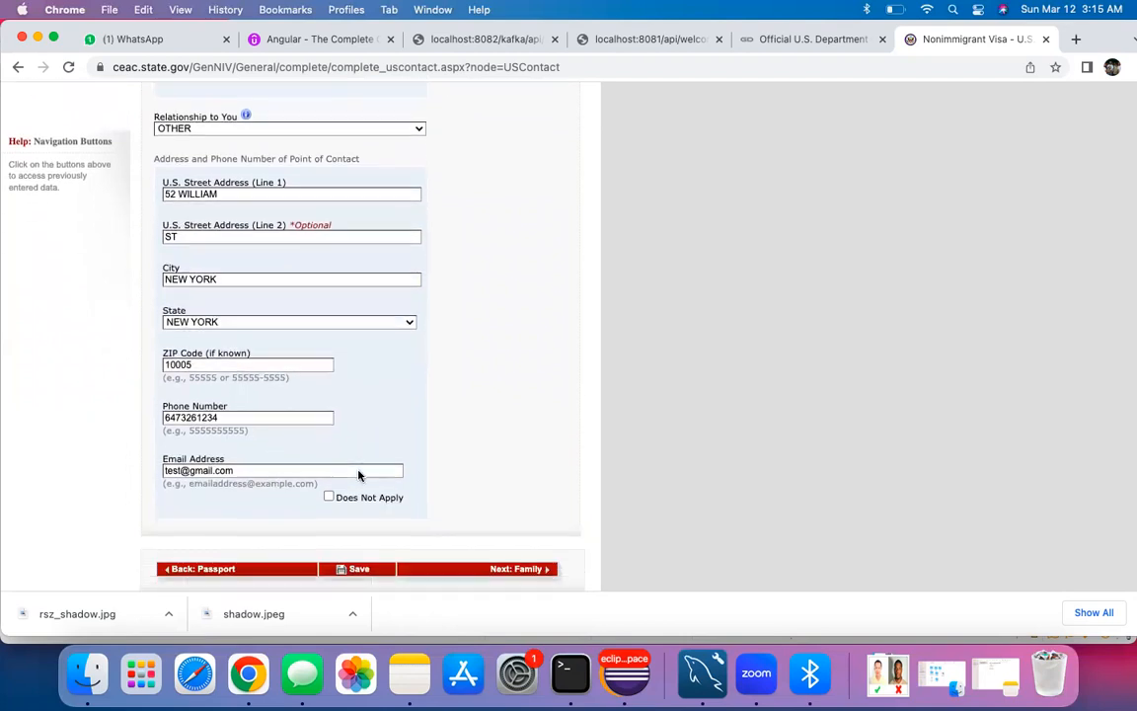
pyautogui.scroll(1, 360, 474)
pyautogui.scroll(-2, 394, 483)
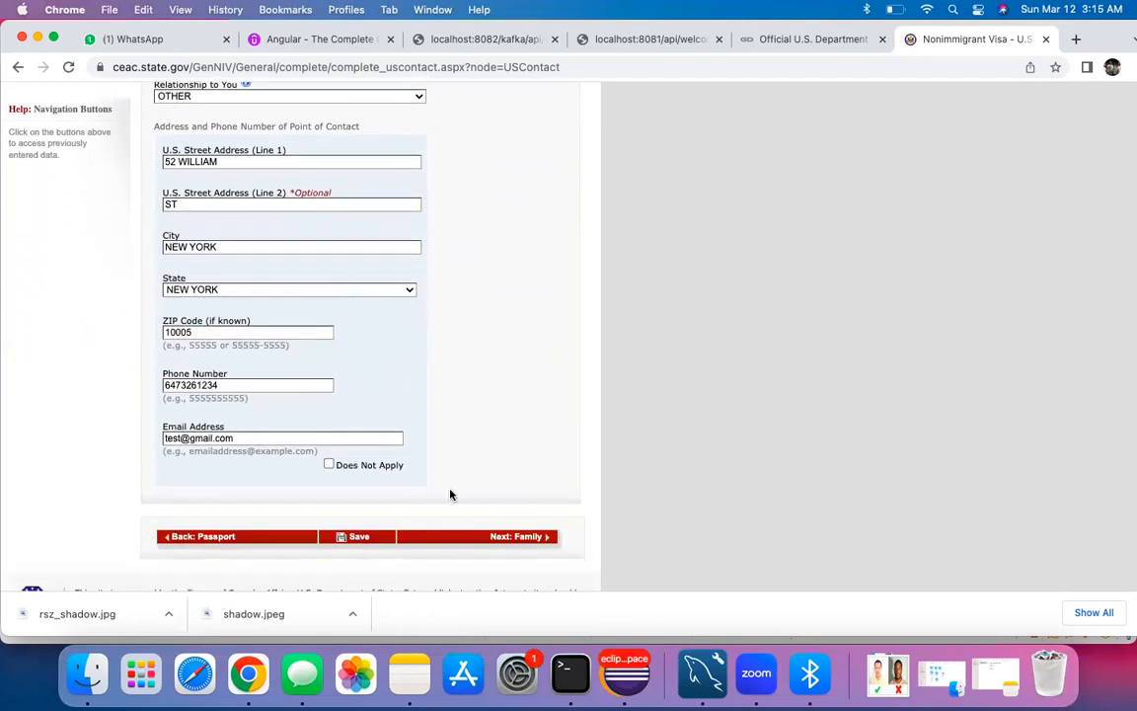
# Step: Save the contact page, then enter the father's surname and given names
pyautogui.click(491, 542)
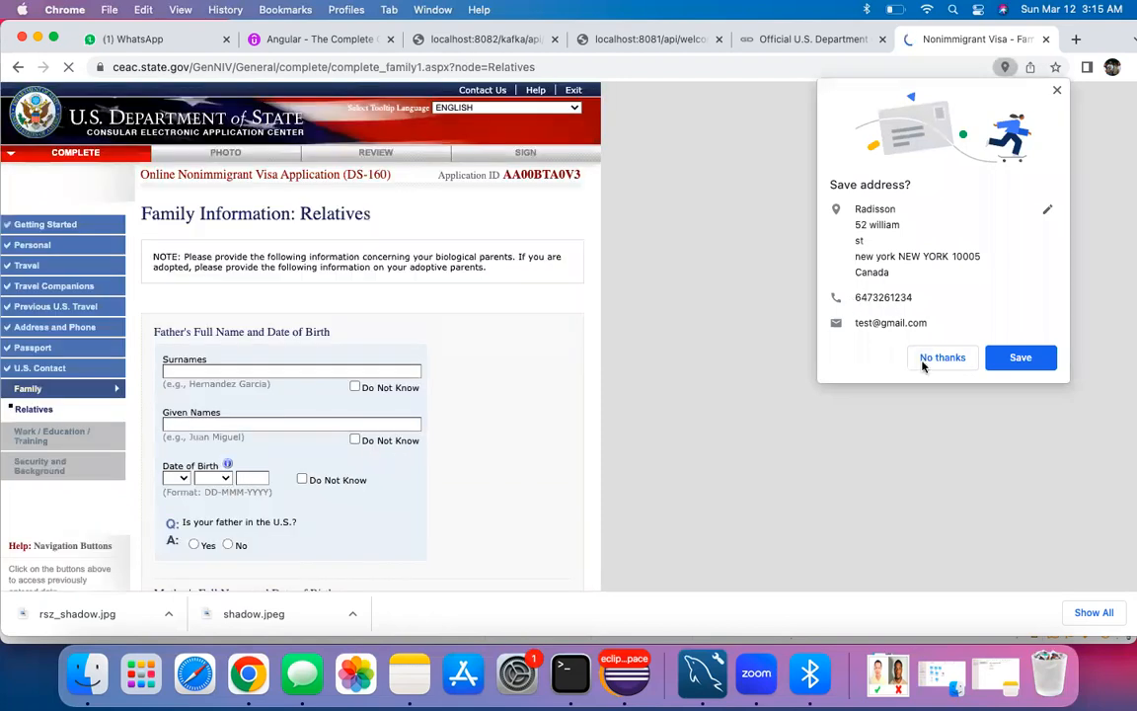
pyautogui.click(866, 357)
pyautogui.scroll(-1, 439, 405)
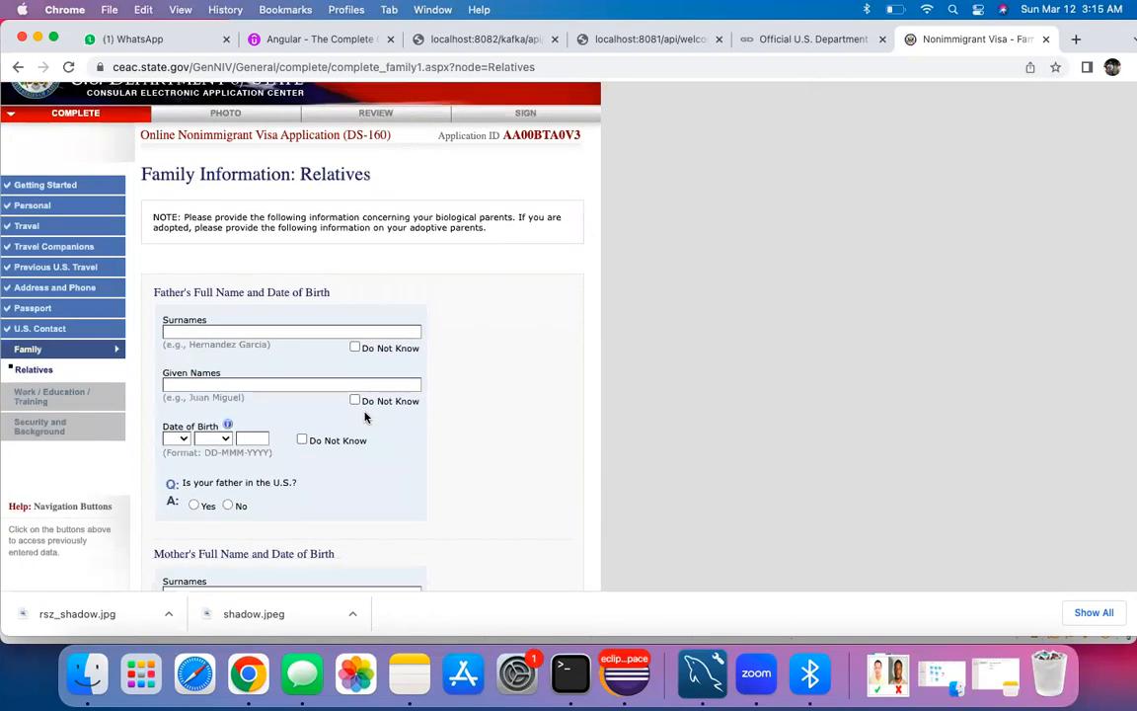
pyautogui.click(253, 330)
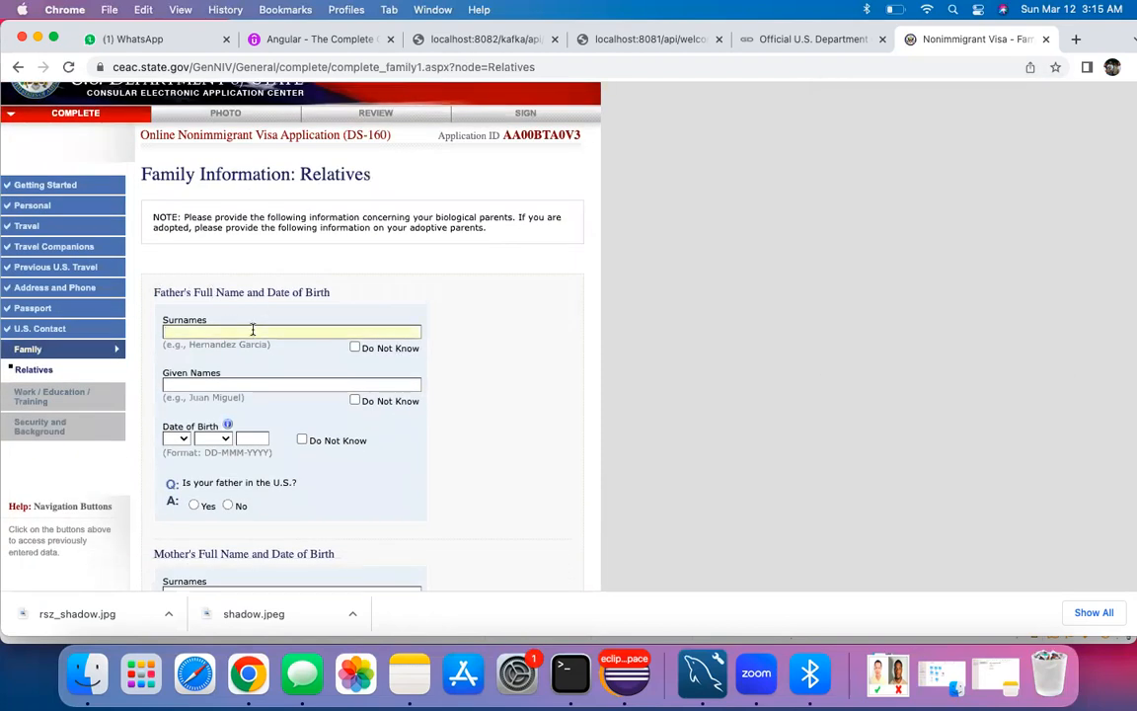
pyautogui.write('DE')
pyautogui.press('BackSpace')
pyautogui.press('BackSpace')
pyautogui.press('BackSpace')
pyautogui.write('VERMA')
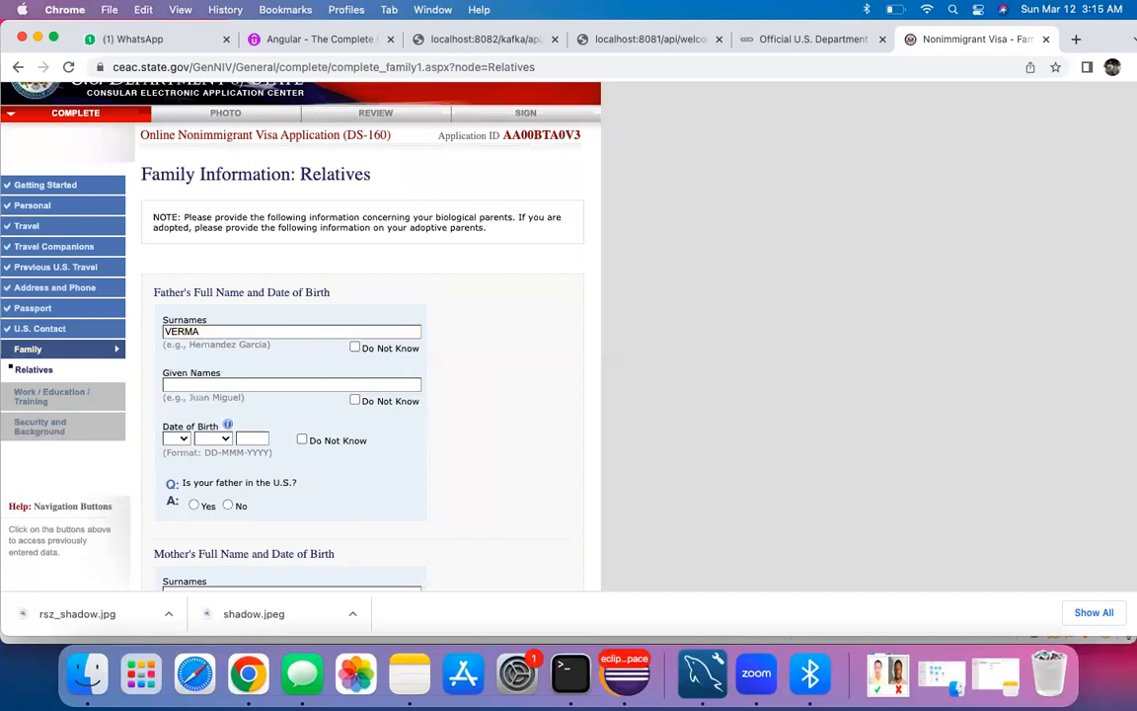
pyautogui.click(193, 384)
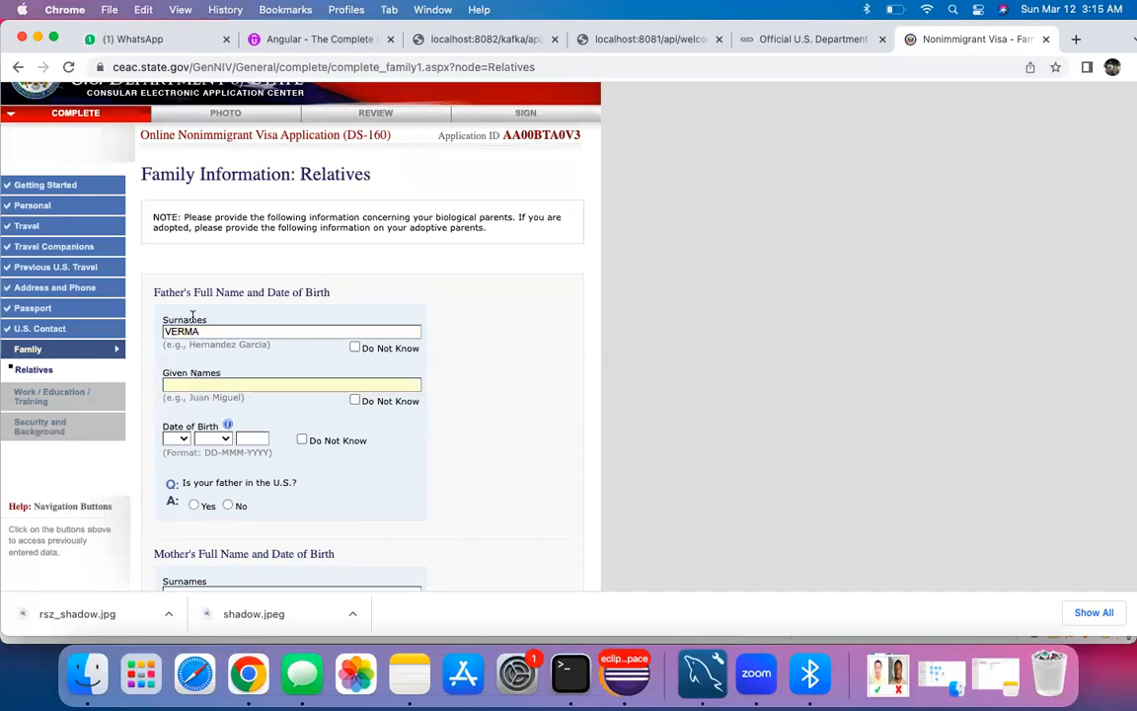
pyautogui.write('D')
pyautogui.click(183, 441)
pyautogui.click(179, 494)
pyautogui.click(212, 439)
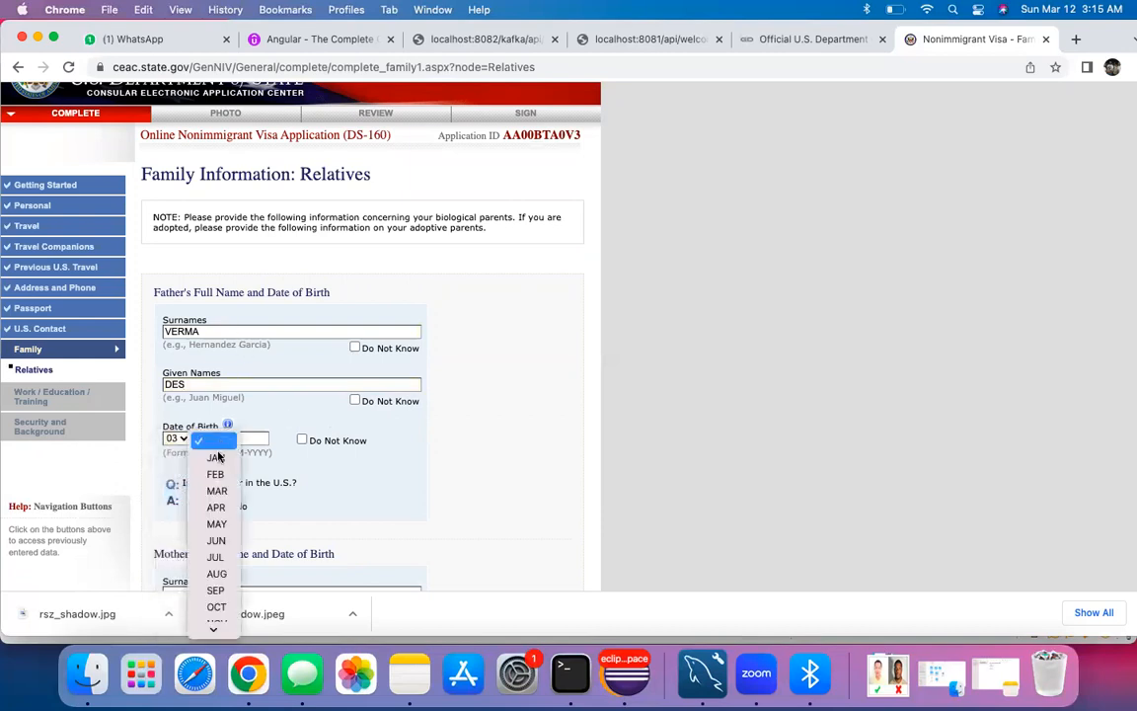
pyautogui.click(215, 538)
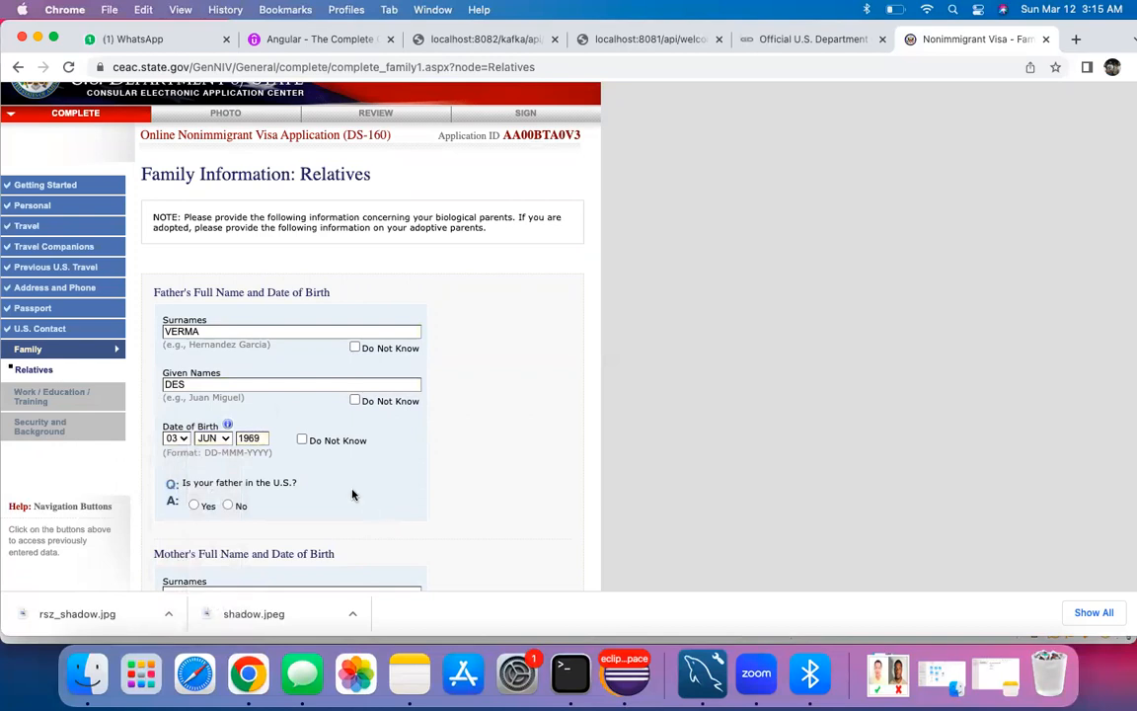
pyautogui.scroll(-3, 352, 493)
pyautogui.click(229, 384)
pyautogui.scroll(-2, 350, 378)
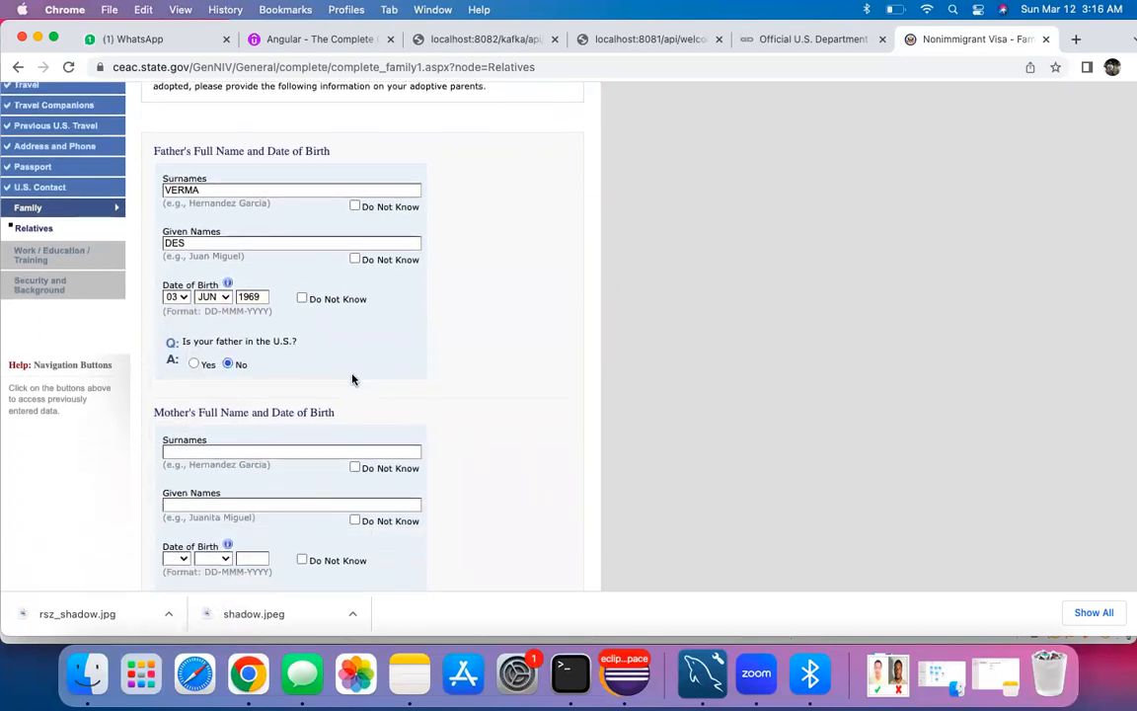
pyautogui.click(174, 373)
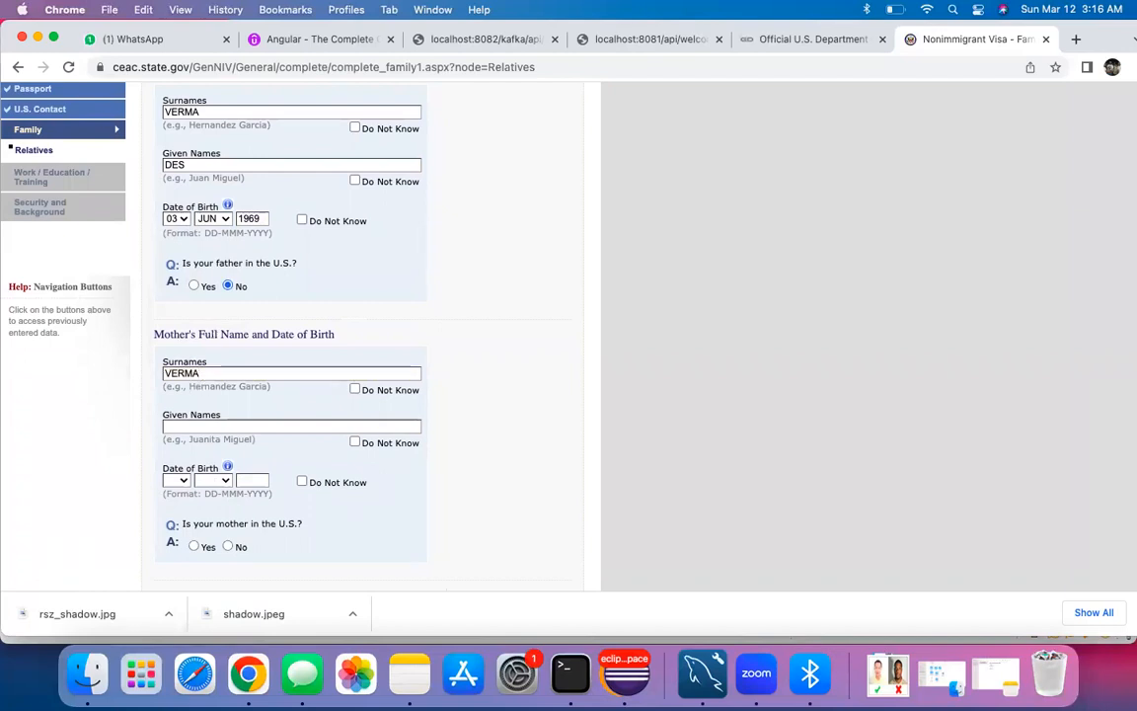
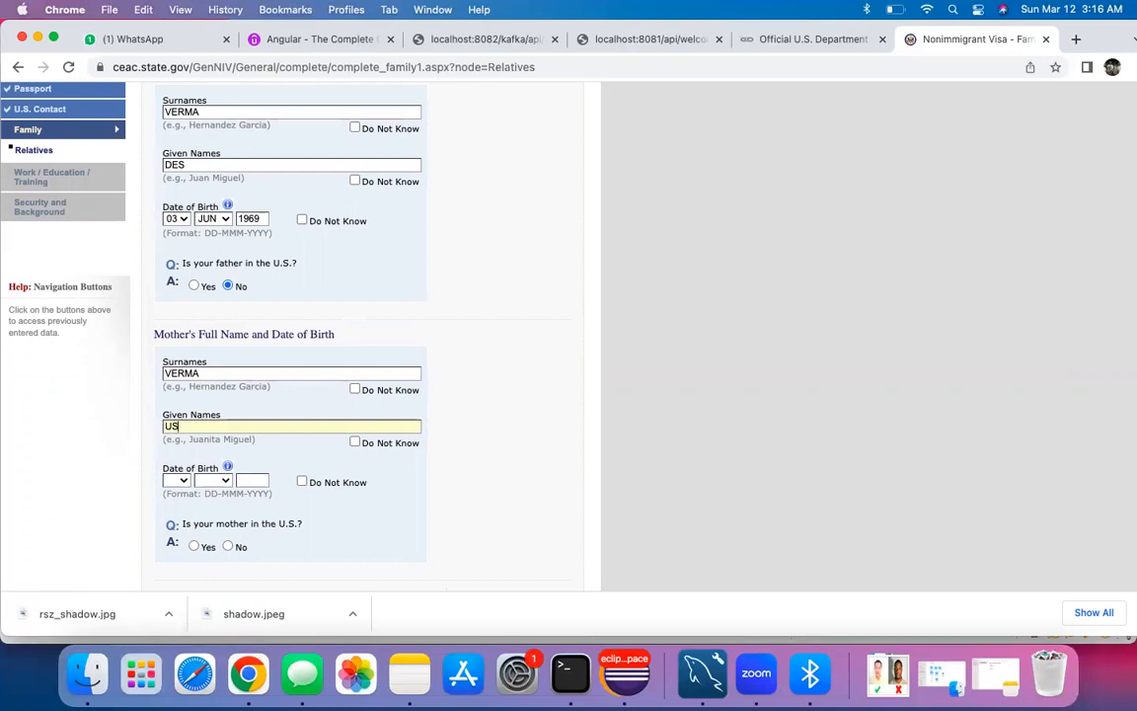
pyautogui.click(176, 480)
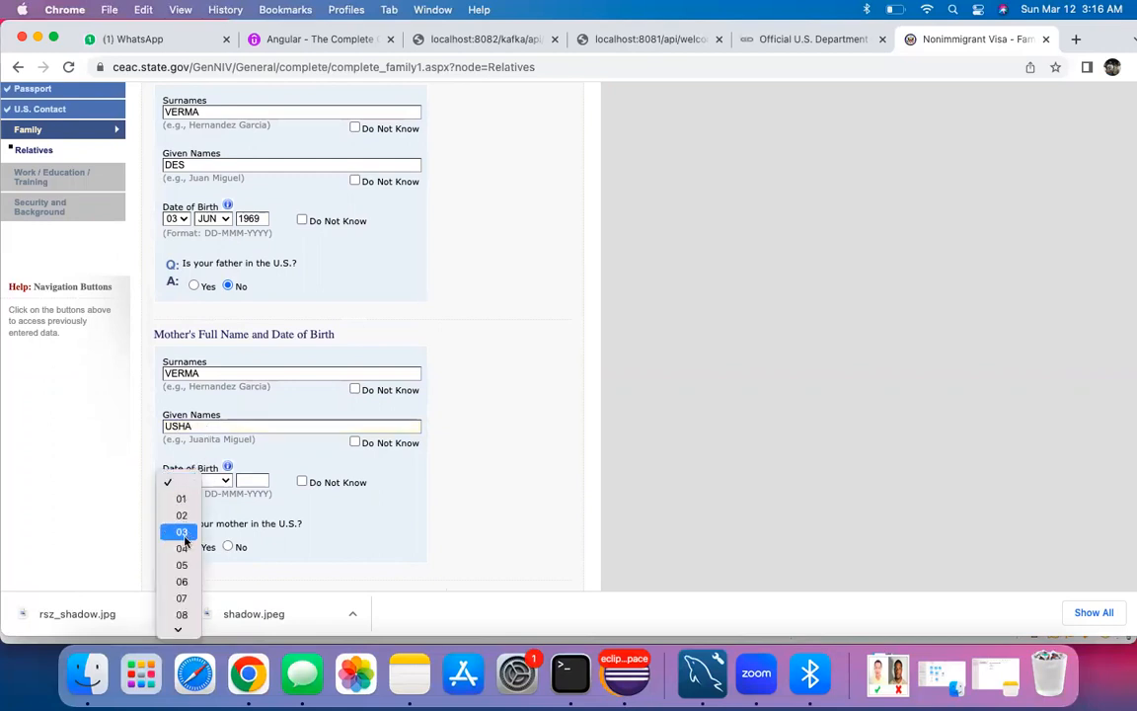
pyautogui.click(178, 530)
pyautogui.click(220, 481)
pyautogui.click(216, 545)
pyautogui.click(255, 481)
pyautogui.write('1965')
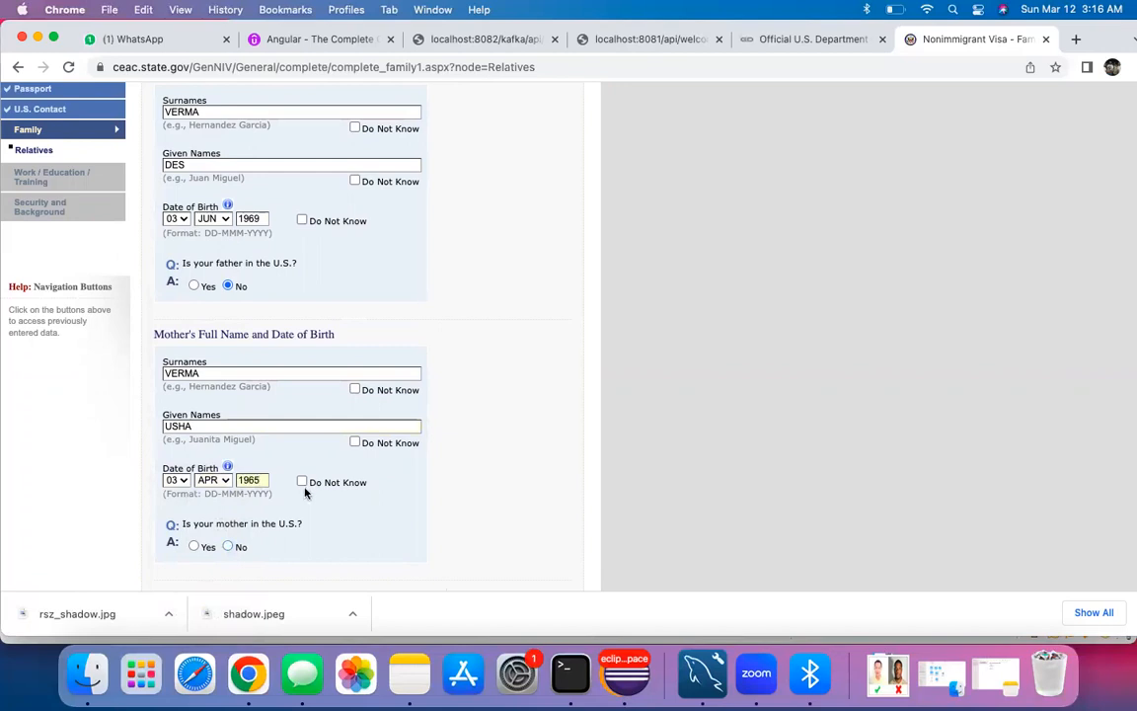
pyautogui.press('BackSpace')
pyautogui.press('BackSpace')
pyautogui.write('70')
# Step: Answer No to mother in the U.S., immediate relatives and other relatives in the U.S
pyautogui.scroll(-2, 447, 520)
pyautogui.scroll(-1, 274, 437)
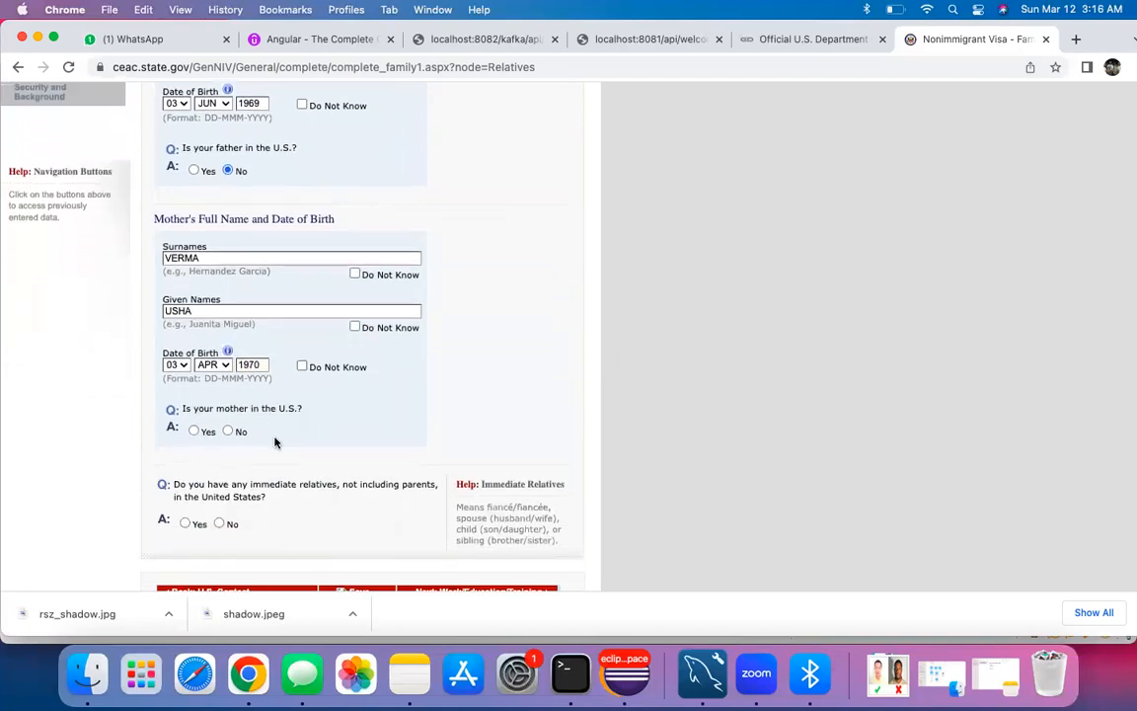
pyautogui.click(229, 431)
pyautogui.scroll(-2, 227, 434)
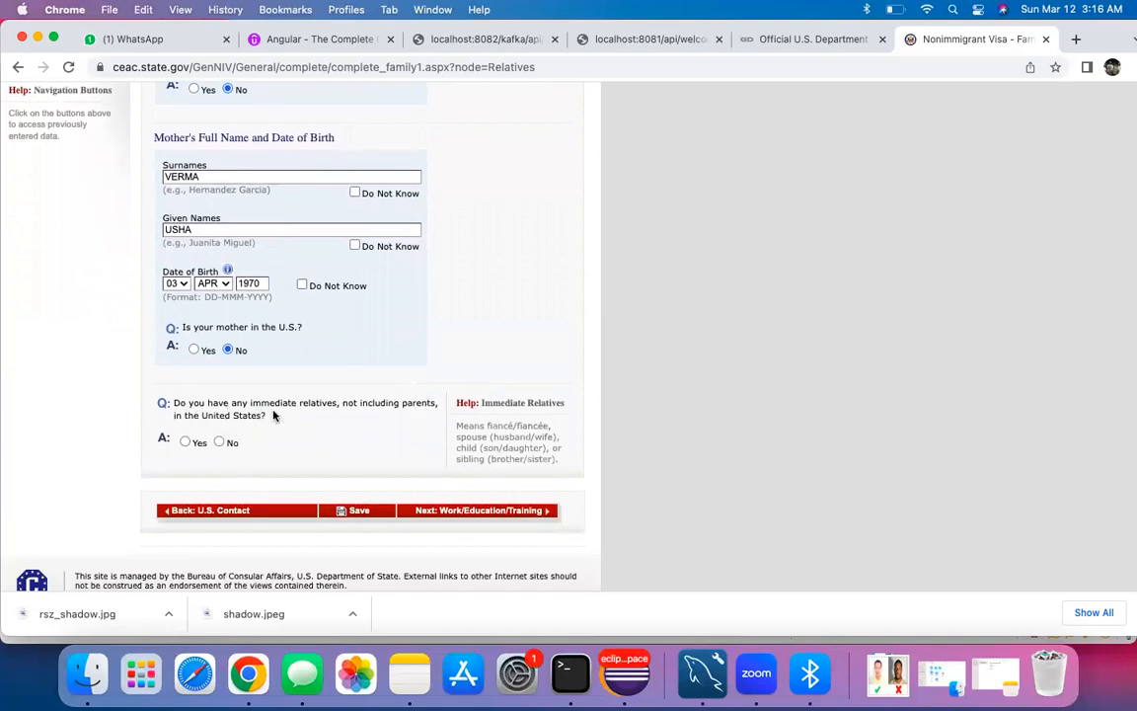
pyautogui.click(219, 442)
pyautogui.scroll(3, 330, 452)
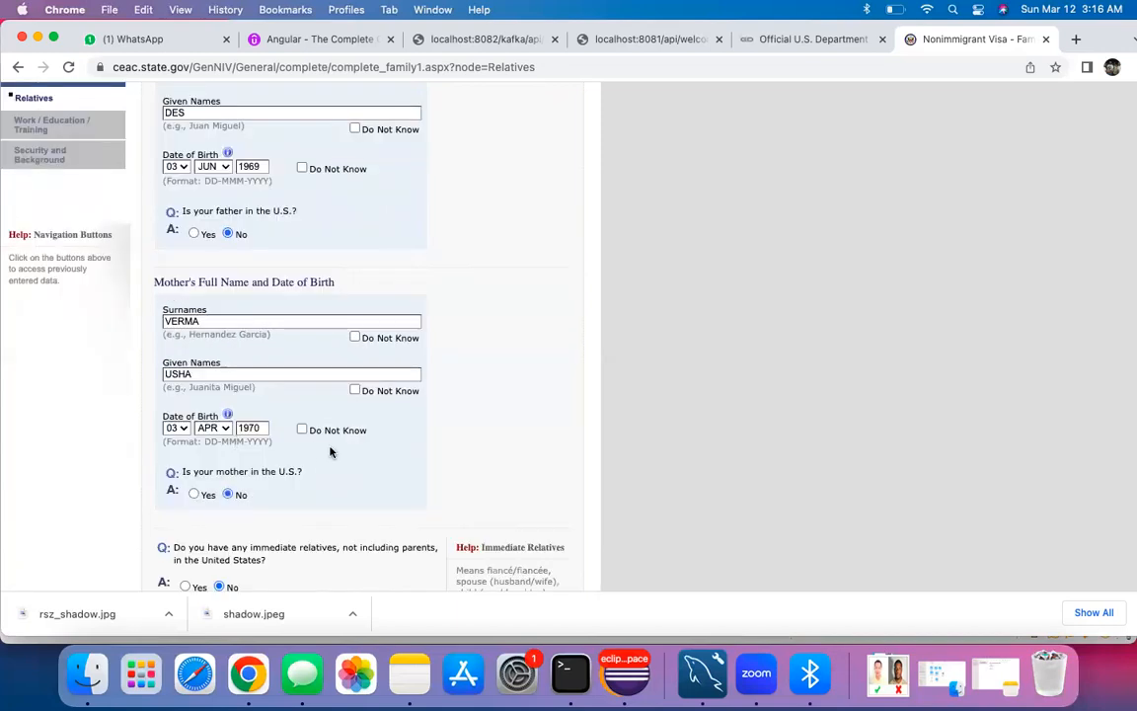
pyautogui.scroll(-5, 326, 385)
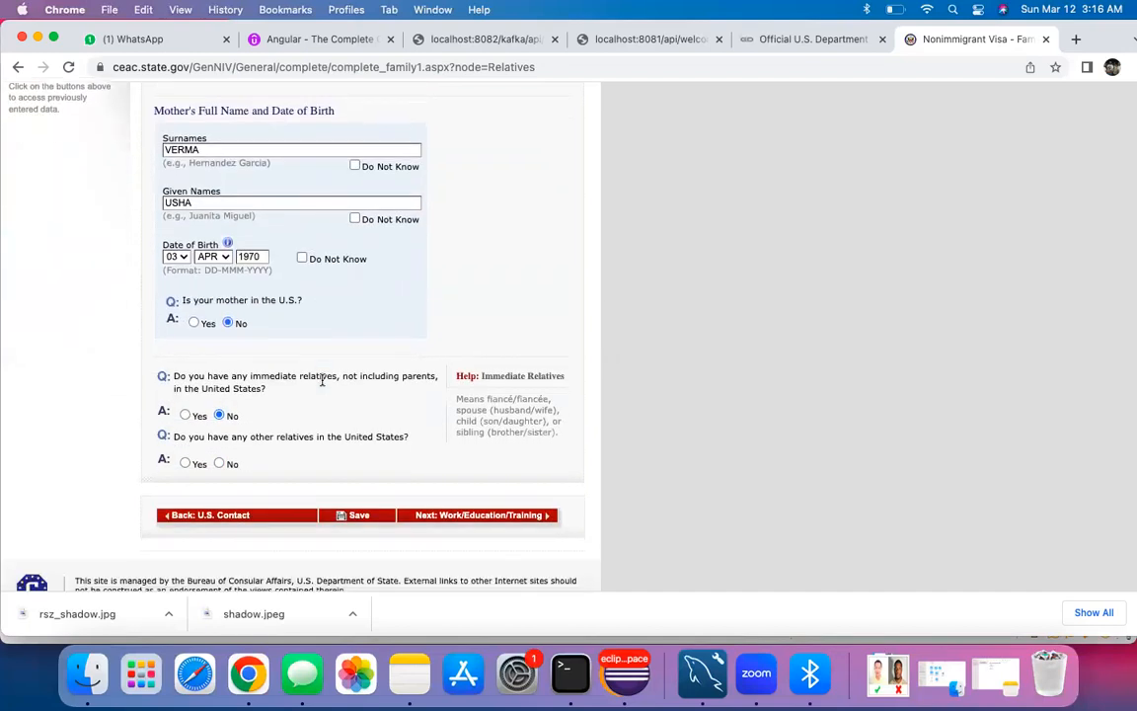
pyautogui.click(464, 466)
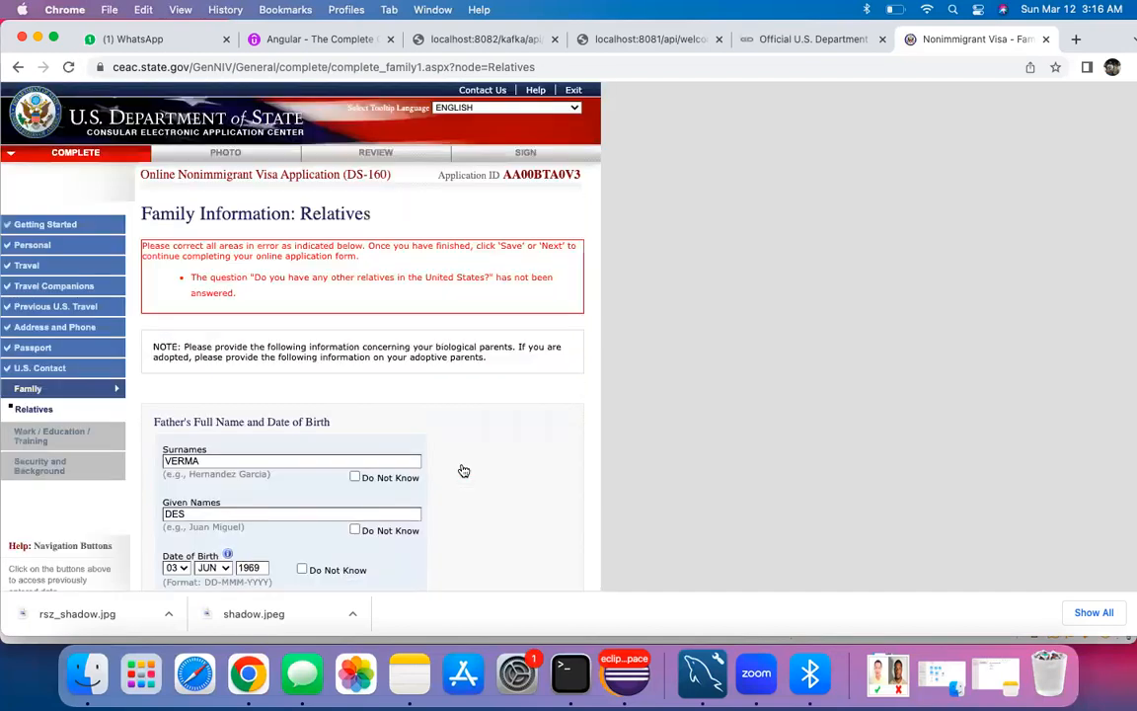
pyautogui.scroll(-10, 327, 392)
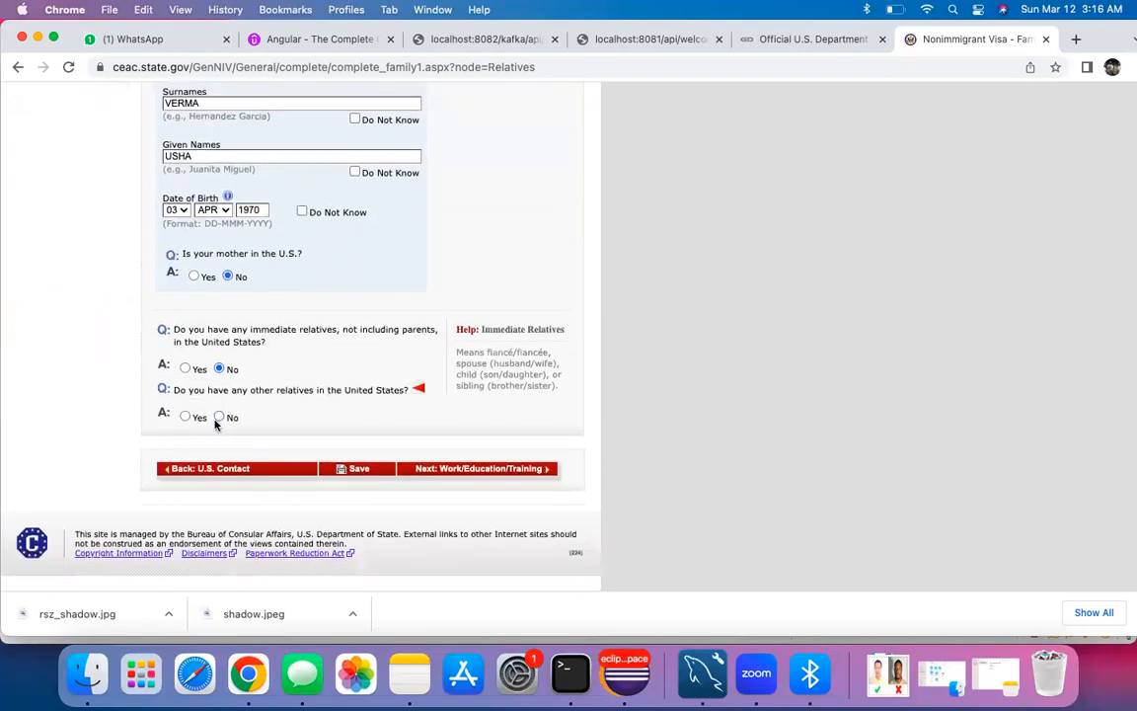
pyautogui.click(219, 413)
pyautogui.scroll(3, 349, 452)
pyautogui.scroll(-4, 436, 463)
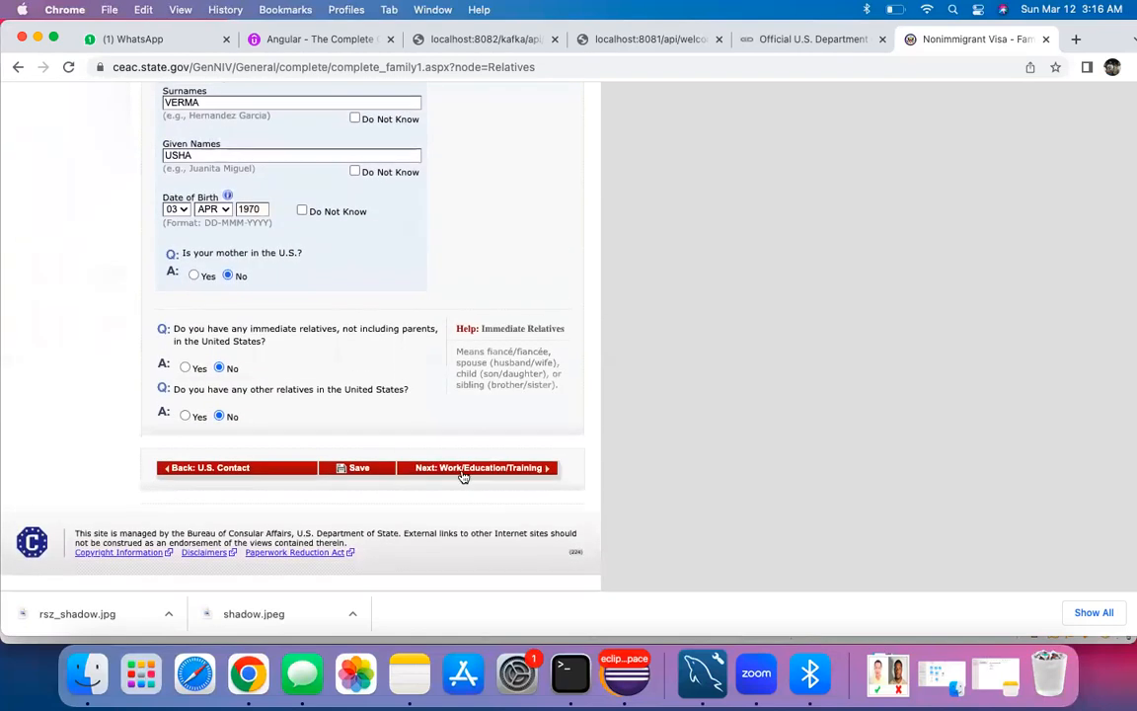
# Step: Set occupation to ENGINEERING and enter employer ALL STATE CANADA with its street address
pyautogui.click(471, 469)
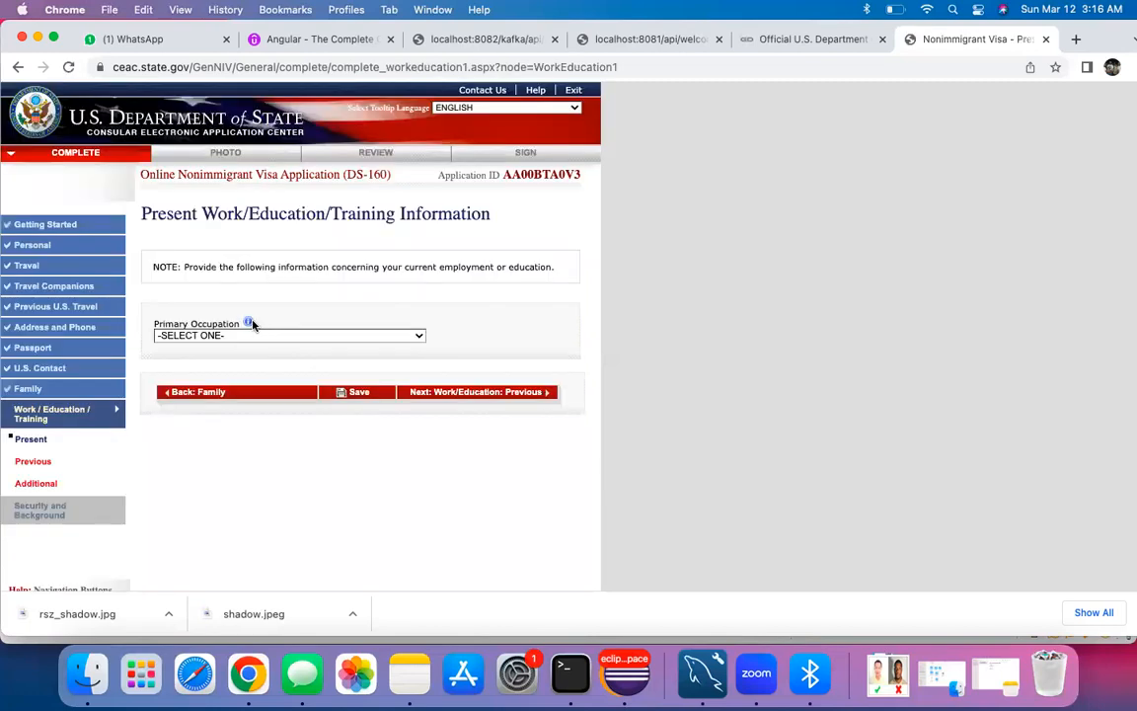
pyautogui.click(237, 333)
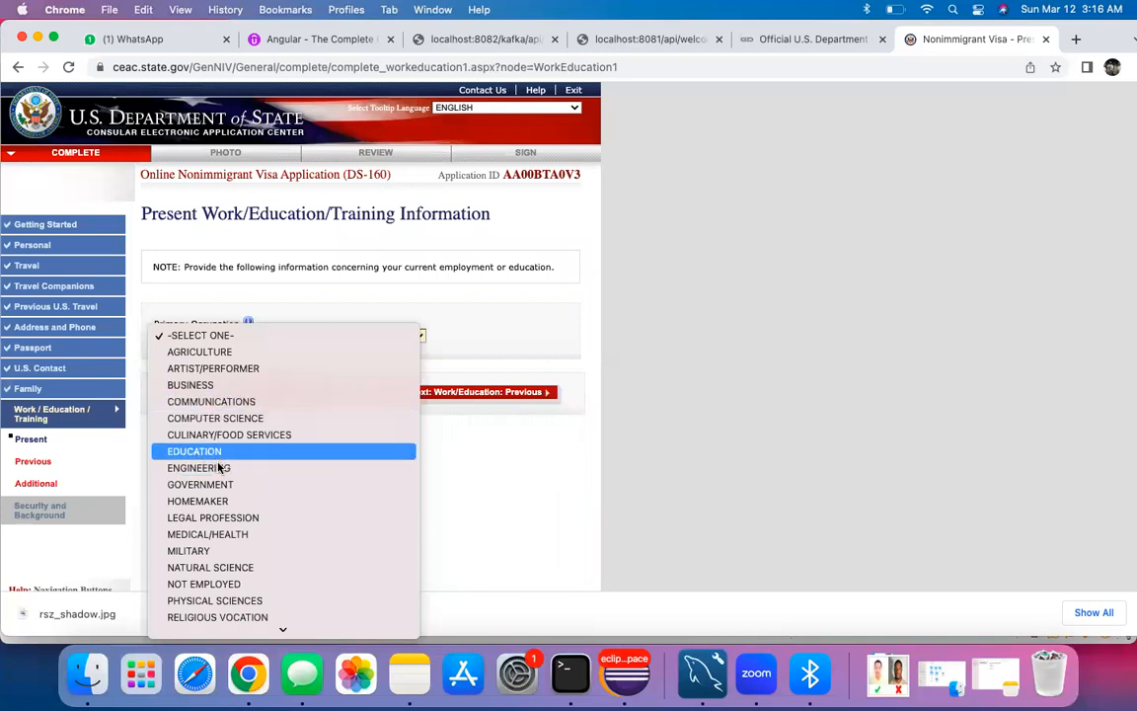
pyautogui.click(218, 469)
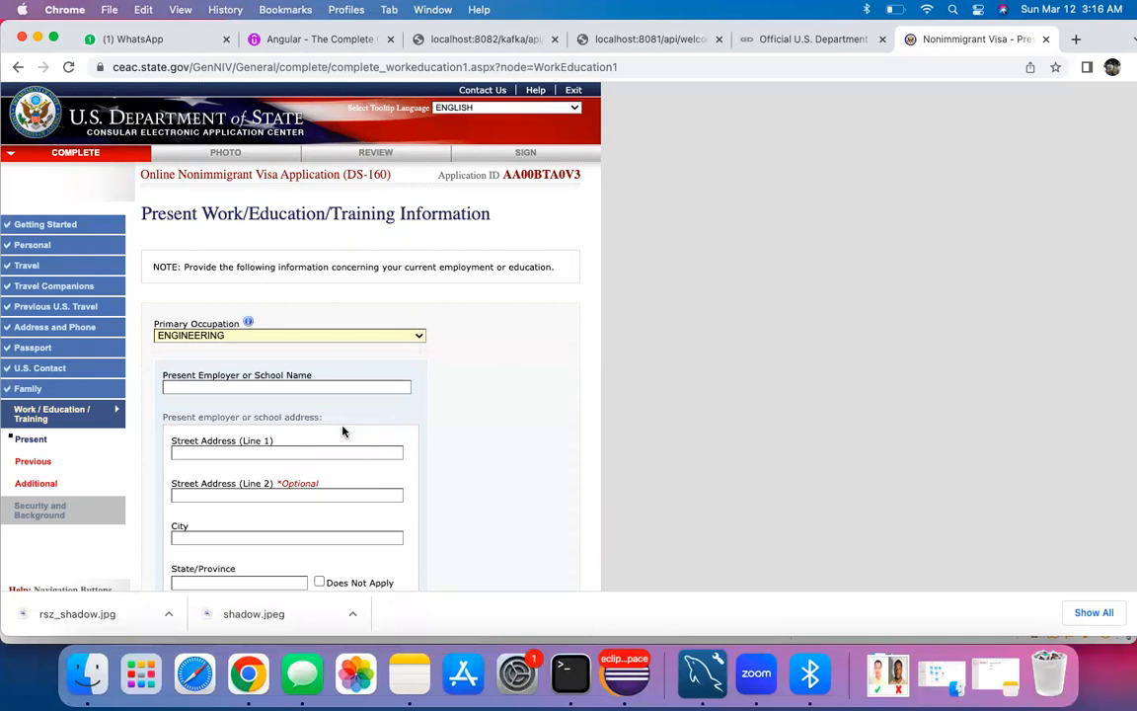
pyautogui.scroll(-2, 342, 432)
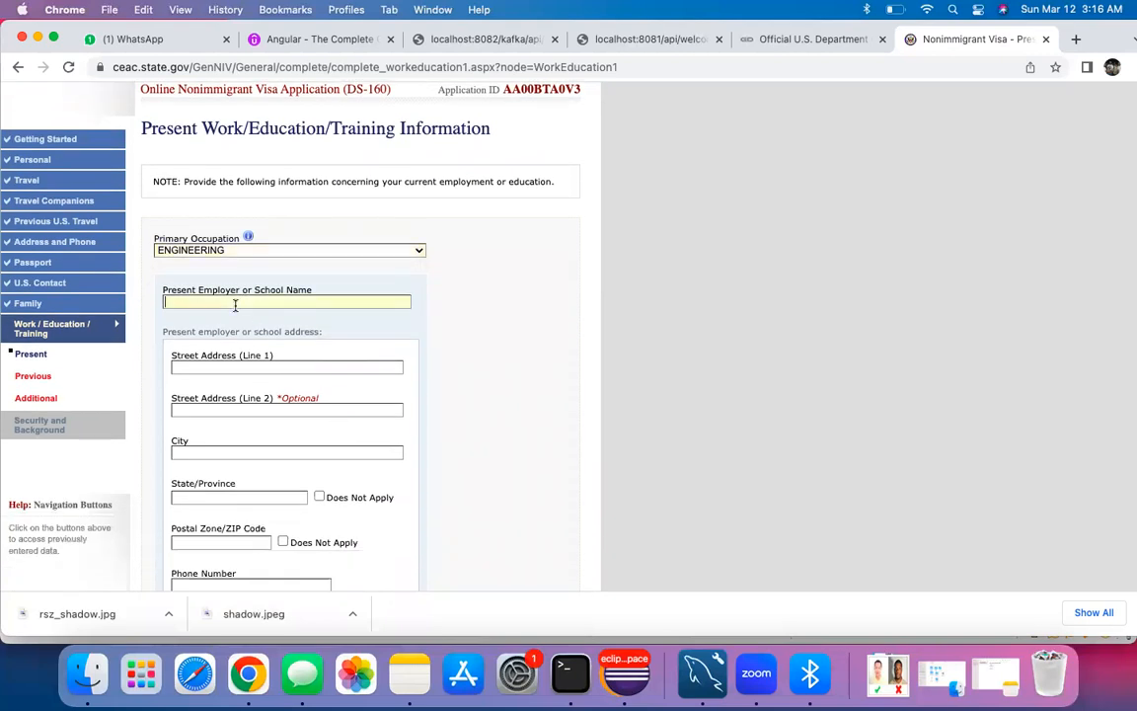
pyautogui.write('STATE CANADA')
pyautogui.press('Tab')
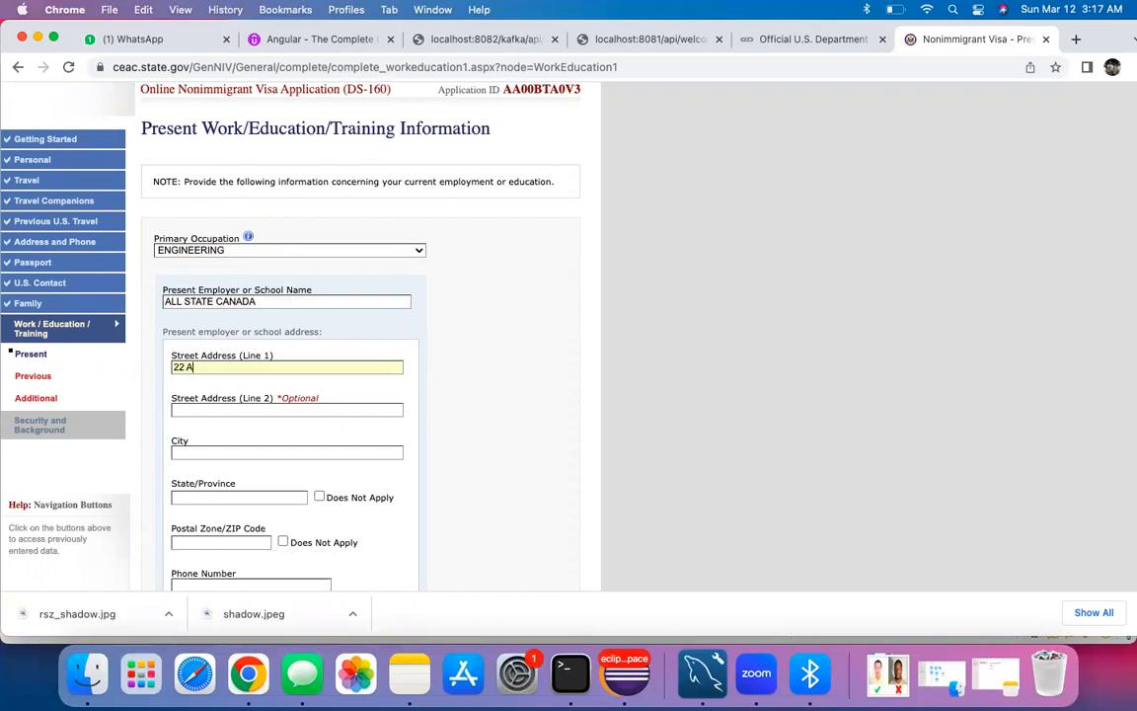
pyautogui.write('22 ALLPA')
pyautogui.write('PARK')
pyautogui.write(' MARKHAM')
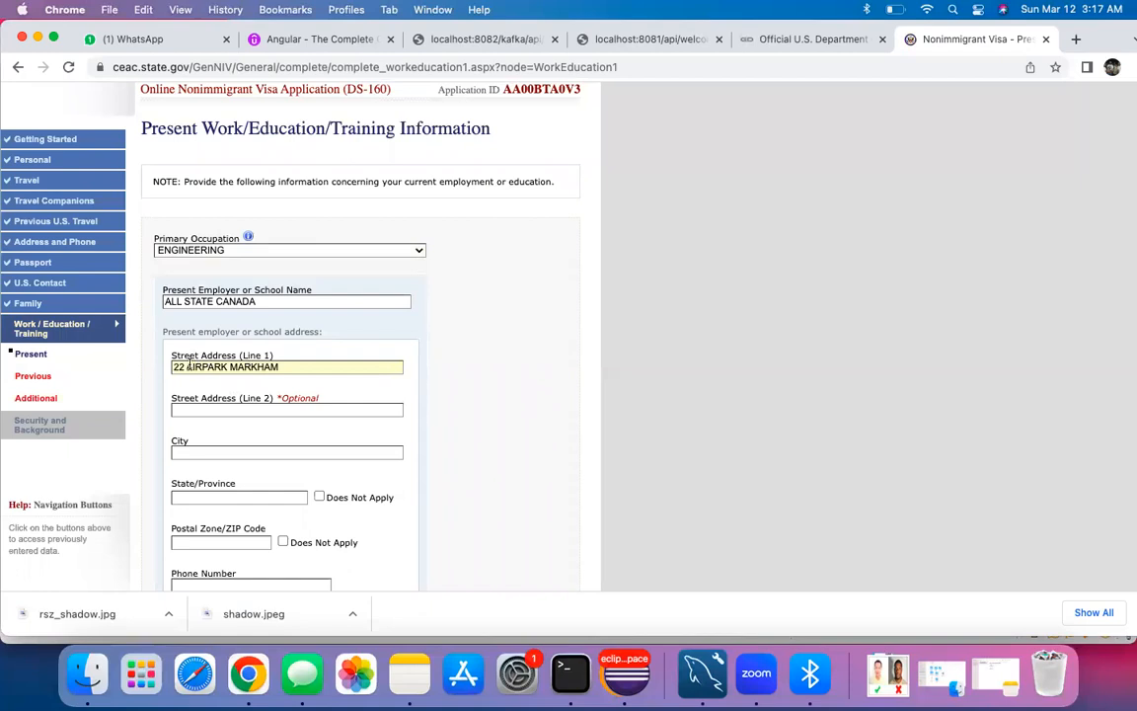
# Step: Complete the employer's city, province ON and postal code, leaving the phone number blank
pyautogui.click(202, 450)
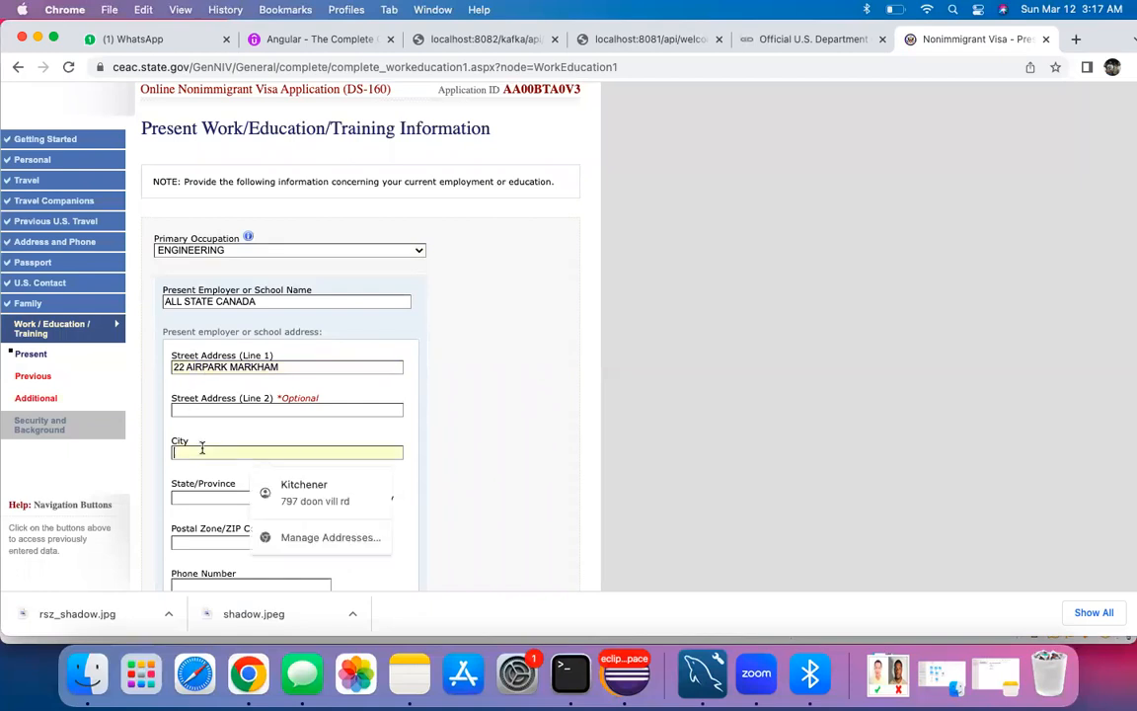
pyautogui.write('MARKHAM')
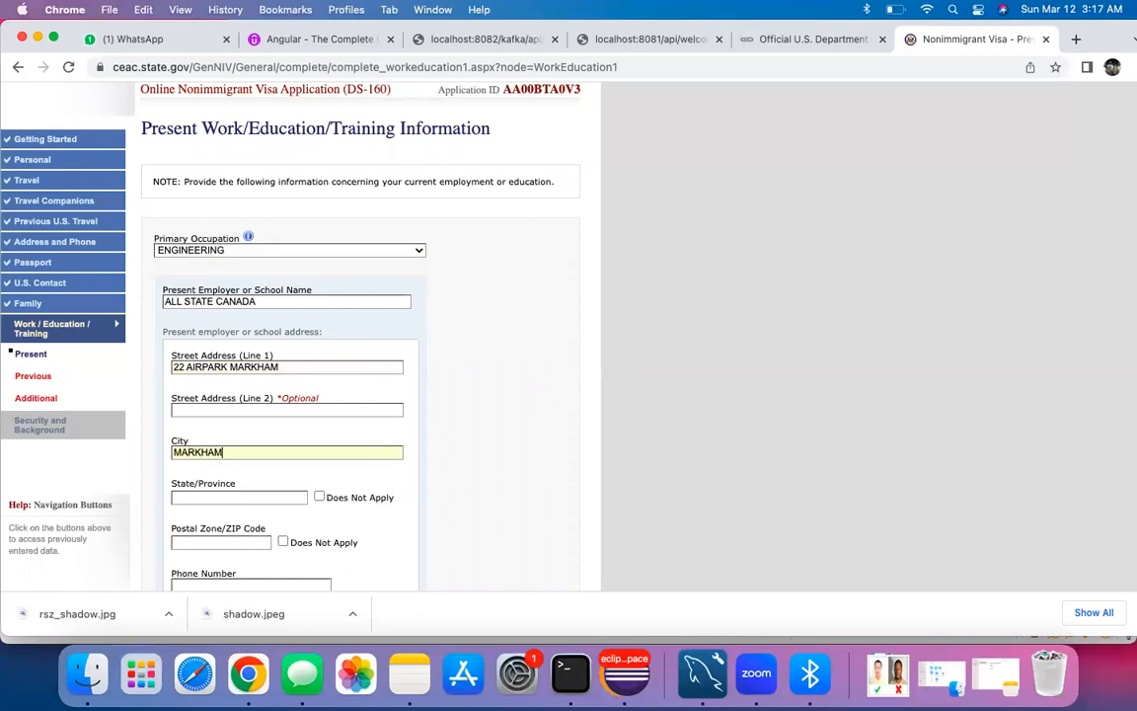
pyautogui.click(244, 496)
pyautogui.write('ON')
pyautogui.click(424, 530)
pyautogui.scroll(-3, 424, 530)
pyautogui.click(224, 391)
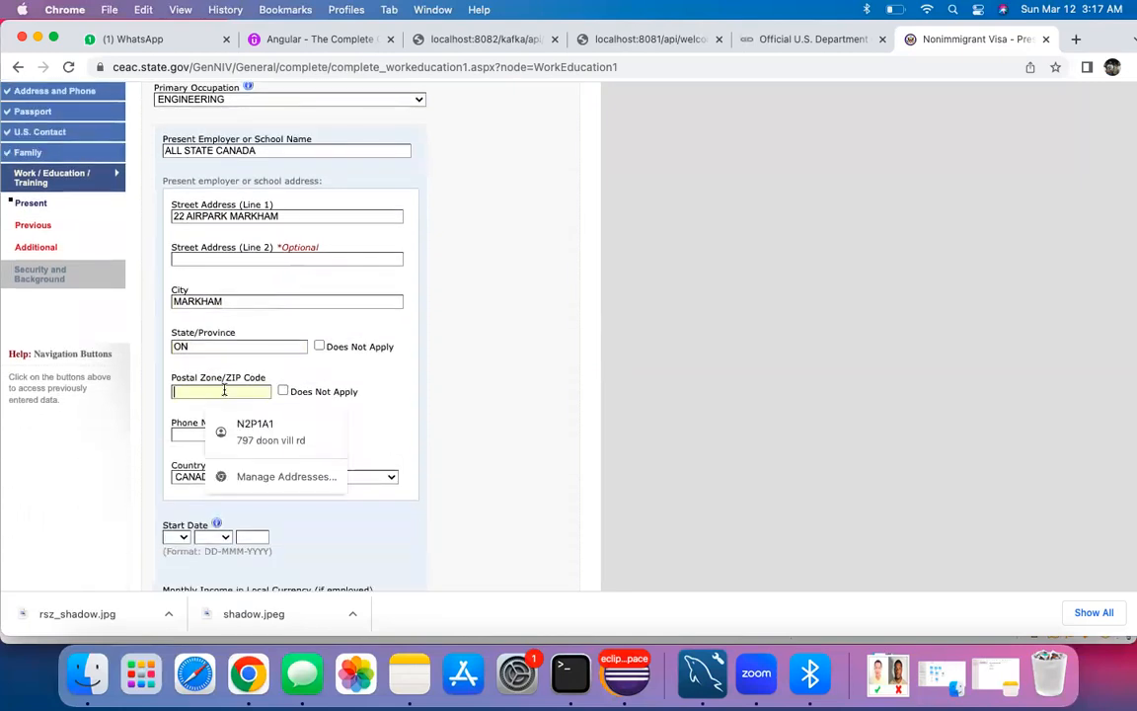
pyautogui.write('N2P1A1')
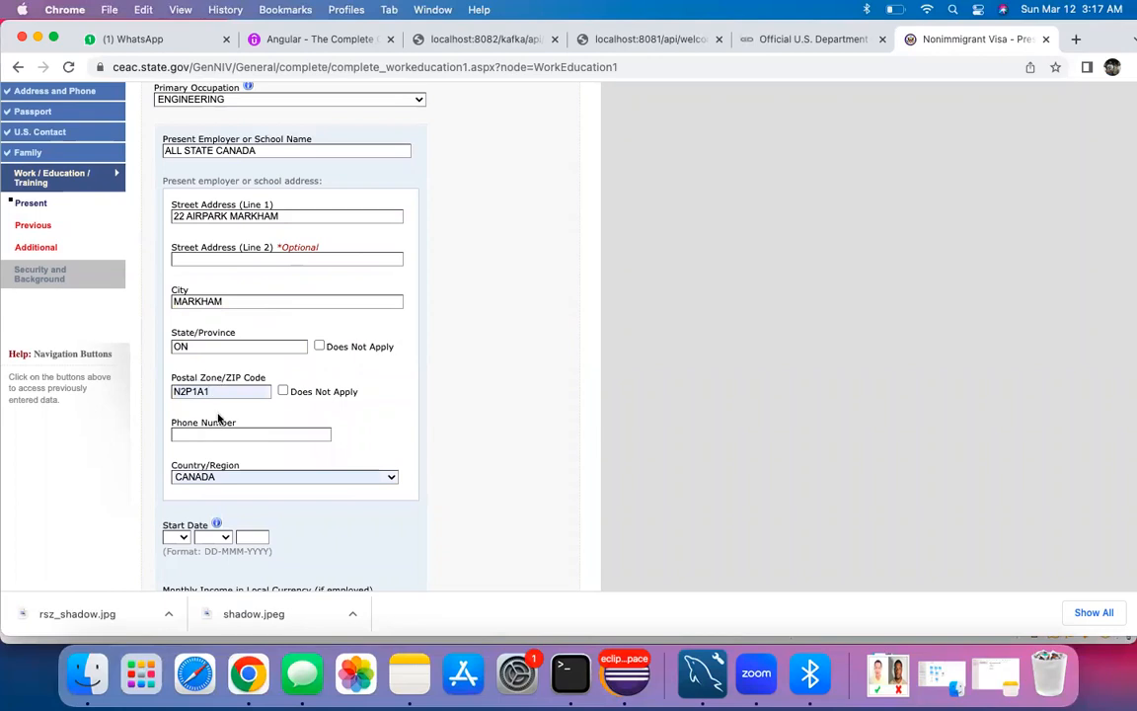
pyautogui.scroll(-2, 203, 378)
pyautogui.click(212, 331)
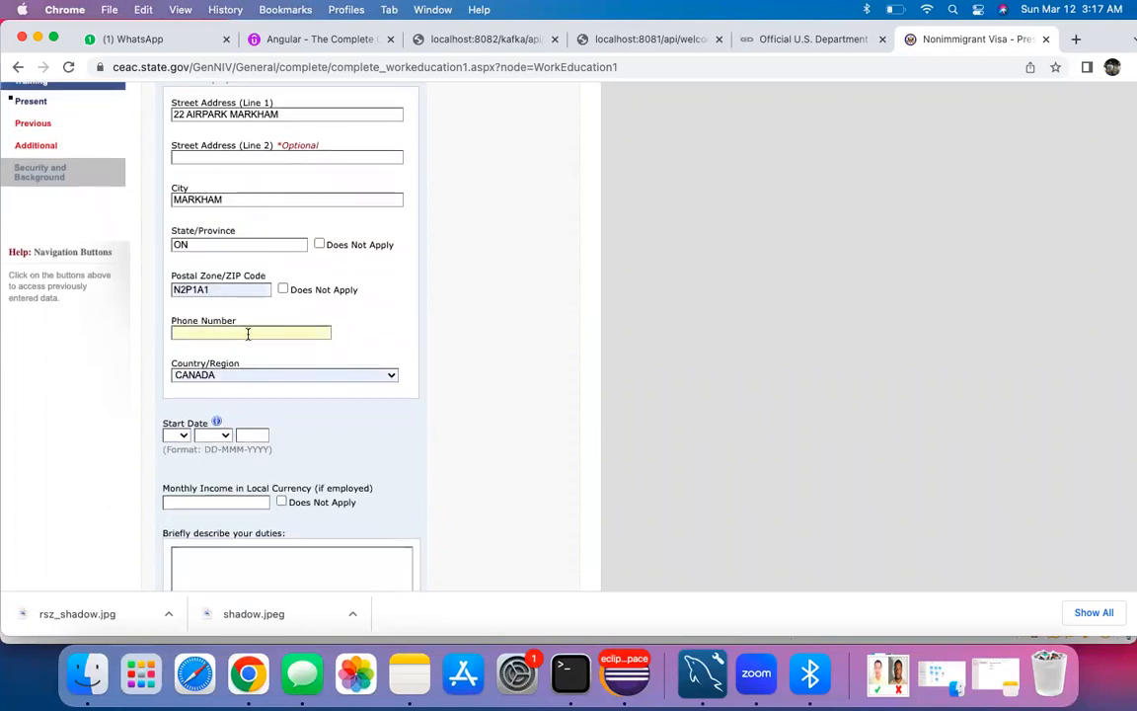
pyautogui.click(290, 359)
pyautogui.scroll(2, 221, 327)
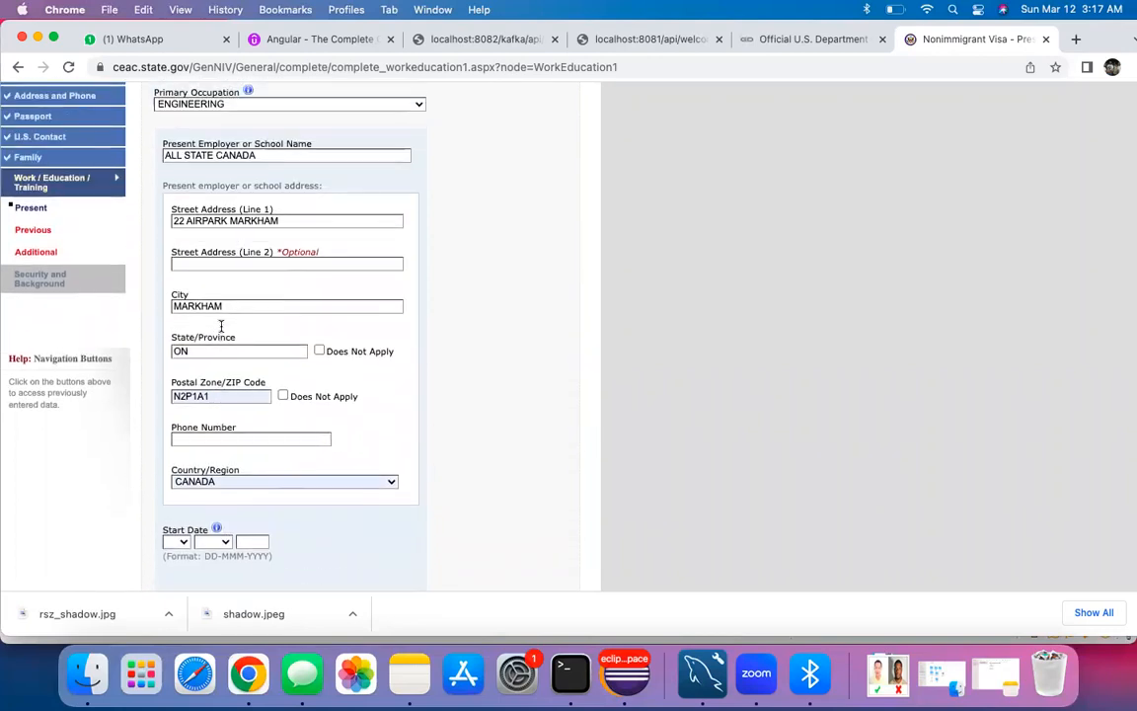
pyautogui.scroll(-3, 221, 327)
pyautogui.scroll(-2, 252, 369)
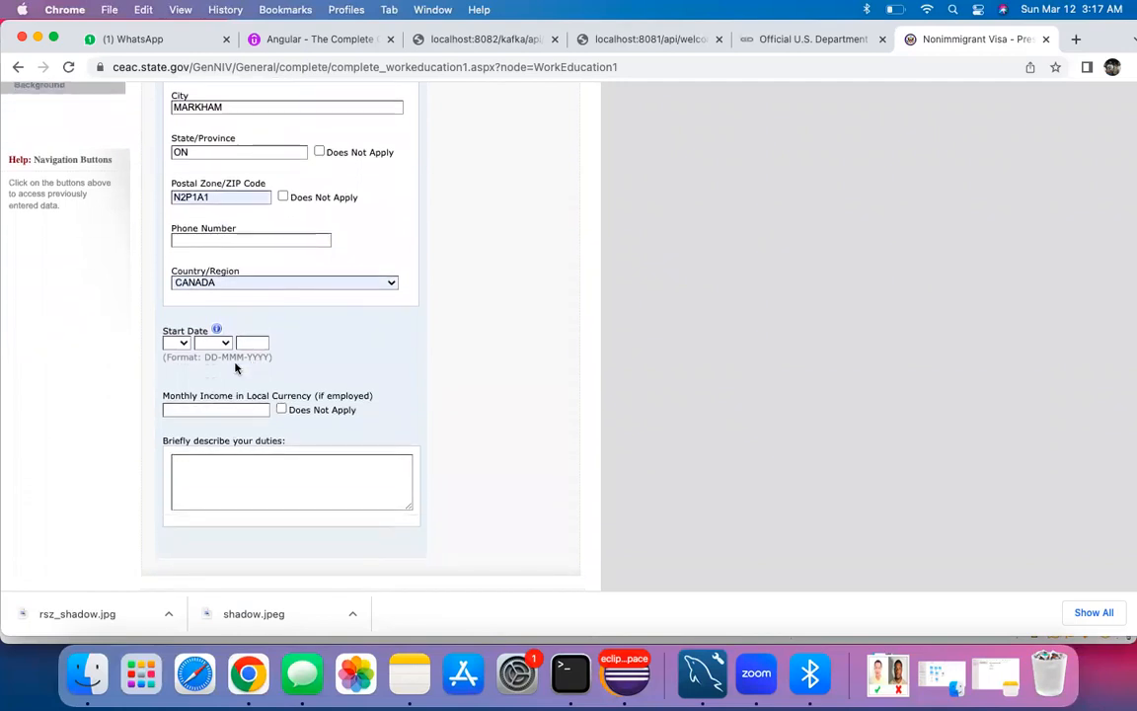
# Step: Set the job start date to 18 OCT 2020 and monthly income to 150000
pyautogui.click(183, 340)
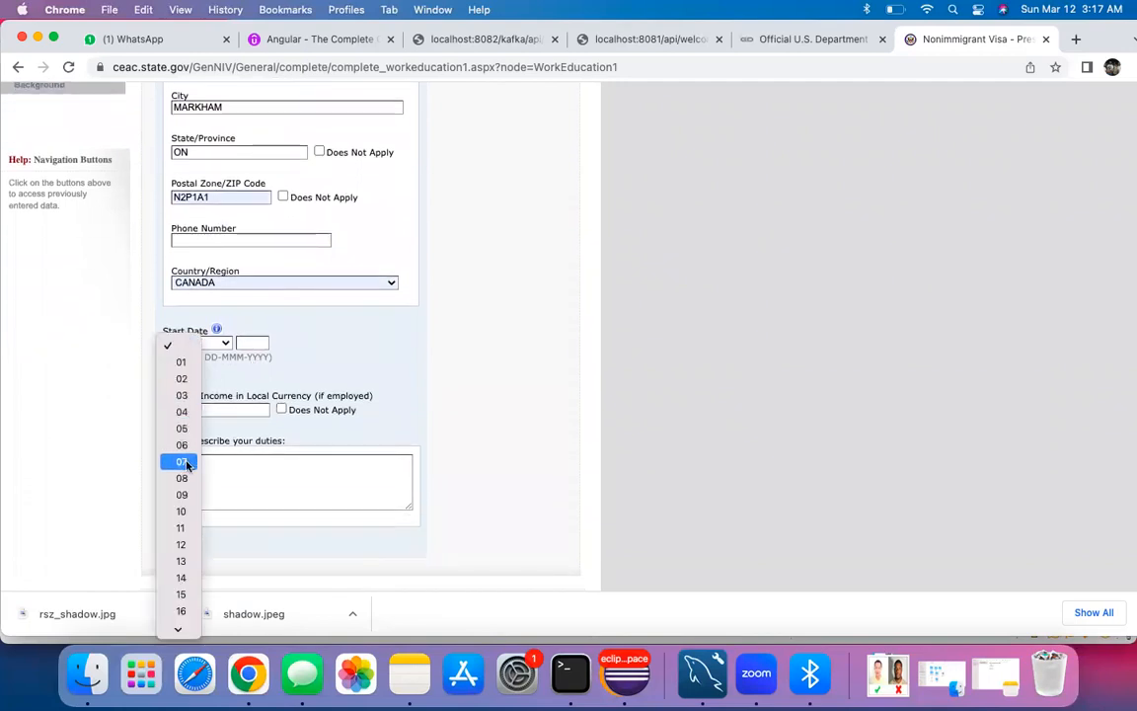
pyautogui.scroll(-4, 184, 611)
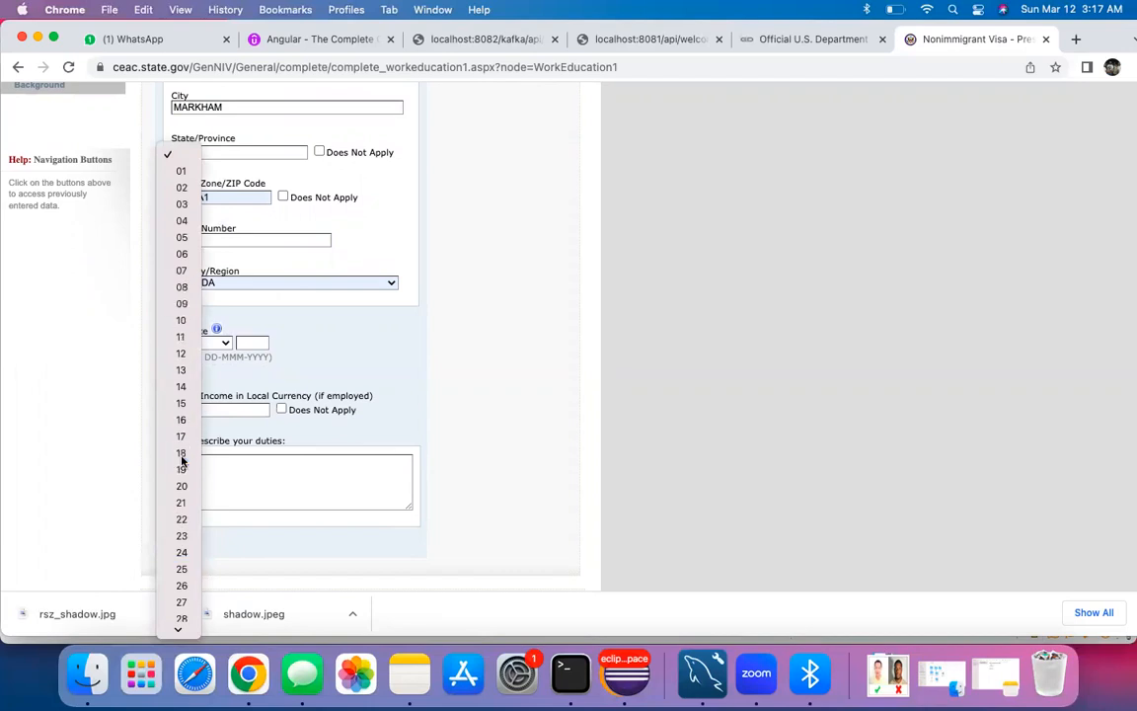
pyautogui.click(181, 452)
pyautogui.click(212, 342)
pyautogui.click(216, 510)
pyautogui.click(248, 342)
pyautogui.write('2020')
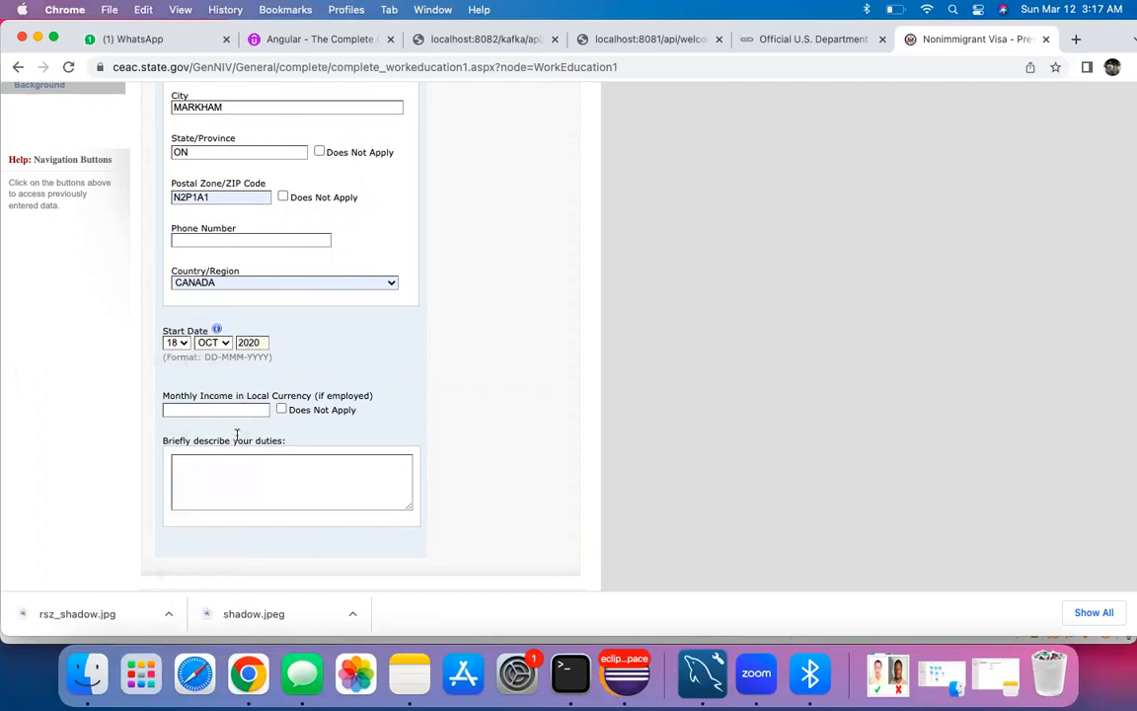
pyautogui.scroll(-2, 213, 391)
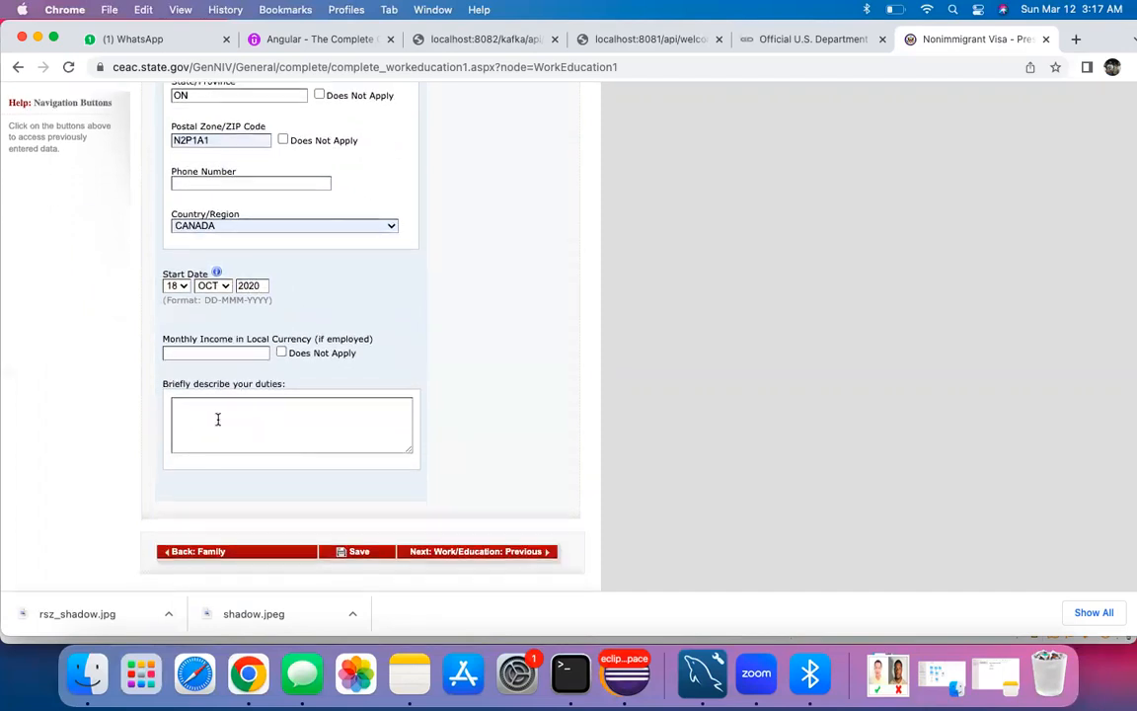
pyautogui.write('150000')
pyautogui.scroll(-2, 452, 376)
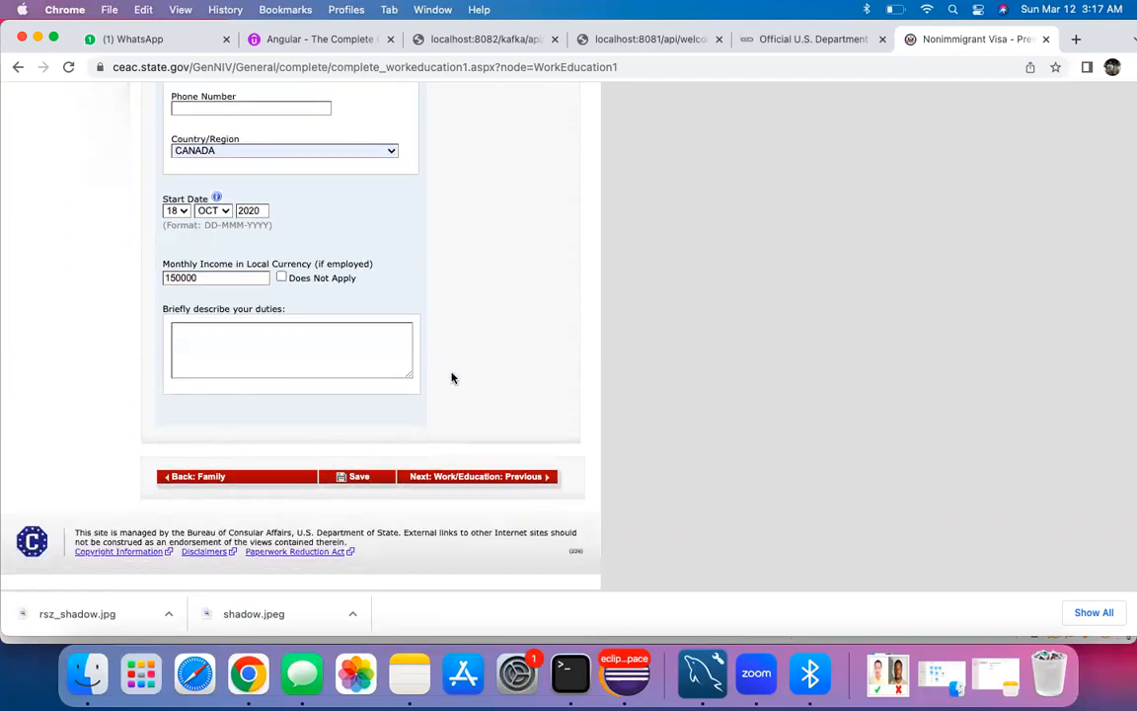
# Step: Attempt to save, then fill in the employer's missing phone number
pyautogui.click(347, 476)
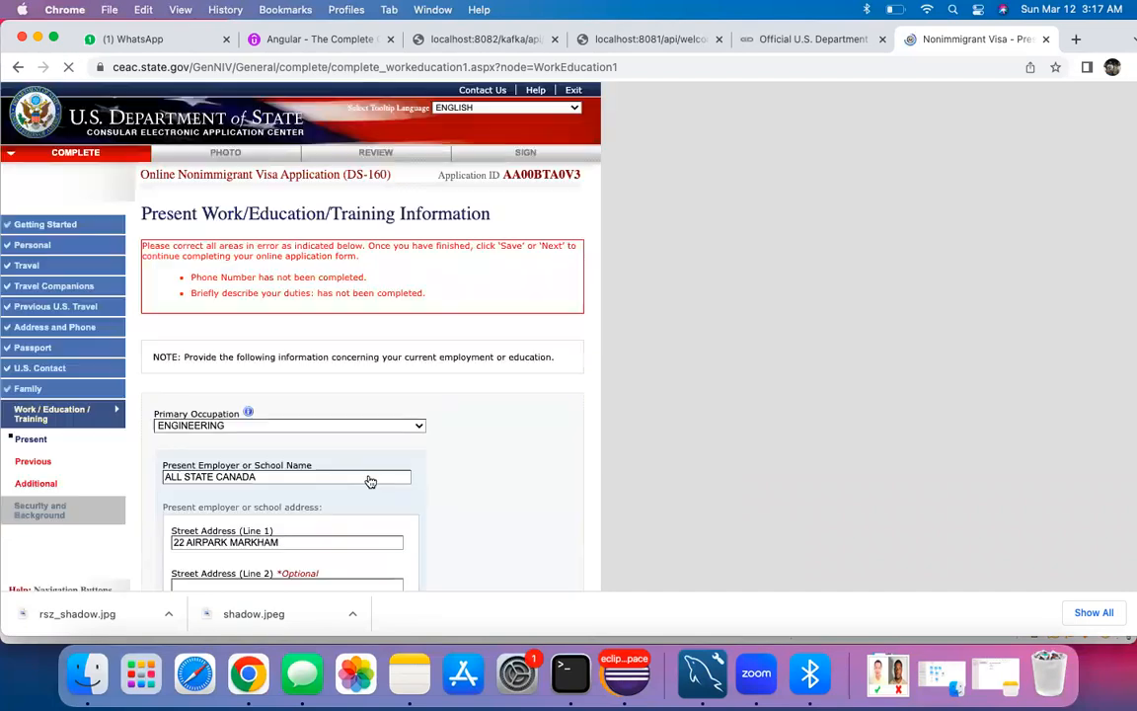
pyautogui.scroll(-10, 403, 350)
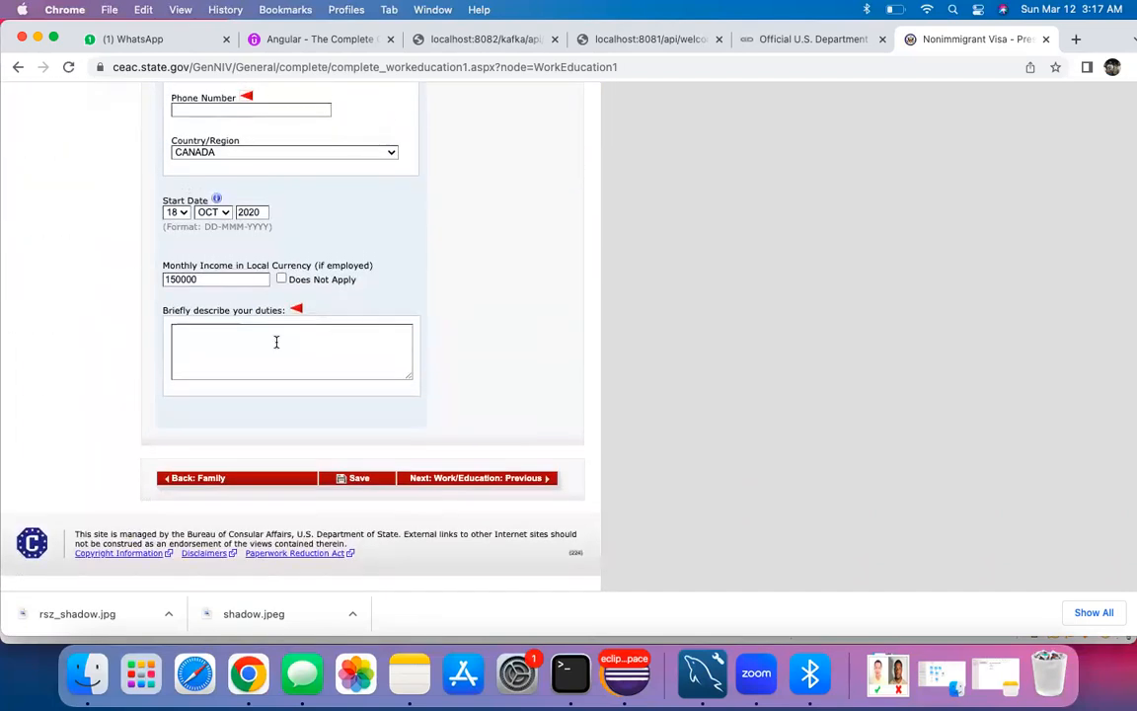
pyautogui.scroll(8, 276, 343)
pyautogui.scroll(-1, 277, 348)
pyautogui.click(209, 392)
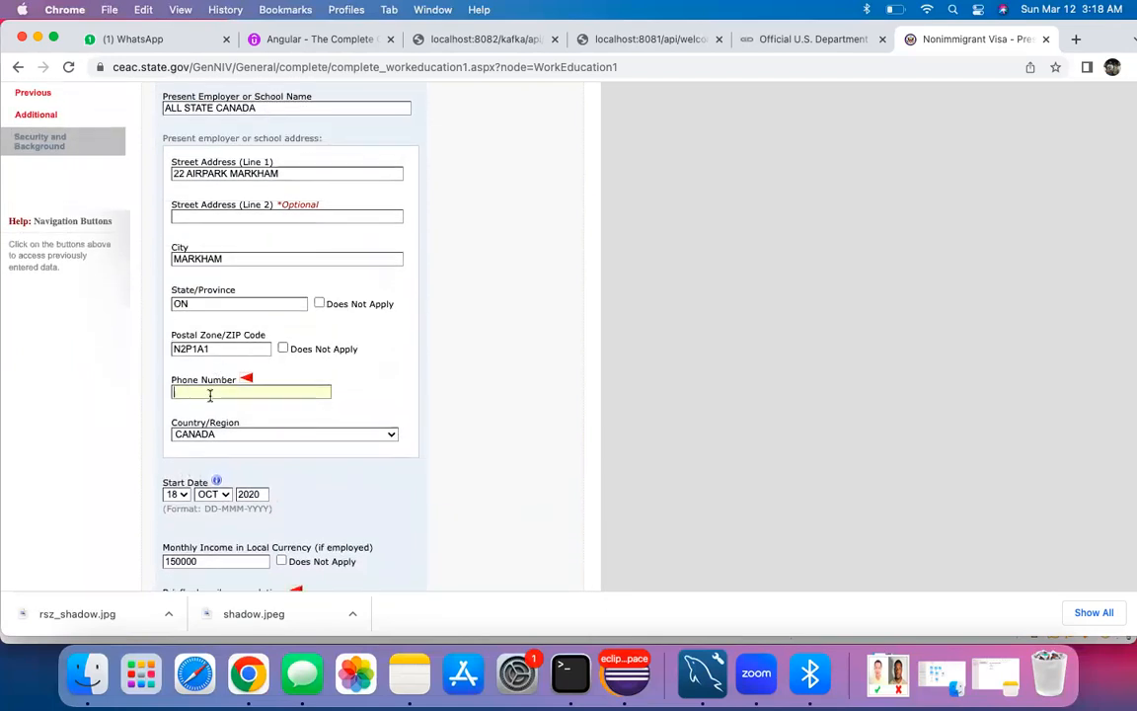
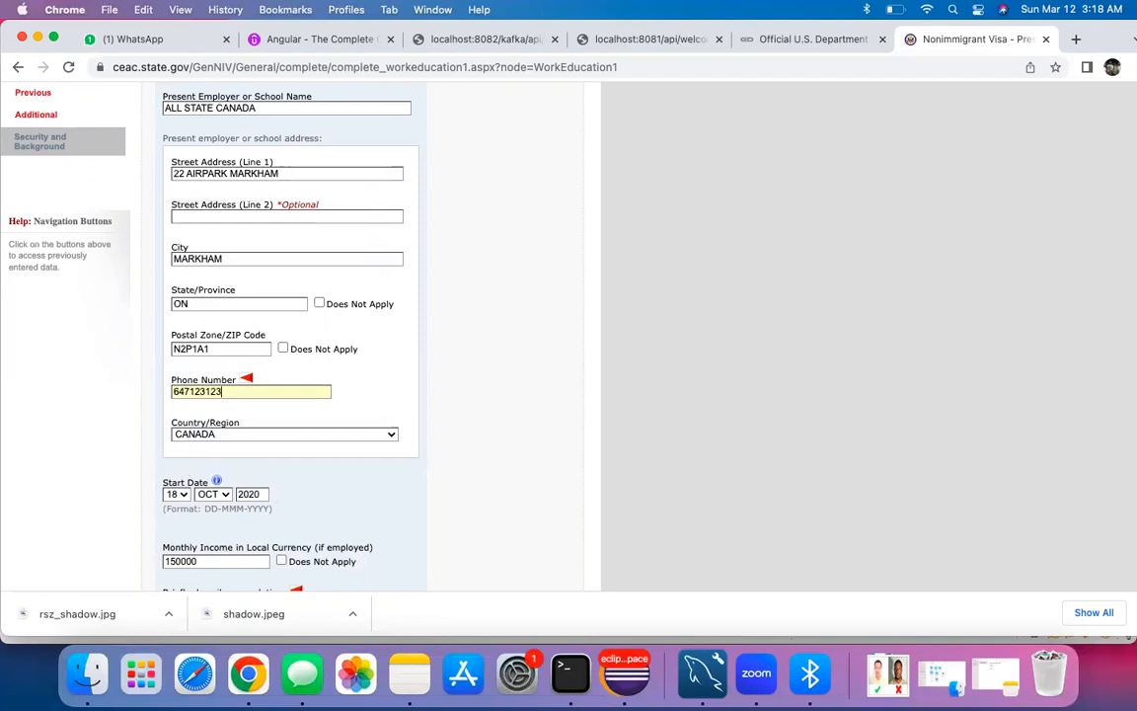
# Step: Describe duties as 'CODE ENHANCEMENT LEDING TO NEW PROJECT' and save the application
pyautogui.scroll(-3, 354, 431)
pyautogui.click(241, 383)
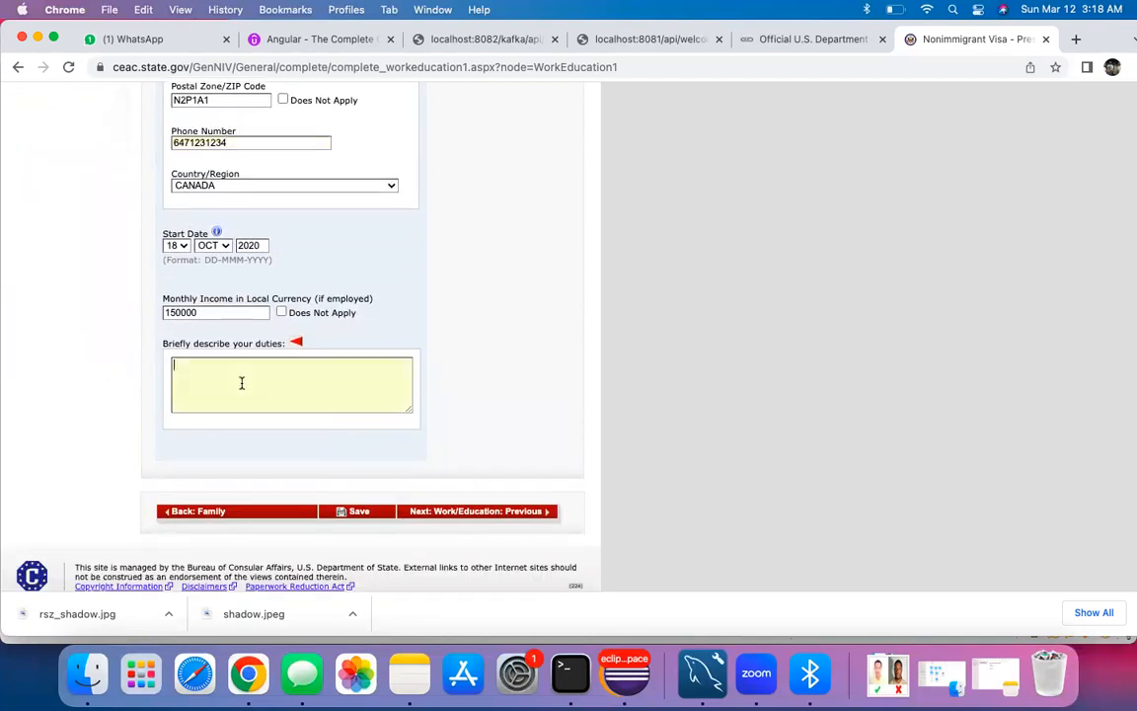
pyautogui.write('COD')
pyautogui.write('E ENHANCEMENT')
pyautogui.write('LEDING')
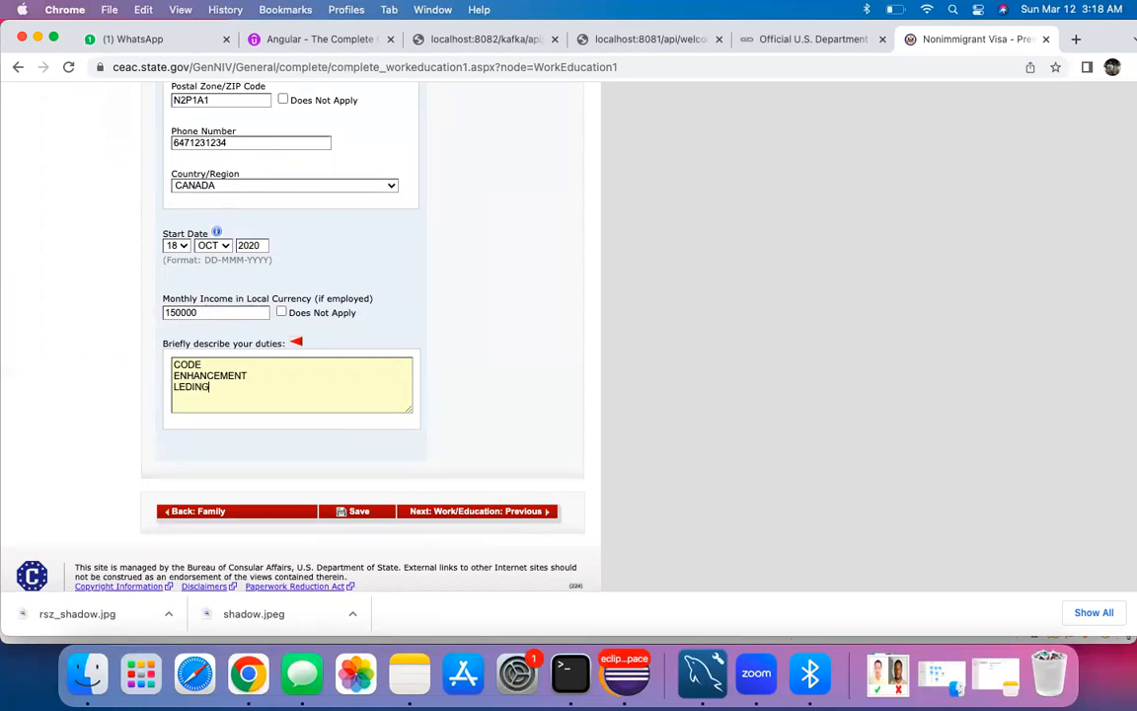
pyautogui.write(' TO NEW PROJECTS')
pyautogui.click(352, 510)
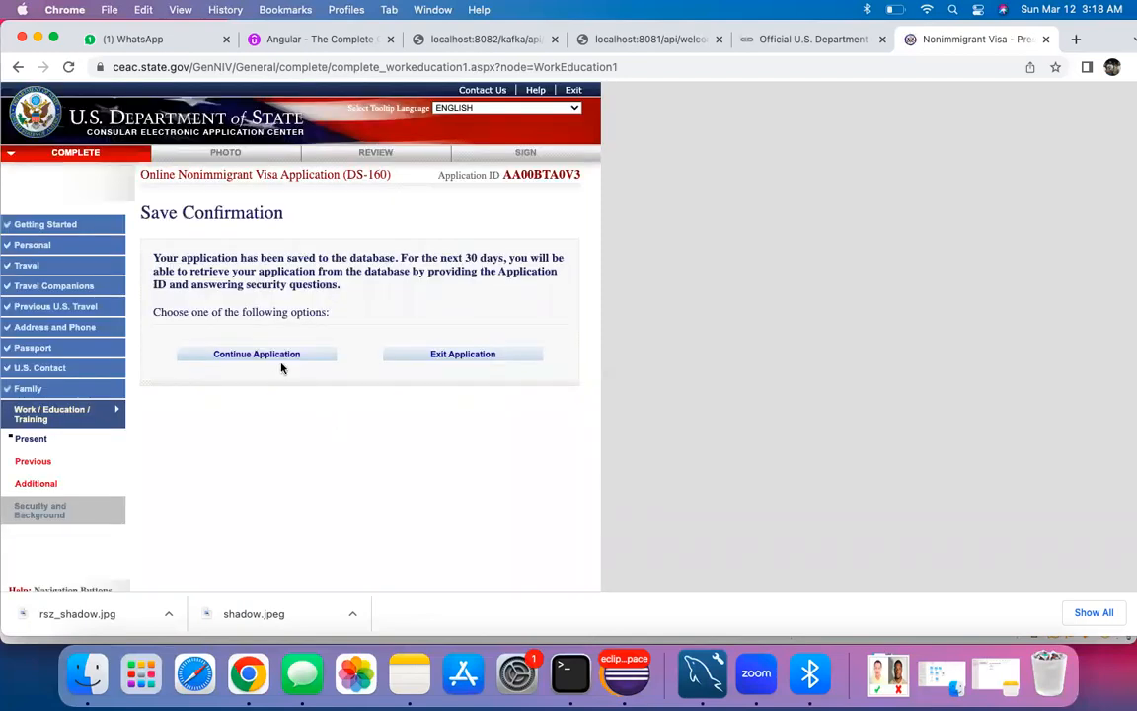
# Step: Continue the application from the save confirmation to Previous Work/Education/Training
pyautogui.click(269, 354)
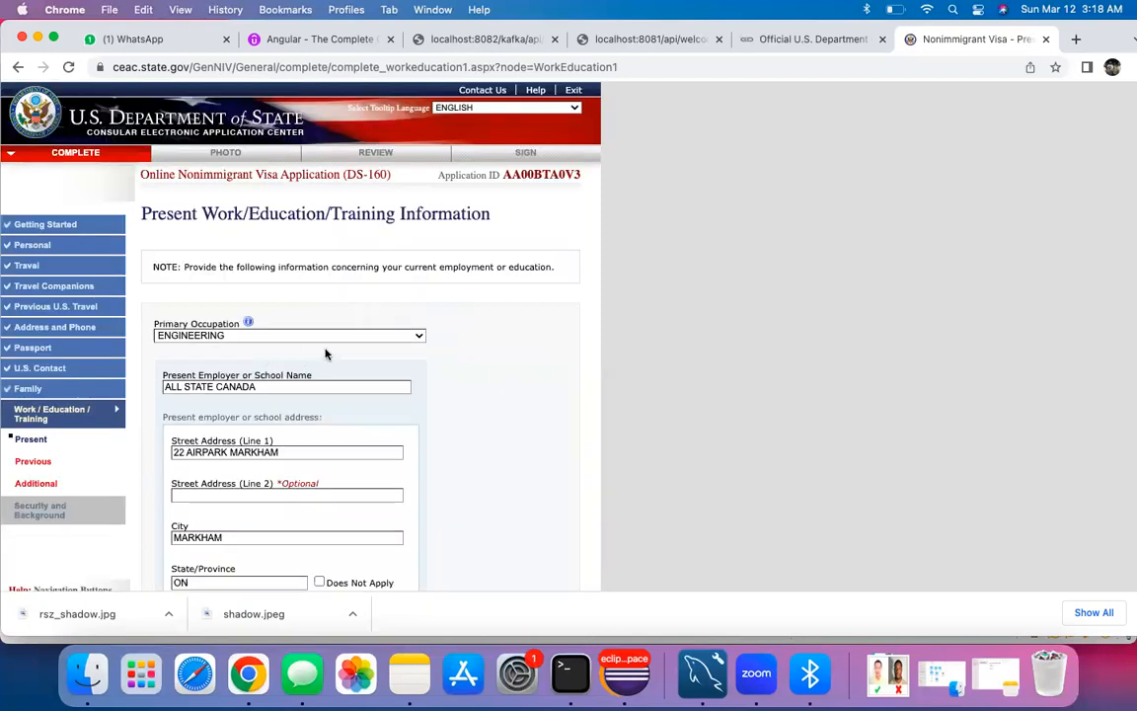
pyautogui.scroll(-8, 326, 353)
pyautogui.scroll(5, 325, 353)
pyautogui.scroll(-8, 326, 353)
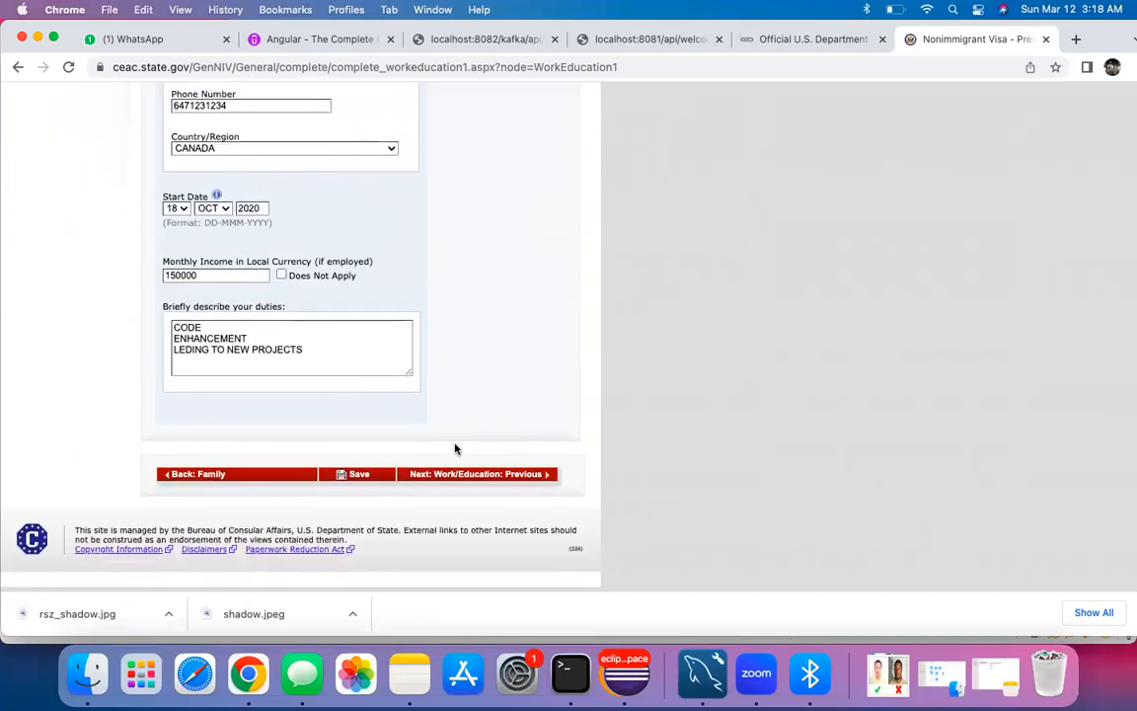
pyautogui.click(459, 474)
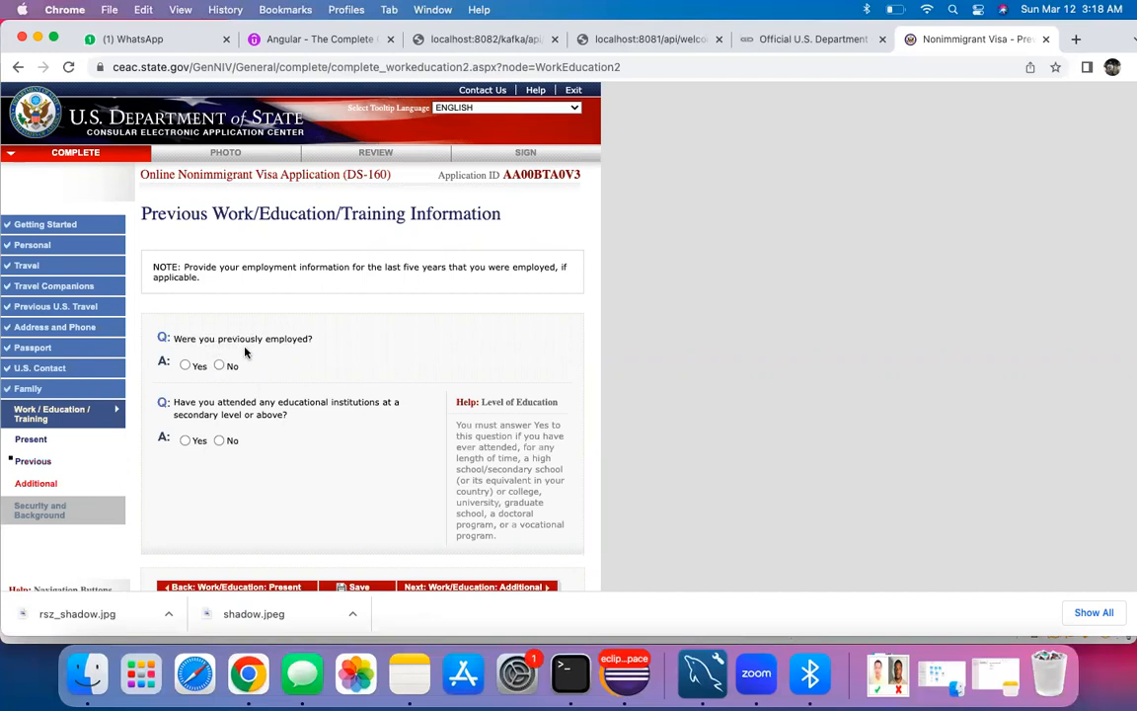
# Step: Settle on No for 'Were you previously employed?' after toggling between Yes and No
pyautogui.click(185, 365)
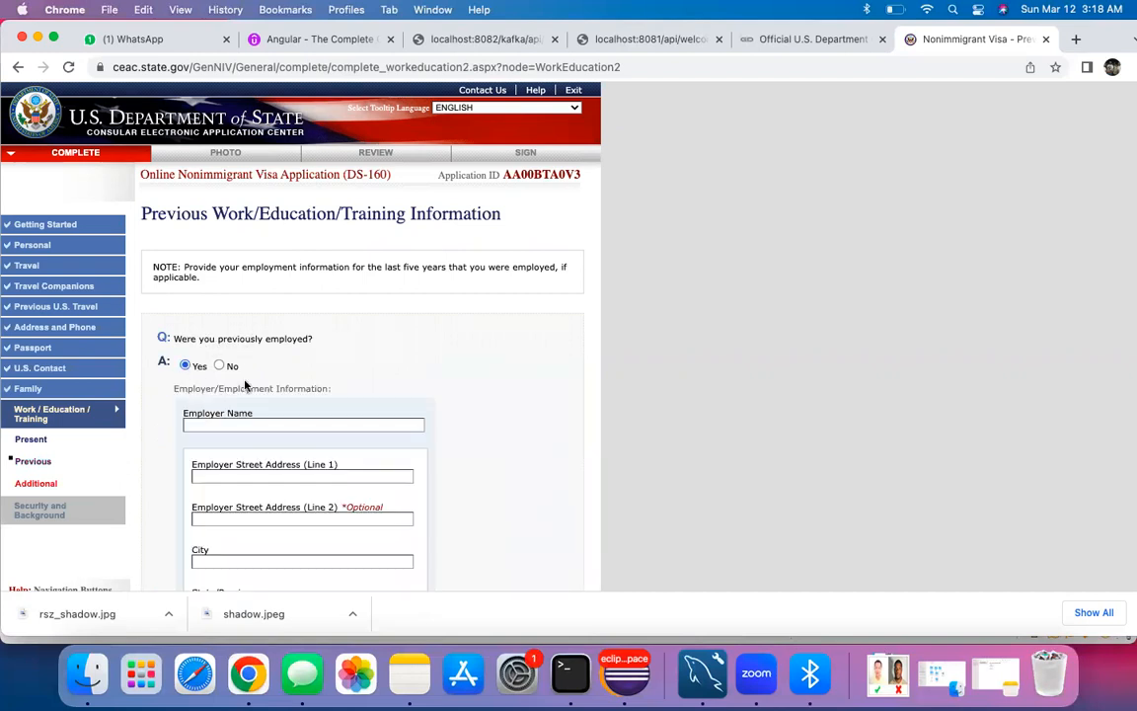
pyautogui.scroll(-4, 220, 340)
pyautogui.scroll(4, 219, 341)
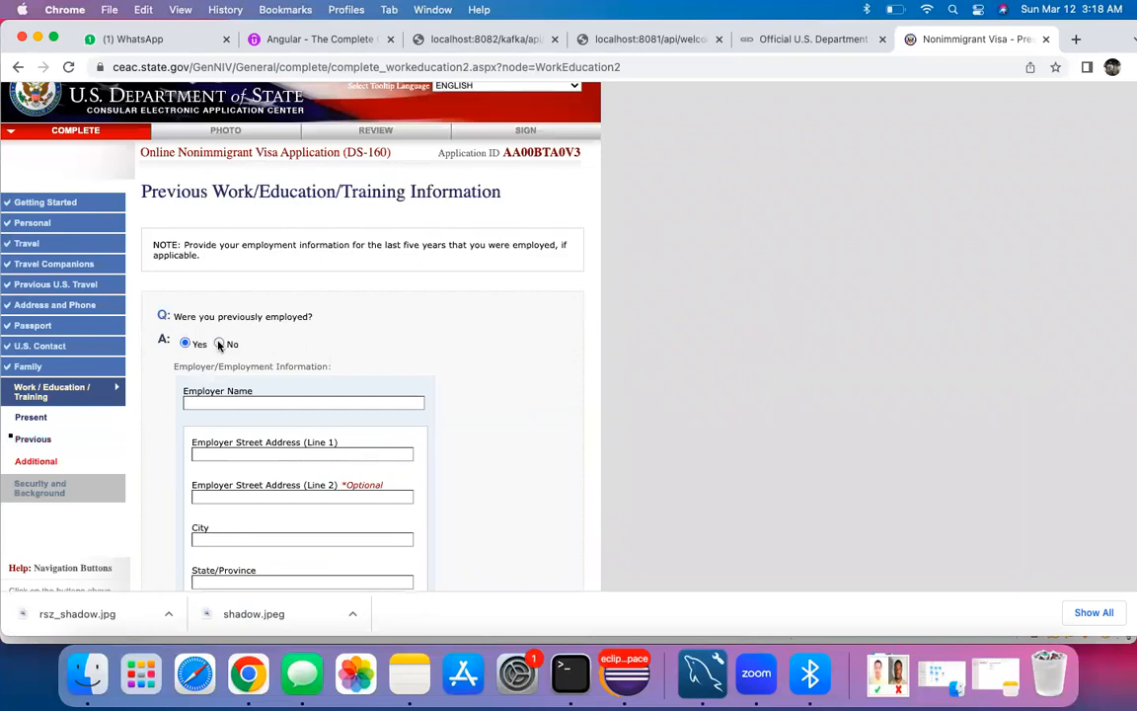
pyautogui.click(219, 344)
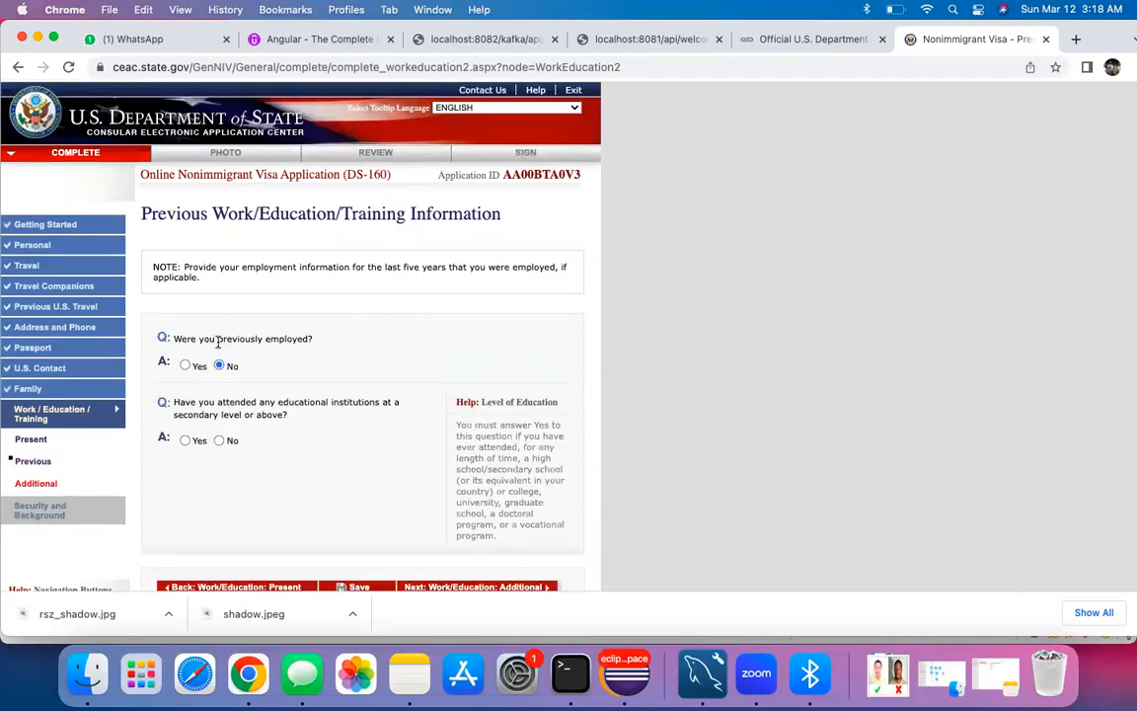
pyautogui.click(186, 367)
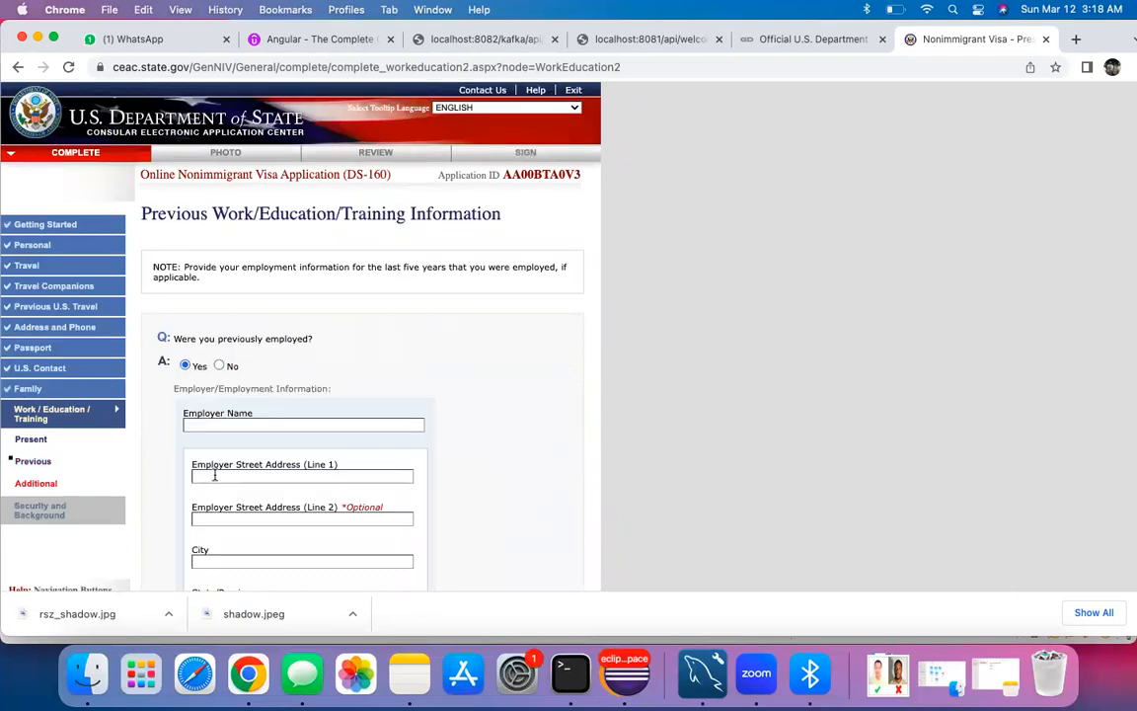
pyautogui.scroll(-3, 216, 443)
pyautogui.scroll(-4, 197, 414)
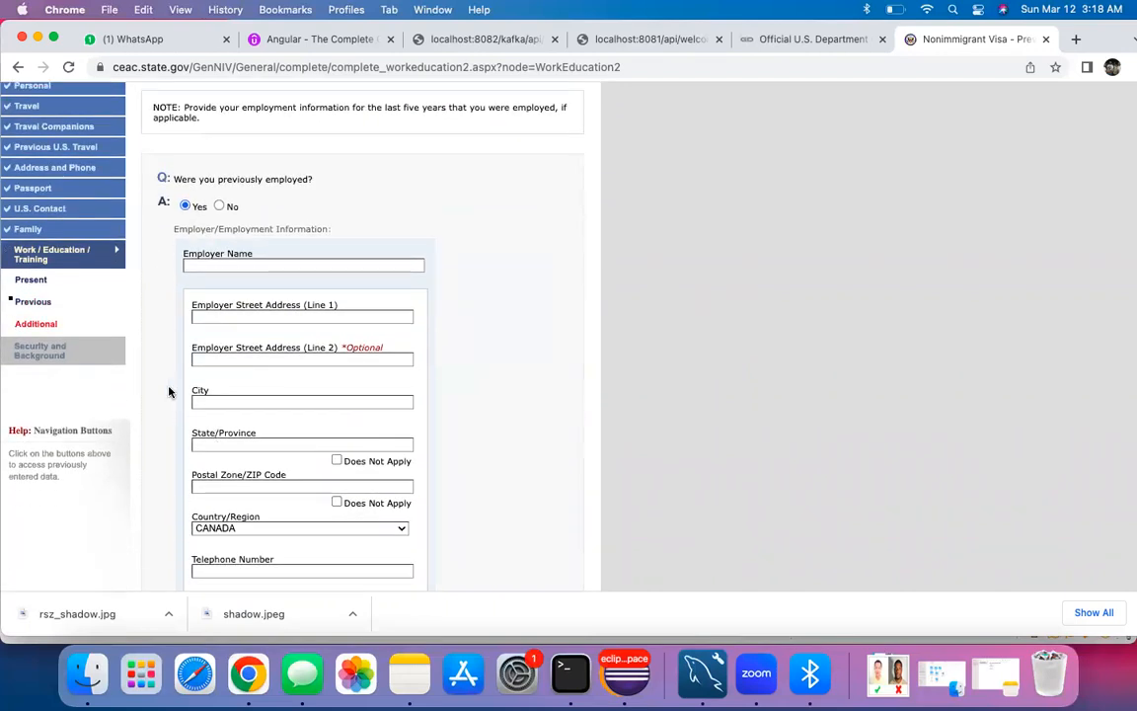
pyautogui.scroll(-5, 168, 390)
pyautogui.scroll(-3, 170, 390)
pyautogui.scroll(8, 170, 387)
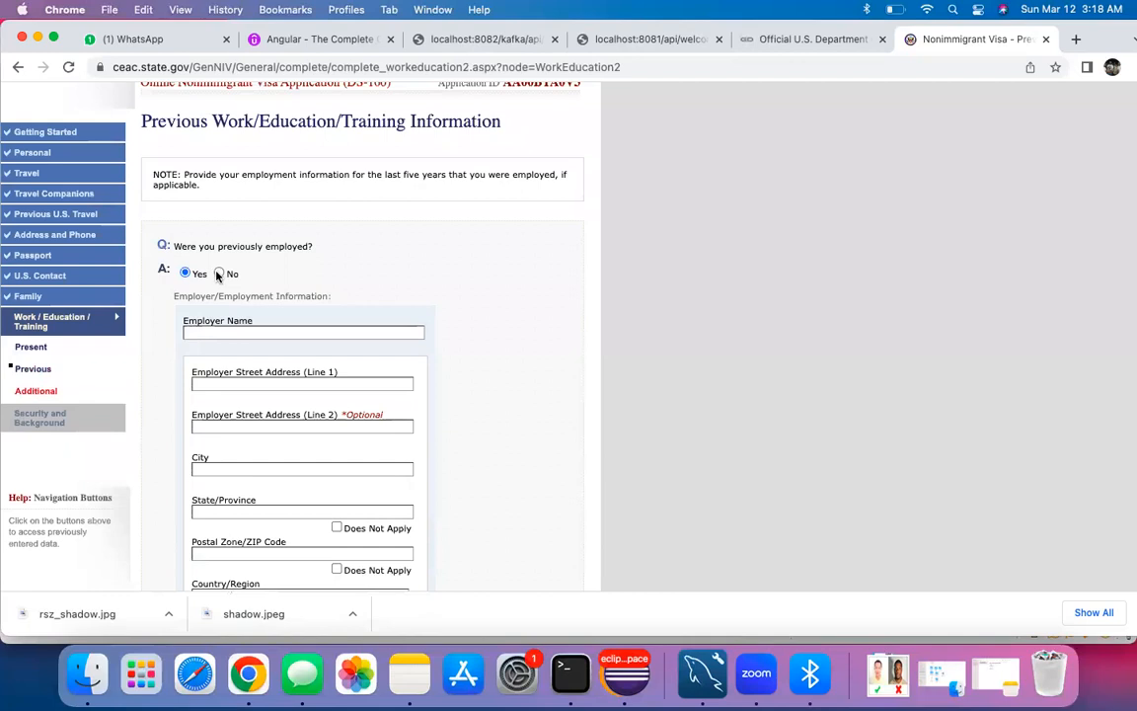
pyautogui.click(219, 273)
# Step: Answer No to having attended secondary-level or higher educational institutions
pyautogui.scroll(-3, 214, 334)
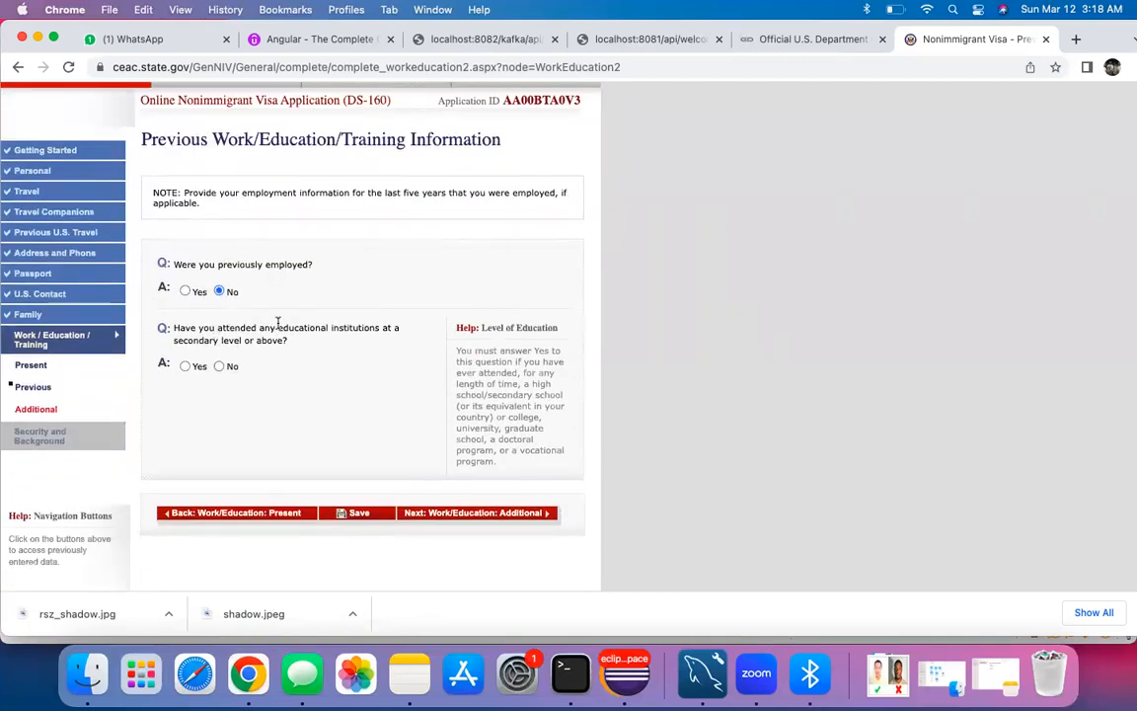
pyautogui.click(219, 365)
pyautogui.scroll(-2, 197, 400)
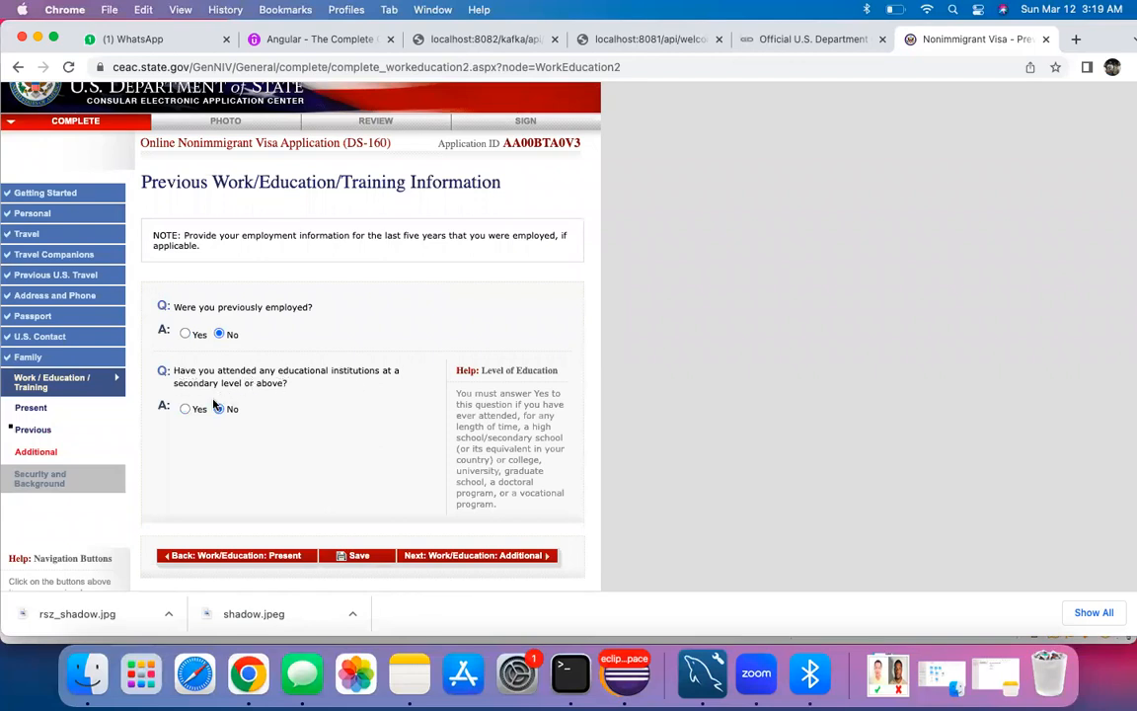
# Step: Answer Yes to past education and enter CONESTOGA COLLEGE with its street address
pyautogui.click(184, 408)
pyautogui.scroll(-3, 248, 425)
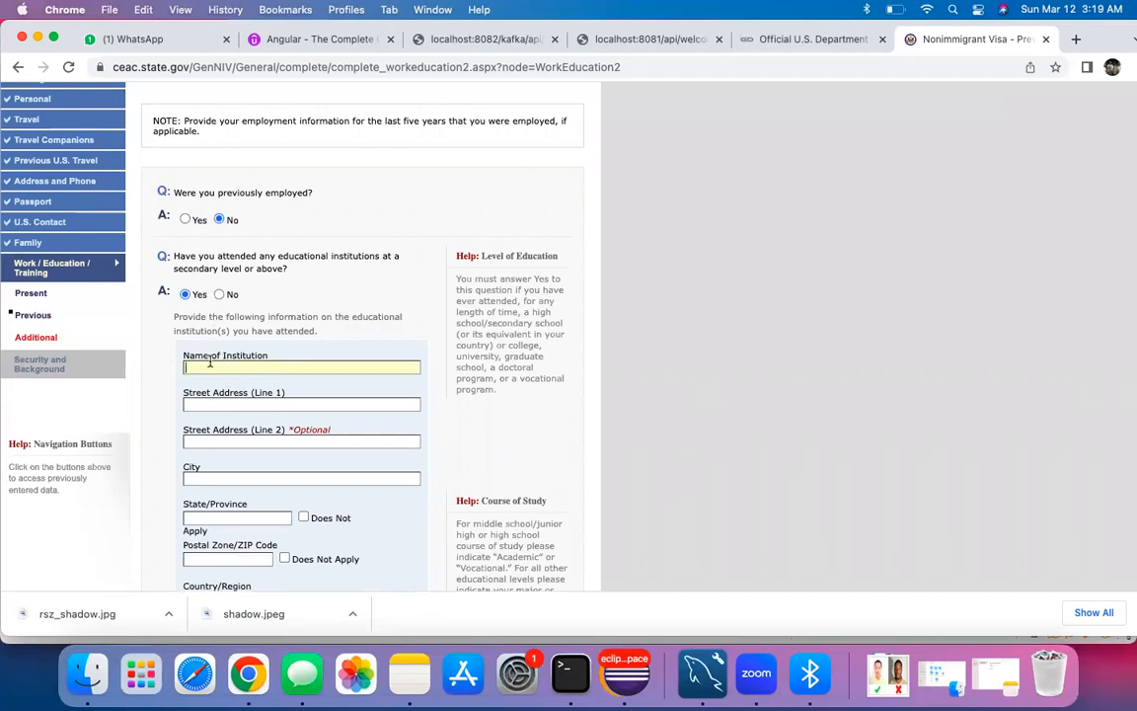
pyautogui.write('CONESTOGA COLLEGE')
pyautogui.press('Tab')
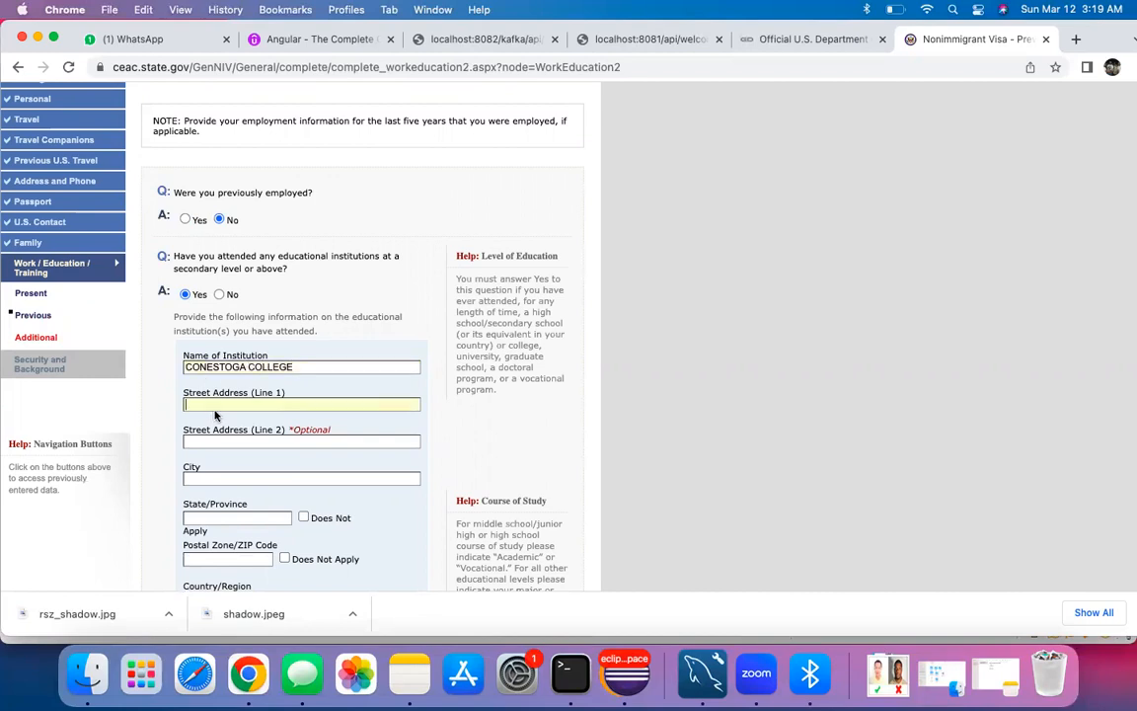
pyautogui.write('DOON VALLERY')
pyautogui.press('super+Left')
pyautogui.write('29')
# Step: Move KITCHENER from the second address line into the City field
pyautogui.click(222, 440)
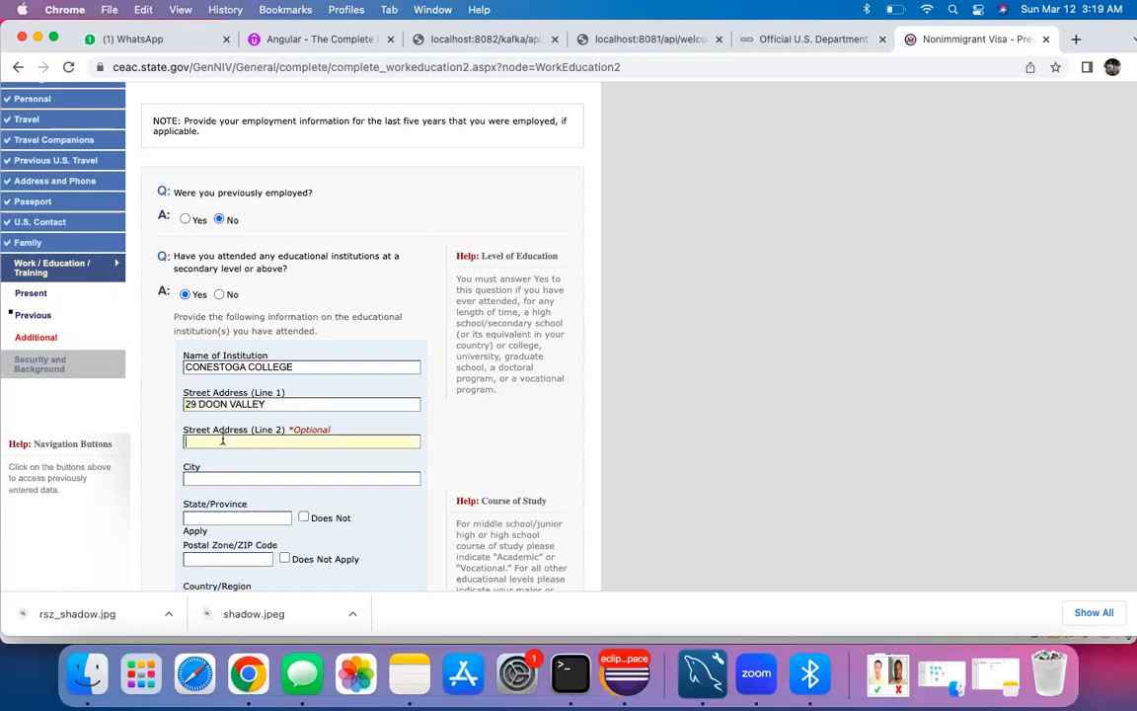
pyautogui.write('CA')
pyautogui.write('TCH')
pyautogui.write('CHENE')
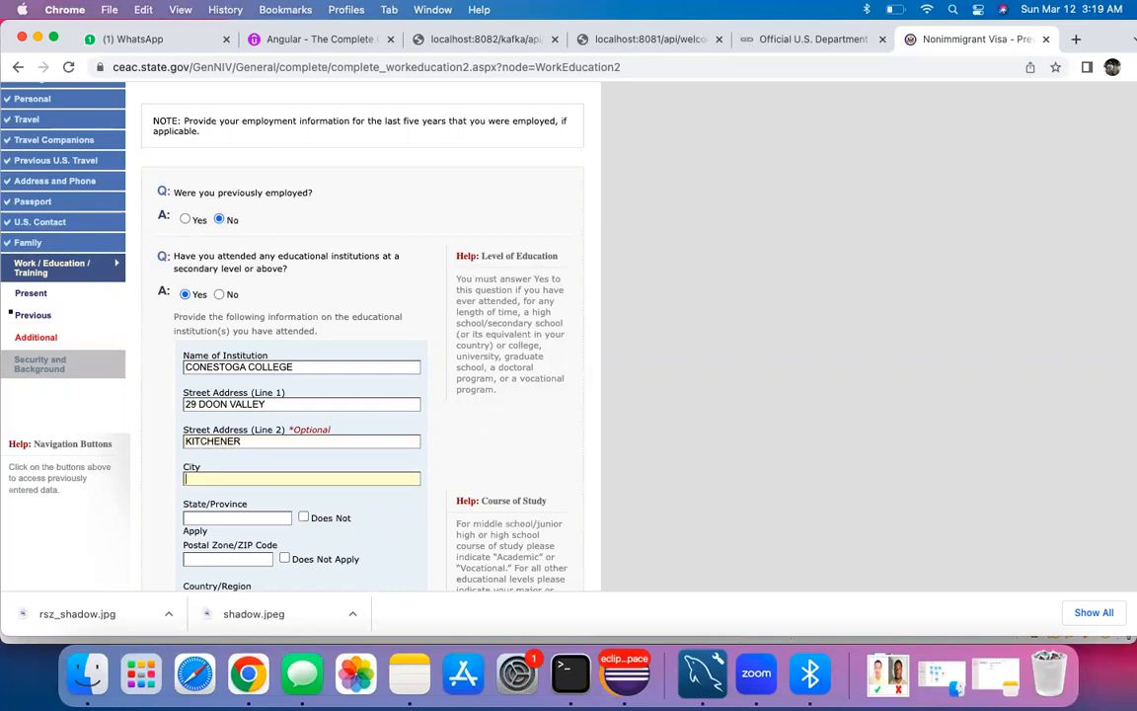
pyautogui.write('R')
pyautogui.doubleClick(186, 442)
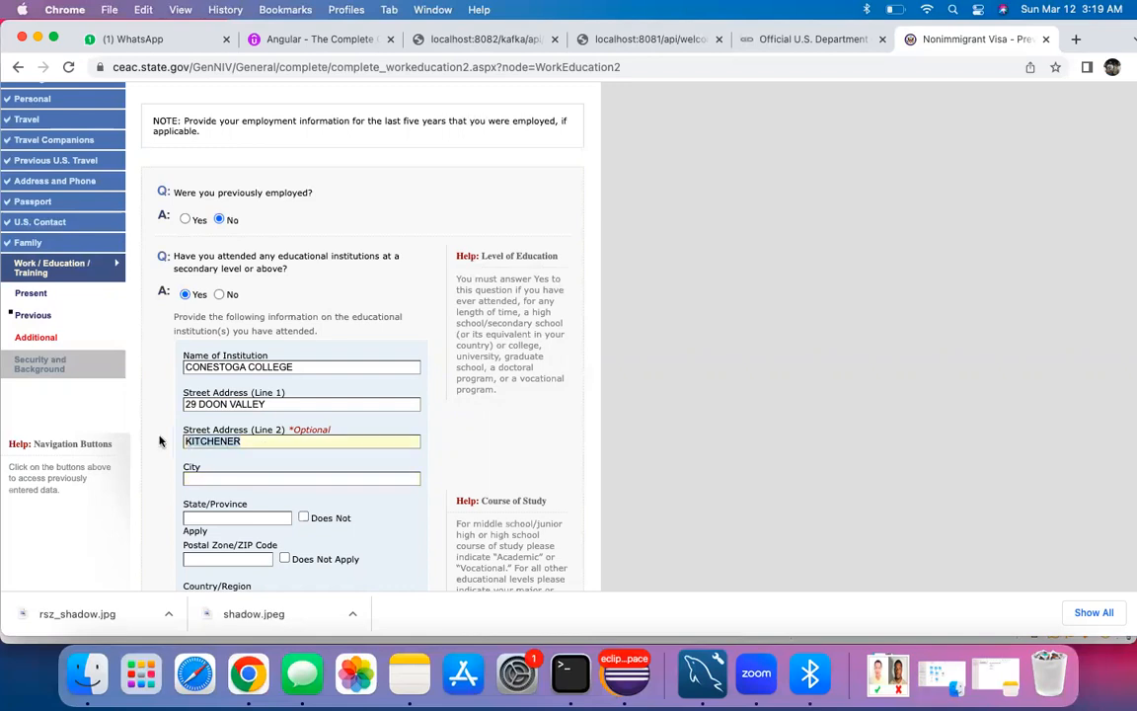
pyautogui.hotkey('ctrl', 'x')
pyautogui.press('Tab')
pyautogui.hotkey('ctrl', 'v')
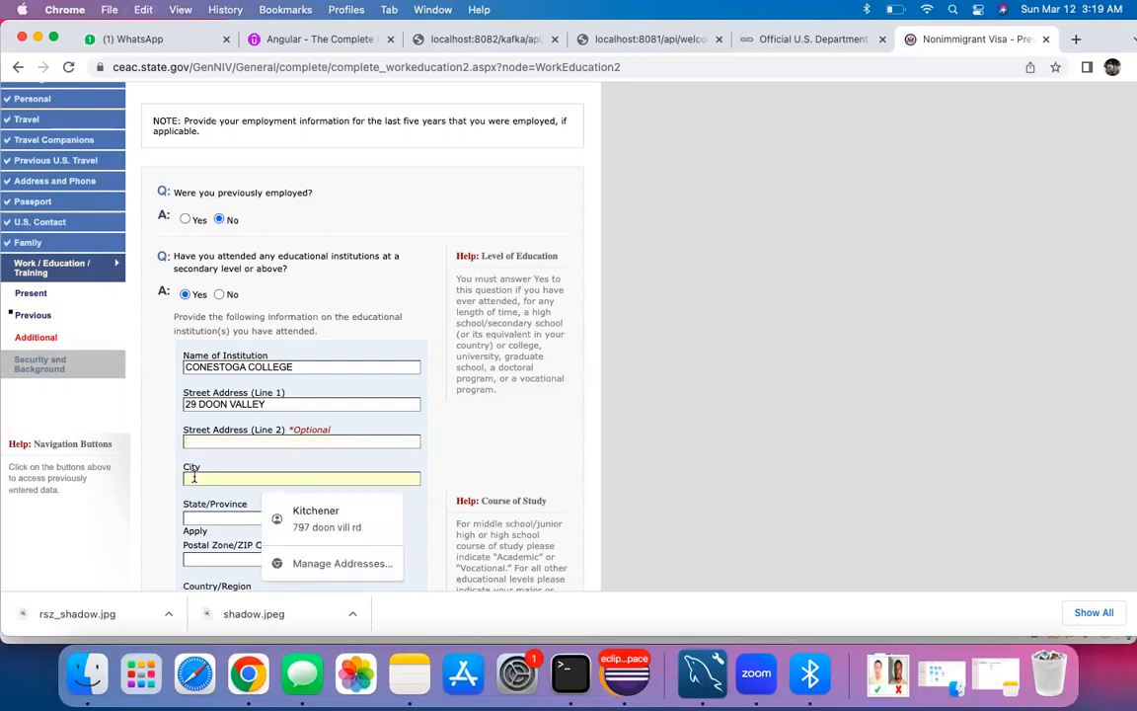
# Step: Fill in ON as the state/province and enter the college's postal code
pyautogui.scroll(-2, 211, 498)
pyautogui.click(227, 430)
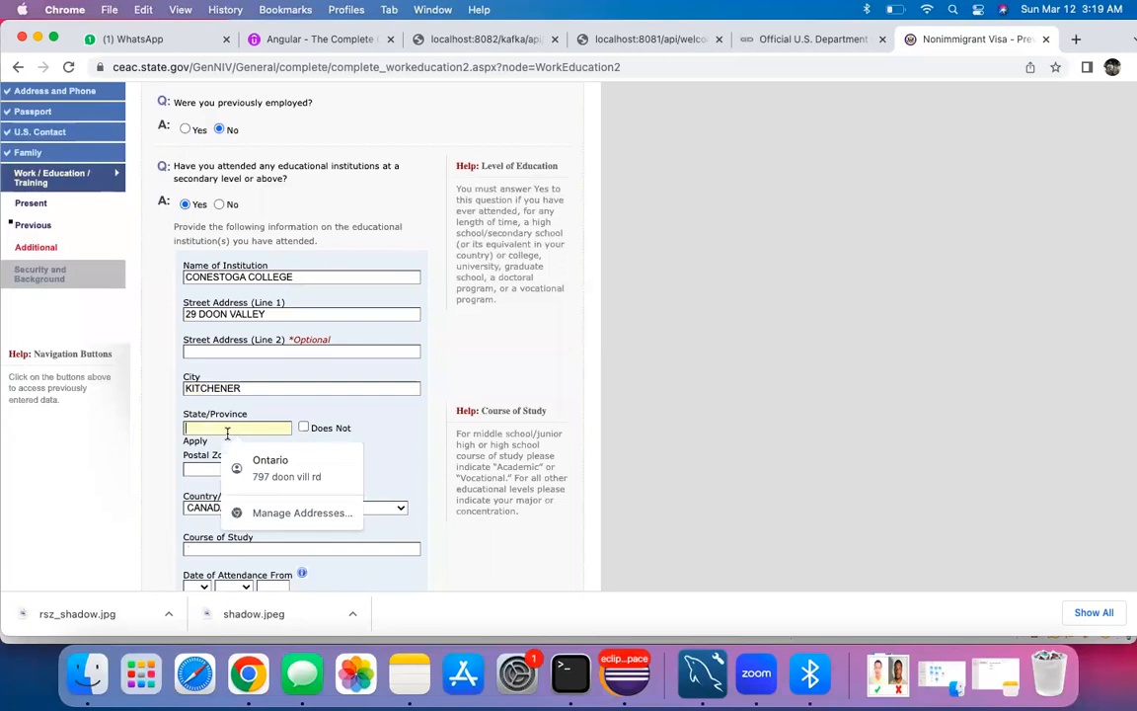
pyautogui.write('ON')
pyautogui.click(218, 471)
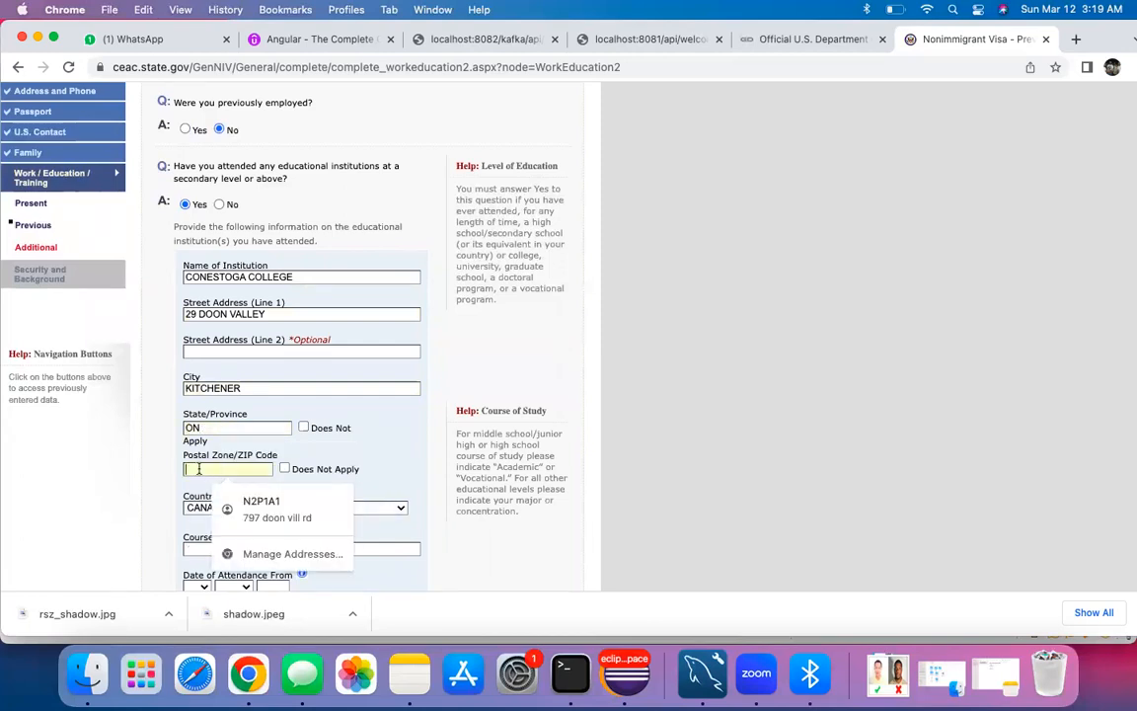
pyautogui.write('M1R1')
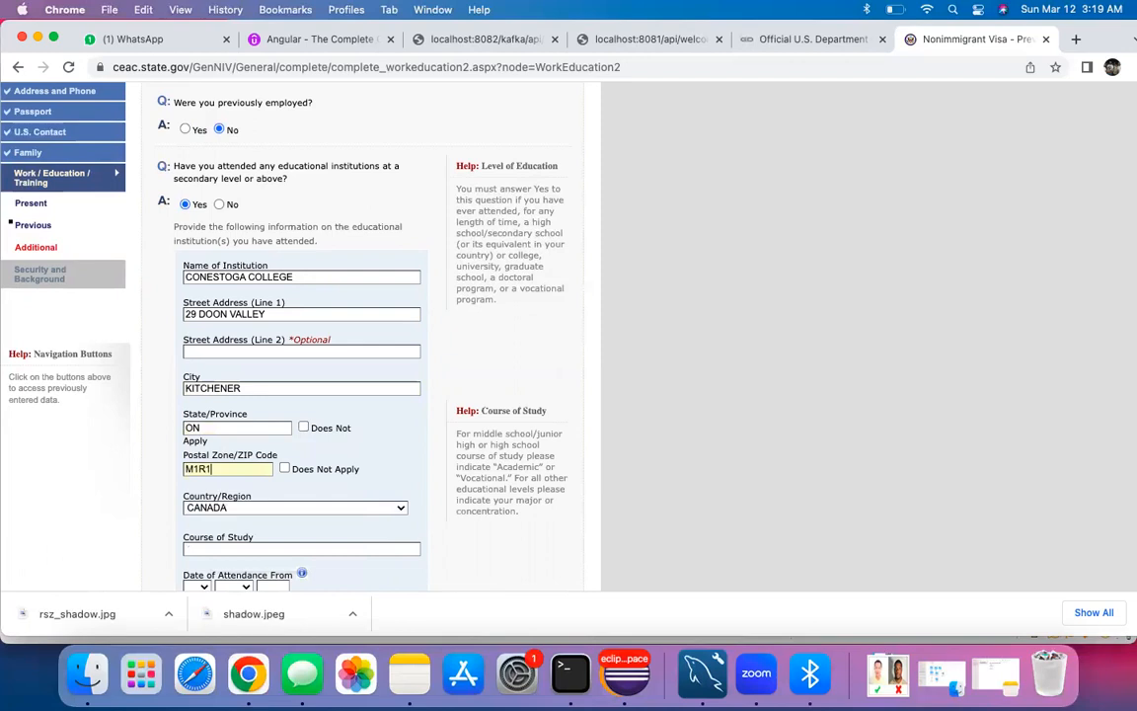
pyautogui.write('R5')
pyautogui.scroll(-4, 158, 444)
# Step: Enter course CLOUD COMPUTING and attendance start date 01 JAN 2018
pyautogui.click(227, 396)
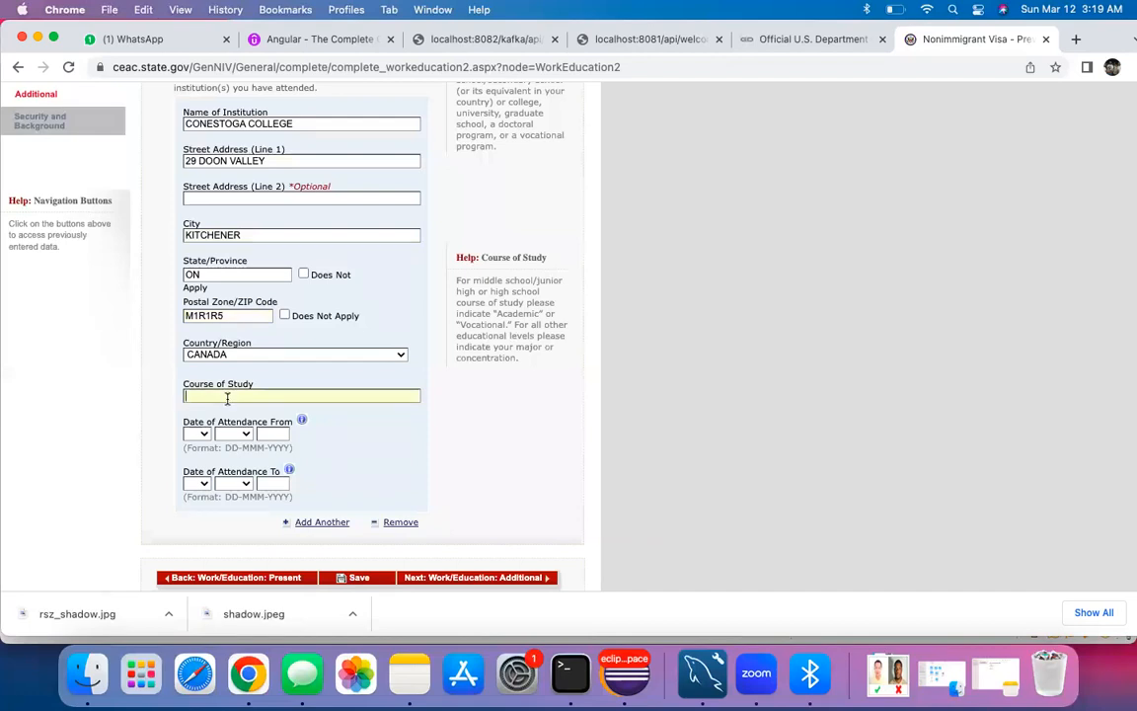
pyautogui.write('CLOUD COMPUTING')
pyautogui.click(197, 434)
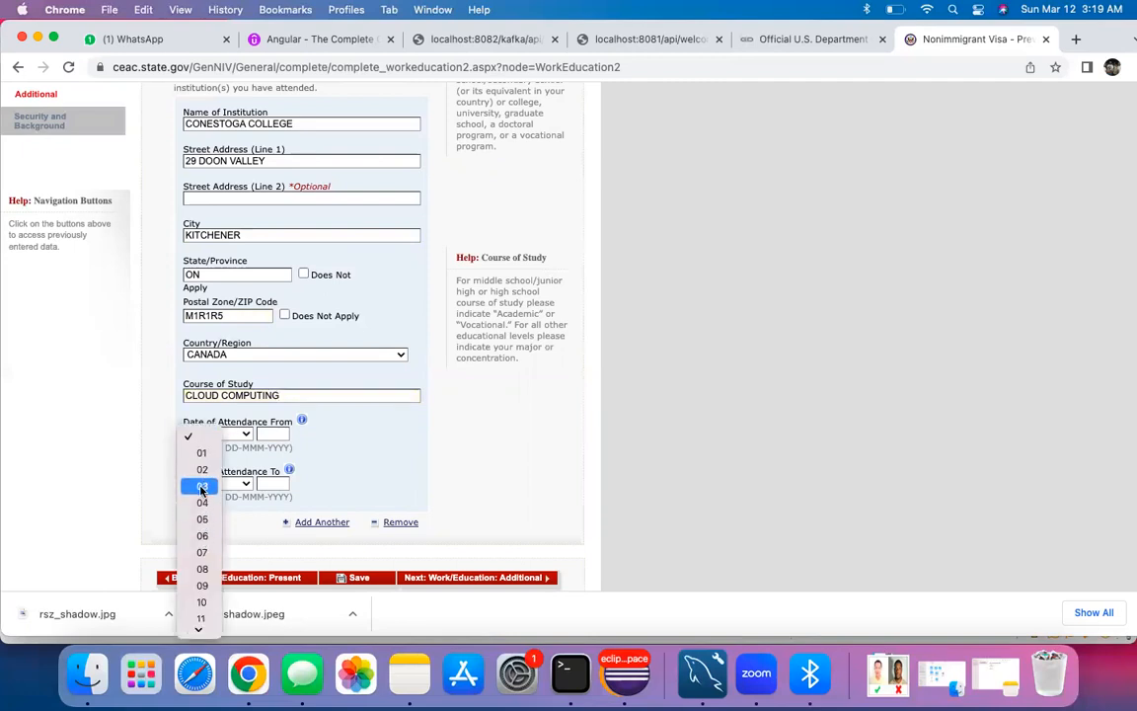
pyautogui.click(201, 452)
pyautogui.click(246, 438)
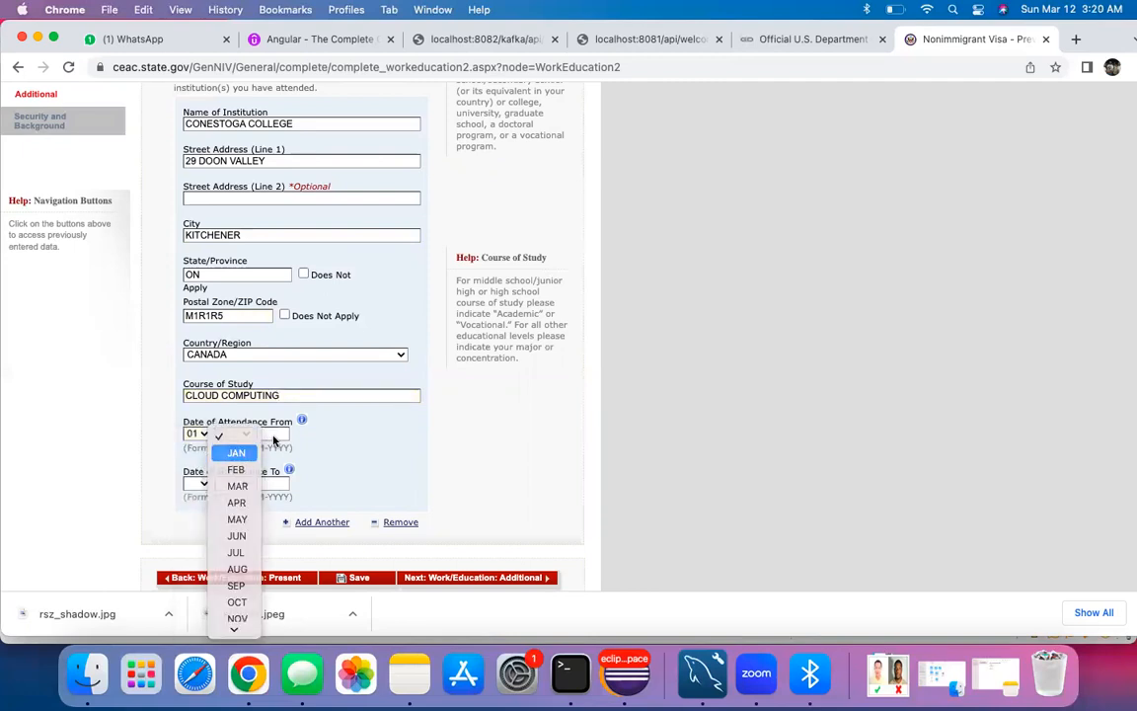
pyautogui.click(236, 452)
pyautogui.click(277, 433)
pyautogui.write('2018')
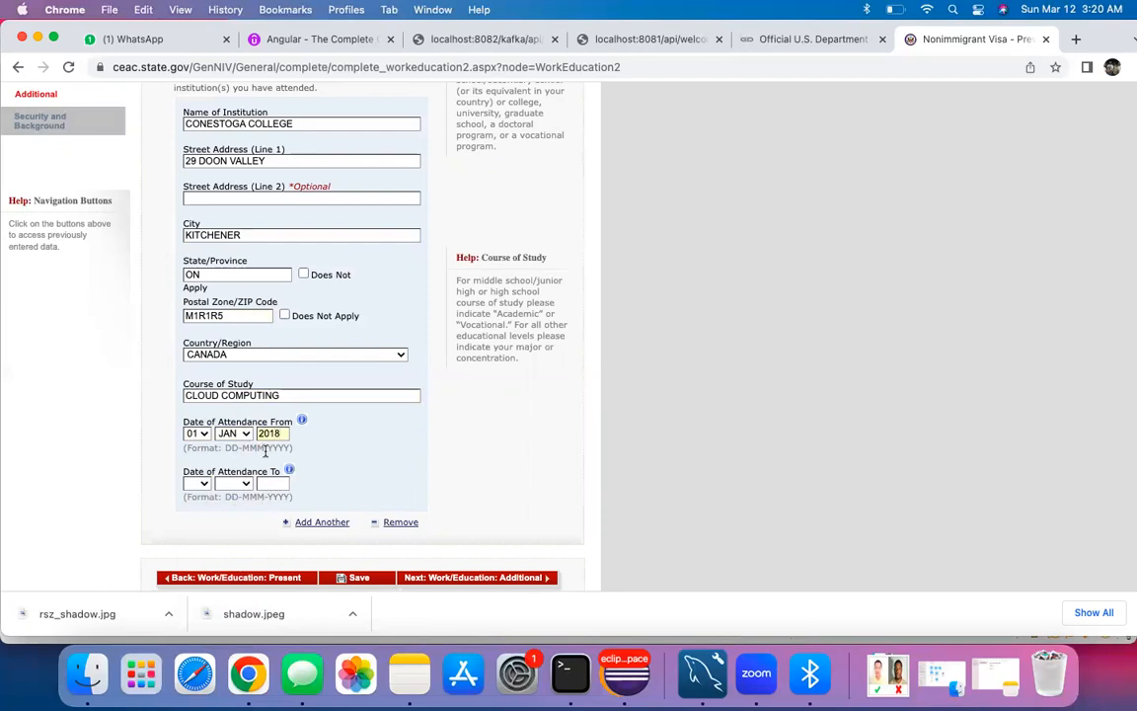
# Step: Set the attendance end date to 12 DEC 2020
pyautogui.click(197, 483)
pyautogui.click(199, 500)
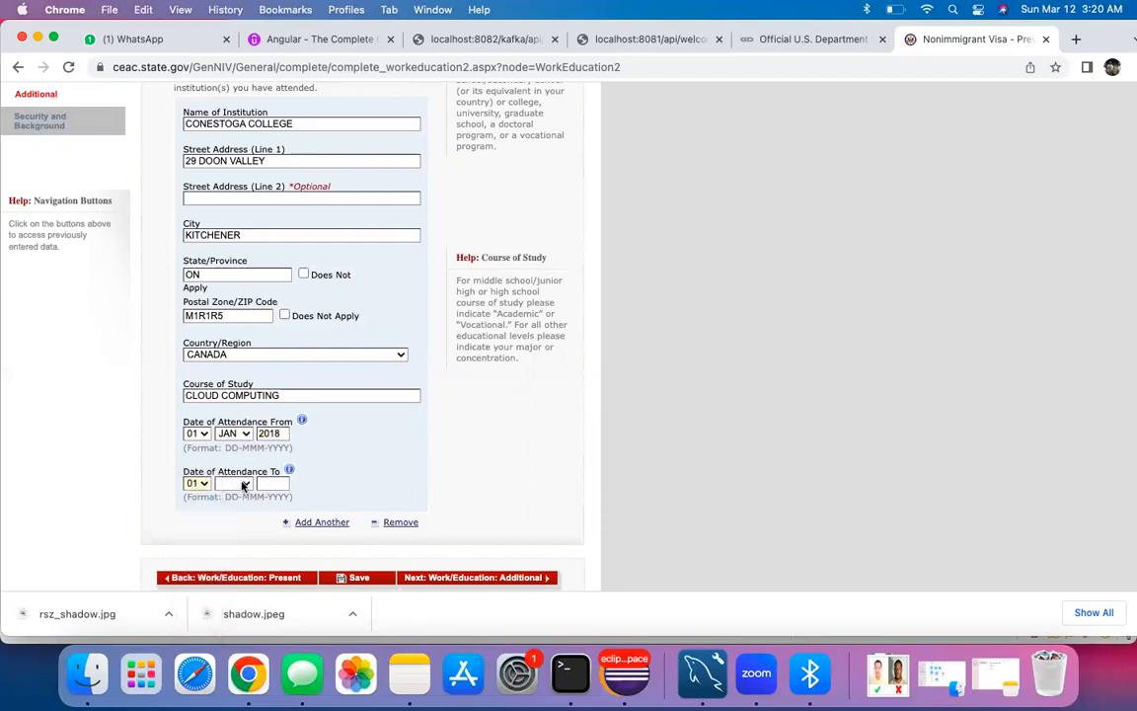
pyautogui.click(195, 482)
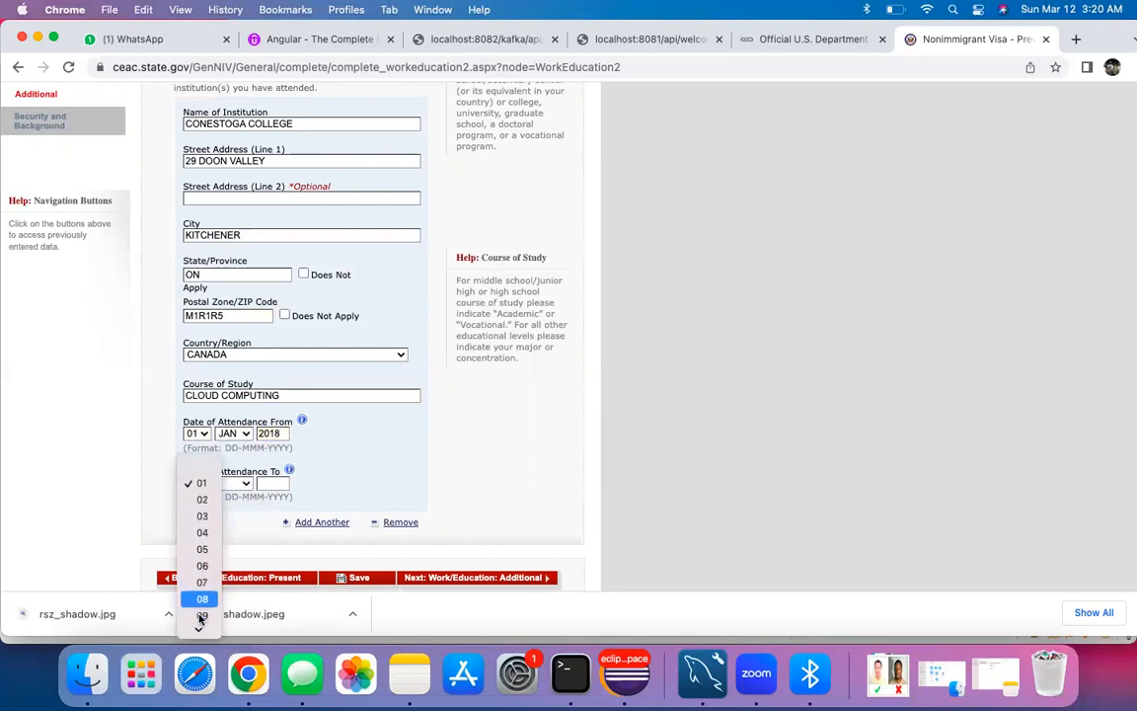
pyautogui.scroll(-4, 204, 621)
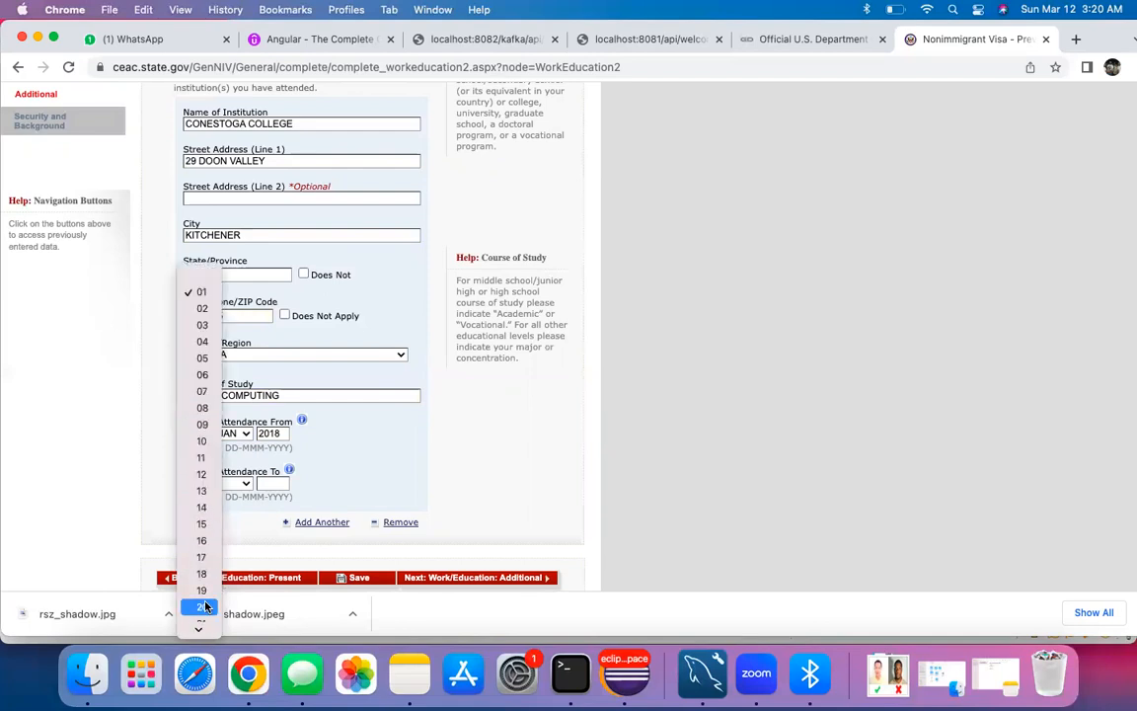
pyautogui.click(202, 472)
pyautogui.click(244, 483)
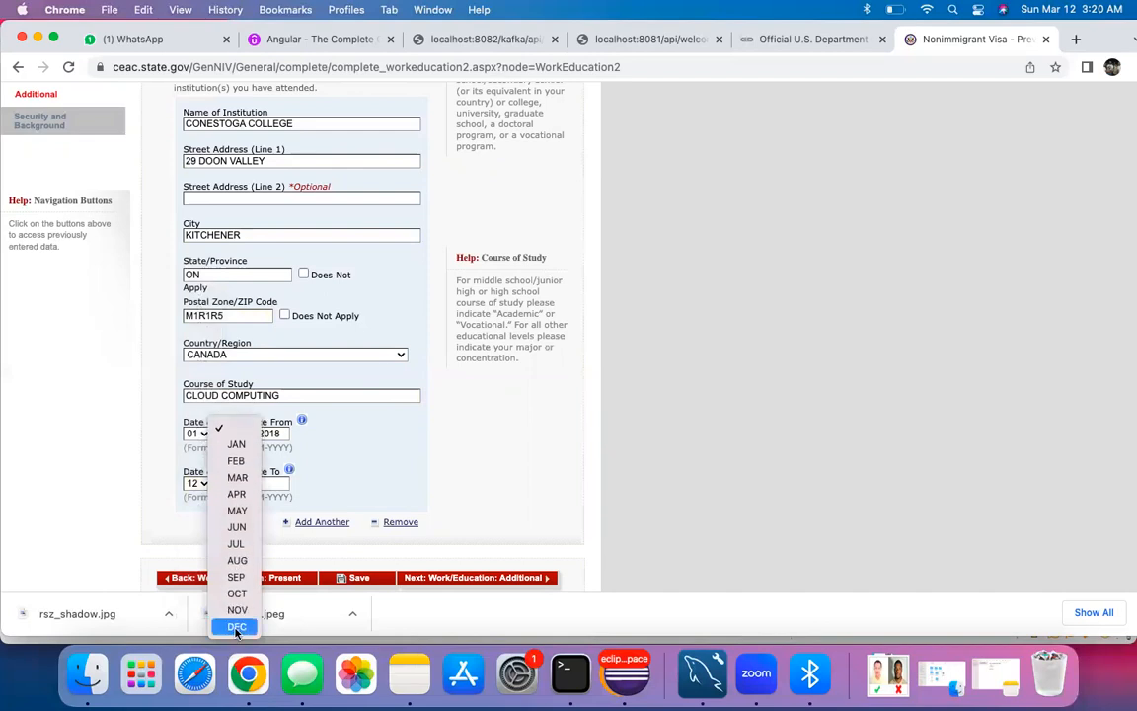
pyautogui.click(237, 627)
pyautogui.click(277, 483)
pyautogui.write('2020')
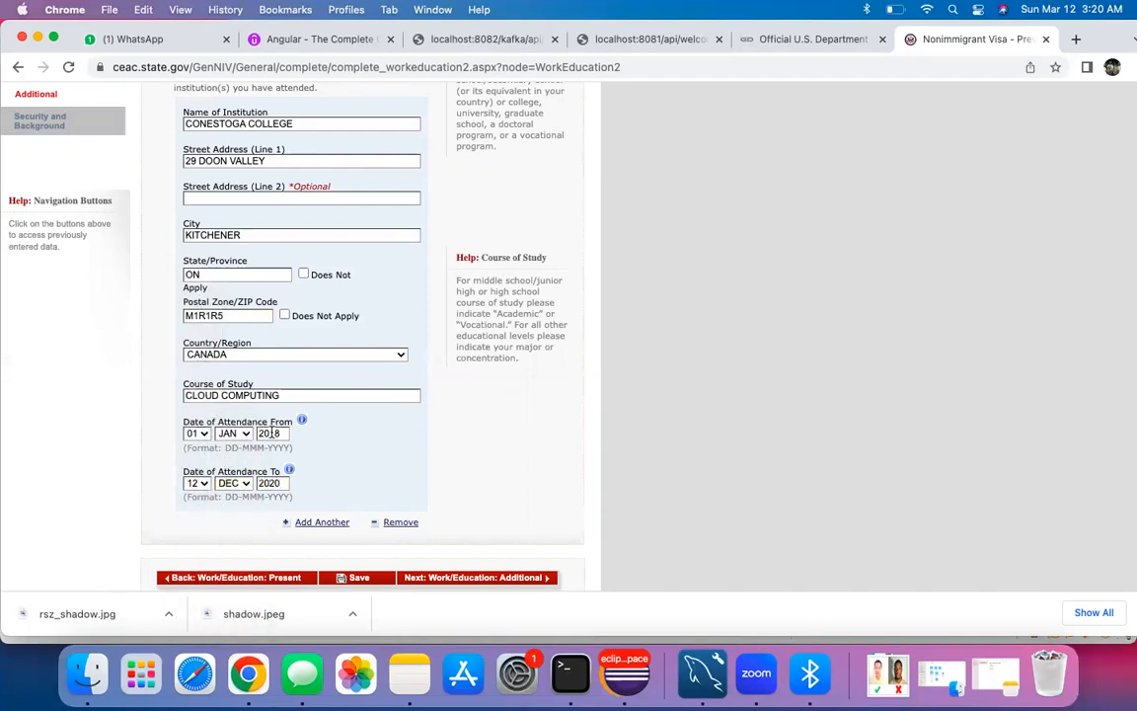
pyautogui.scroll(-2, 297, 413)
# Step: Continue to the Additional Work/Education page and answer No to the clan or tribe question
pyautogui.click(483, 477)
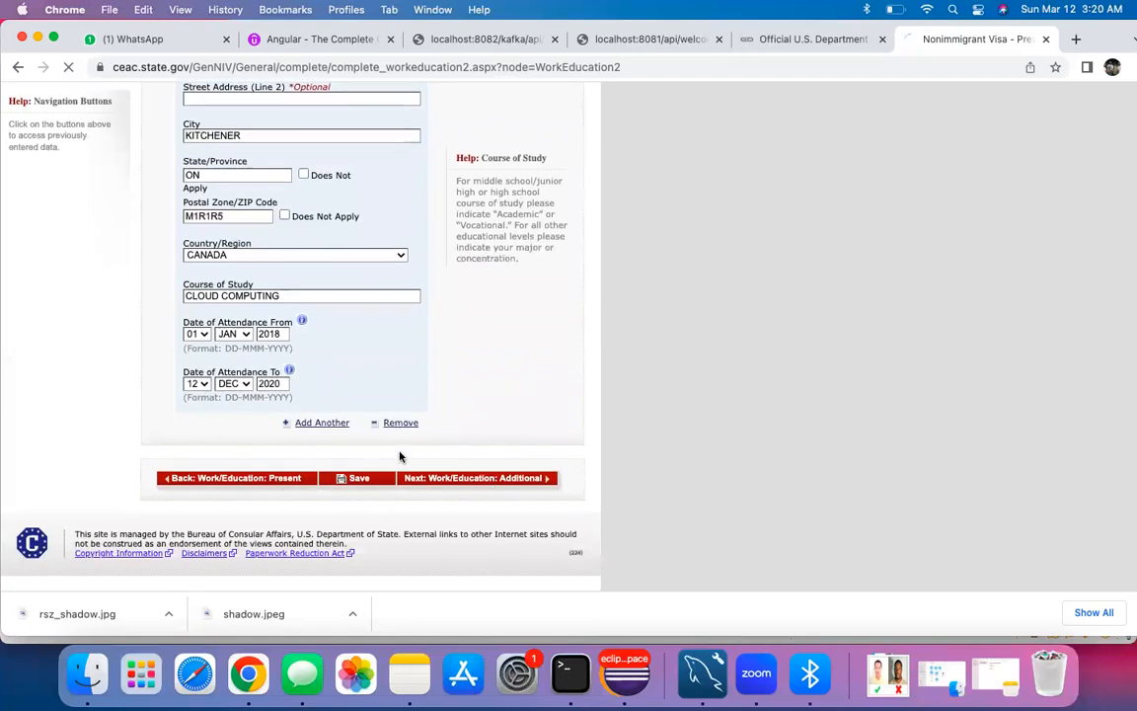
pyautogui.scroll(-1, 325, 400)
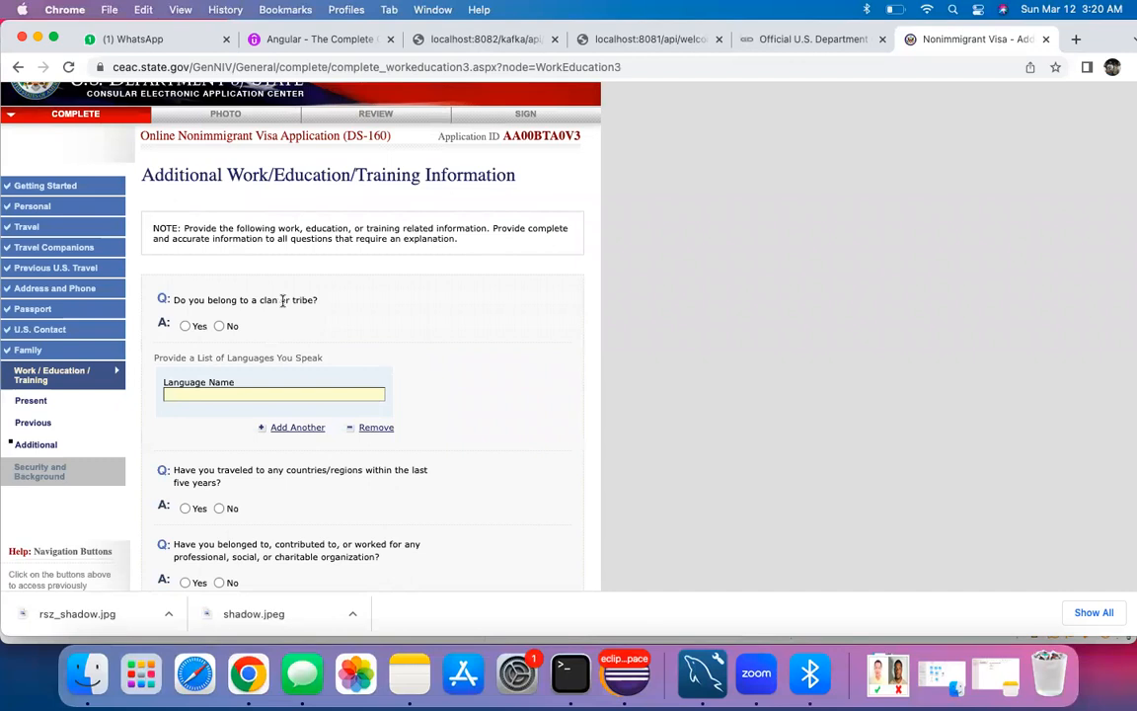
pyautogui.click(219, 326)
pyautogui.scroll(-1, 237, 385)
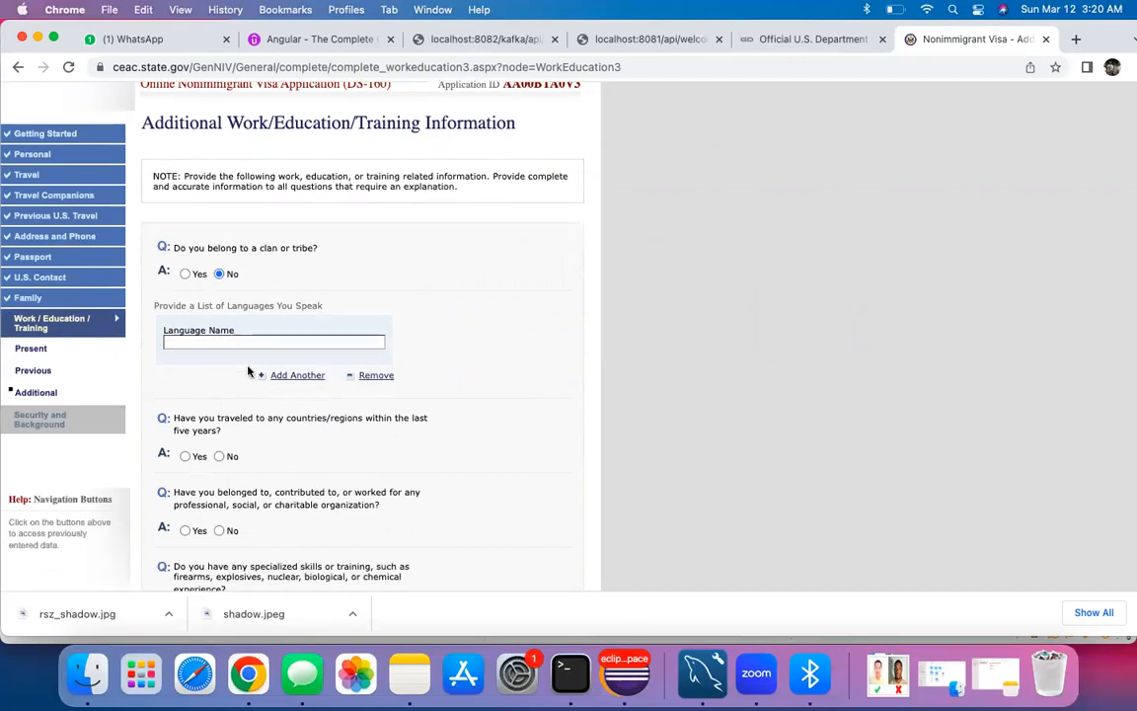
# Step: List ENGLISH, HINDI and GUJRATI as the spoken languages
pyautogui.click(234, 341)
pyautogui.write('ENG')
pyautogui.write('LIDH')
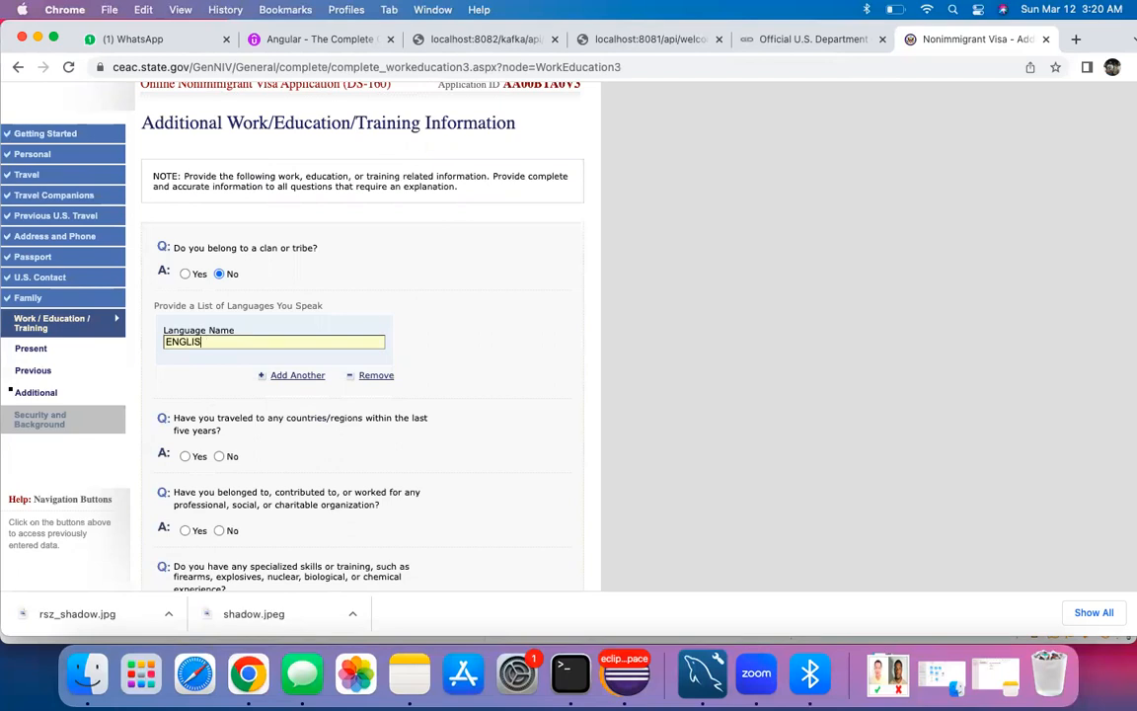
pyautogui.click(296, 375)
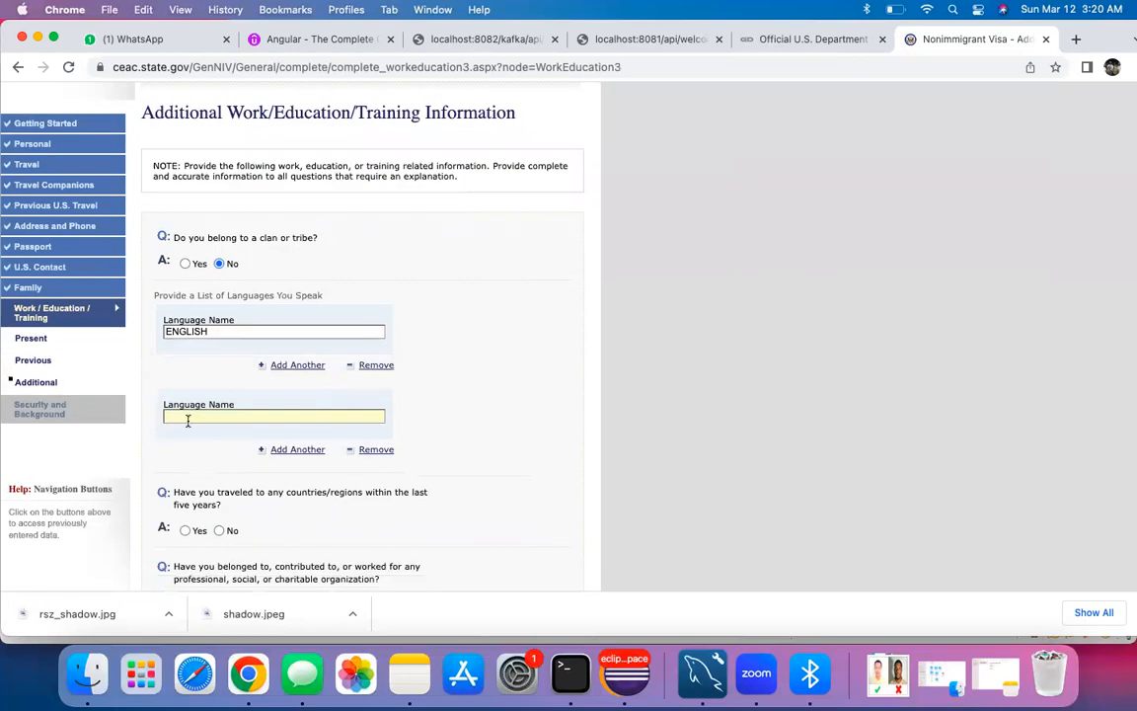
pyautogui.write('HINDI')
pyautogui.scroll(-2, 197, 385)
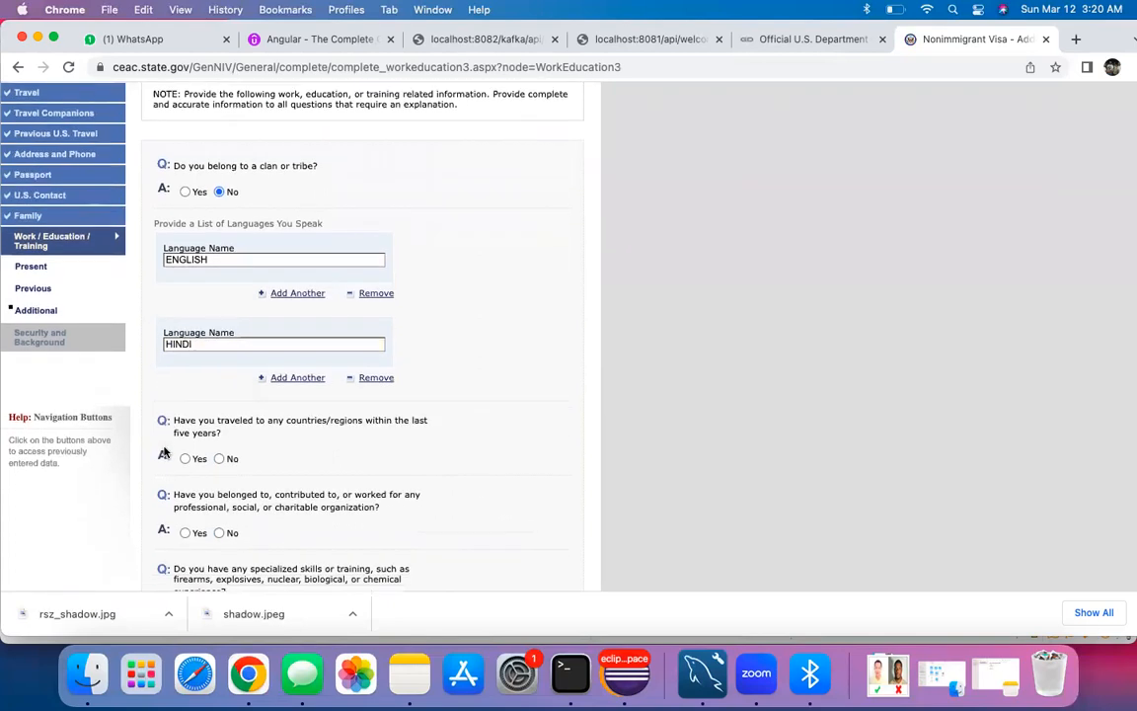
pyautogui.click(289, 377)
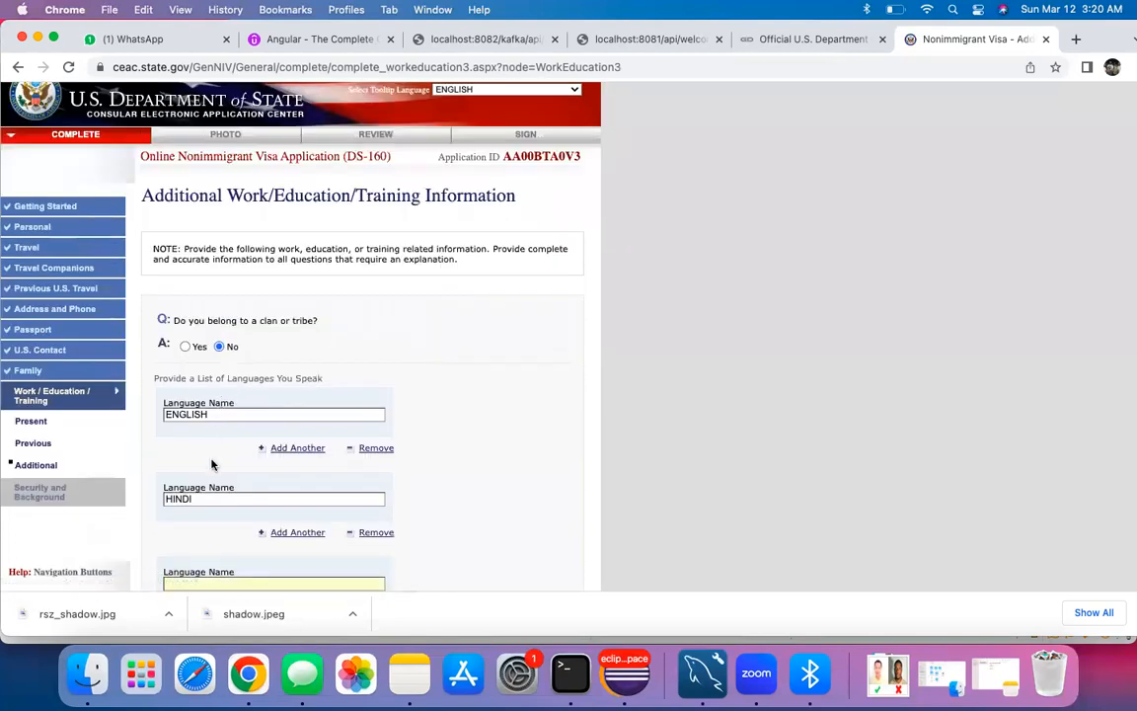
pyautogui.scroll(-3, 211, 464)
pyautogui.write('GU')
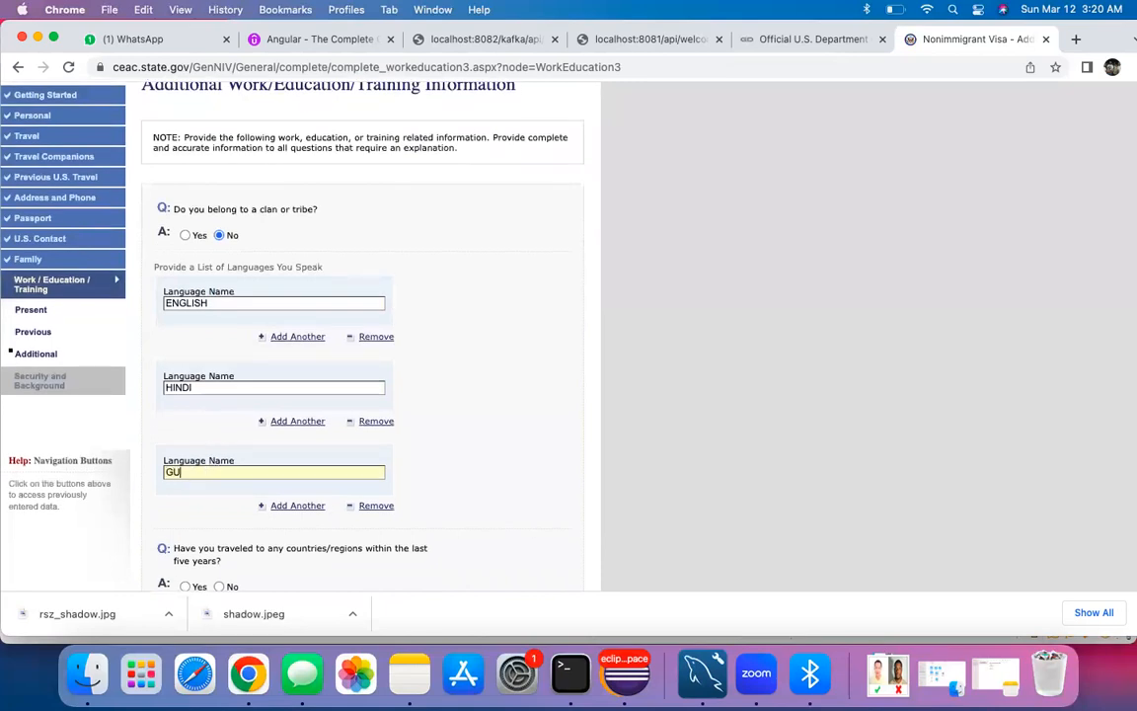
pyautogui.press('BackSpace')
pyautogui.write('JRAT')
pyautogui.click(165, 508)
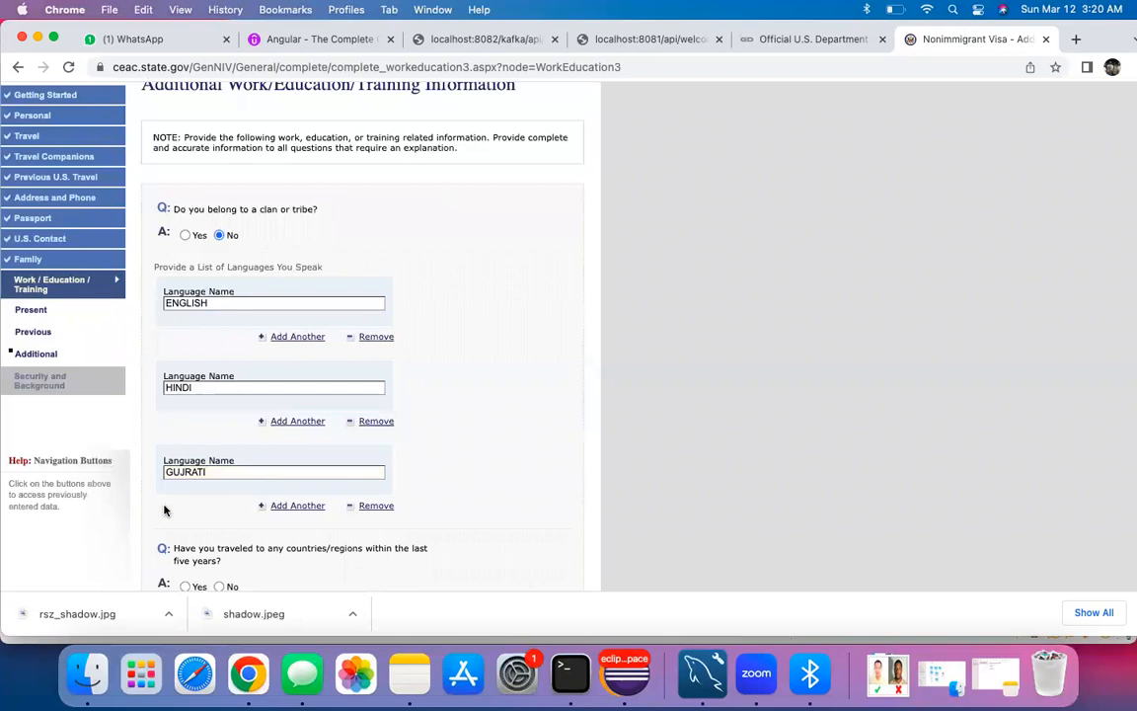
# Step: Answer No to the travel, organization membership and military service questions, then continue
pyautogui.scroll(-3, 164, 508)
pyautogui.click(220, 329)
pyautogui.scroll(3, 226, 336)
pyautogui.scroll(-2, 226, 335)
pyautogui.scroll(-2, 227, 336)
pyautogui.click(219, 349)
pyautogui.scroll(3, 221, 375)
pyautogui.scroll(-3, 233, 430)
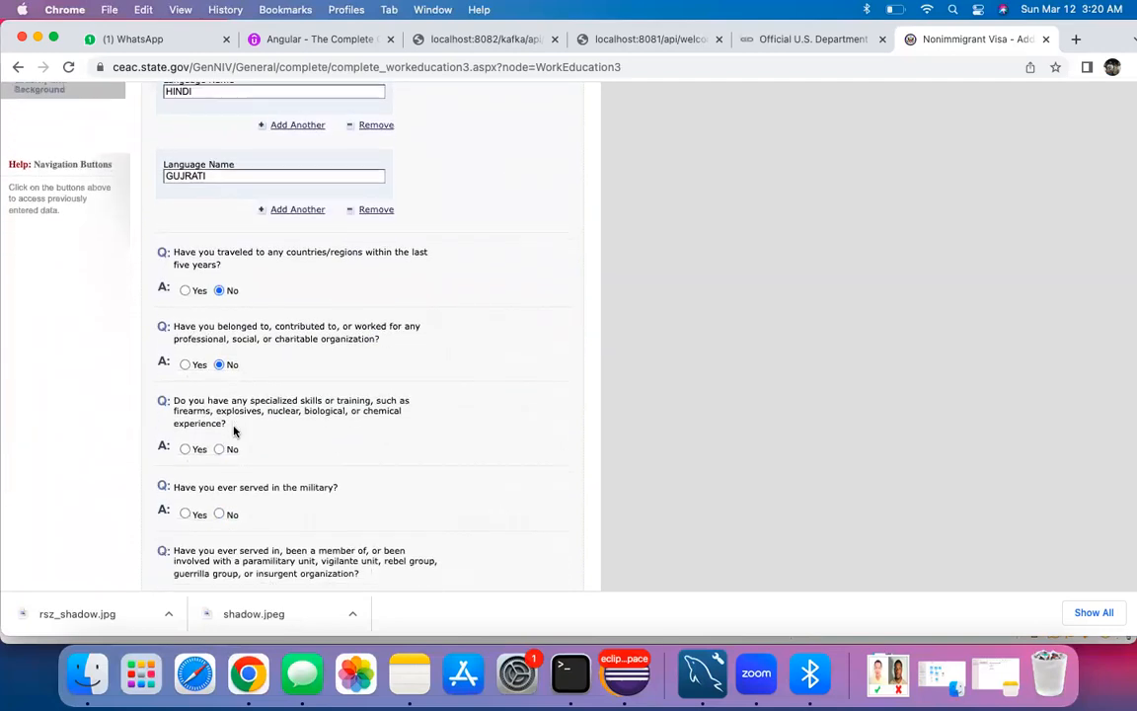
pyautogui.click(219, 452)
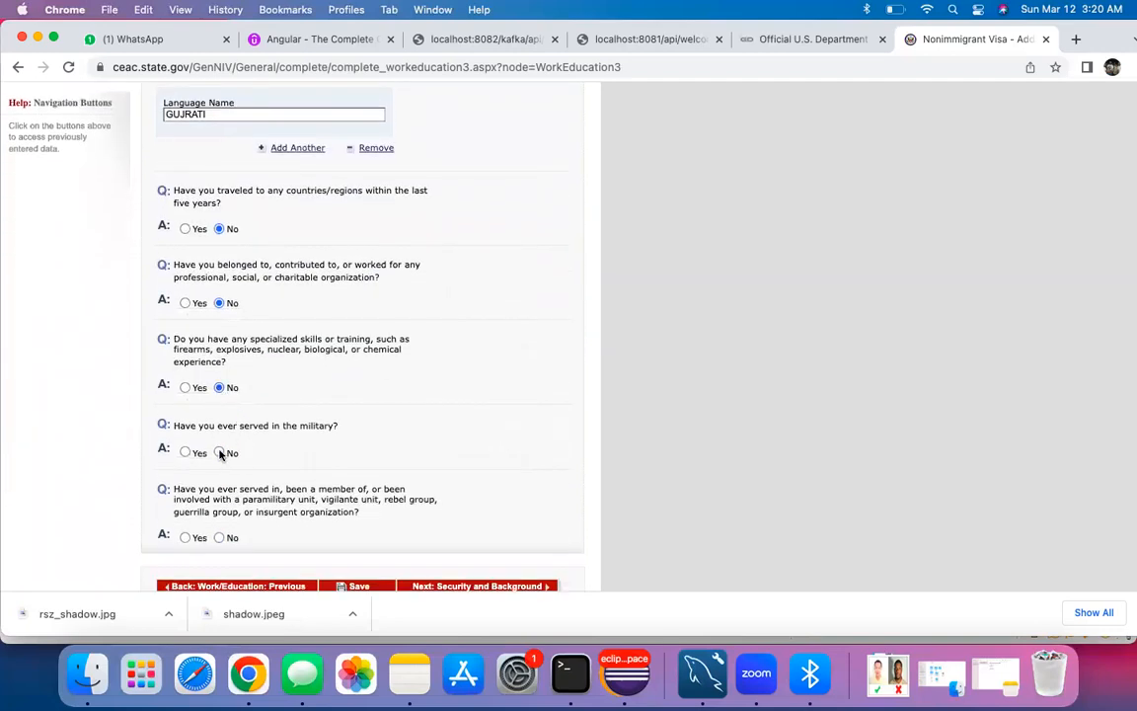
pyautogui.scroll(2, 267, 452)
pyautogui.scroll(-3, 264, 449)
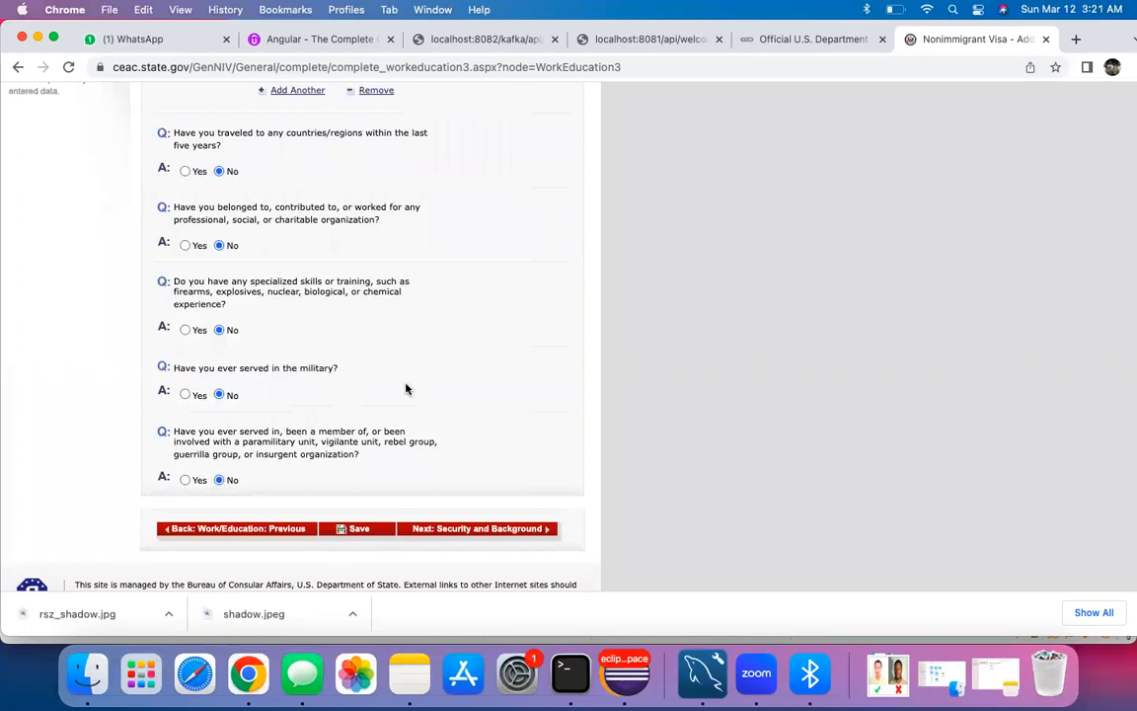
pyautogui.click(461, 529)
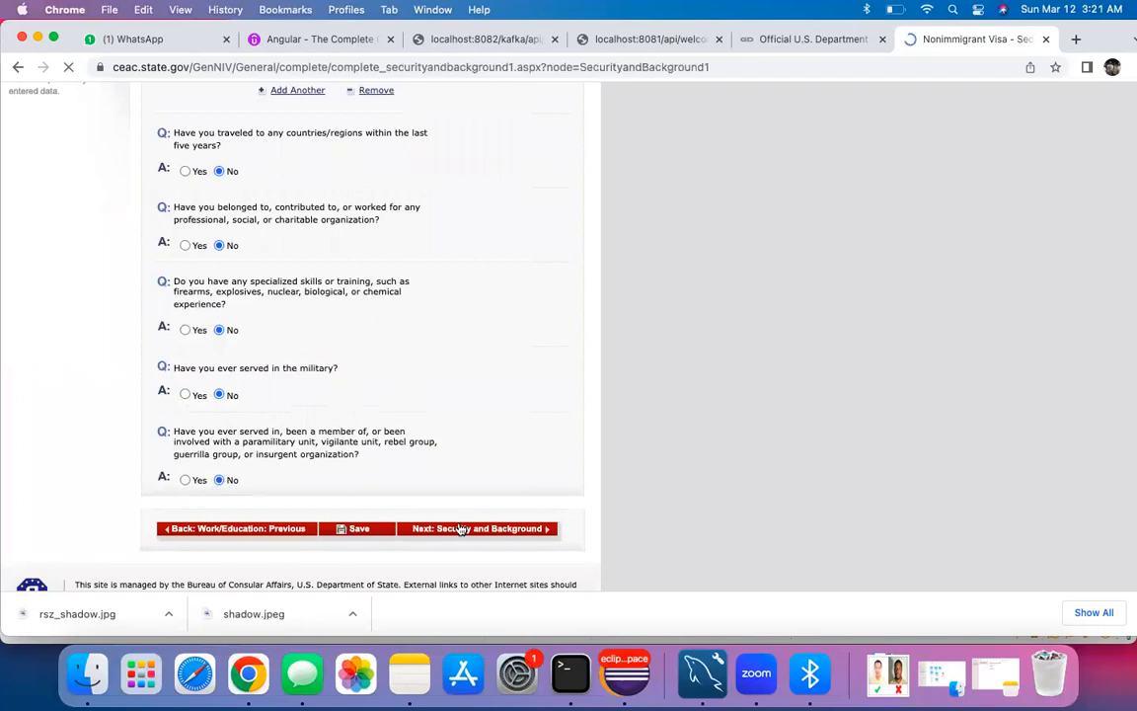
# Step: Answer No to the Part 1 mental disorder and drug abuse questions and continue to Part 2
pyautogui.scroll(-4, 296, 415)
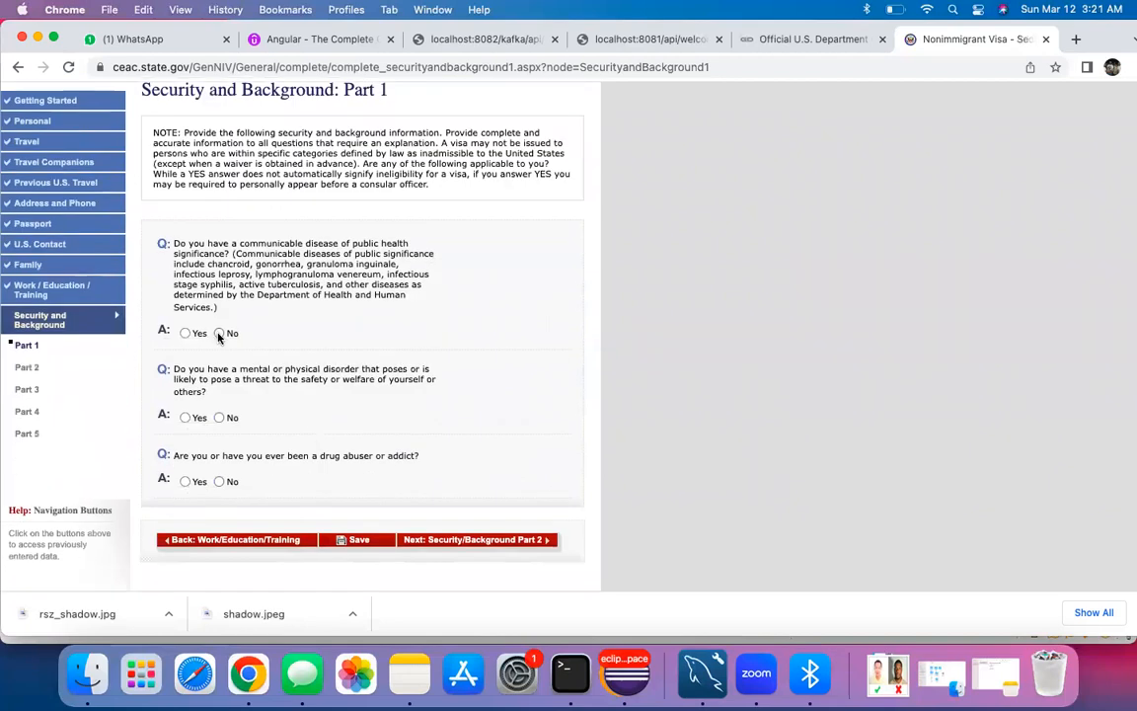
pyautogui.click(219, 419)
pyautogui.click(219, 481)
pyautogui.click(442, 541)
# Step: Answer No to all Part 2 questions: arrests, controlled substances, prostitution, money laundering, trafficking
pyautogui.scroll(-3, 283, 359)
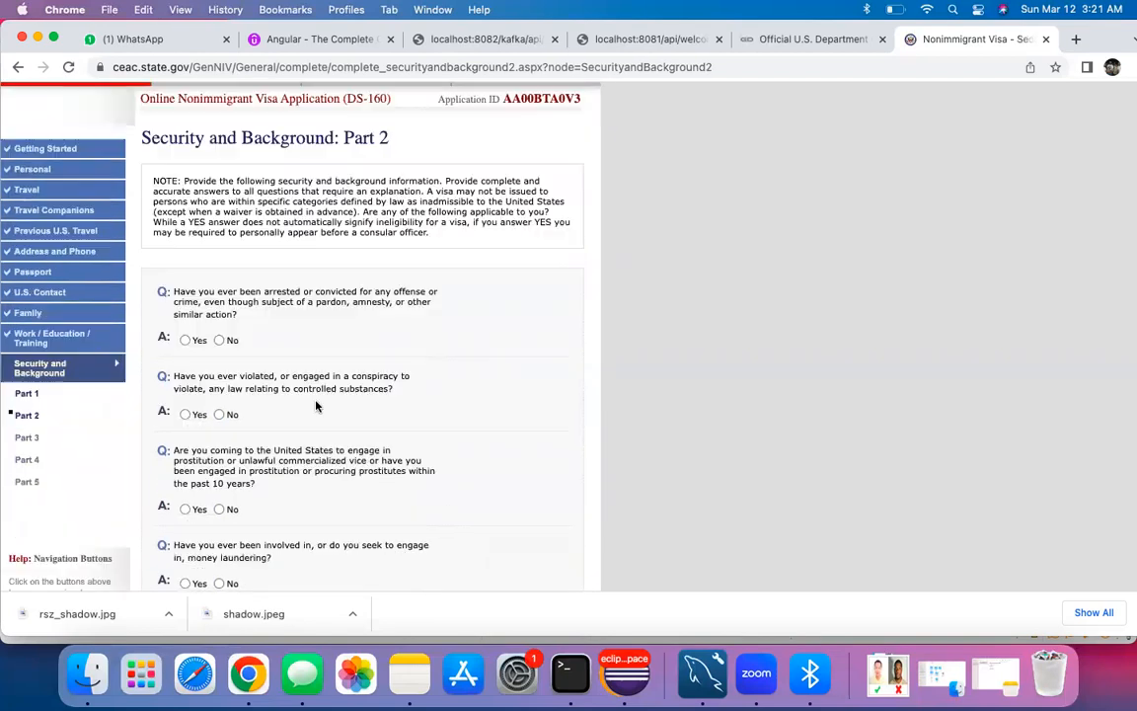
pyautogui.click(219, 307)
pyautogui.click(219, 381)
pyautogui.click(219, 475)
pyautogui.click(219, 550)
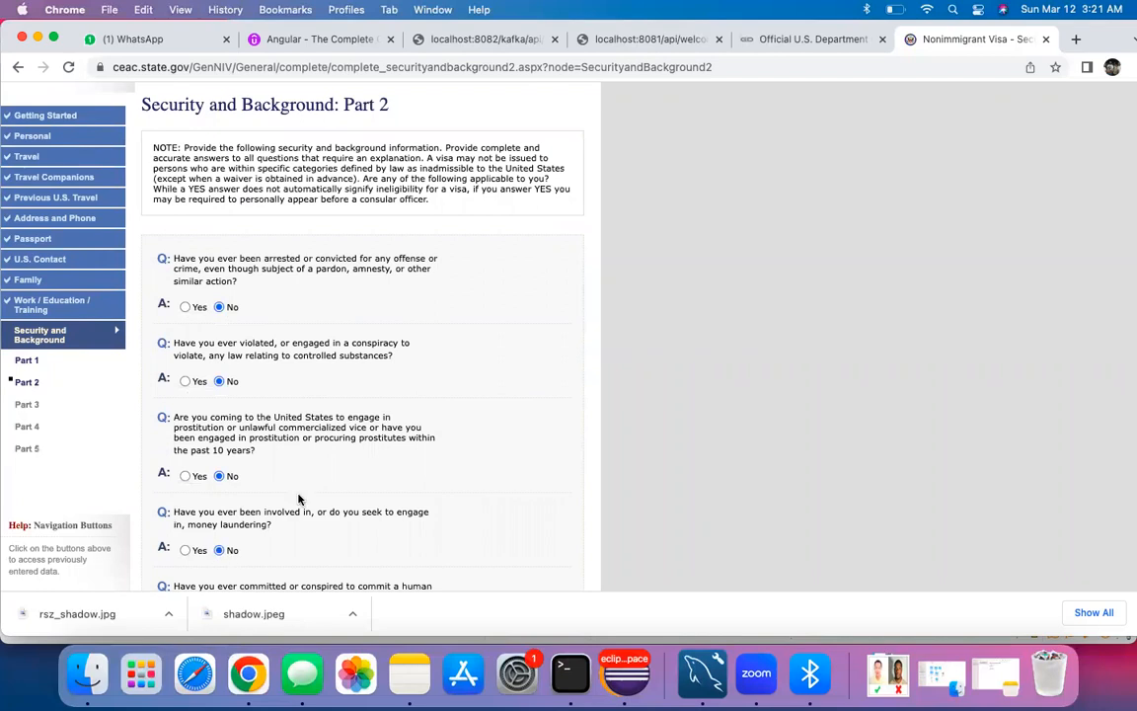
pyautogui.scroll(-3, 219, 550)
pyautogui.click(219, 451)
pyautogui.scroll(-3, 219, 451)
pyautogui.click(220, 375)
pyautogui.click(219, 481)
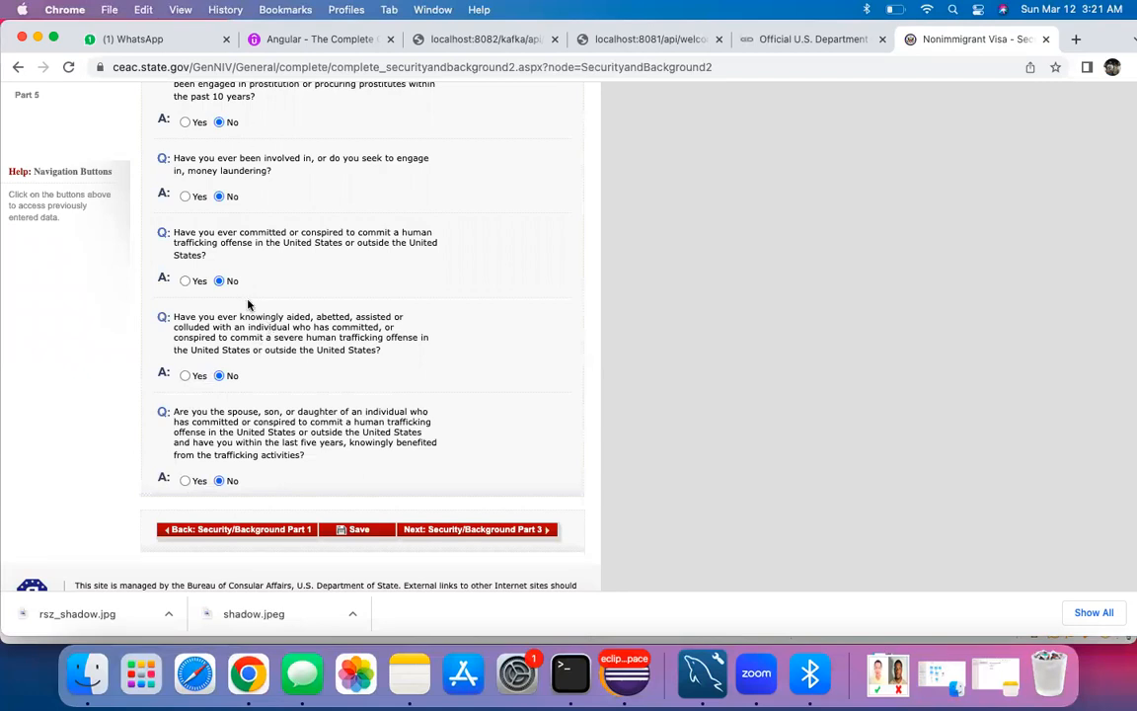
pyautogui.scroll(1, 244, 306)
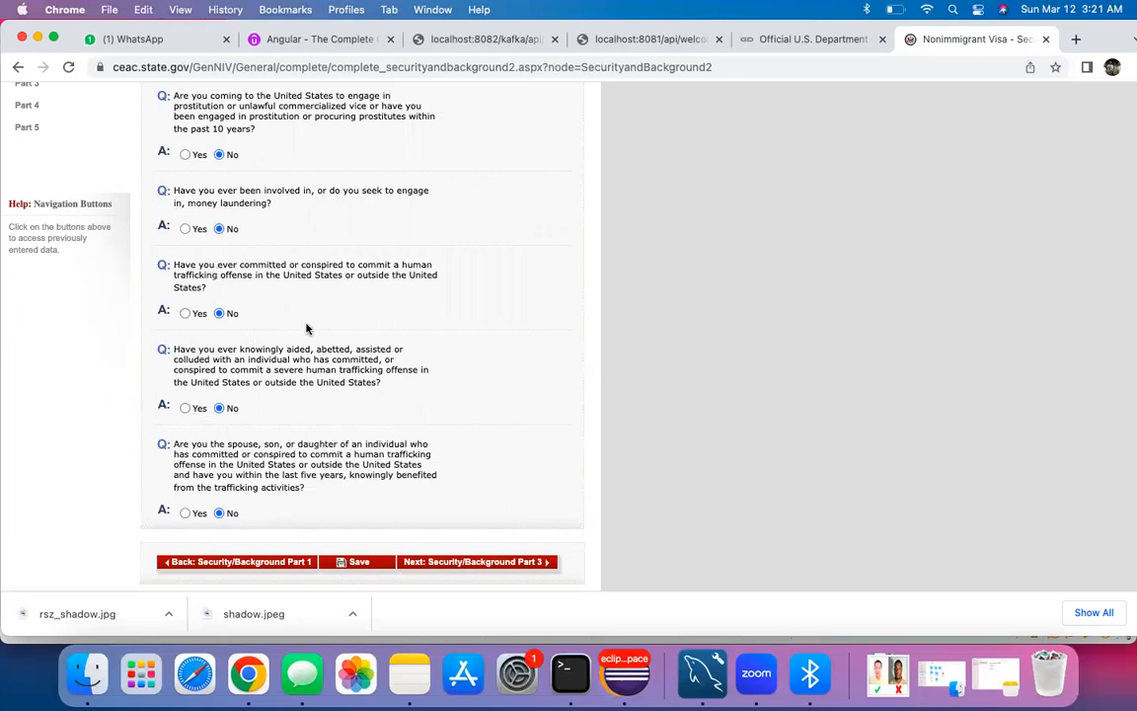
pyautogui.scroll(5, 306, 329)
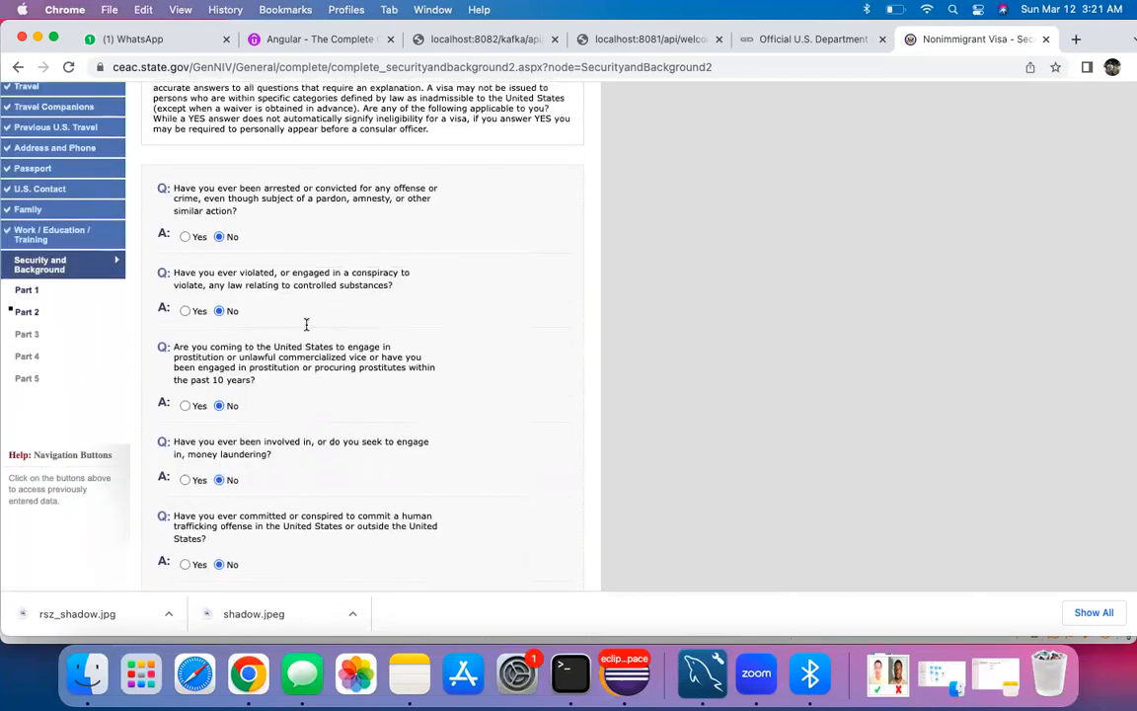
pyautogui.scroll(-7, 311, 363)
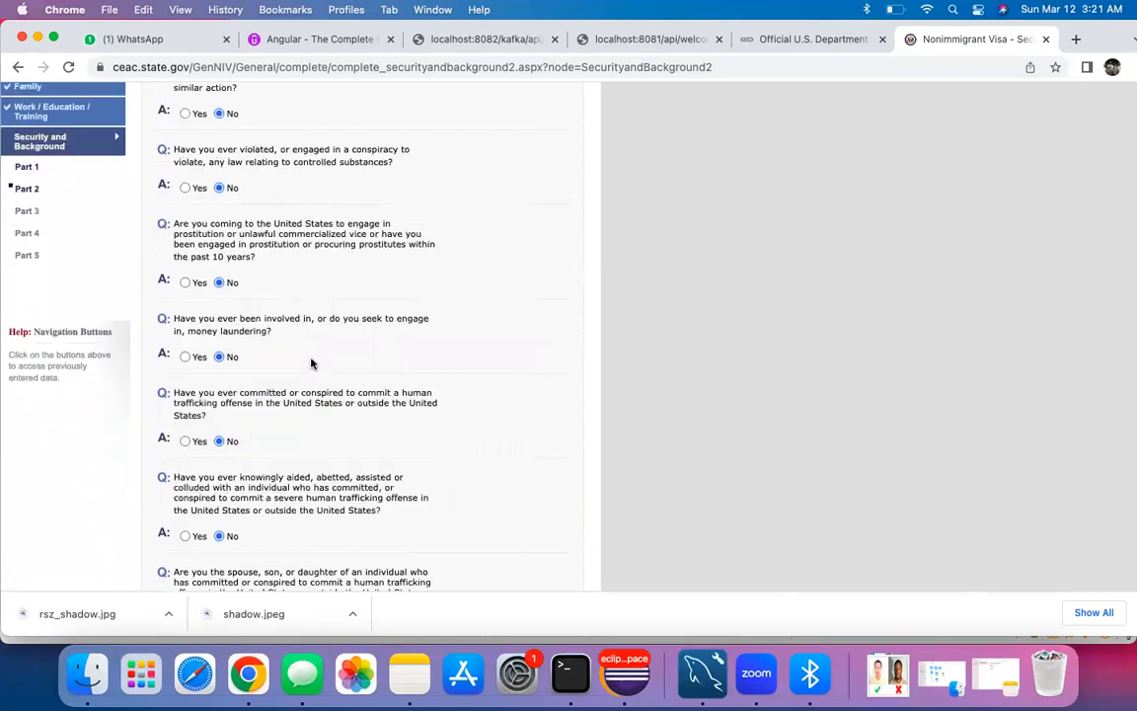
pyautogui.click(463, 474)
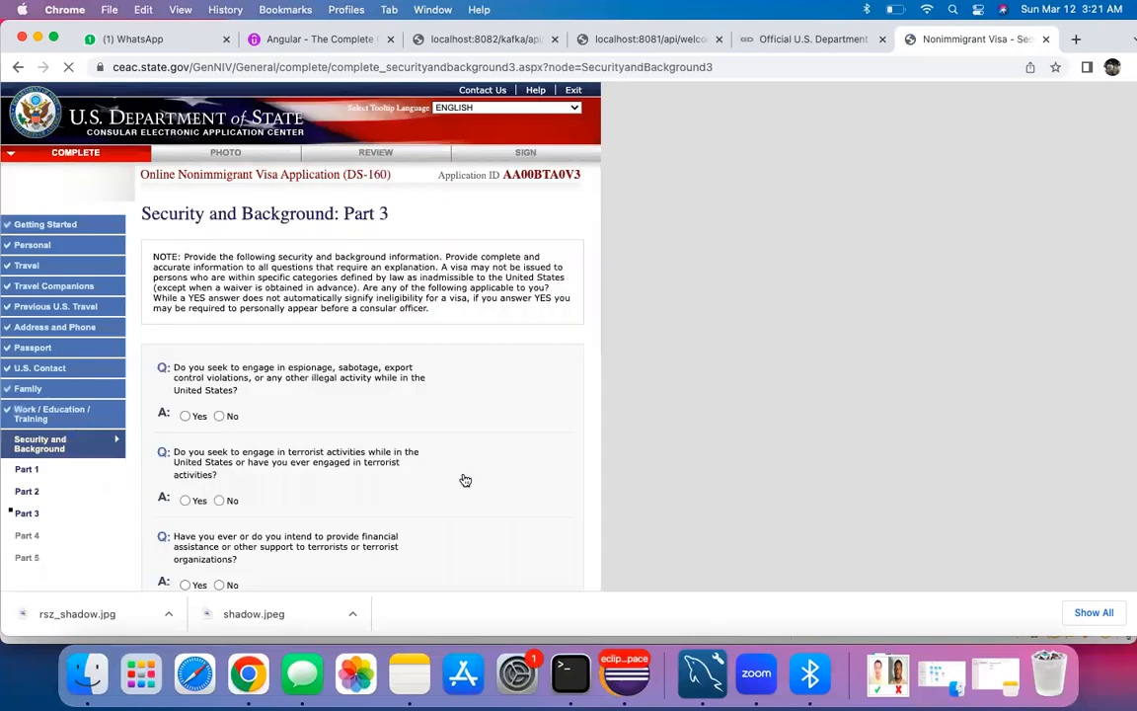
# Step: Answer No to the espionage and terrorism-related Part 3 questions
pyautogui.scroll(-3, 462, 477)
pyautogui.click(219, 256)
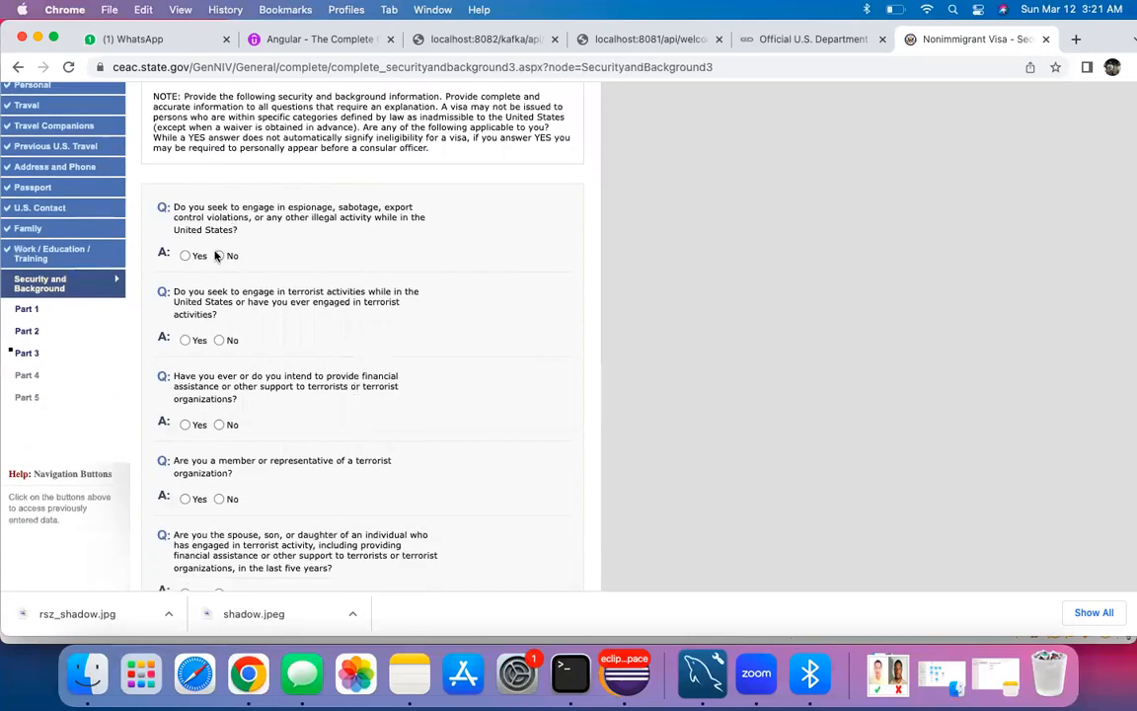
pyautogui.scroll(-3, 253, 349)
pyautogui.click(219, 291)
pyautogui.click(219, 365)
pyautogui.click(219, 460)
pyautogui.scroll(-4, 238, 460)
pyautogui.scroll(-1, 238, 460)
# Step: Answer No to genocide, torture, killings, child soldiers, religious freedom and population control questions
pyautogui.click(219, 291)
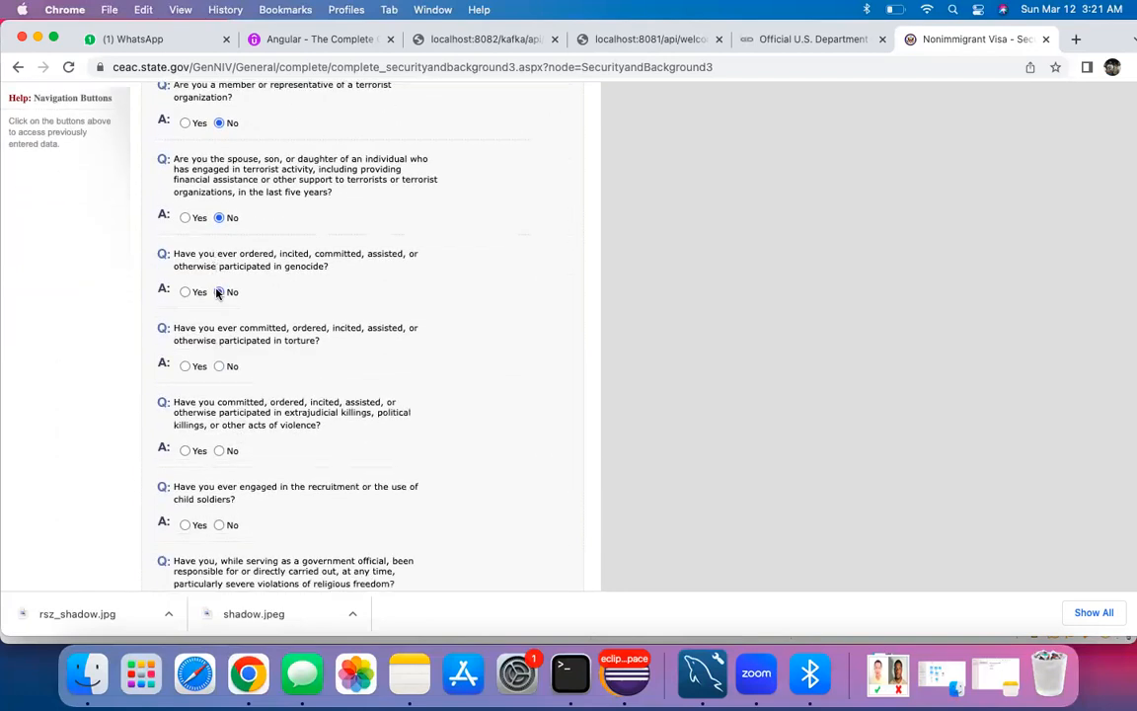
pyautogui.click(219, 366)
pyautogui.click(219, 450)
pyautogui.click(219, 524)
pyautogui.scroll(-4, 280, 487)
pyautogui.scroll(-4, 280, 487)
pyautogui.click(219, 287)
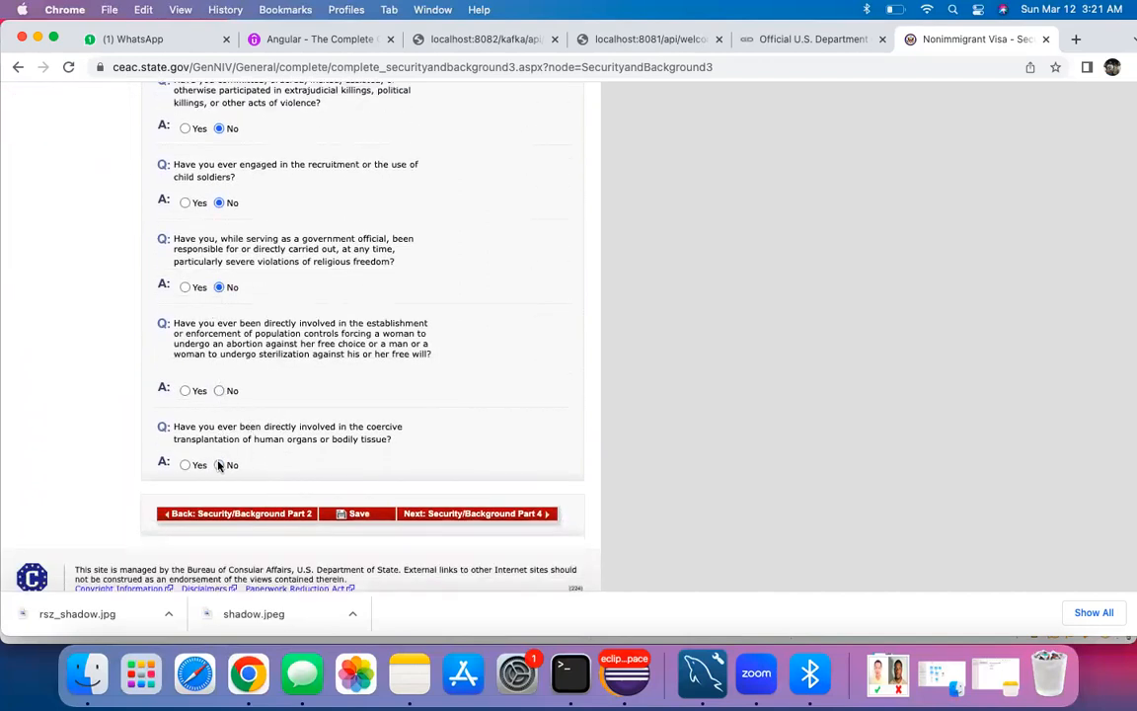
pyautogui.click(219, 391)
pyautogui.click(458, 517)
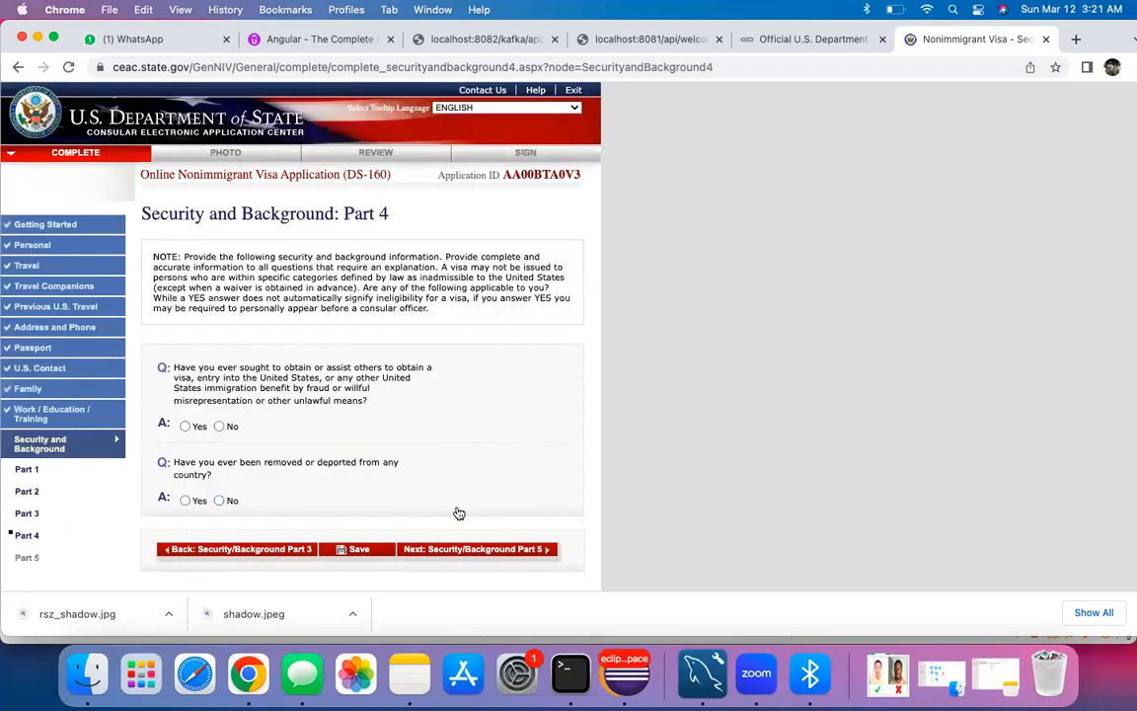
# Step: Answer No to the Part 4 visa fraud and deportation questions
pyautogui.scroll(-2, 296, 345)
pyautogui.click(219, 366)
pyautogui.click(219, 440)
pyautogui.click(425, 489)
# Step: Answer No to the Part 5 child custody and unlawful voting questions
pyautogui.scroll(-3, 326, 356)
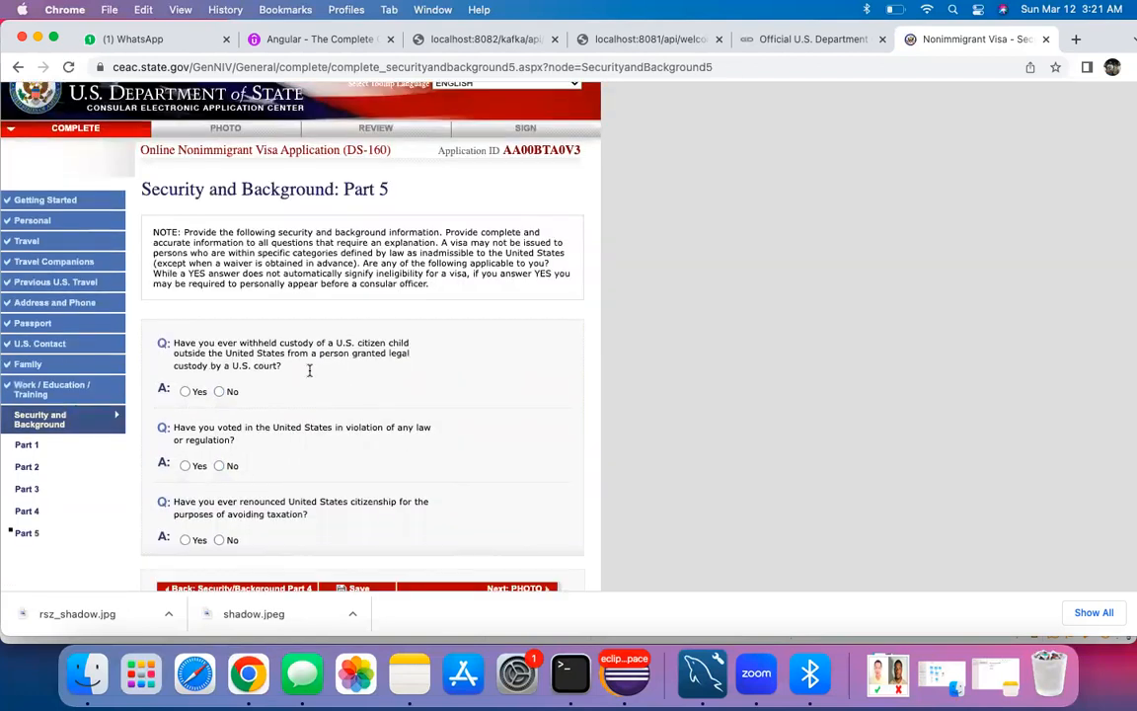
pyautogui.click(219, 261)
pyautogui.click(219, 334)
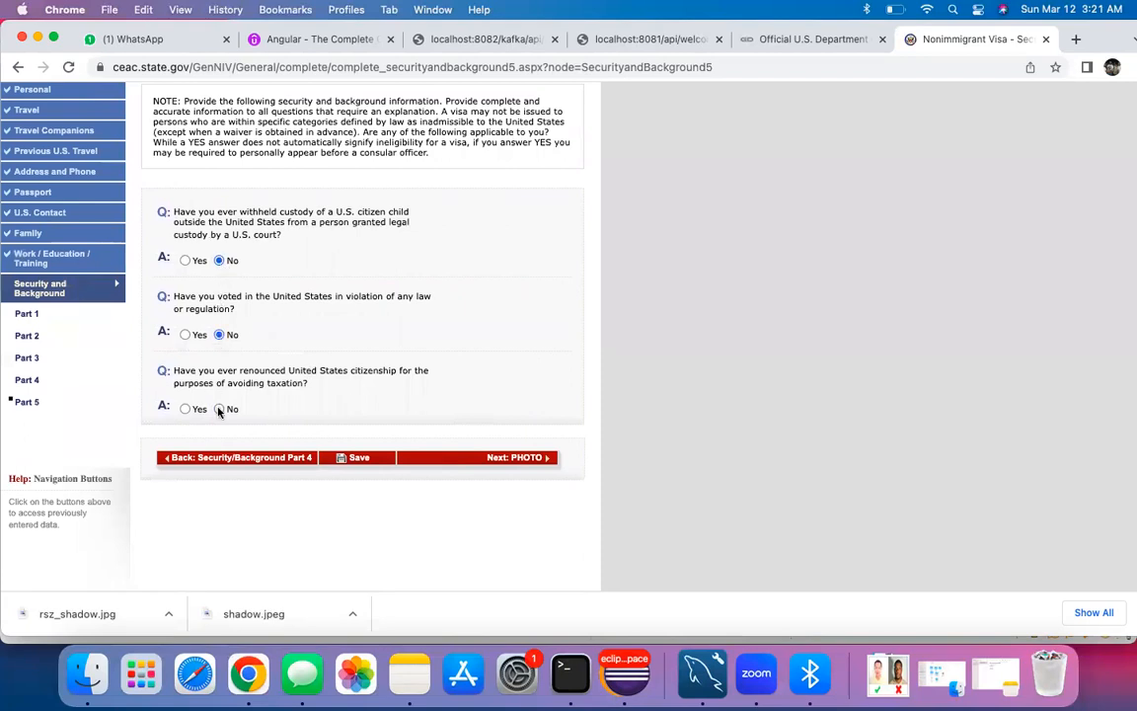
# Step: Proceed to the Upload Photo page and locate the Upload Your Photo button
pyautogui.click(455, 459)
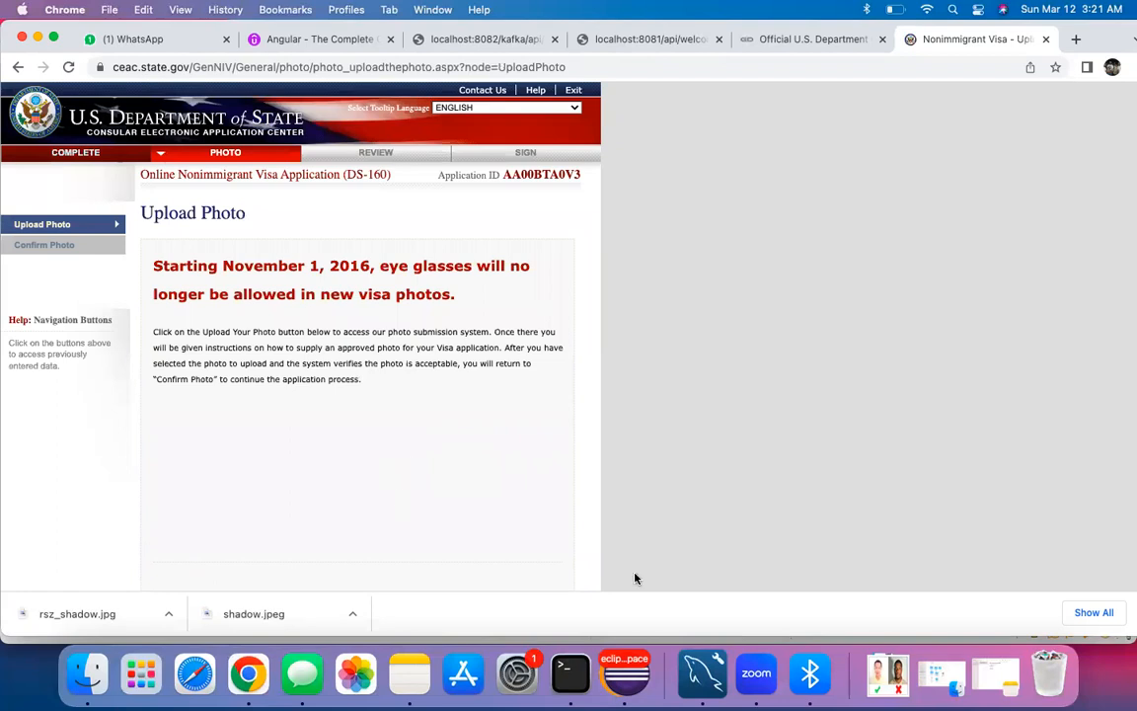
pyautogui.scroll(-4, 440, 460)
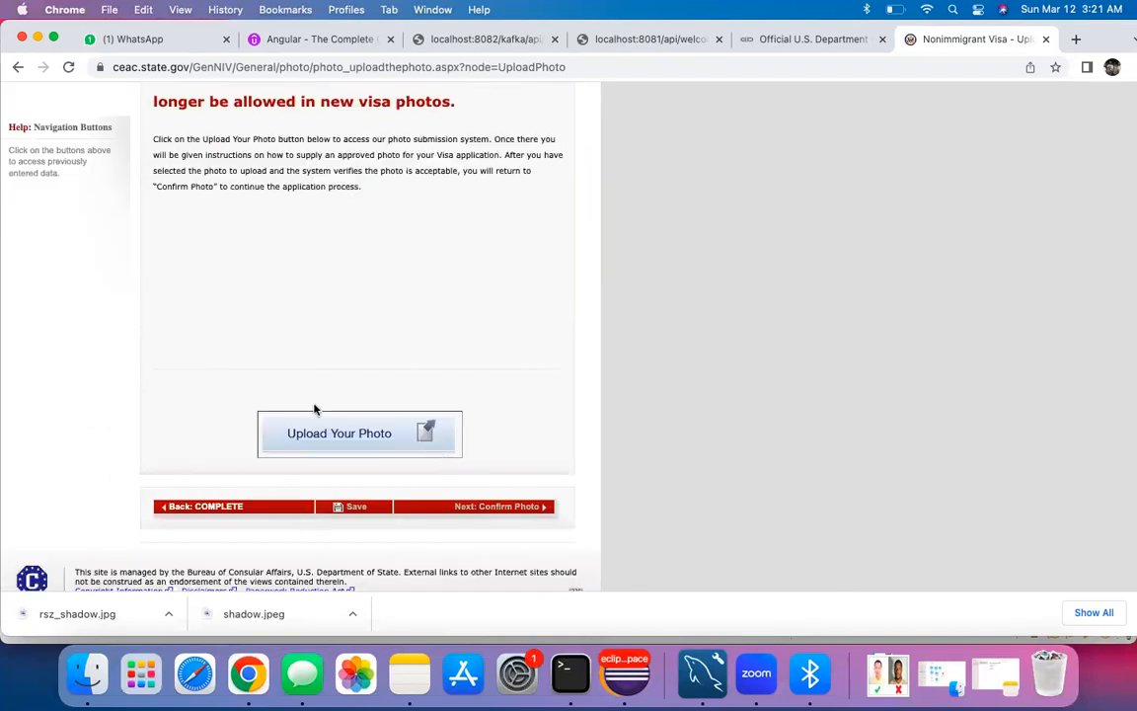
pyautogui.scroll(-2, 319, 348)
pyautogui.scroll(1, 318, 349)
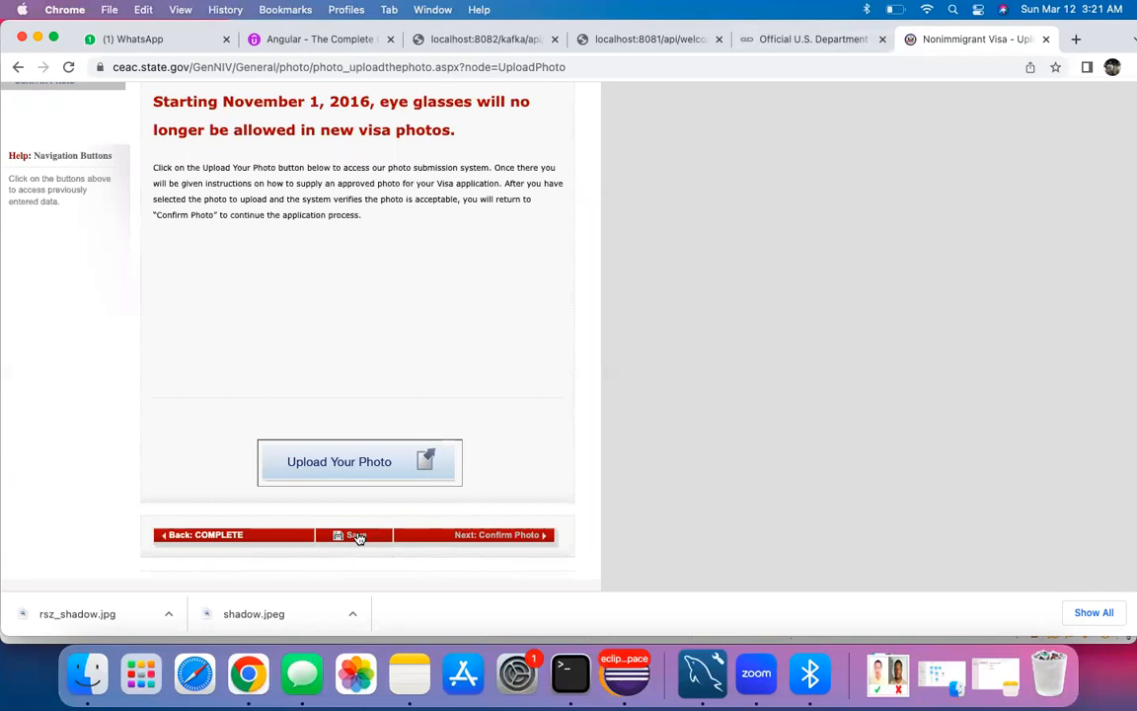
# Step: In a new tab, search Google for 'us visa photo requirements'
pyautogui.press('super+t')
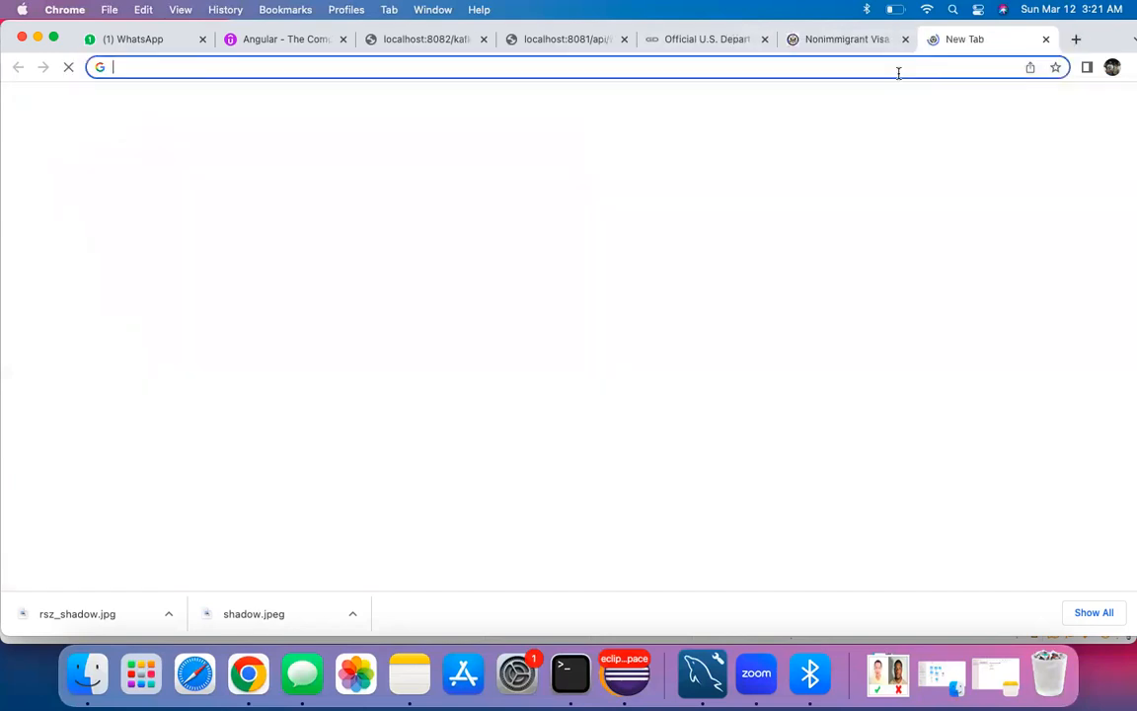
pyautogui.click(898, 71)
pyautogui.write('us vi')
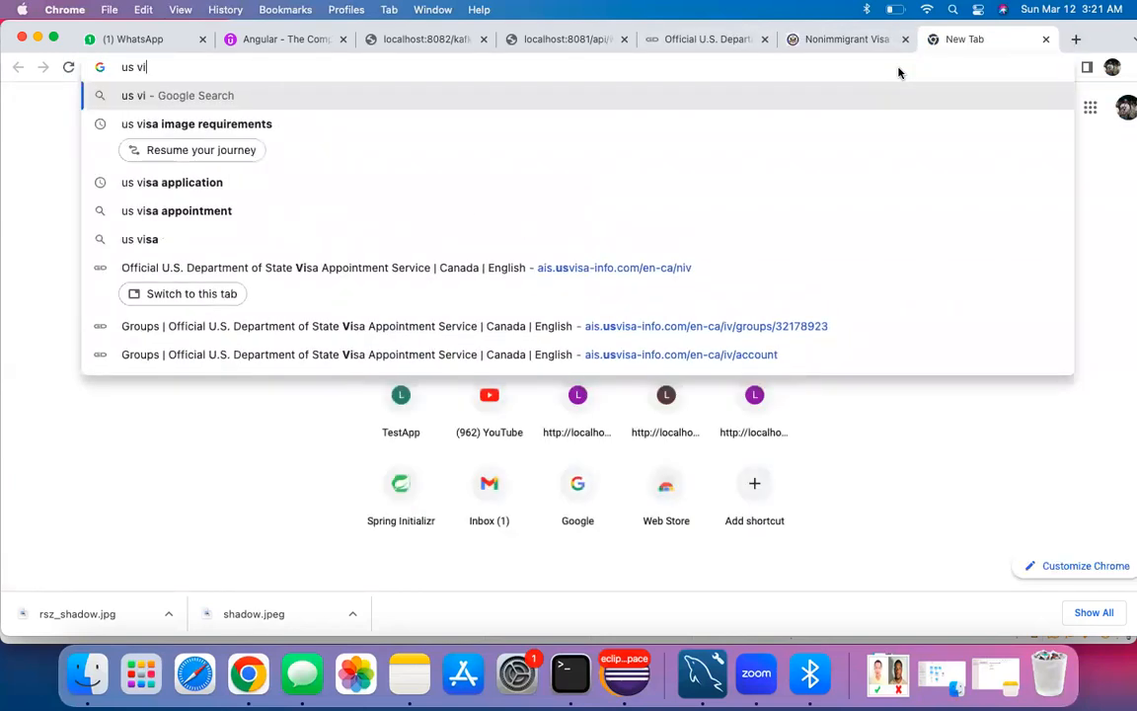
pyautogui.write('sa pt')
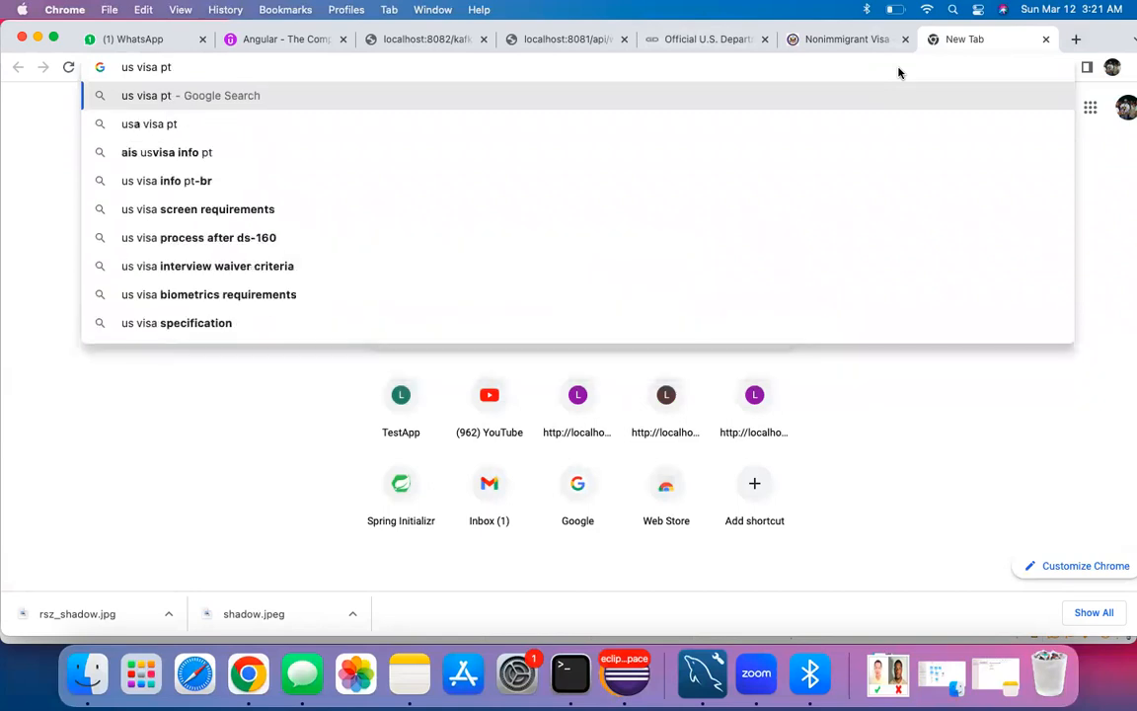
pyautogui.press('BackSpace')
pyautogui.write('hoto')
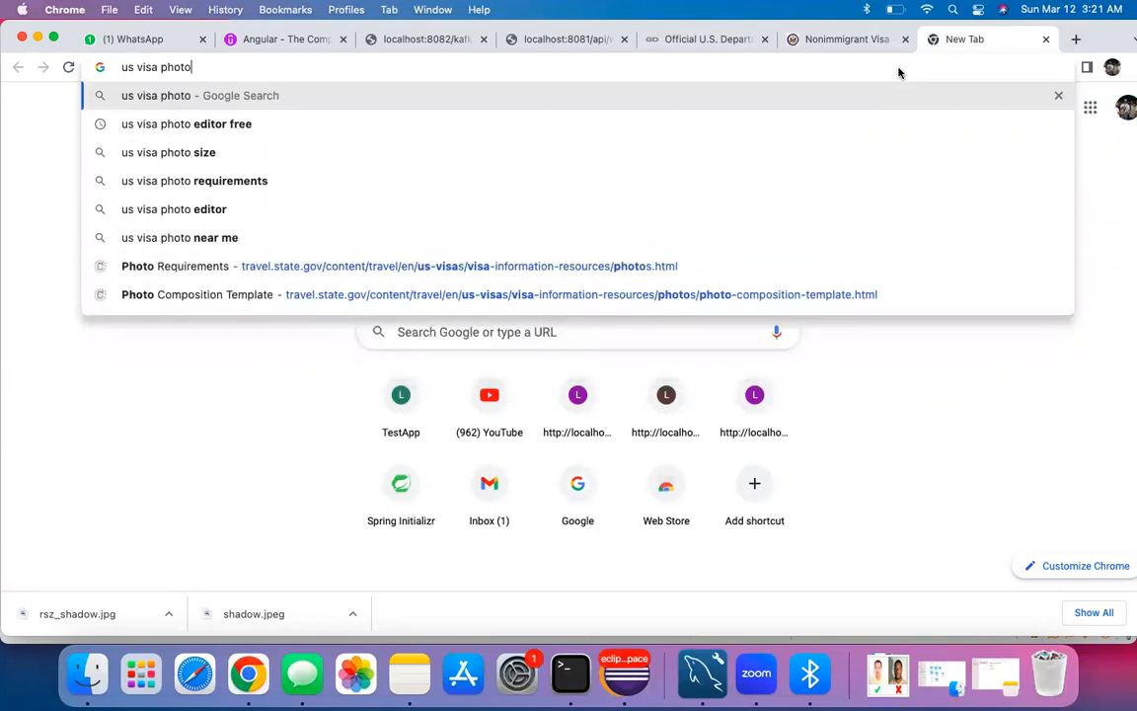
pyautogui.click(269, 182)
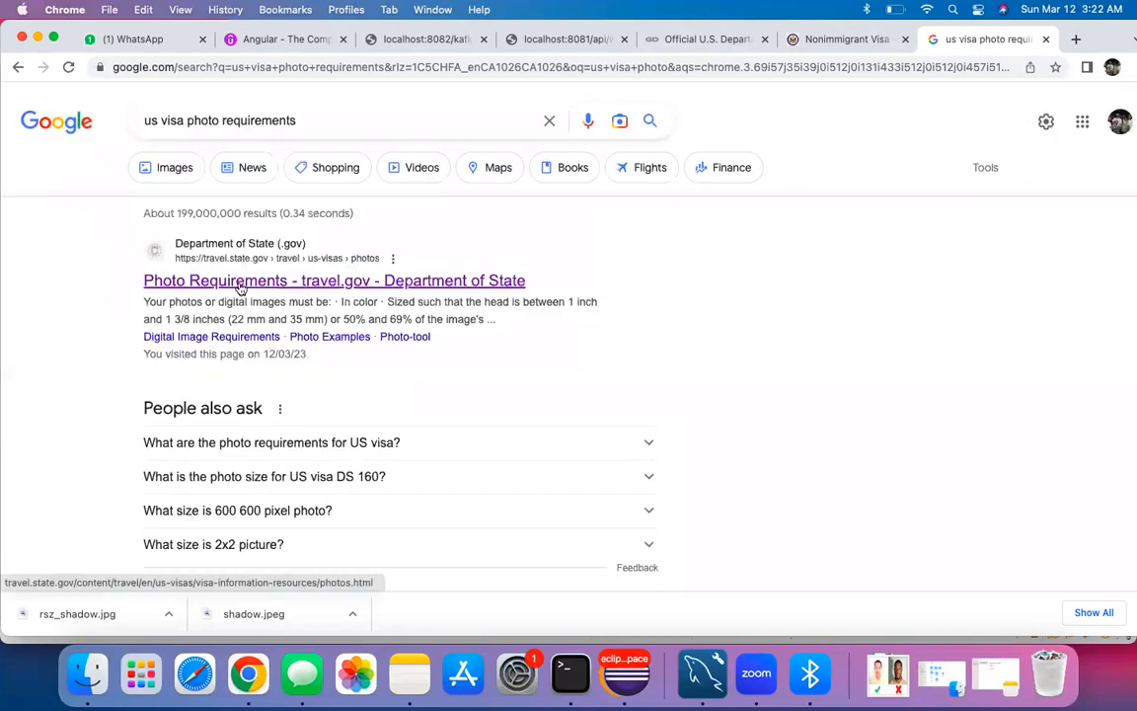
# Step: Open the Photo Requirements page and note the photo must be taken within 6 months
pyautogui.click(240, 284)
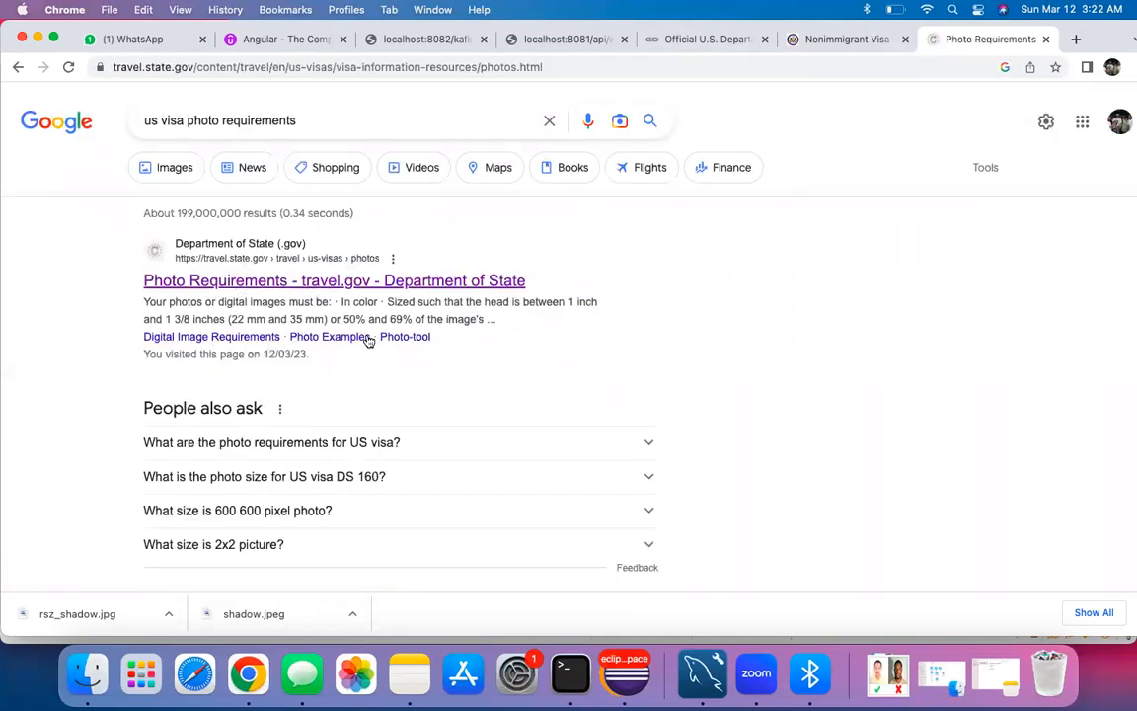
pyautogui.scroll(-10, 286, 410)
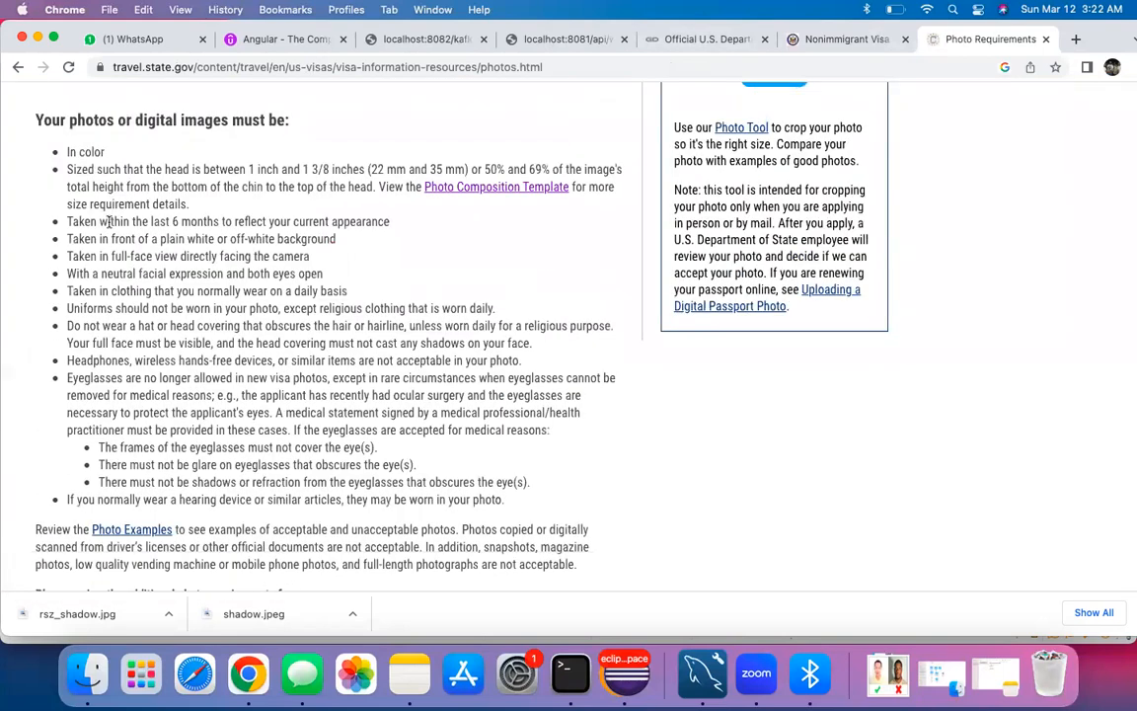
pyautogui.moveTo(71, 221); pyautogui.dragTo(246, 221)
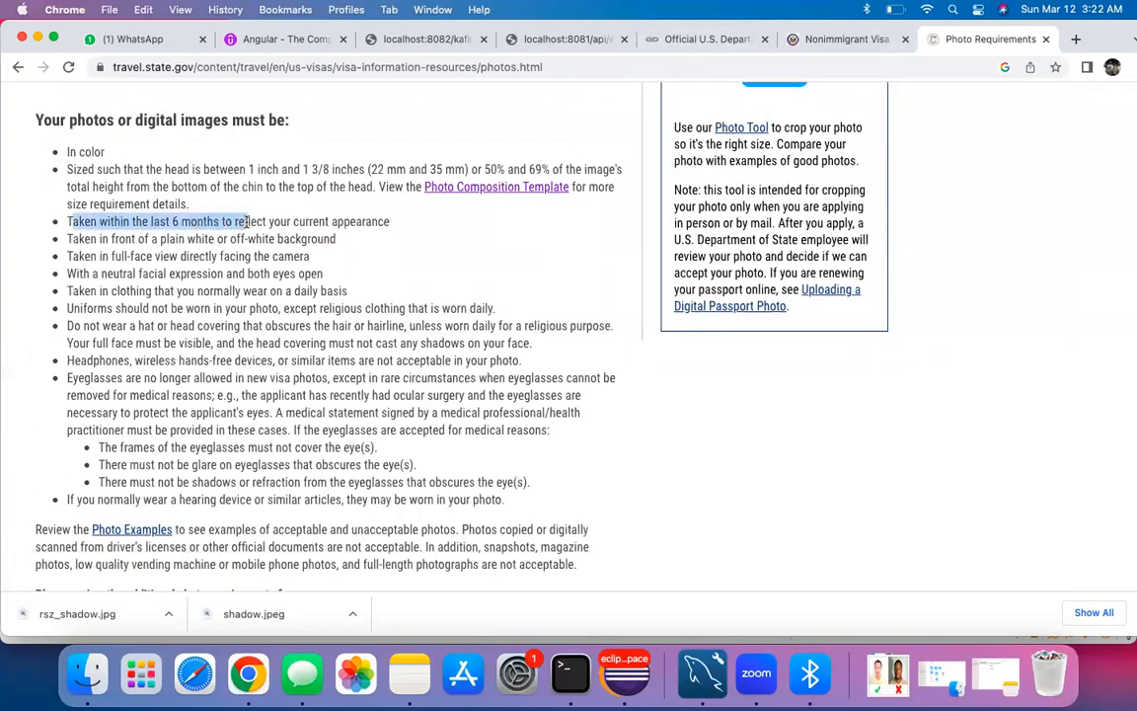
pyautogui.click(193, 287)
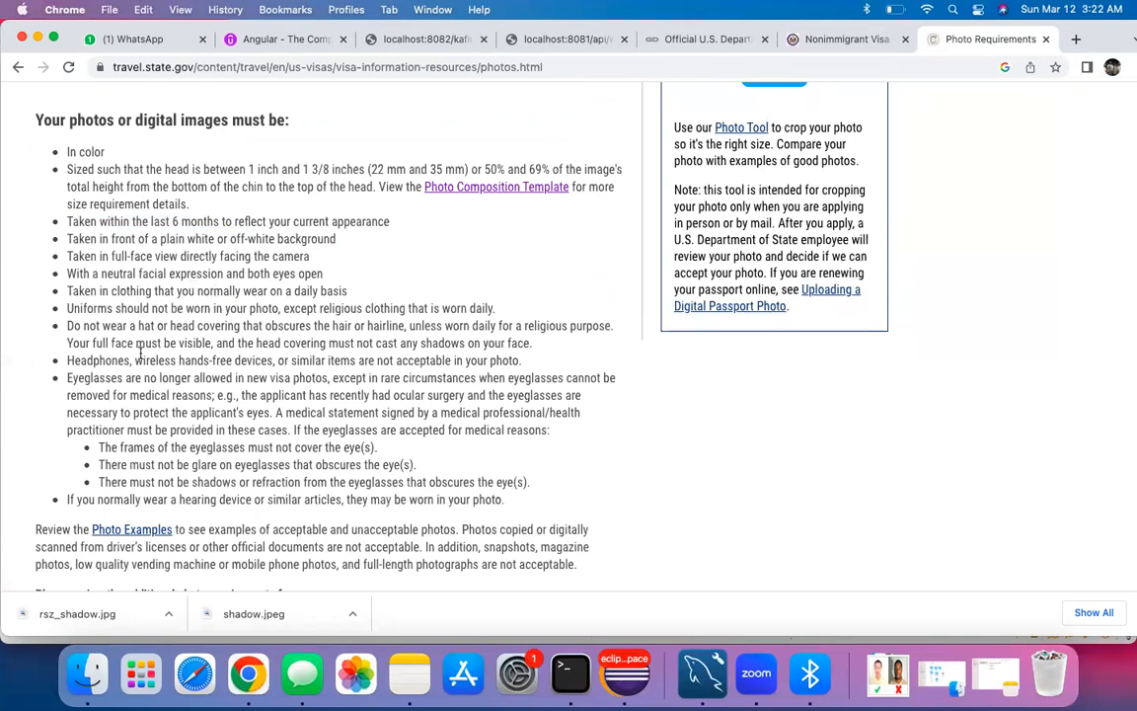
pyautogui.scroll(-3, 140, 352)
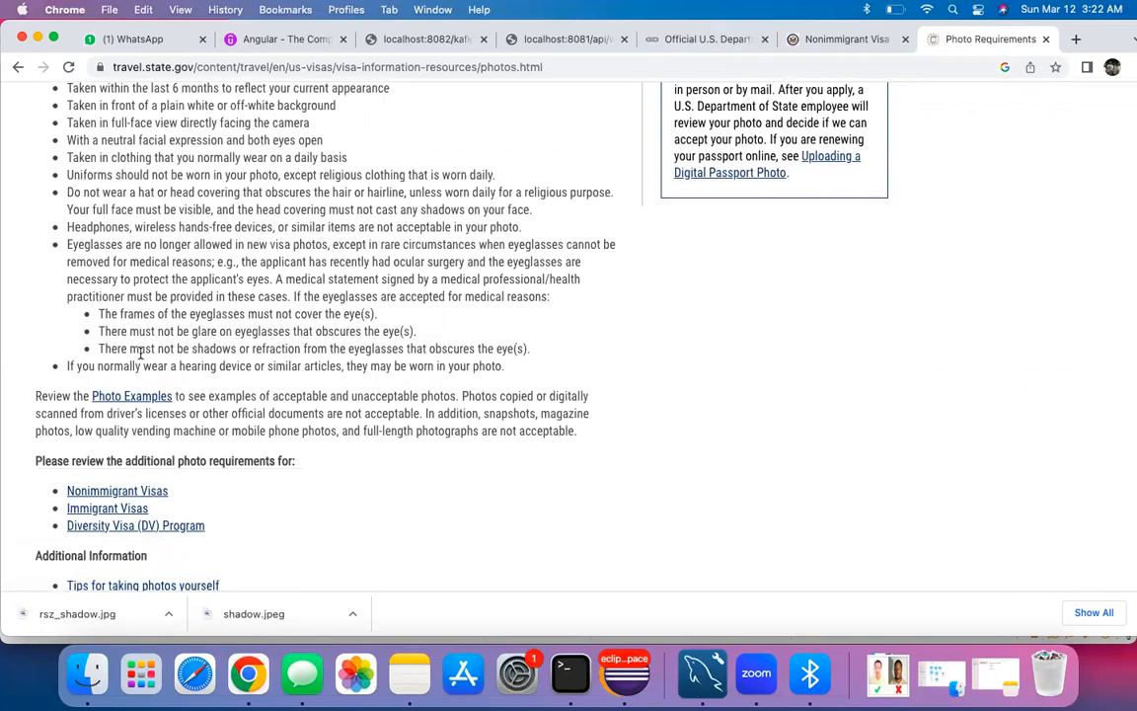
pyautogui.scroll(3, 140, 352)
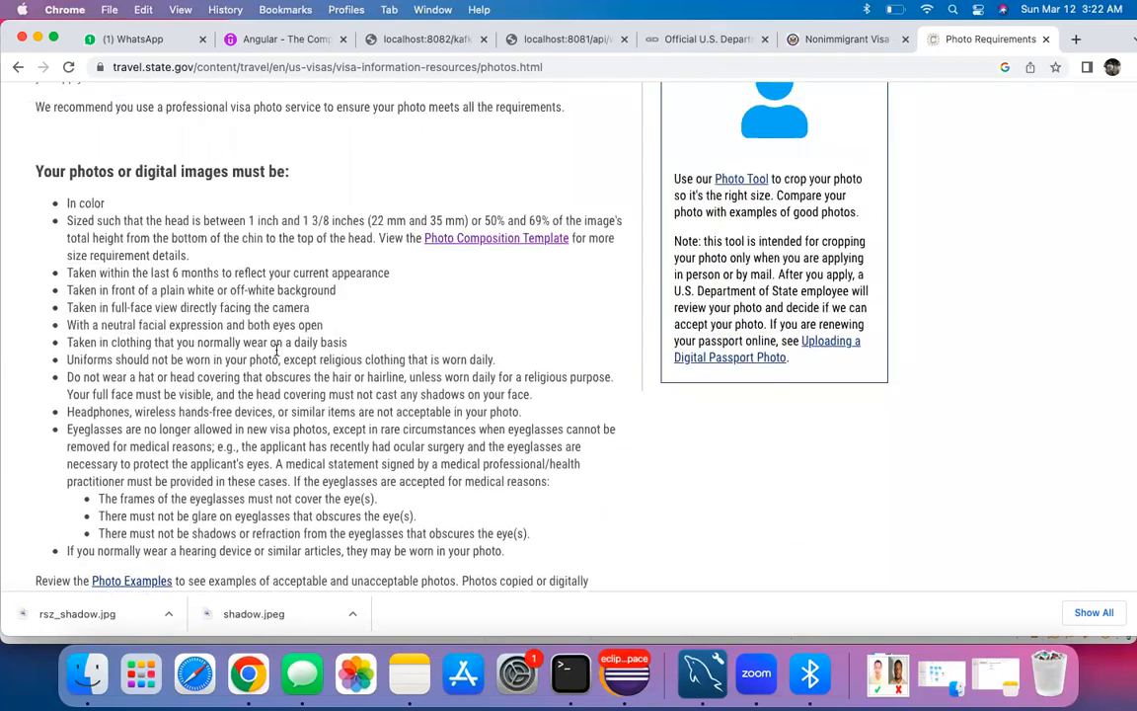
pyautogui.scroll(3, 140, 353)
pyautogui.scroll(-2, 296, 325)
pyautogui.scroll(1, 352, 294)
pyautogui.scroll(-5, 309, 320)
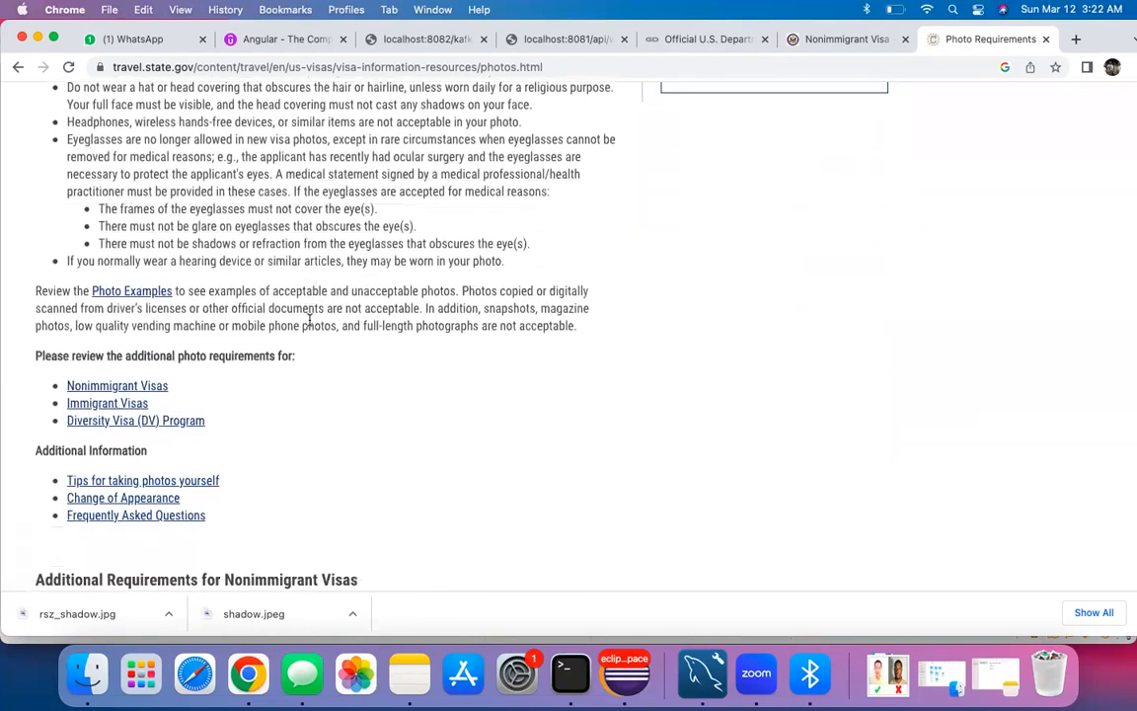
# Step: Read the Applicants using Form DS-160 section, noting the 2 x 2 inch photo size
pyautogui.scroll(-2, 309, 321)
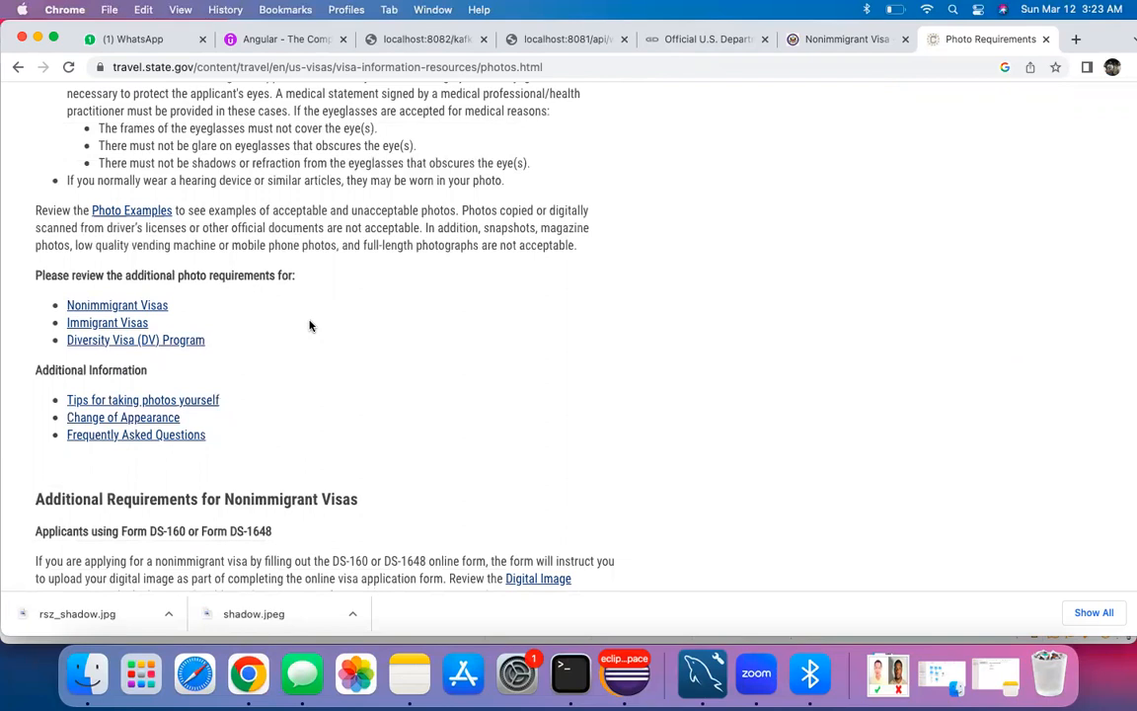
pyautogui.scroll(-2, 309, 325)
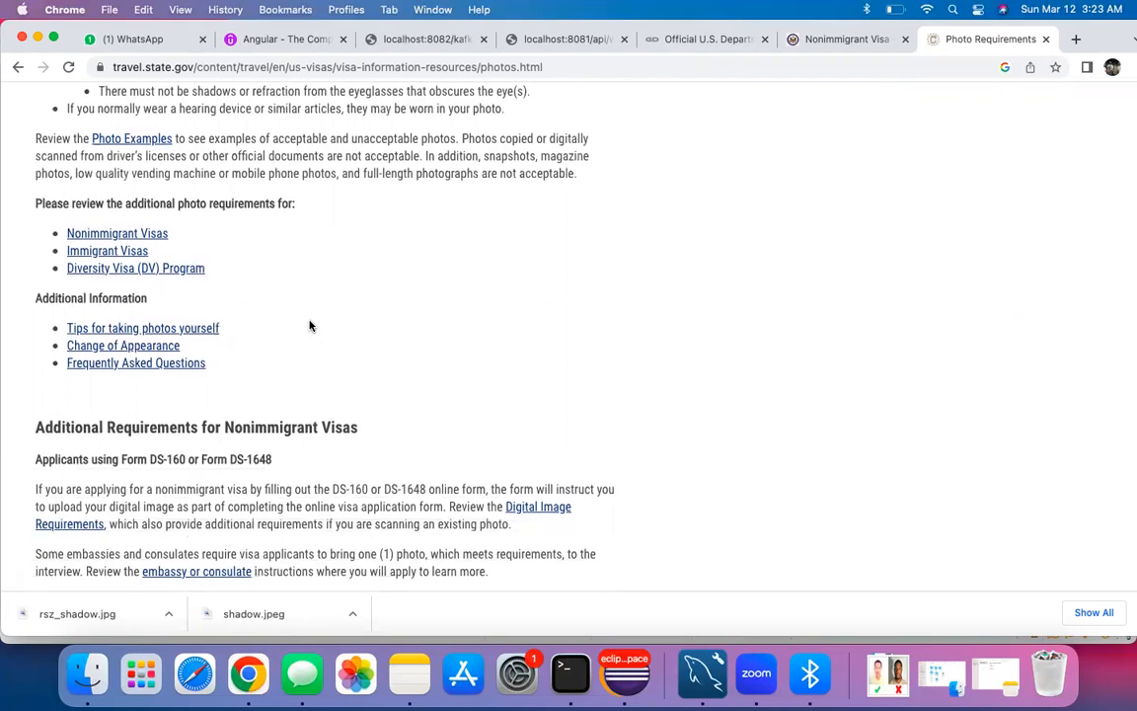
pyautogui.scroll(-2, 309, 326)
pyautogui.scroll(-2, 277, 321)
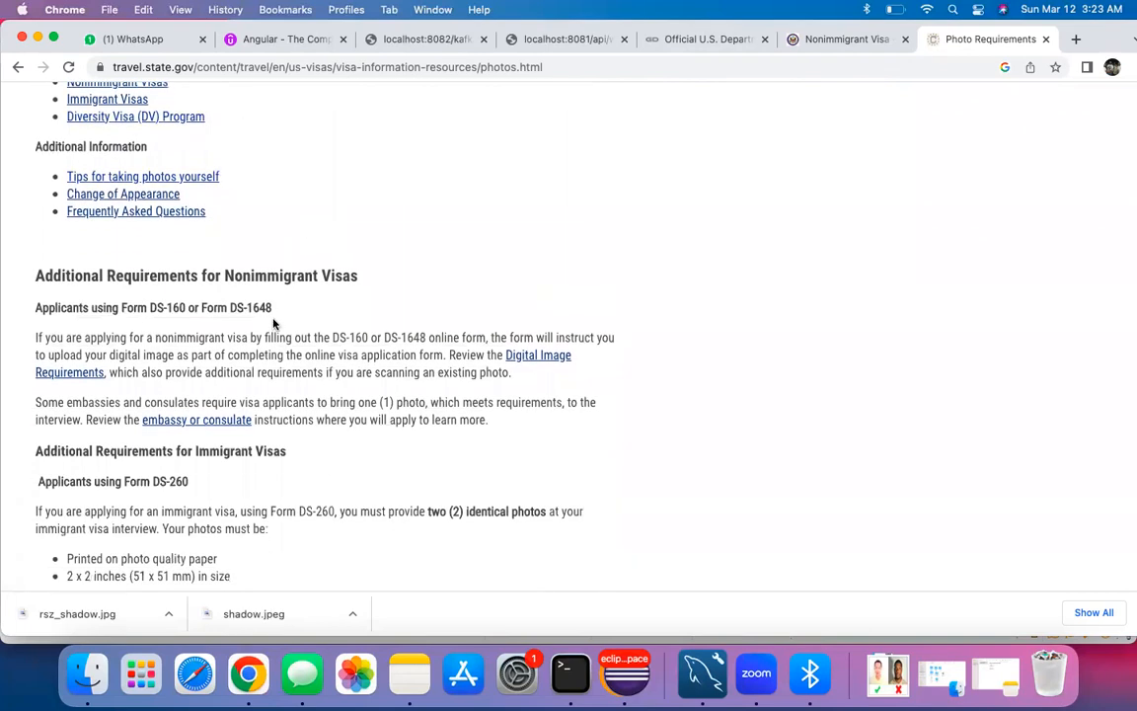
pyautogui.moveTo(37, 307); pyautogui.dragTo(187, 308)
pyautogui.click(242, 349)
pyautogui.scroll(-3, 325, 348)
pyautogui.scroll(-1, 325, 347)
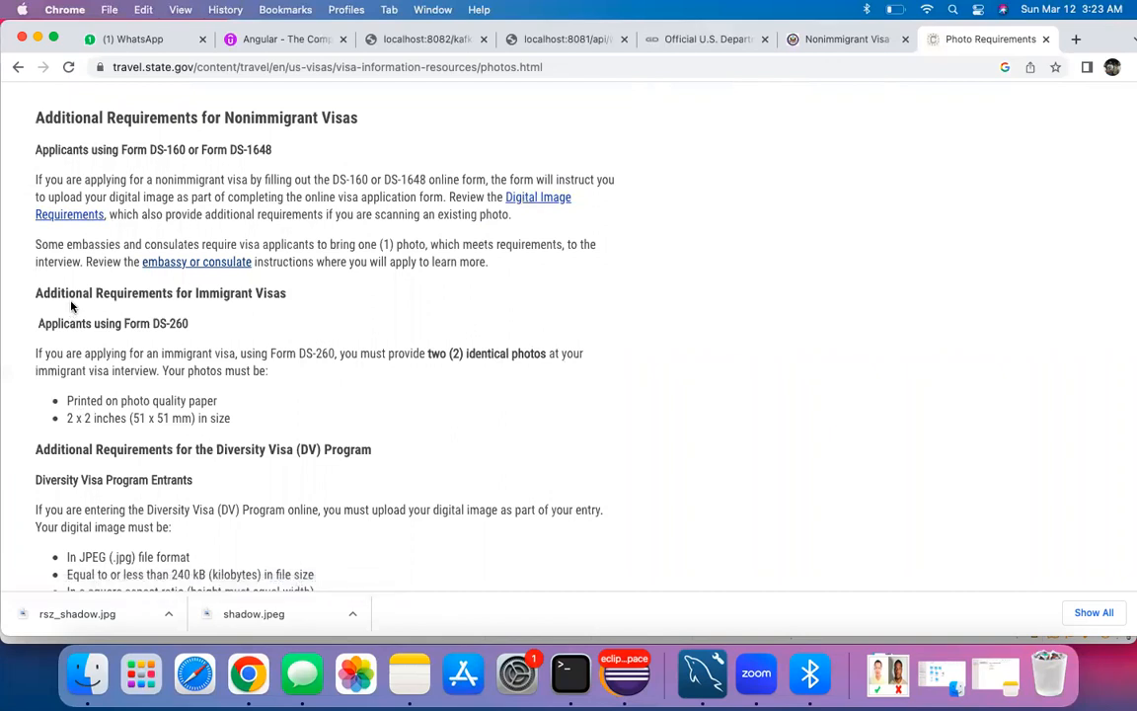
pyautogui.moveTo(154, 323); pyautogui.dragTo(188, 322)
pyautogui.click(165, 352)
pyautogui.scroll(-1, 165, 355)
pyautogui.moveTo(66, 381); pyautogui.dragTo(127, 381)
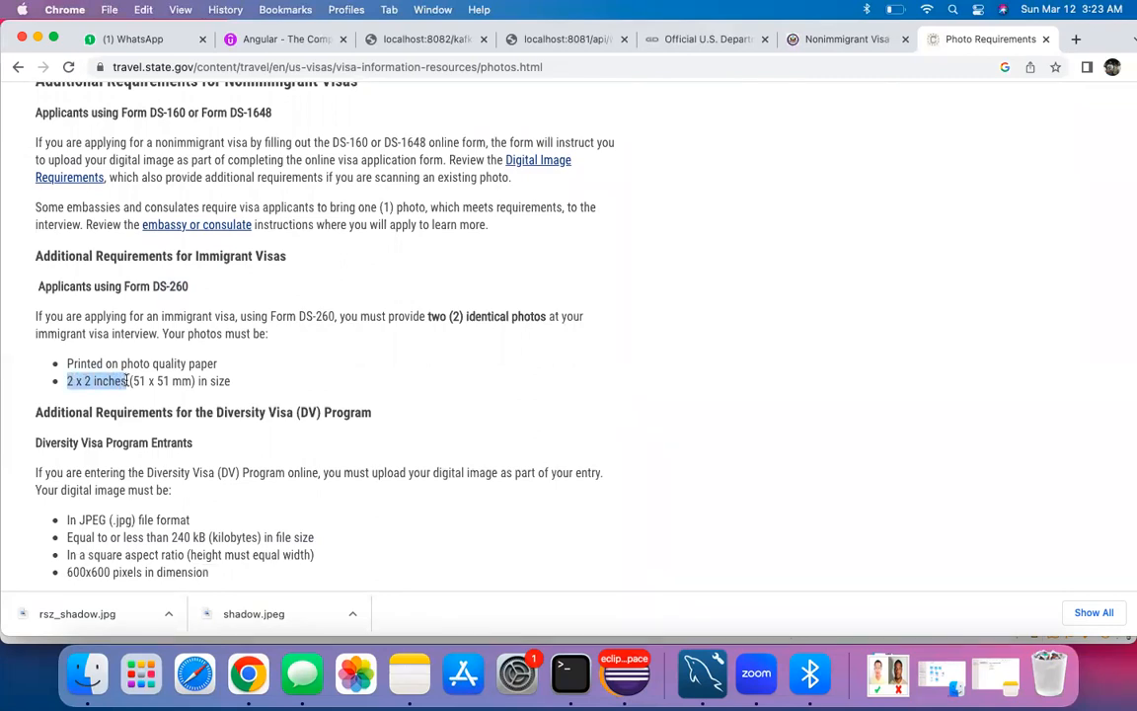
pyautogui.click(257, 384)
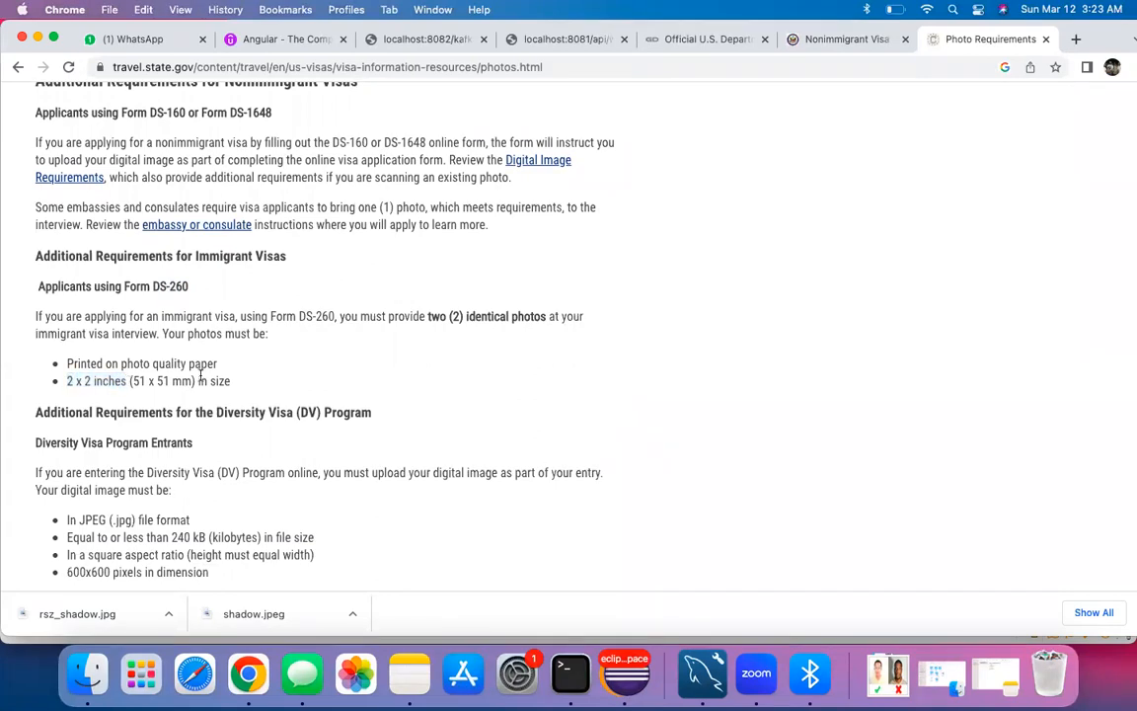
# Step: Go to the Digital Image Requirements page
pyautogui.scroll(-3, 225, 406)
pyautogui.scroll(3, 225, 407)
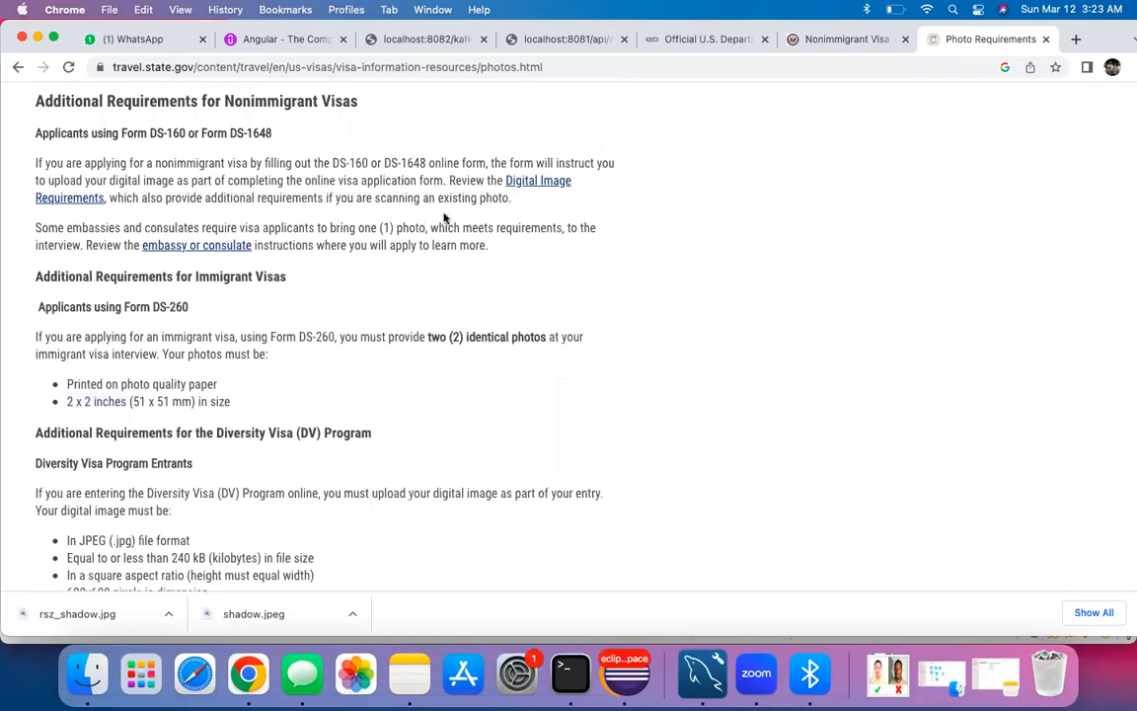
pyautogui.scroll(1, 436, 221)
pyautogui.click(518, 235)
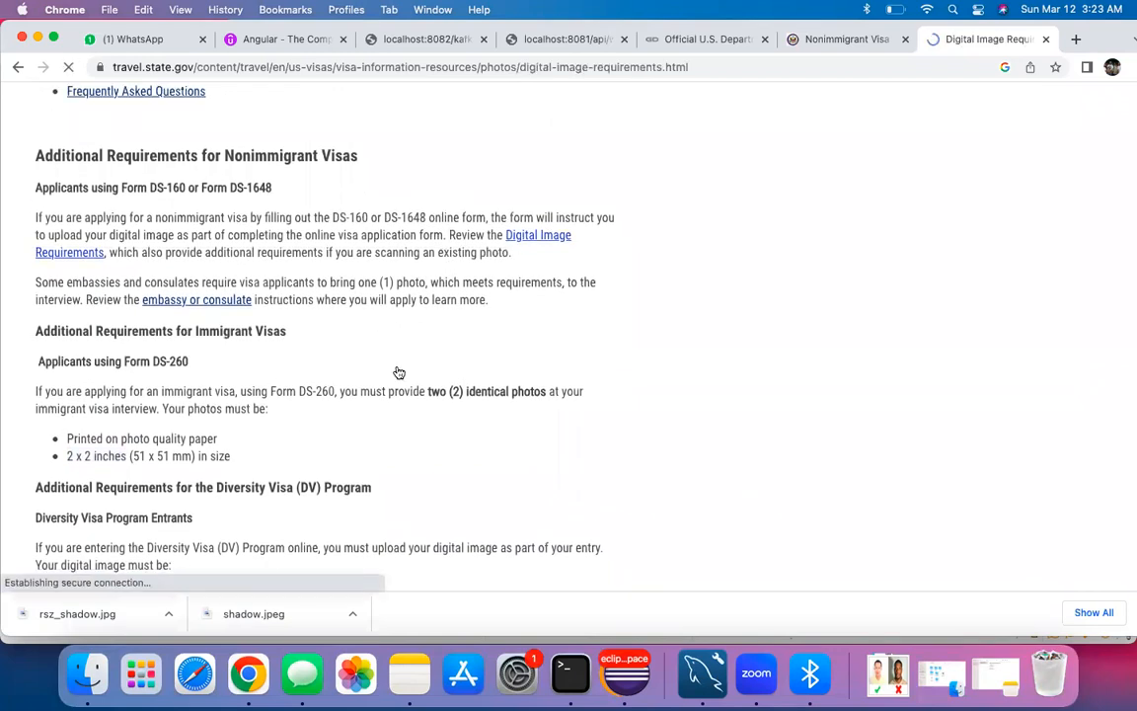
# Step: Check the 600 x 600 pixel minimum and 1200 x 1200 pixel maximum image sizes
pyautogui.scroll(-3, 396, 371)
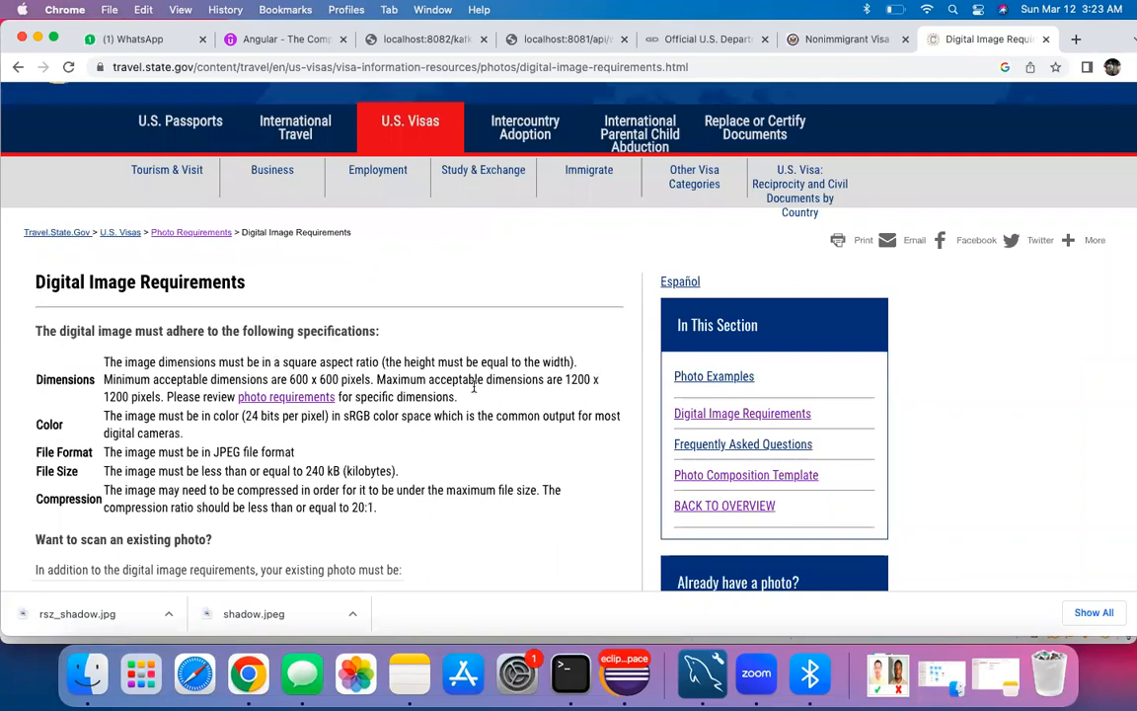
pyautogui.scroll(-2, 185, 426)
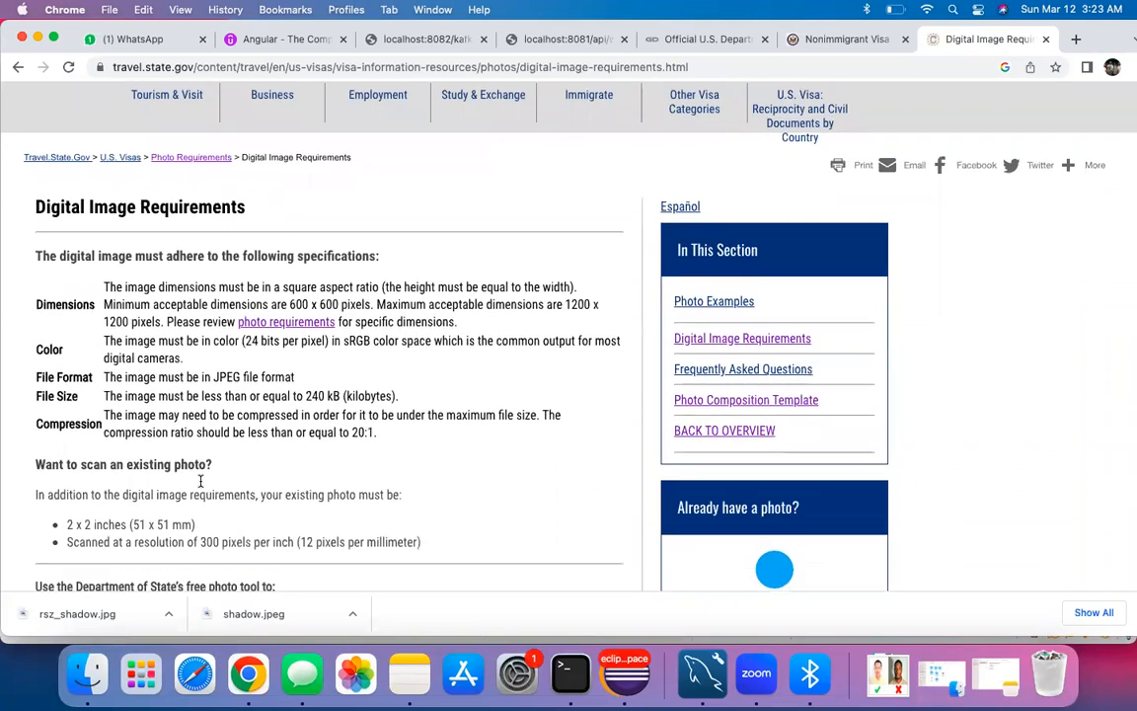
pyautogui.scroll(1, 181, 424)
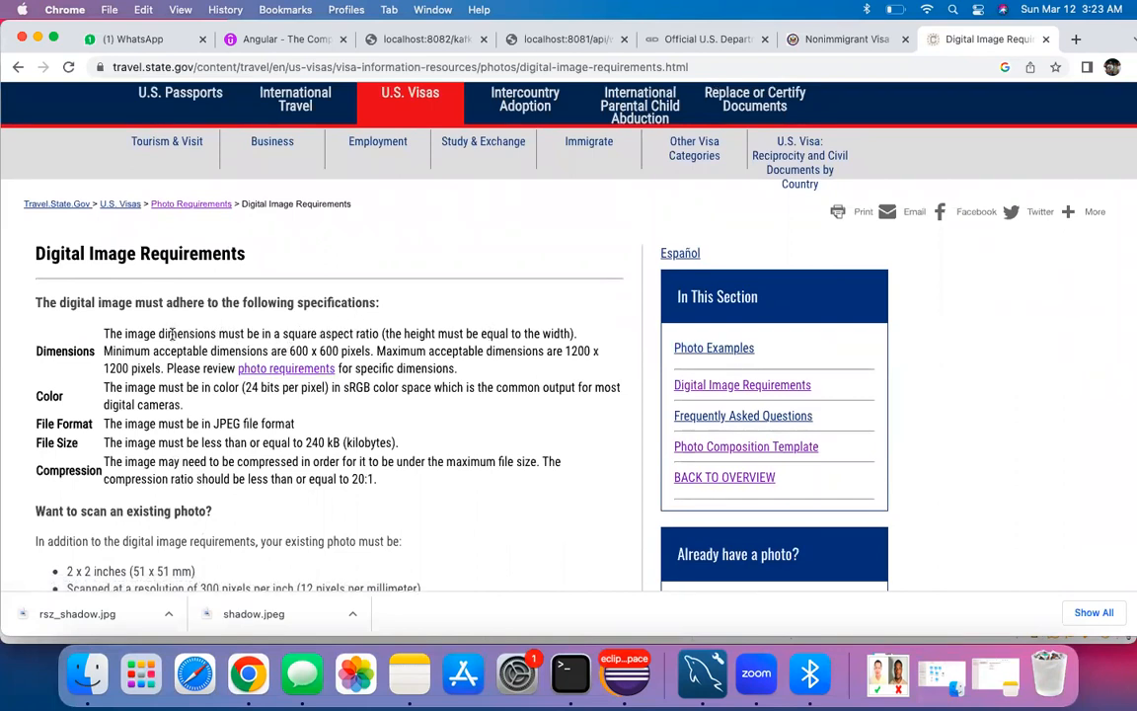
pyautogui.scroll(-1, 171, 335)
pyautogui.moveTo(287, 309); pyautogui.dragTo(371, 312)
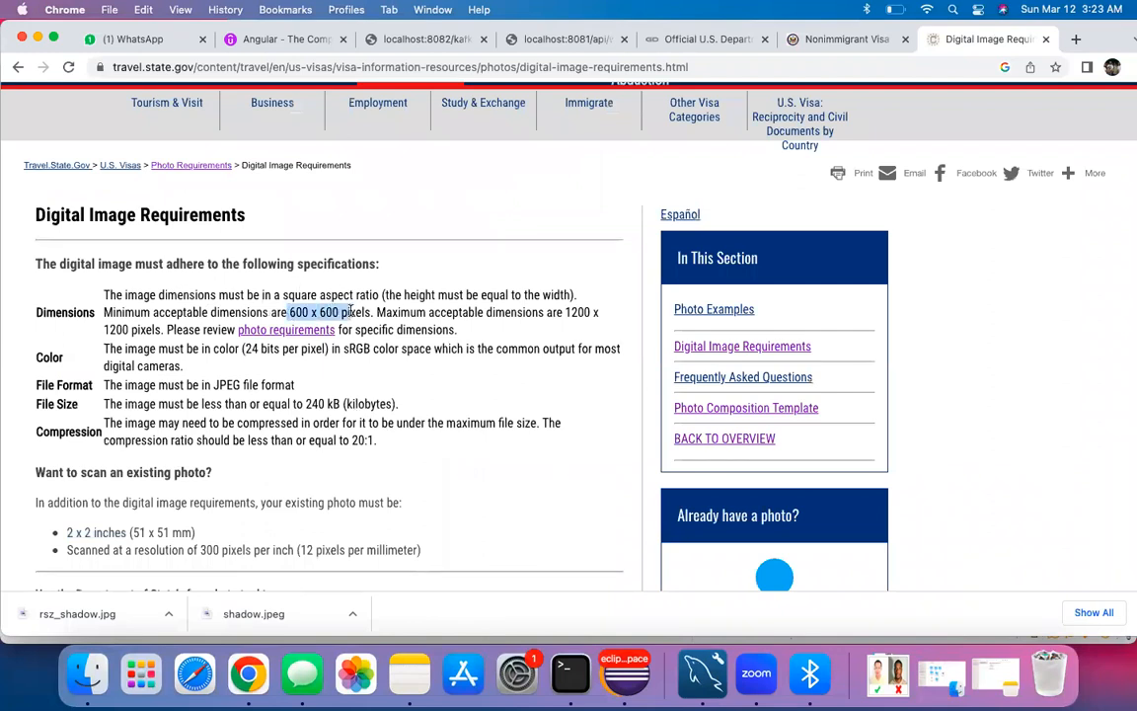
pyautogui.click(399, 306)
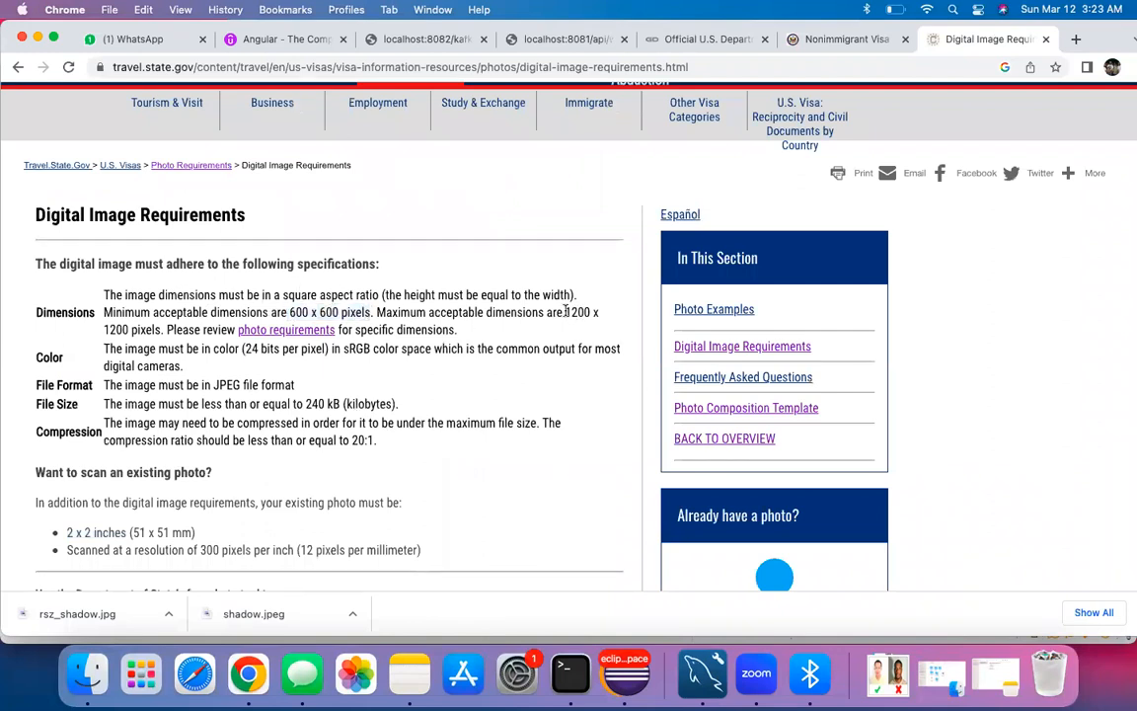
pyautogui.moveTo(566, 311); pyautogui.dragTo(600, 313)
pyautogui.click(155, 324)
pyautogui.moveTo(287, 308); pyautogui.dragTo(356, 312)
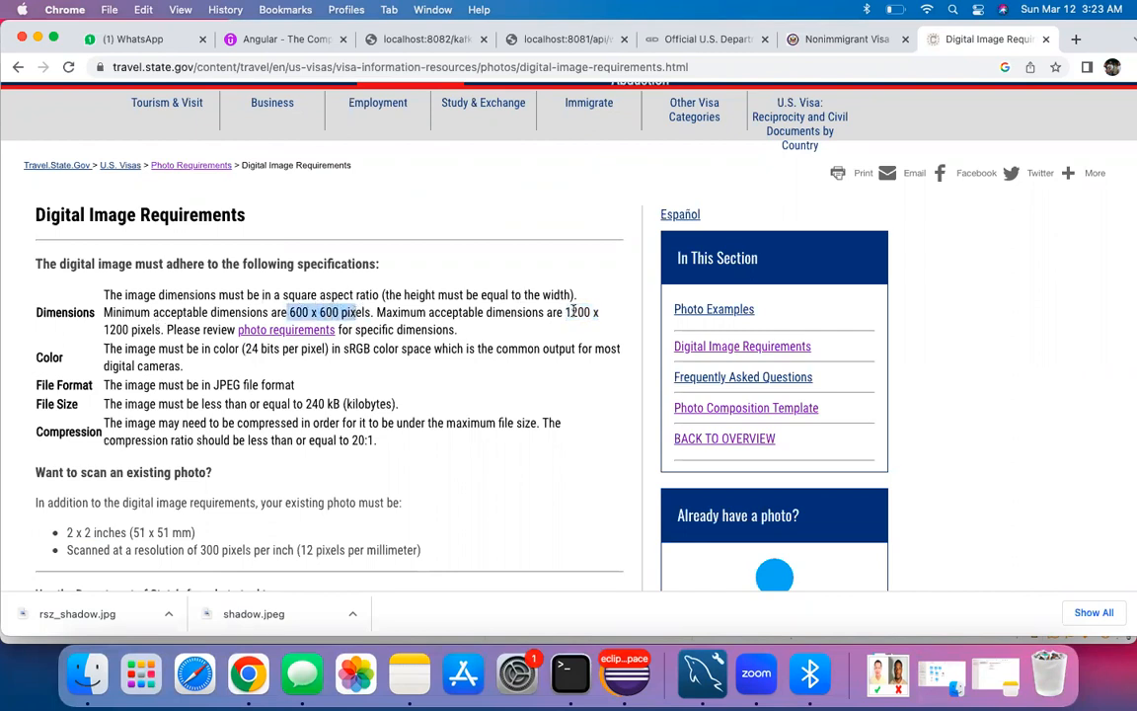
pyautogui.moveTo(160, 331); pyautogui.dragTo(105, 332)
pyautogui.click(200, 376)
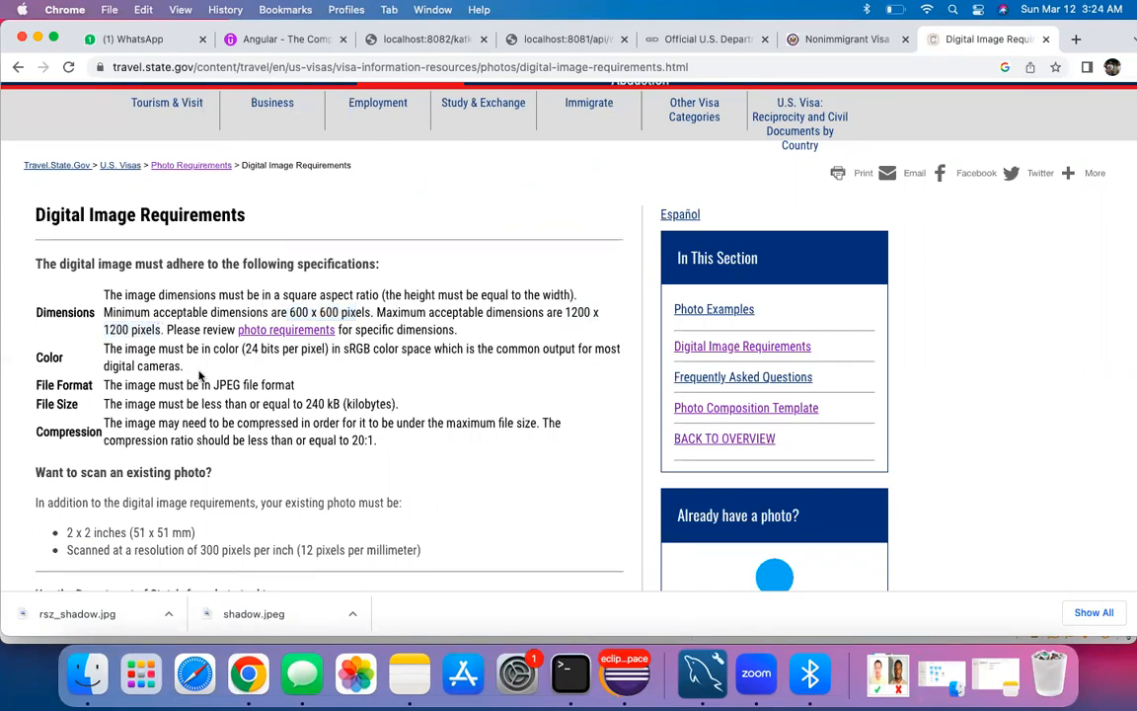
# Step: Confirm the 2 x 2 inch print size, then return to the visa application
pyautogui.scroll(-5, 265, 403)
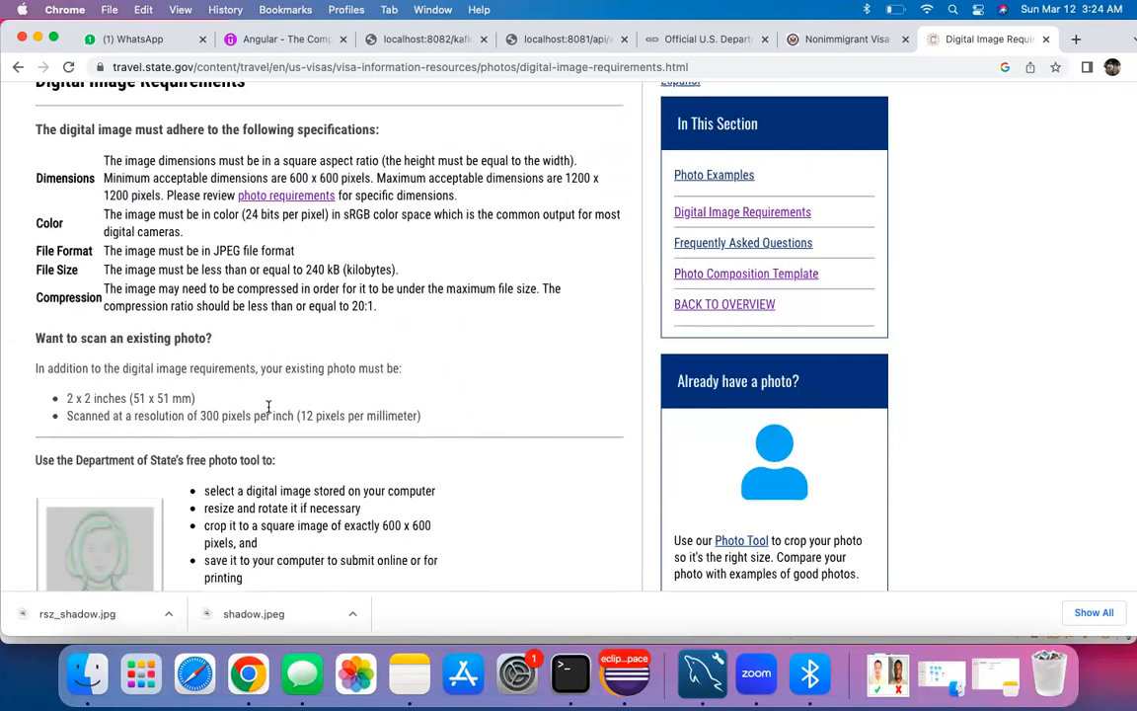
pyautogui.moveTo(65, 356); pyautogui.dragTo(127, 357)
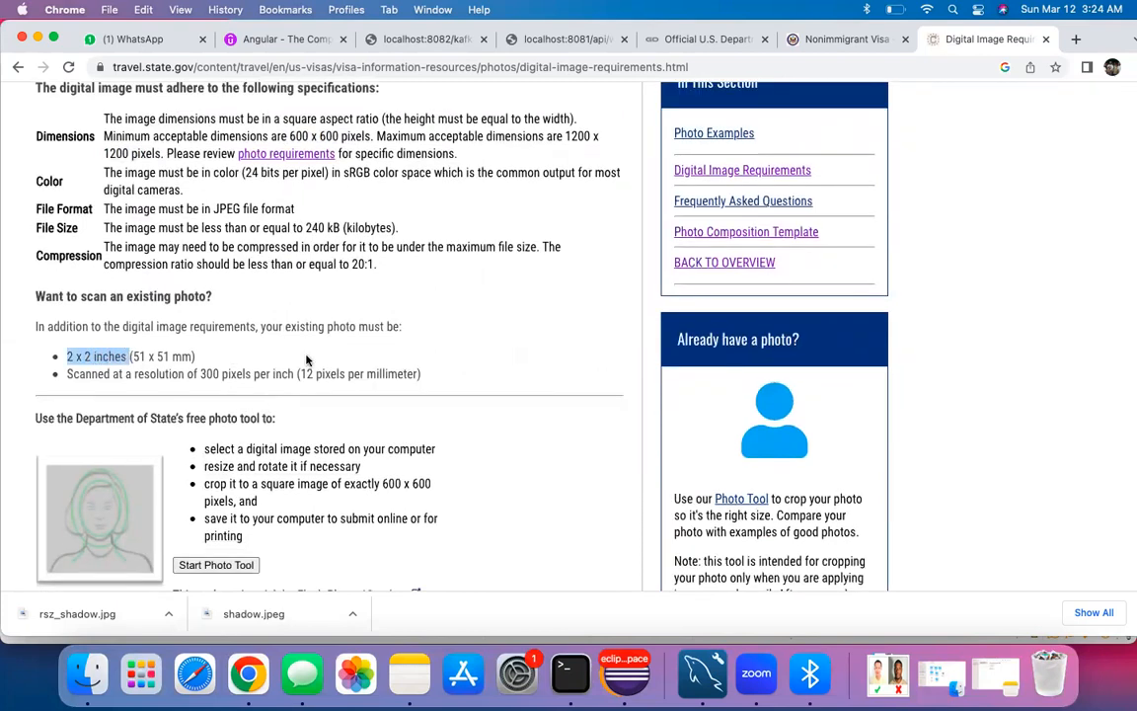
pyautogui.click(280, 350)
pyautogui.scroll(1, 308, 389)
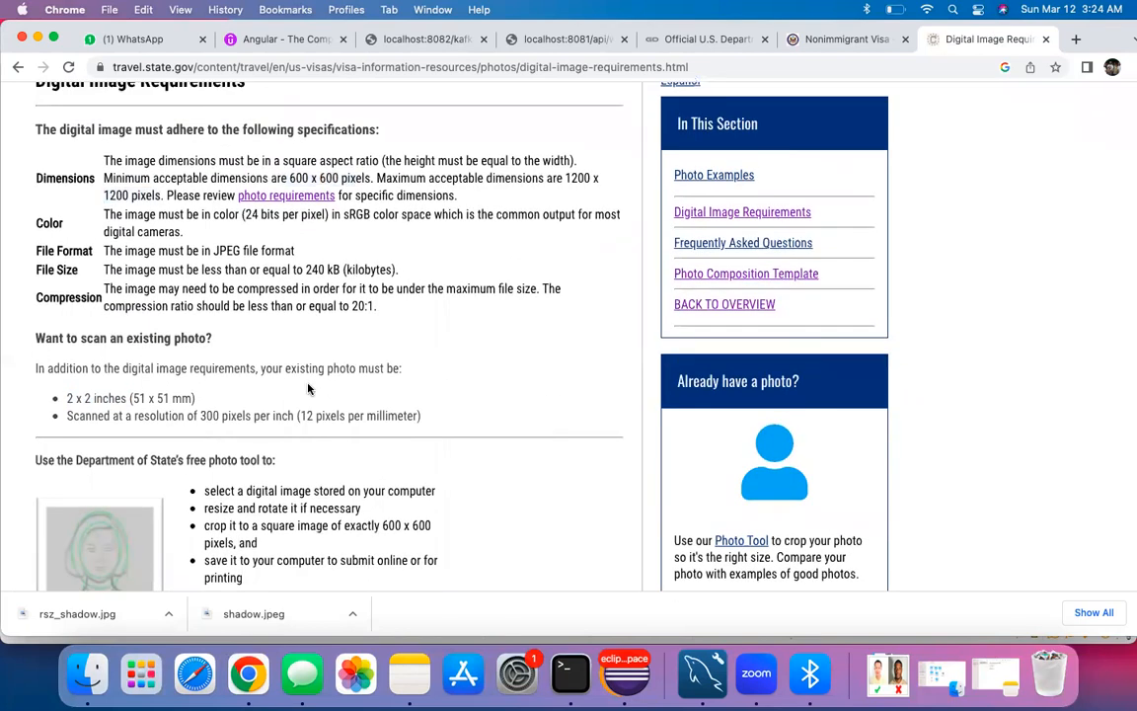
pyautogui.scroll(-2, 308, 388)
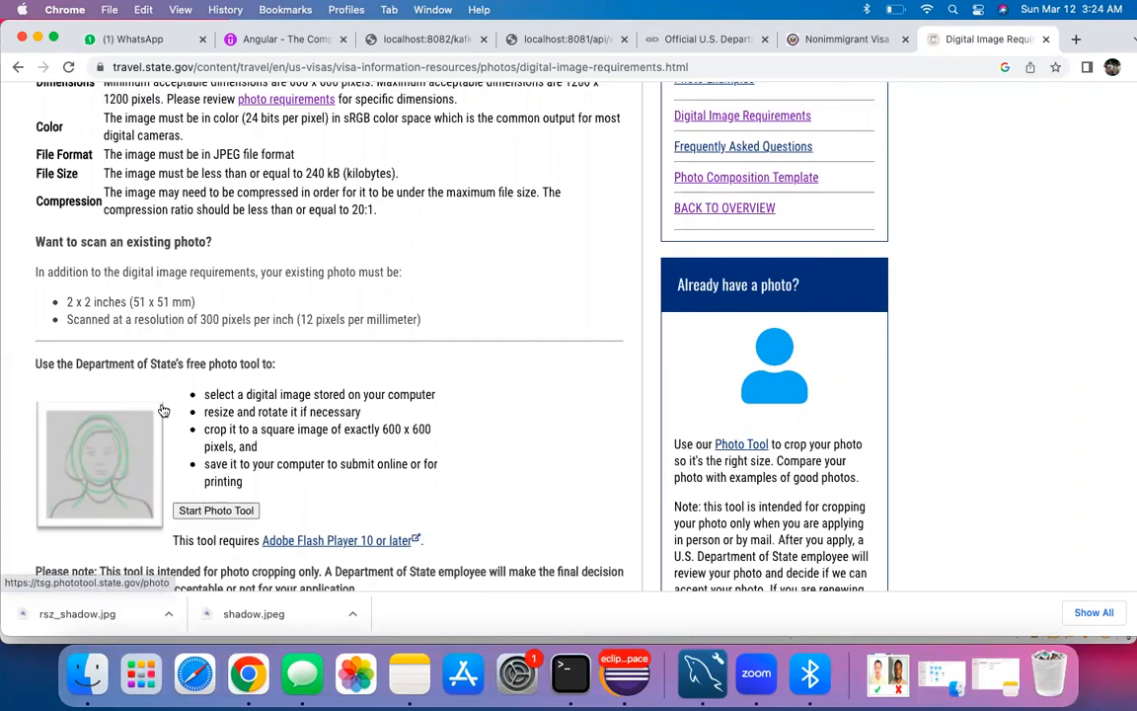
pyautogui.scroll(3, 164, 411)
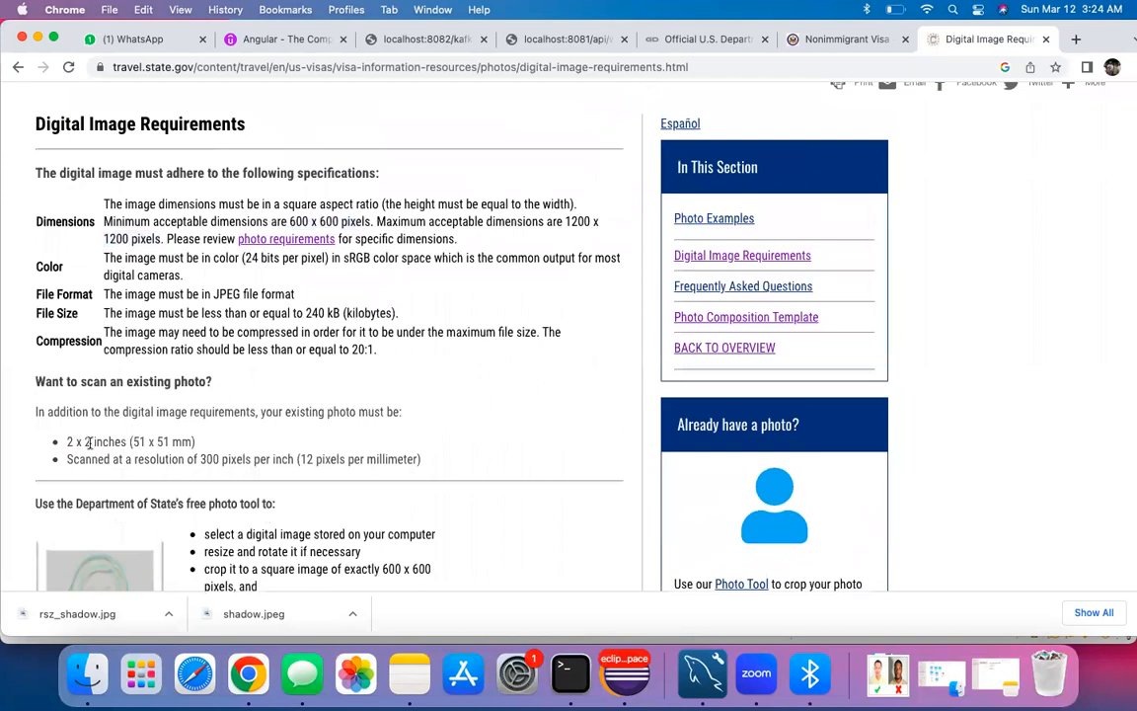
pyautogui.scroll(1, 387, 334)
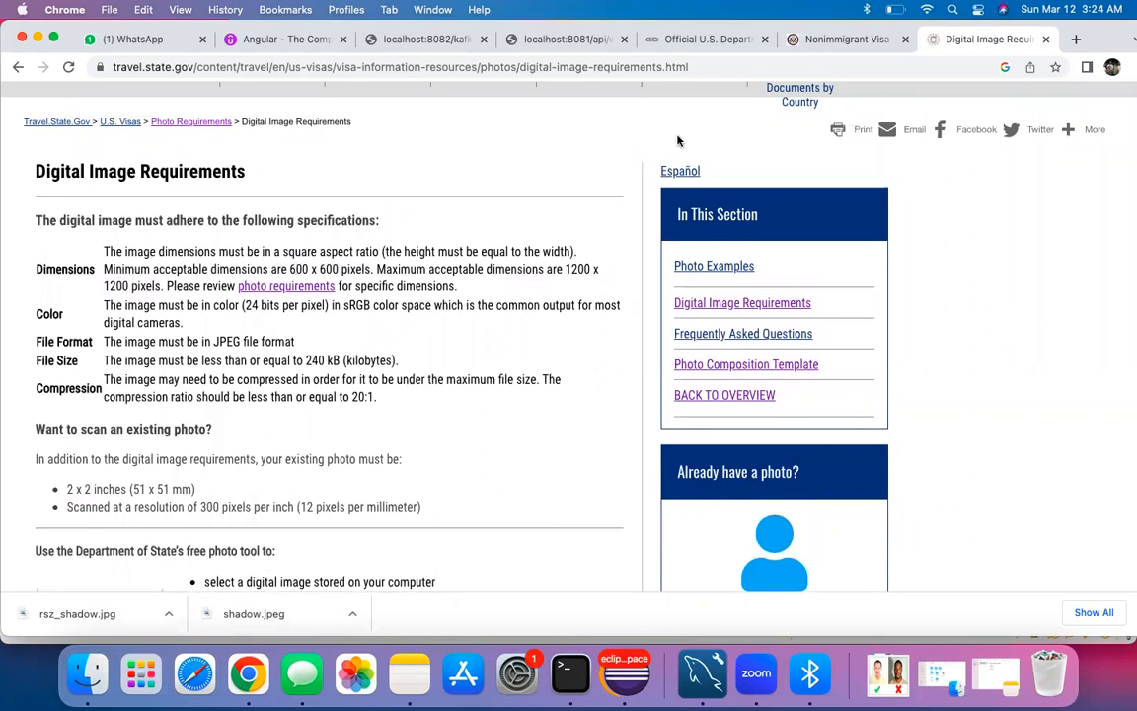
pyautogui.click(839, 38)
# Step: Choose image.jpg from the Downloads folder as the applicant photo
pyautogui.click(332, 463)
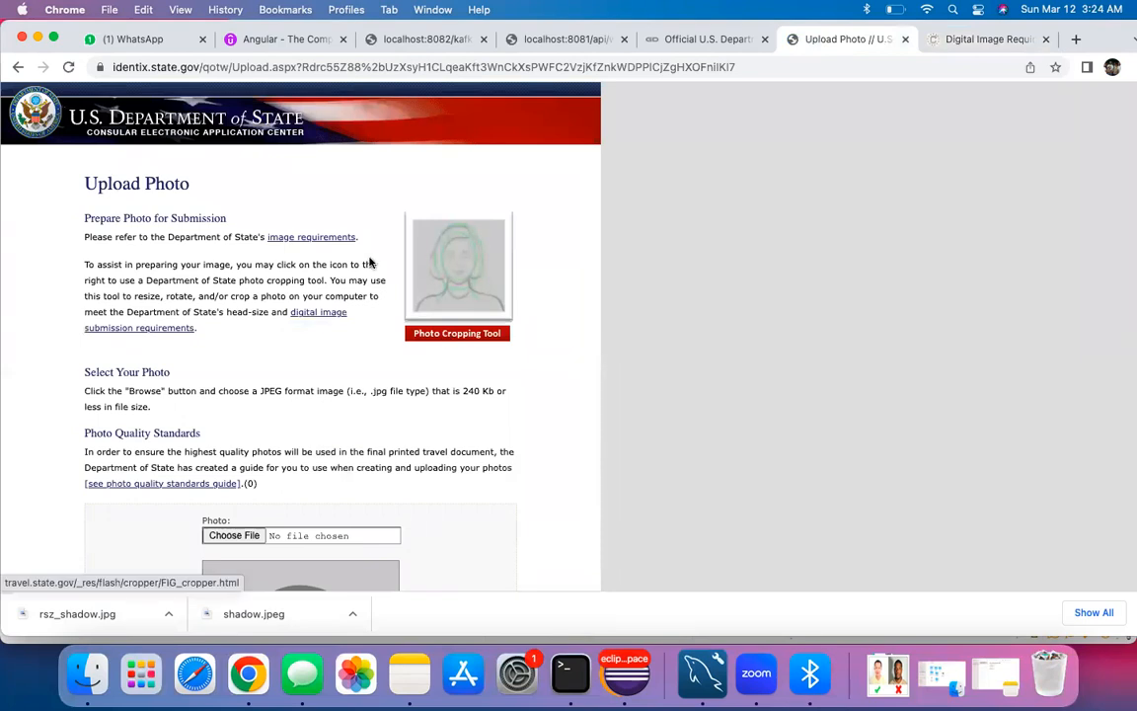
pyautogui.scroll(-3, 276, 415)
pyautogui.click(235, 402)
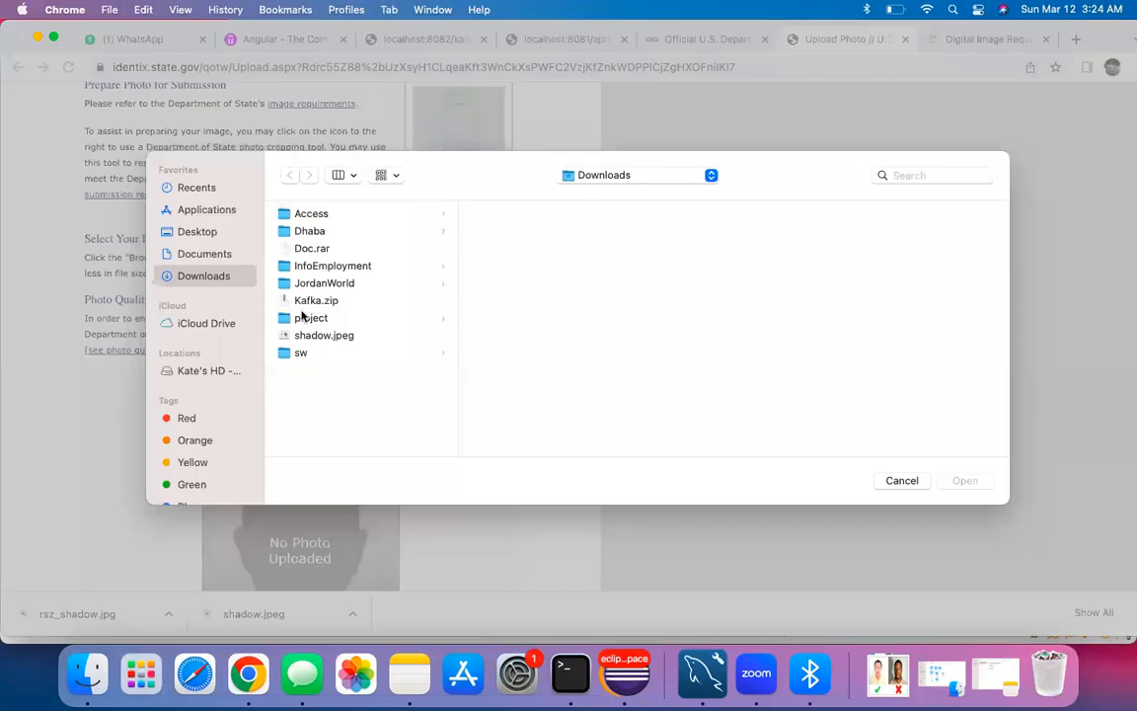
pyautogui.click(205, 254)
pyautogui.click(203, 275)
pyautogui.click(299, 266)
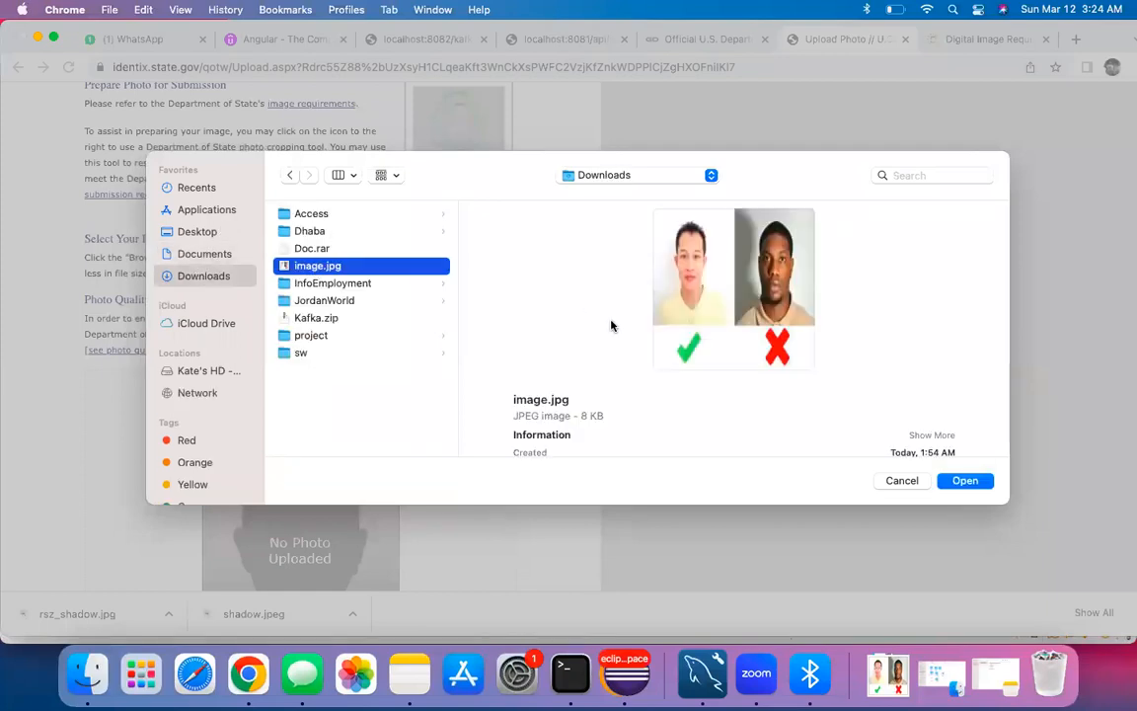
pyautogui.press('Return')
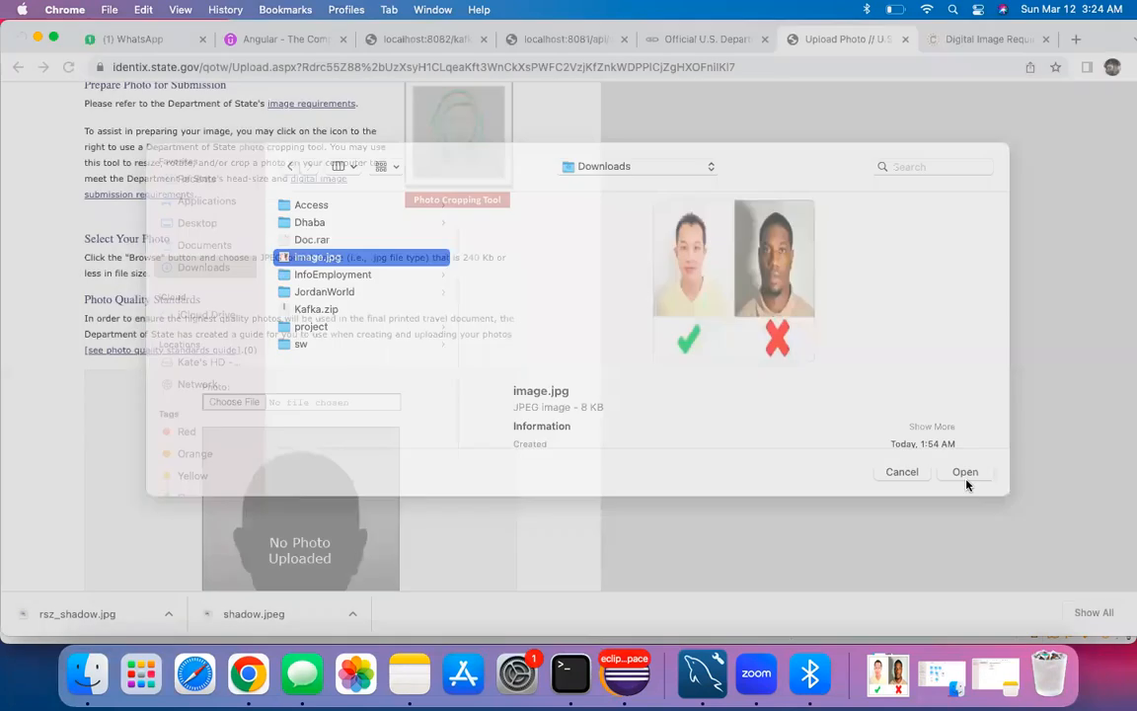
# Step: Upload image.jpg for the quality check, then continue without a photo
pyautogui.scroll(-5, 512, 446)
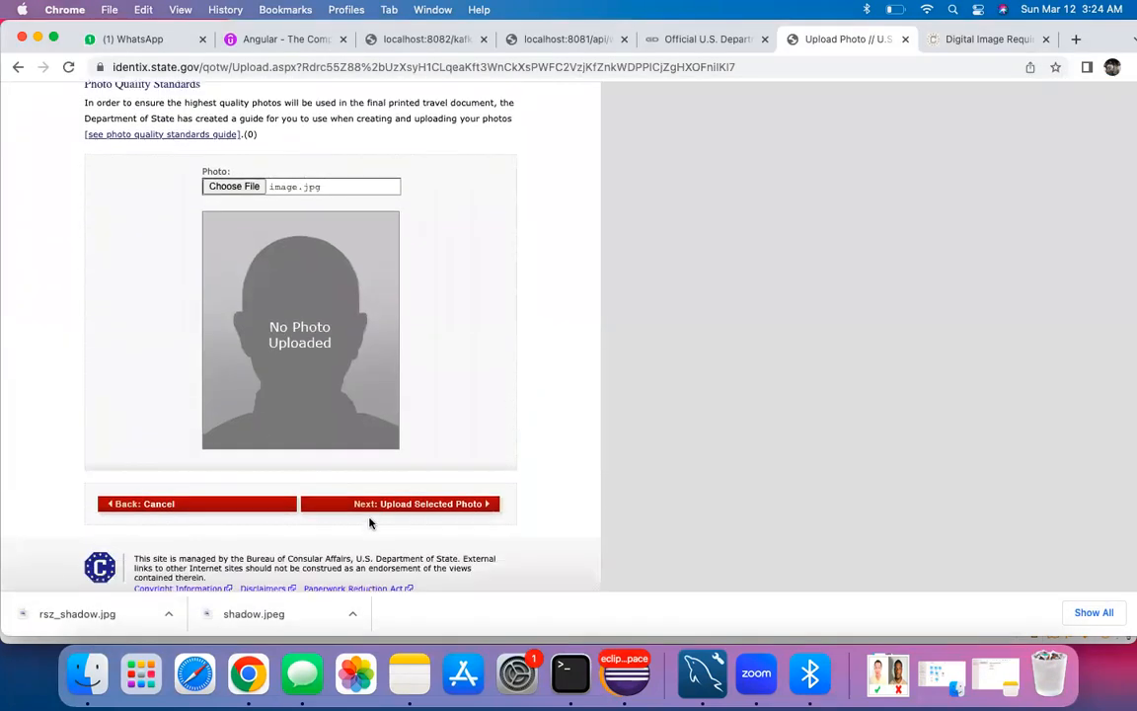
pyautogui.click(383, 504)
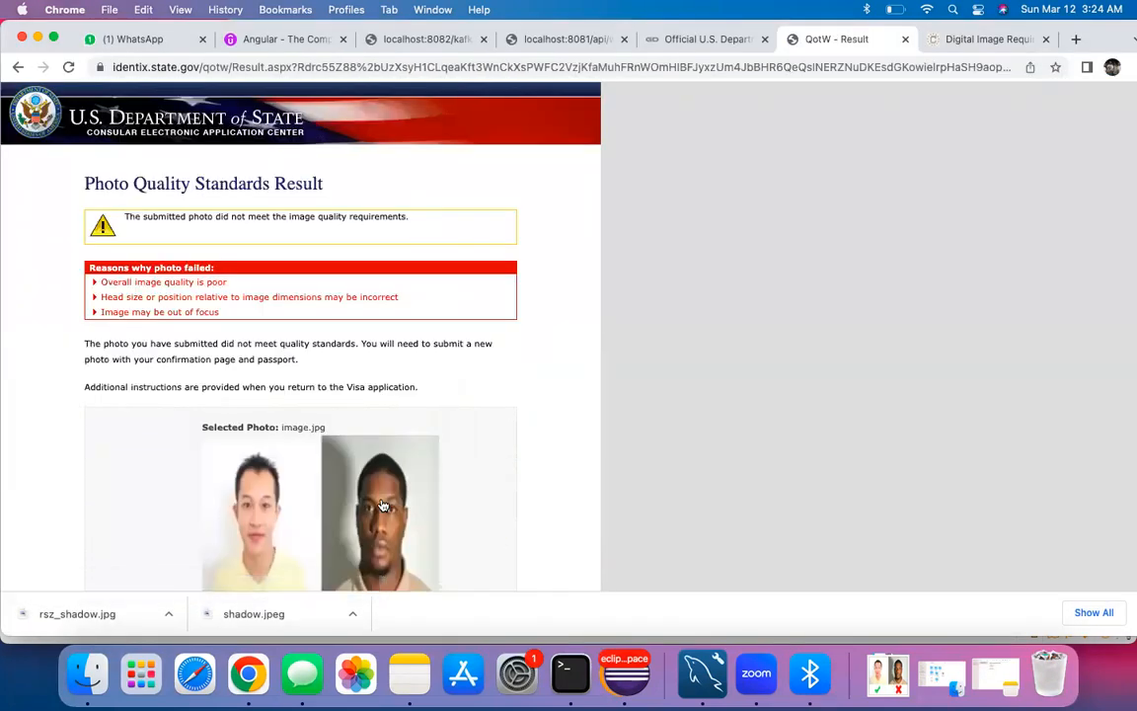
pyautogui.scroll(-5, 166, 370)
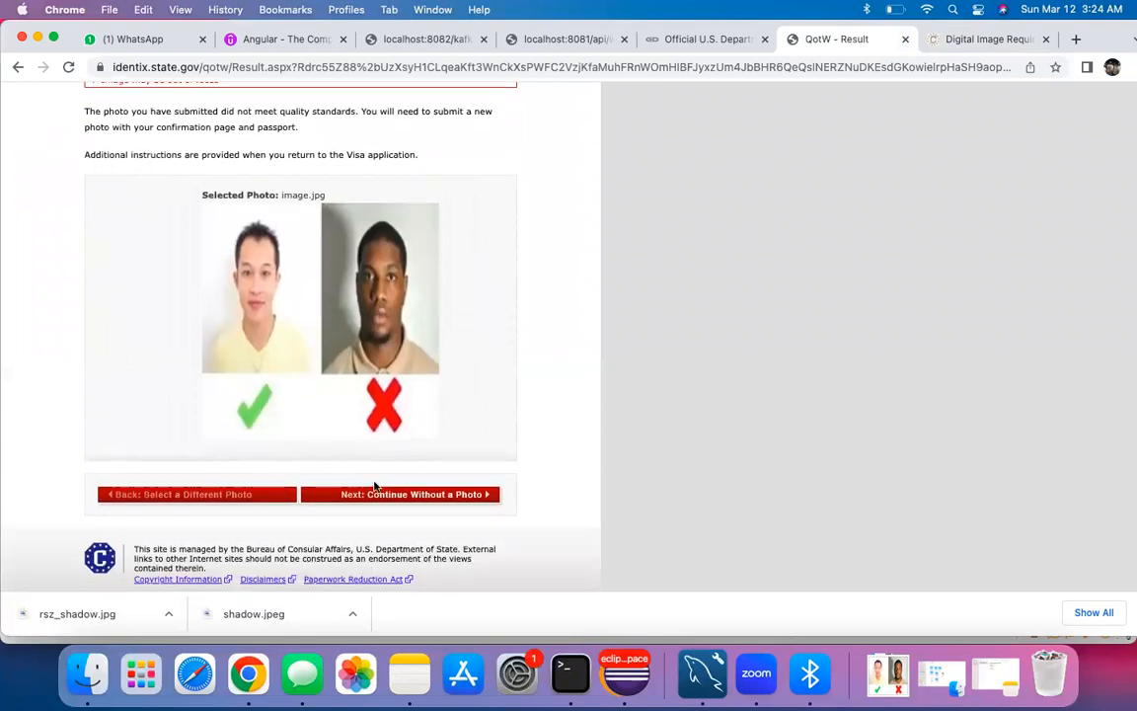
pyautogui.click(387, 494)
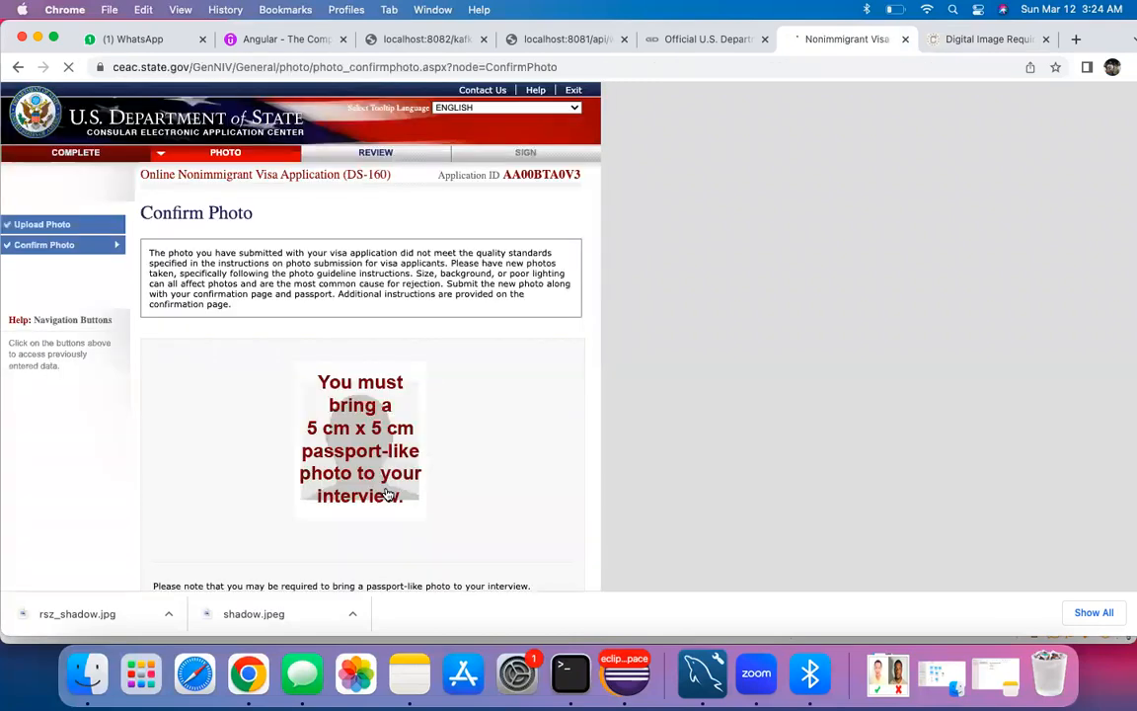
# Step: Read the rejected-photo notice requiring a 5 cm x 5 cm photo, then go to Review
pyautogui.scroll(-2, 388, 494)
pyautogui.scroll(-1, 351, 414)
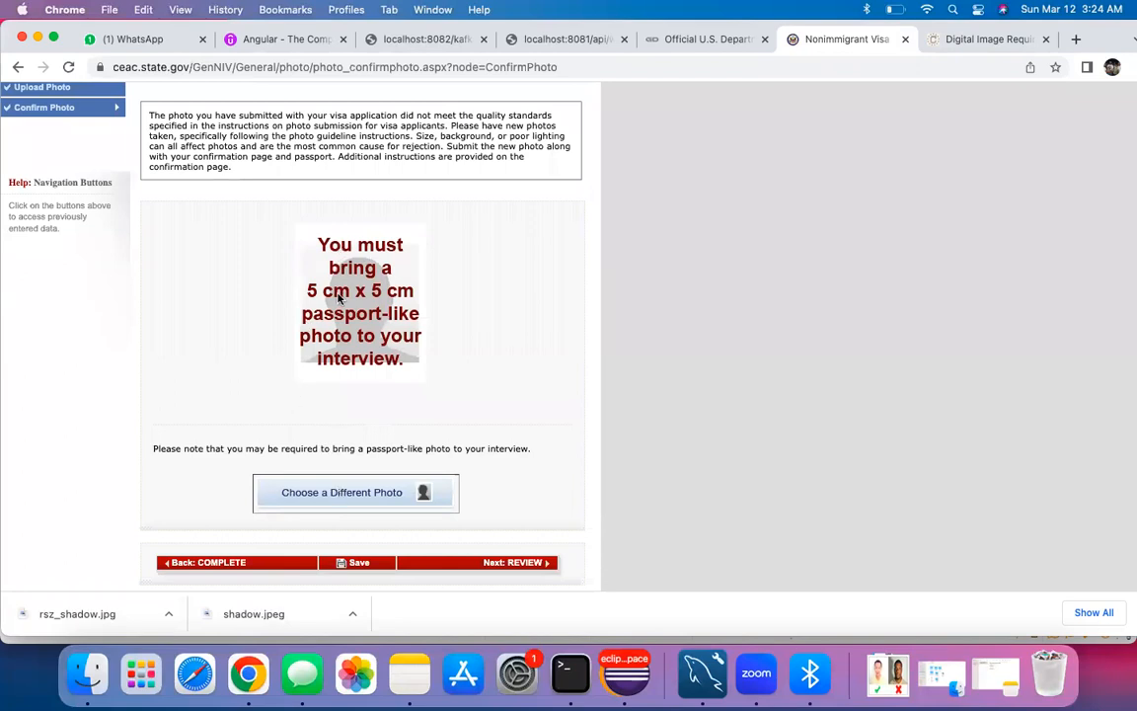
pyautogui.scroll(-2, 375, 339)
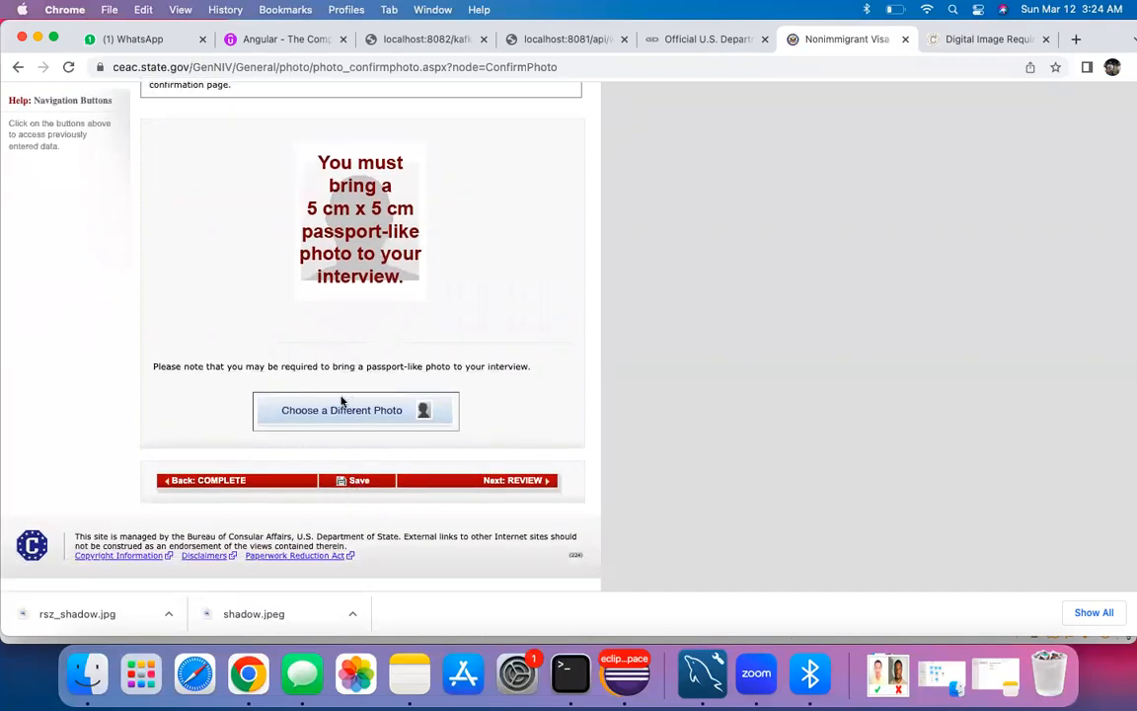
pyautogui.scroll(1, 359, 276)
pyautogui.scroll(2, 365, 296)
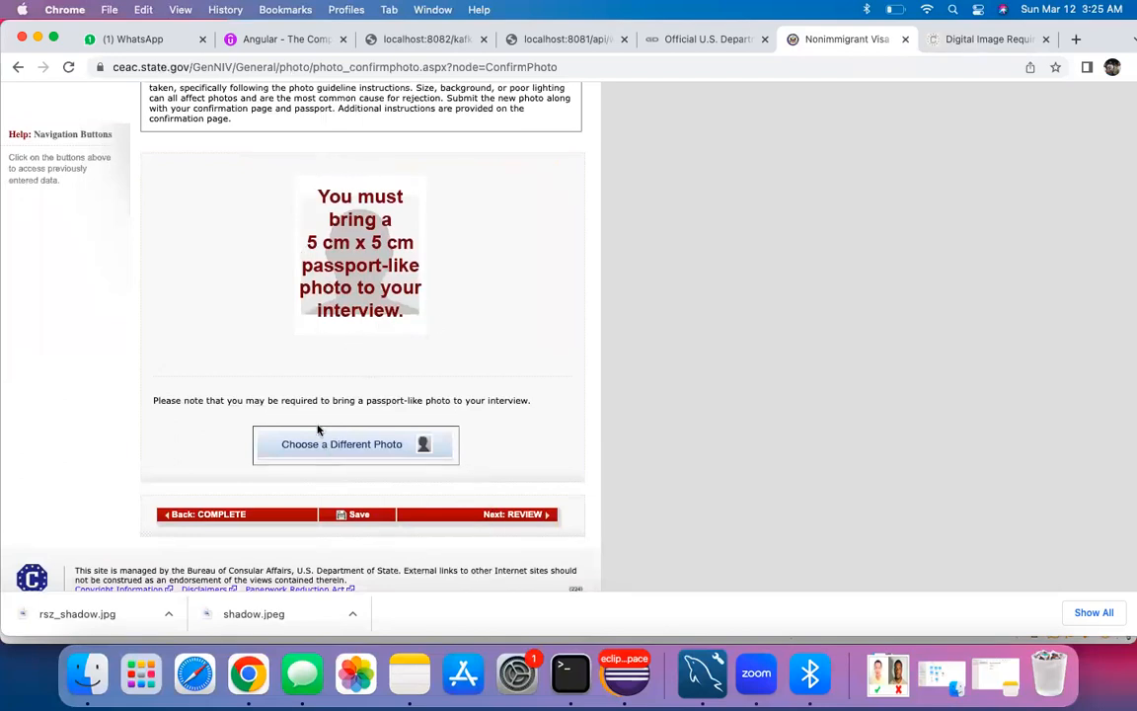
pyautogui.scroll(5, 317, 429)
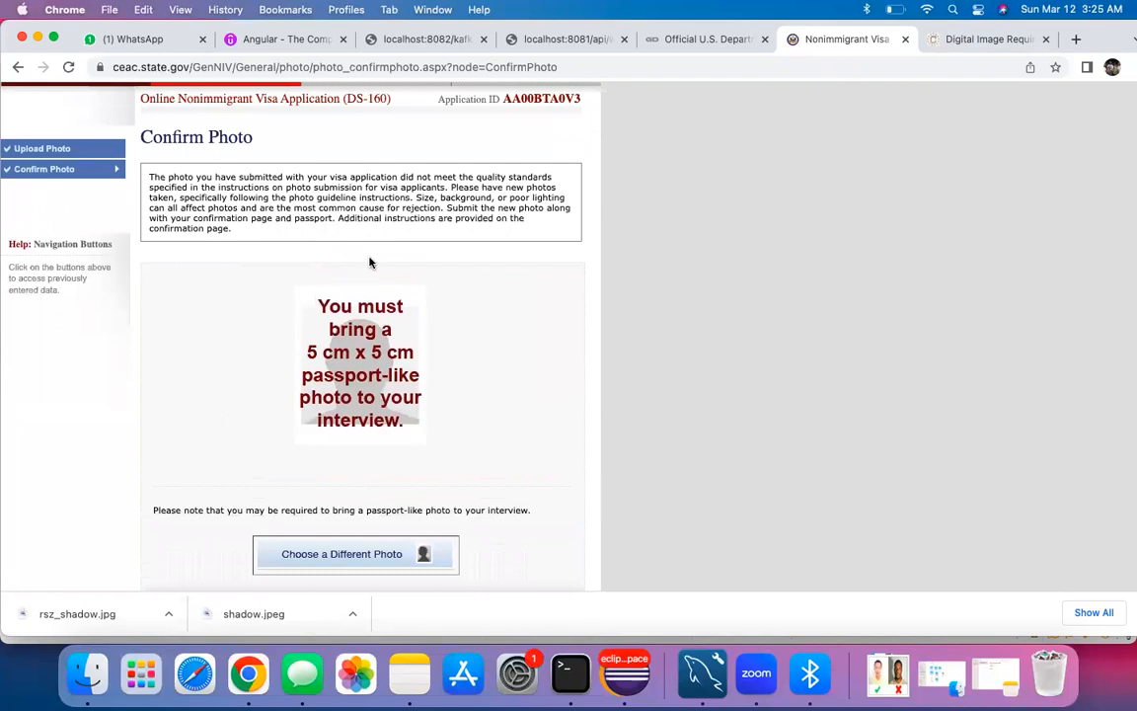
pyautogui.scroll(-5, 370, 261)
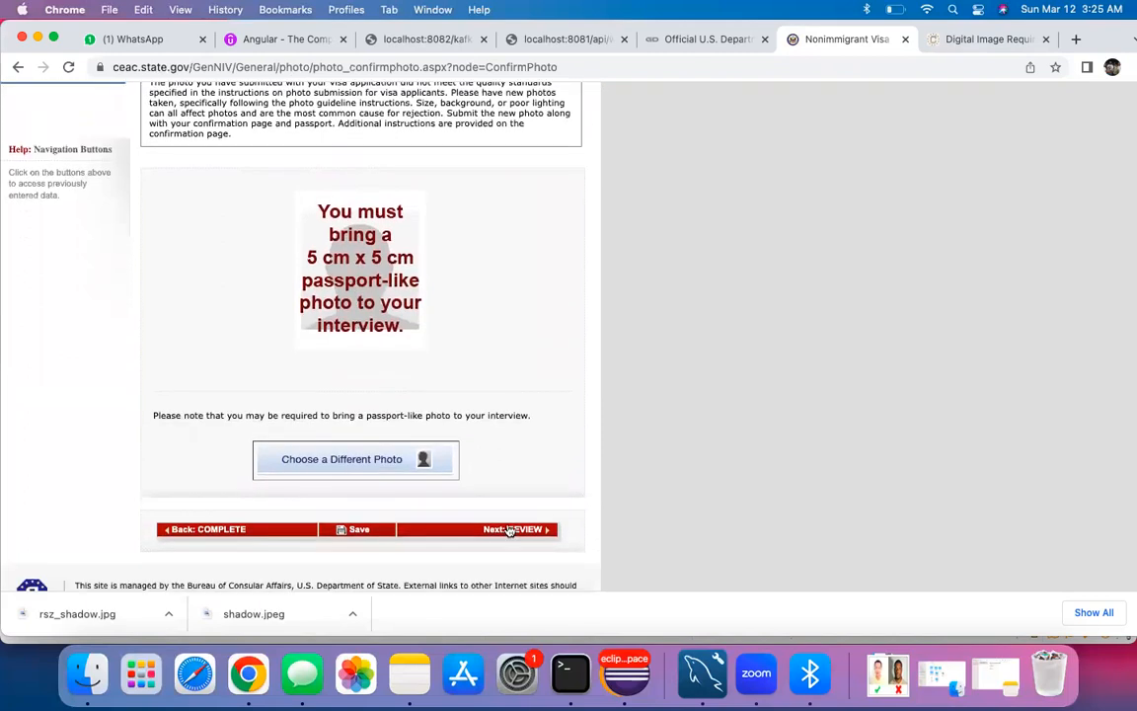
pyautogui.click(509, 530)
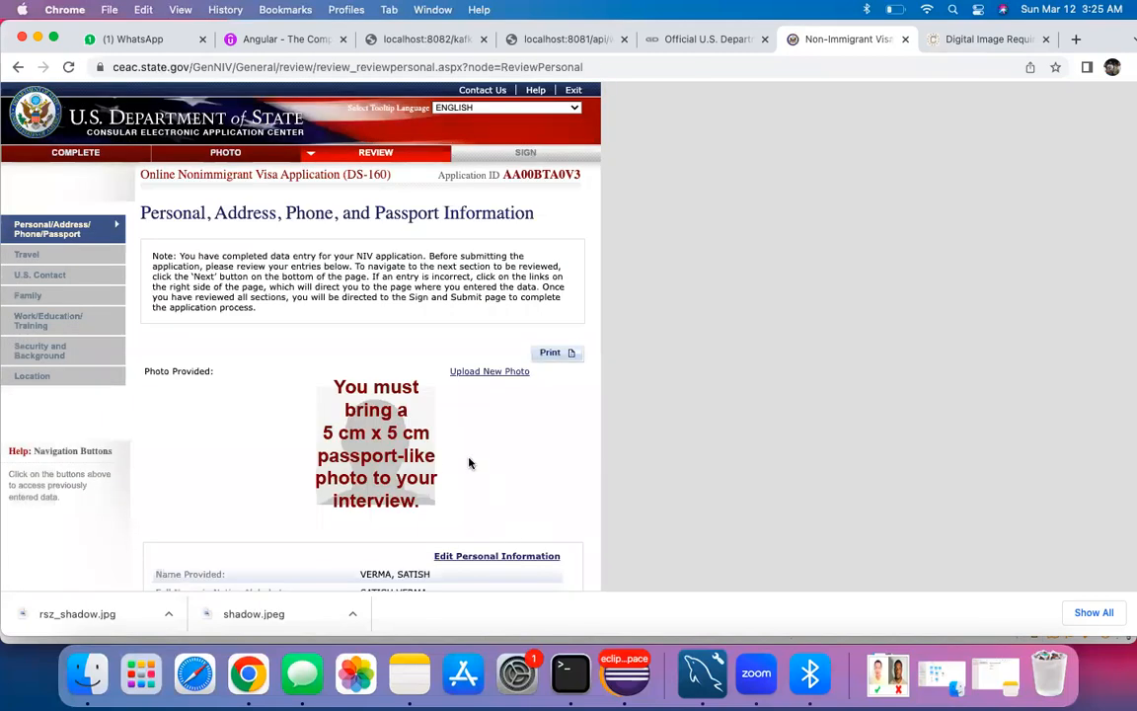
pyautogui.scroll(-10, 470, 462)
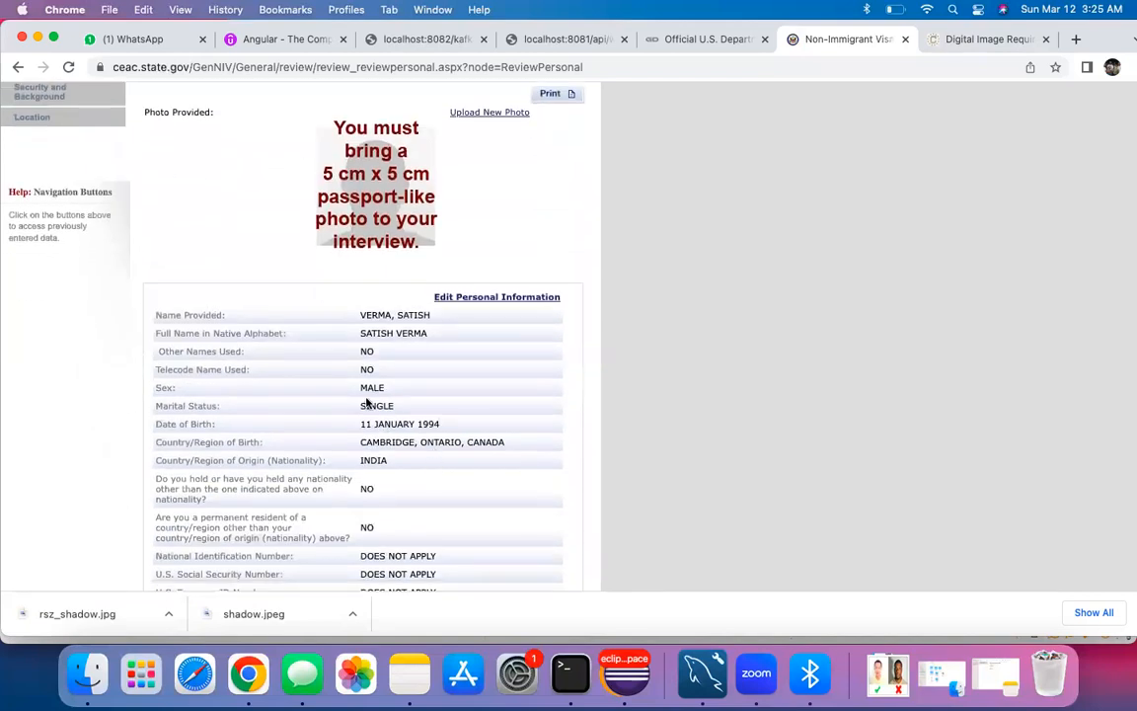
pyautogui.scroll(-3, 367, 401)
pyautogui.scroll(8, 368, 401)
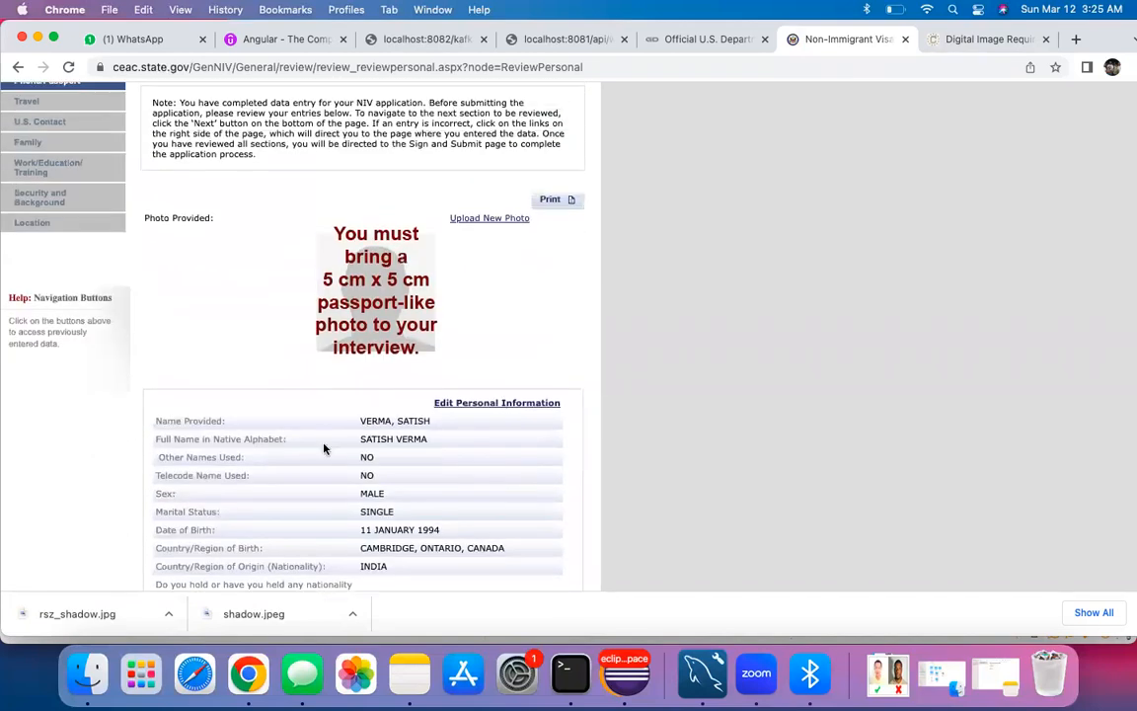
pyautogui.scroll(-9, 323, 449)
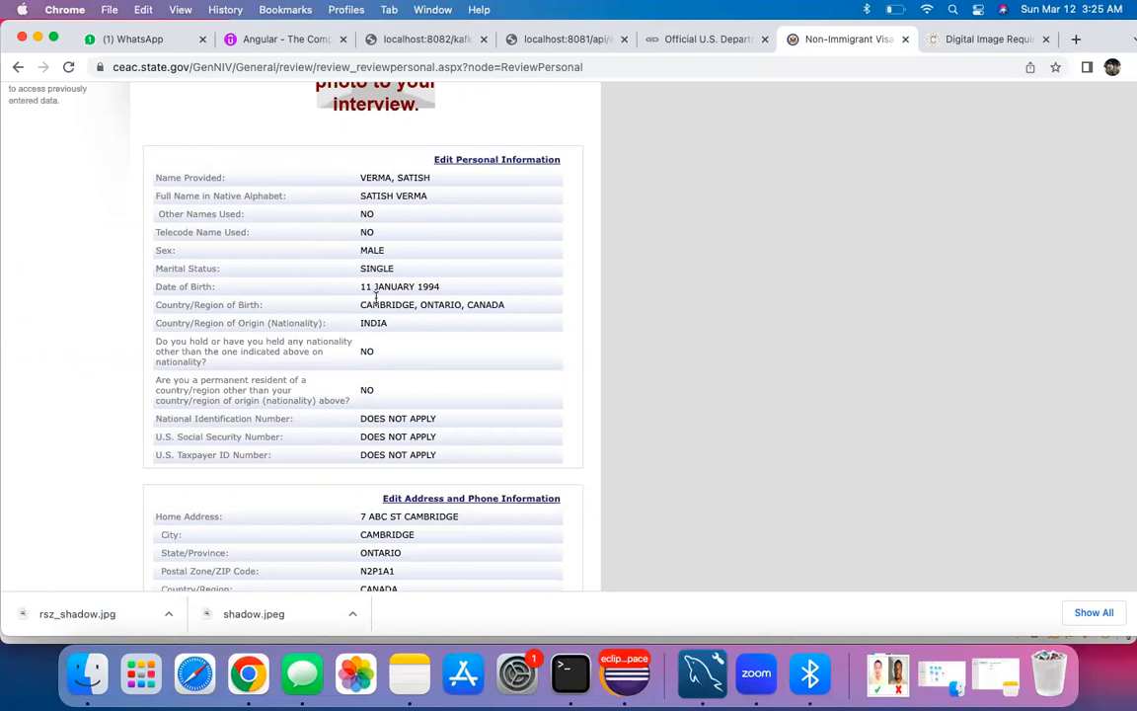
pyautogui.scroll(-2, 375, 296)
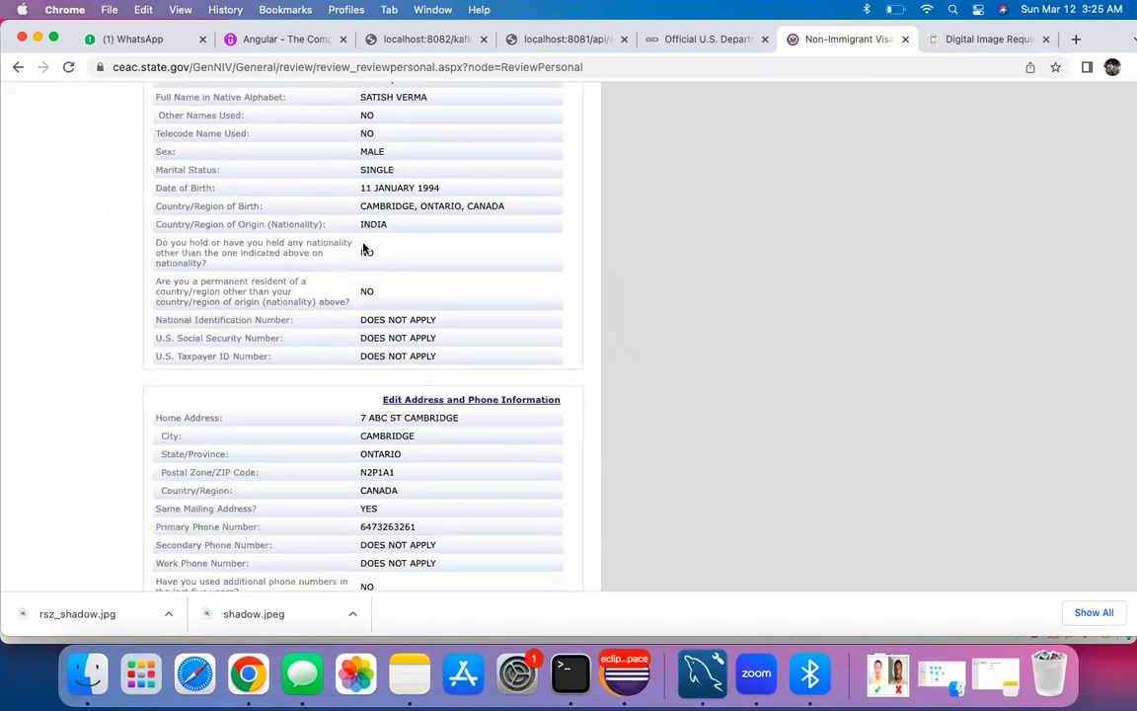
pyautogui.scroll(-1, 365, 249)
pyautogui.scroll(-3, 390, 288)
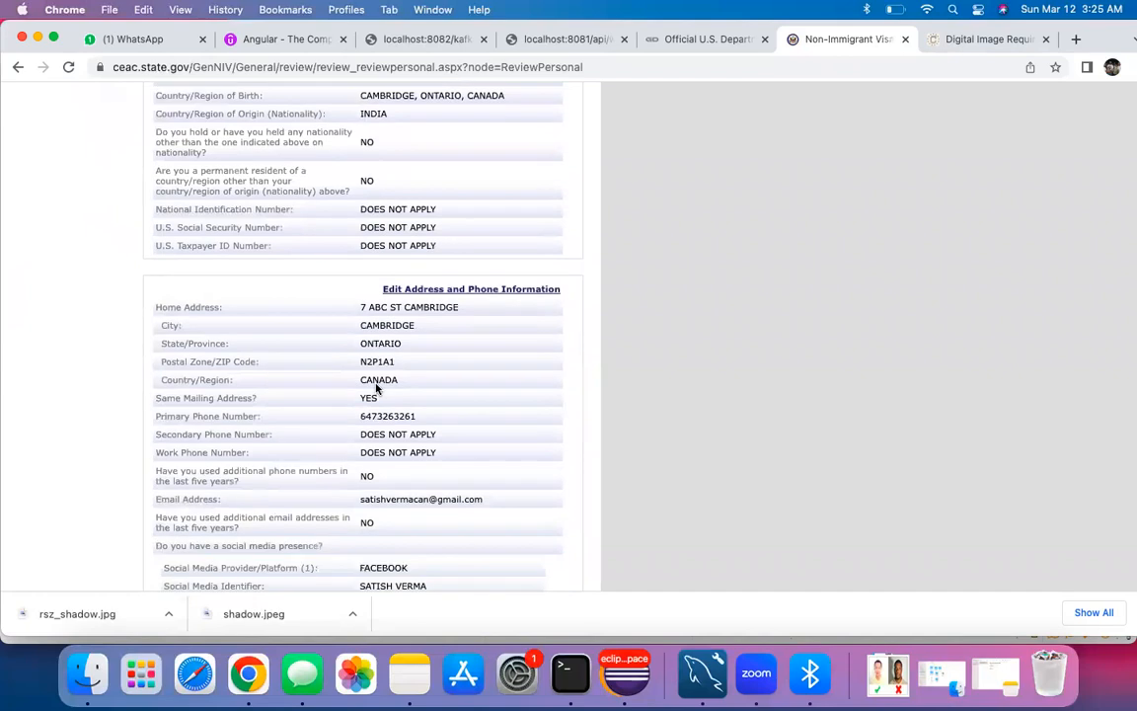
pyautogui.scroll(-7, 380, 353)
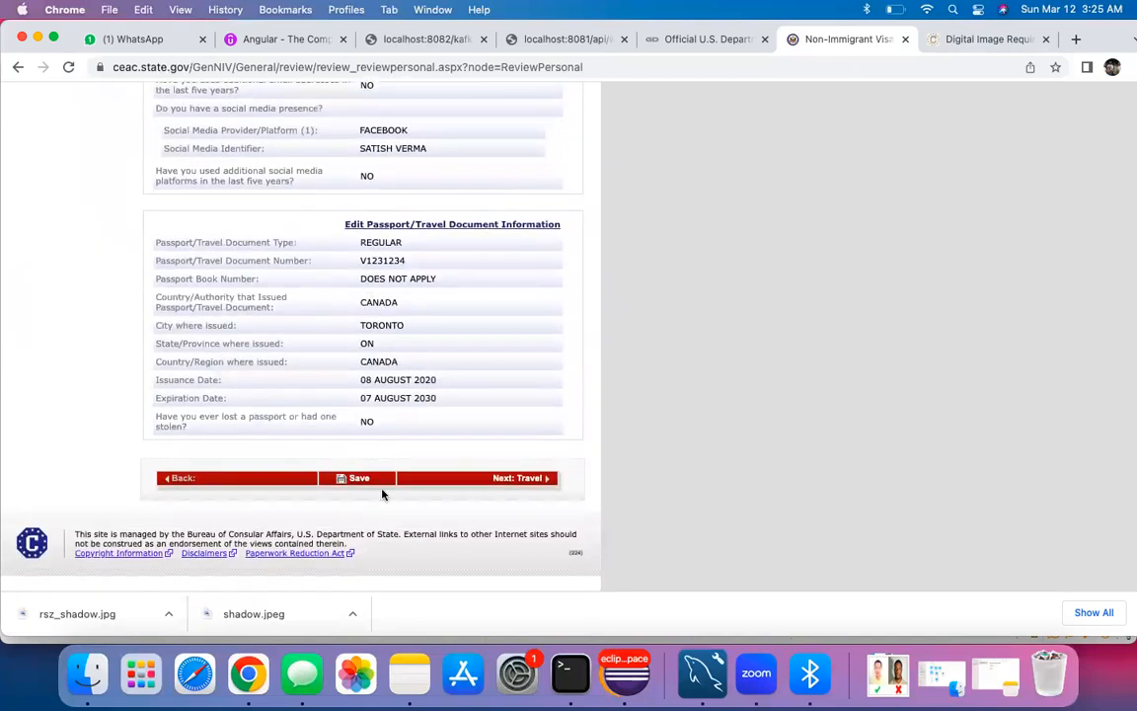
# Step: Advance through the Travel, U.S. Contact and Family review pages
pyautogui.click(498, 478)
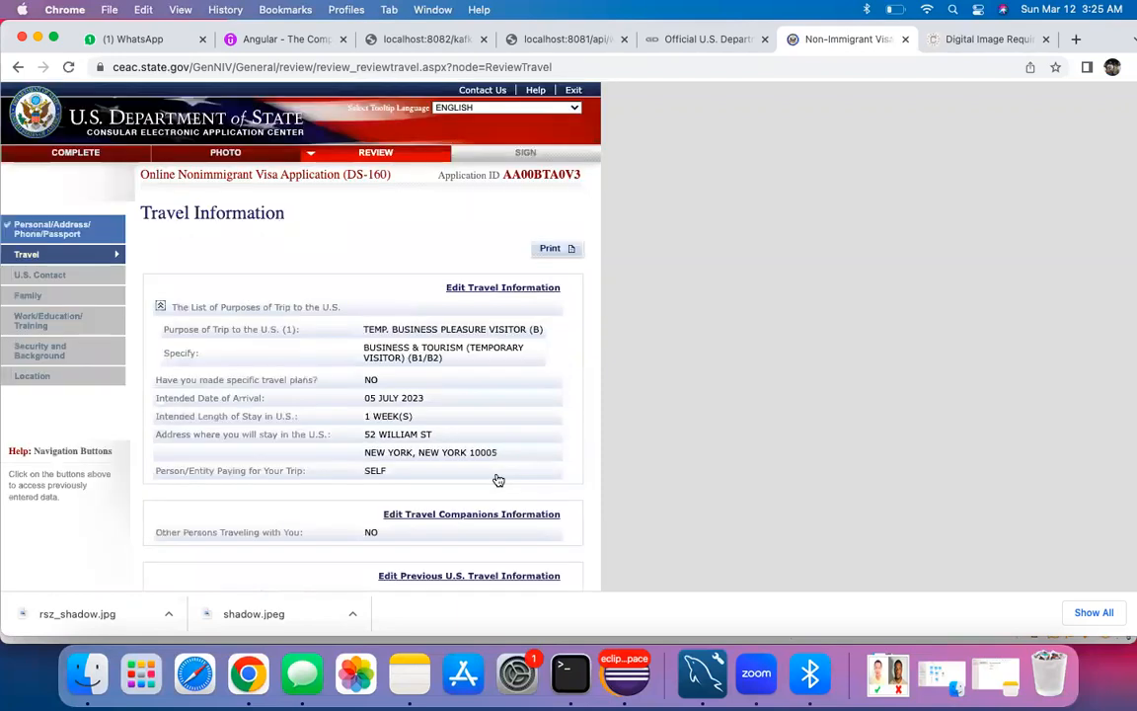
pyautogui.scroll(-2, 327, 332)
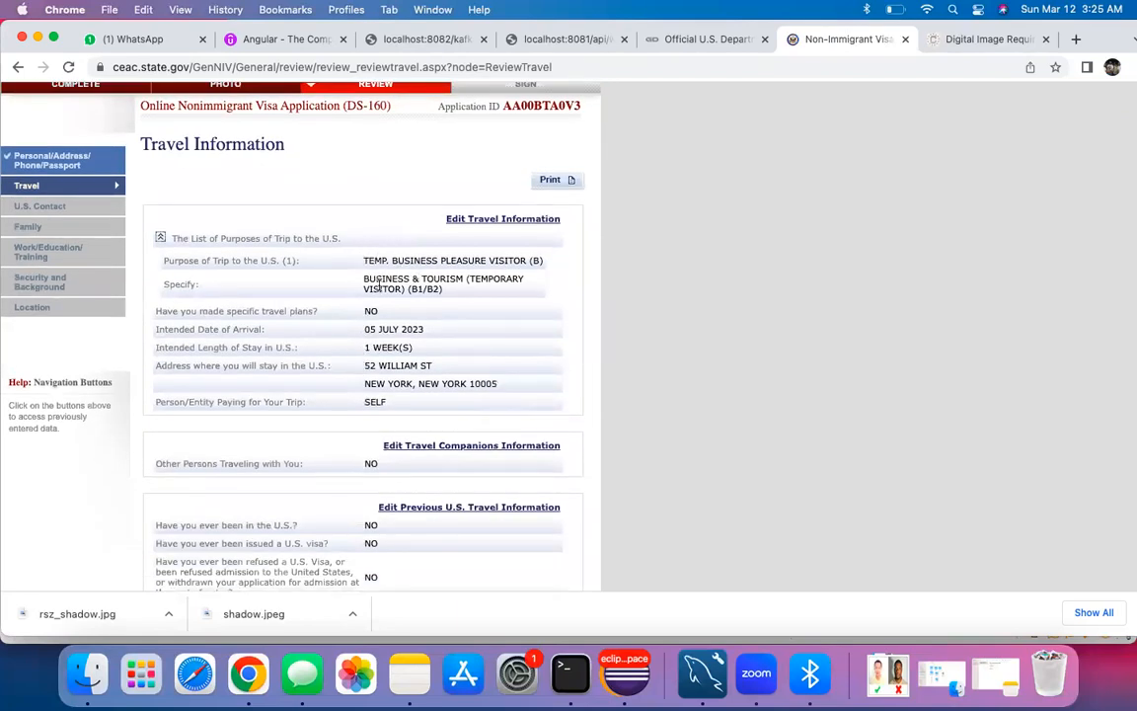
pyautogui.scroll(-3, 444, 298)
pyautogui.scroll(-2, 417, 459)
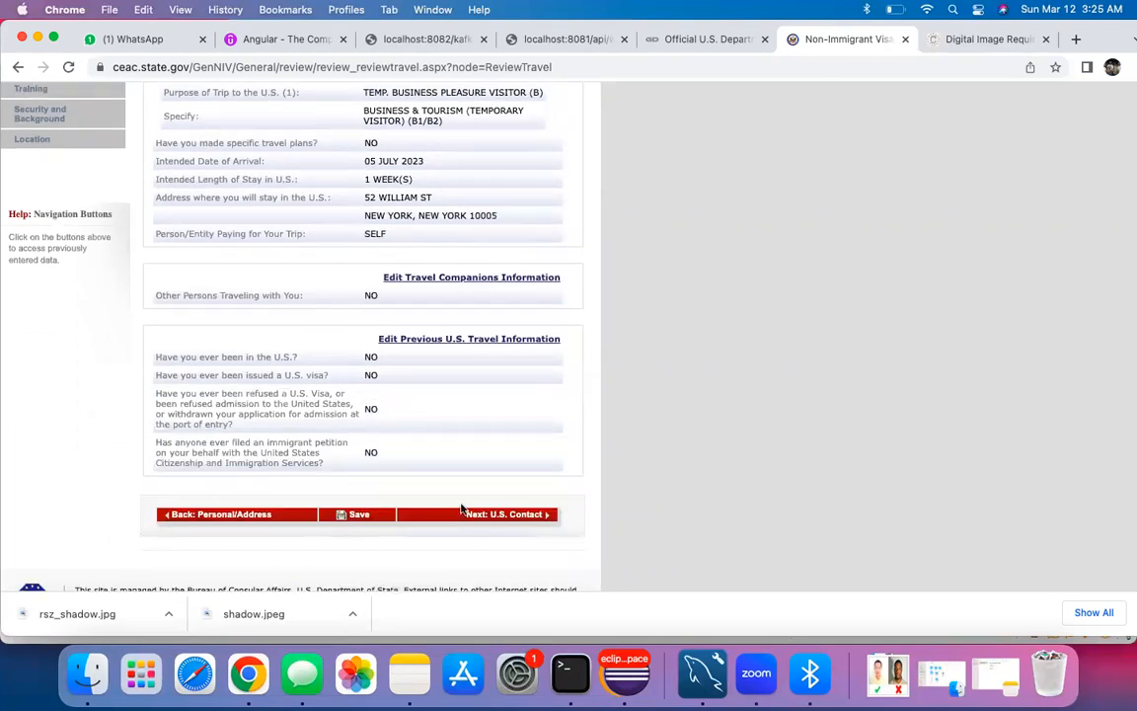
pyautogui.click(474, 514)
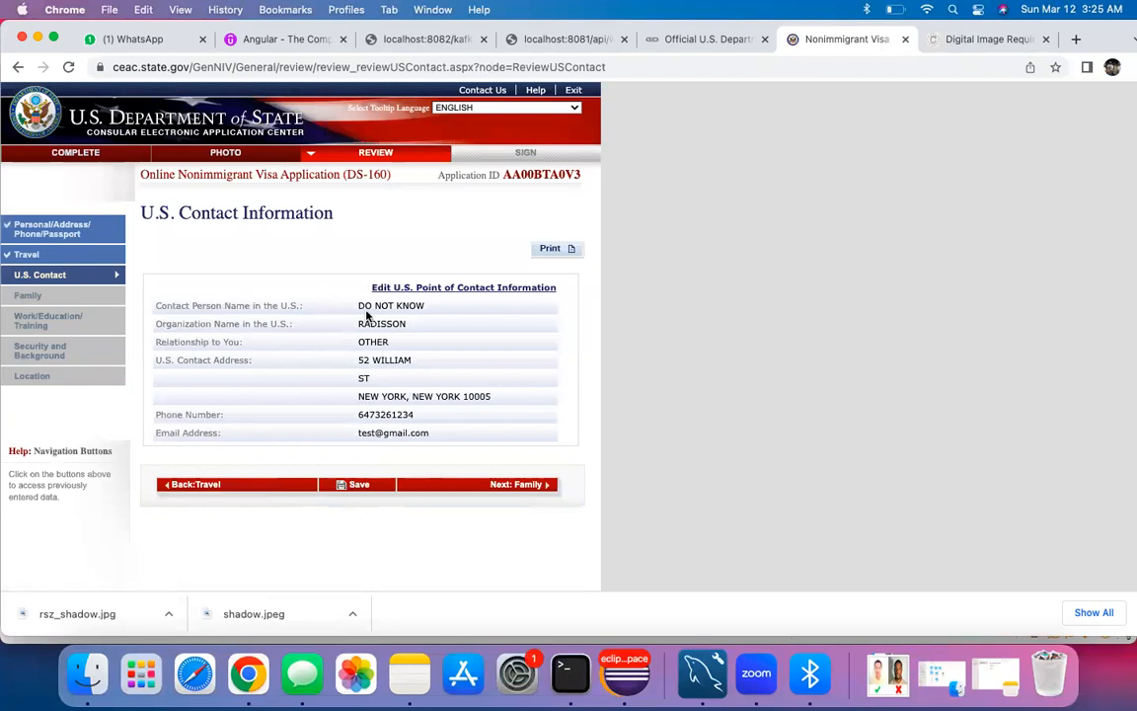
pyautogui.click(465, 479)
pyautogui.scroll(-2, 445, 488)
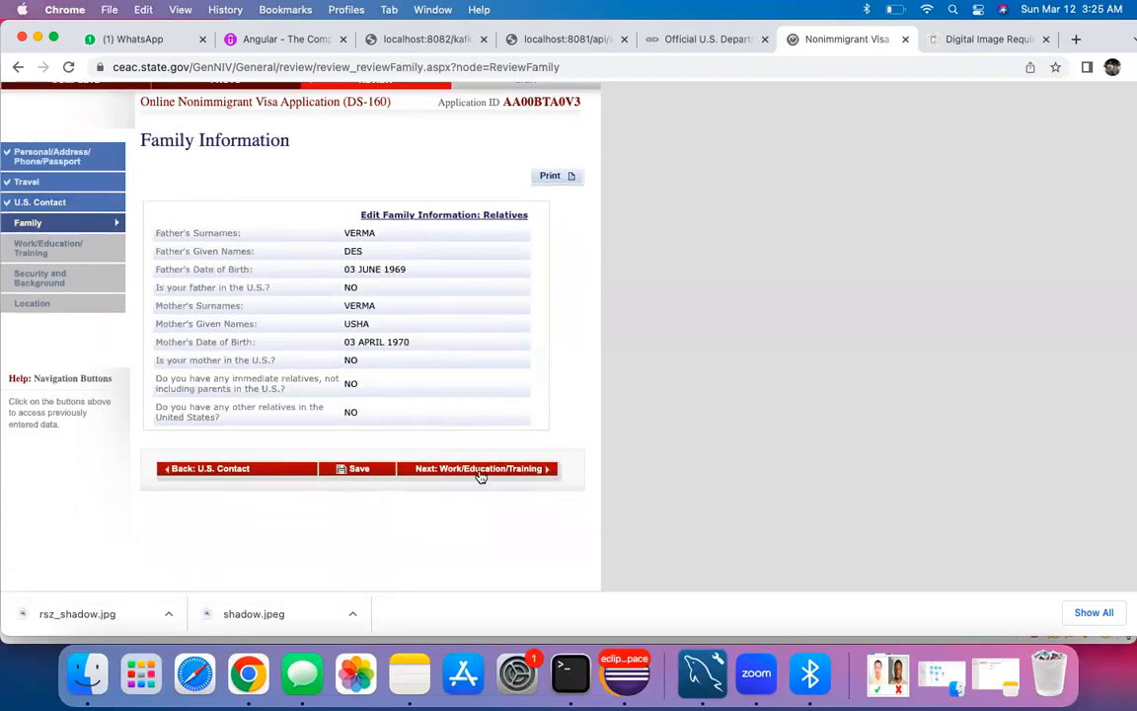
pyautogui.click(485, 470)
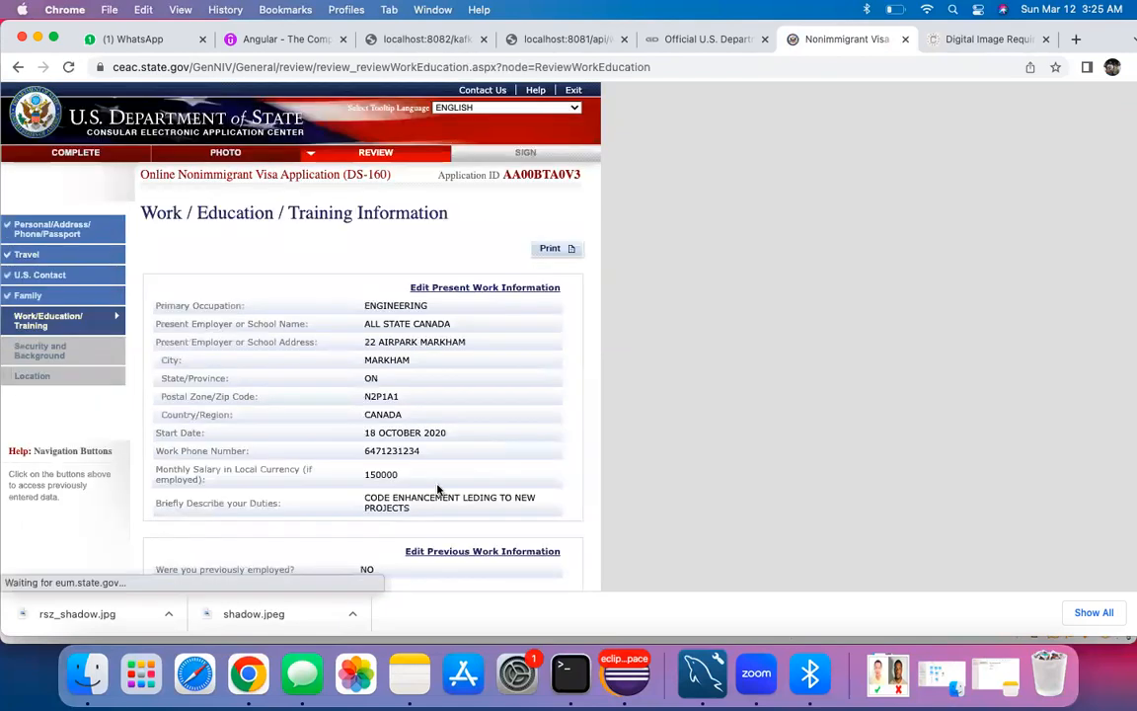
# Step: Pass the Work/Education and Security reviews, confirm location TORONTO, CANADA, and reach Sign and Submit
pyautogui.scroll(-1, 433, 492)
pyautogui.scroll(-10, 388, 449)
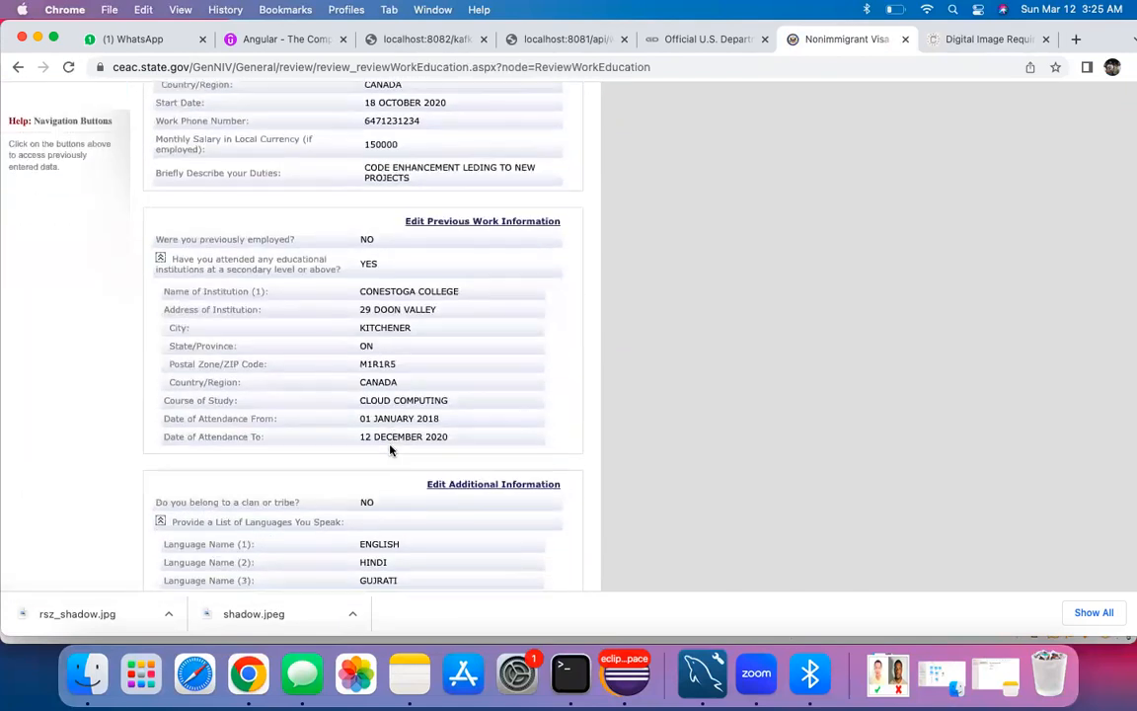
pyautogui.scroll(-2, 390, 450)
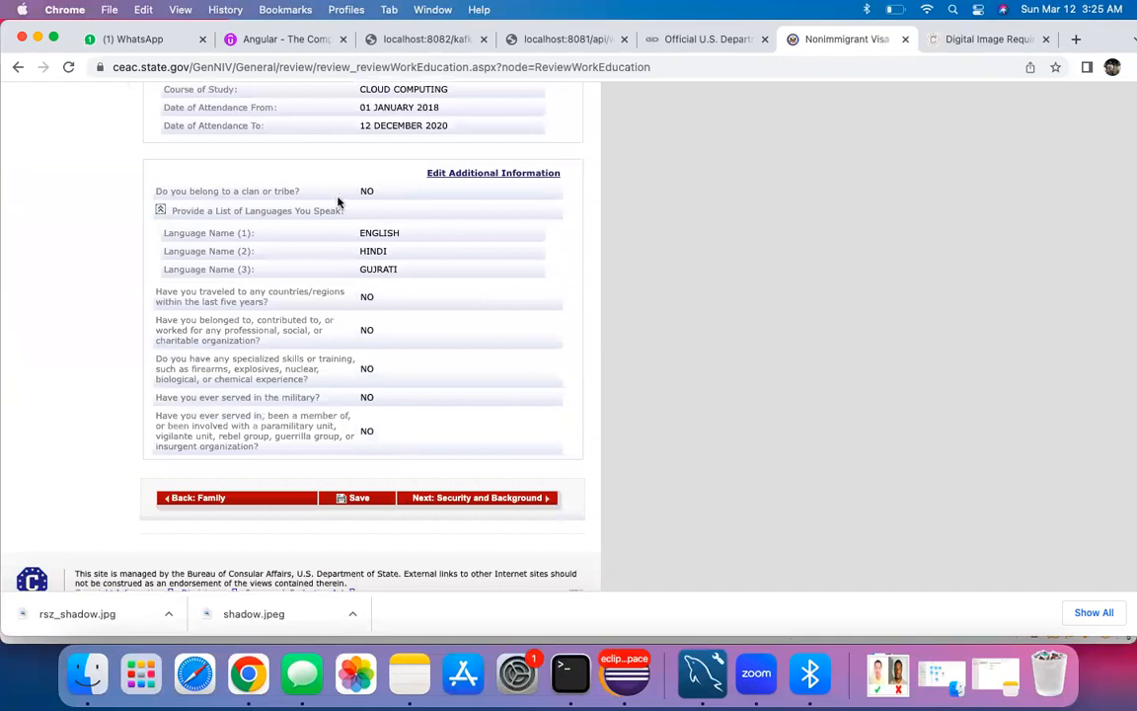
pyautogui.click(443, 498)
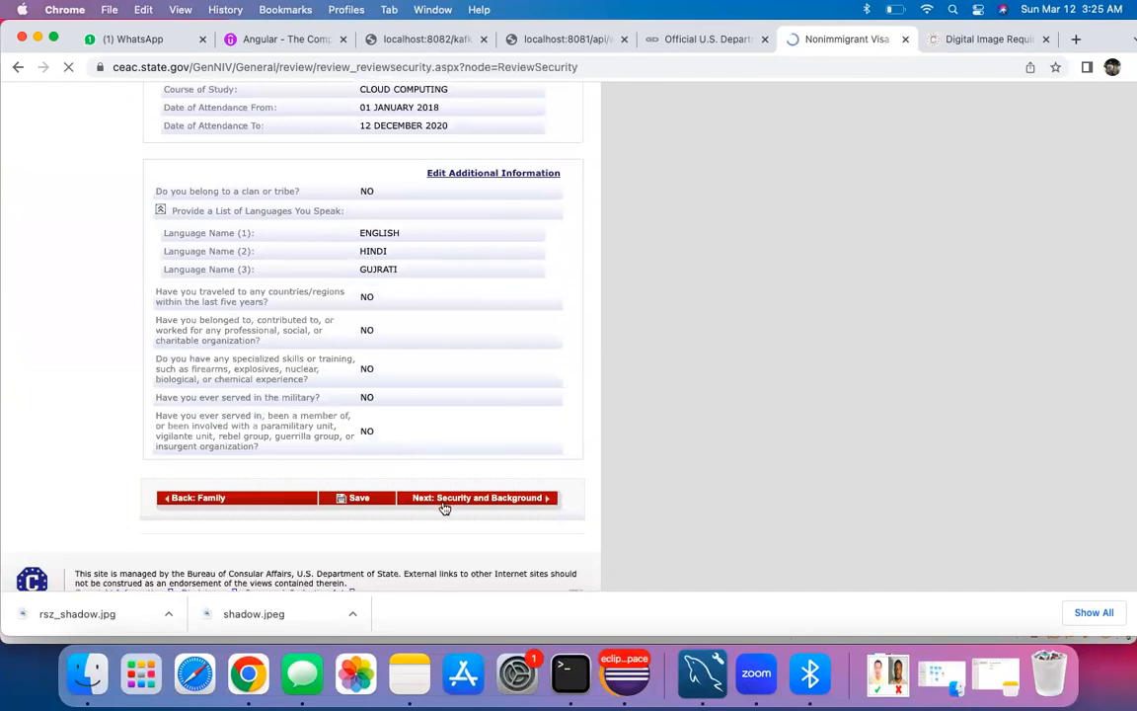
pyautogui.scroll(-2, 400, 437)
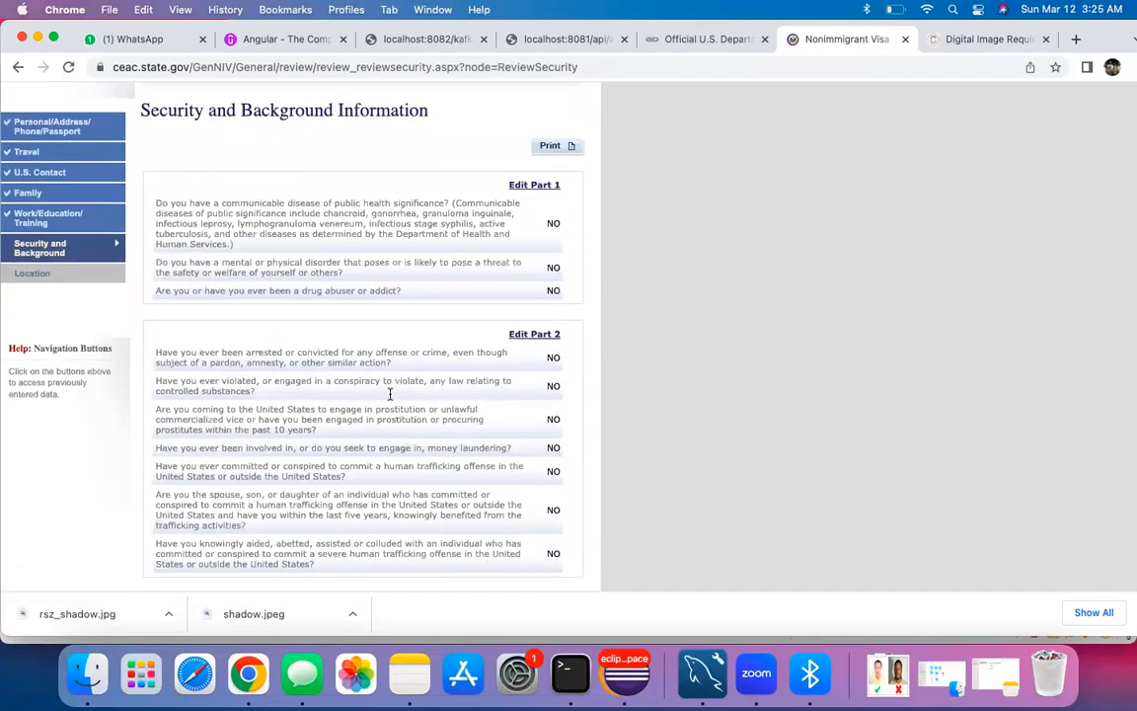
pyautogui.scroll(-4, 380, 318)
pyautogui.scroll(-12, 380, 318)
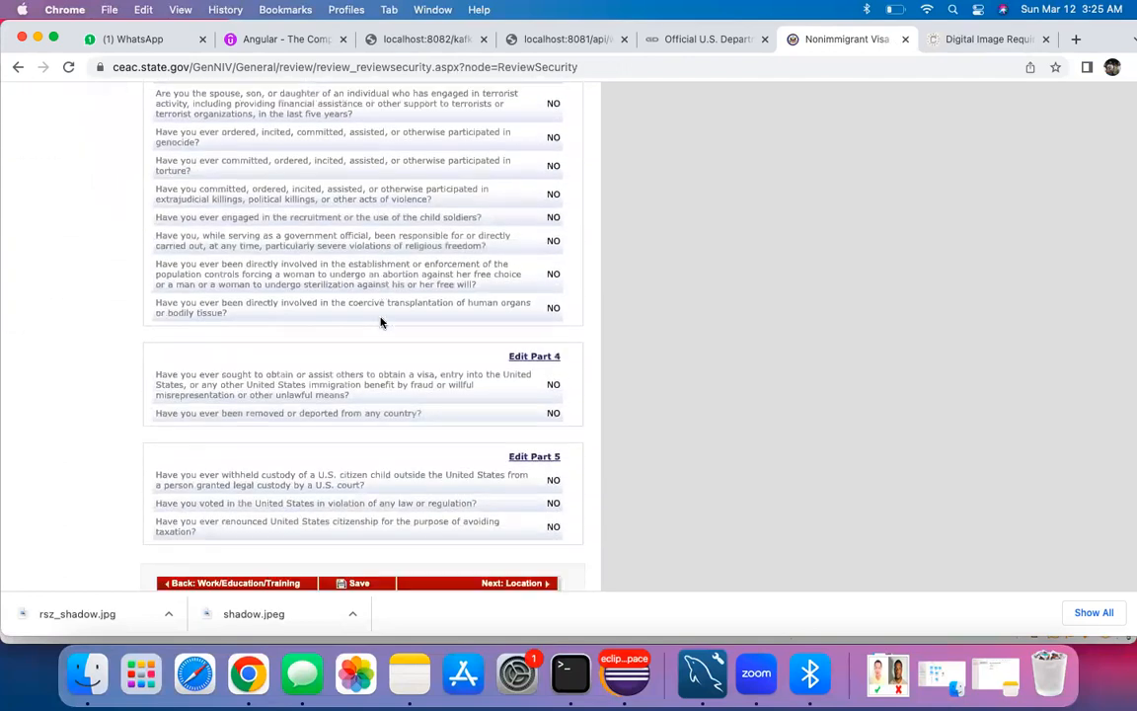
pyautogui.click(470, 459)
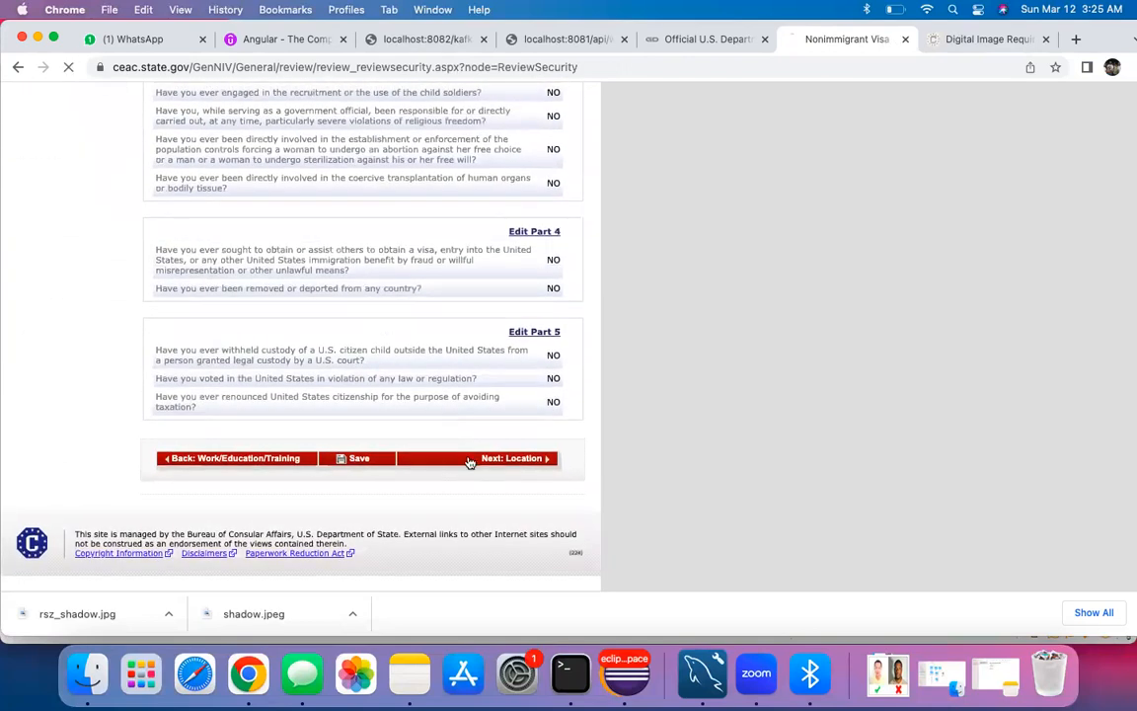
pyautogui.scroll(-1, 438, 441)
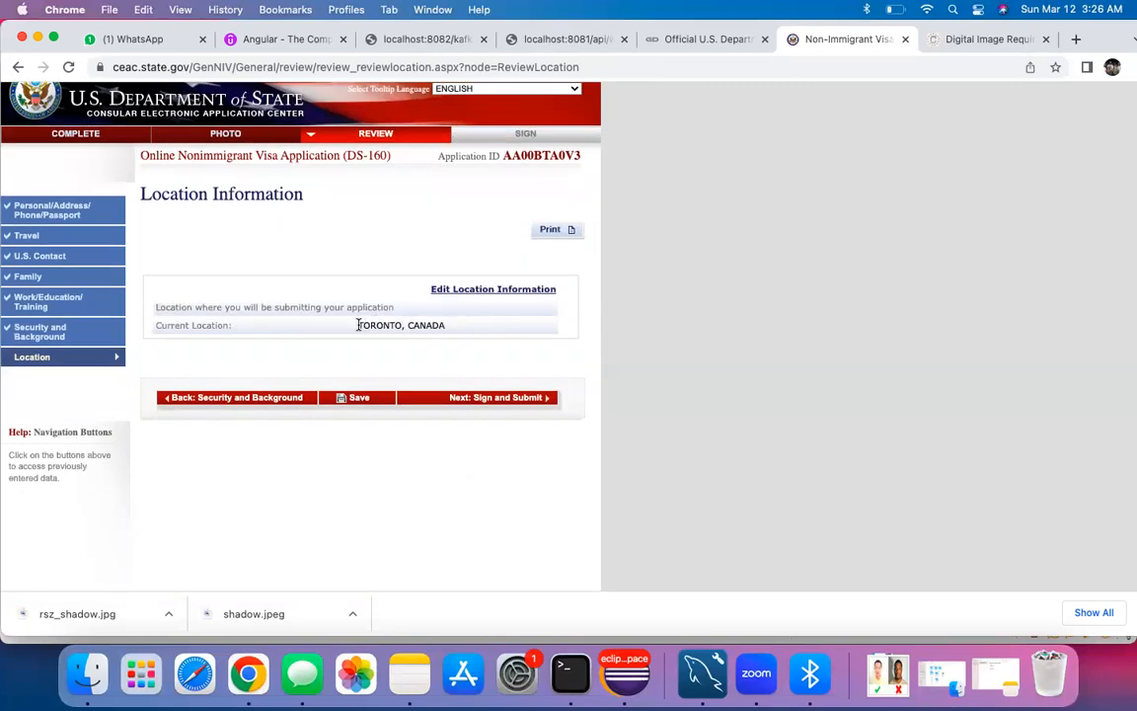
pyautogui.moveTo(357, 324); pyautogui.dragTo(446, 330)
pyautogui.click(467, 399)
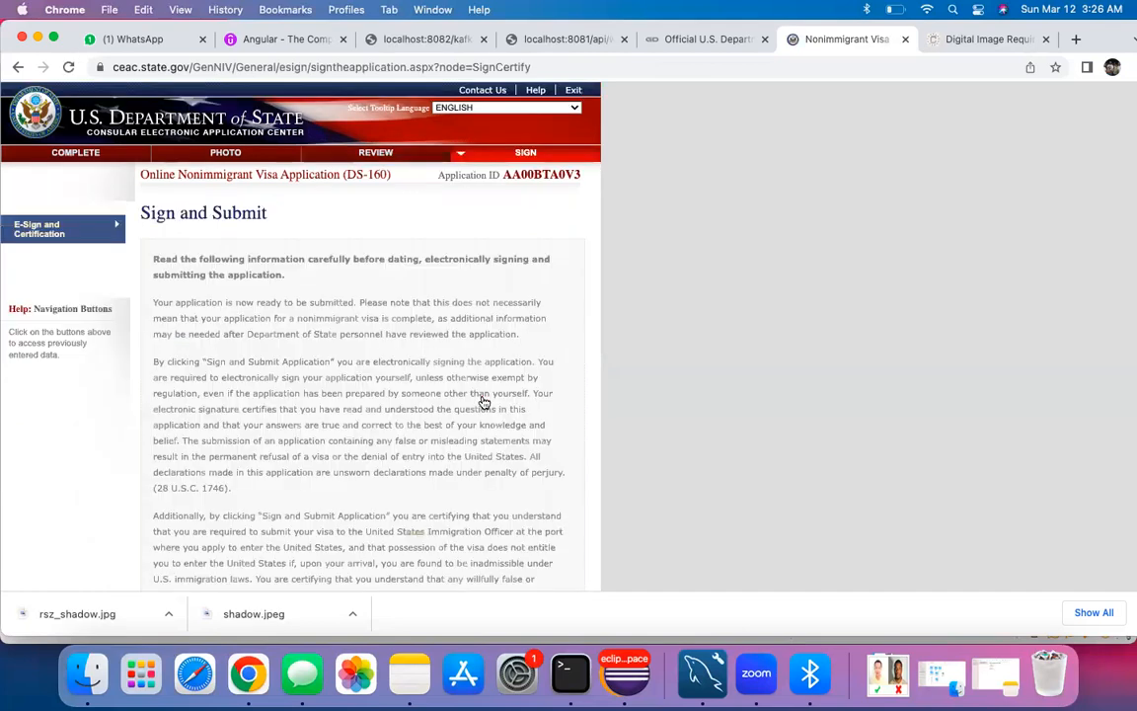
# Step: Enter the passport number and the displayed verification code for the e-signature
pyautogui.scroll(-15, 373, 386)
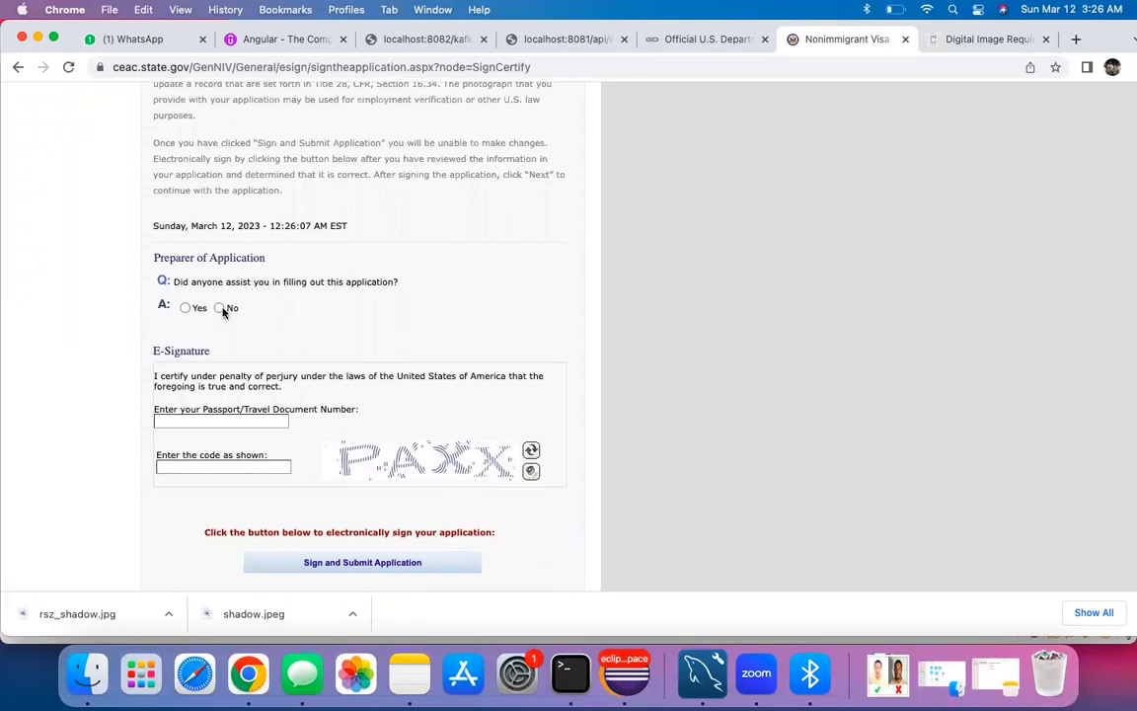
pyautogui.scroll(-1, 261, 332)
pyautogui.click(207, 367)
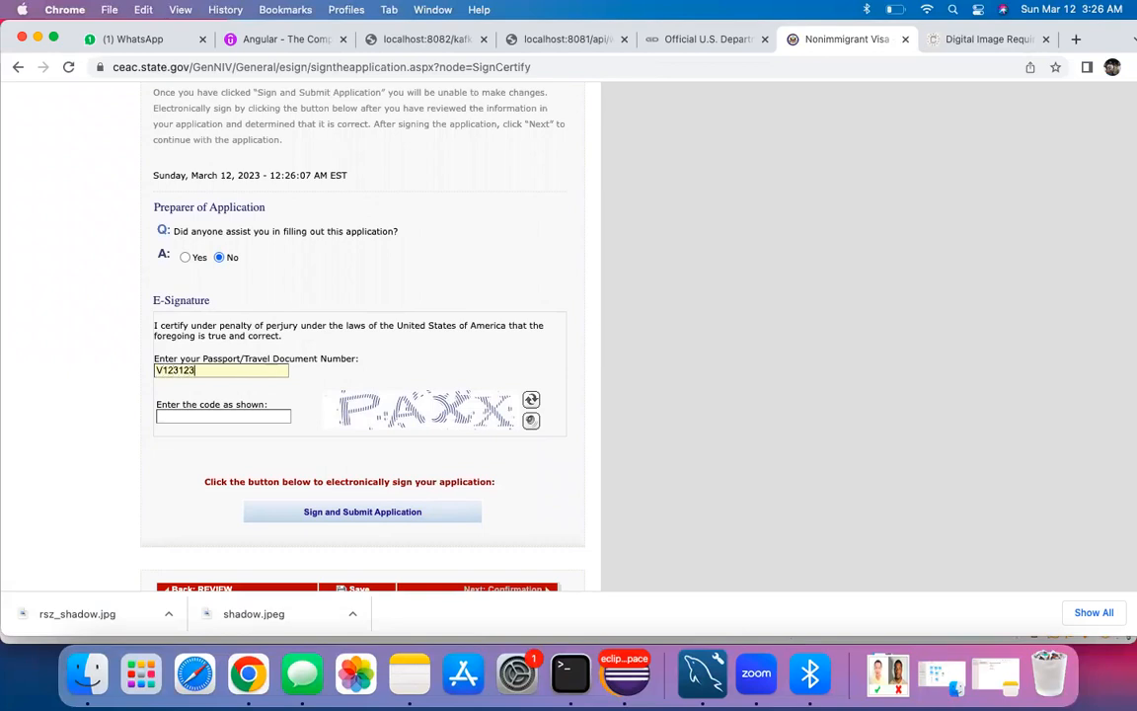
pyautogui.click(207, 415)
pyautogui.write('P')
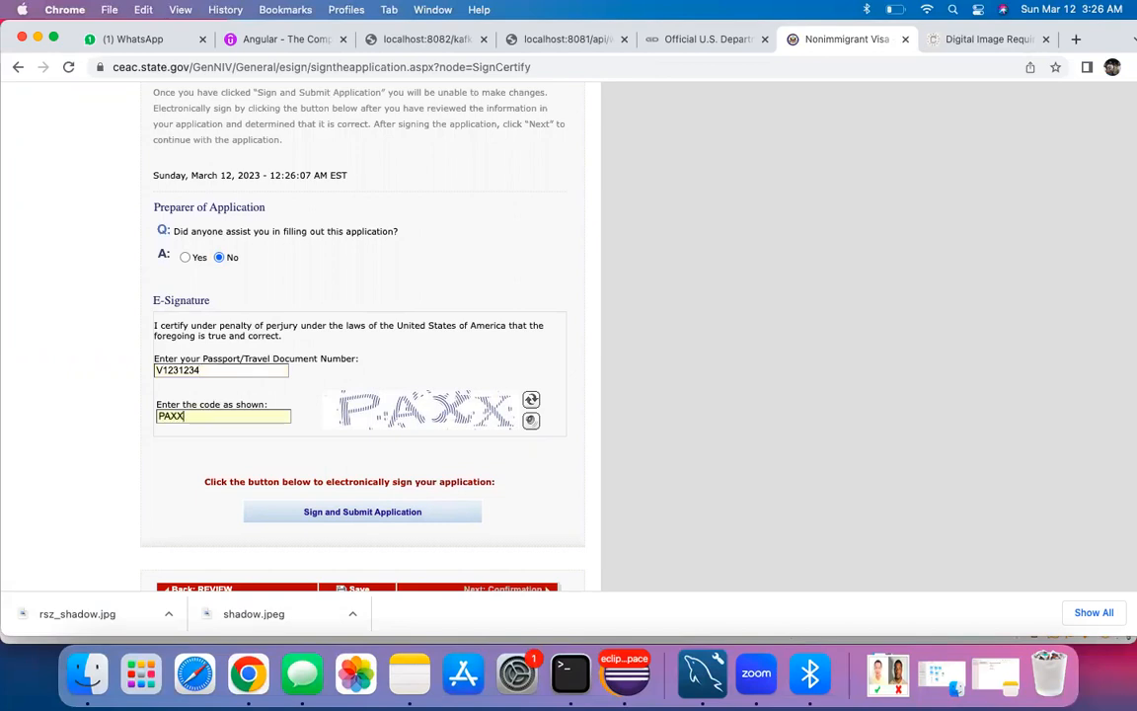
pyautogui.write('AXX')
# Step: Sign and submit the application, then continue to the confirmation
pyautogui.scroll(-1, 229, 440)
pyautogui.click(340, 472)
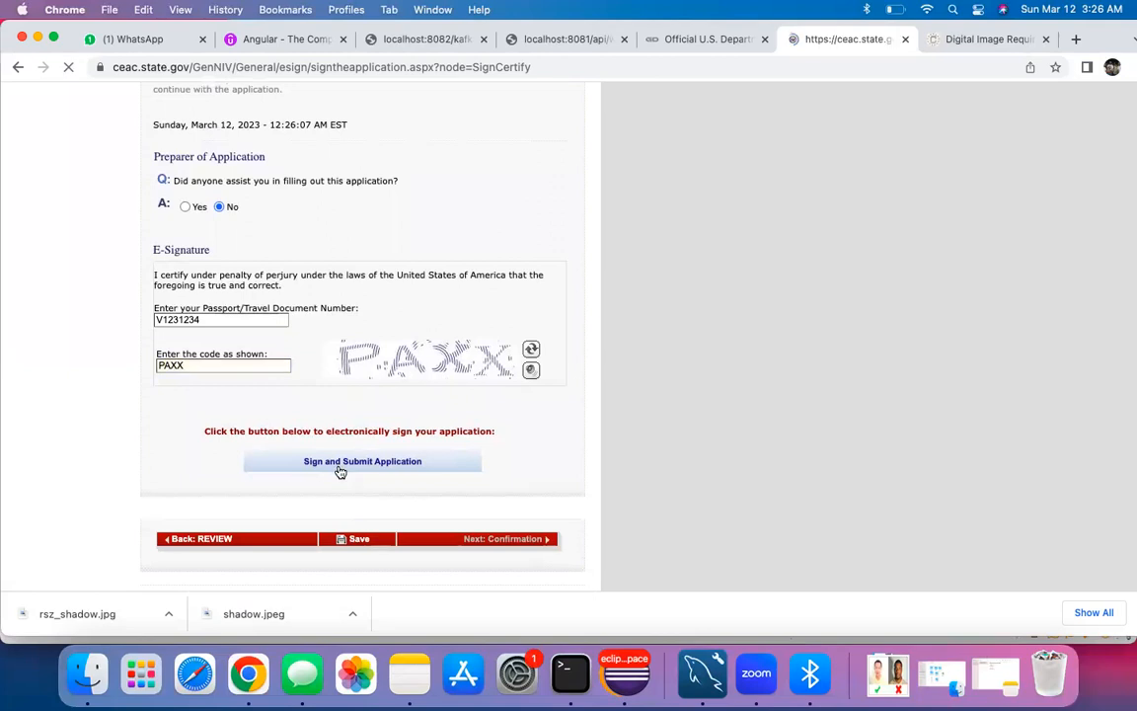
pyautogui.scroll(4, 329, 332)
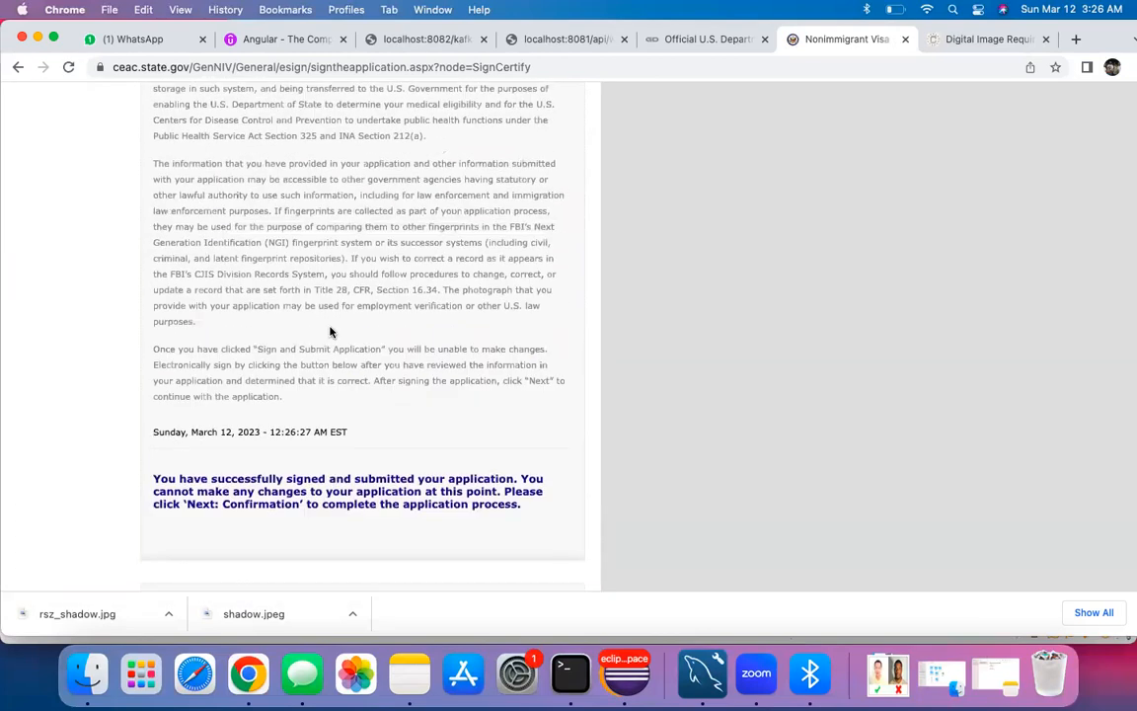
pyautogui.scroll(-4, 425, 419)
pyautogui.click(496, 463)
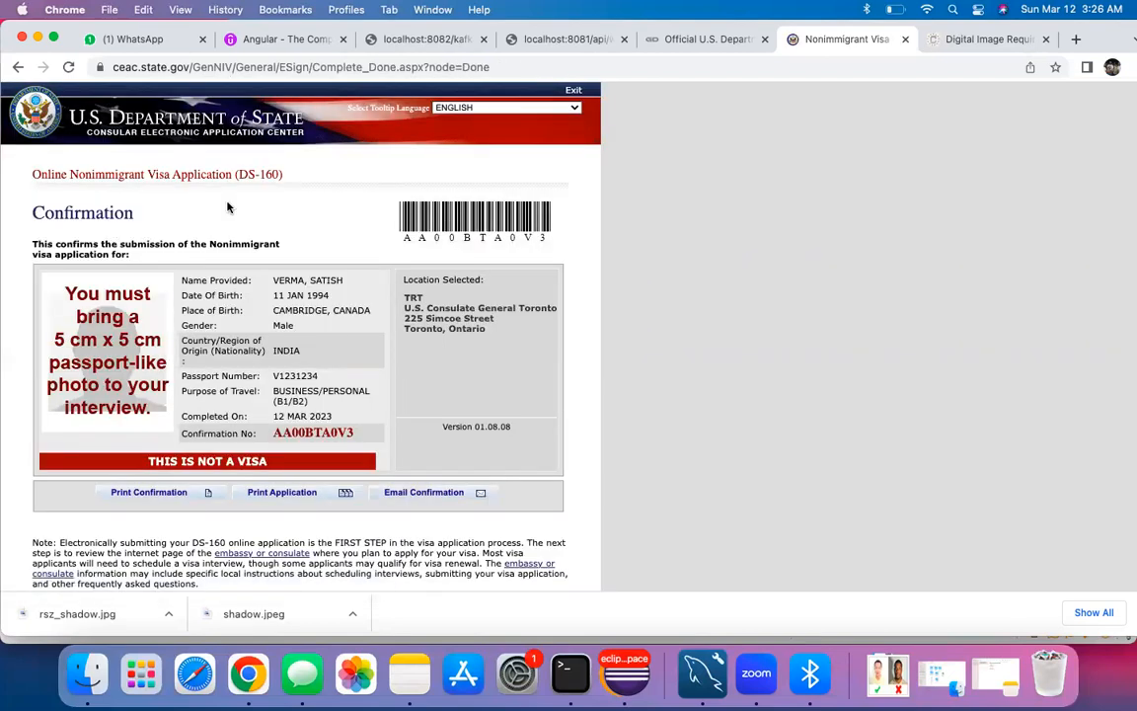
# Step: Scroll through the Confirmation page's barcode, applicant summary and passport document note
pyautogui.scroll(-3, 246, 256)
pyautogui.scroll(3, 286, 371)
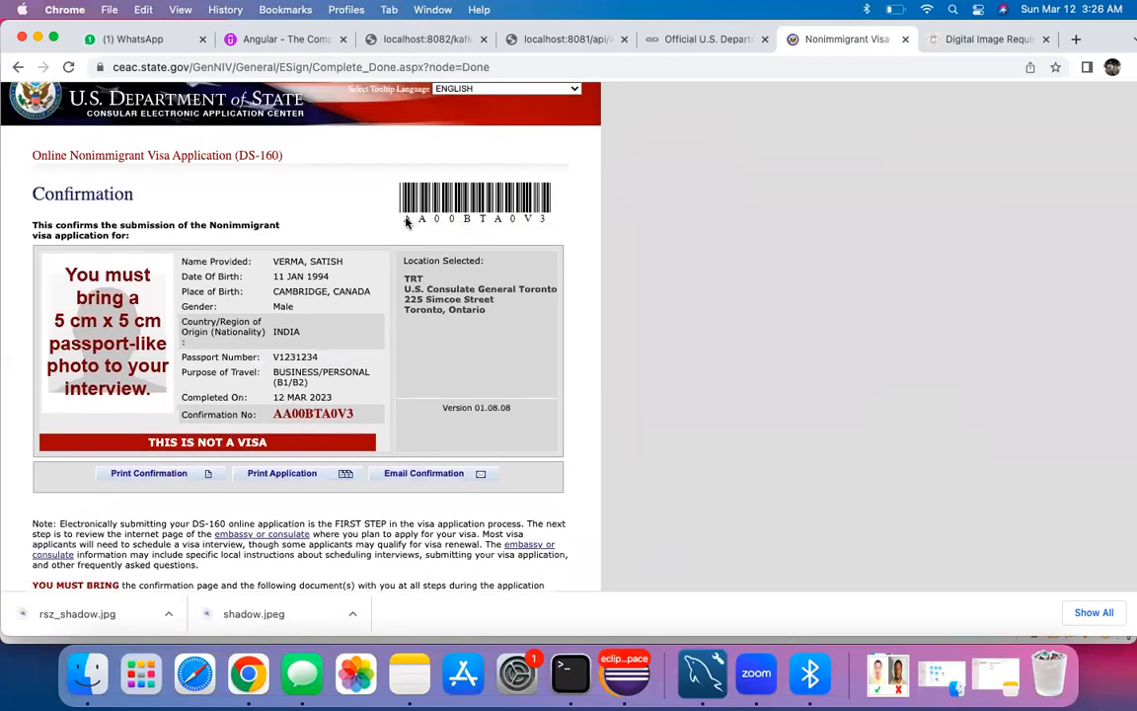
pyautogui.scroll(-4, 245, 344)
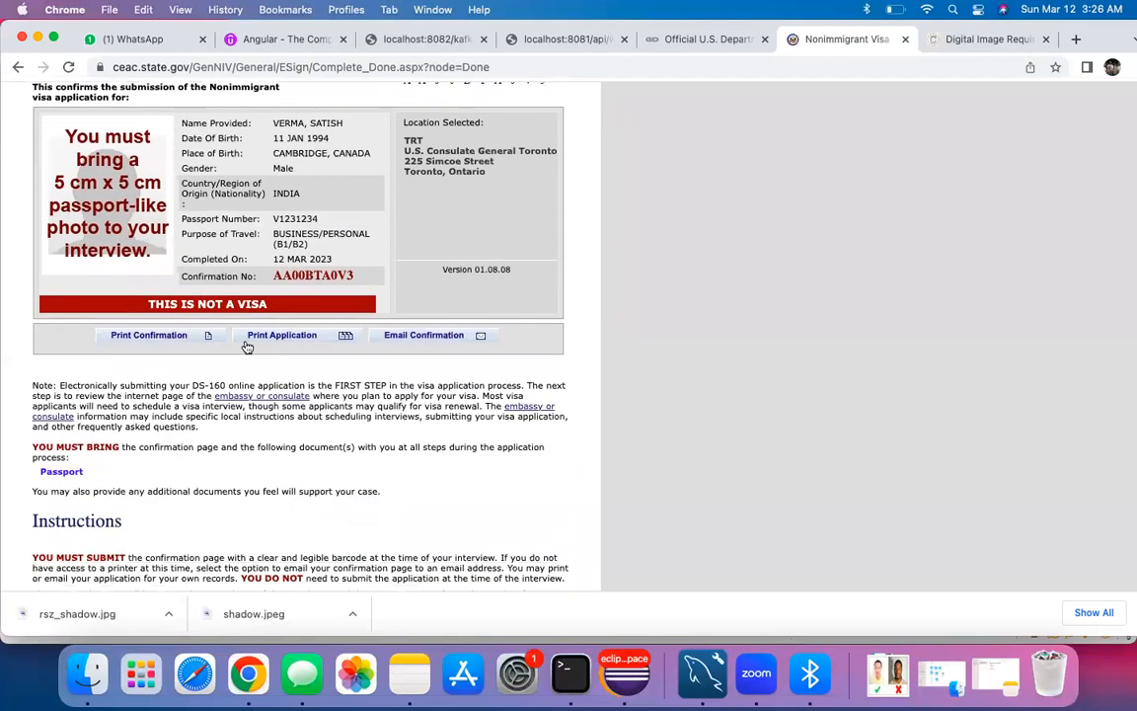
pyautogui.scroll(-5, 246, 344)
pyautogui.scroll(7, 246, 345)
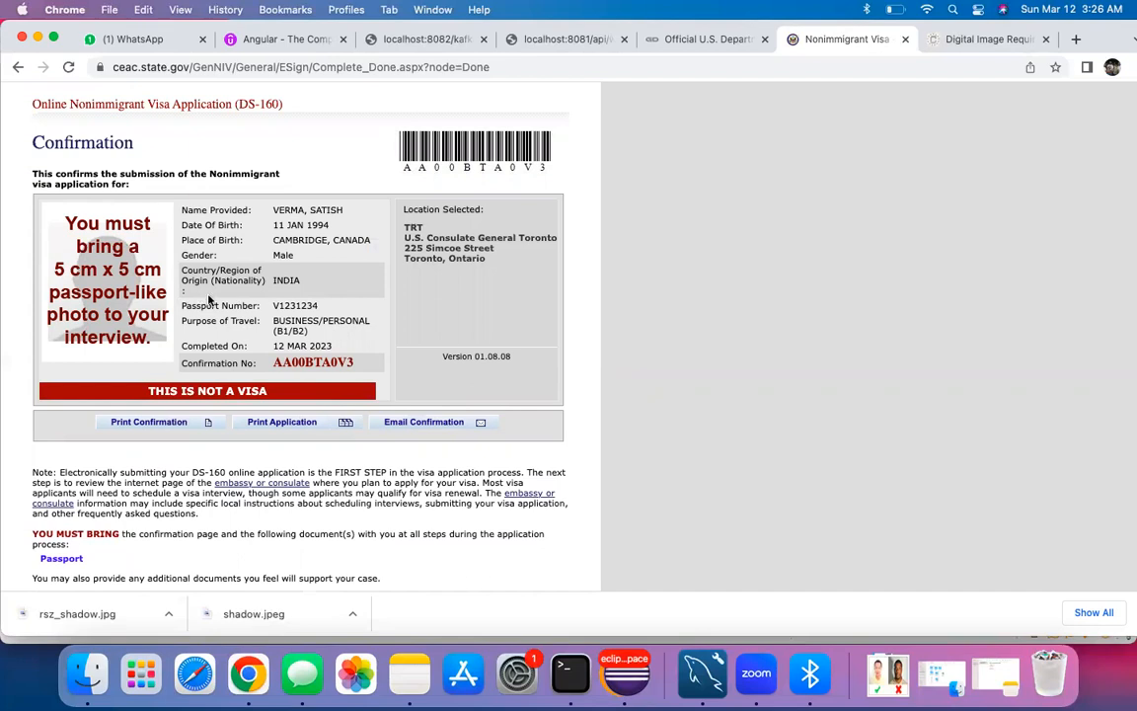
# Step: Review the Confirmation page and highlight the consulate address
pyautogui.scroll(-1, 245, 342)
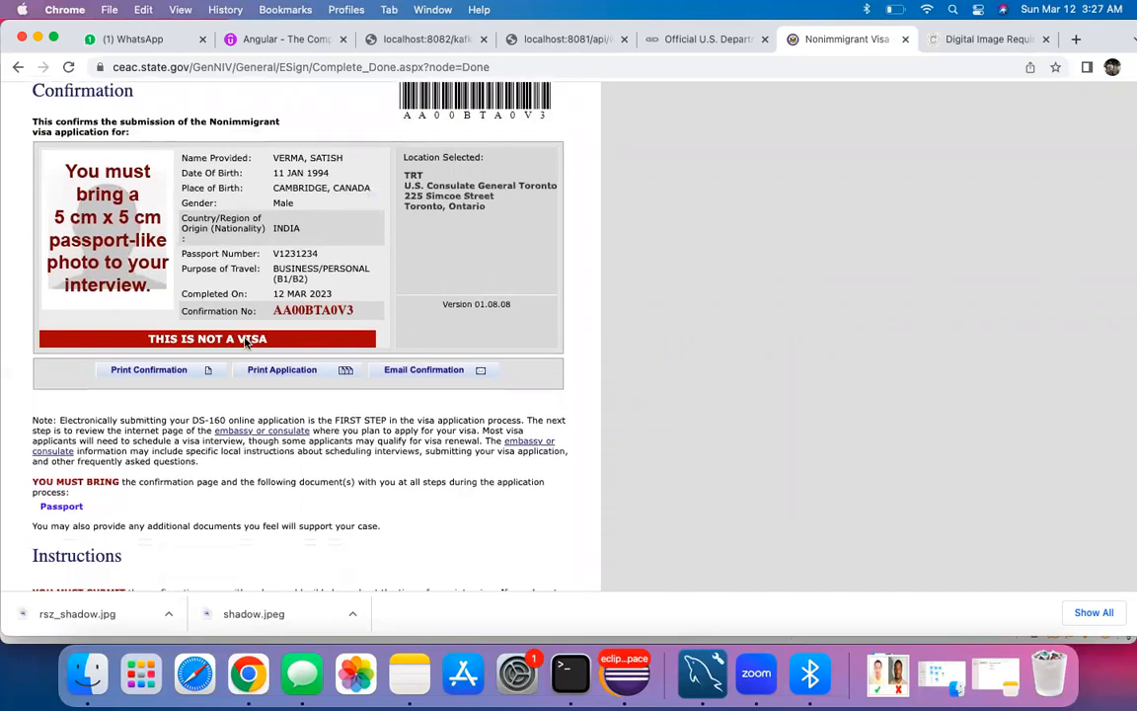
pyautogui.scroll(5, 237, 286)
pyautogui.scroll(-1, 237, 272)
pyautogui.scroll(-10, 238, 273)
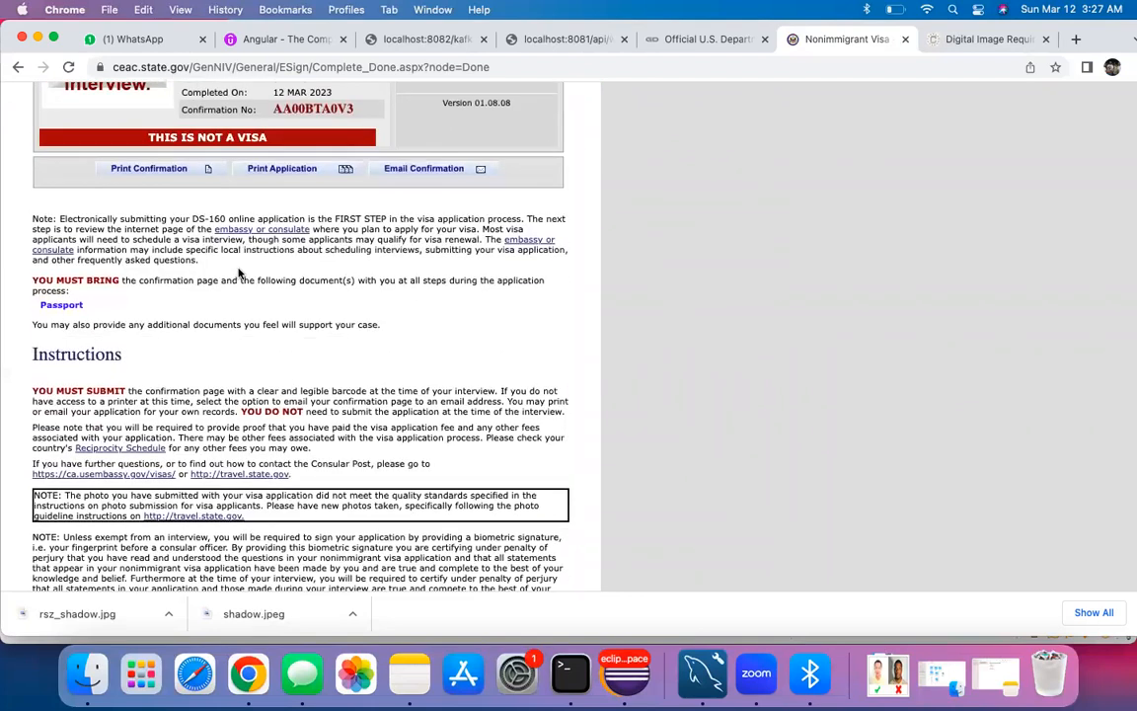
pyautogui.scroll(12, 241, 276)
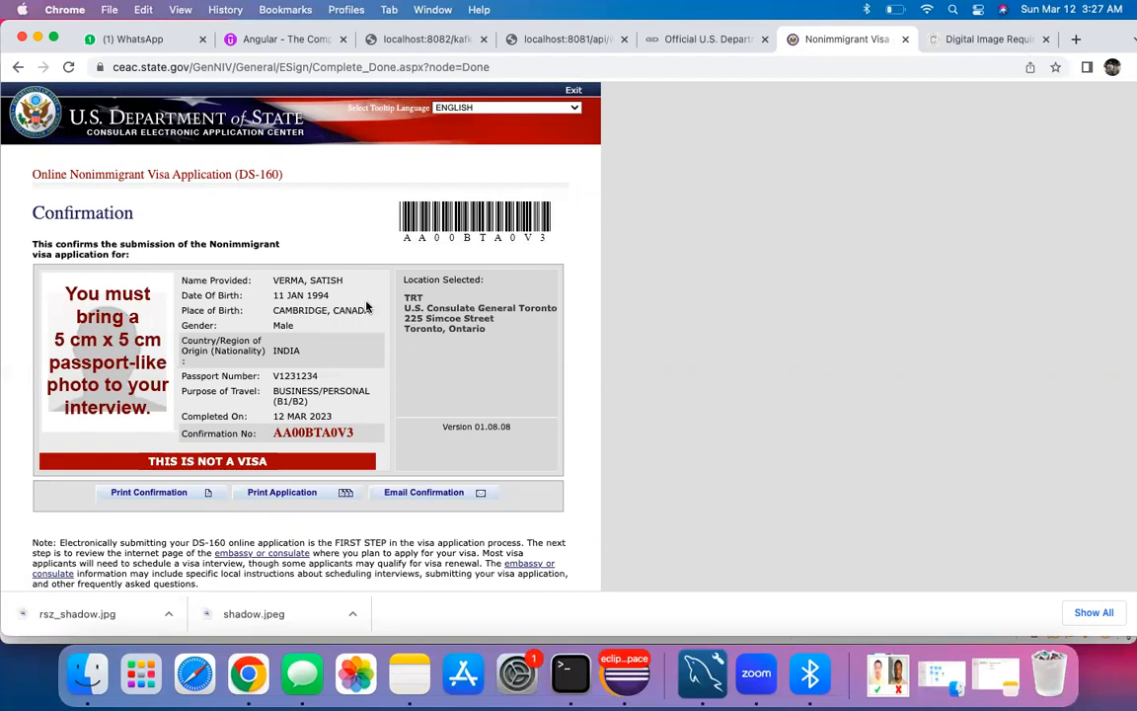
pyautogui.scroll(-2, 377, 329)
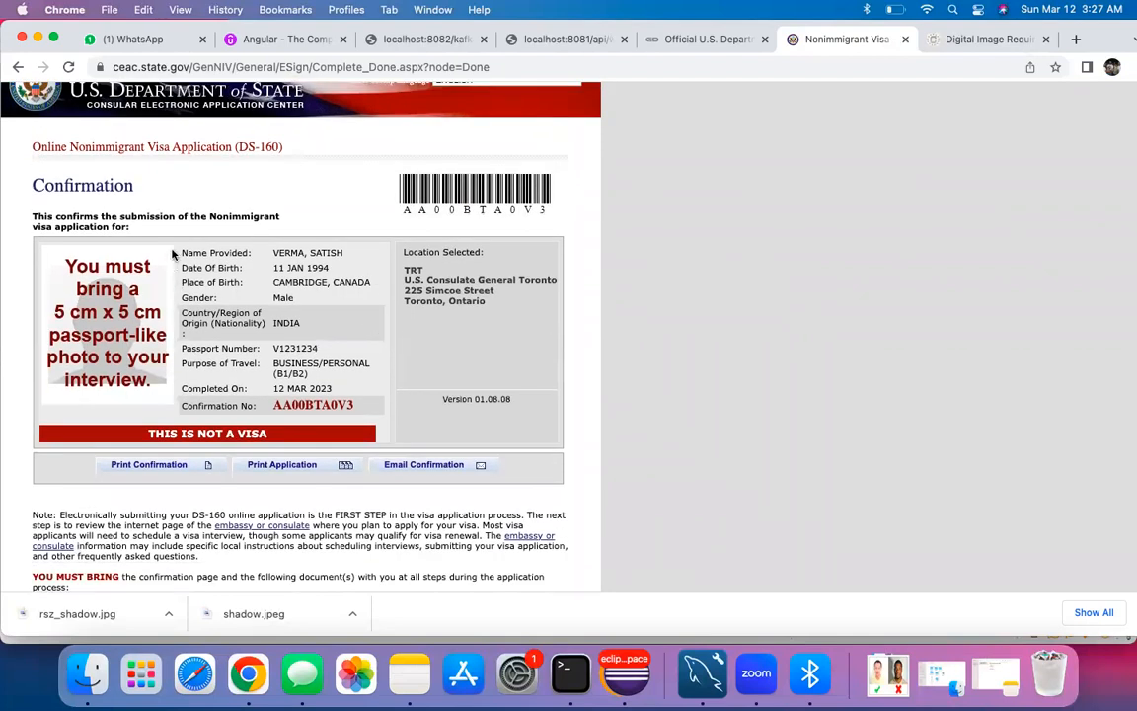
pyautogui.scroll(2, 313, 181)
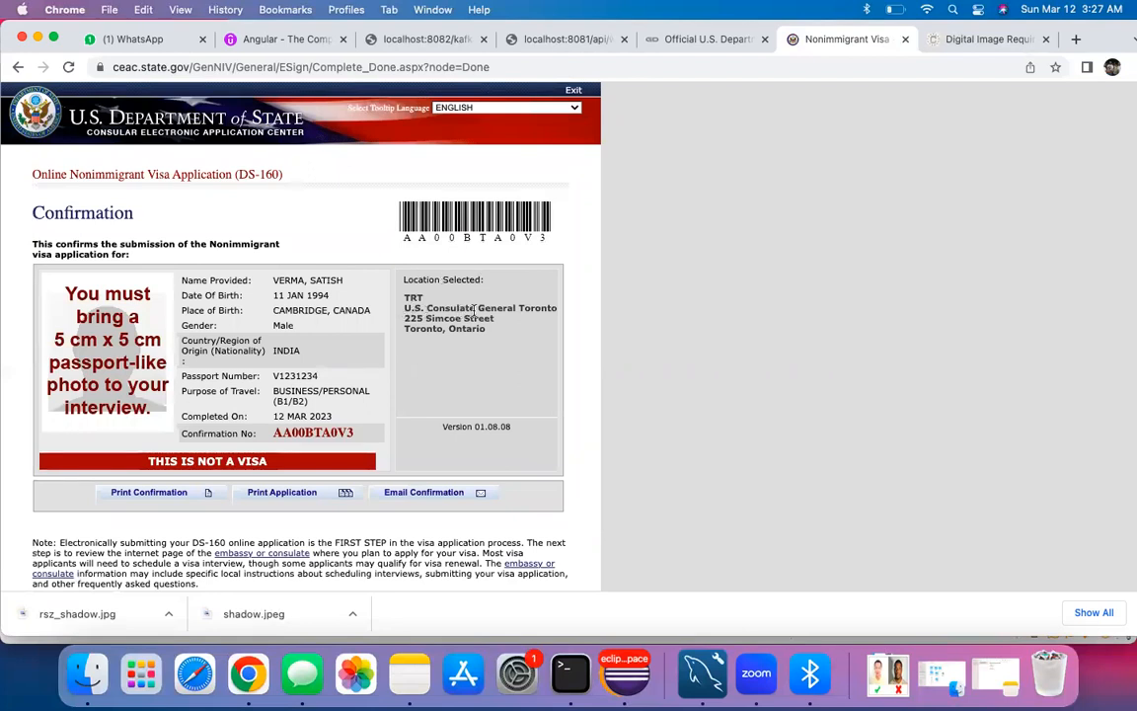
pyautogui.moveTo(486, 330); pyautogui.dragTo(404, 308)
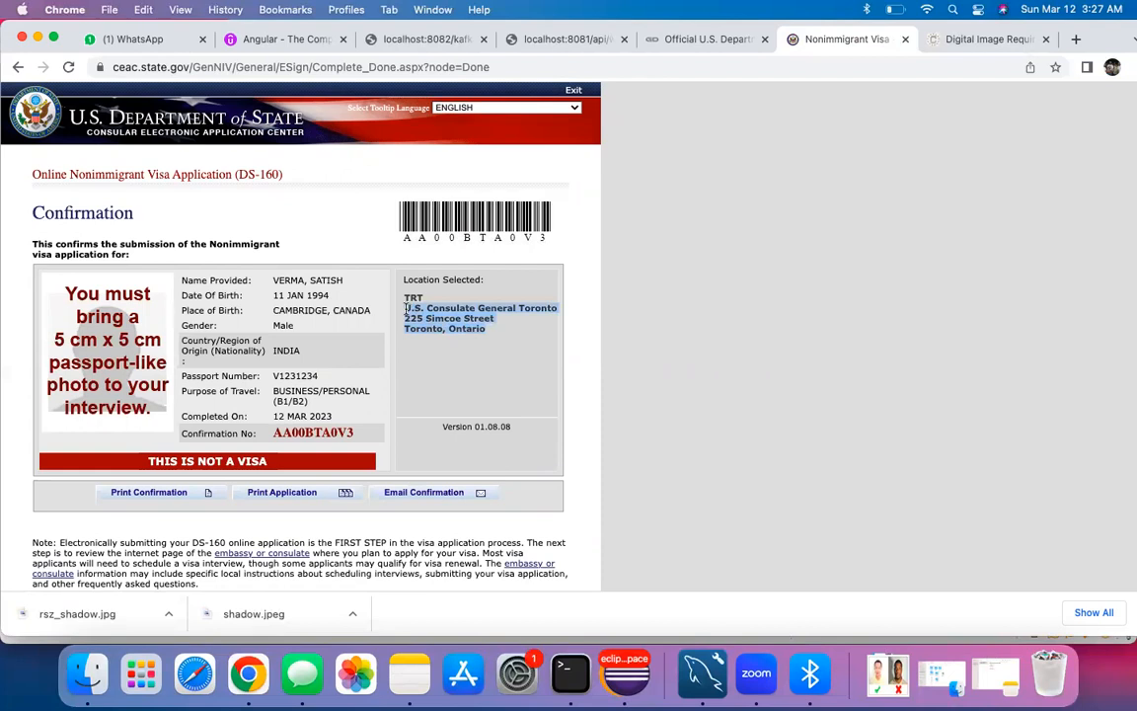
pyautogui.click(441, 374)
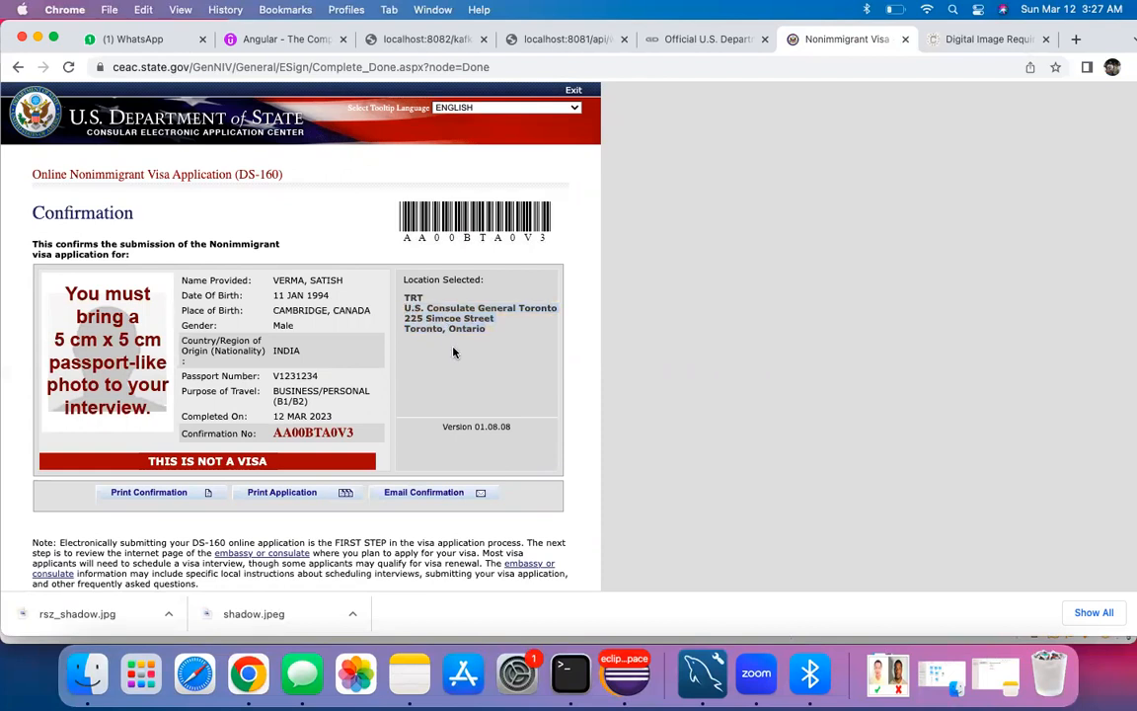
pyautogui.moveTo(485, 330); pyautogui.dragTo(420, 307)
pyautogui.click(420, 352)
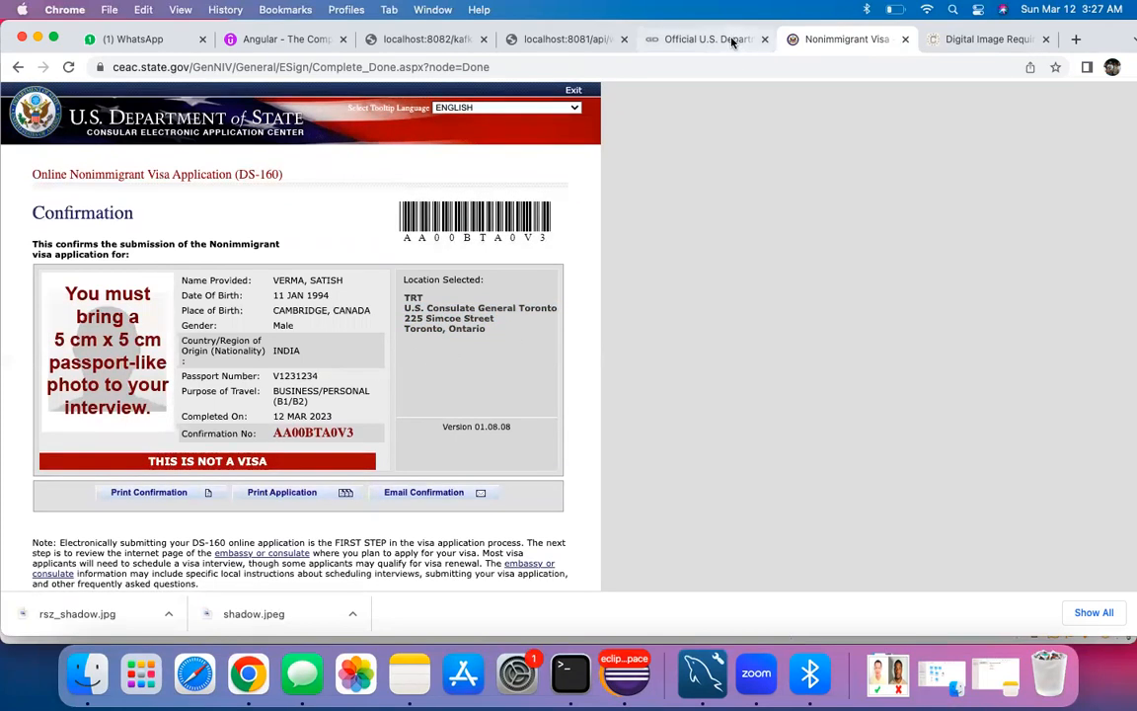
# Step: Append '... done' after D160 in the US visa note, then return to the appointment site
pyautogui.click(408, 681)
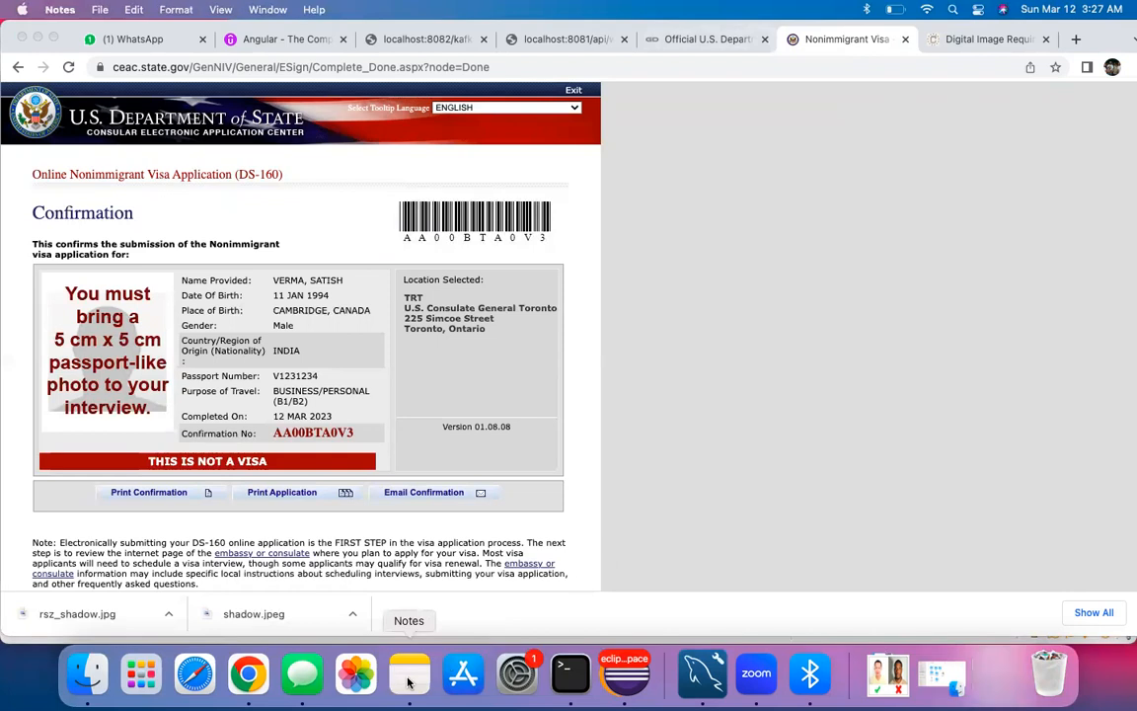
pyautogui.moveTo(508, 188); pyautogui.dragTo(535, 190)
pyautogui.write('... done')
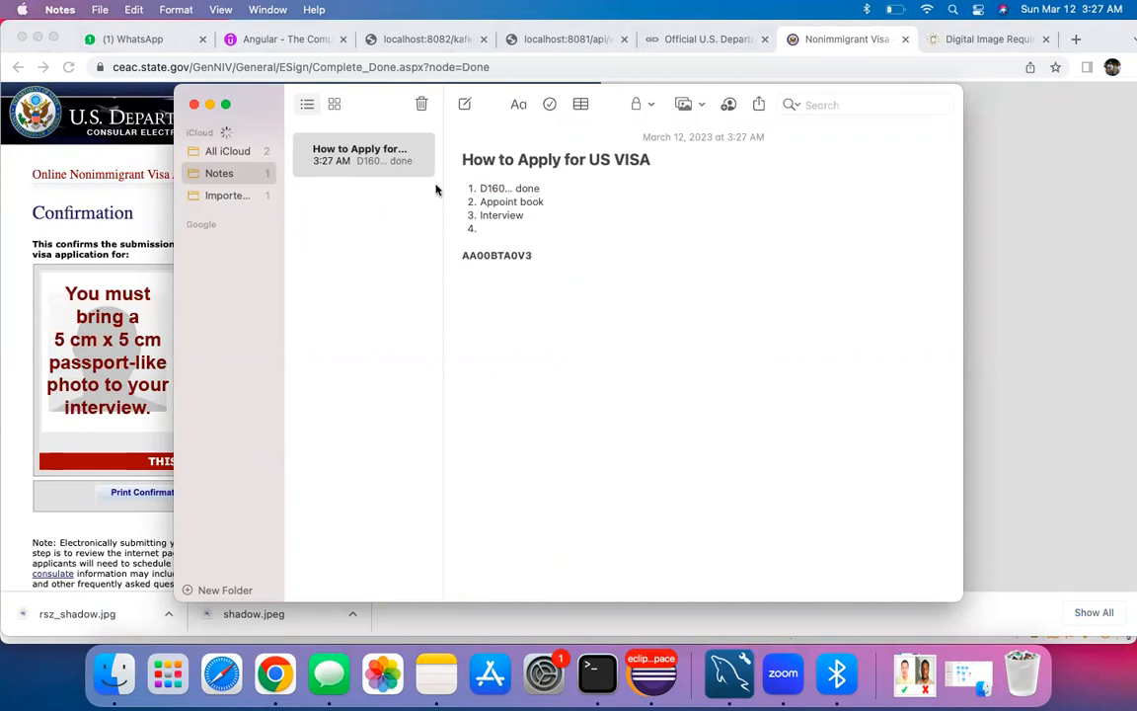
pyautogui.click(209, 105)
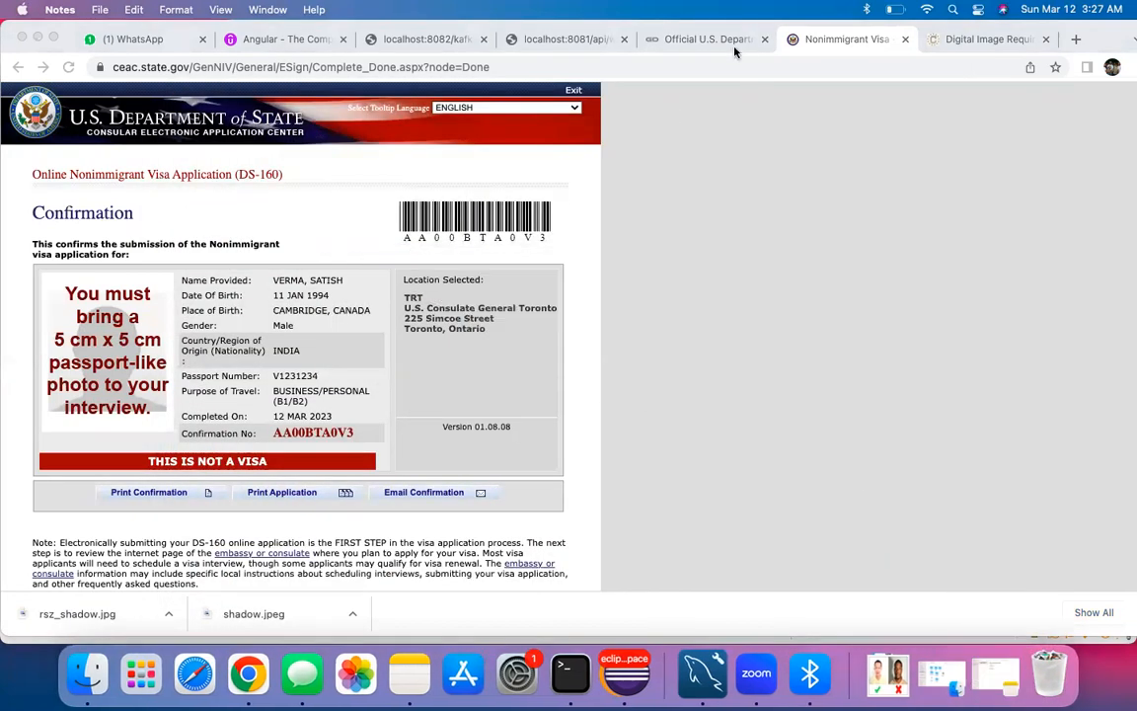
pyautogui.click(657, 39)
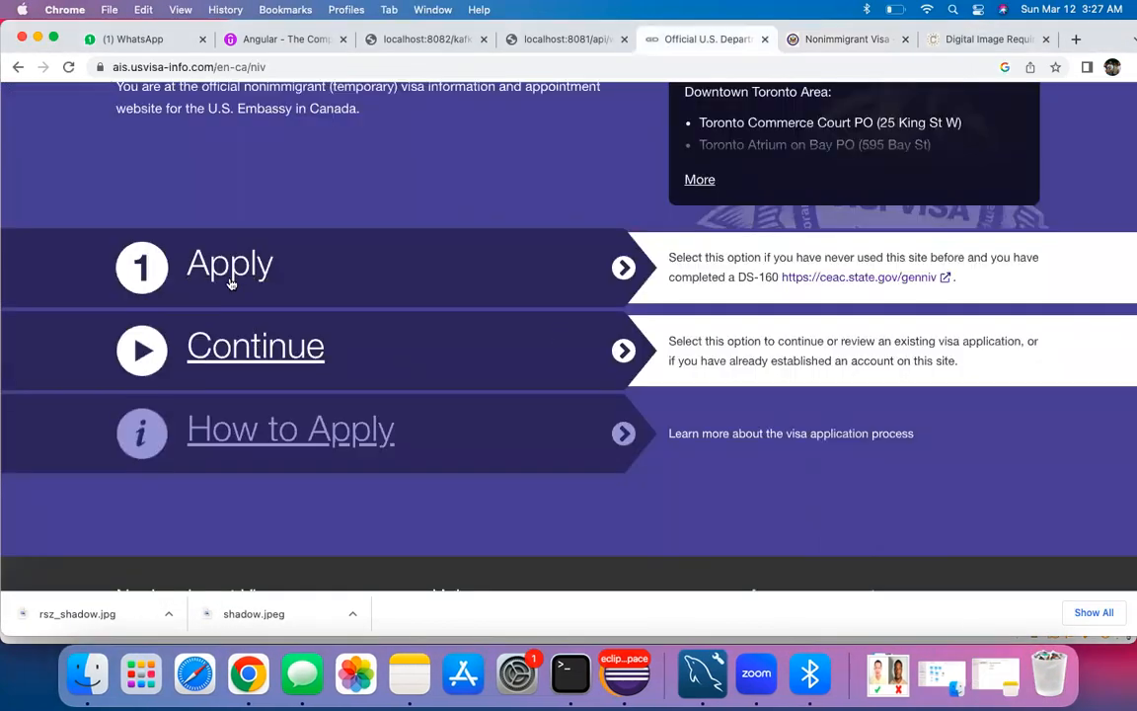
# Step: Go to the sign-in page and start creating a new account
pyautogui.click(245, 350)
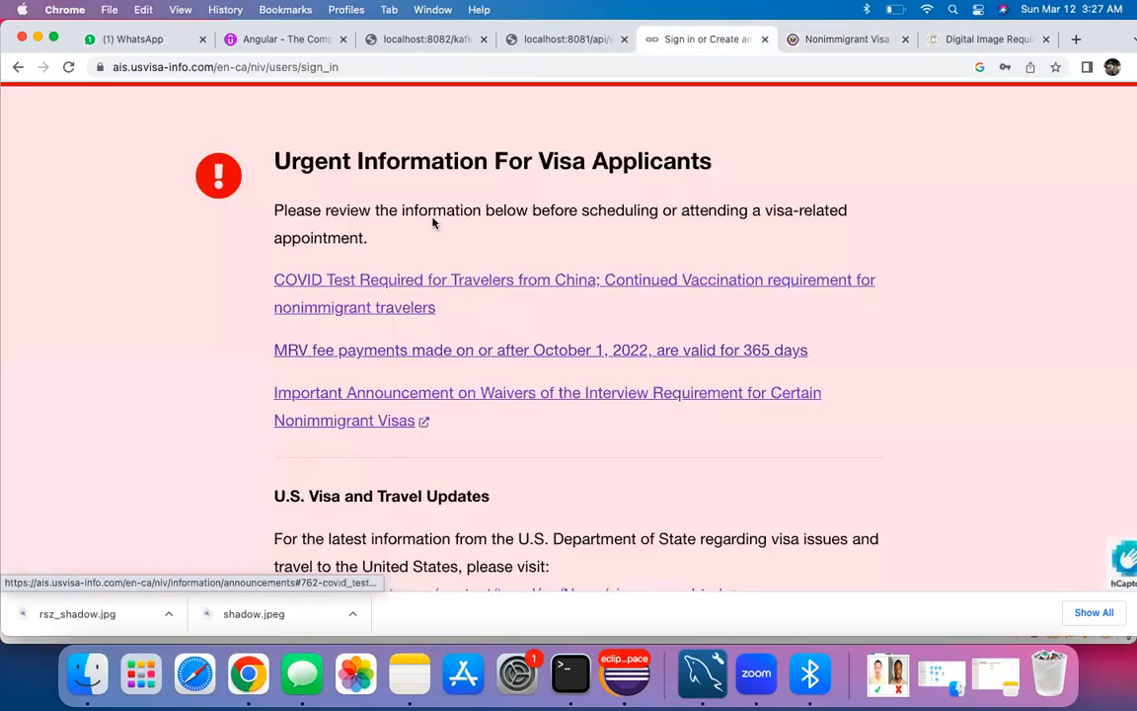
pyautogui.scroll(-6, 431, 223)
pyautogui.scroll(-1, 360, 331)
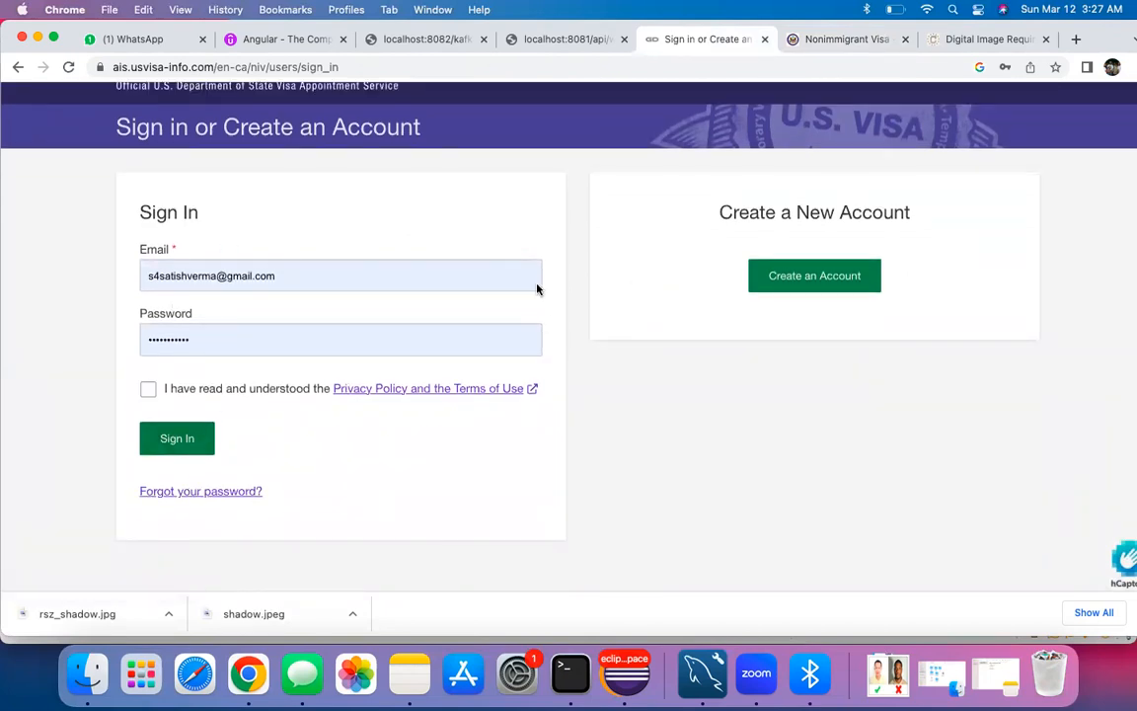
pyautogui.click(807, 281)
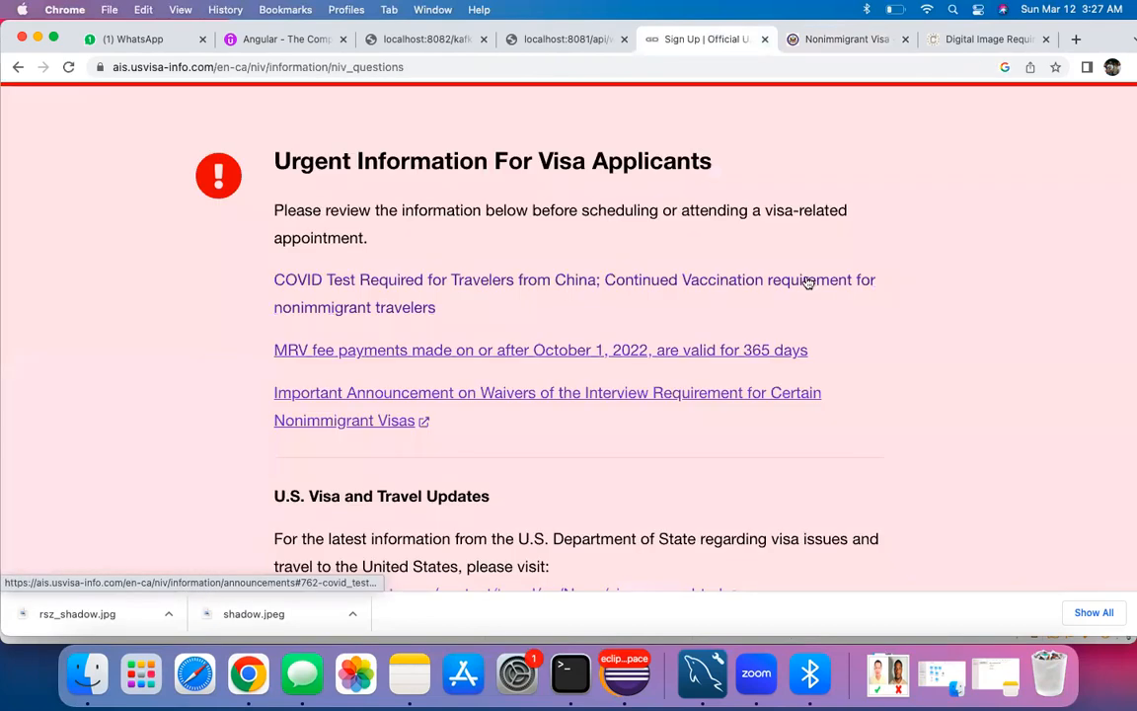
# Step: Choose the 'Non Canadian Citizen residing in Canada' with completed DS-160 condition and continue to signup
pyautogui.scroll(-8, 429, 377)
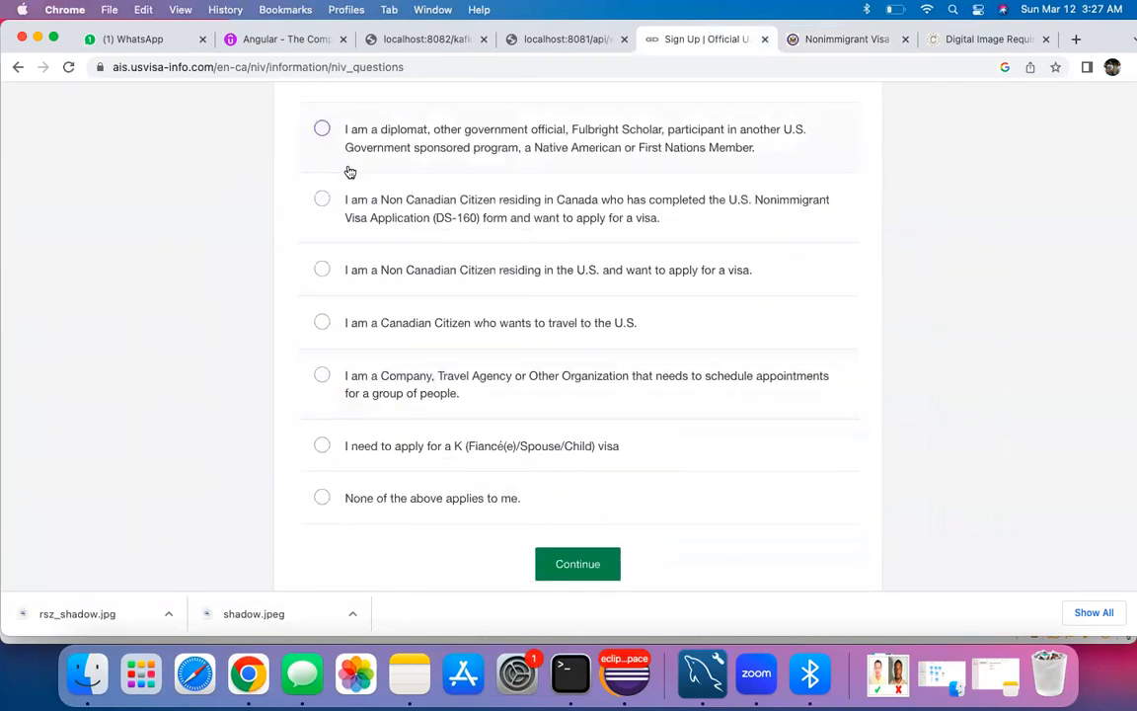
pyautogui.scroll(-1, 410, 360)
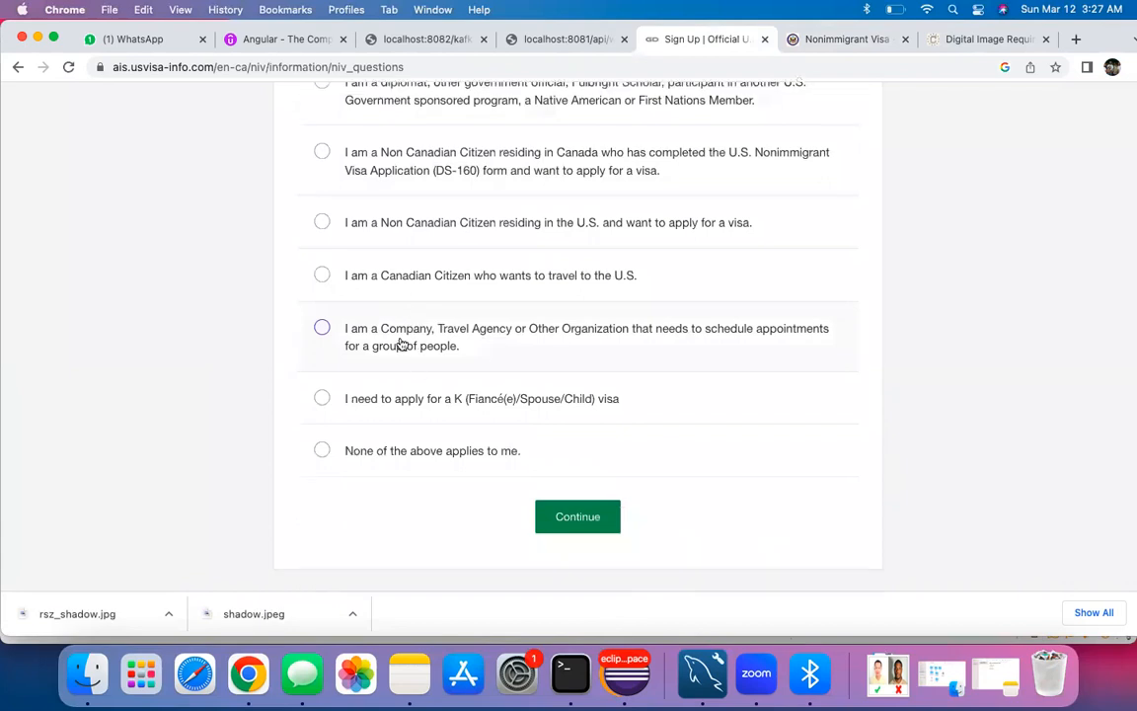
pyautogui.scroll(3, 470, 245)
pyautogui.scroll(-2, 475, 246)
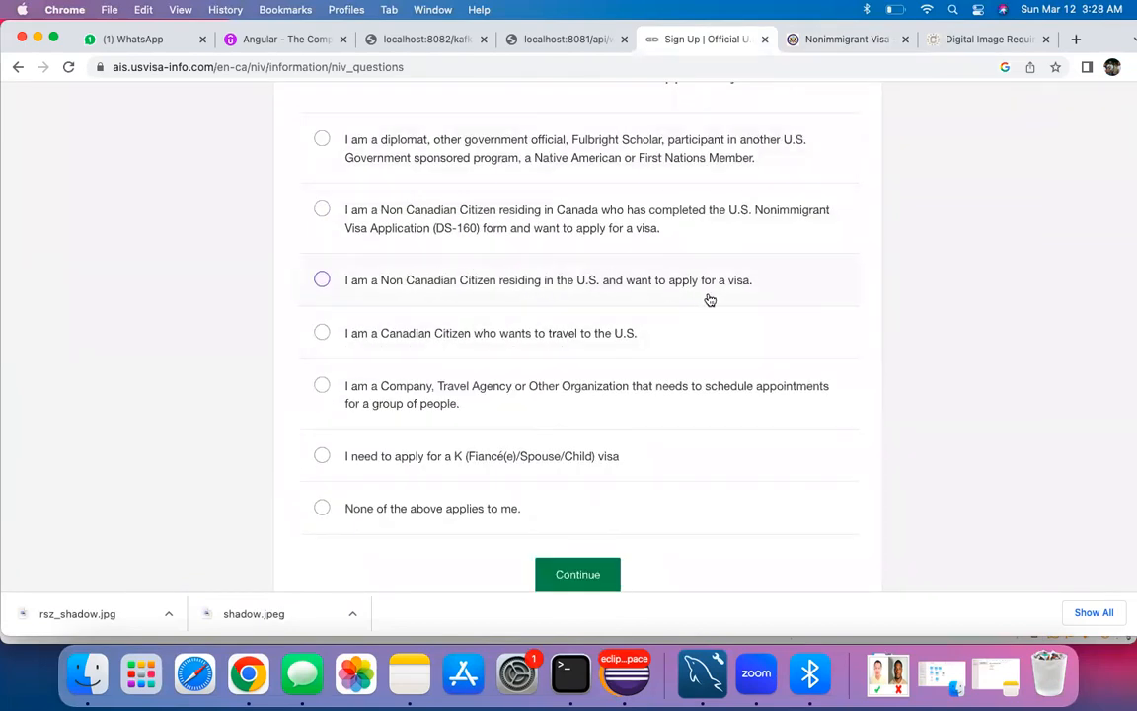
pyautogui.click(361, 259)
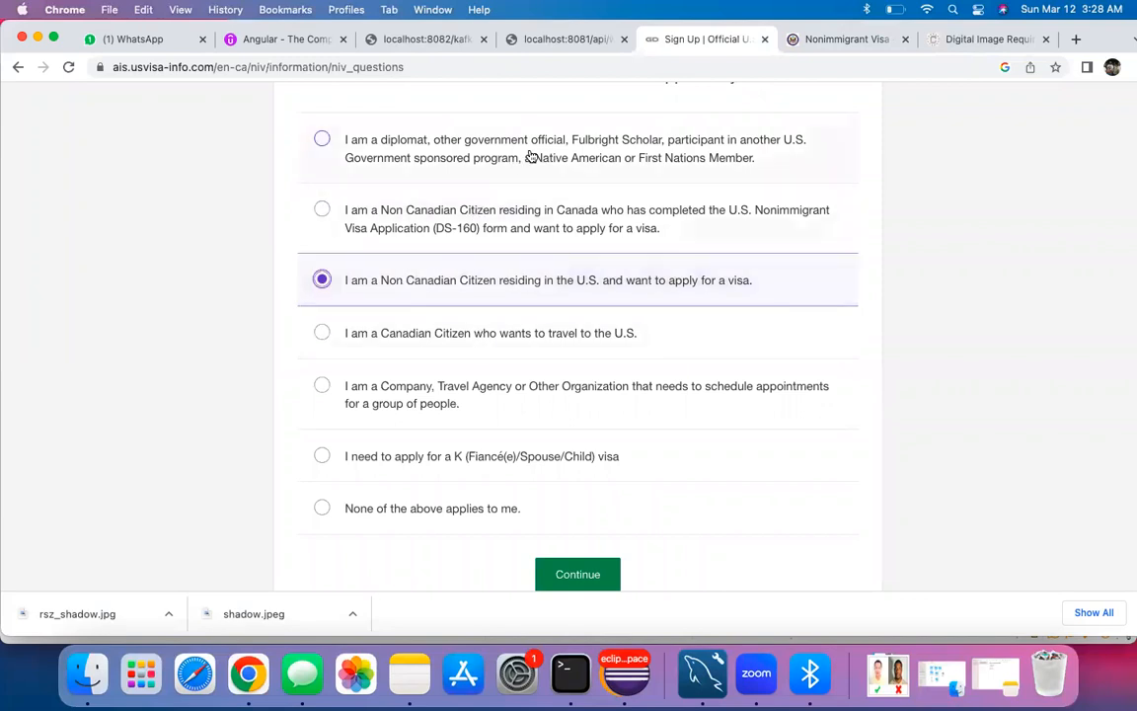
pyautogui.click(385, 213)
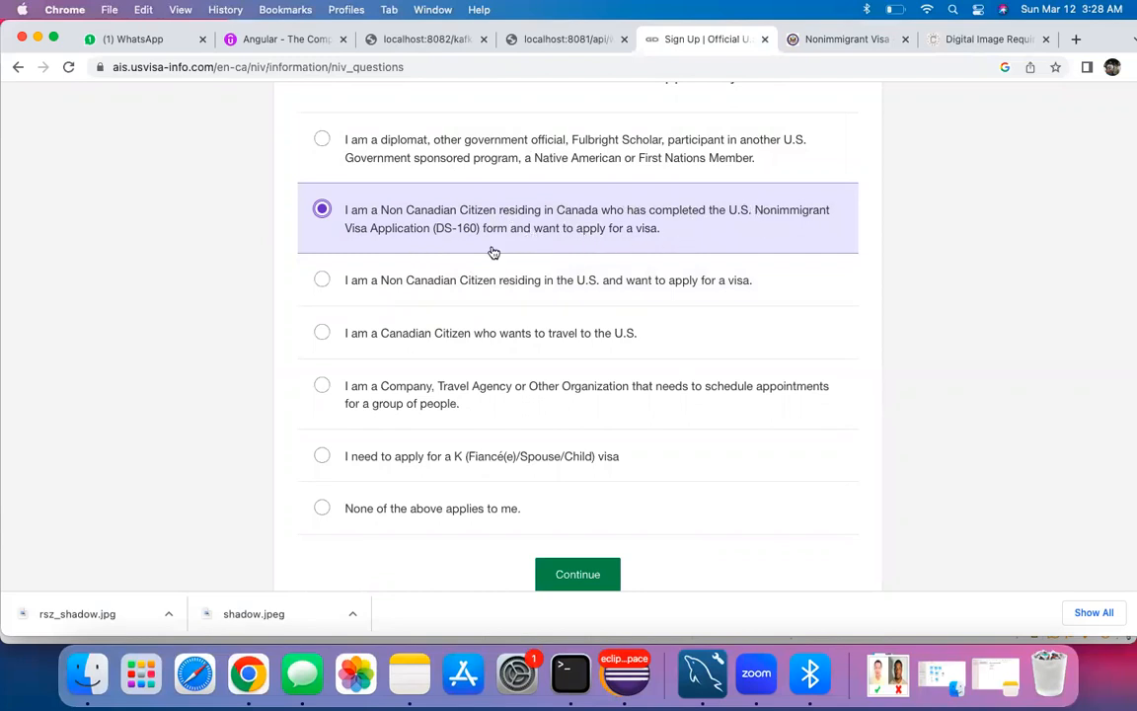
pyautogui.scroll(2, 415, 221)
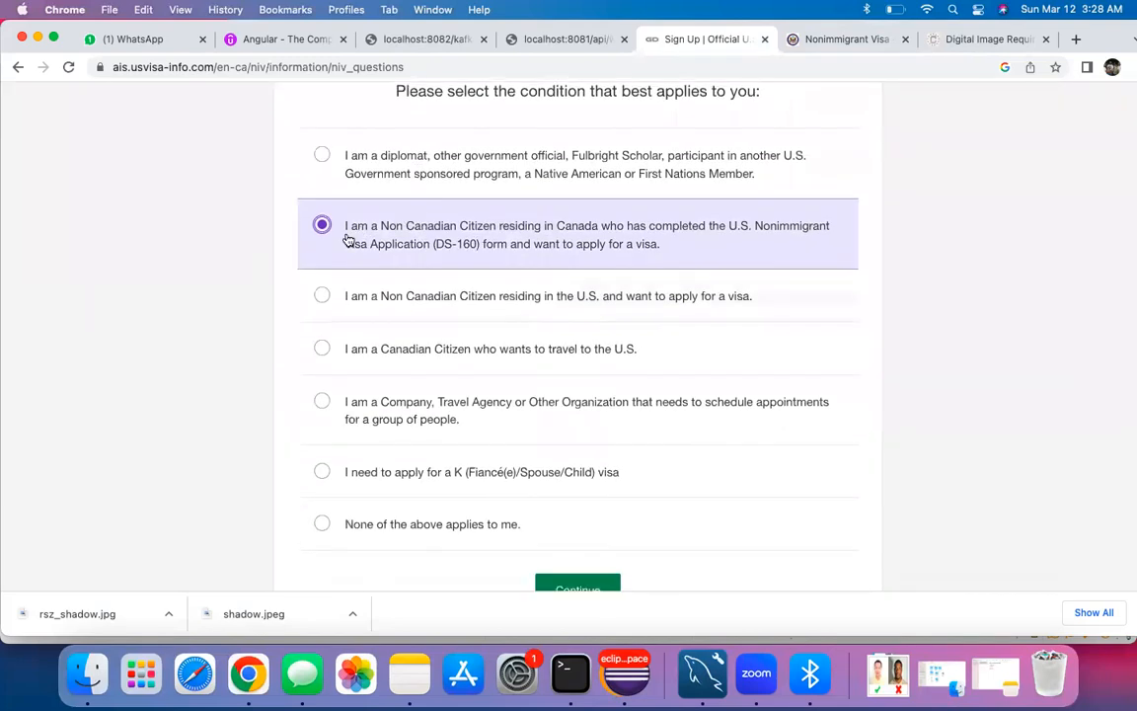
pyautogui.scroll(-3, 444, 226)
pyautogui.click(578, 525)
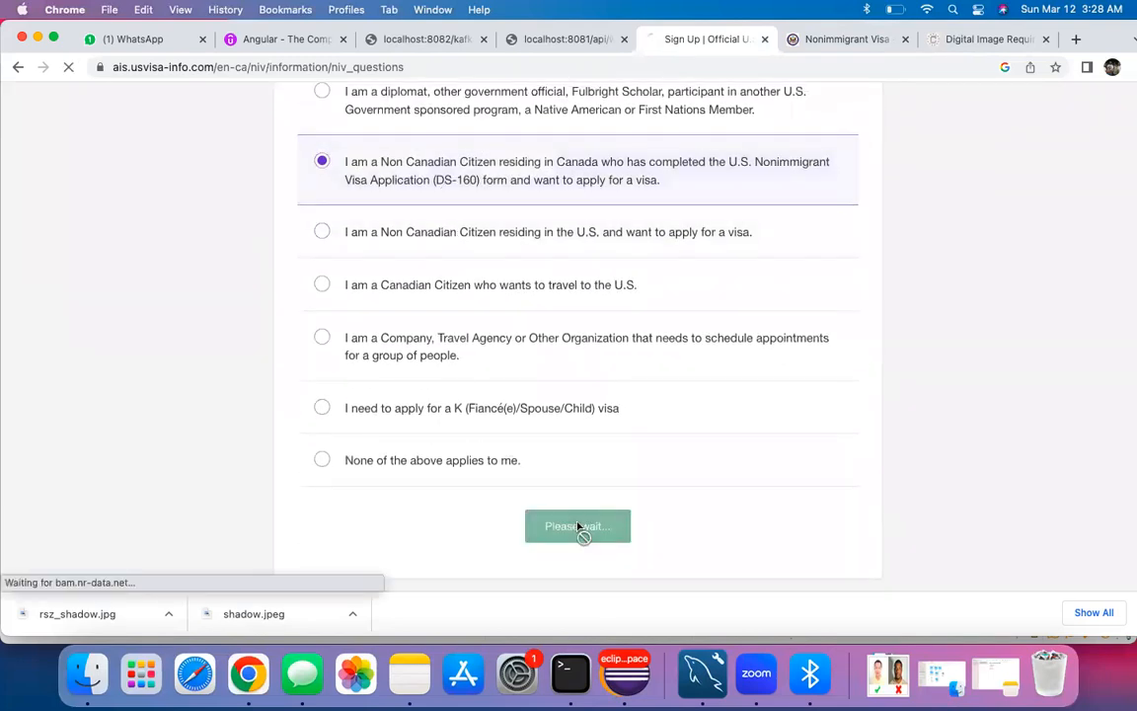
pyautogui.scroll(-4, 566, 355)
pyautogui.scroll(-5, 565, 354)
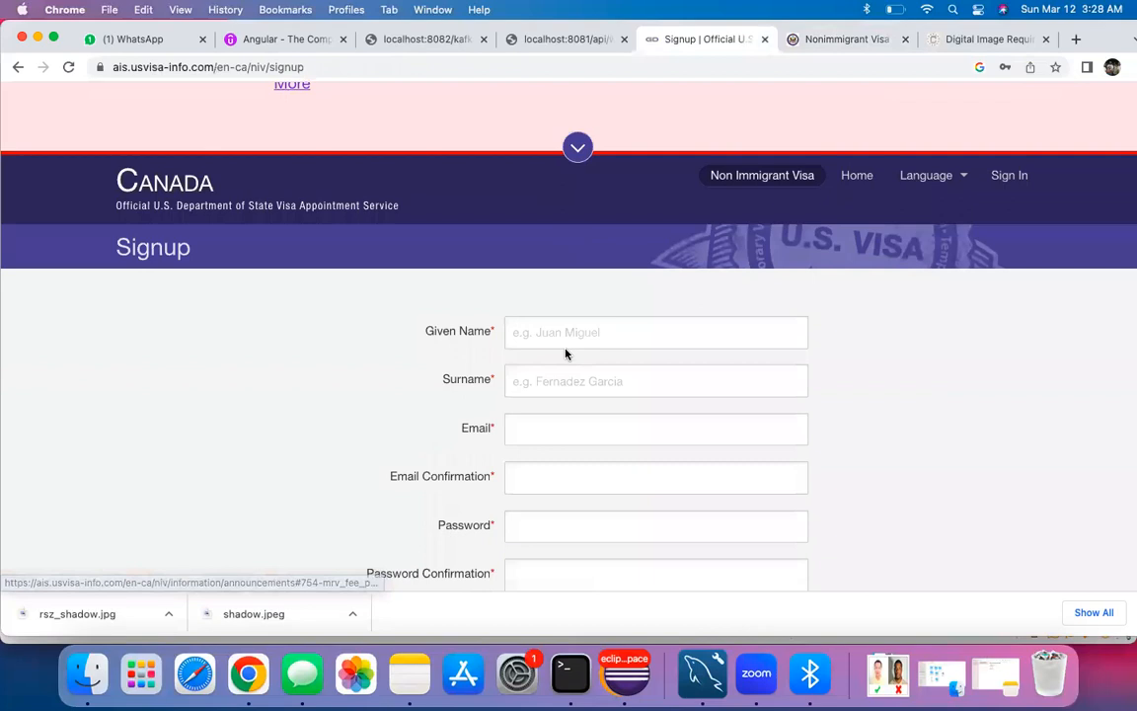
# Step: Enter the applicant's given name and surname
pyautogui.click(559, 317)
pyautogui.write('S')
pyautogui.press('BackSpace')
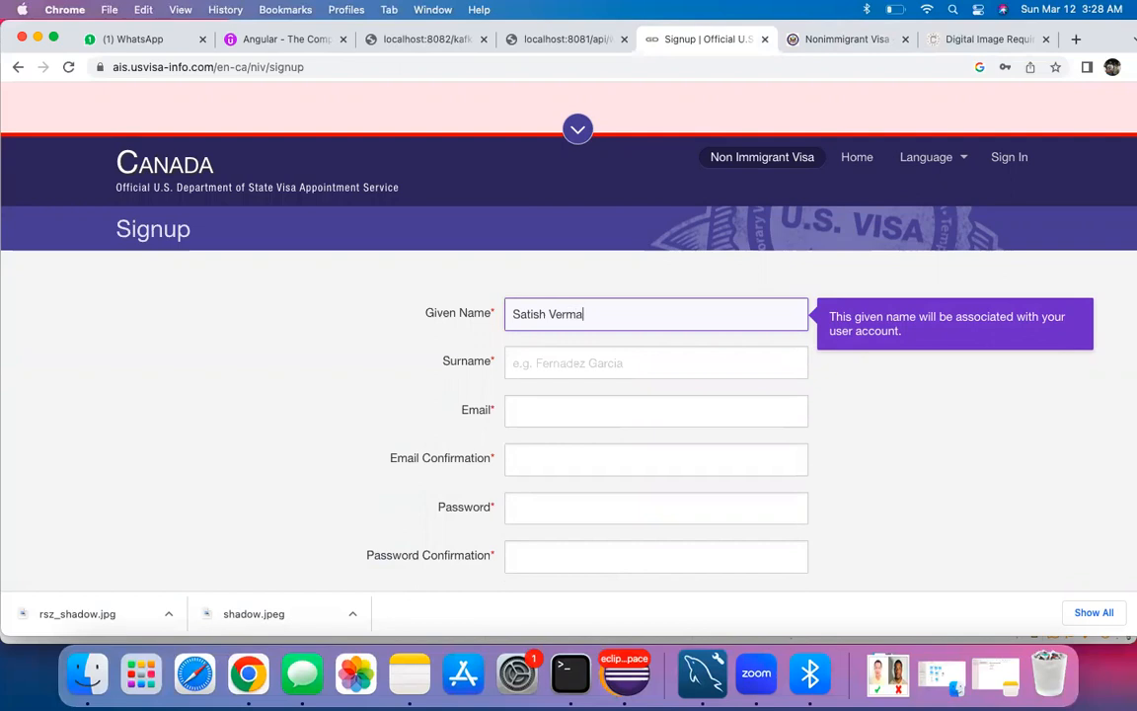
pyautogui.press('Tab')
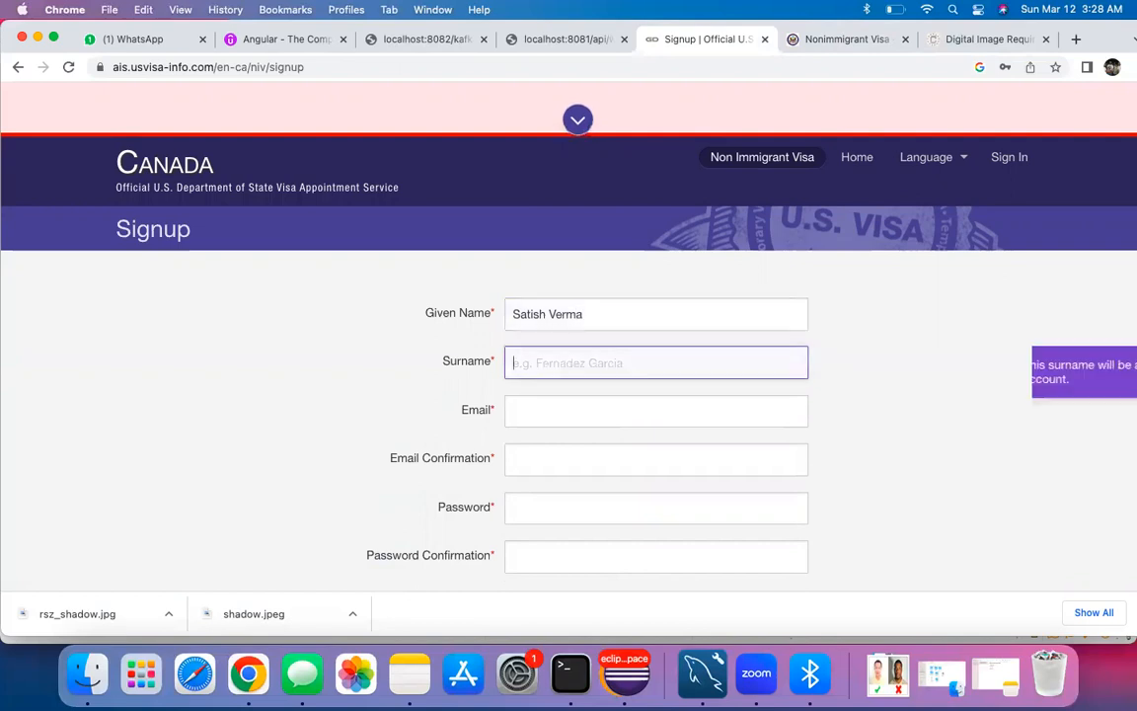
pyautogui.click(612, 322)
pyautogui.press('BackSpace')
pyautogui.press('BackSpace')
pyautogui.press('BackSpace')
pyautogui.press('BackSpace')
pyautogui.press('BackSpace')
pyautogui.press('BackSpace')
pyautogui.press('Tab')
pyautogui.write('Verma')
pyautogui.press('Tab')
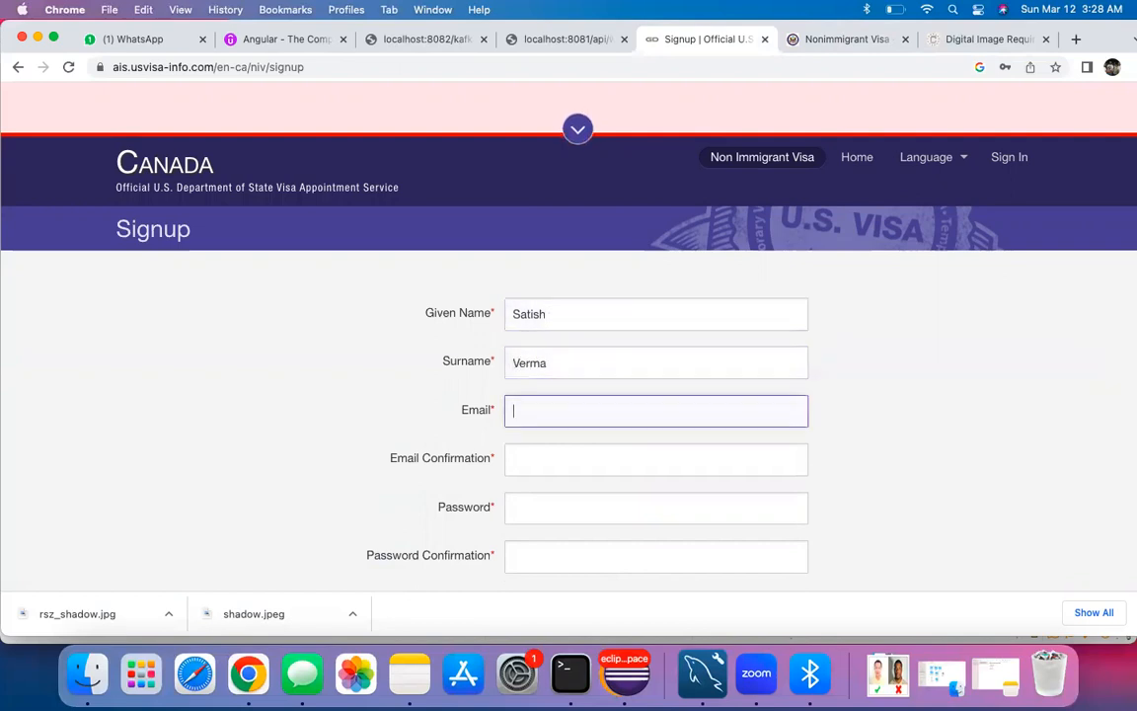
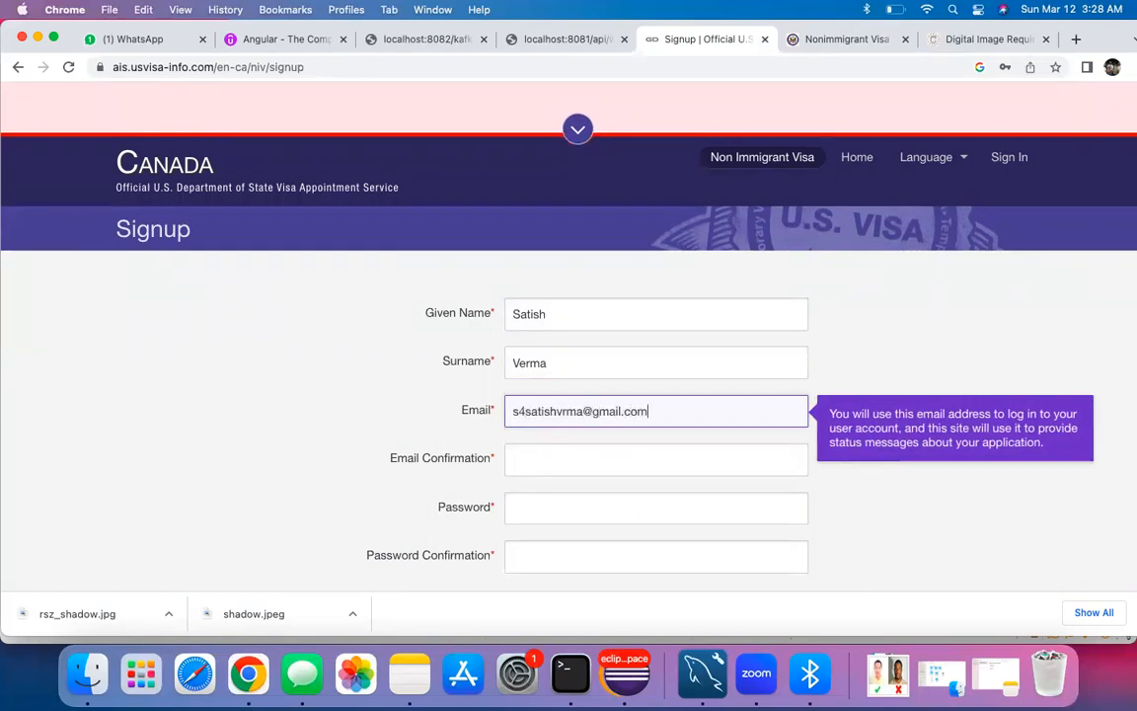
# Step: Enter the applicant's e-mail address and matching e-mail confirmation
pyautogui.press('Left')
pyautogui.press('Left')
pyautogui.press('Left')
pyautogui.press('Left')
pyautogui.press('Left')
pyautogui.press('Left')
pyautogui.press('Left')
pyautogui.press('Left')
pyautogui.press('Left')
pyautogui.press('Left')
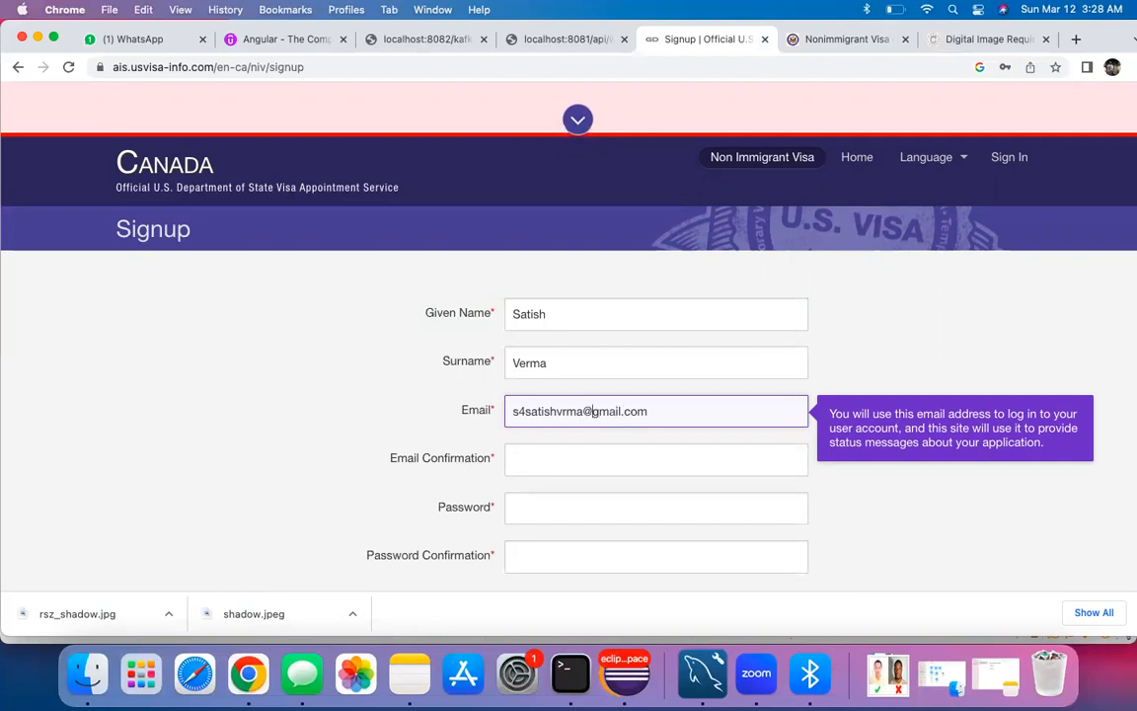
pyautogui.write('e')
pyautogui.press('Tab')
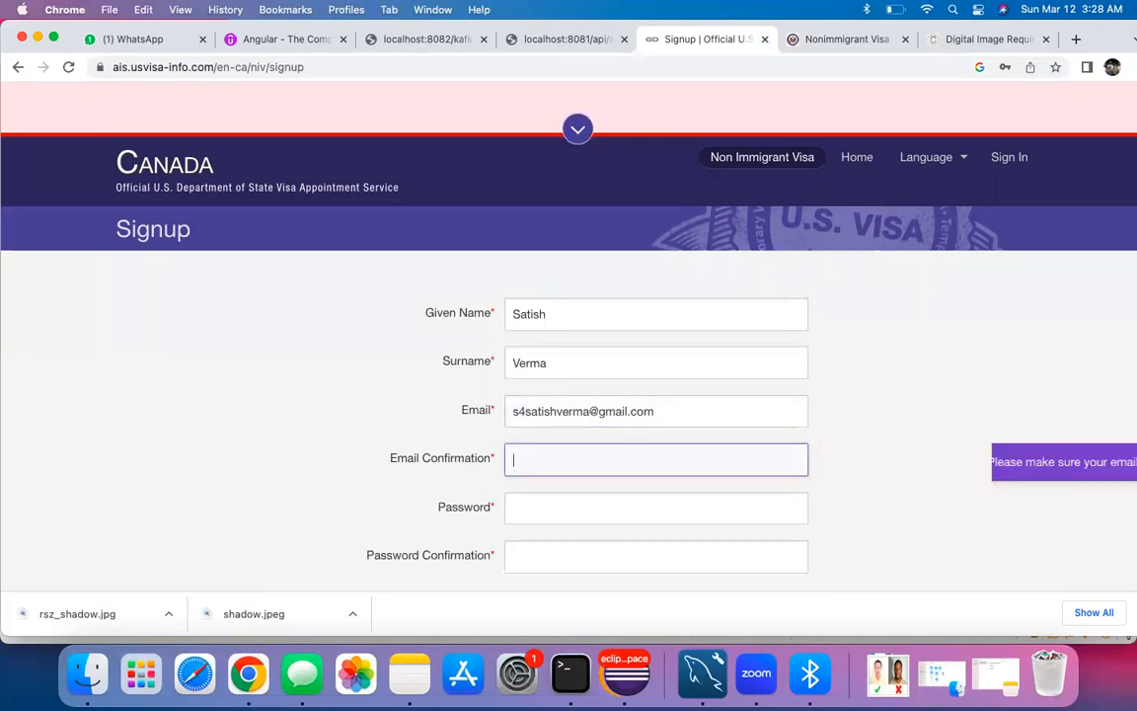
pyautogui.write('s')
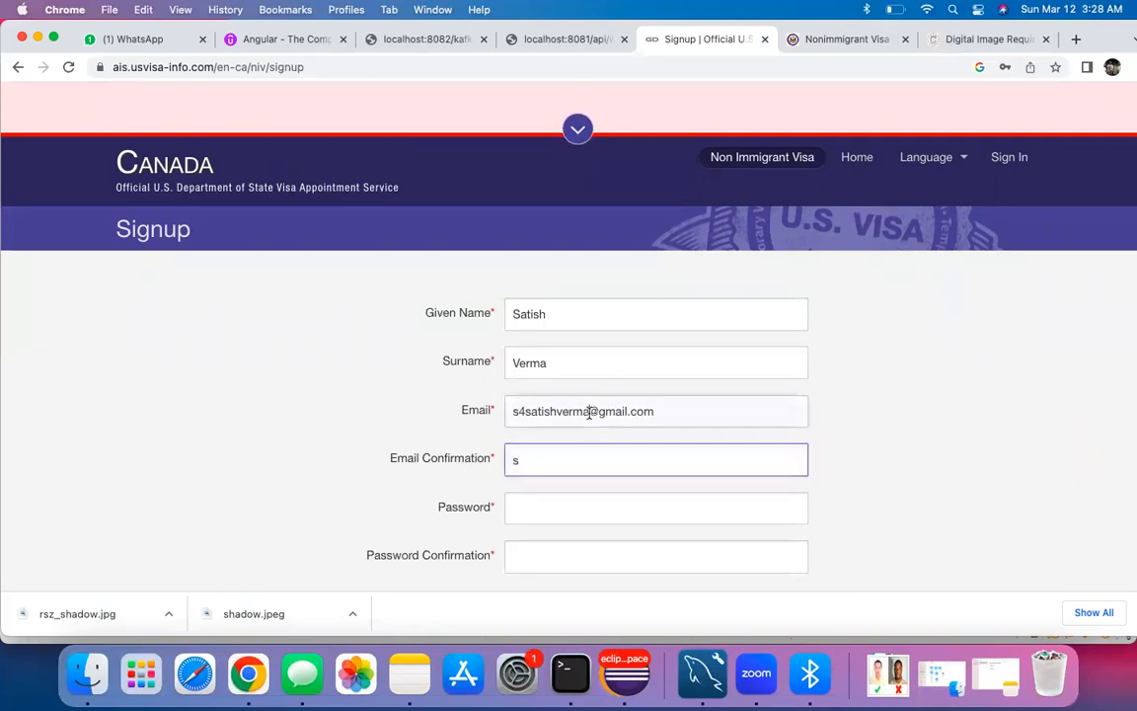
pyautogui.click(594, 410)
pyautogui.write('can')
pyautogui.click(518, 410)
pyautogui.press('BackSpace')
pyautogui.press('BackSpace')
pyautogui.press('BackSpace')
pyautogui.press('Tab')
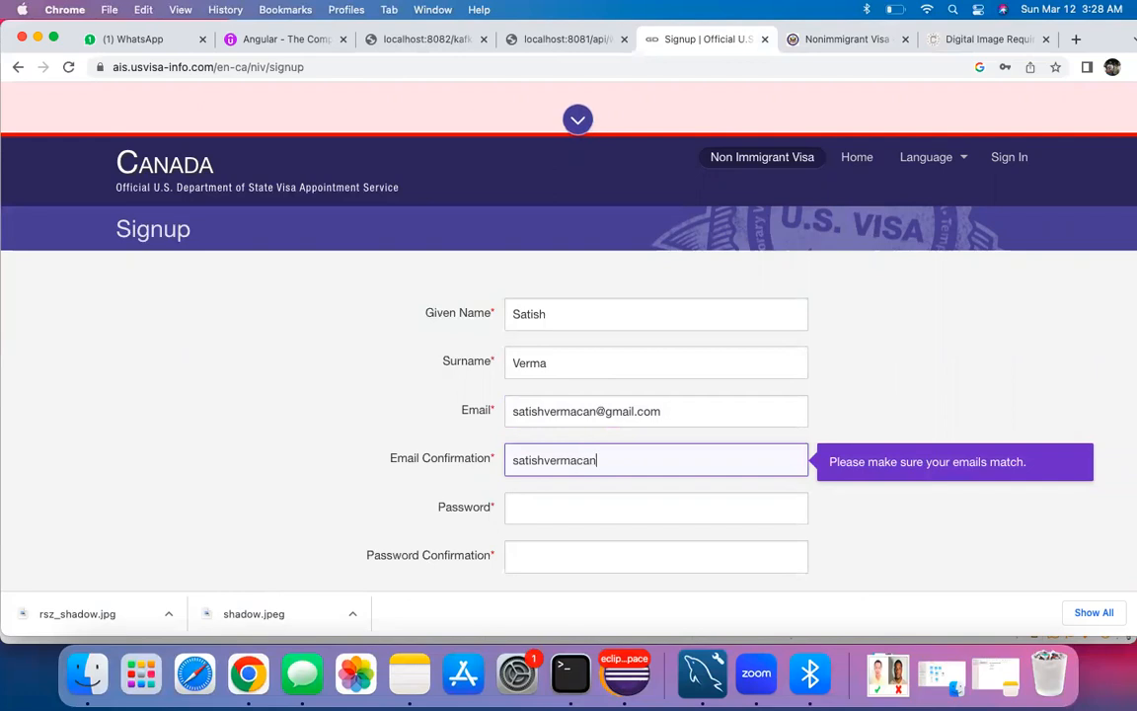
# Step: Enter the account password and its confirmation
pyautogui.press('Tab')
pyautogui.write('•••••••')
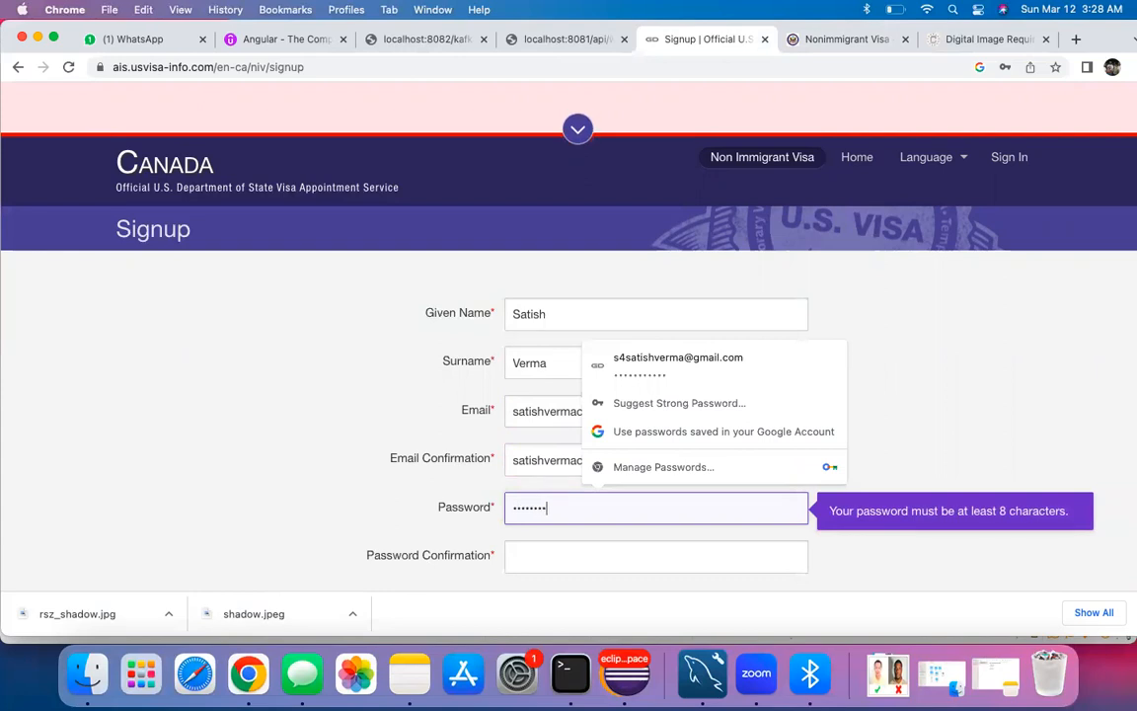
pyautogui.scroll(-1, 453, 561)
pyautogui.click(543, 495)
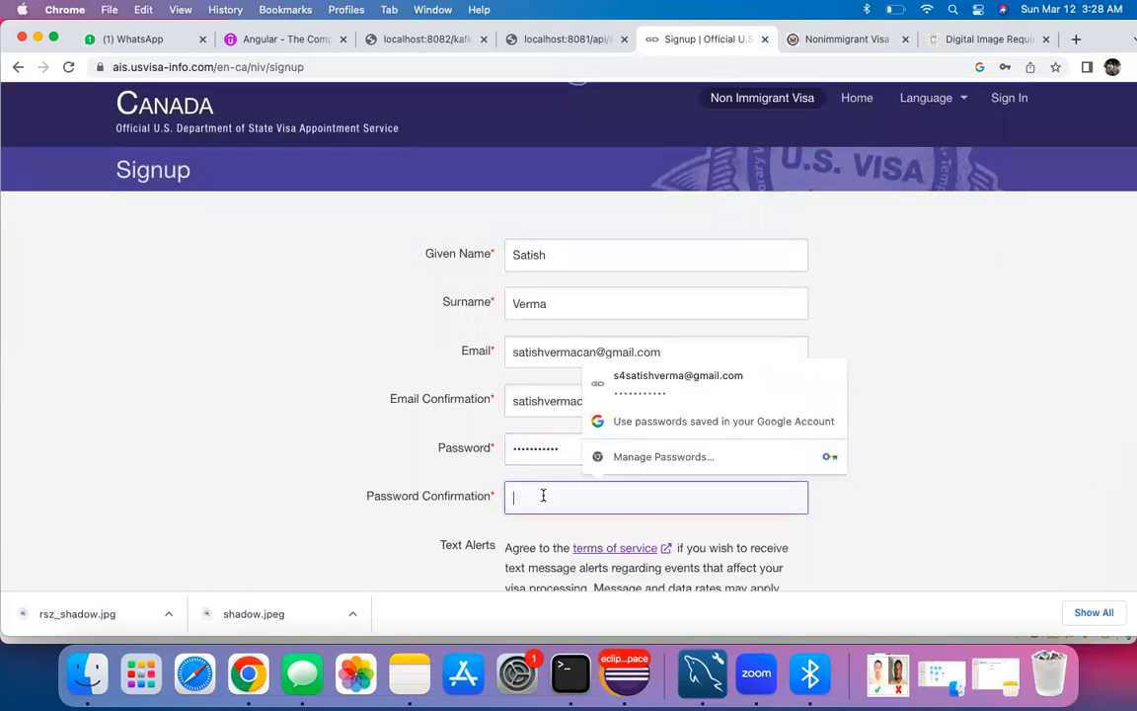
pyautogui.write('••••')
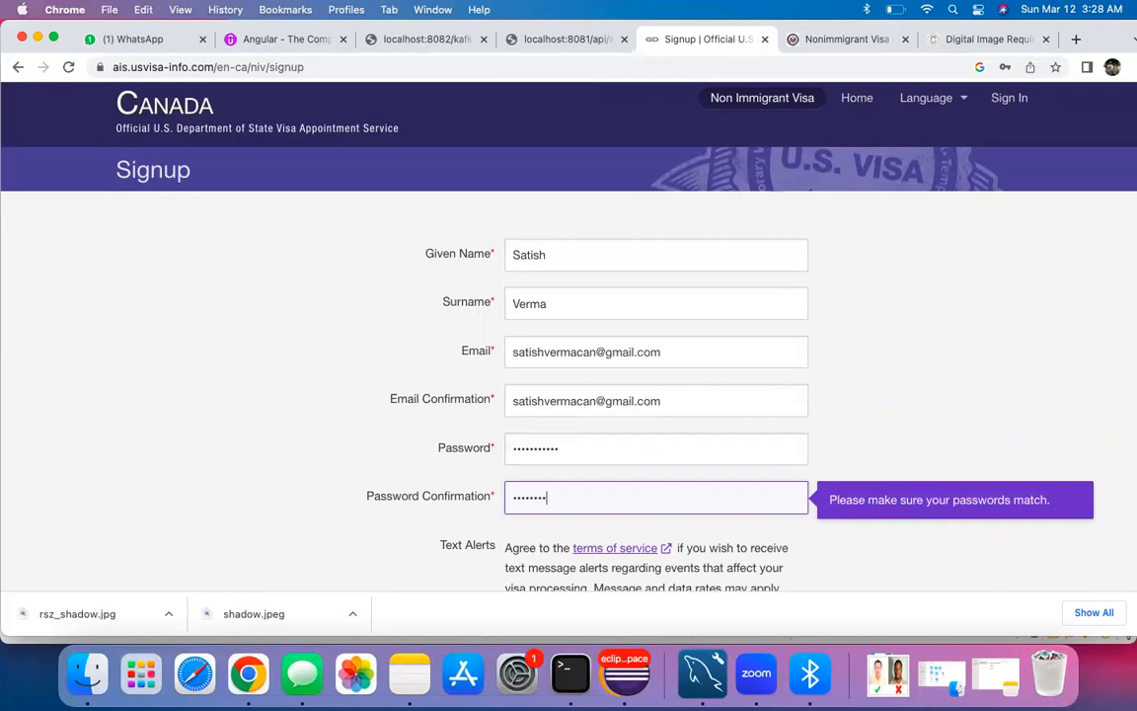
pyautogui.scroll(-4, 410, 545)
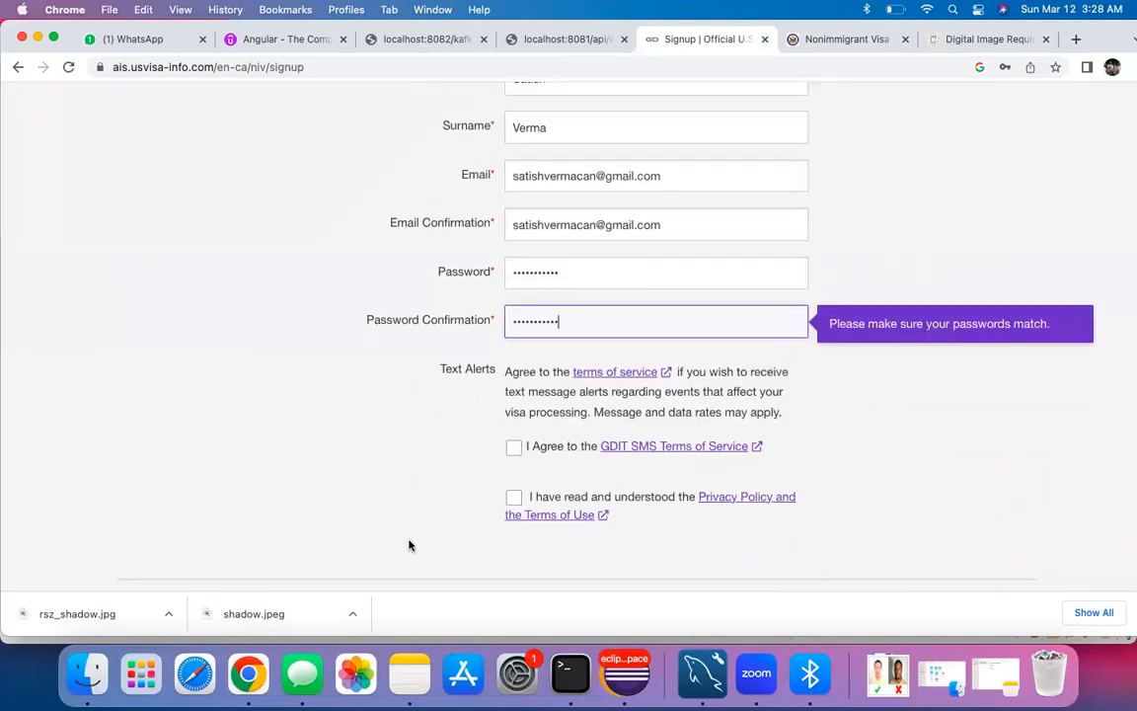
# Step: Opt into GDIT SMS alerts with country code Canada +1 and the applicant's mobile number
pyautogui.click(512, 460)
pyautogui.scroll(-4, 518, 457)
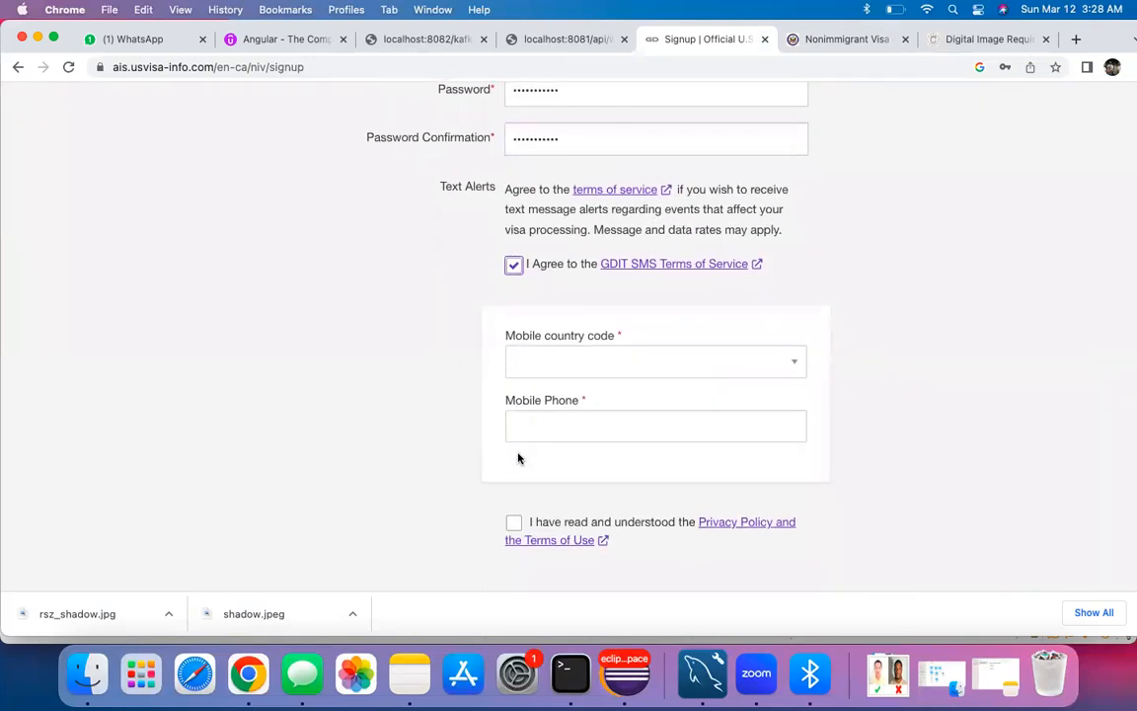
pyautogui.scroll(2, 518, 458)
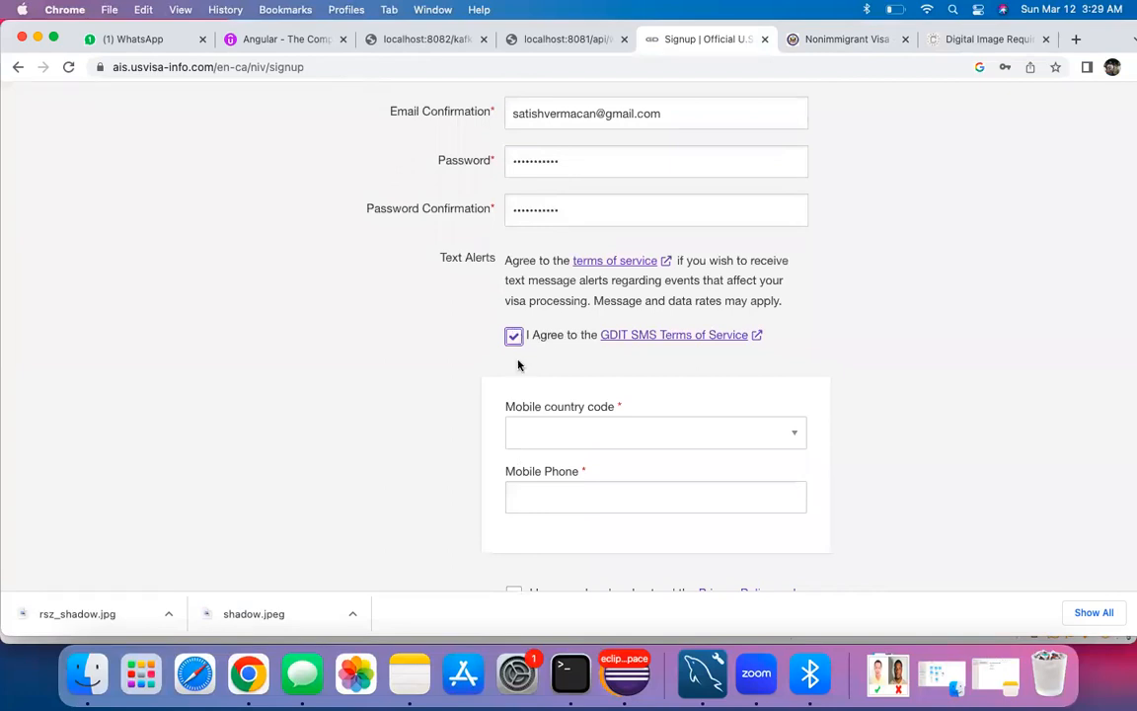
pyautogui.click(546, 434)
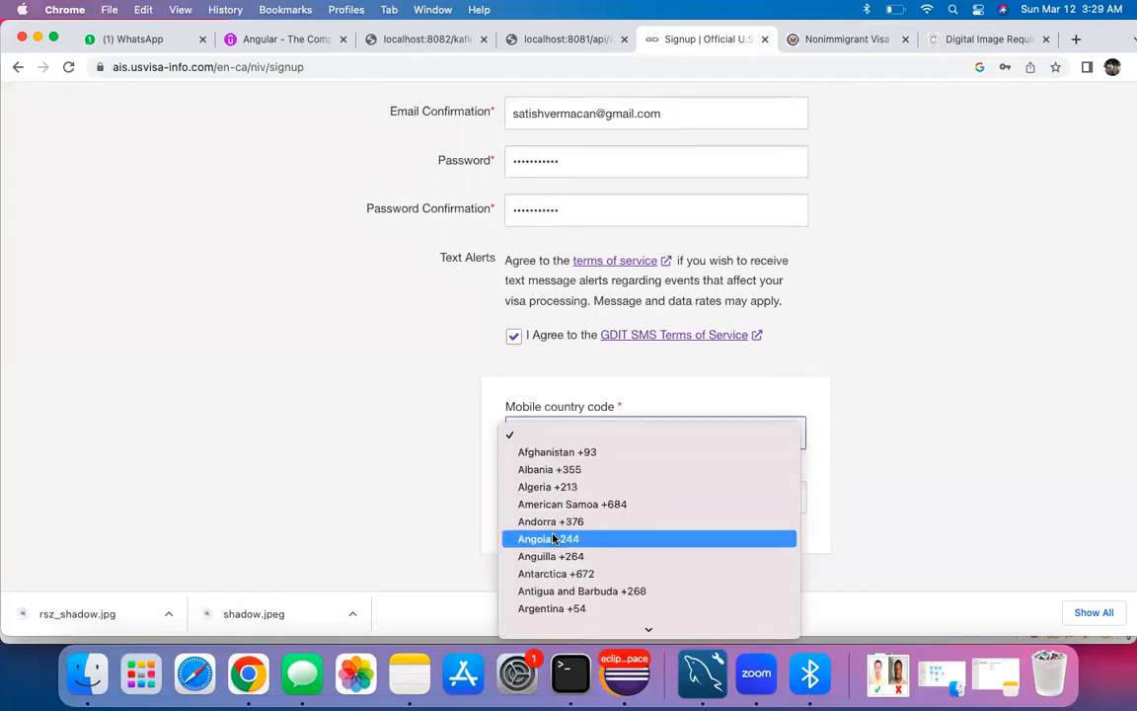
pyautogui.write('ce')
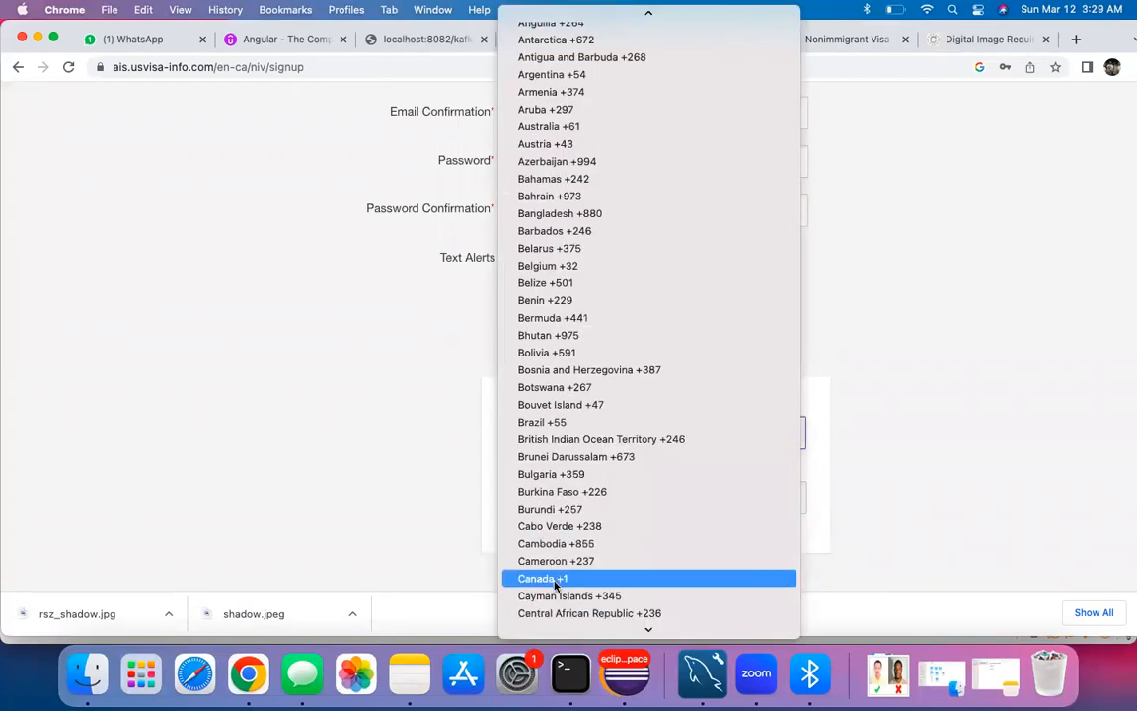
pyautogui.click(553, 578)
pyautogui.scroll(-2, 449, 541)
pyautogui.click(550, 421)
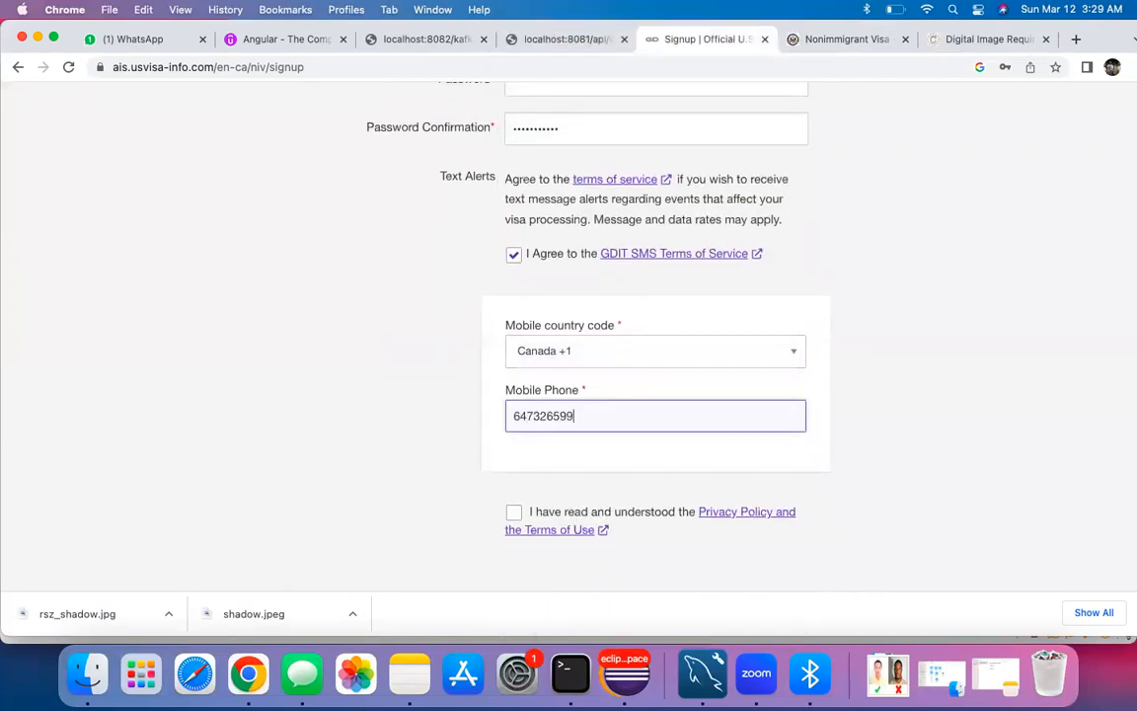
# Step: Accept the privacy policy, create the account, and decline saving the password
pyautogui.click(513, 511)
pyautogui.scroll(-8, 424, 500)
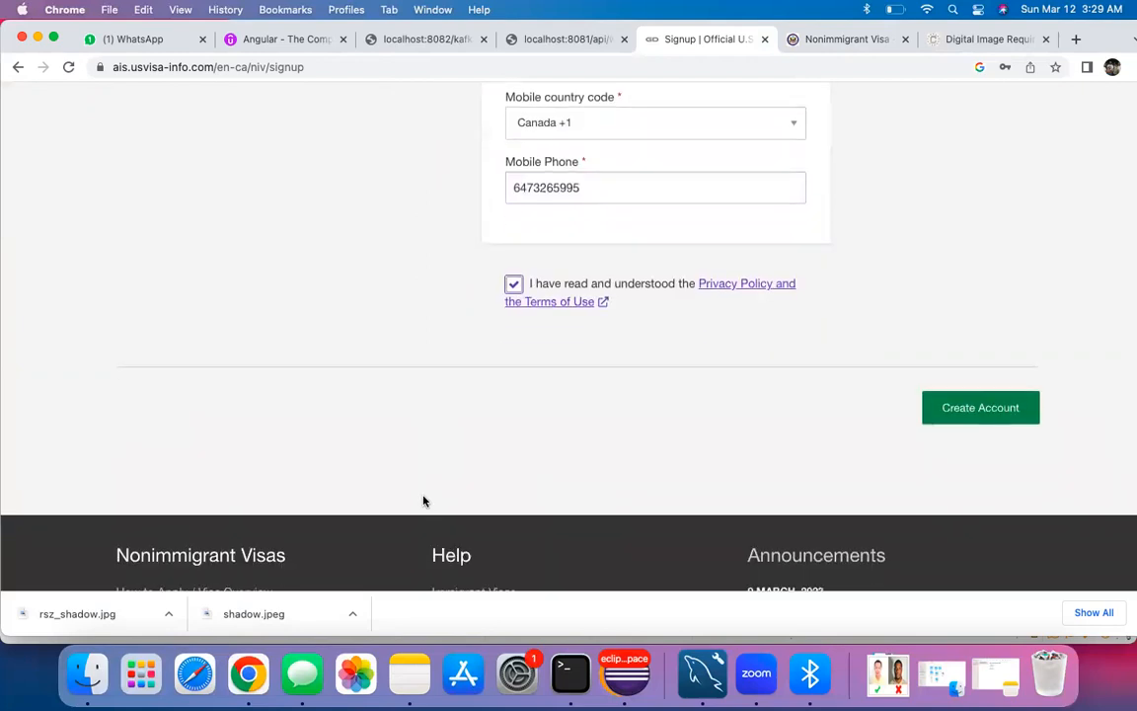
pyautogui.click(985, 221)
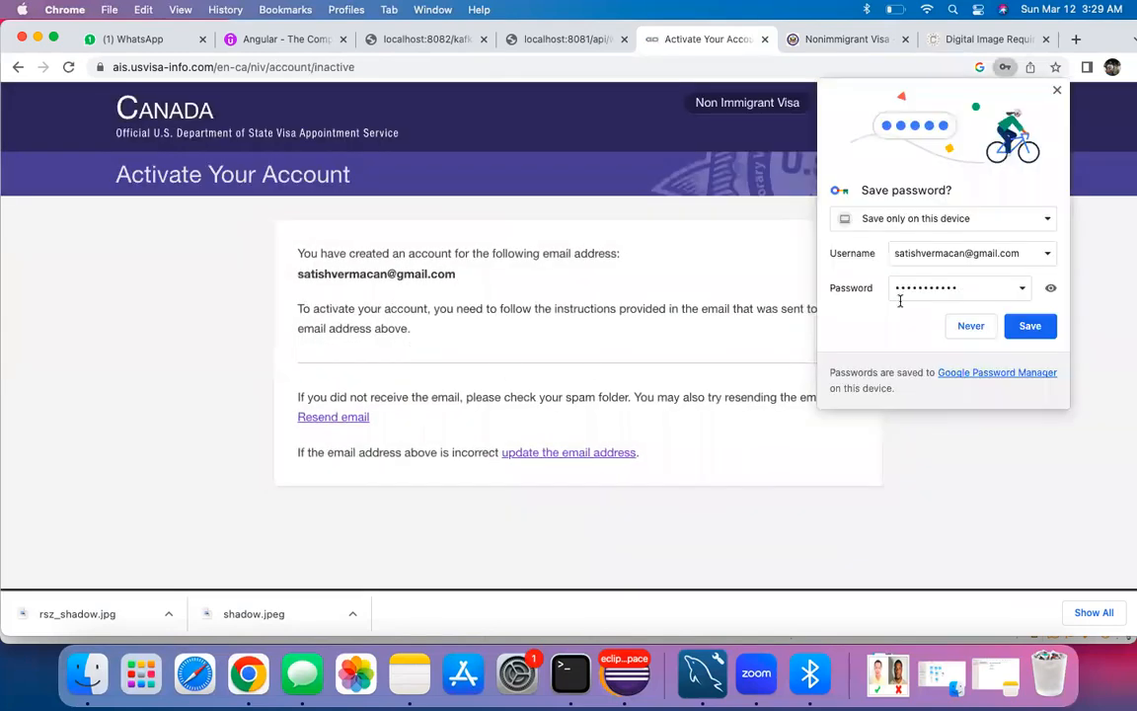
pyautogui.click(970, 326)
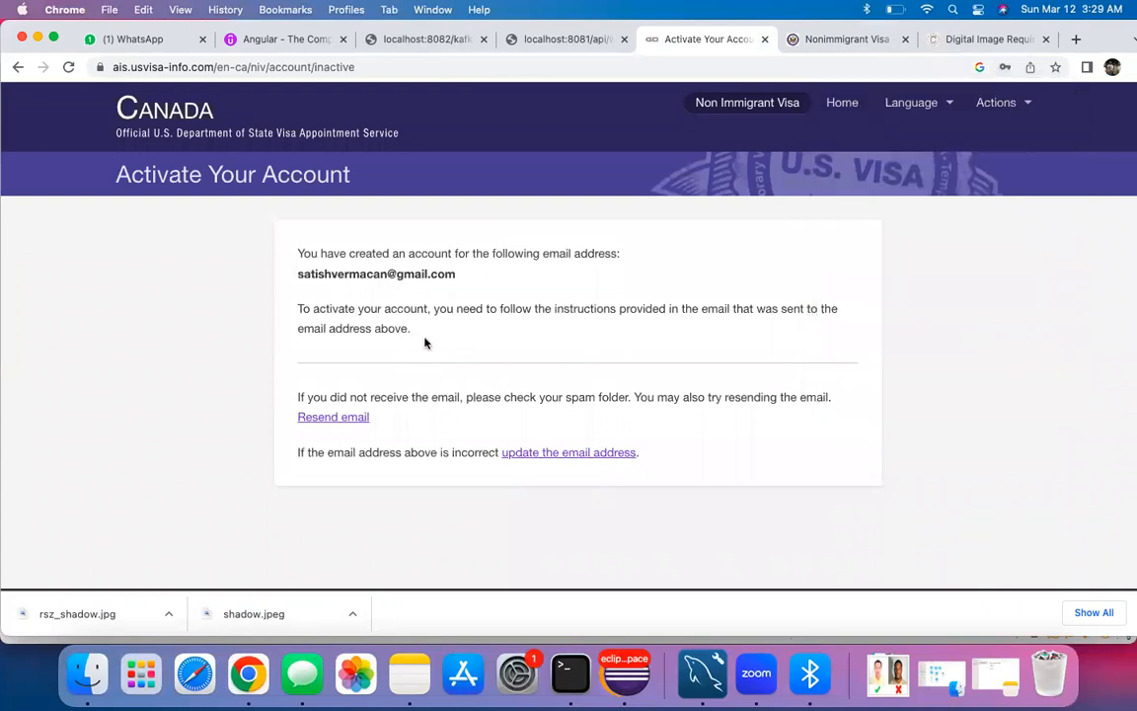
pyautogui.scroll(-1, 419, 395)
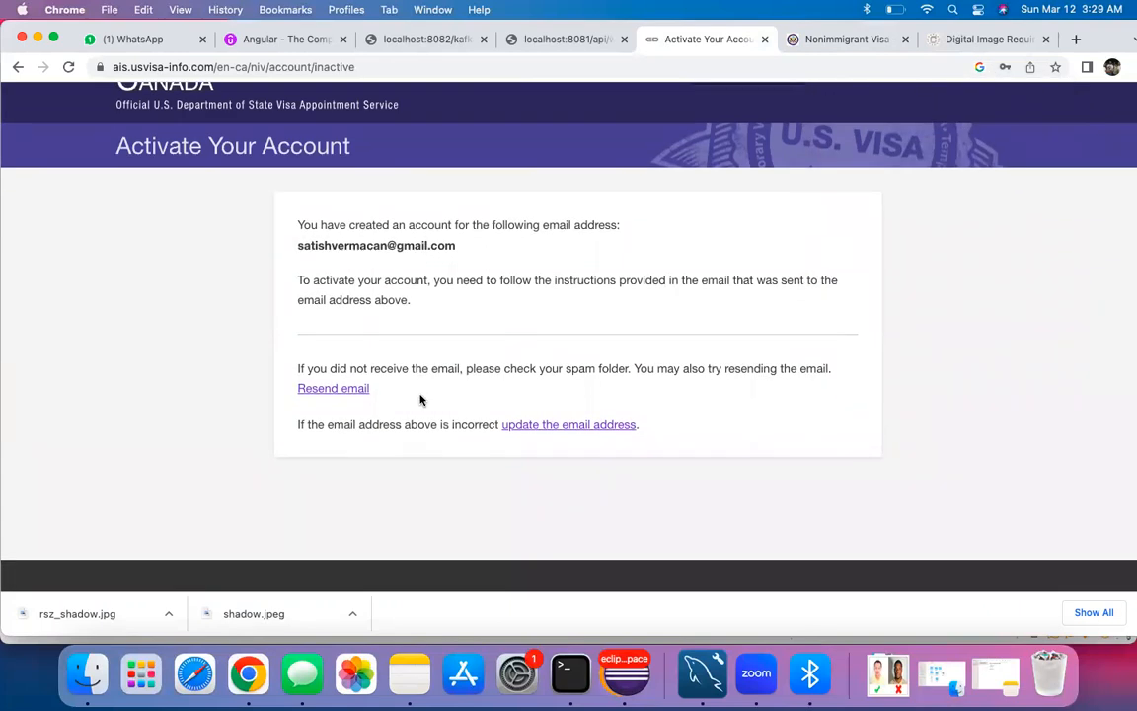
pyautogui.scroll(-3, 419, 397)
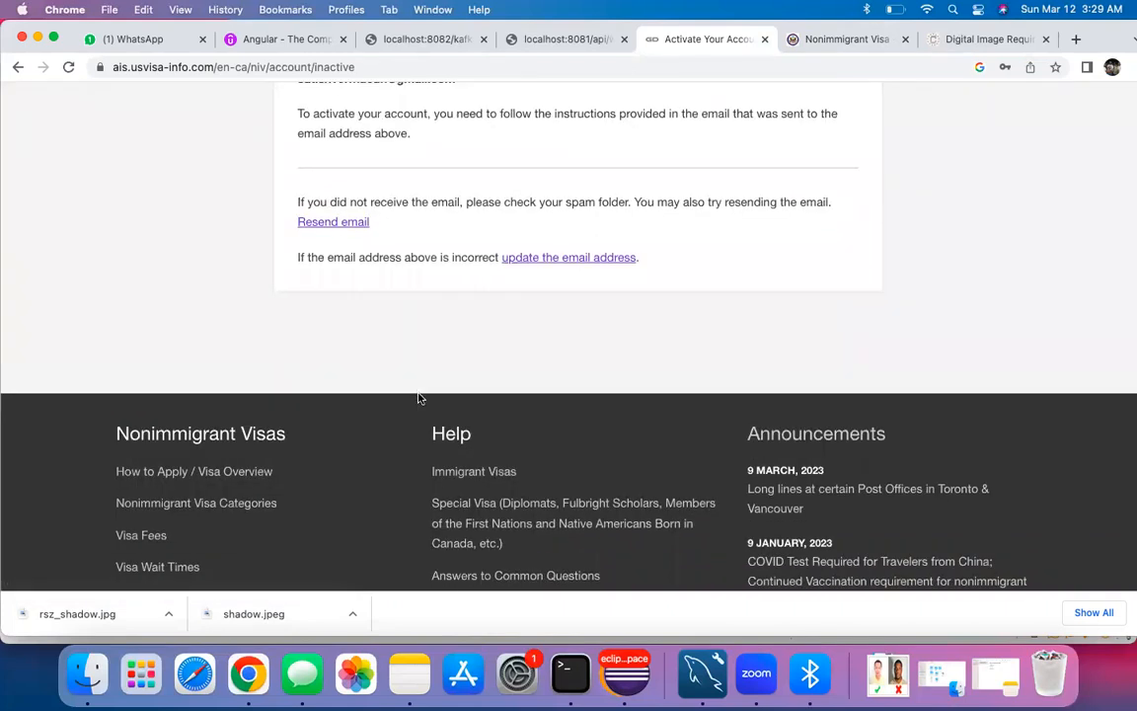
pyautogui.scroll(4, 419, 399)
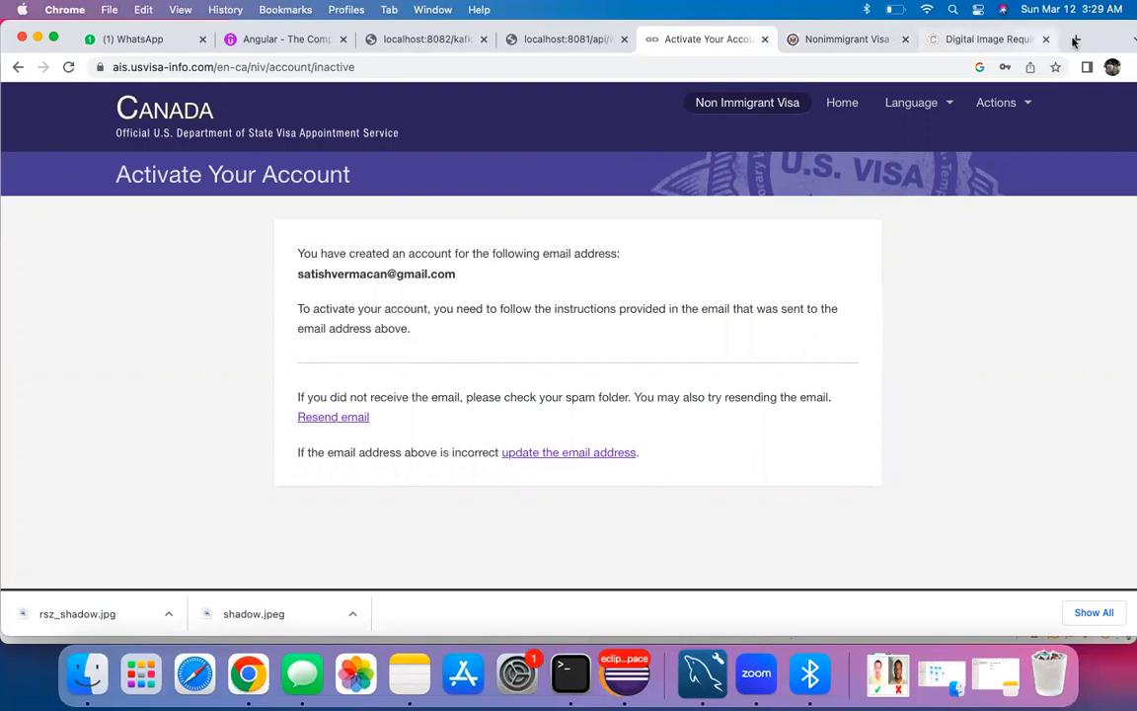
# Step: Load gmail.com in a new browser tab
pyautogui.press('super+t')
pyautogui.write('gmail.com')
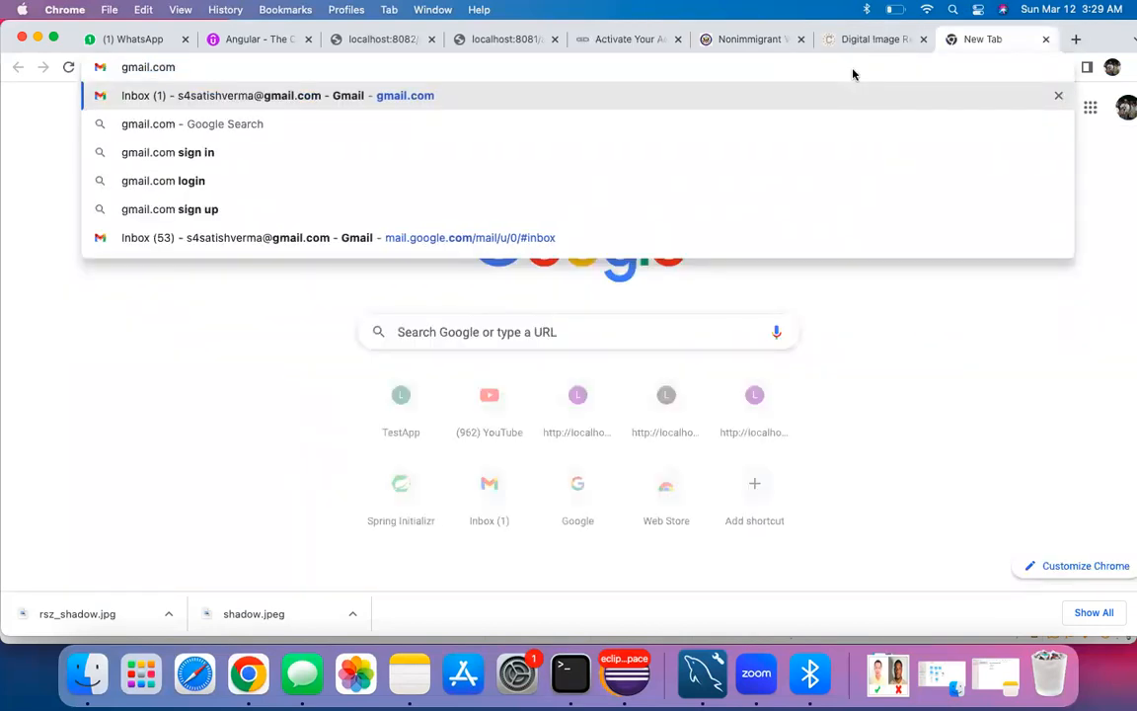
pyautogui.press('Return')
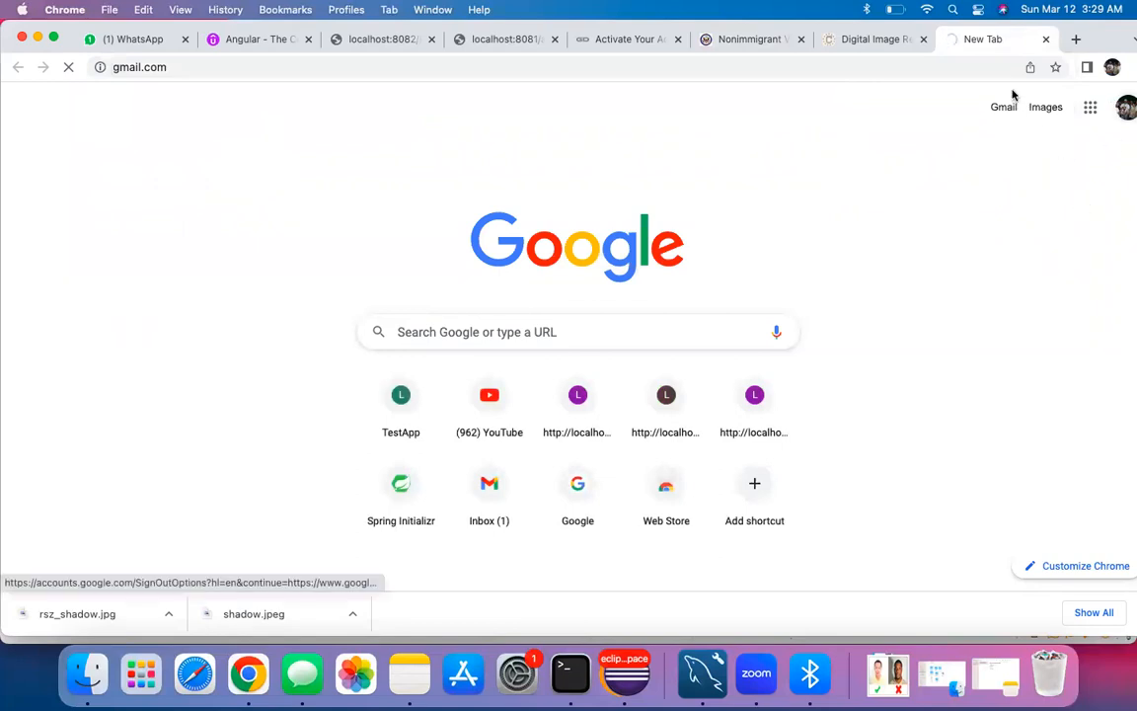
pyautogui.press('super+w')
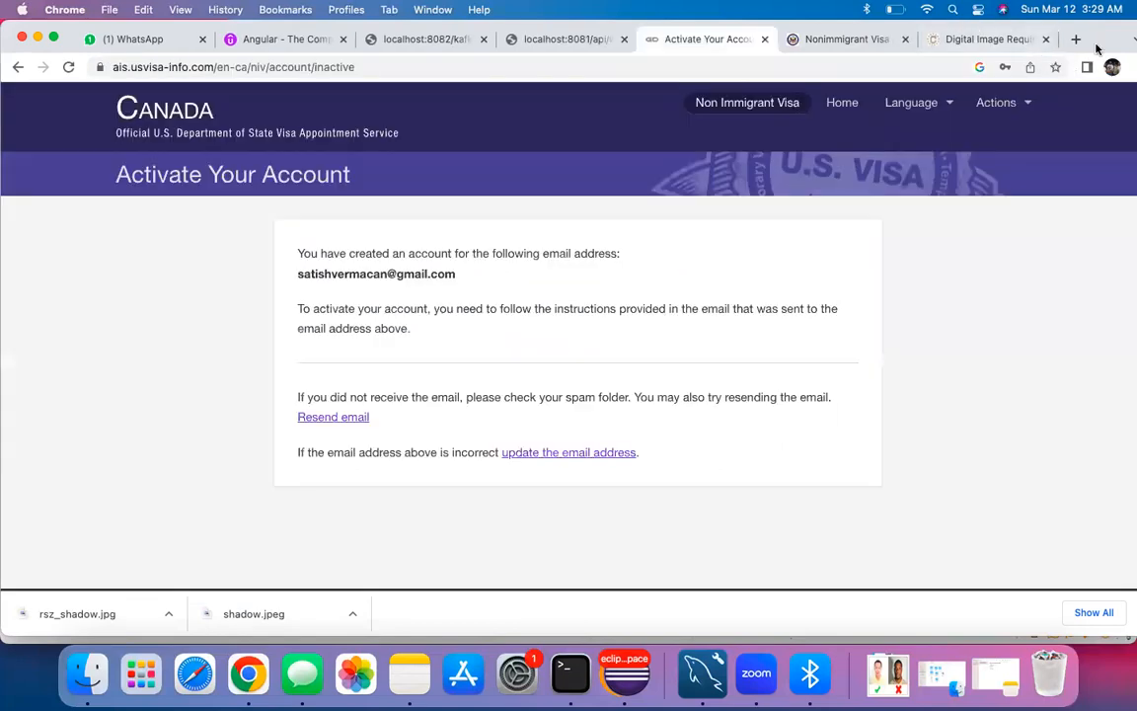
pyautogui.click(1075, 38)
pyautogui.click(1112, 66)
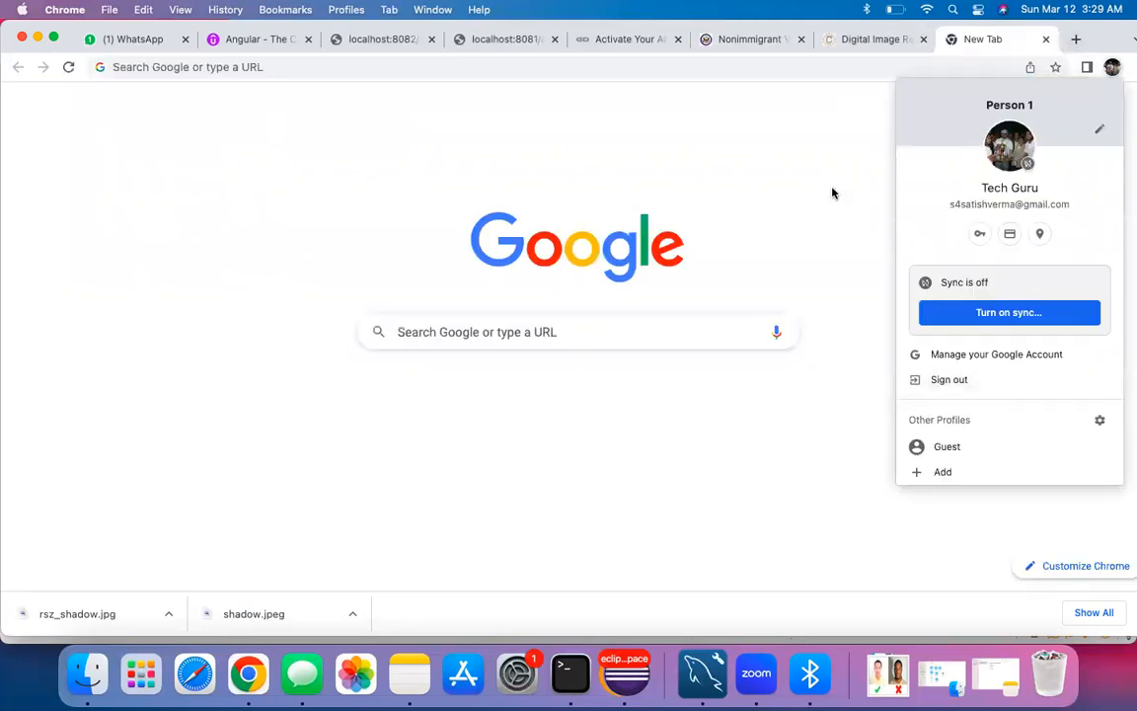
pyautogui.click(792, 146)
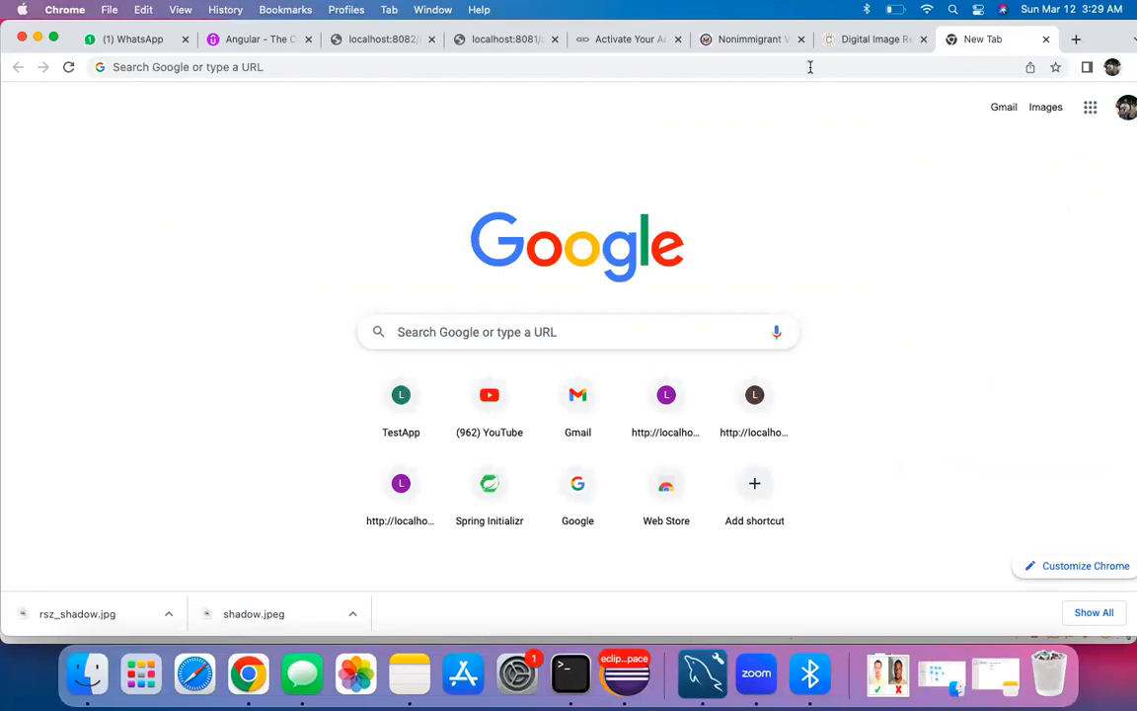
pyautogui.click(810, 68)
pyautogui.write('gmail.com')
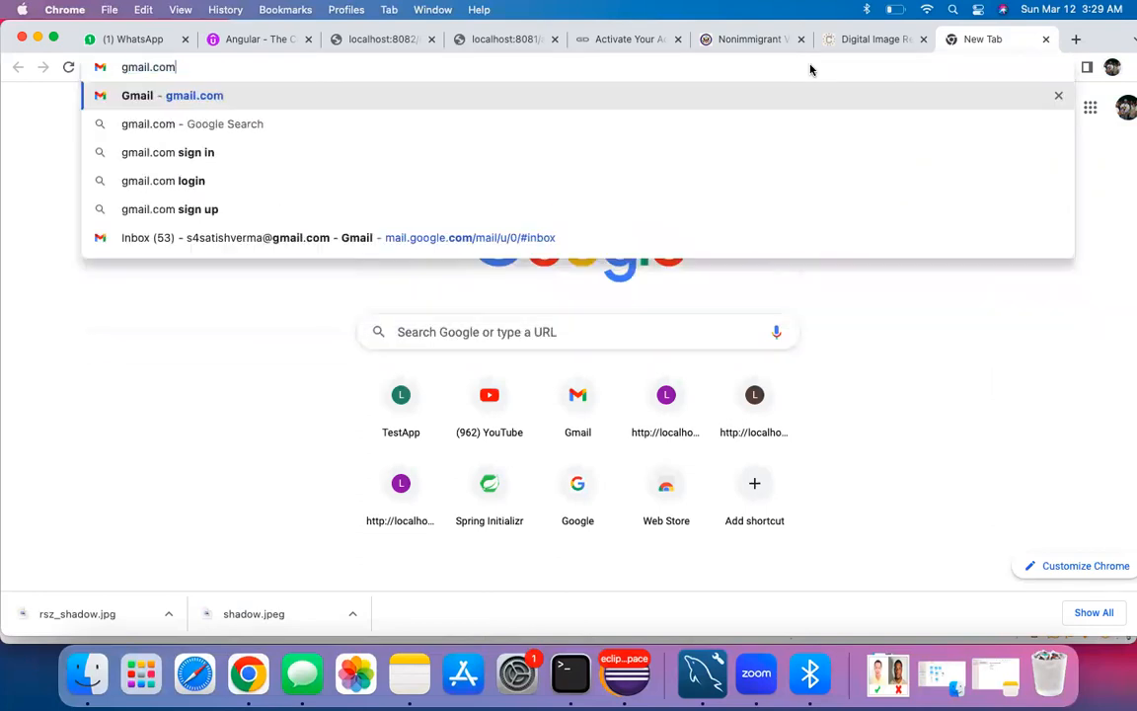
pyautogui.press('Return')
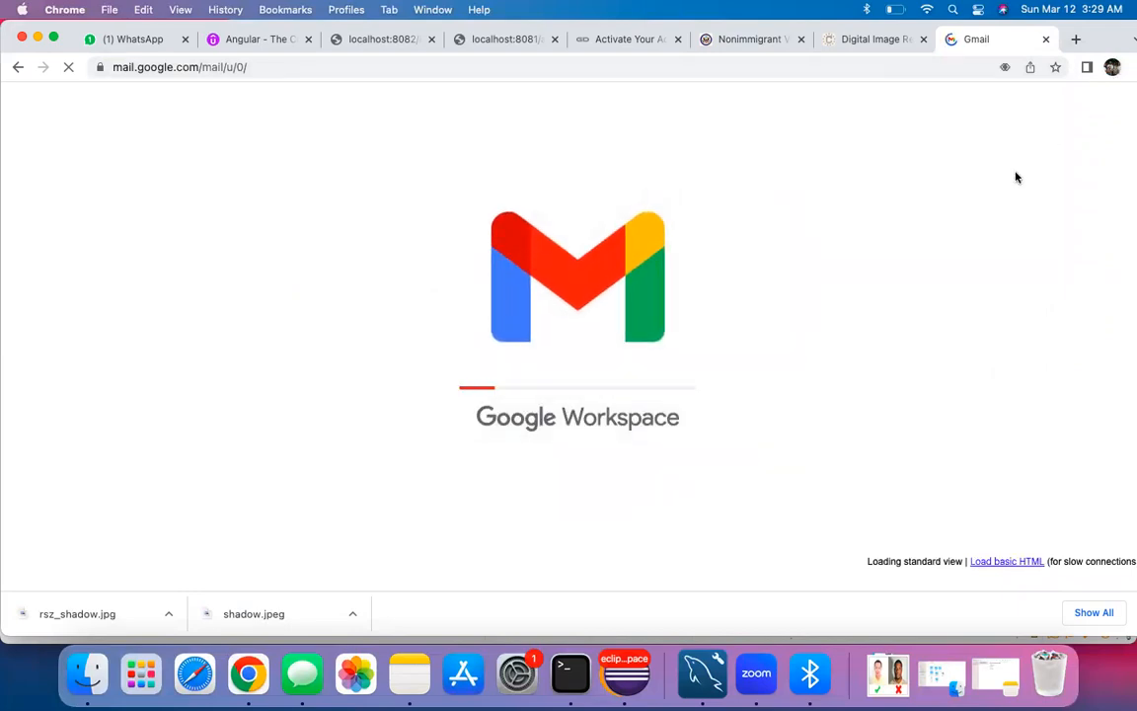
# Step: In the Gmail inbox tab, open the account menu and choose to add another account
pyautogui.click(875, 38)
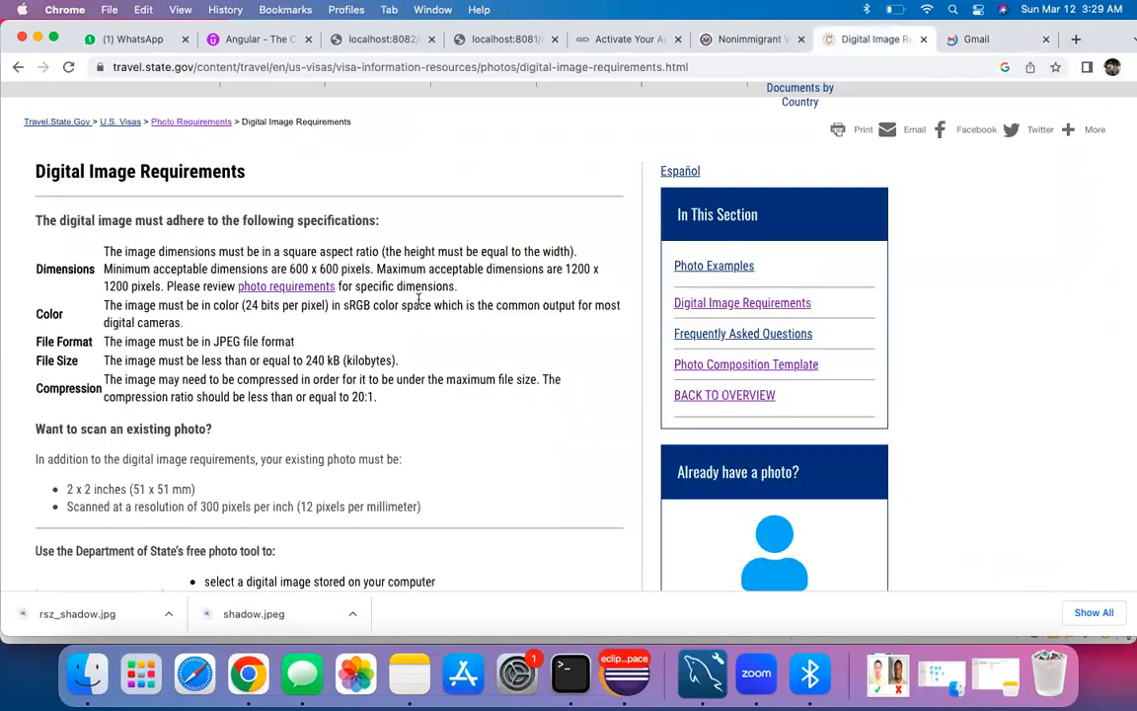
pyautogui.click(754, 39)
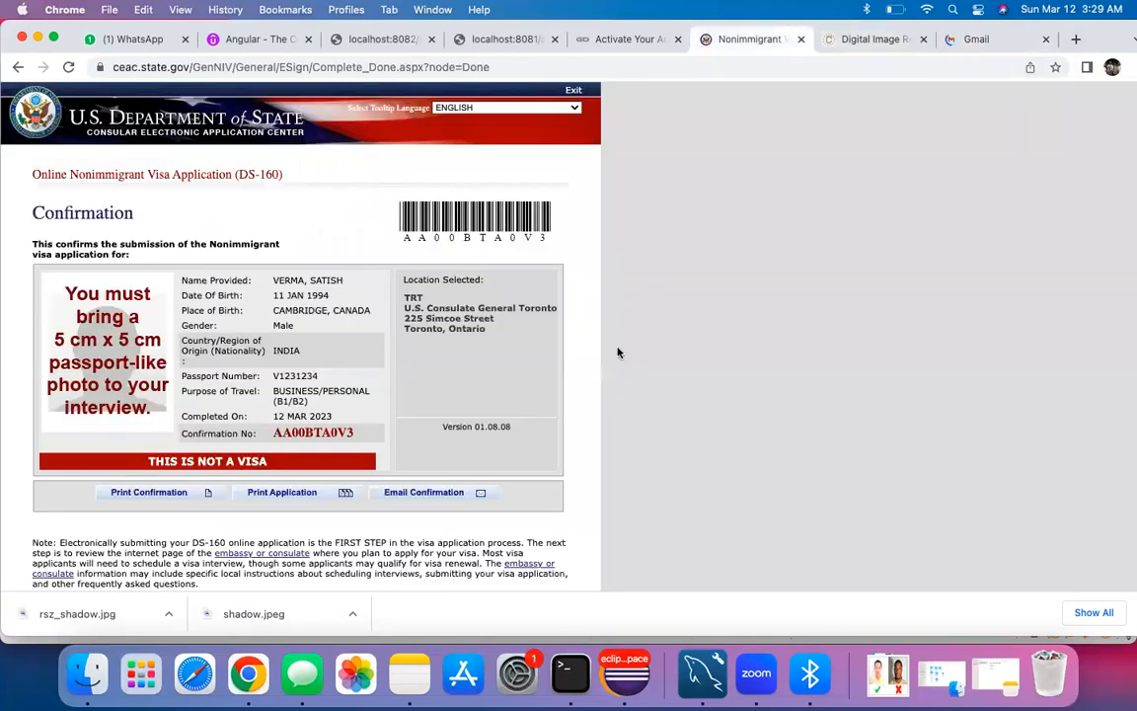
pyautogui.click(628, 40)
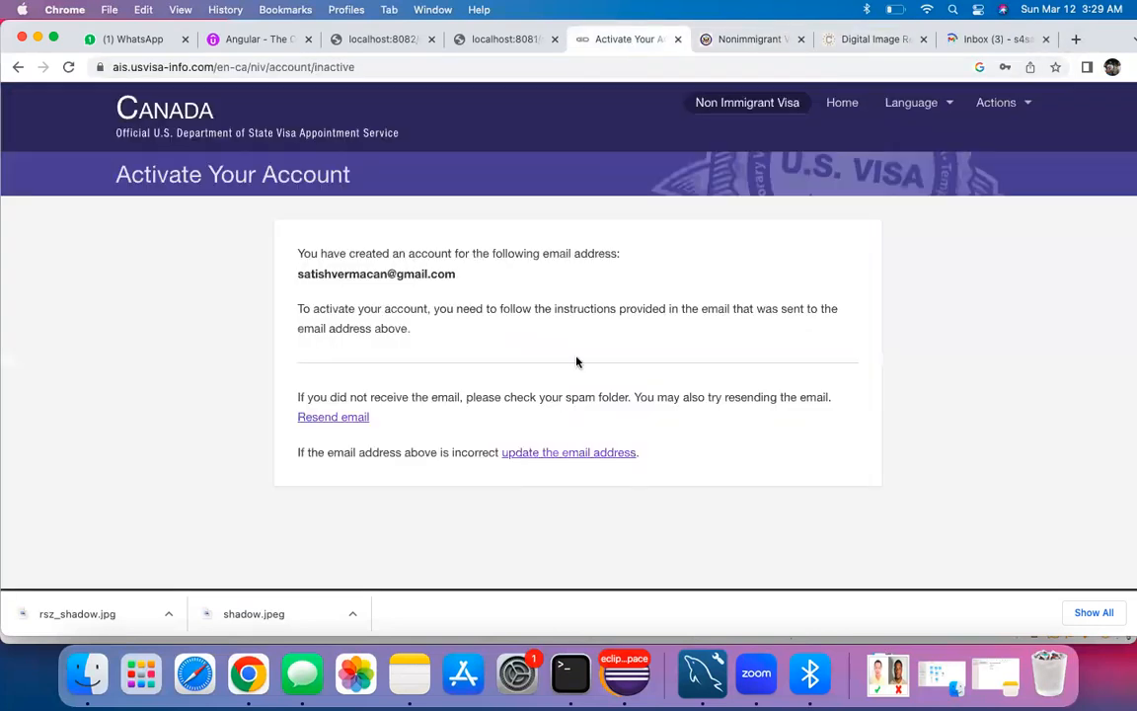
pyautogui.click(994, 40)
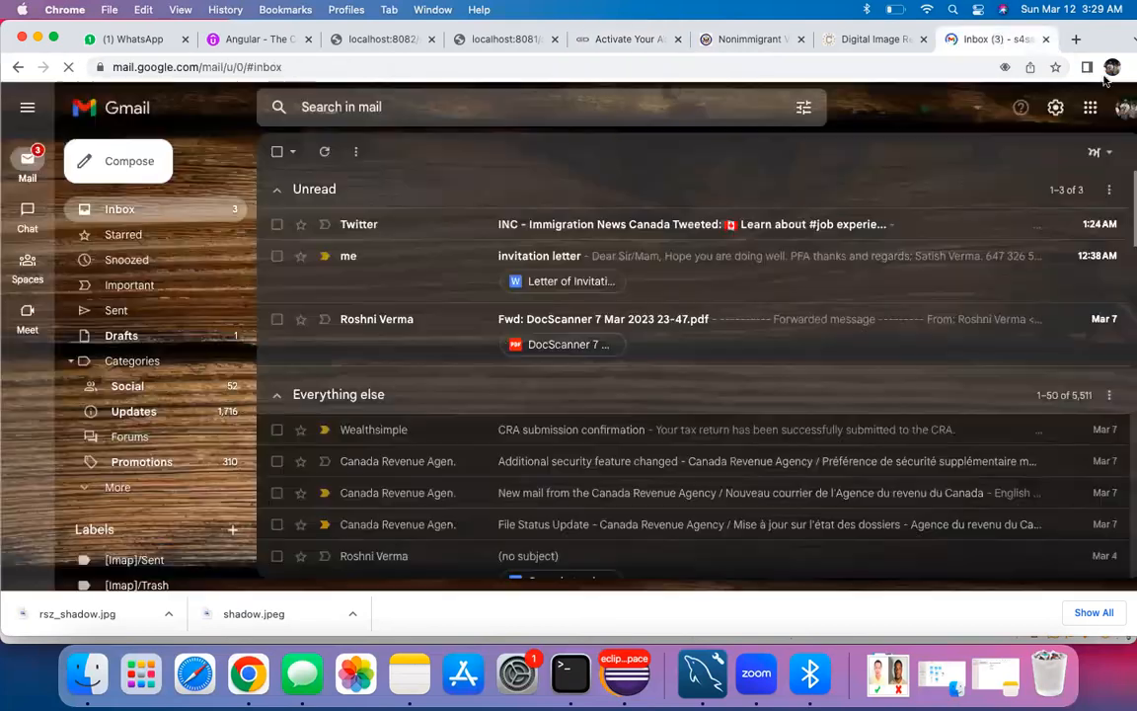
pyautogui.click(1122, 108)
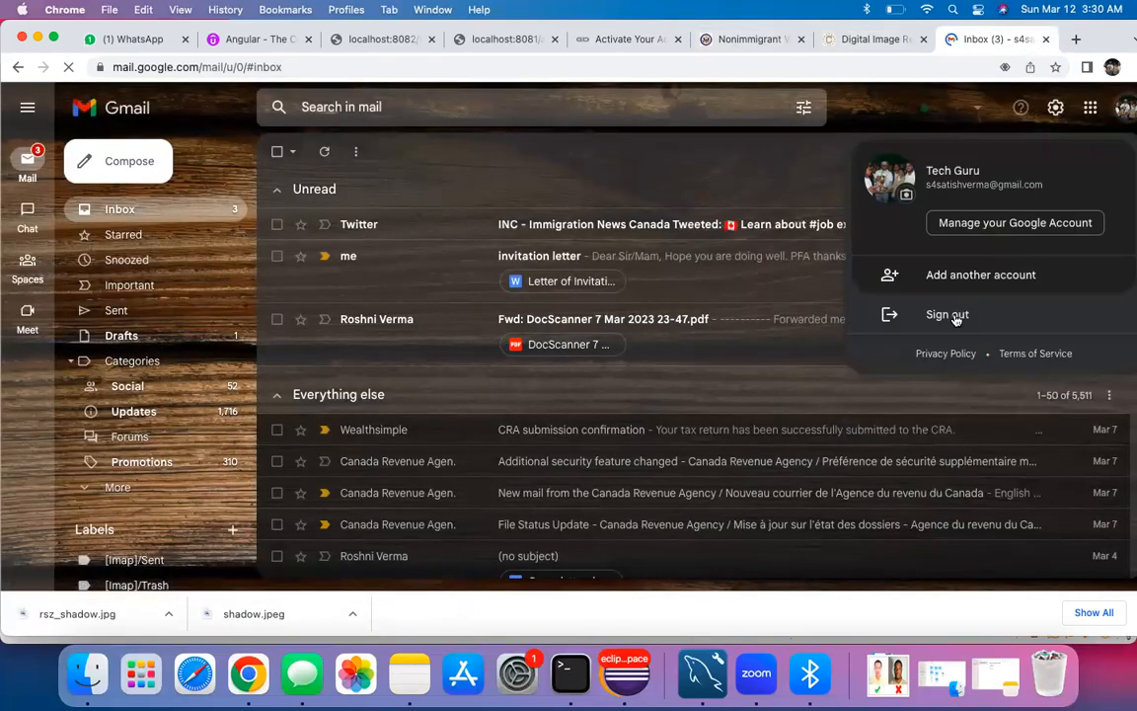
pyautogui.click(954, 276)
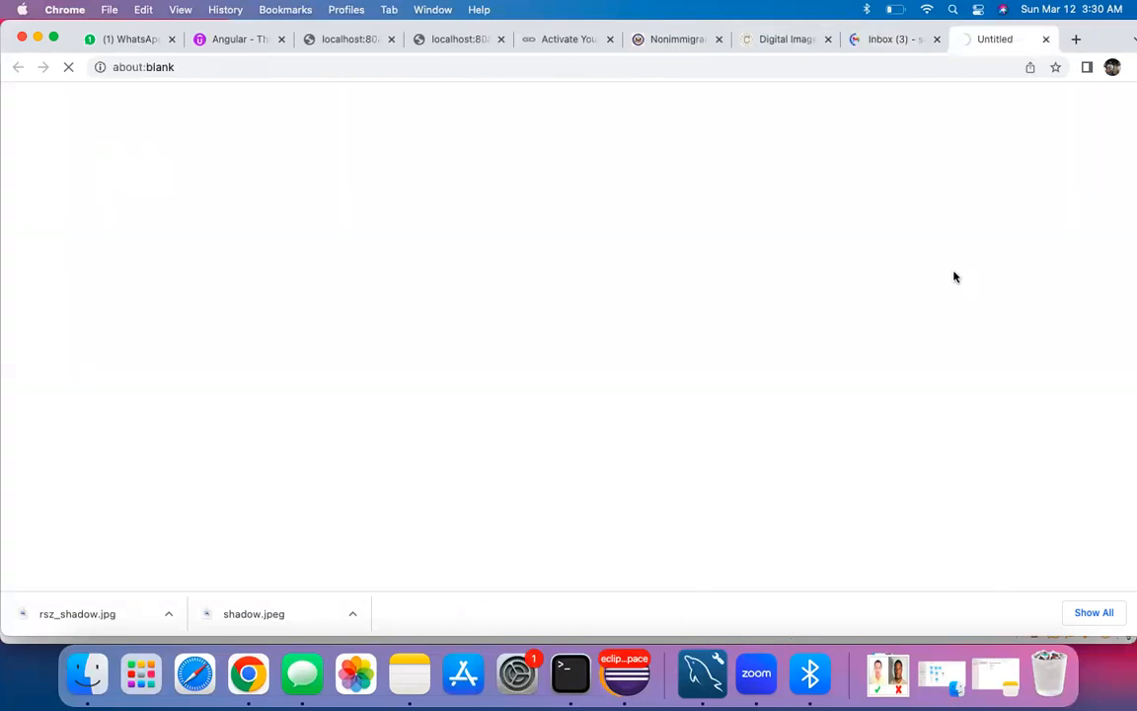
# Step: Sign in to Google with the applicant's e-mail address and password
pyautogui.click(558, 304)
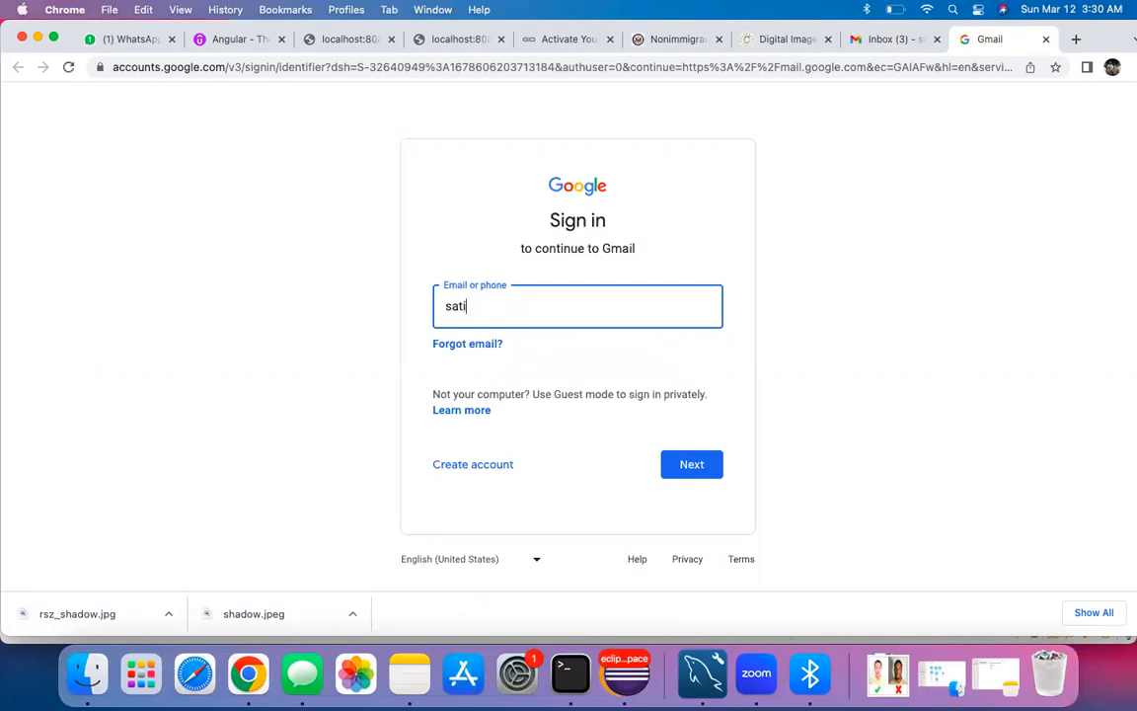
pyautogui.press('Return')
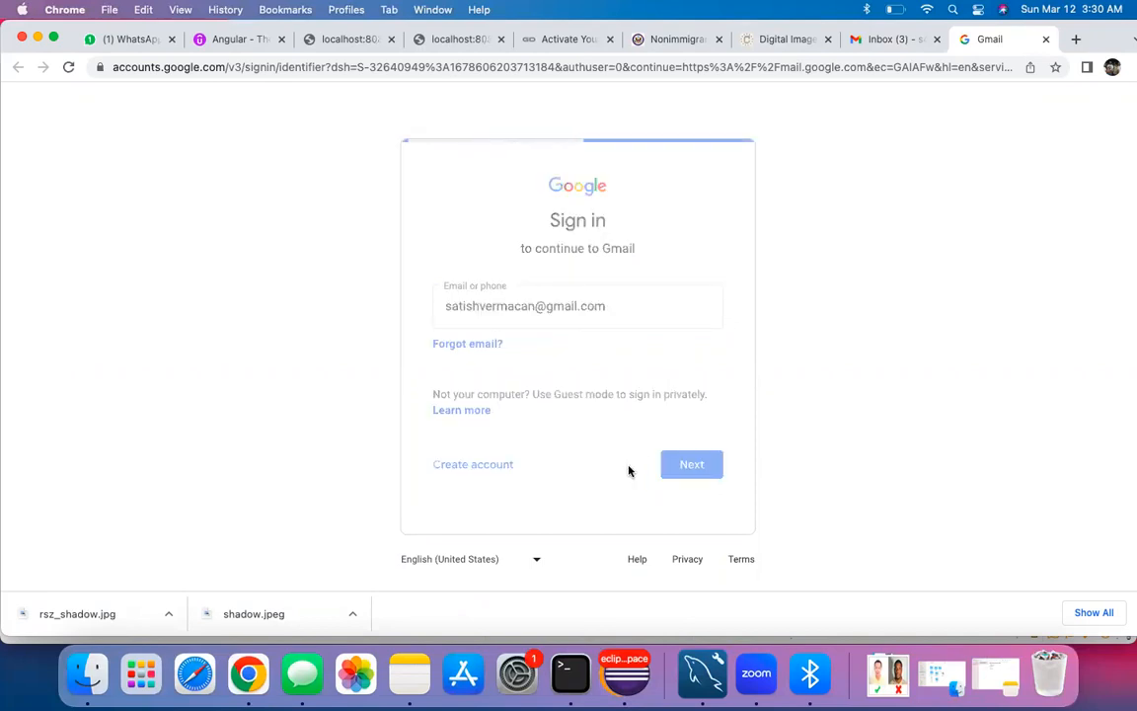
pyautogui.write('•')
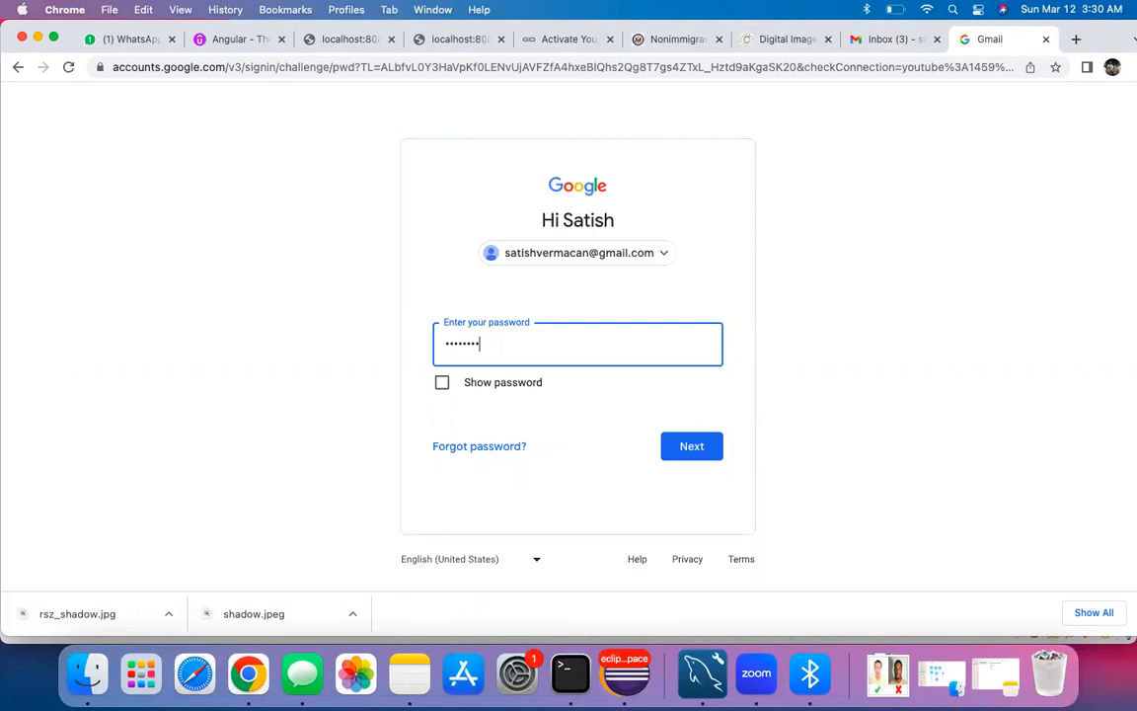
pyautogui.click(698, 456)
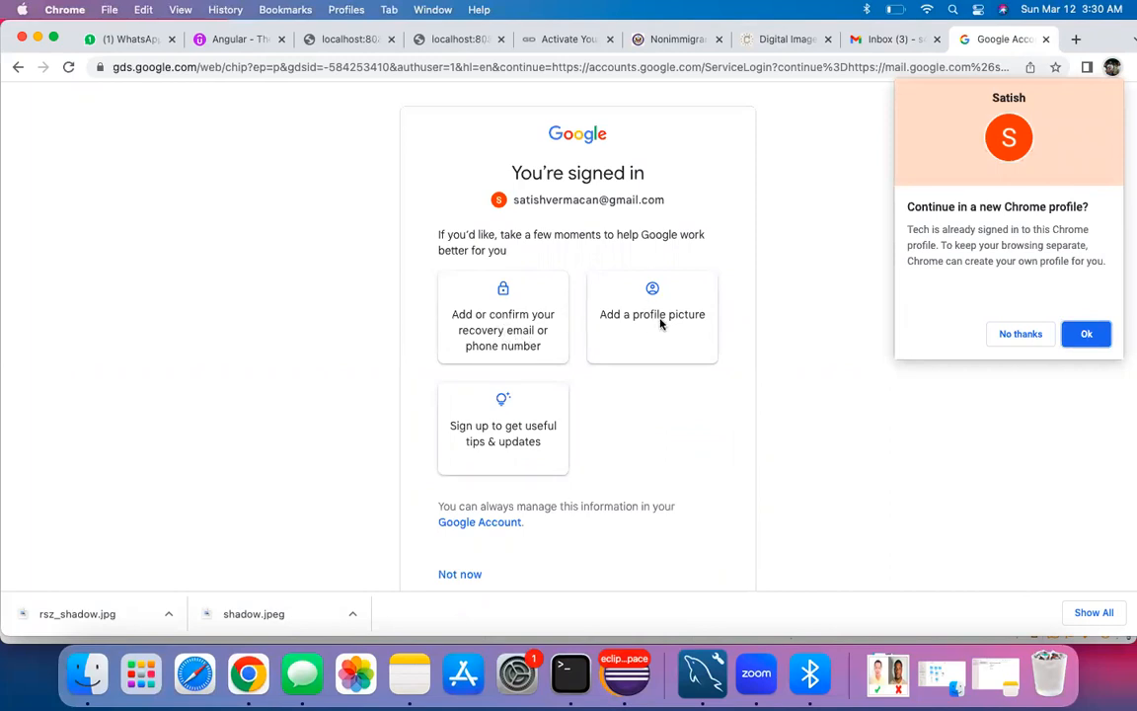
# Step: Decline the new browser profile and setup suggestions, then return to the DS-160 confirmation tab
pyautogui.click(1021, 334)
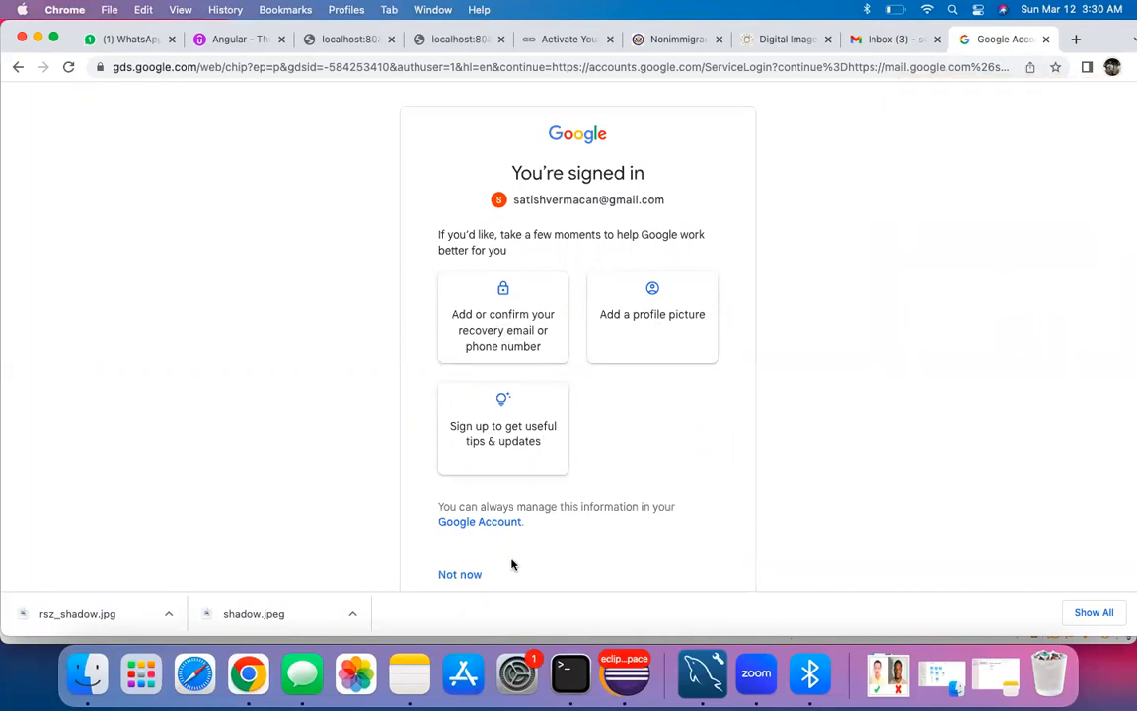
pyautogui.click(461, 576)
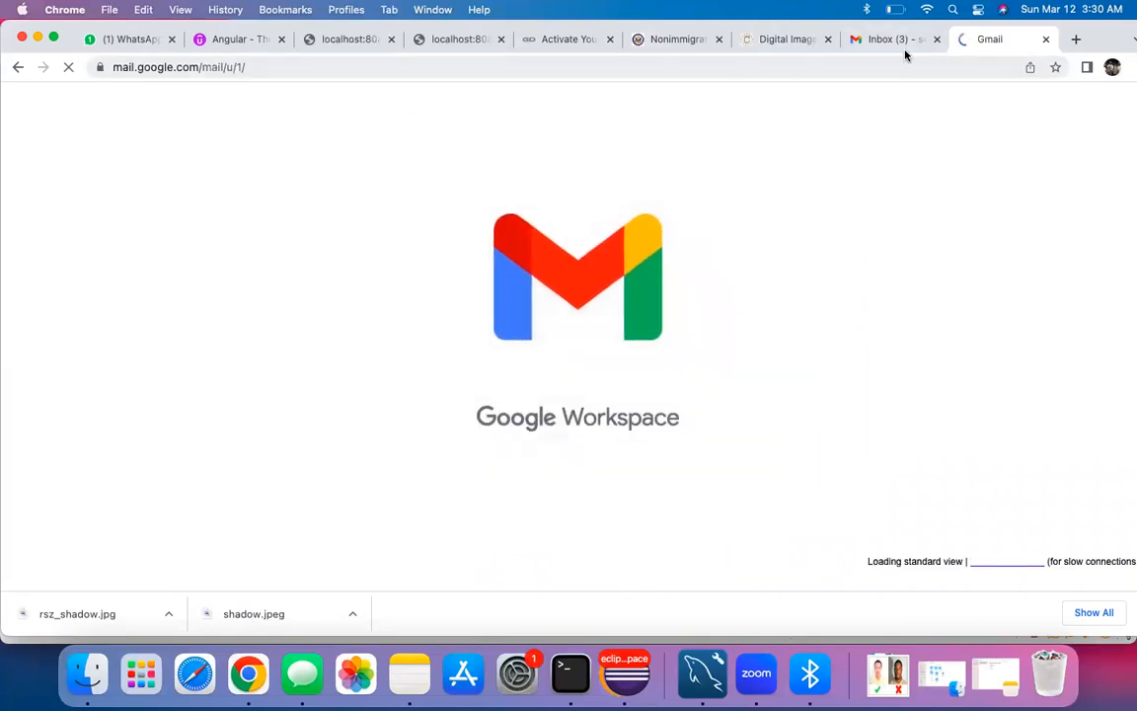
pyautogui.click(674, 40)
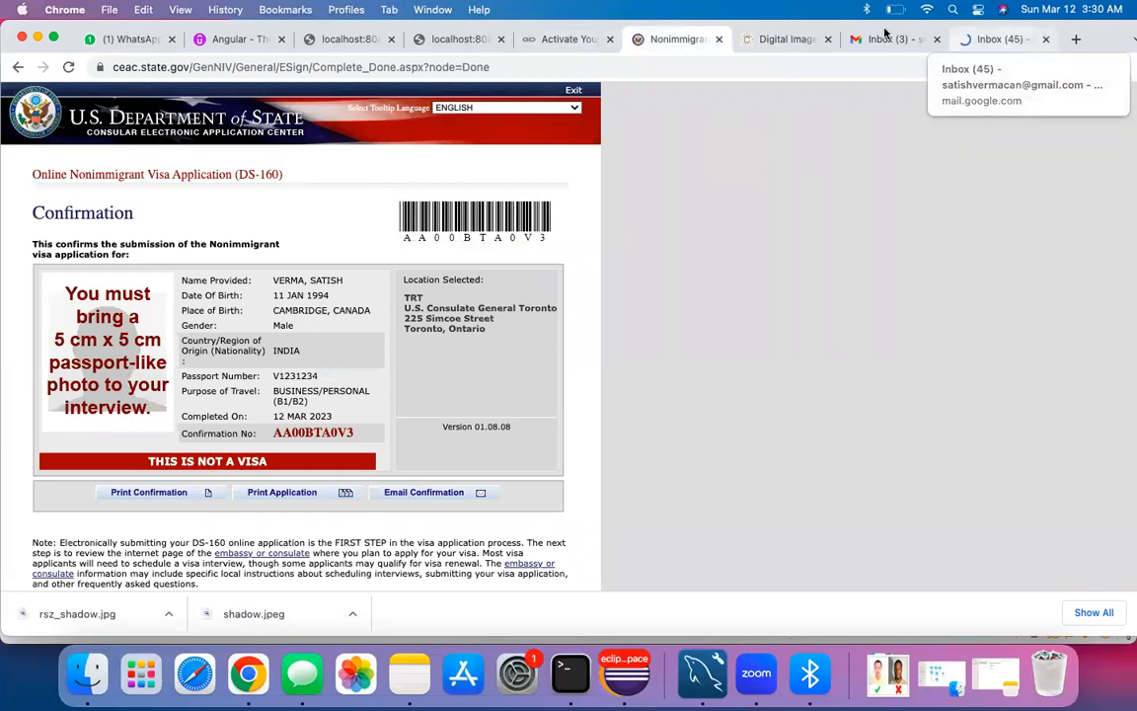
# Step: Open the Confirmation instructions email, follow its activation link, and continue to the applicant form
pyautogui.click(553, 39)
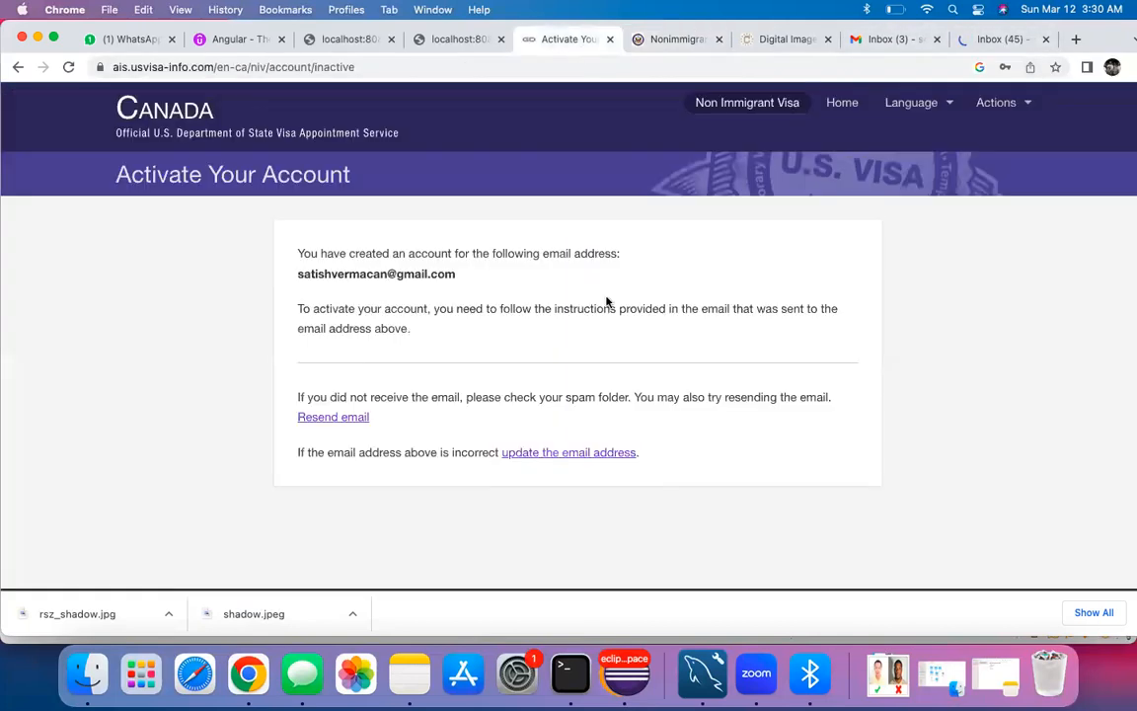
pyautogui.click(998, 40)
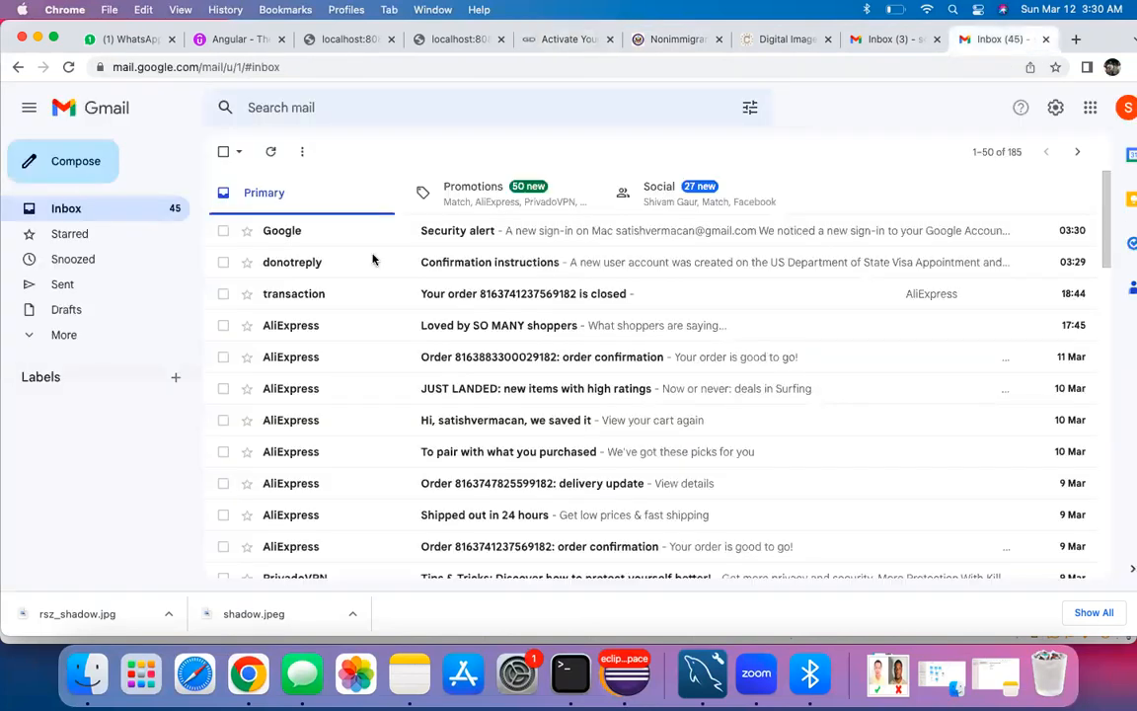
pyautogui.click(492, 265)
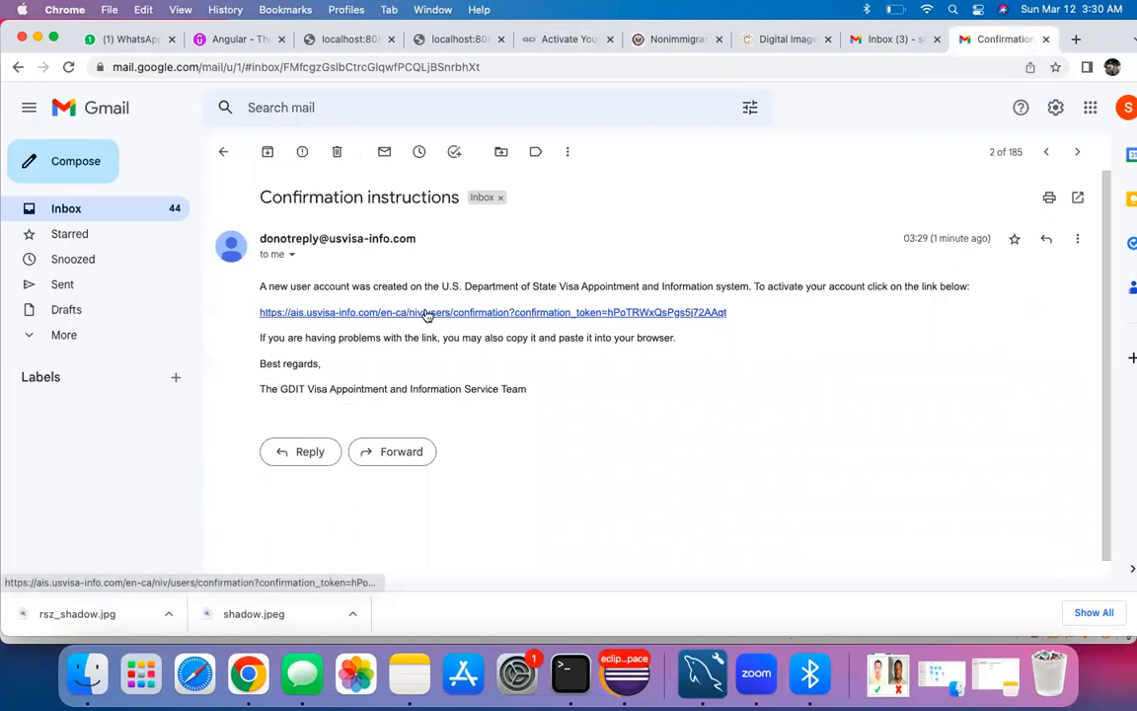
pyautogui.click(644, 313)
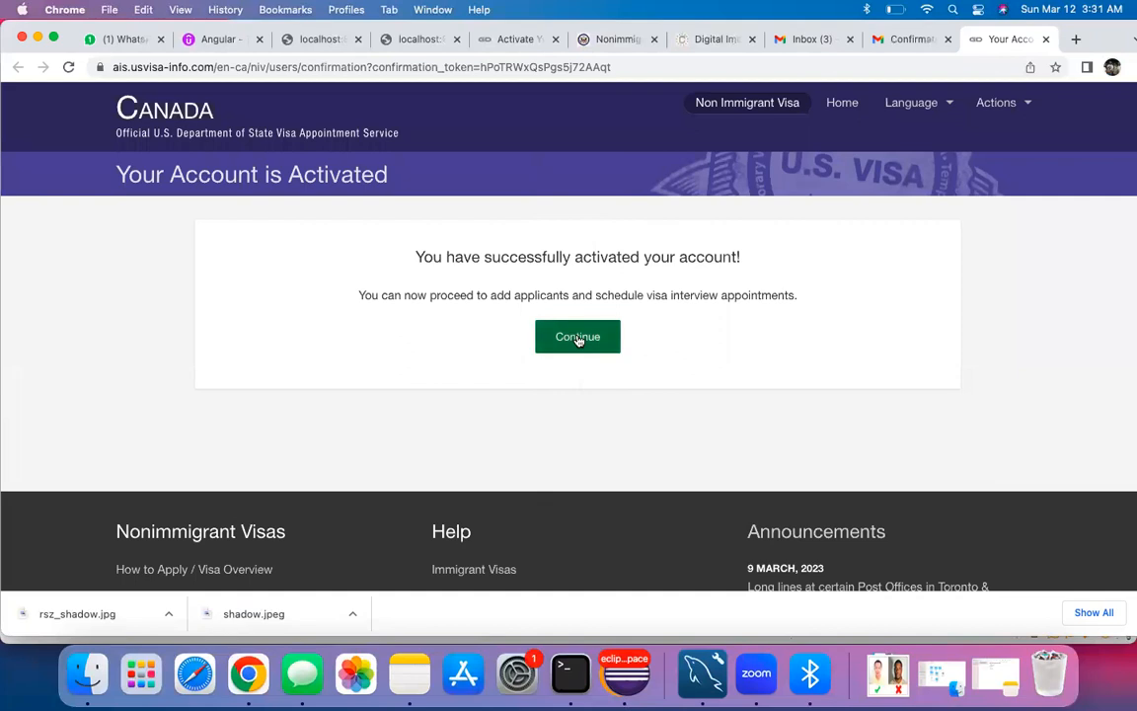
pyautogui.click(577, 338)
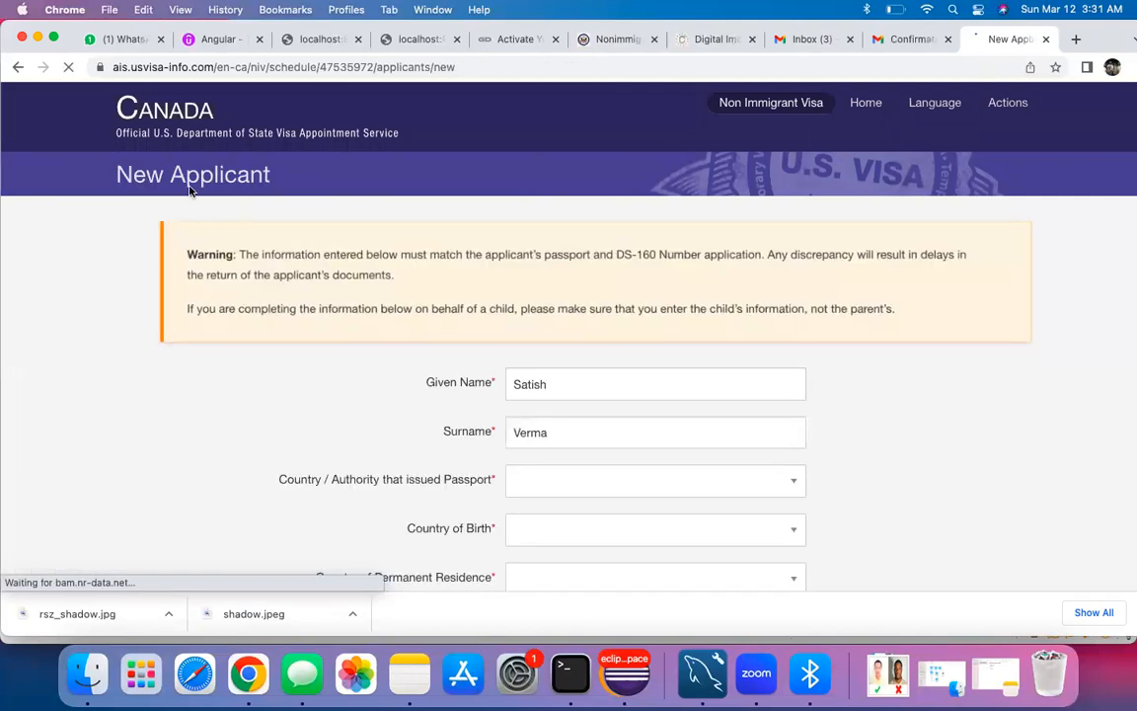
# Step: Set the passport-issuing country to Canada
pyautogui.scroll(-3, 425, 375)
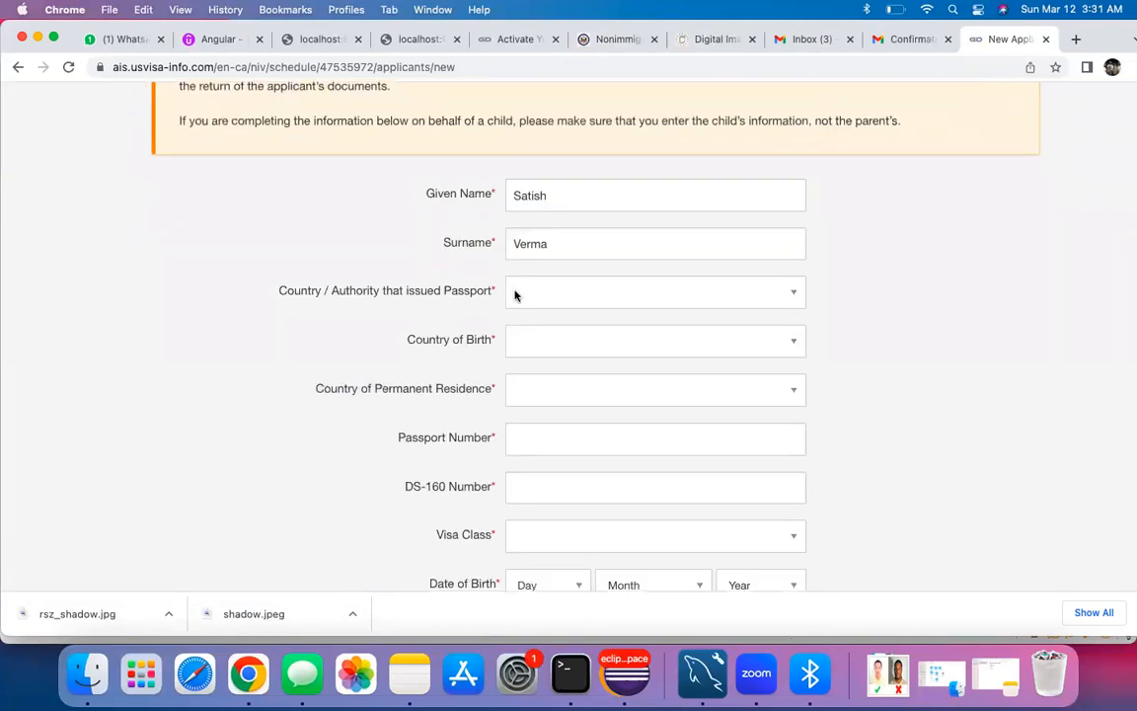
pyautogui.click(514, 294)
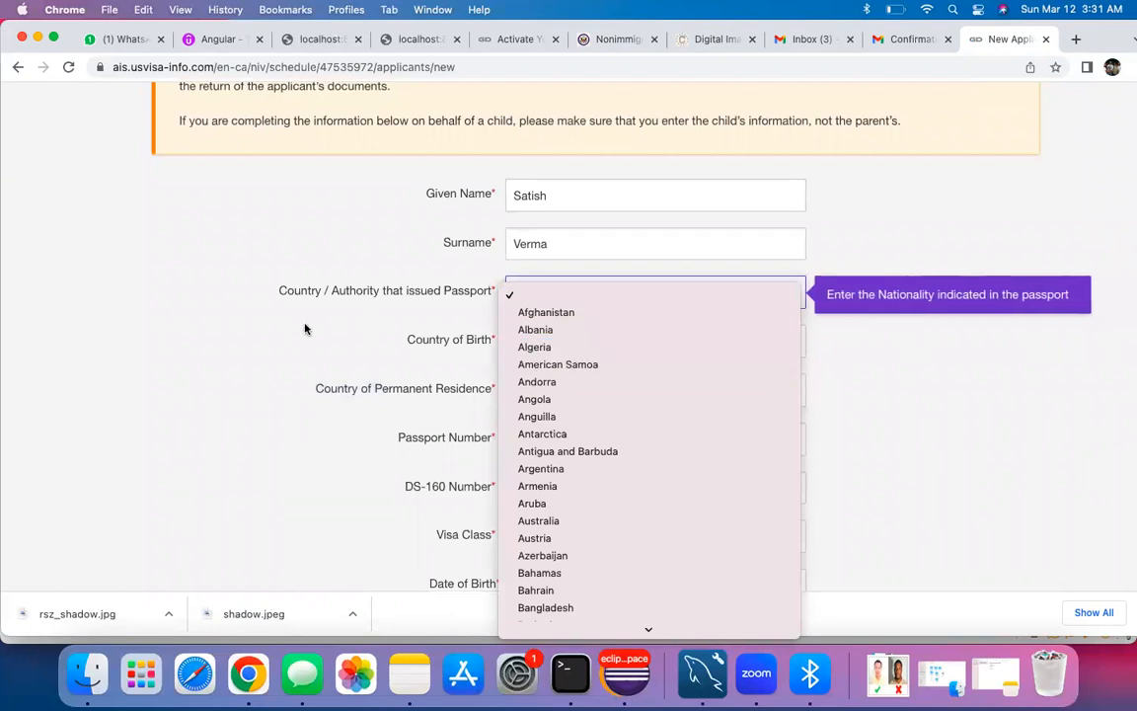
pyautogui.click(290, 298)
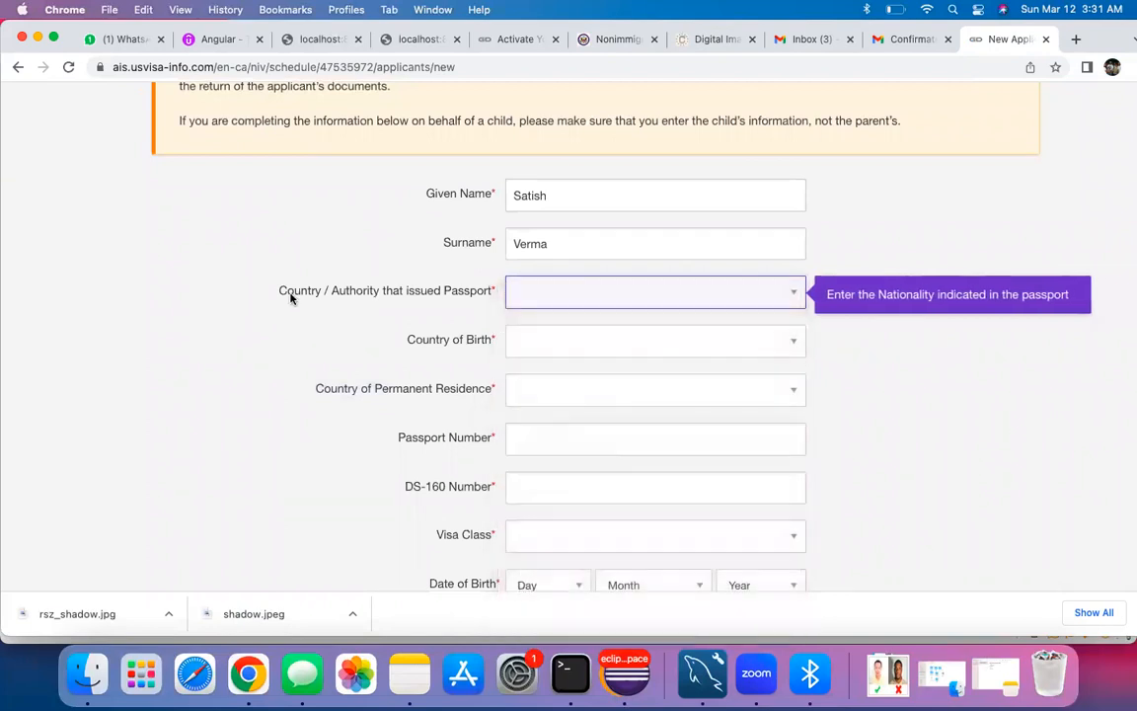
pyautogui.click(561, 299)
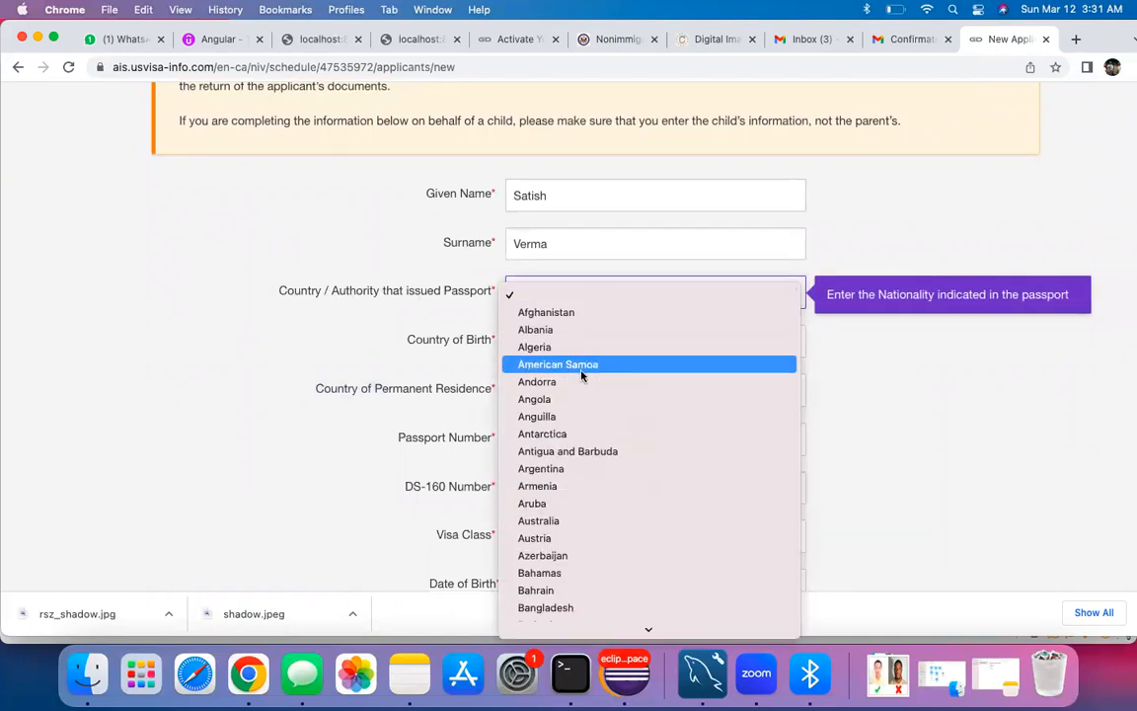
pyautogui.press('i')
pyautogui.press('c')
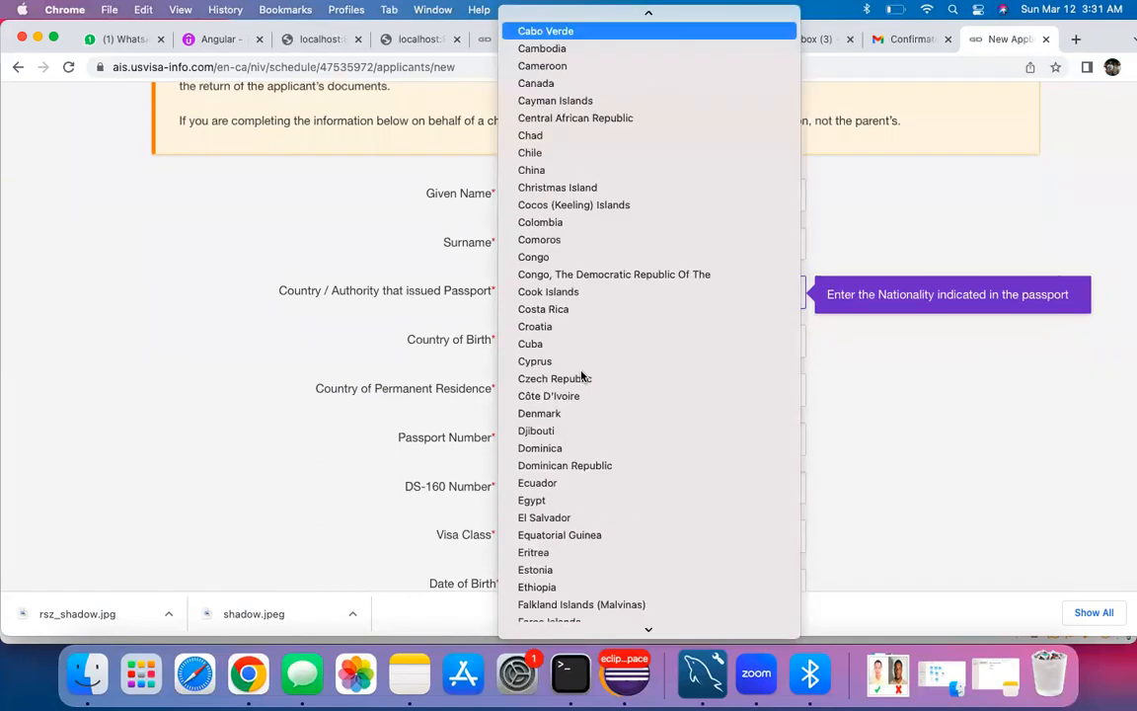
pyautogui.press('e')
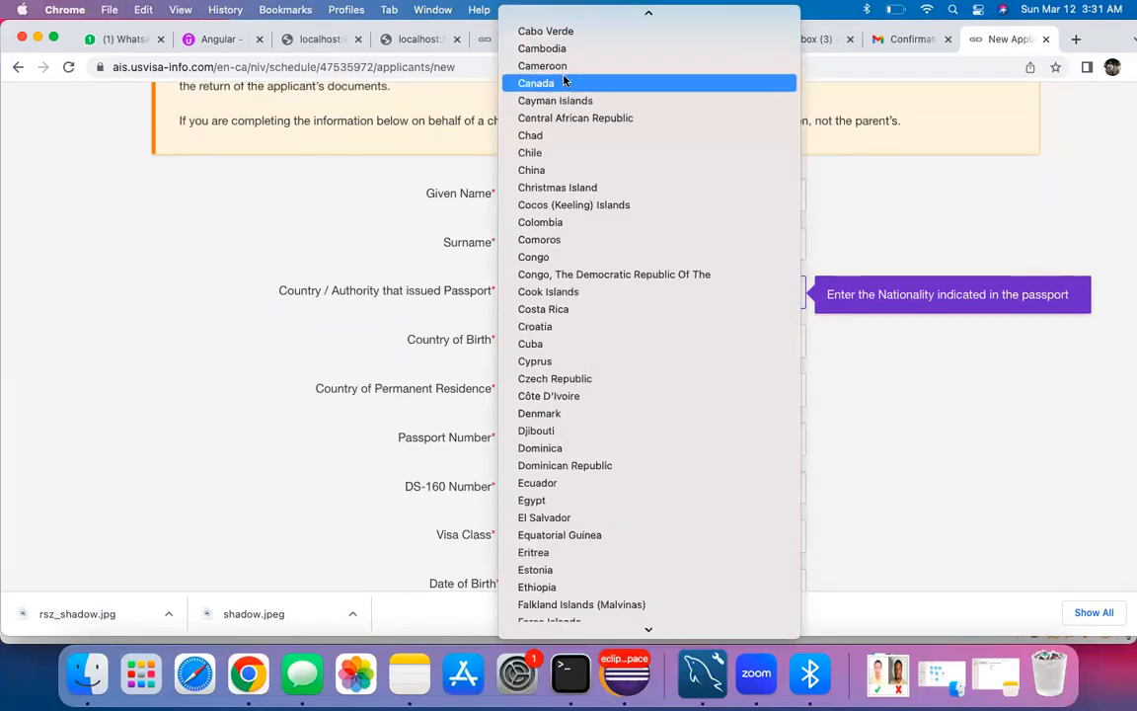
pyautogui.click(584, 84)
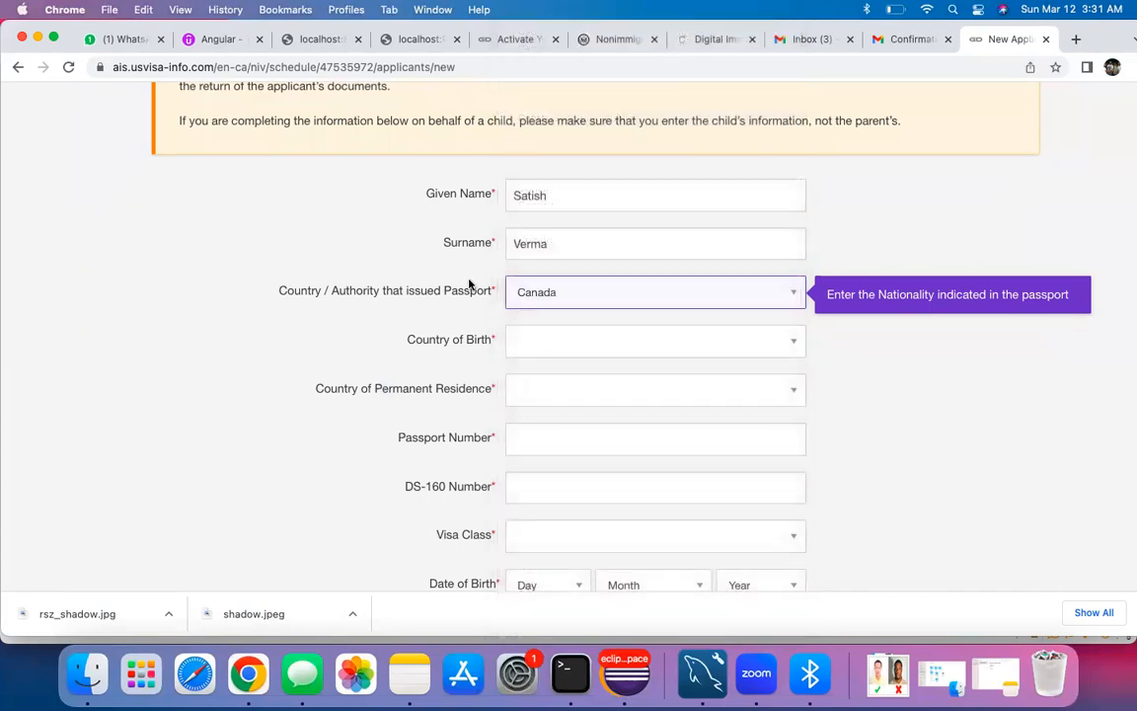
# Step: Set both country of birth and country of permanent residence to India
pyautogui.click(551, 340)
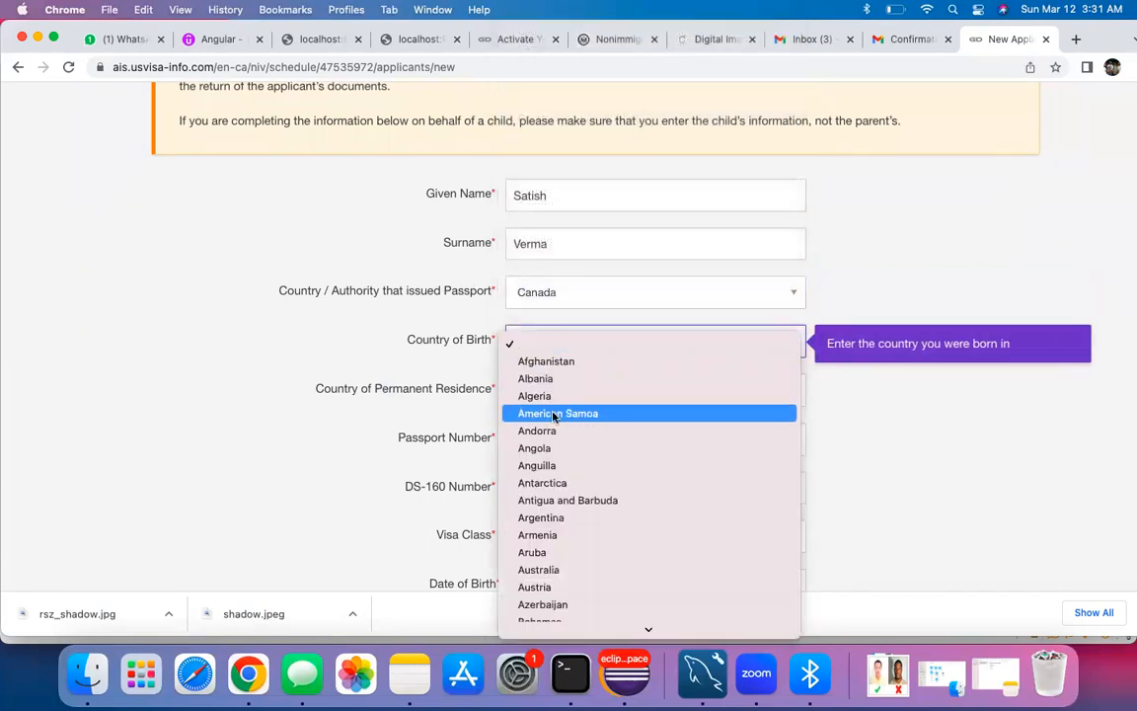
pyautogui.press('i')
pyautogui.press('n')
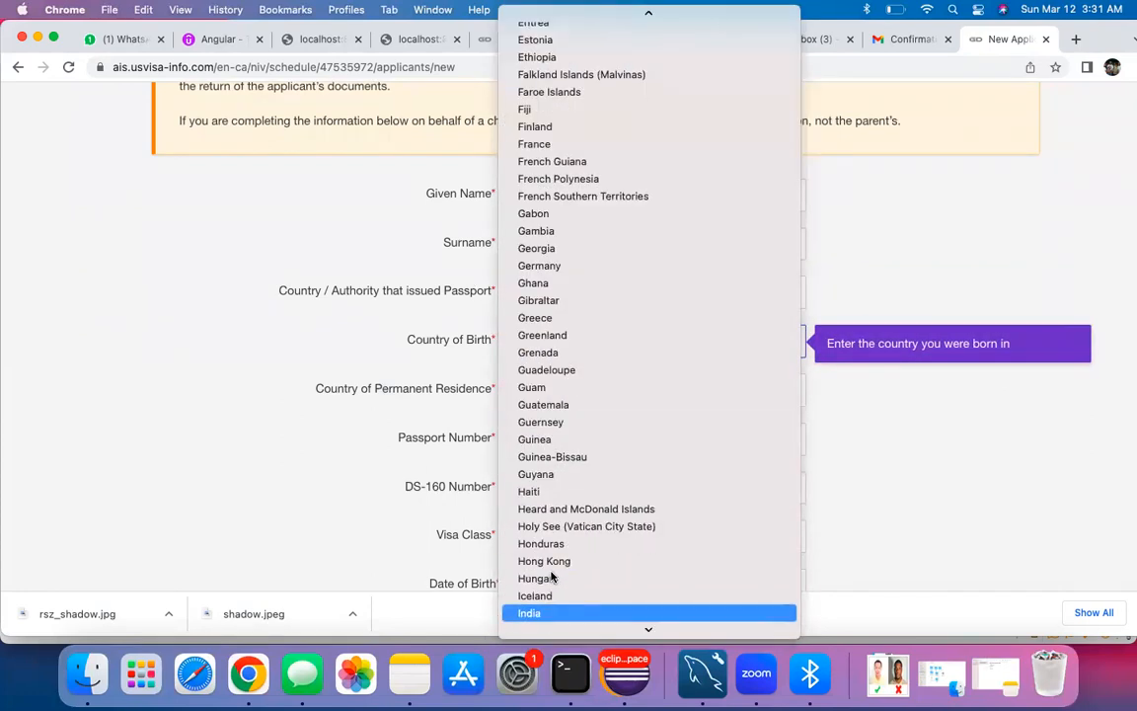
pyautogui.click(539, 612)
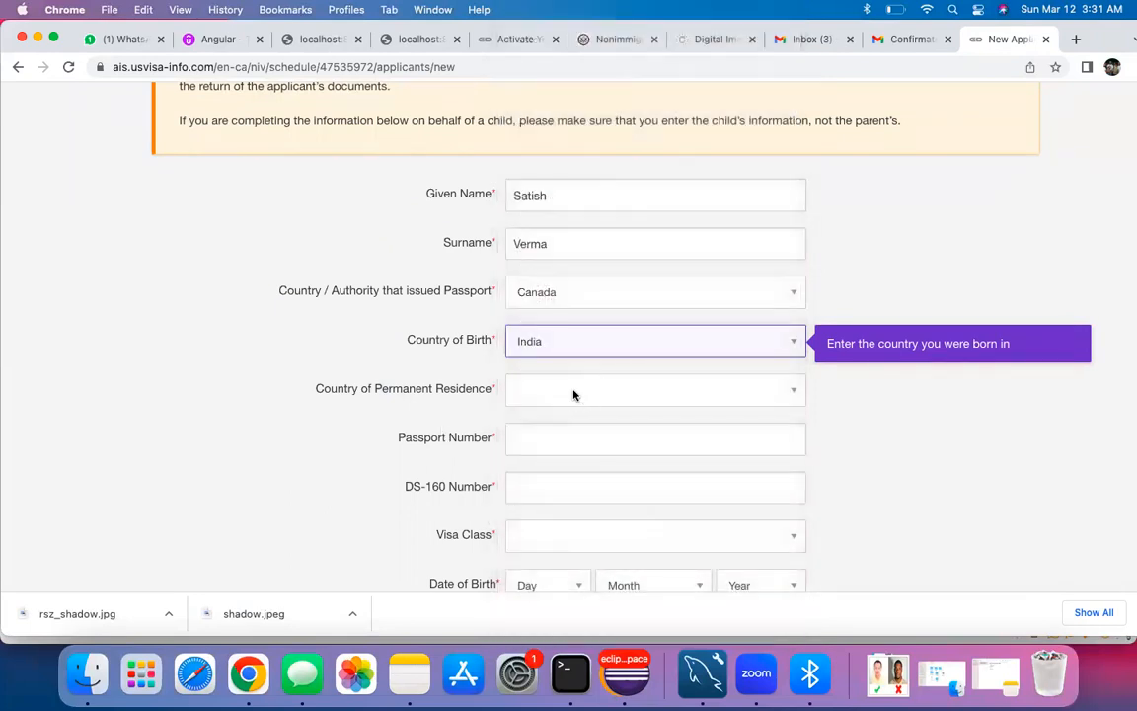
pyautogui.click(574, 395)
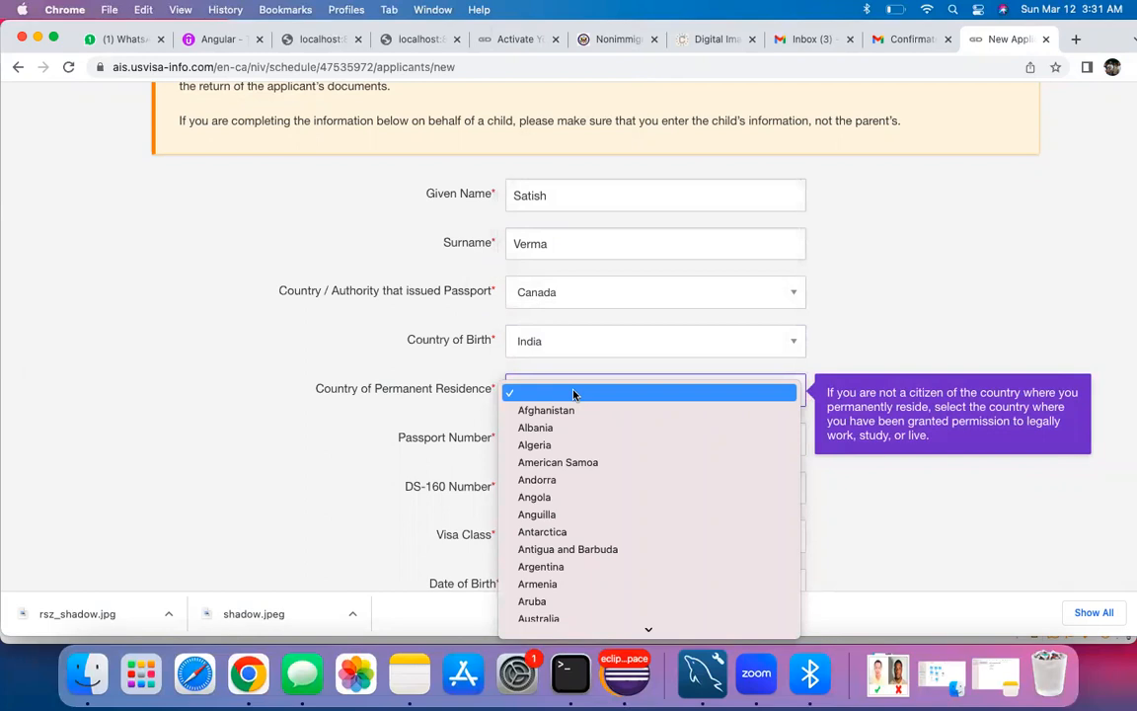
pyautogui.write('in')
pyautogui.click(533, 613)
# Step: Enter the passport number, select the DS-160 Number field, and view the DS-160 confirmation
pyautogui.scroll(-2, 548, 420)
pyautogui.click(556, 360)
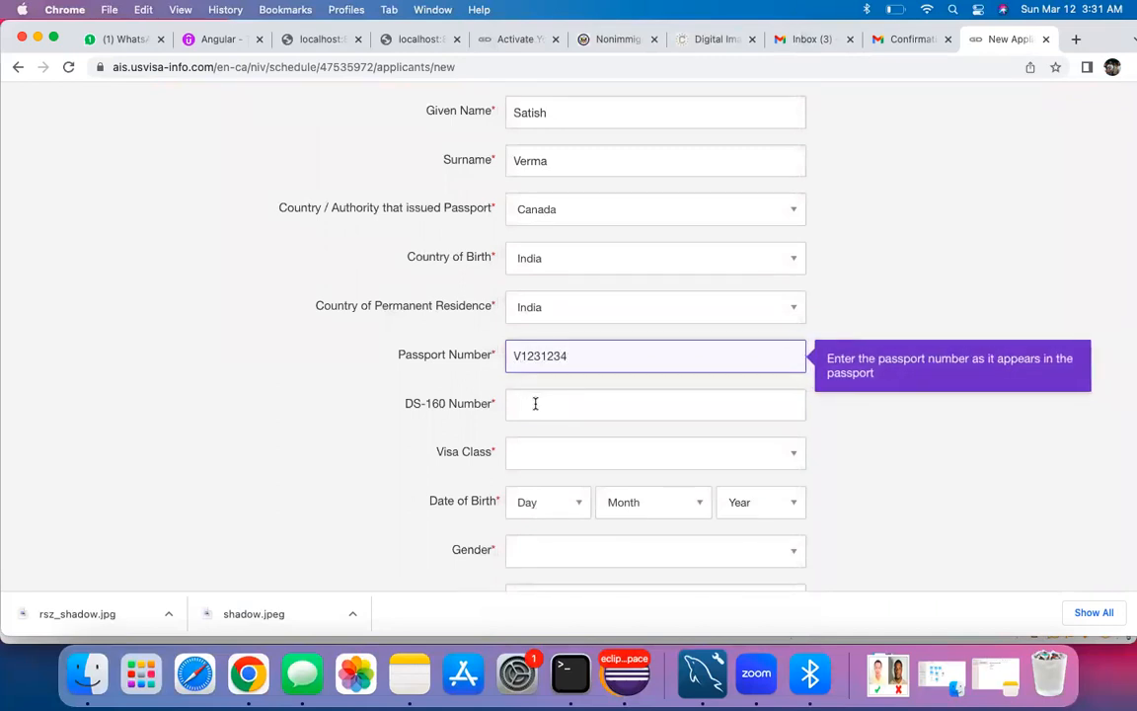
pyautogui.click(535, 402)
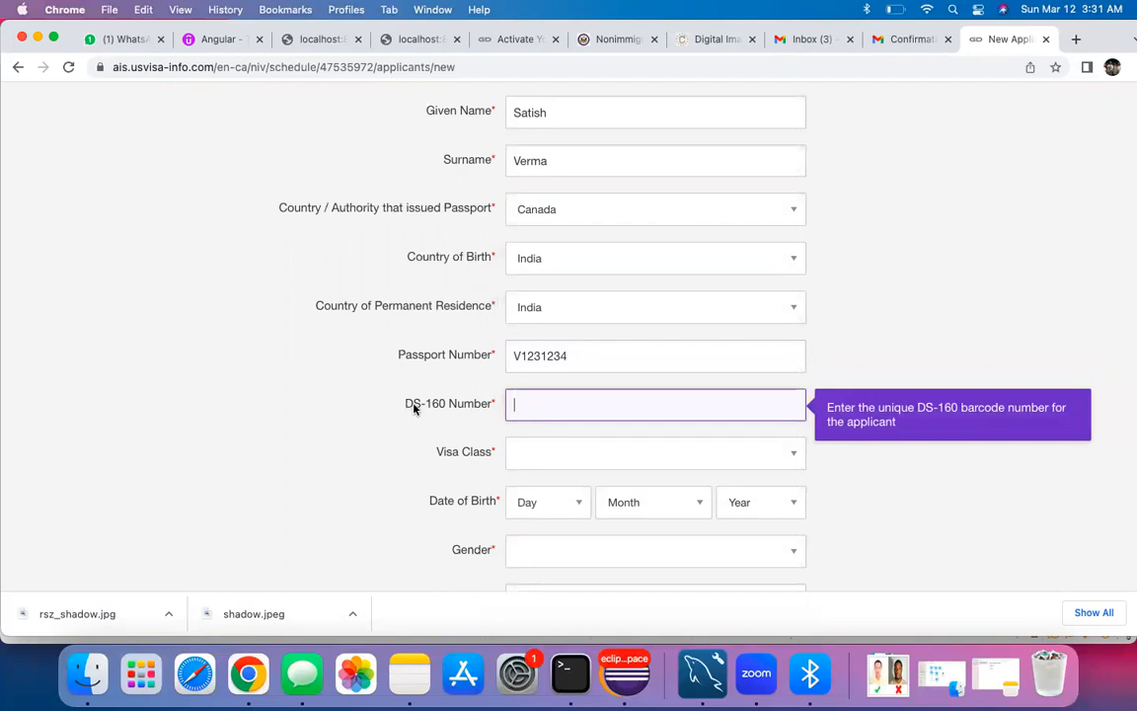
pyautogui.click(606, 41)
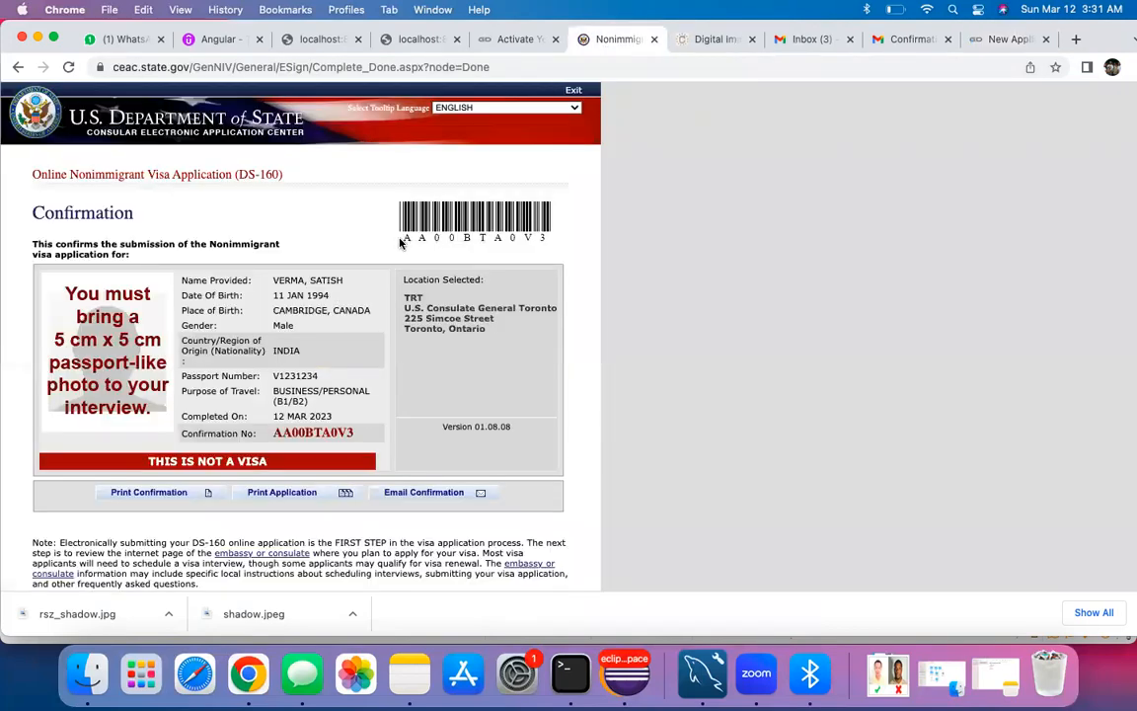
# Step: Select the DS-160 confirmation number and return to the new applicant form
pyautogui.doubleClick(339, 431)
pyautogui.press('super+c')
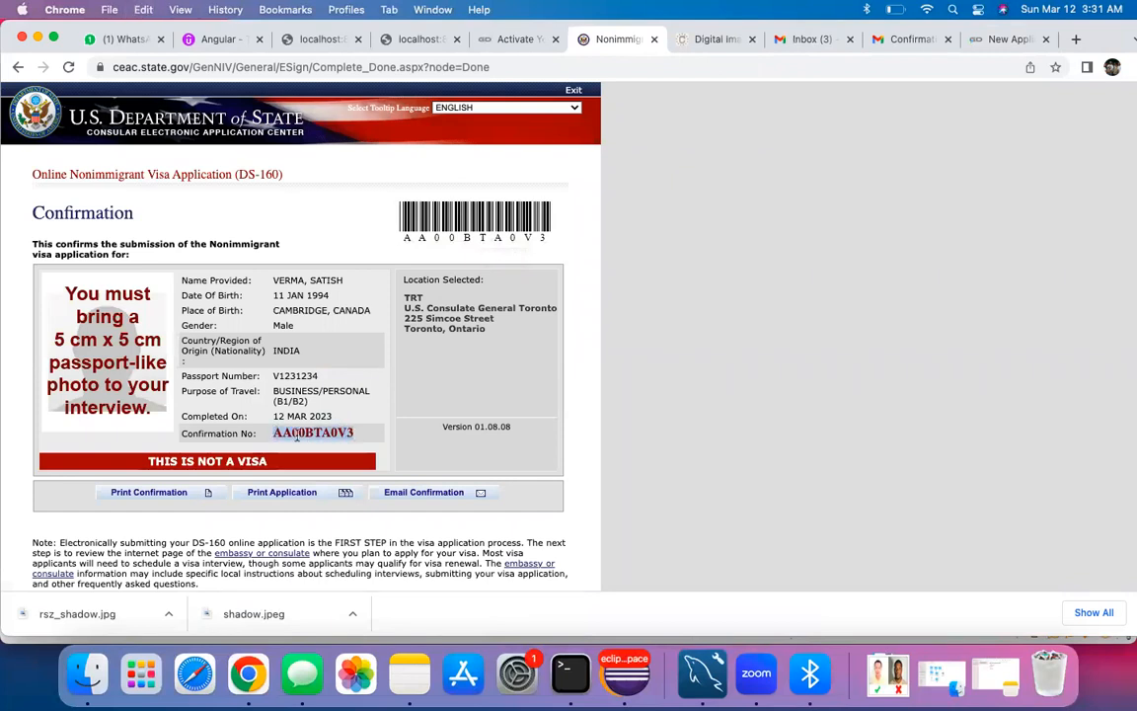
pyautogui.click(718, 39)
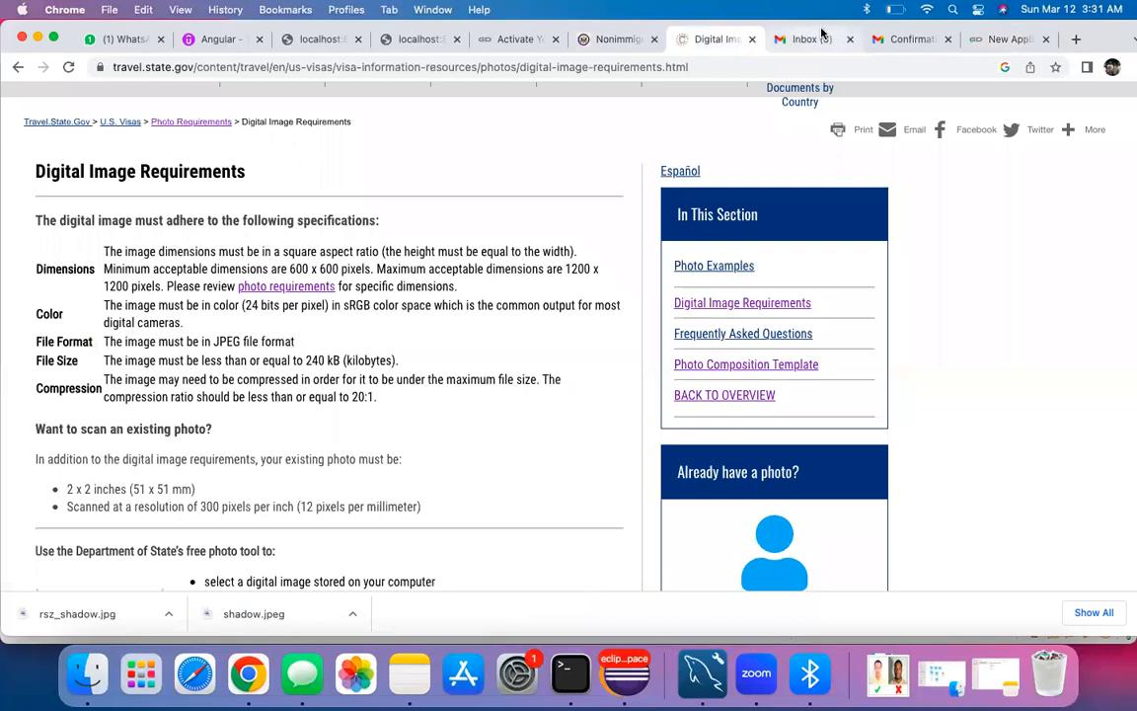
pyautogui.click(894, 40)
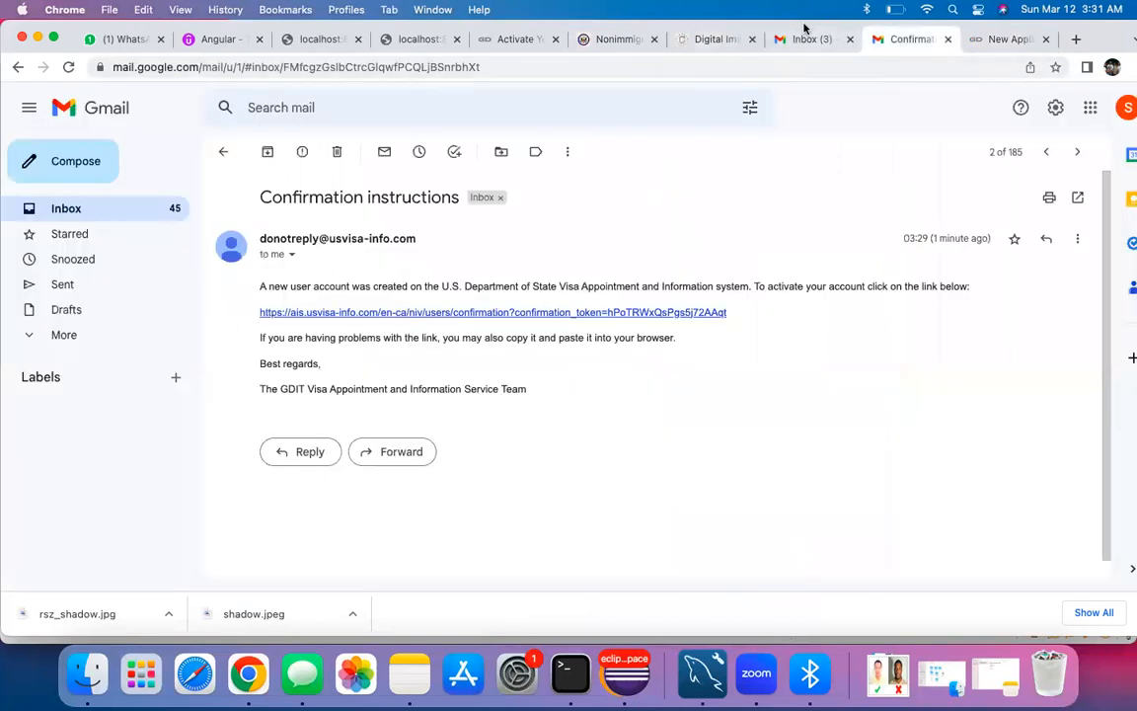
pyautogui.click(592, 40)
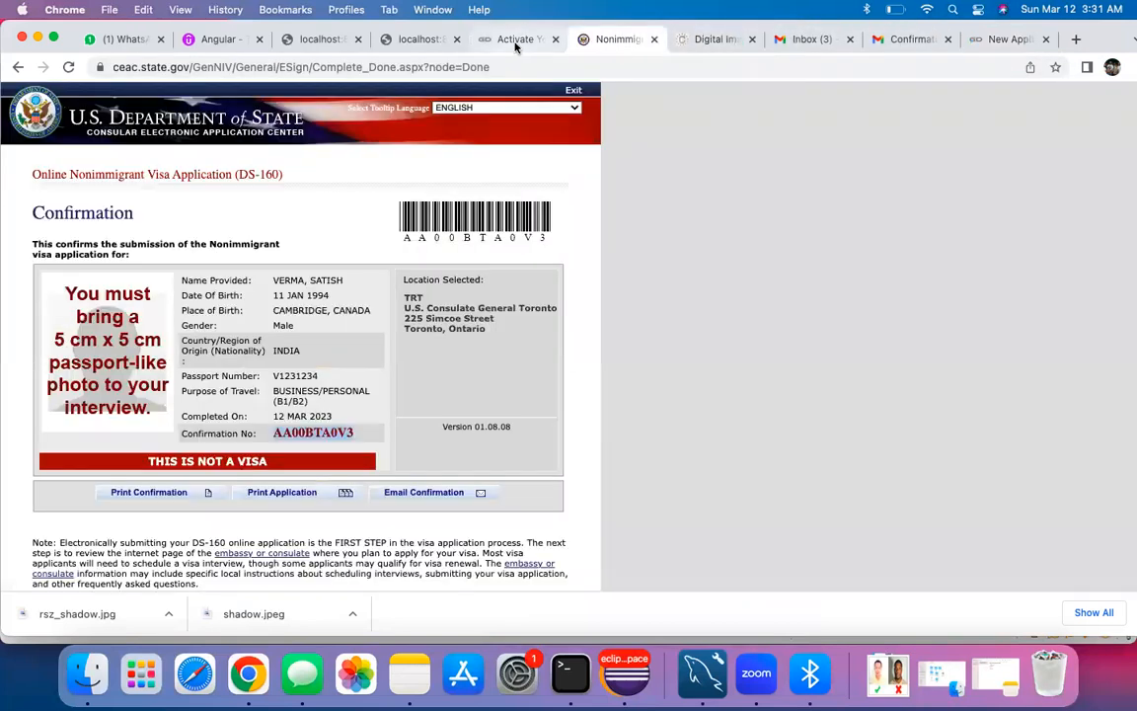
pyautogui.click(505, 40)
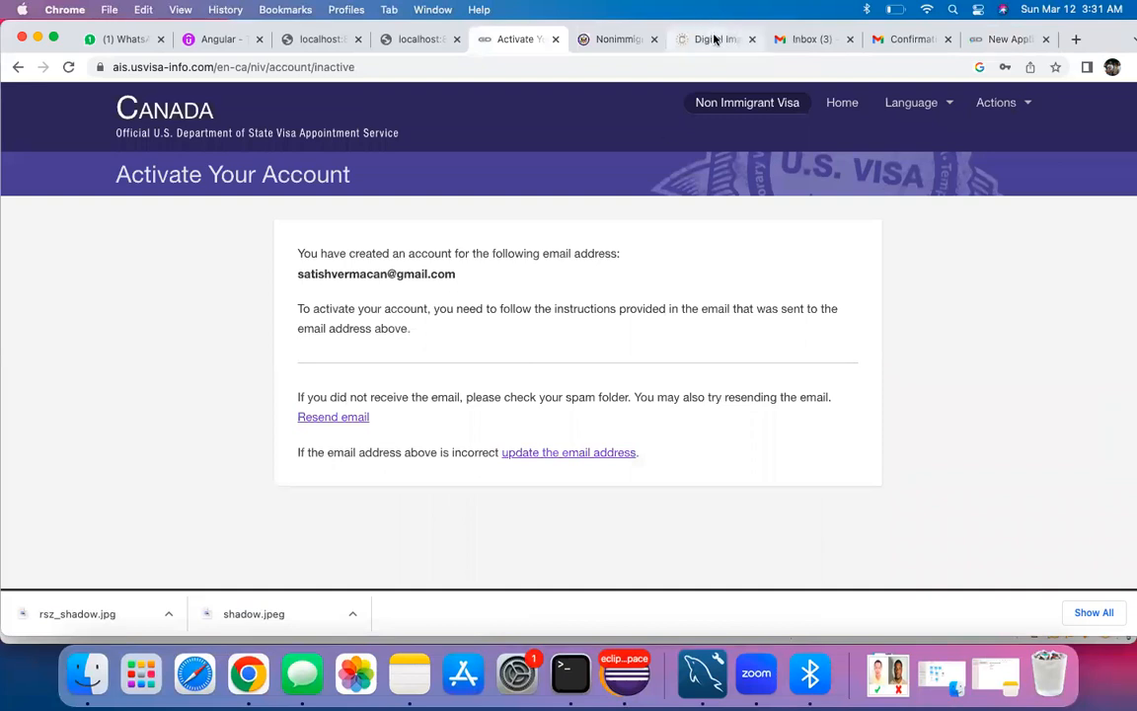
pyautogui.click(718, 41)
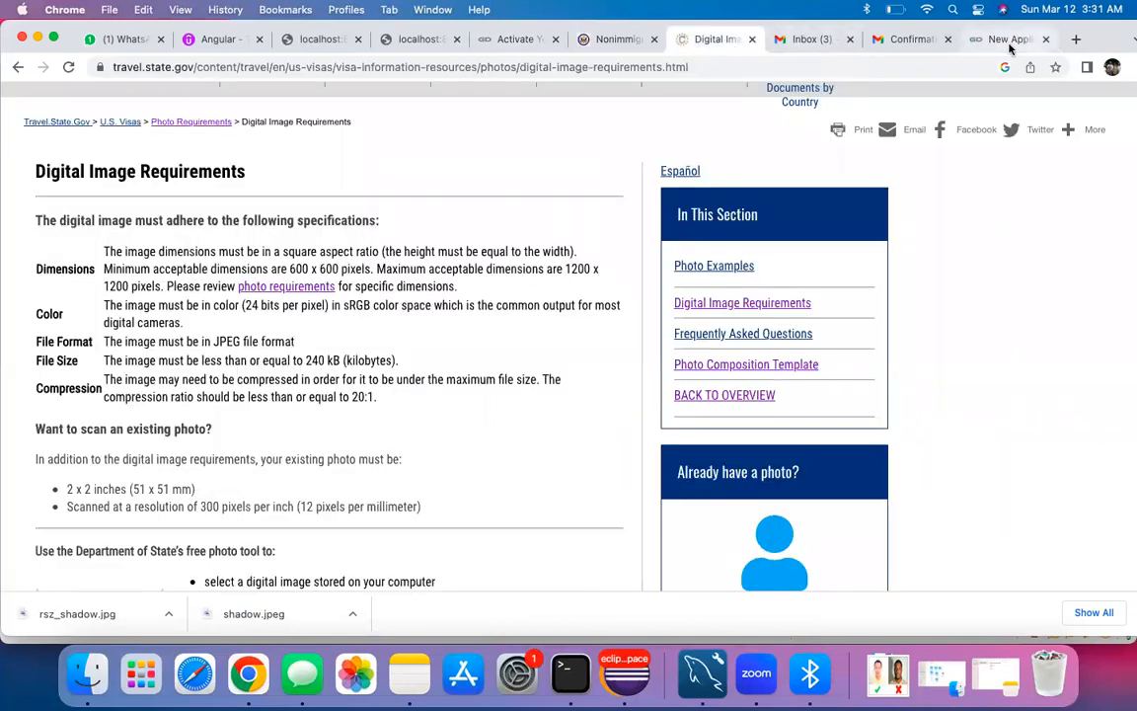
pyautogui.click(1004, 39)
# Step: Paste the DS-160 confirmation number and choose B1/B2 Business & Tourism as the visa class
pyautogui.press('super+v')
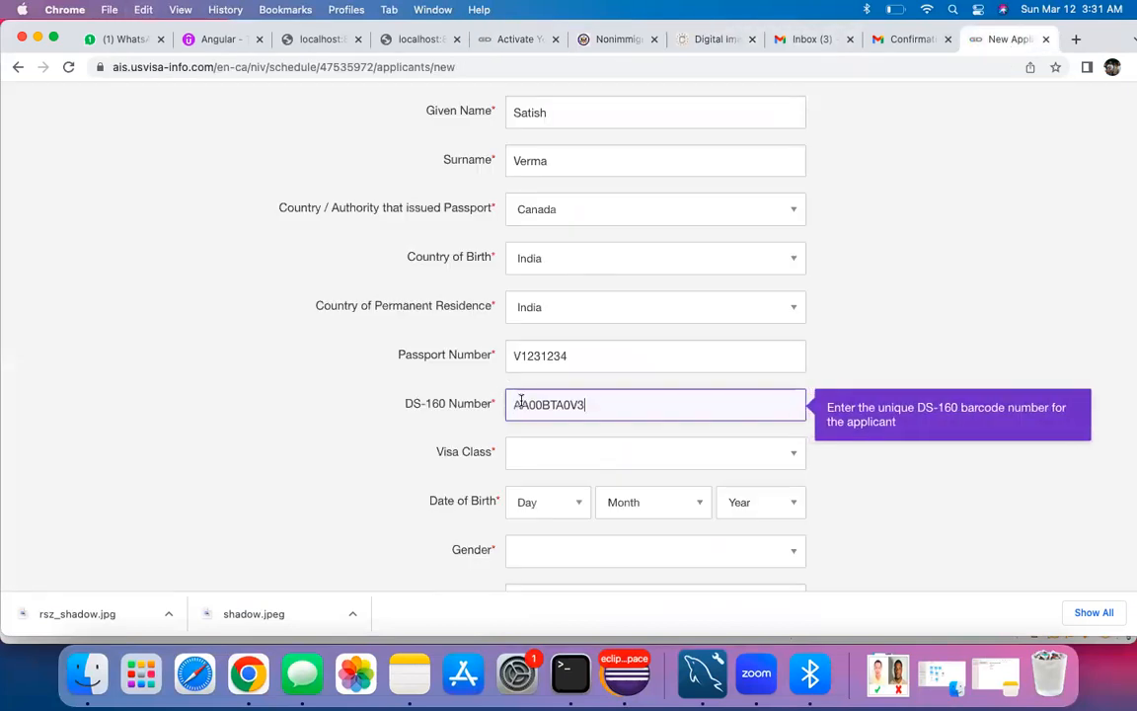
pyautogui.click(560, 453)
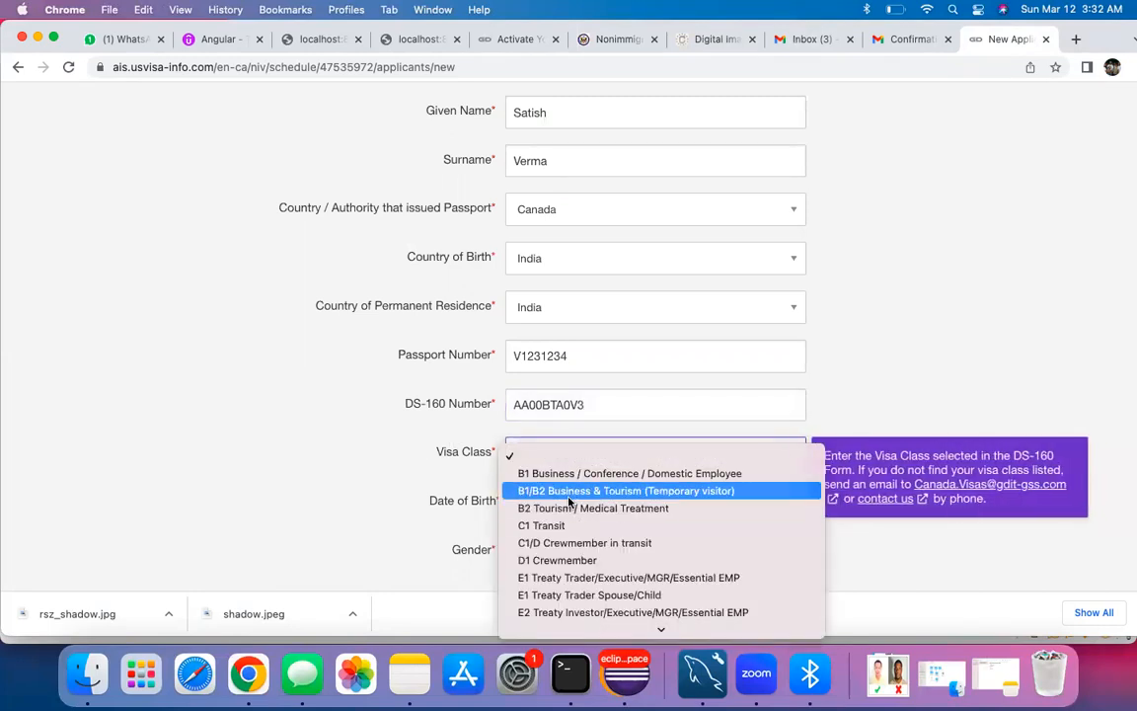
pyautogui.click(460, 481)
pyautogui.scroll(-3, 345, 463)
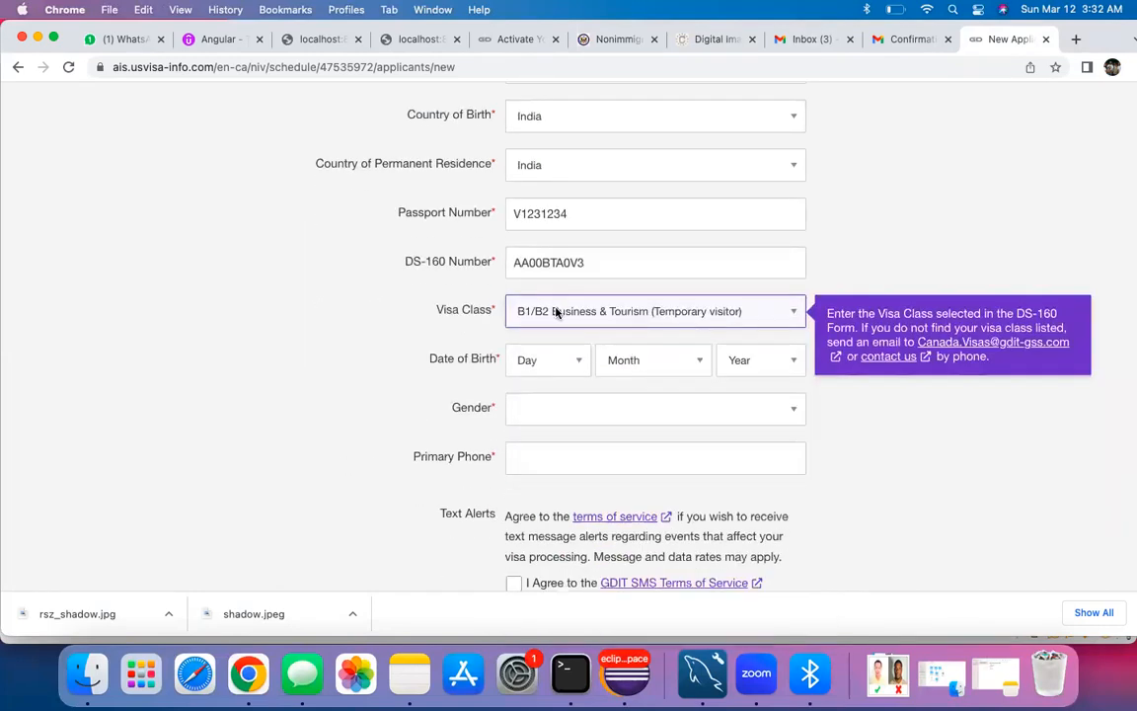
pyautogui.click(559, 367)
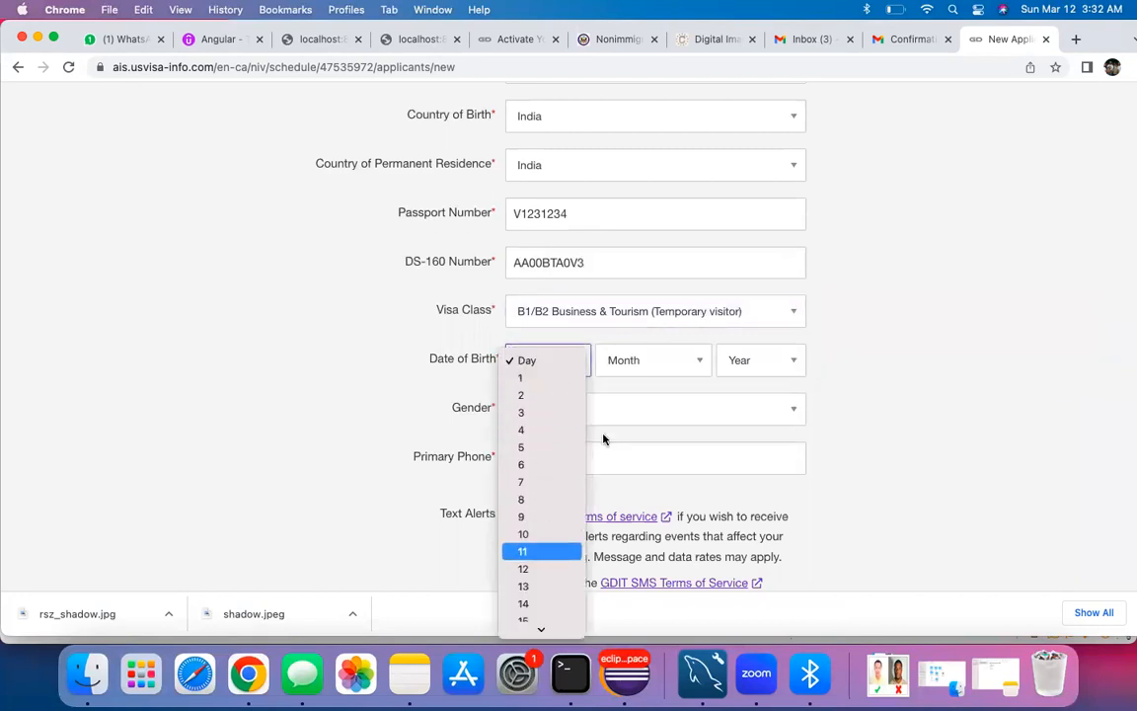
pyautogui.click(535, 551)
pyautogui.click(636, 365)
pyautogui.click(642, 383)
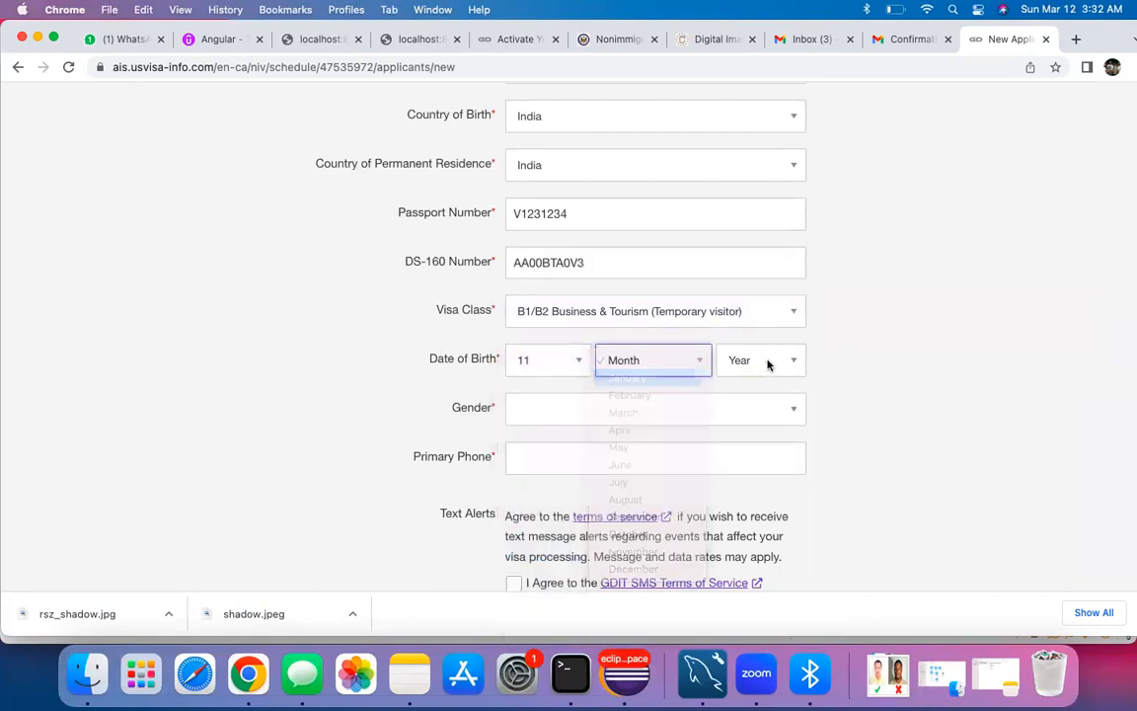
pyautogui.click(769, 362)
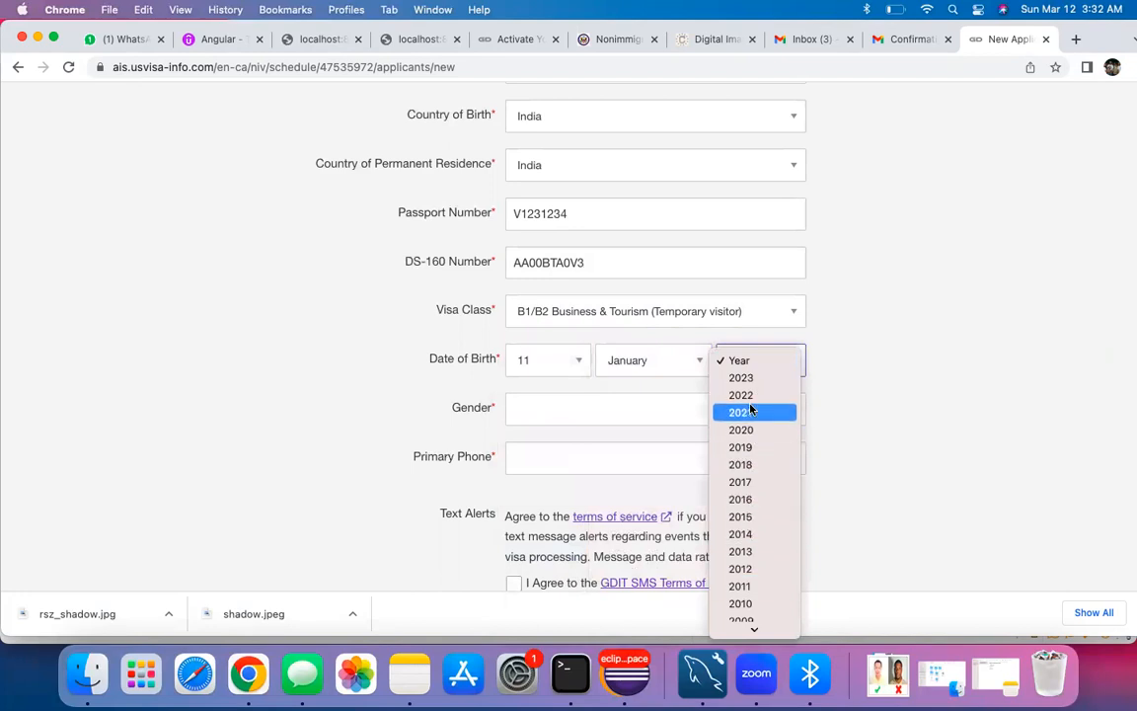
pyautogui.scroll(-5, 747, 454)
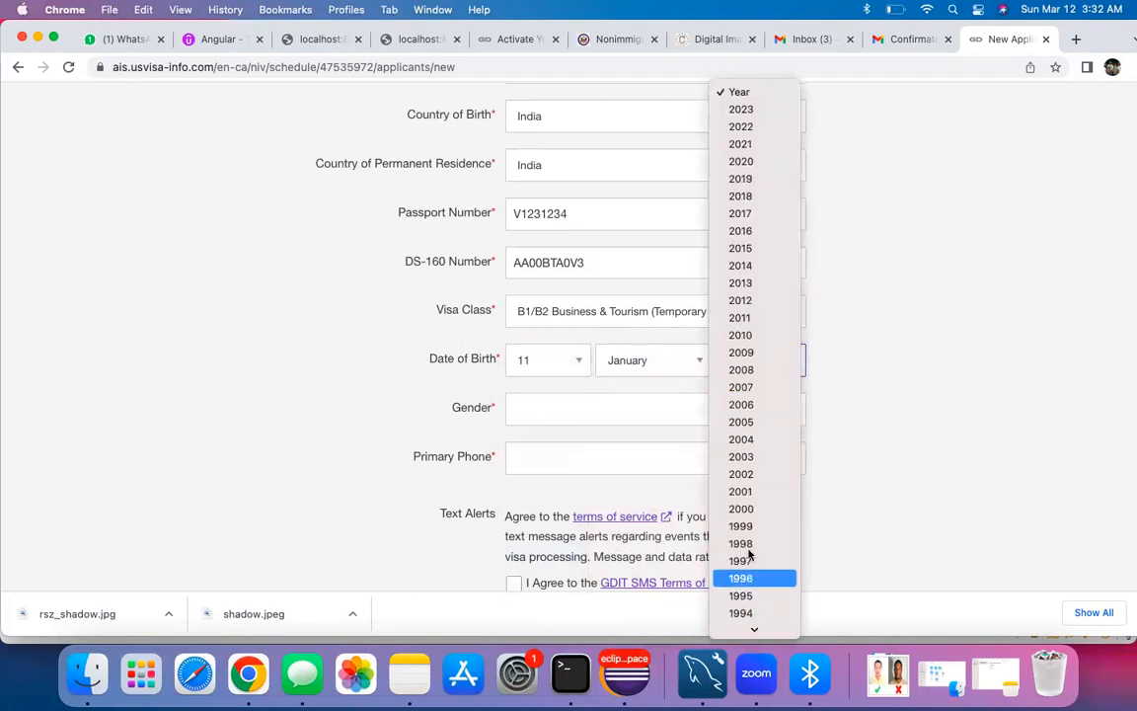
pyautogui.click(754, 613)
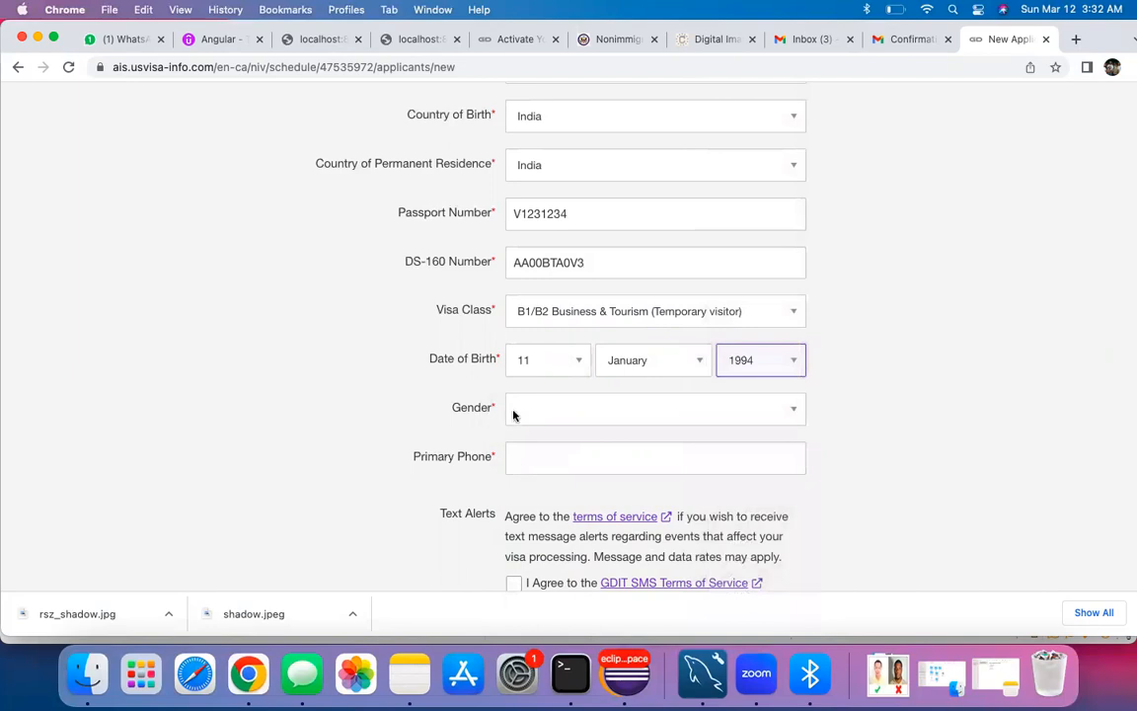
# Step: Choose Male as gender, enter the primary phone number, and accept the GDIT SMS terms
pyautogui.click(518, 410)
pyautogui.click(543, 430)
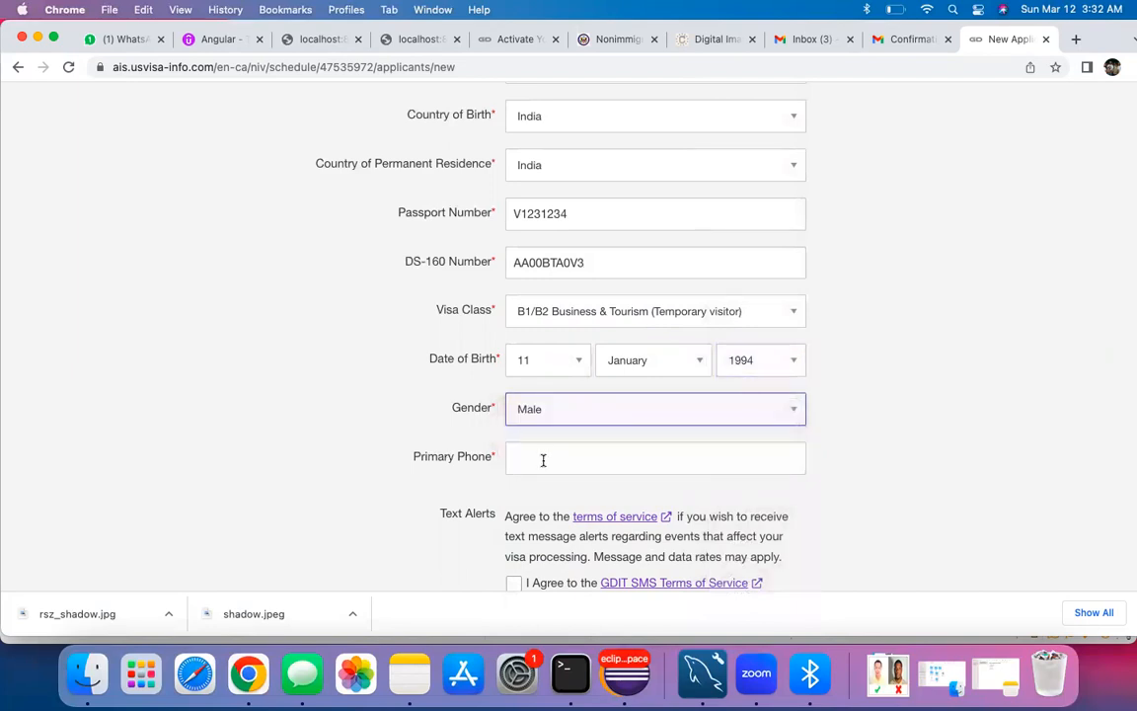
pyautogui.click(542, 460)
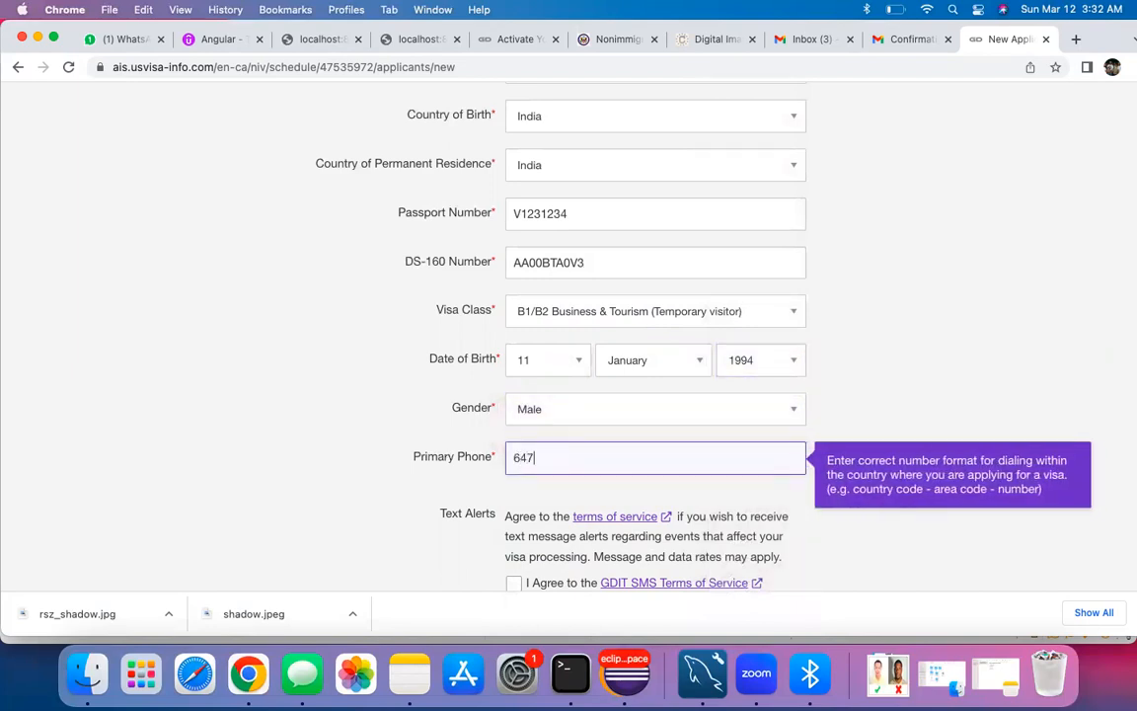
pyautogui.scroll(-4, 434, 498)
pyautogui.click(513, 372)
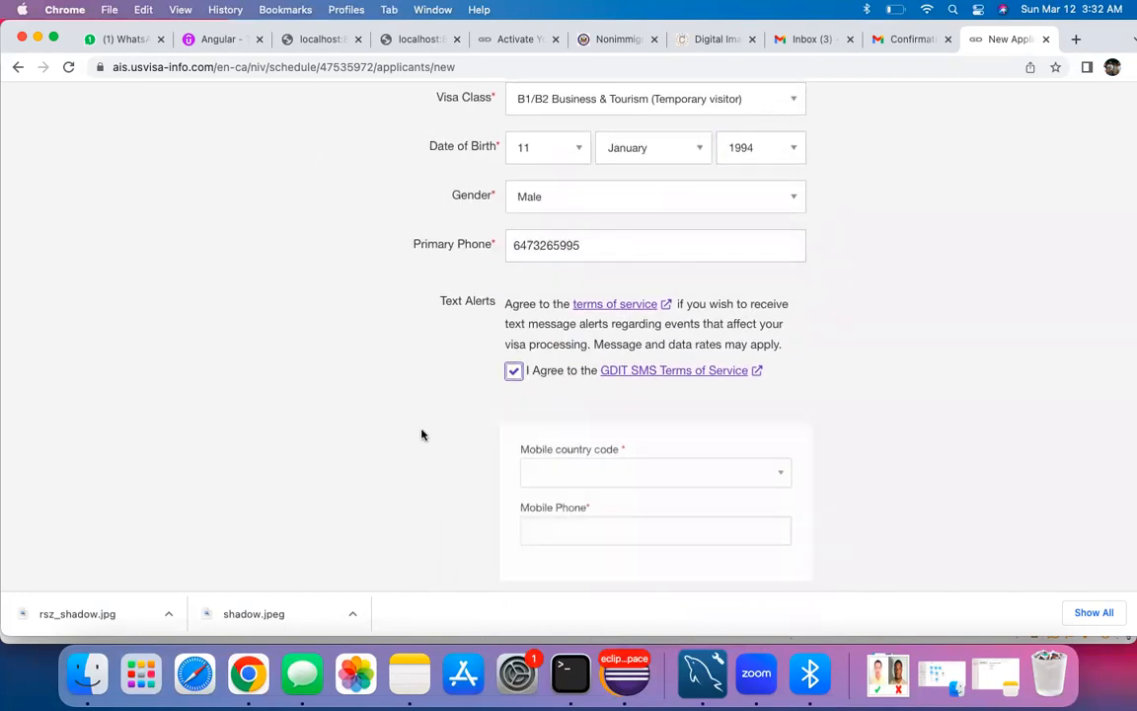
# Step: Set the mobile country code to Canada +1 and begin the mobile phone number
pyautogui.scroll(-2, 422, 434)
pyautogui.click(563, 370)
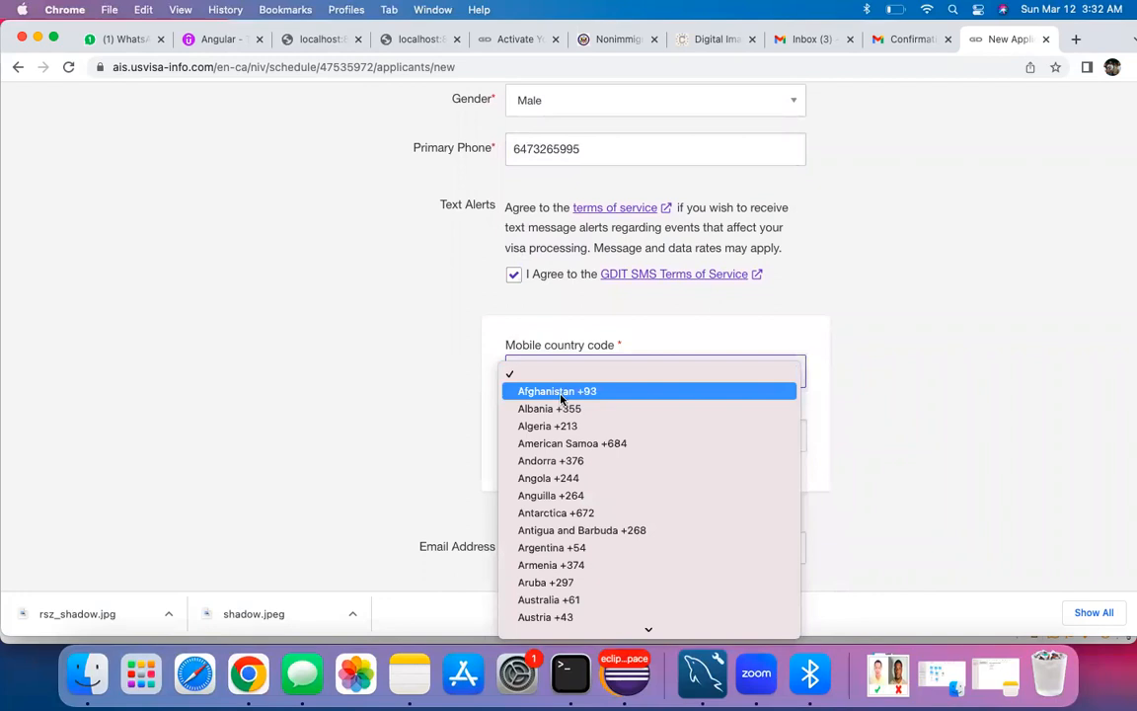
pyautogui.write('ce')
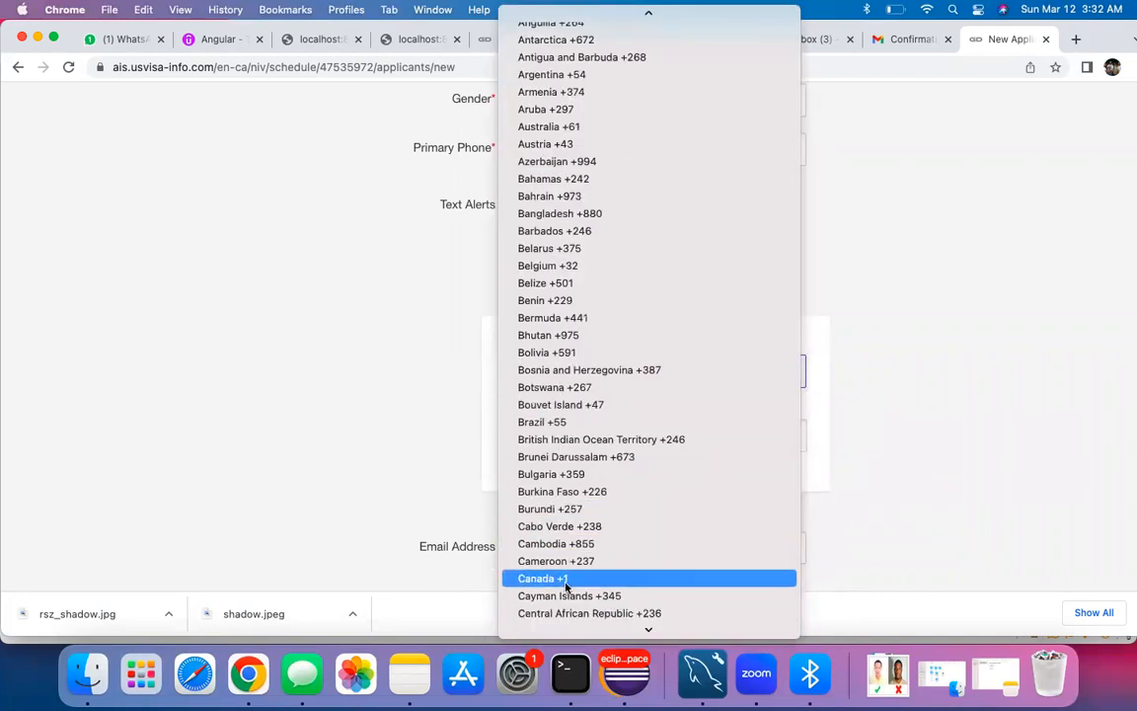
pyautogui.click(565, 581)
pyautogui.click(548, 428)
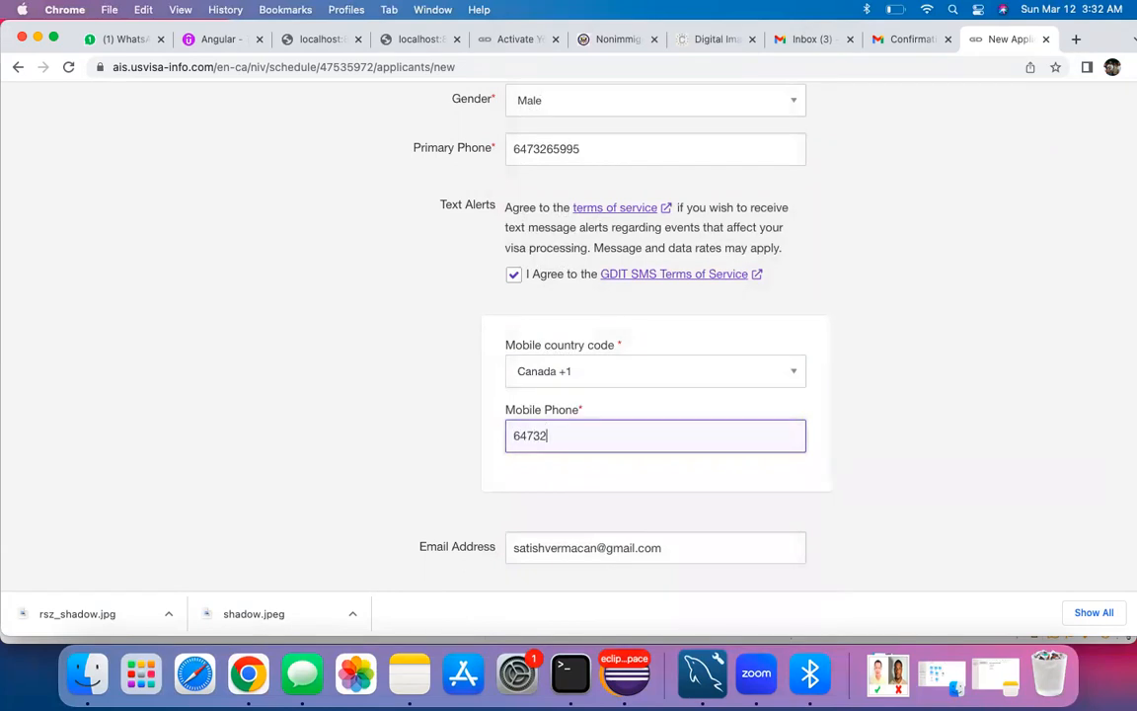
# Step: Answer No to a previously issued US visa and to travelling from another country
pyautogui.scroll(-3, 464, 546)
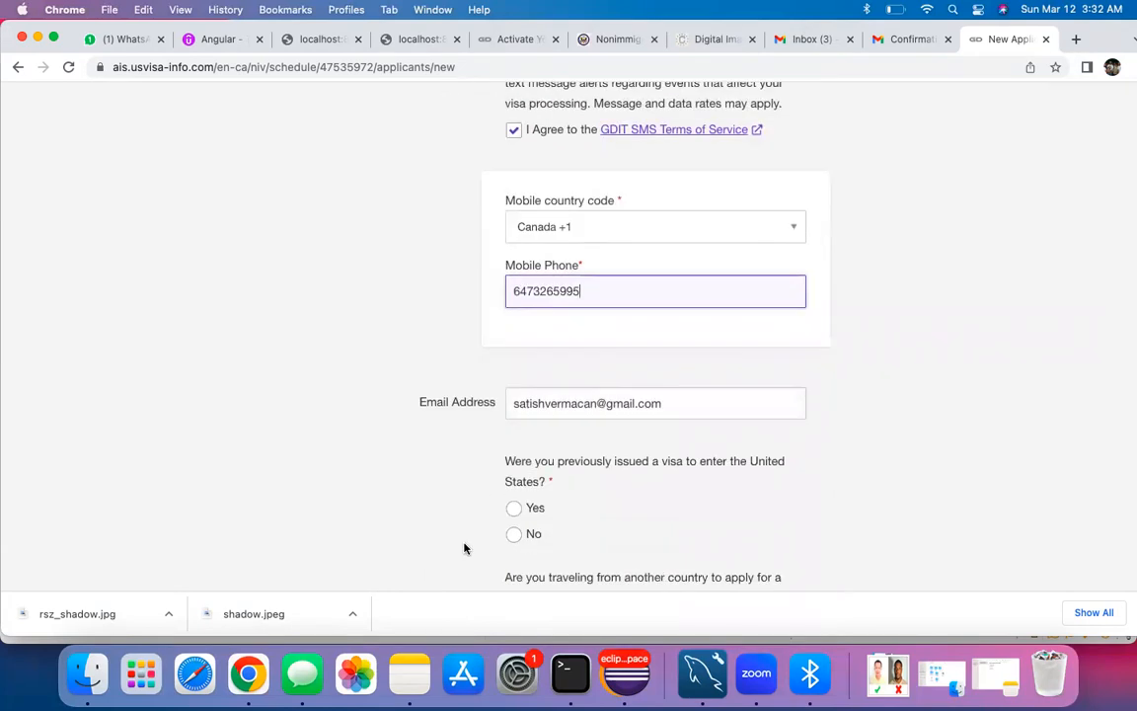
pyautogui.scroll(-2, 478, 533)
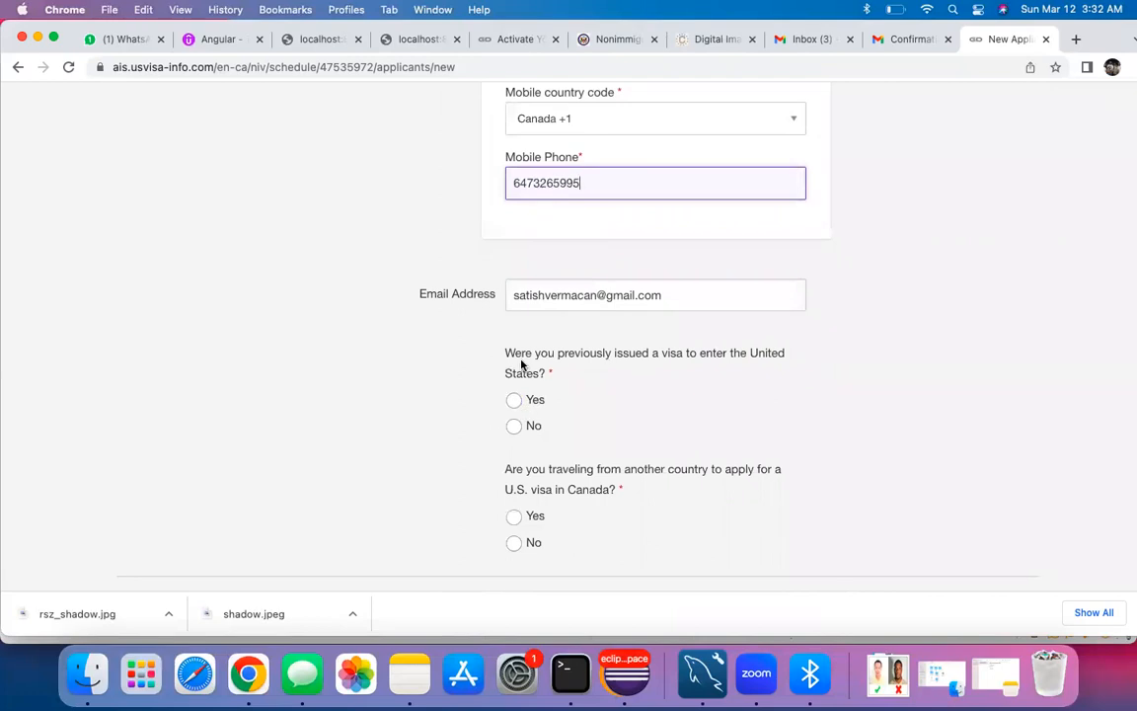
pyautogui.click(515, 426)
pyautogui.scroll(-2, 449, 437)
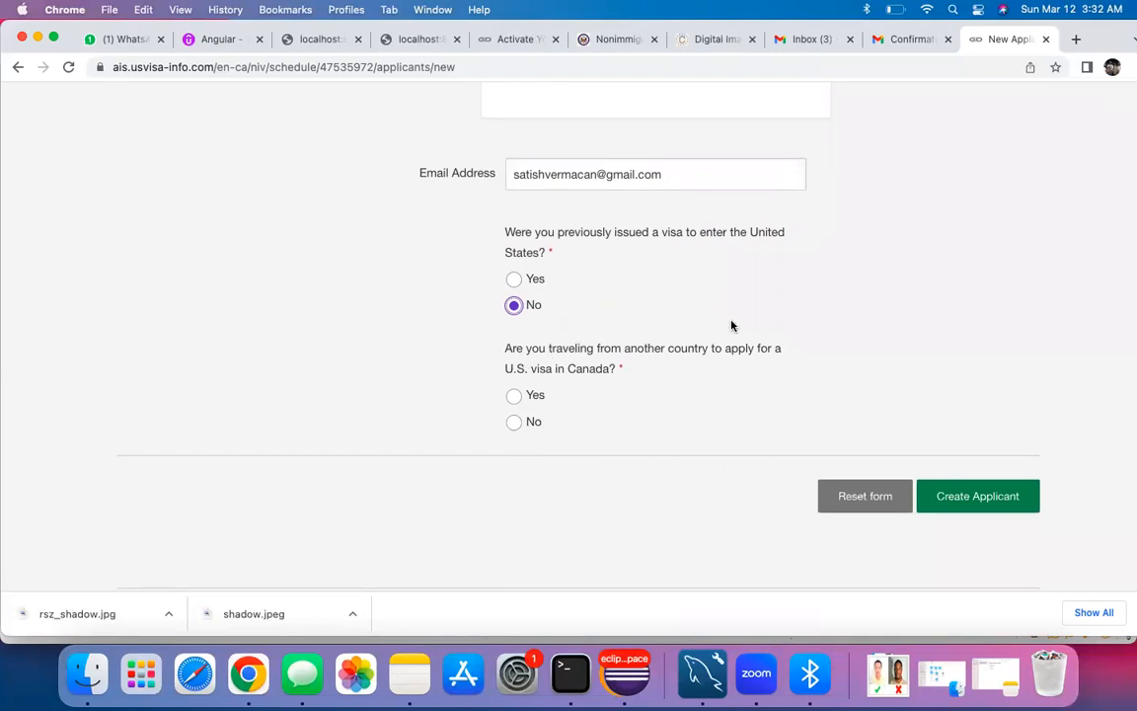
pyautogui.click(513, 422)
pyautogui.moveTo(513, 421)
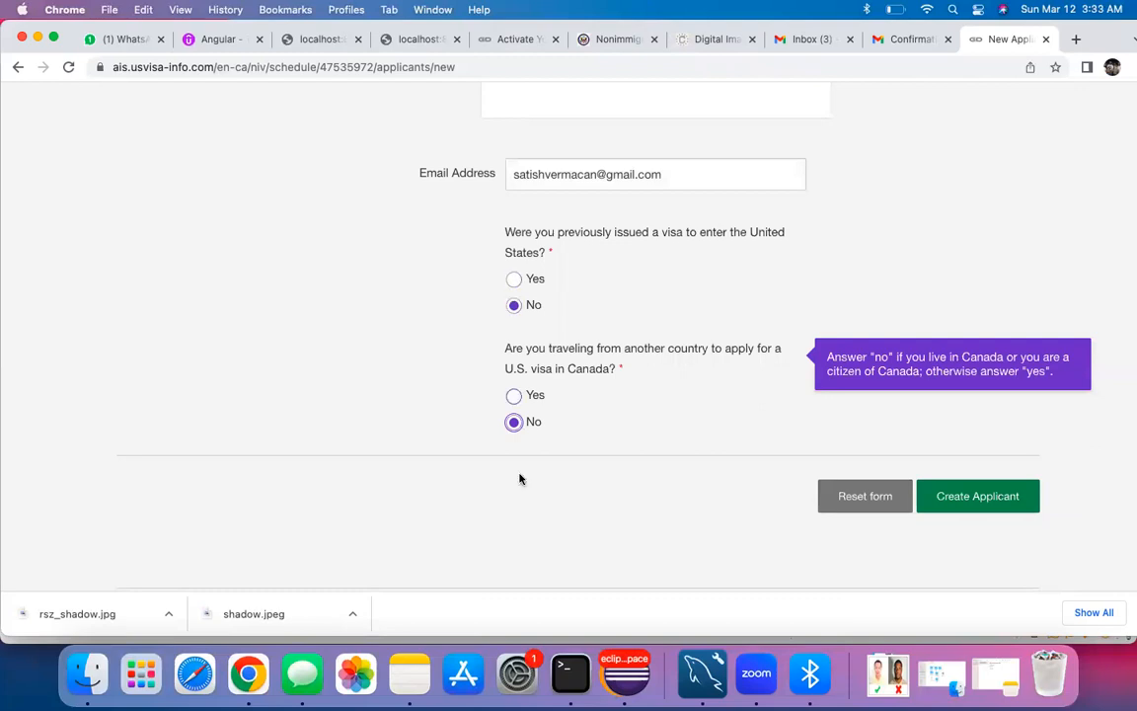
# Step: Create the applicant, review its DS-160 and details, and confirm the visa type matches
pyautogui.click(959, 497)
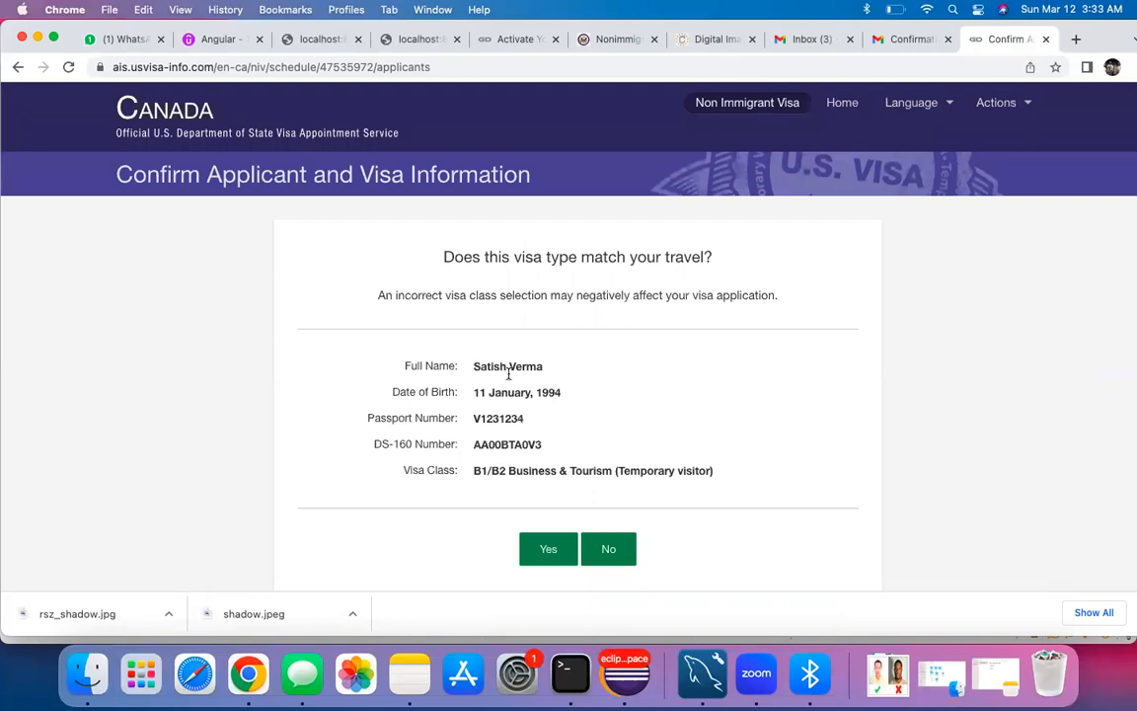
pyautogui.moveTo(472, 444); pyautogui.dragTo(557, 447)
pyautogui.click(516, 425)
pyautogui.moveTo(472, 422); pyautogui.dragTo(537, 371)
pyautogui.moveTo(487, 470); pyautogui.dragTo(605, 469)
pyautogui.click(639, 526)
pyautogui.scroll(-1, 474, 461)
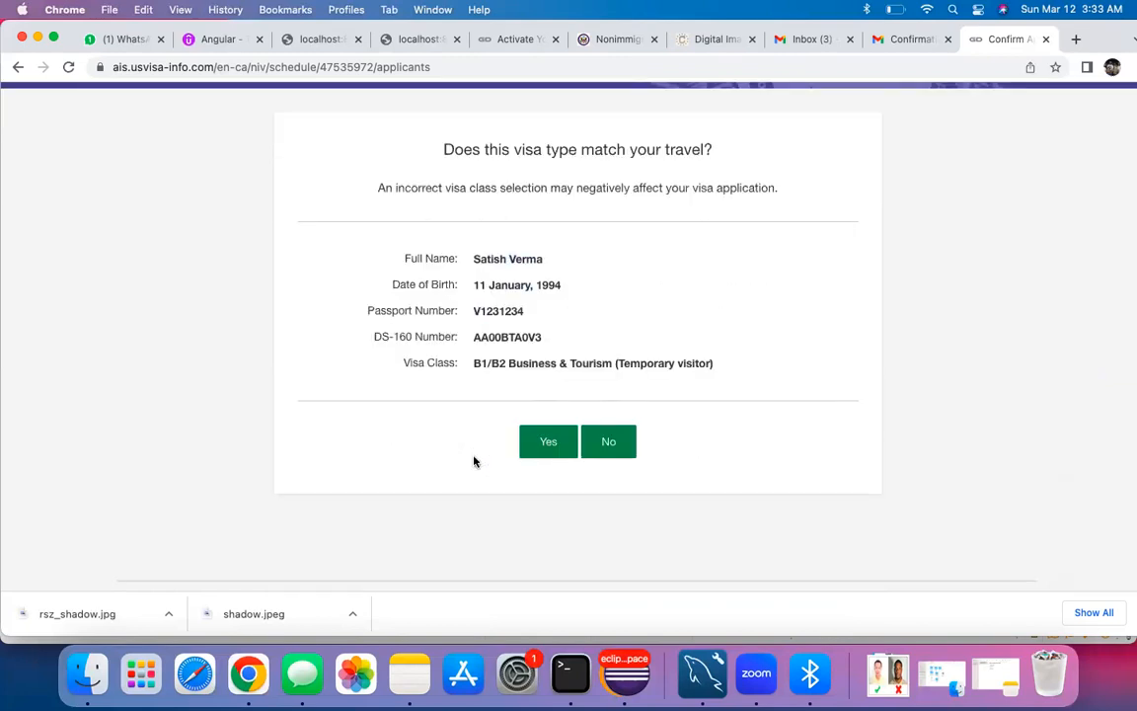
pyautogui.click(541, 414)
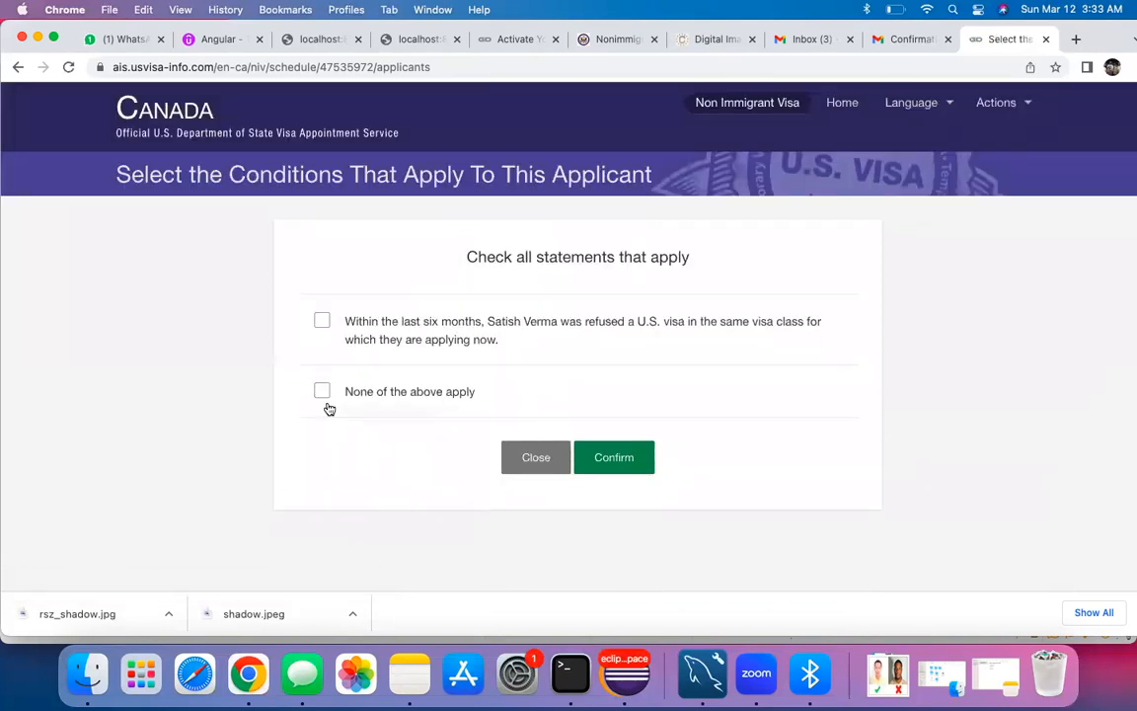
# Step: Leave only 'None of the above apply' ticked and confirm the applicant's conditions
pyautogui.click(322, 321)
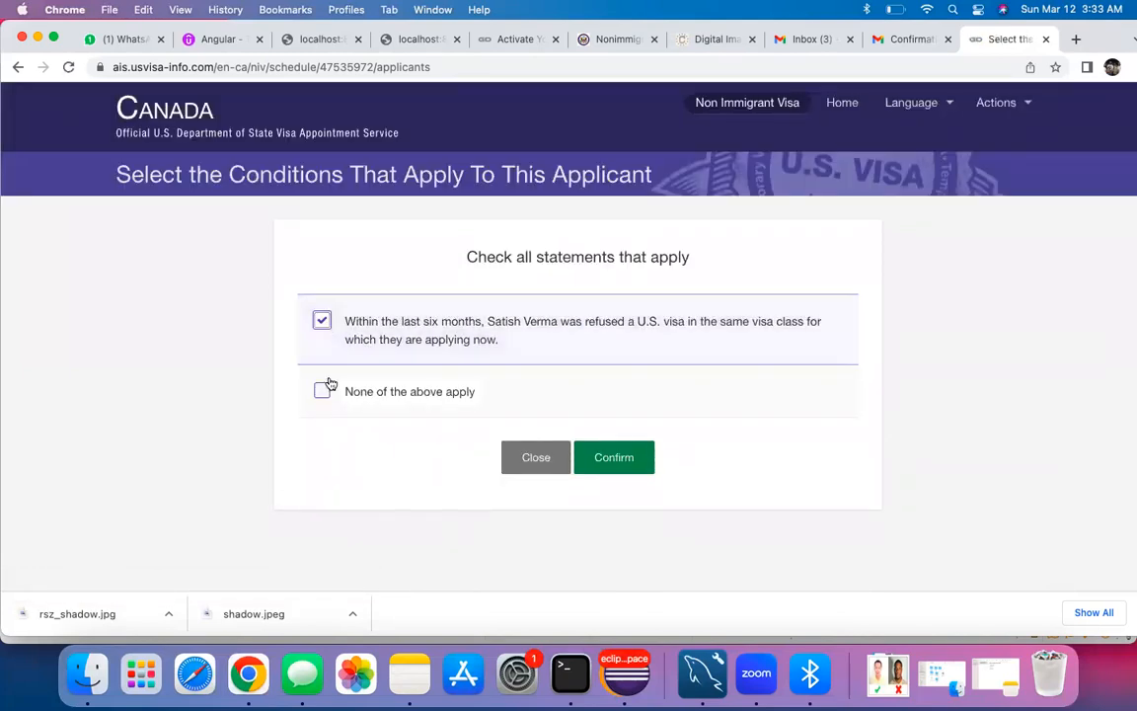
pyautogui.click(324, 392)
pyautogui.click(323, 320)
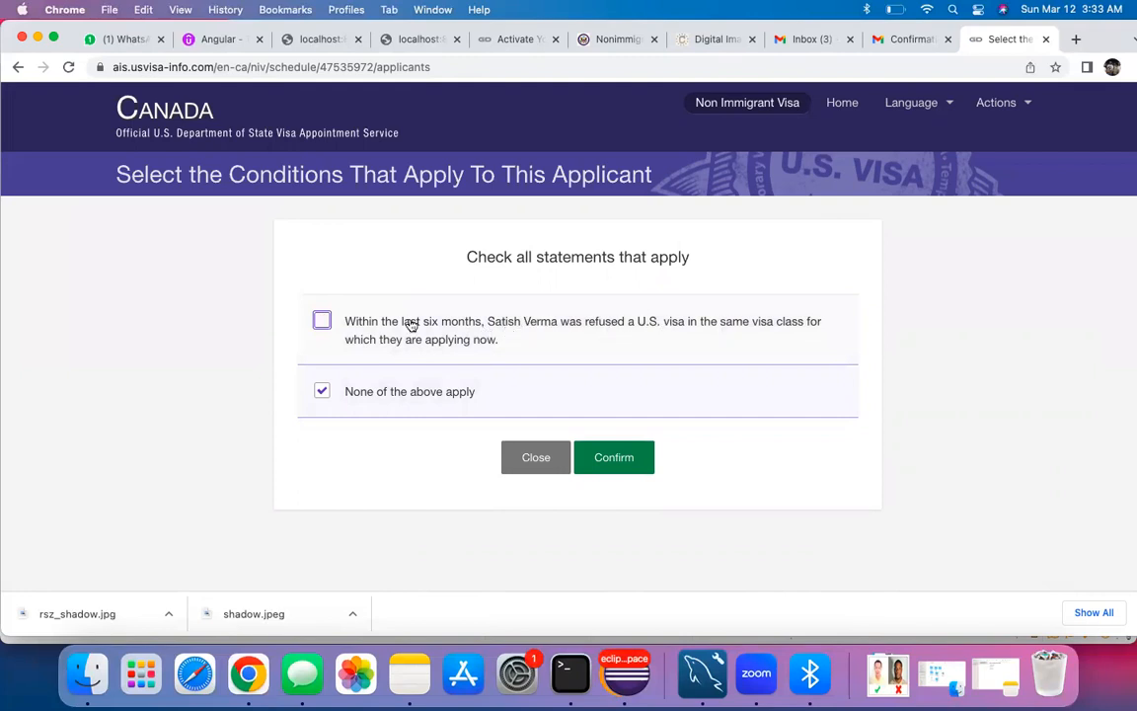
pyautogui.click(323, 321)
pyautogui.click(325, 326)
pyautogui.click(617, 458)
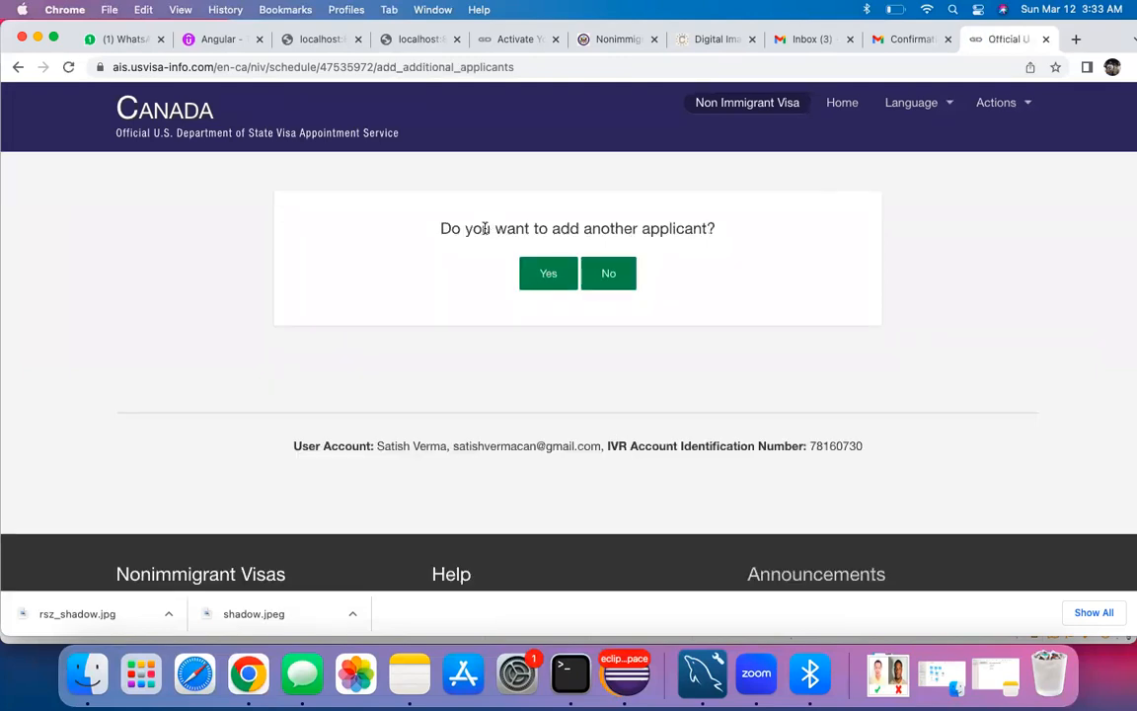
# Step: Decline adding another applicant and review the courier page
pyautogui.click(609, 275)
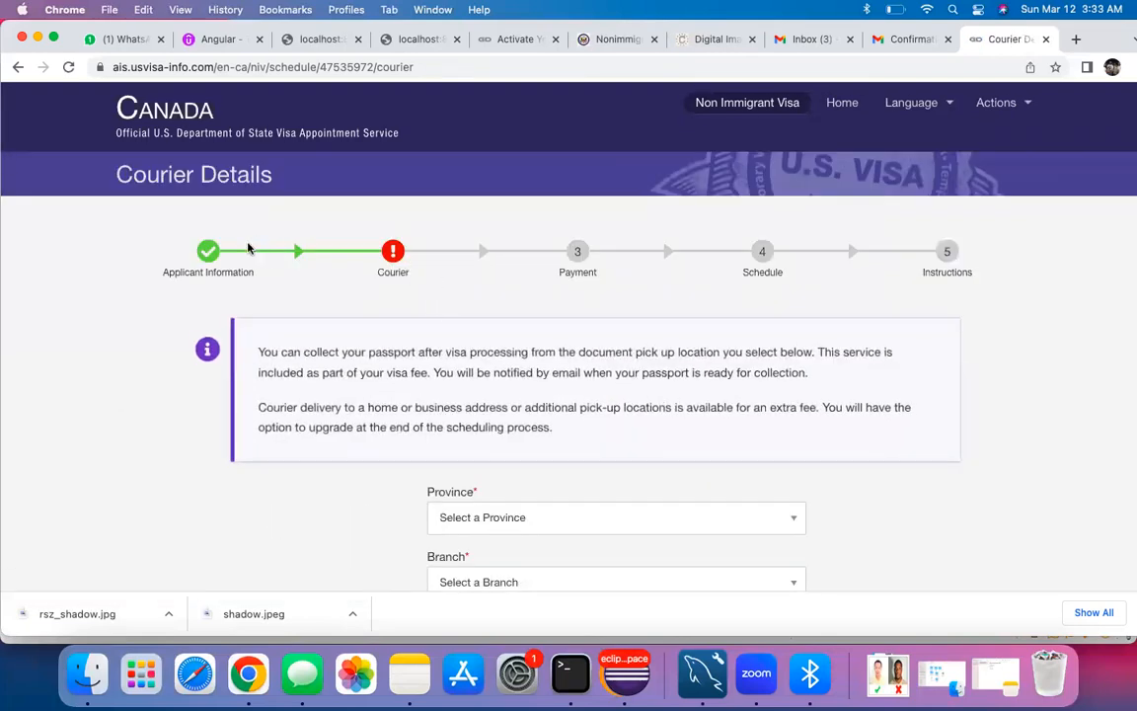
pyautogui.scroll(-3, 251, 415)
pyautogui.scroll(1, 309, 281)
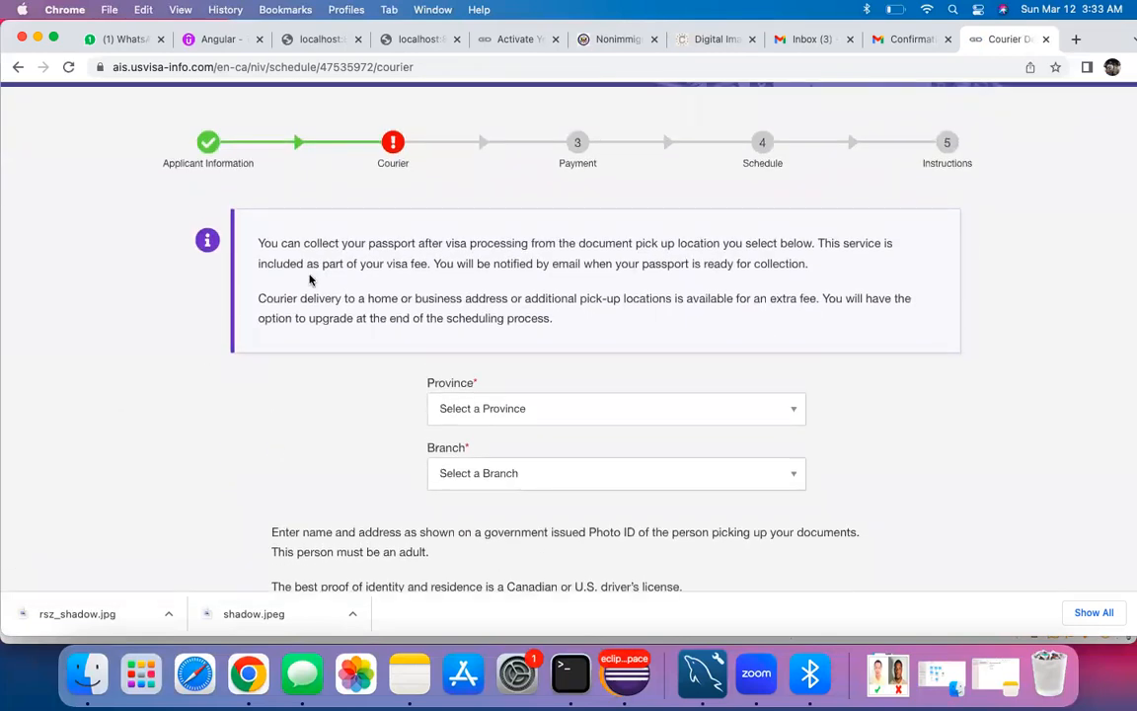
pyautogui.scroll(-1, 515, 397)
# Step: Set the pickup province to ON and the branch to TORONTO 1ST CAN PLACE PO
pyautogui.click(515, 363)
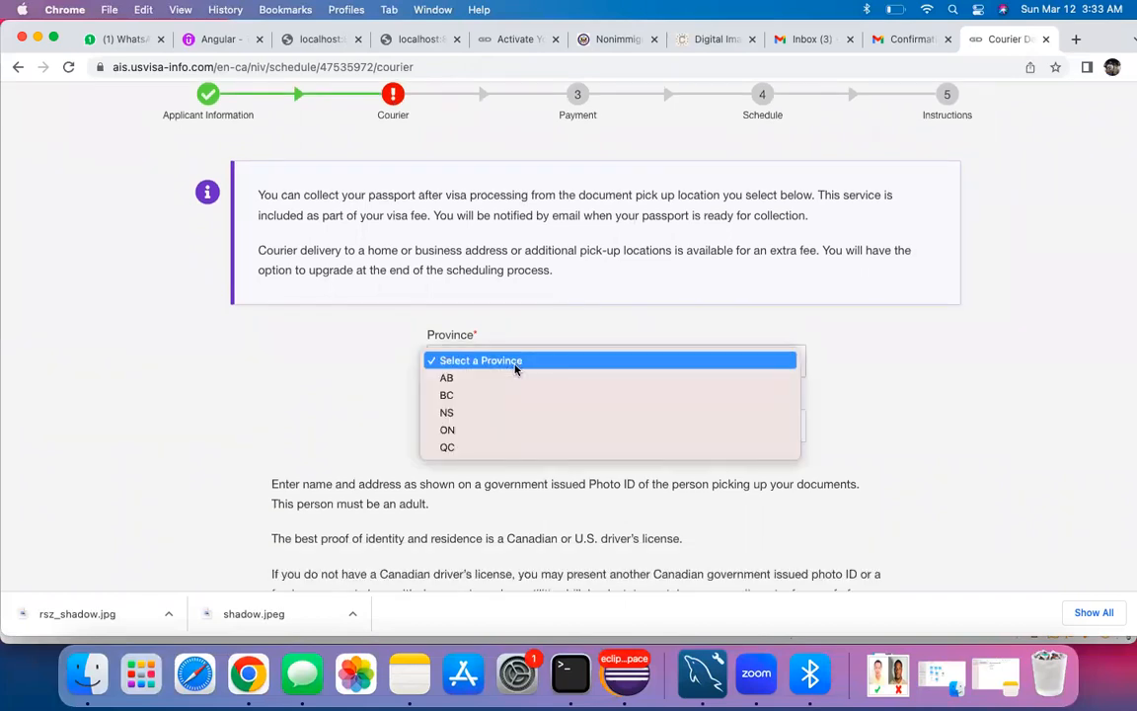
pyautogui.click(470, 429)
pyautogui.scroll(-1, 388, 404)
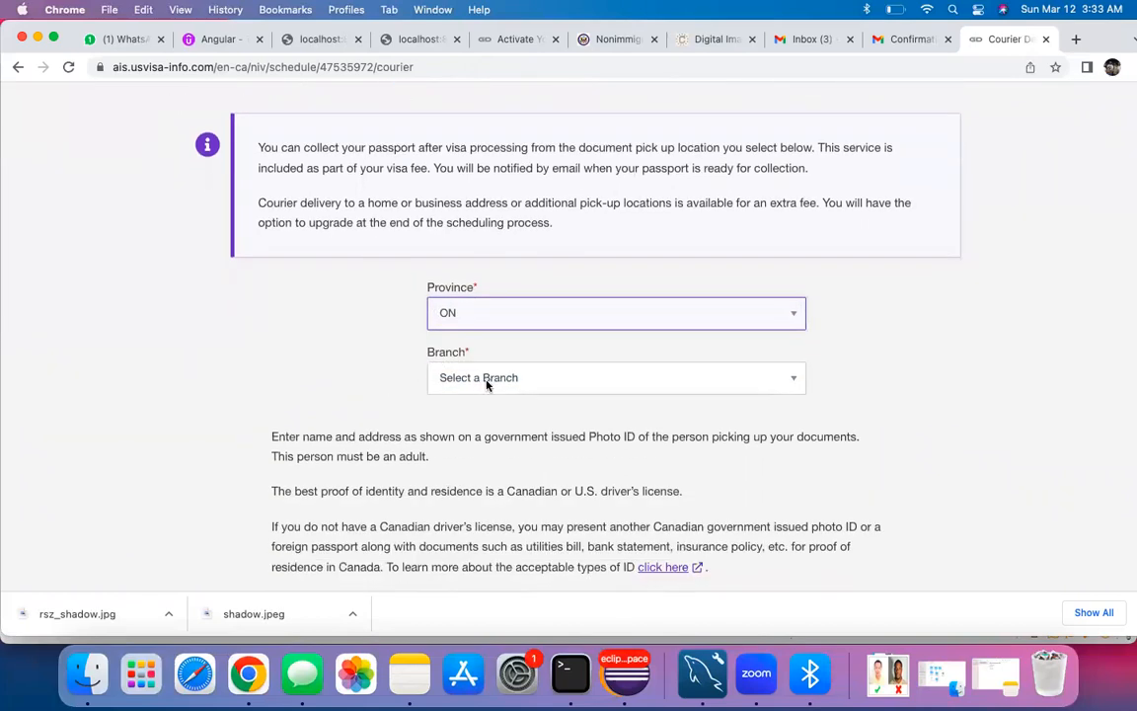
pyautogui.click(462, 377)
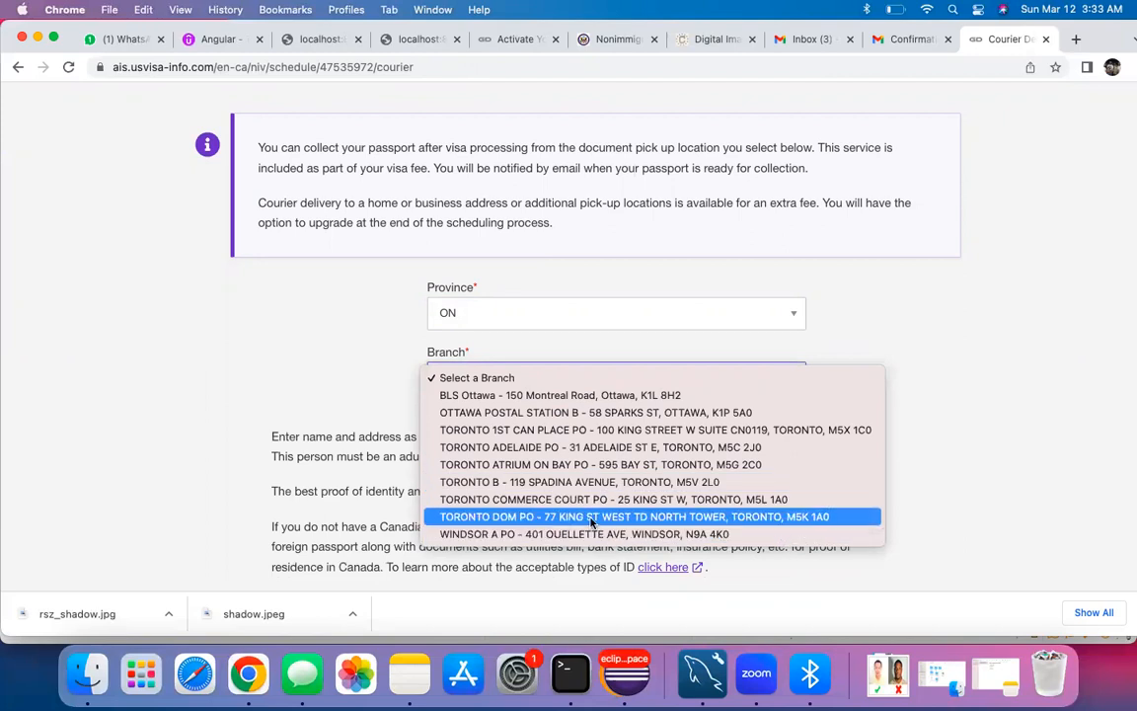
pyautogui.click(590, 430)
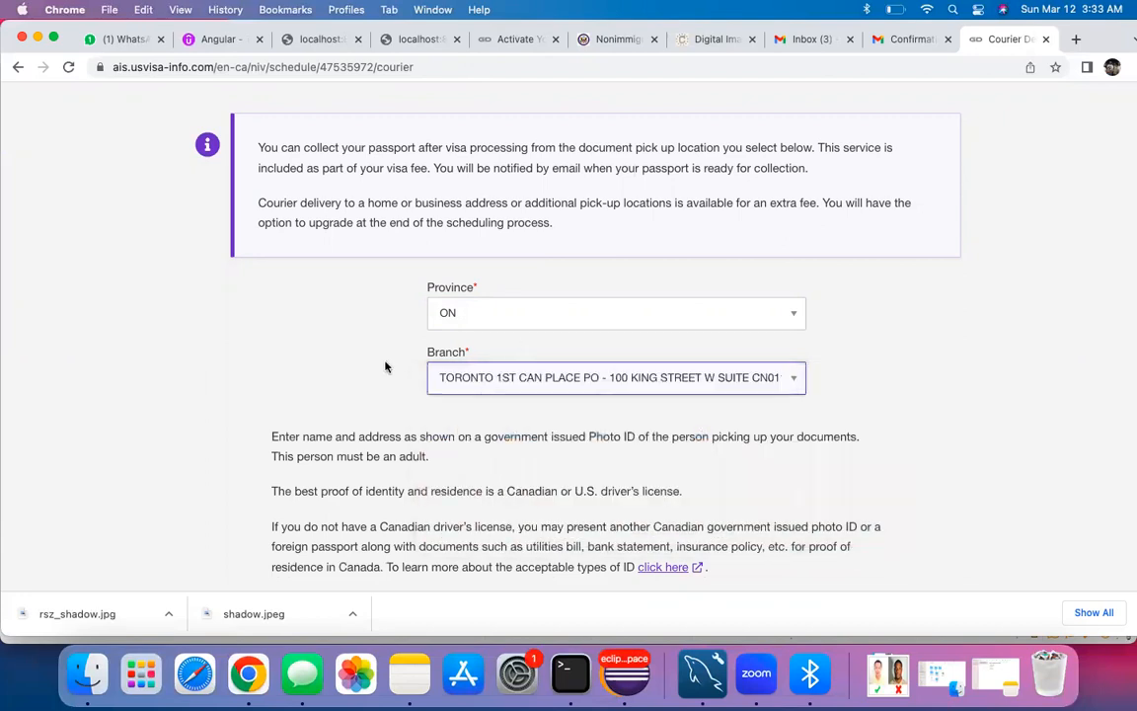
pyautogui.scroll(2, 353, 292)
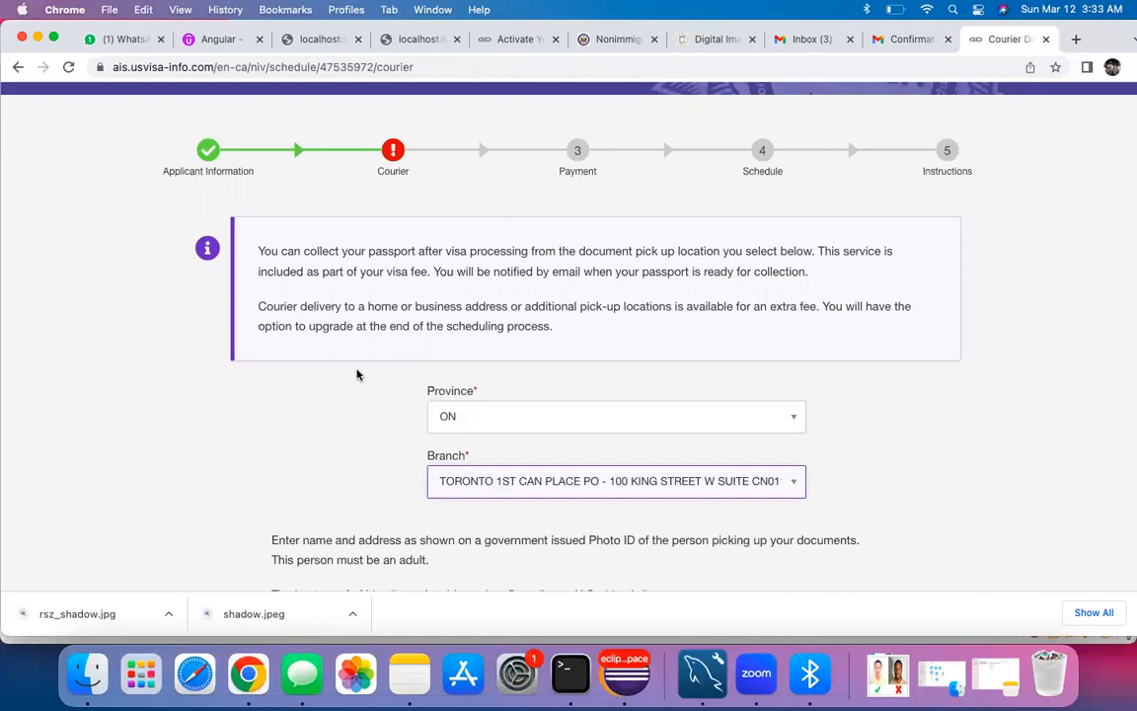
# Step: Start the pickup person's name in the Care Of field
pyautogui.scroll(-3, 372, 434)
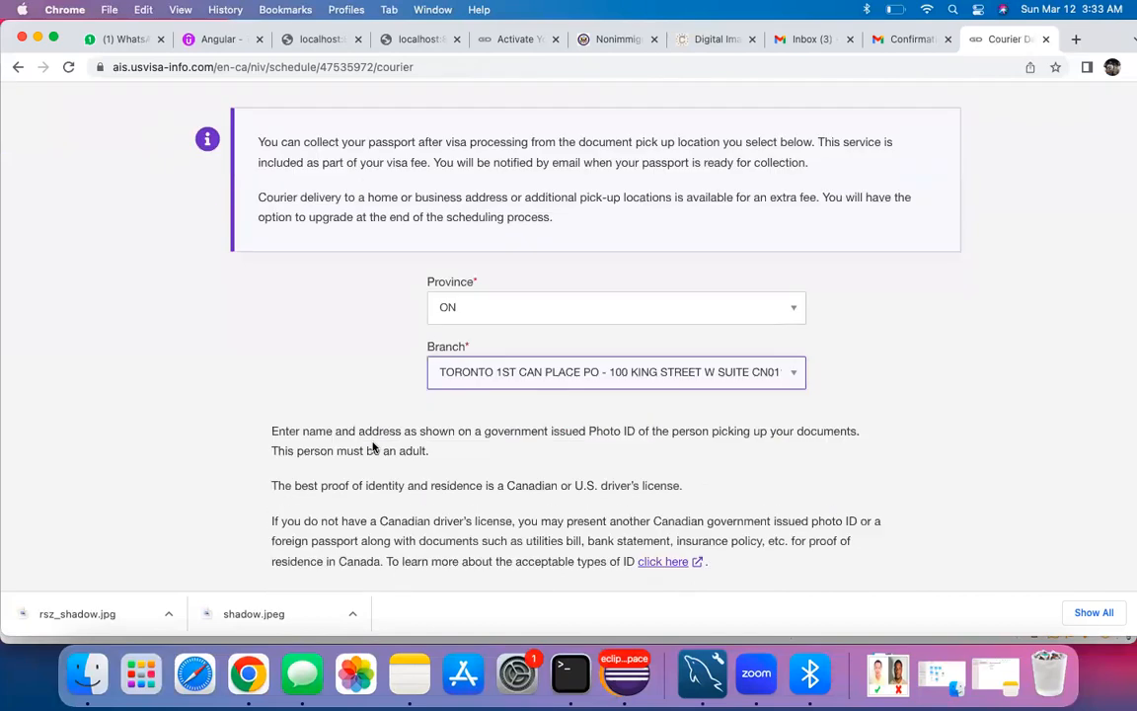
pyautogui.scroll(-4, 372, 443)
pyautogui.scroll(3, 363, 427)
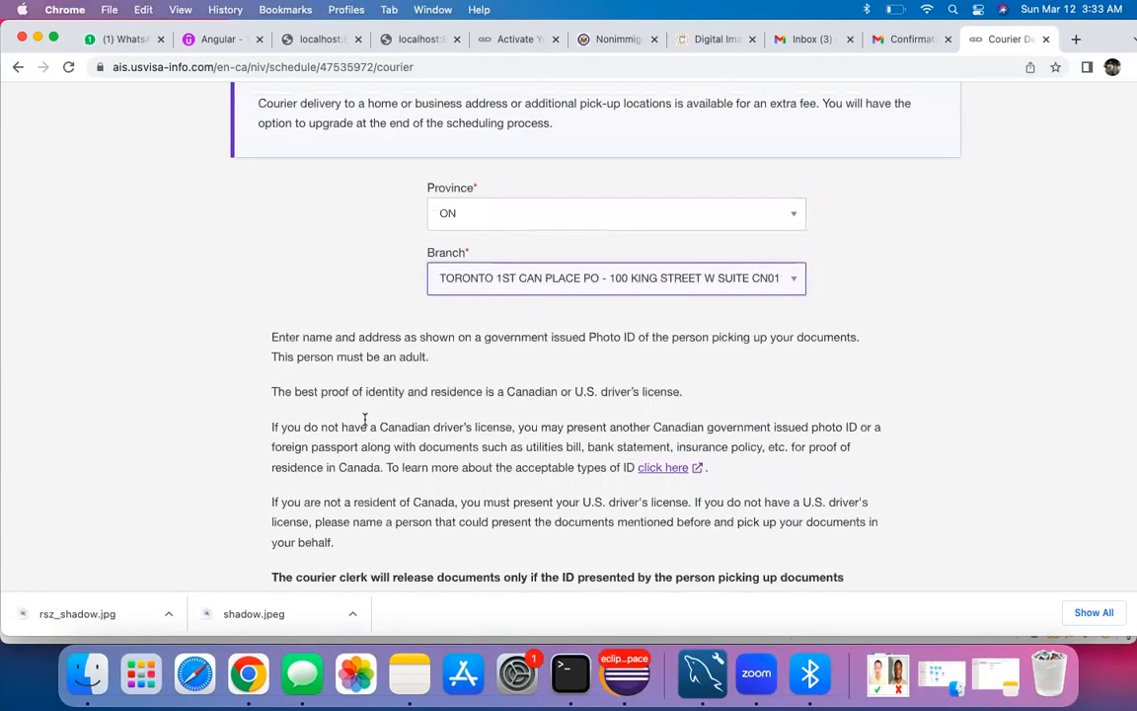
pyautogui.scroll(-5, 475, 368)
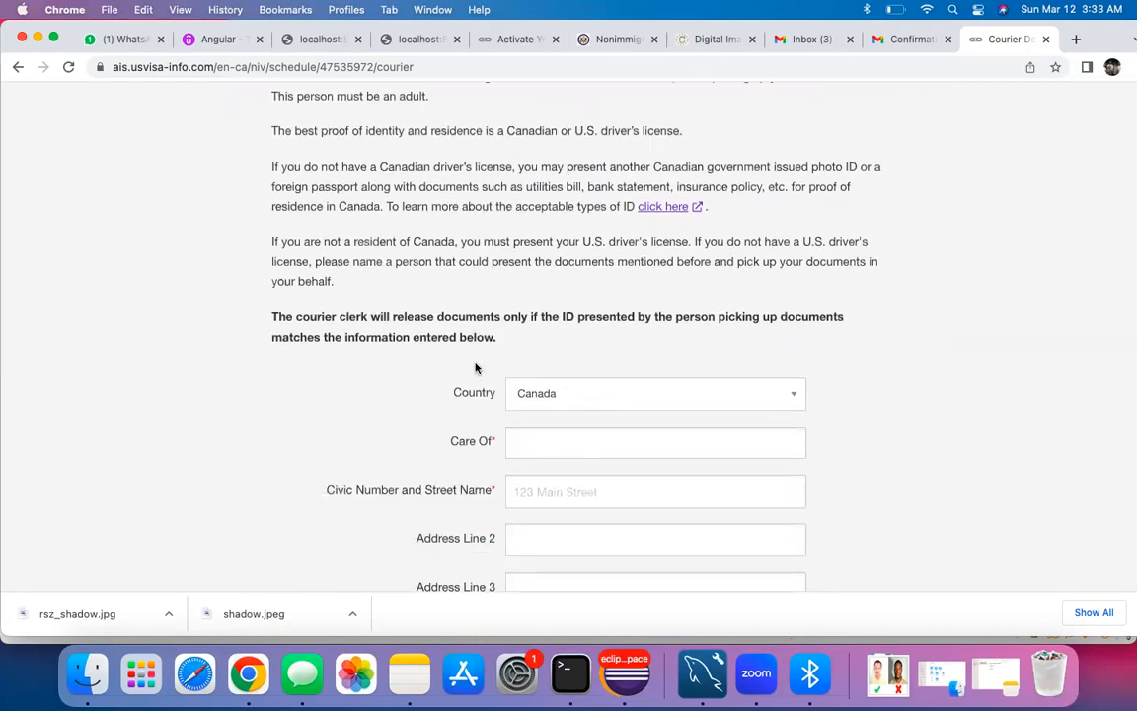
pyautogui.scroll(-2, 406, 365)
pyautogui.scroll(2, 406, 365)
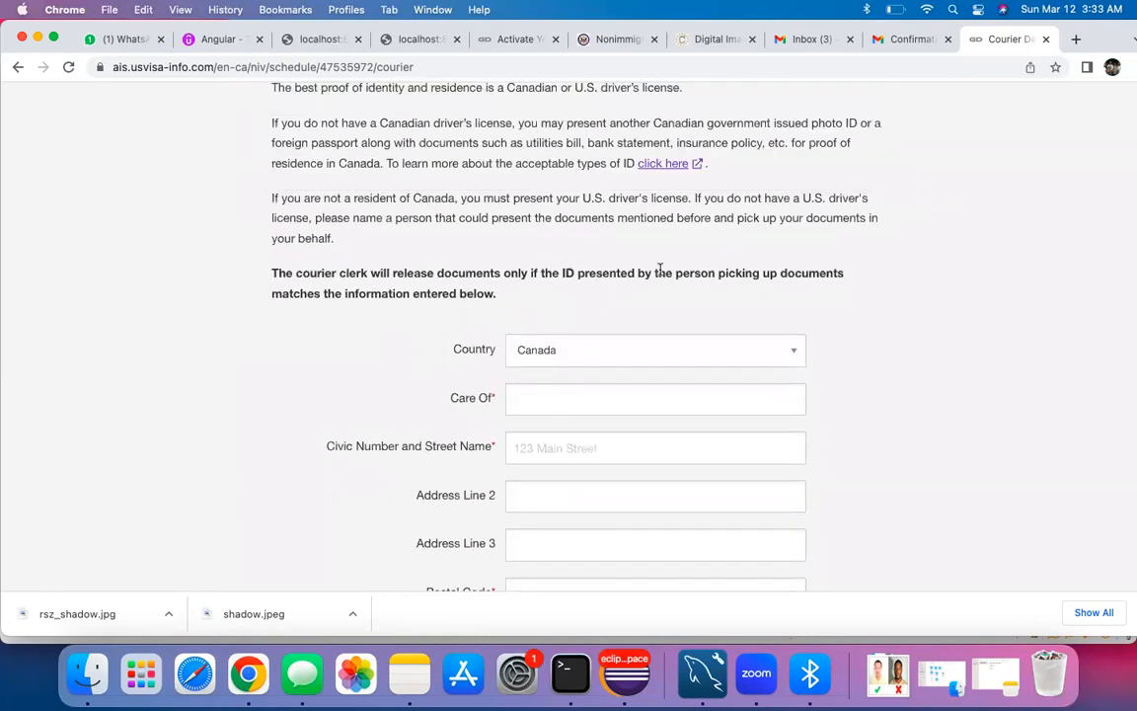
pyautogui.scroll(-2, 332, 350)
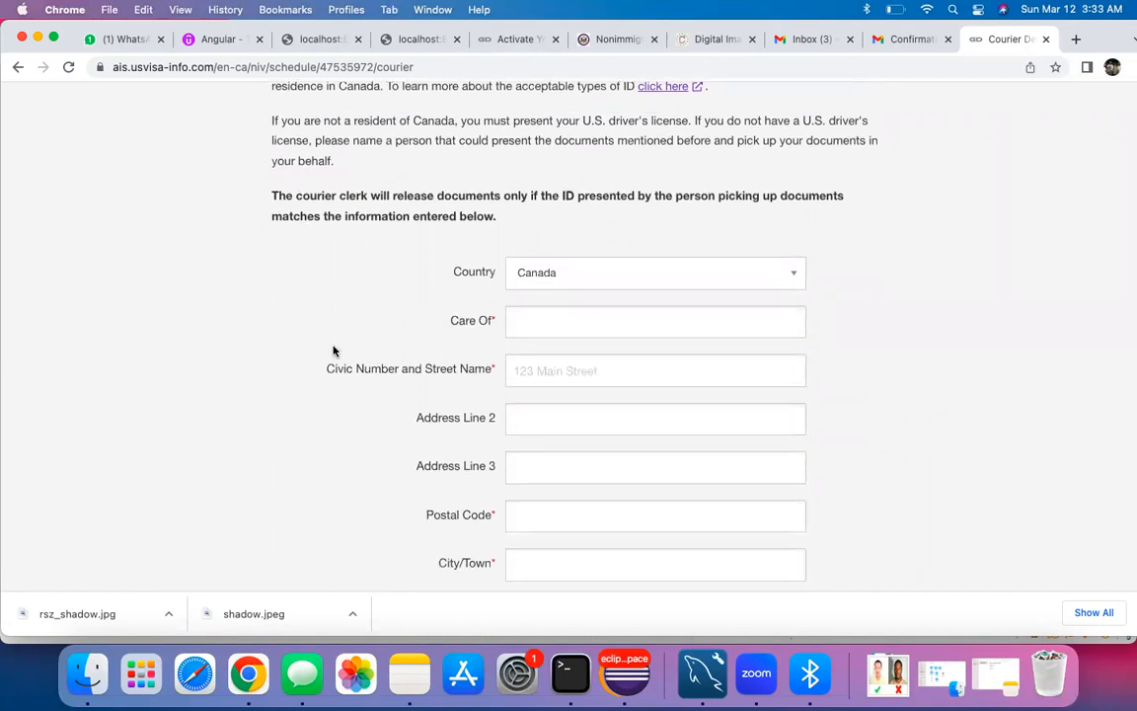
pyautogui.click(537, 324)
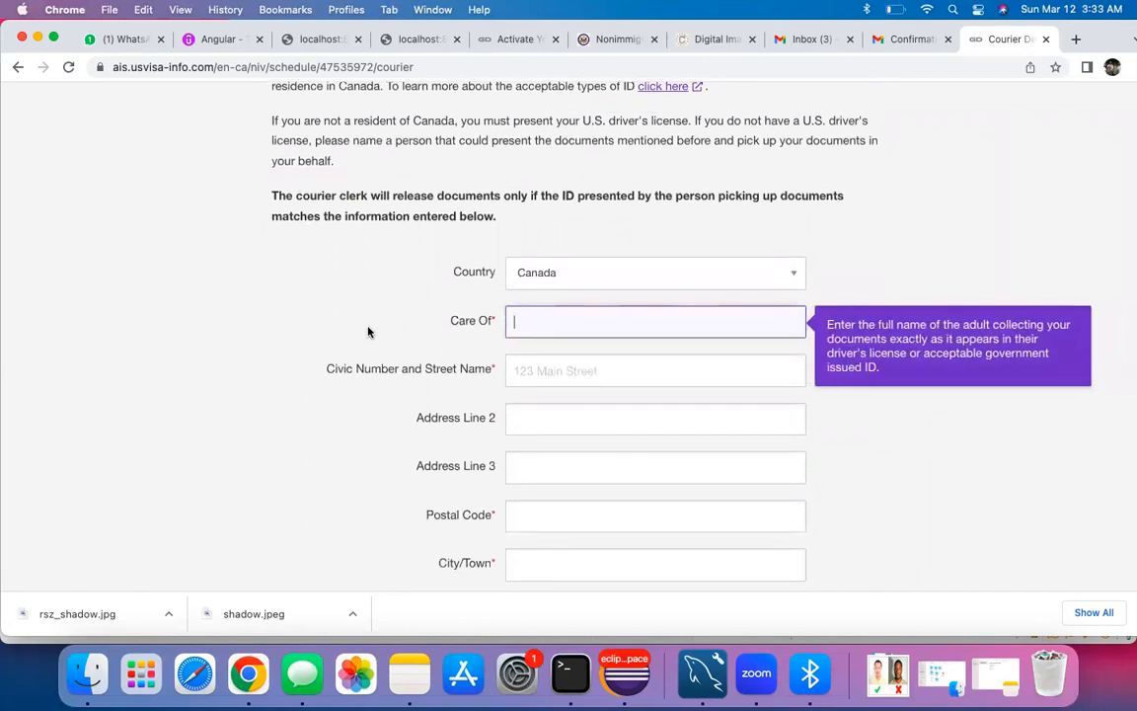
pyautogui.scroll(-10, 368, 330)
pyautogui.scroll(9, 369, 331)
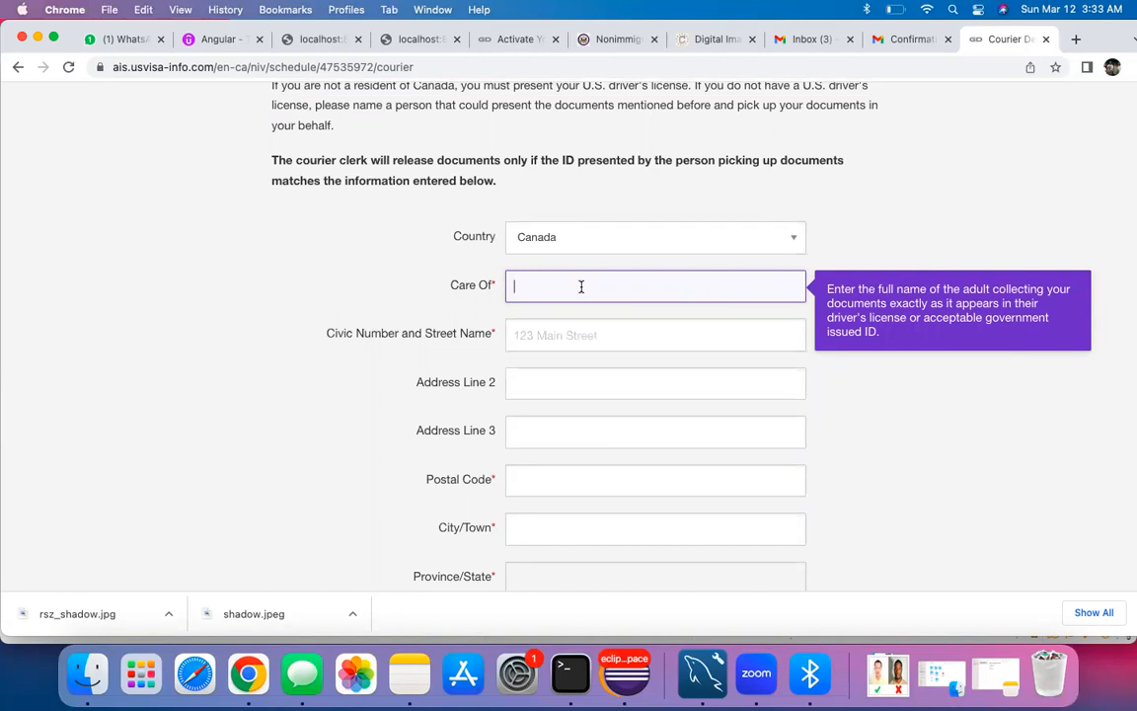
pyautogui.write('i')
pyautogui.press('Tab')
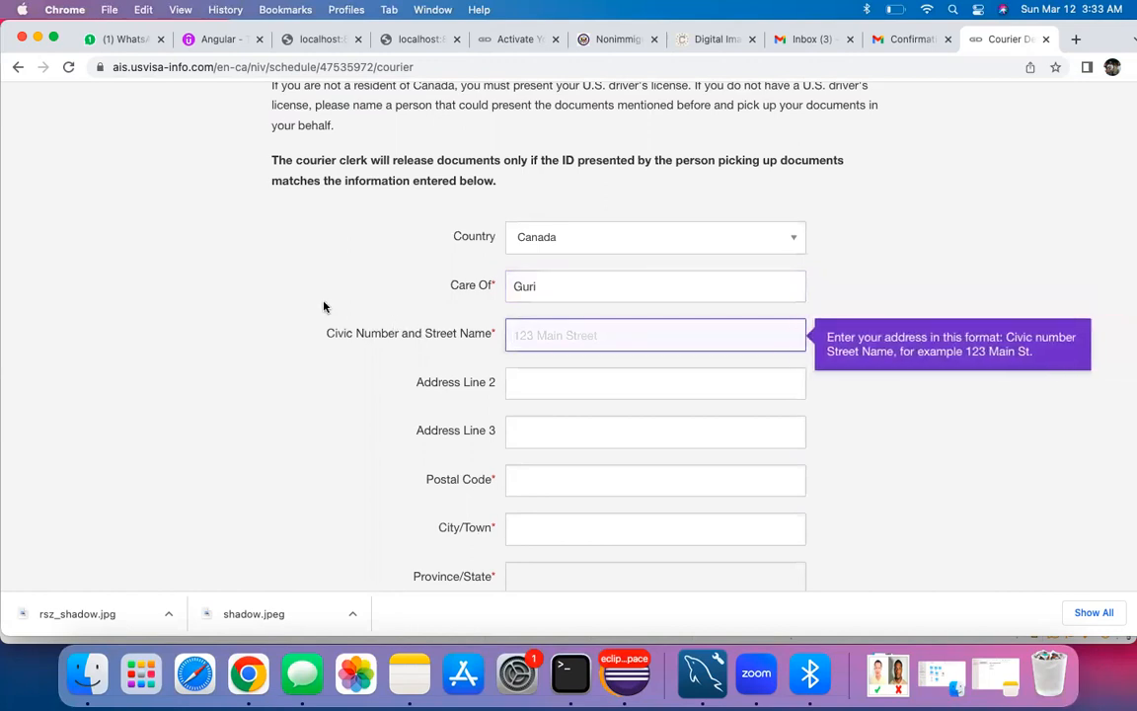
# Step: Correct Care Of to the pickup person's full name and begin the civic number and street
pyautogui.scroll(1, 324, 307)
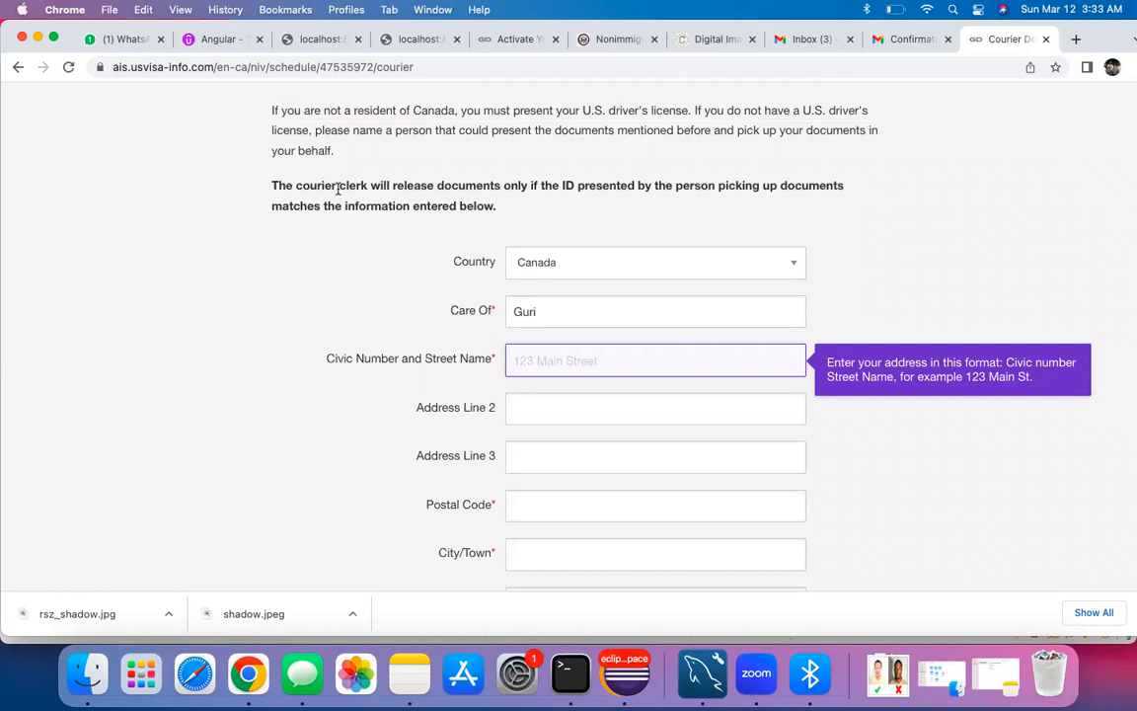
pyautogui.moveTo(513, 311); pyautogui.dragTo(541, 308)
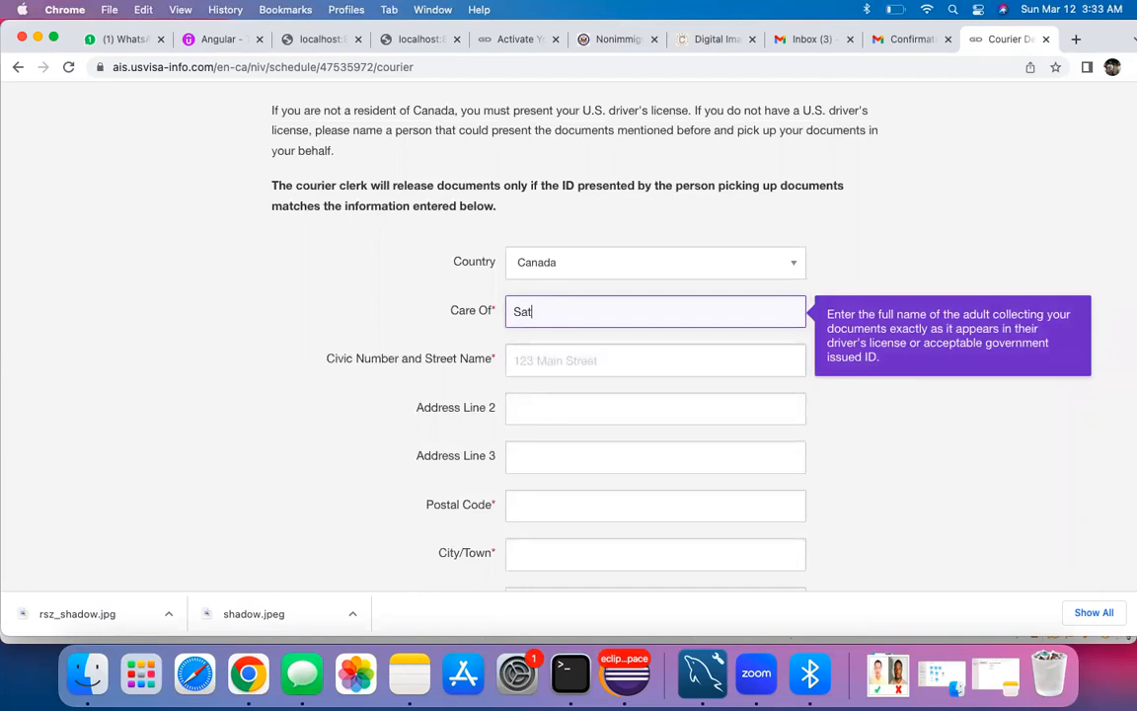
pyautogui.doubleClick(542, 311)
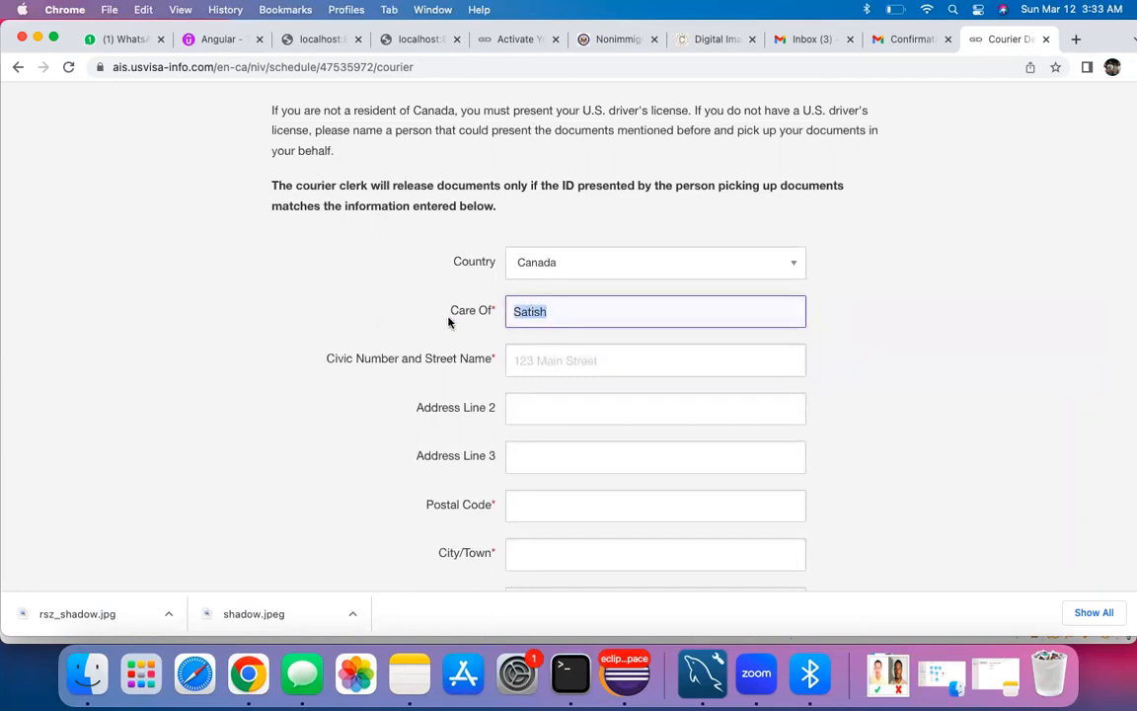
pyautogui.click(568, 314)
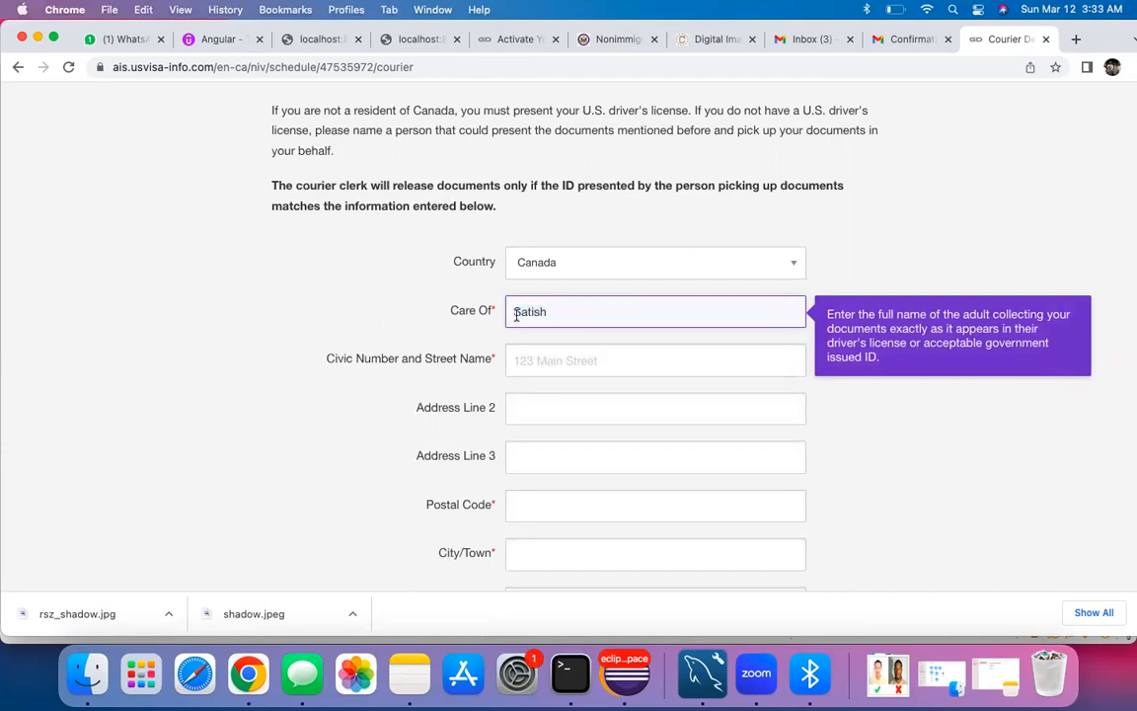
pyautogui.doubleClick(540, 315)
pyautogui.click(582, 316)
pyautogui.press('Tab')
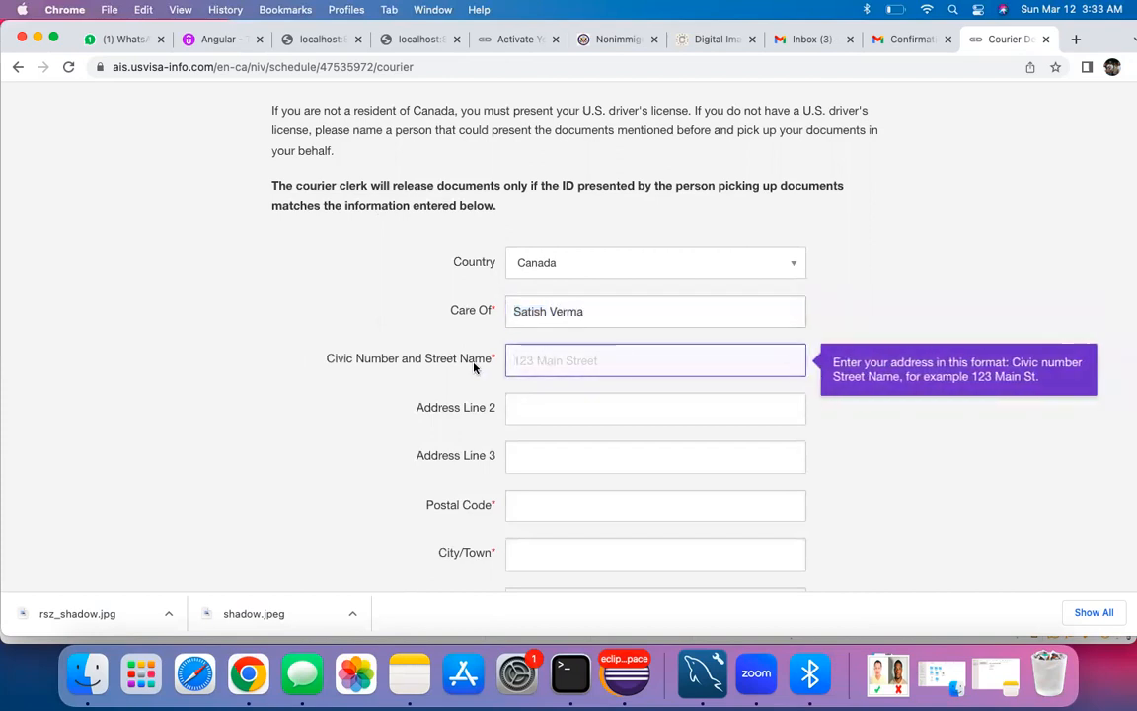
pyautogui.click(544, 359)
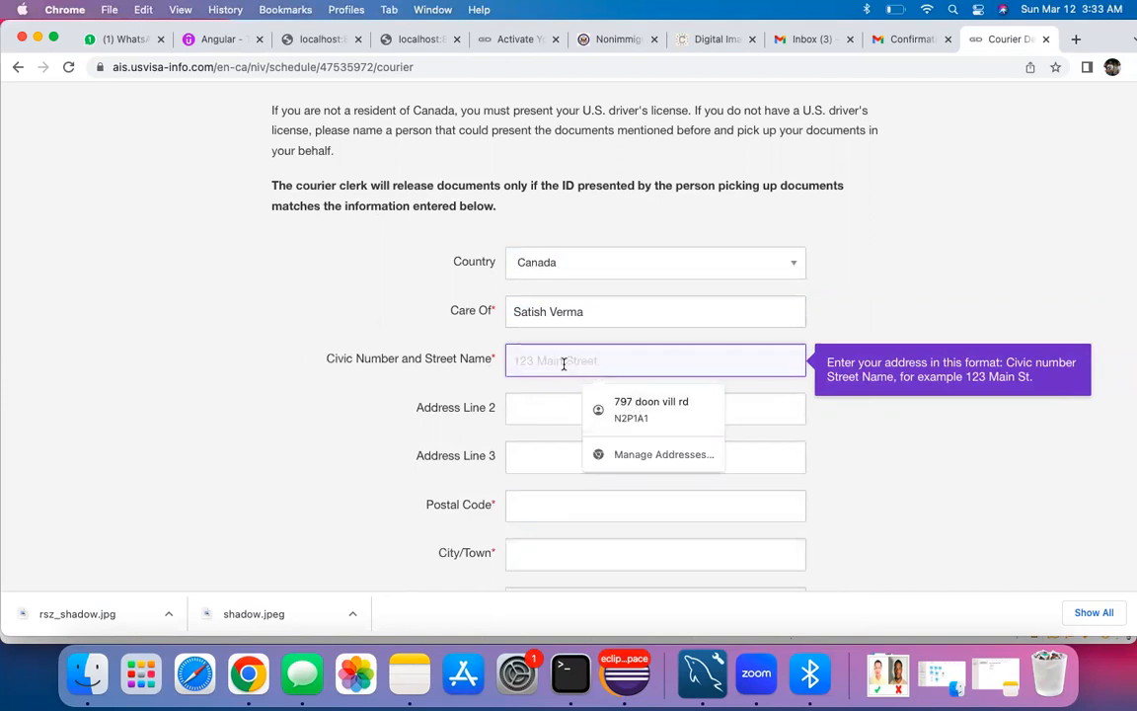
pyautogui.write('7 abc')
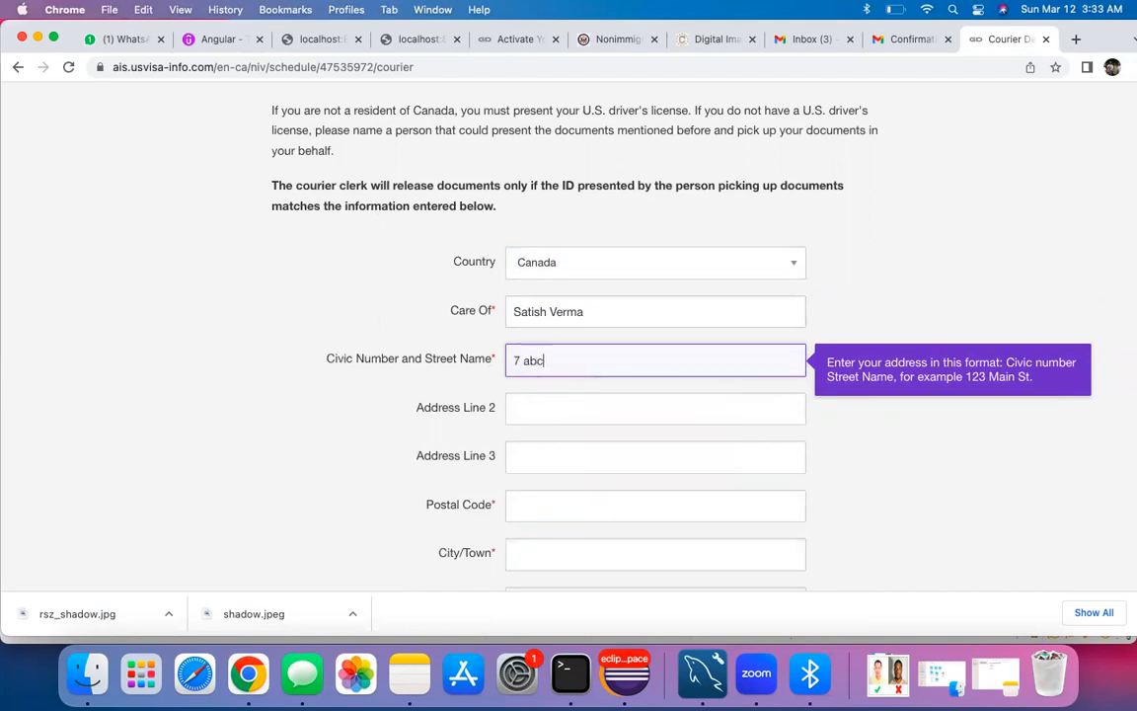
pyautogui.write(', cam')
# Step: Enter the postal code, then clear and retype it
pyautogui.press('Tab')
pyautogui.press('Tab')
pyautogui.press('Tab')
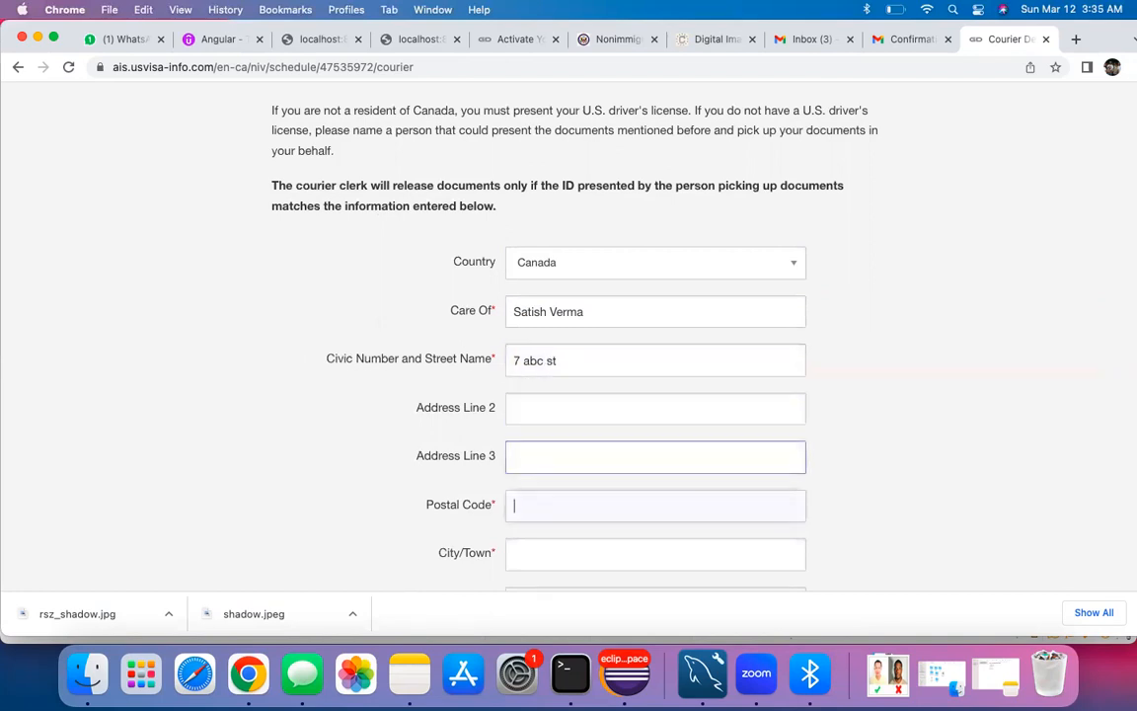
pyautogui.write('n1r1r')
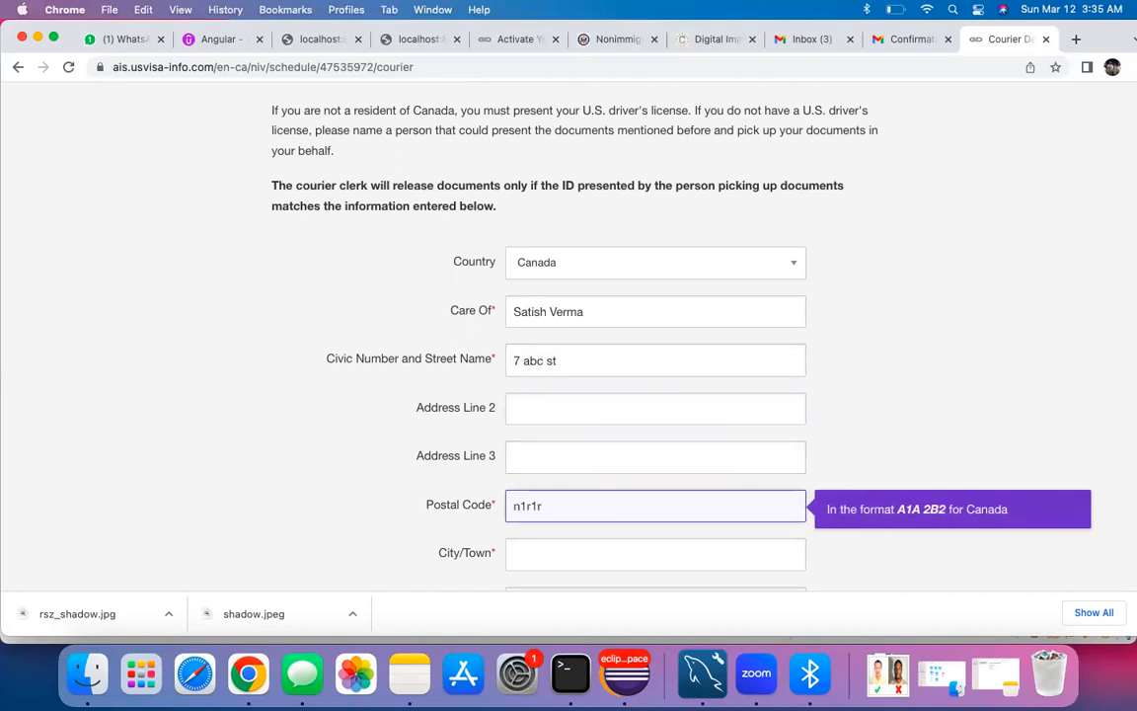
pyautogui.write('2')
pyautogui.press('Tab')
pyautogui.scroll(-3, 599, 378)
pyautogui.moveTo(568, 359); pyautogui.dragTo(511, 357)
pyautogui.press('BackSpace')
pyautogui.write('N1r')
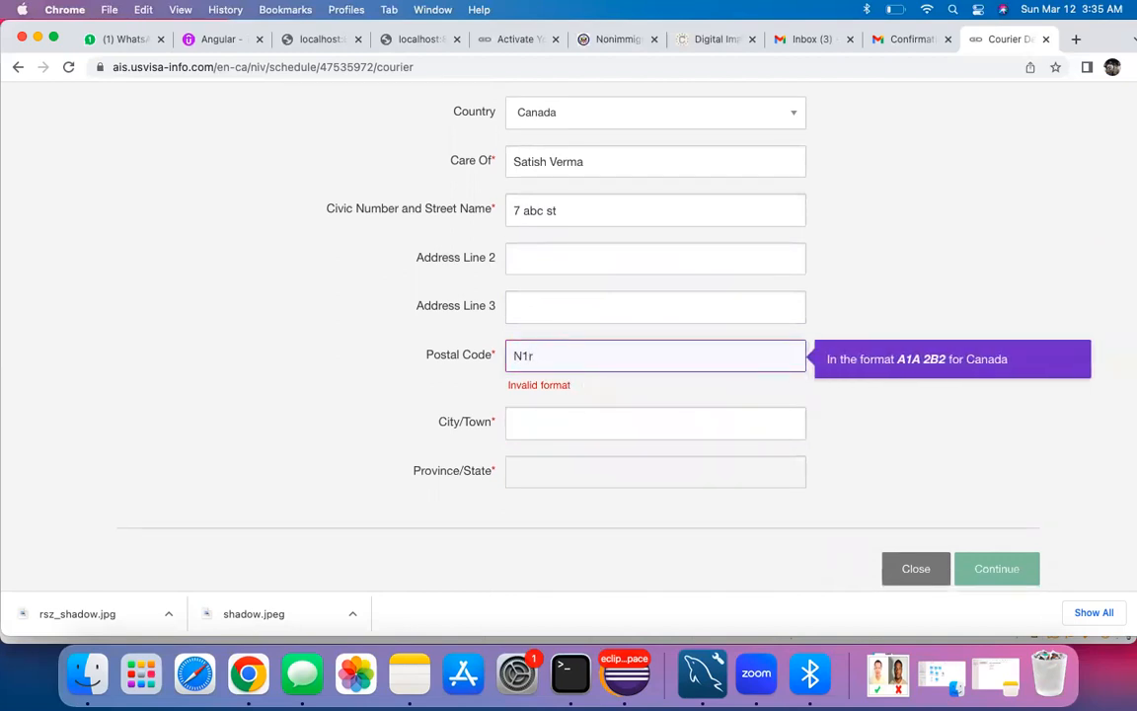
# Step: Enter the city, validate so the province fills in as ON, and submit the courier address
pyautogui.click(520, 414)
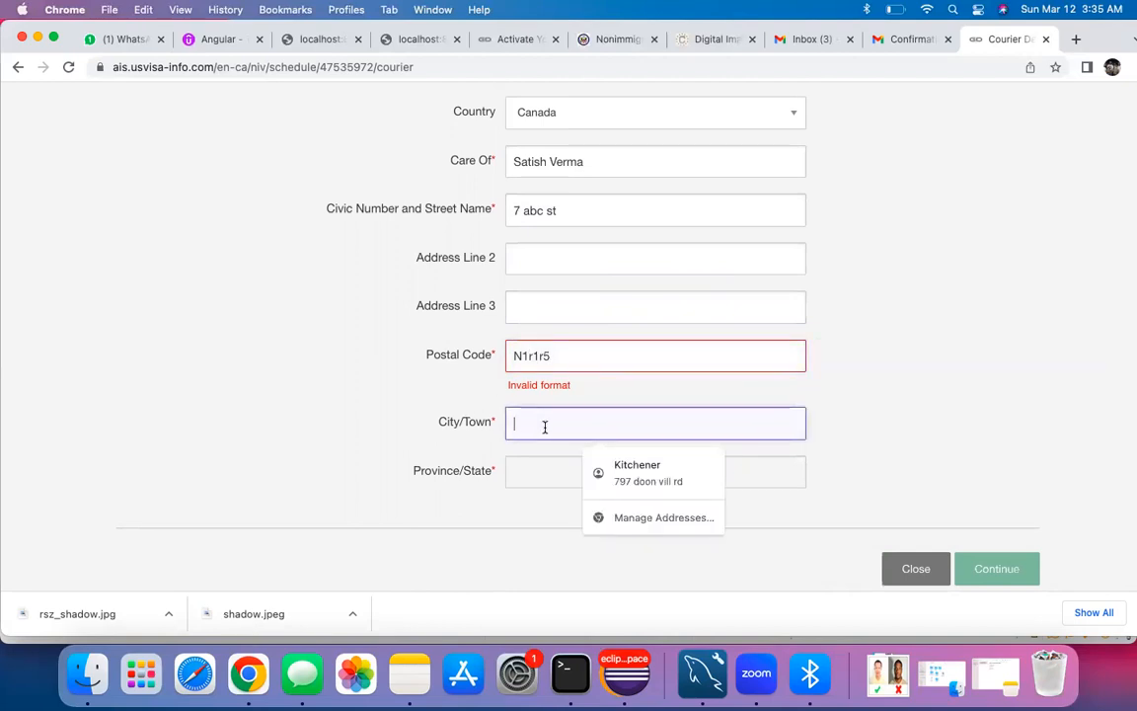
pyautogui.write('Cambridge')
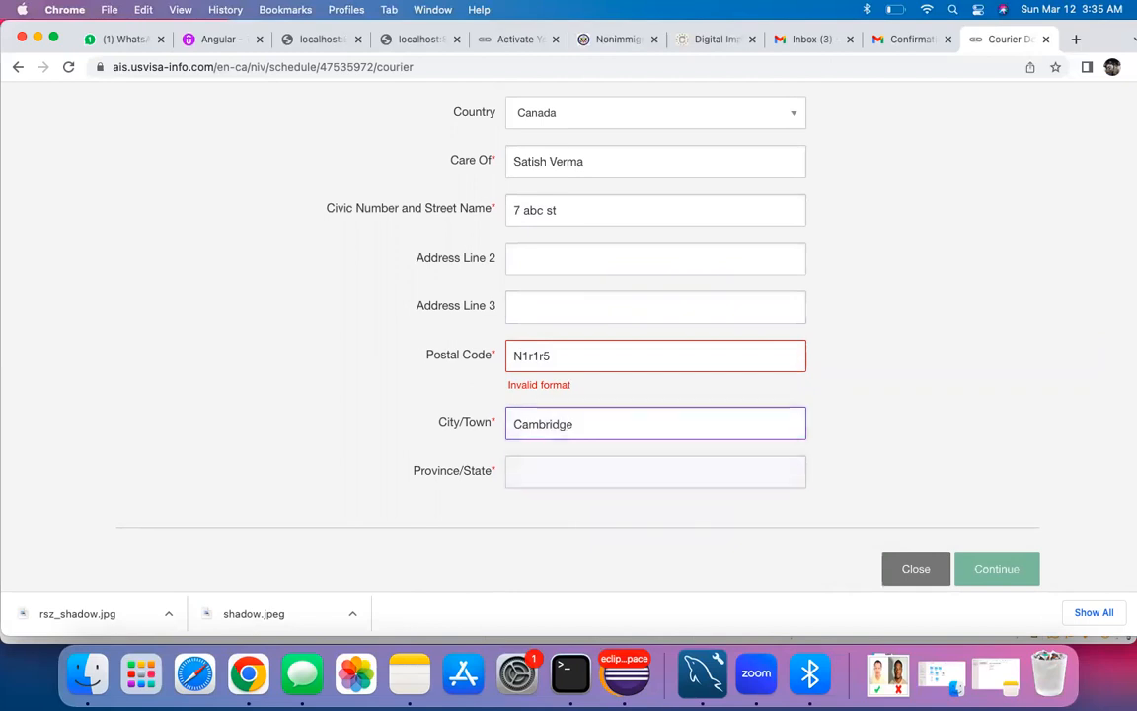
pyautogui.press('Tab')
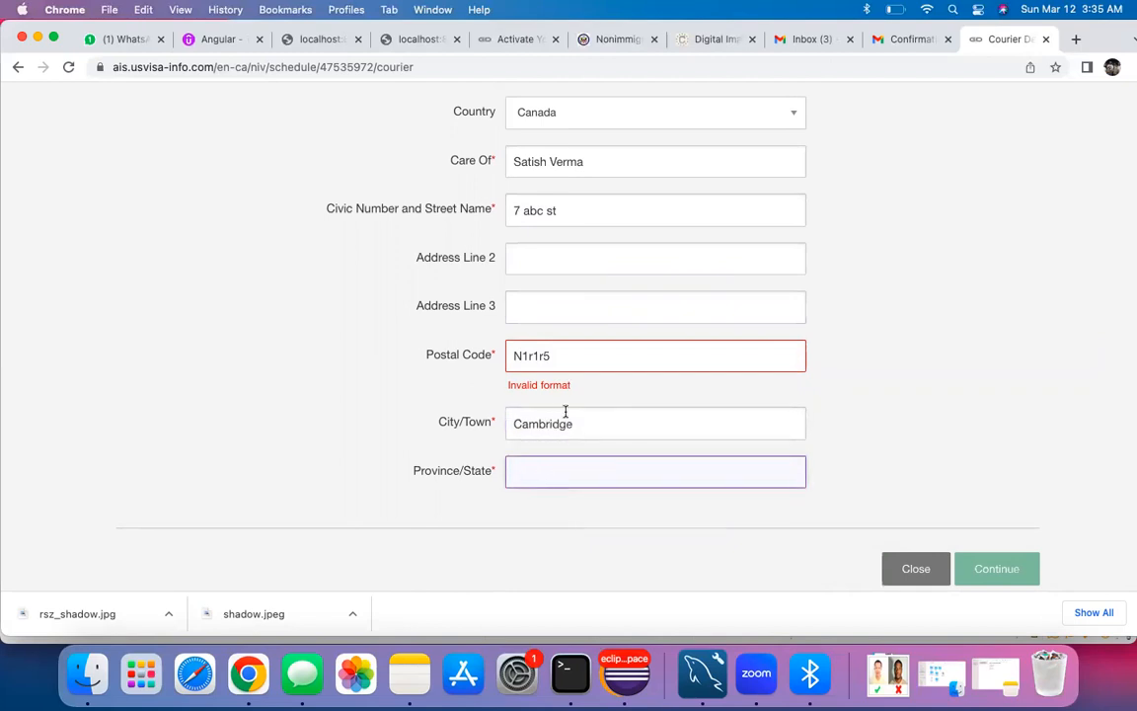
pyautogui.click(526, 356)
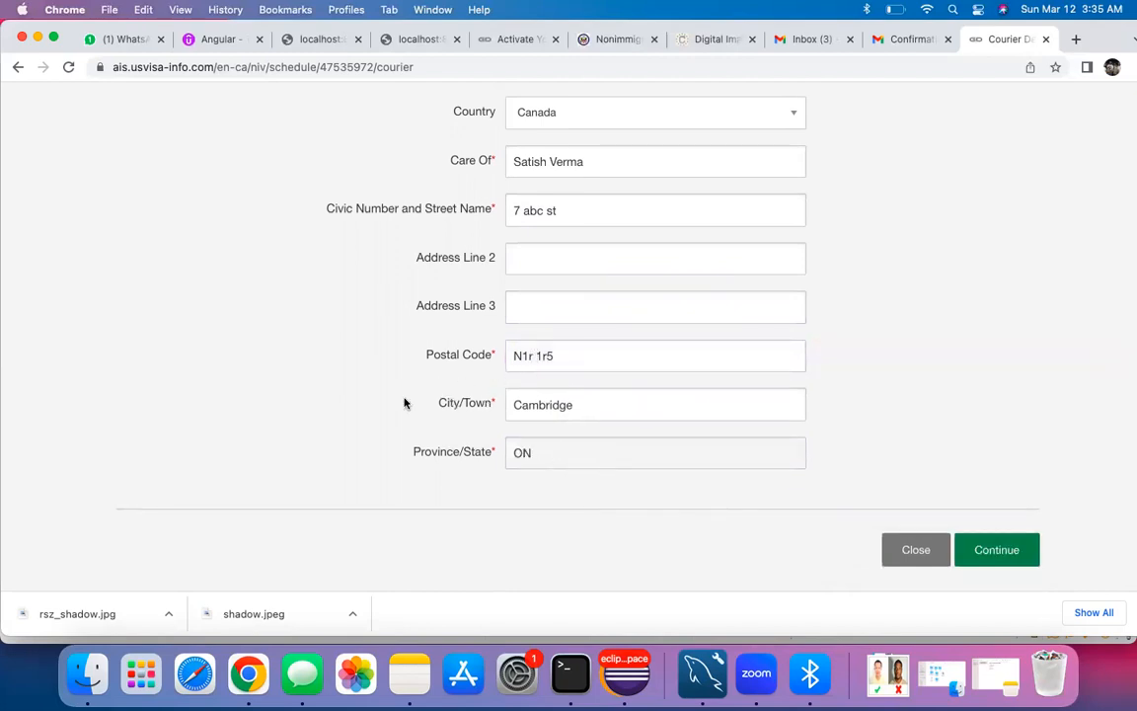
pyautogui.scroll(3, 417, 398)
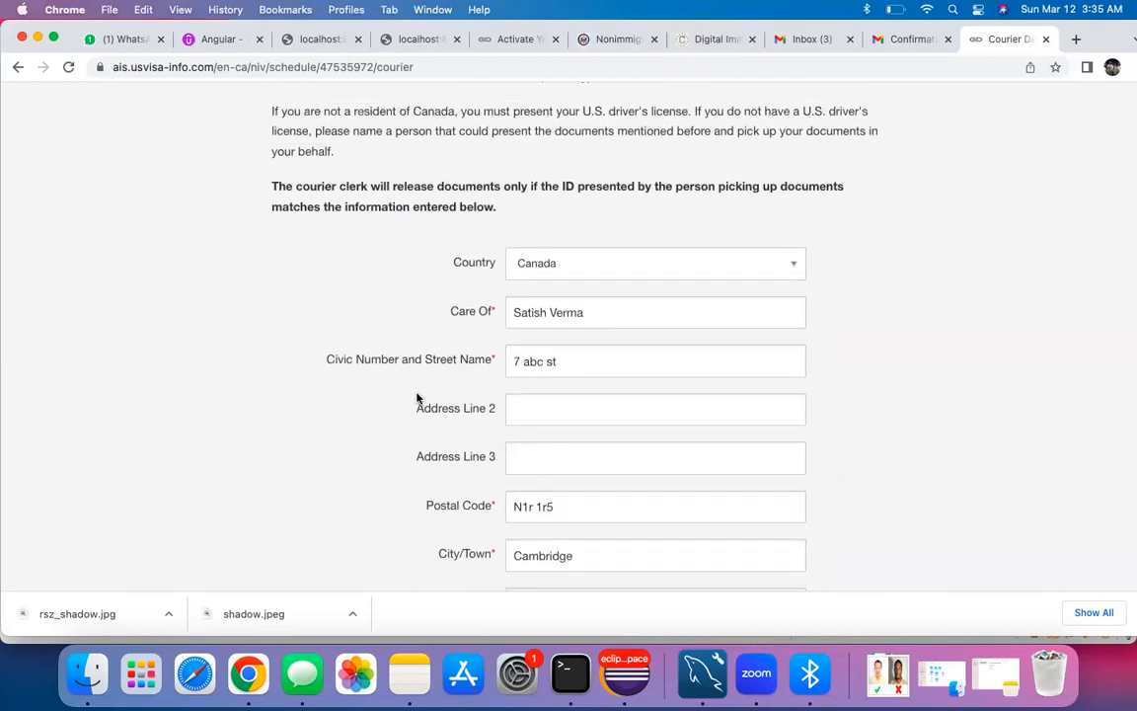
pyautogui.scroll(1, 417, 398)
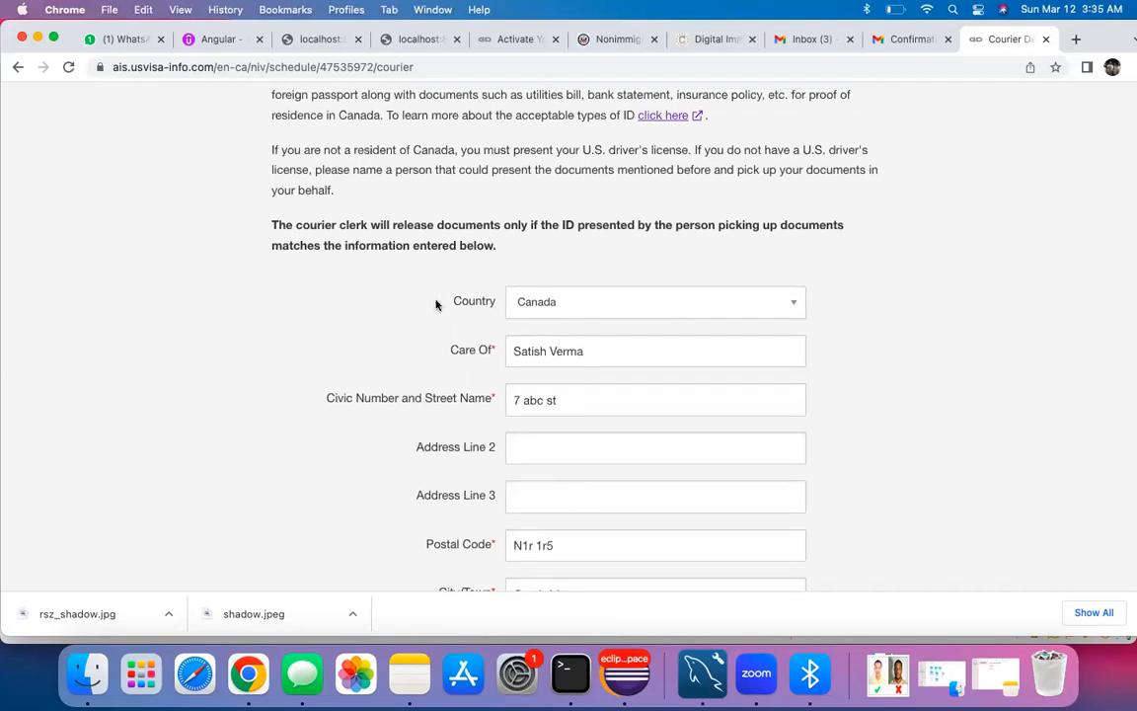
pyautogui.scroll(-4, 554, 395)
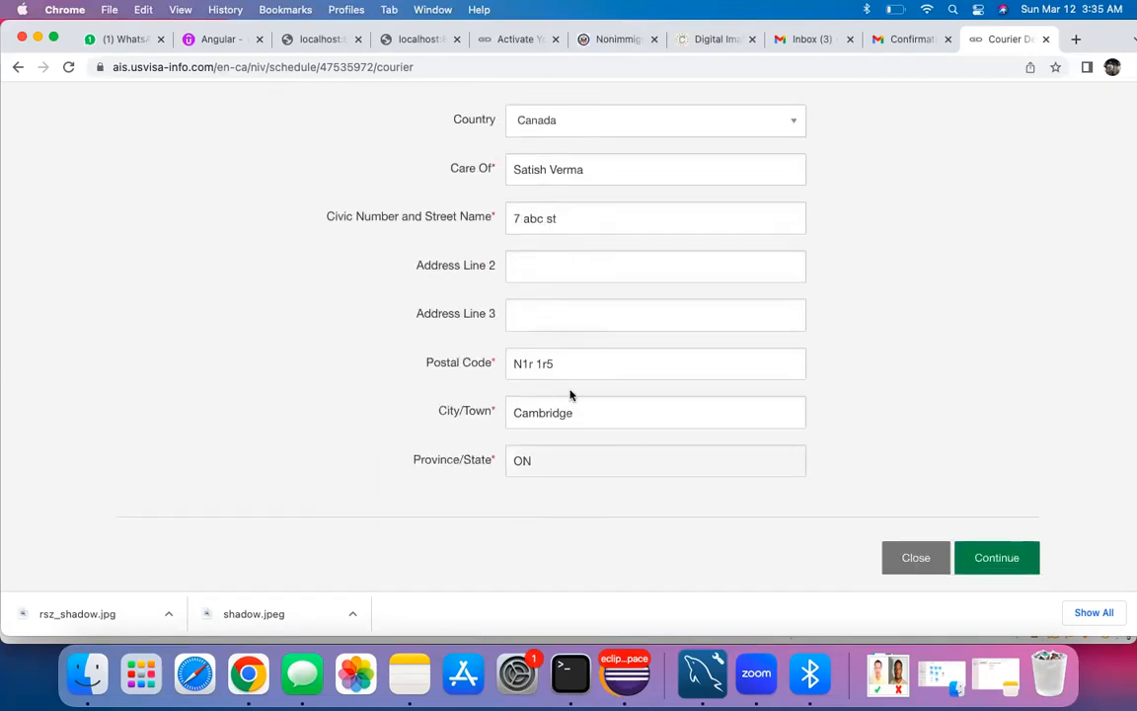
pyautogui.click(992, 559)
# Step: Dismiss the browser's save-address prompt and review the MRV fee payment options
pyautogui.click(939, 292)
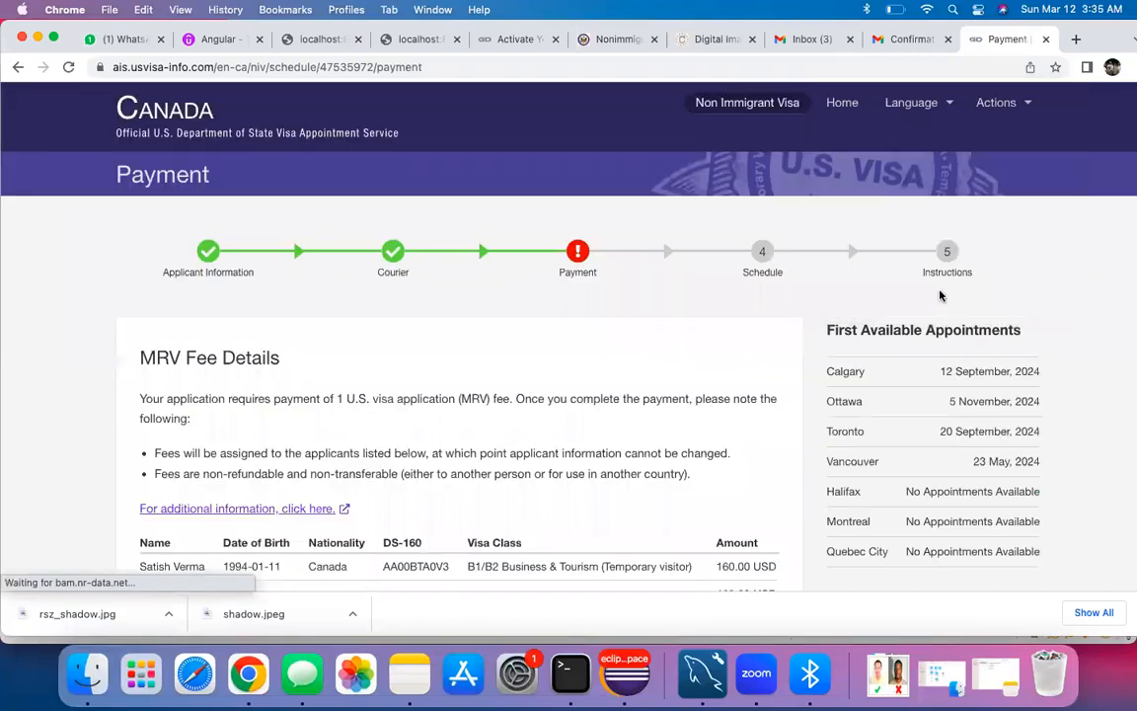
pyautogui.scroll(-4, 596, 228)
pyautogui.scroll(-2, 467, 369)
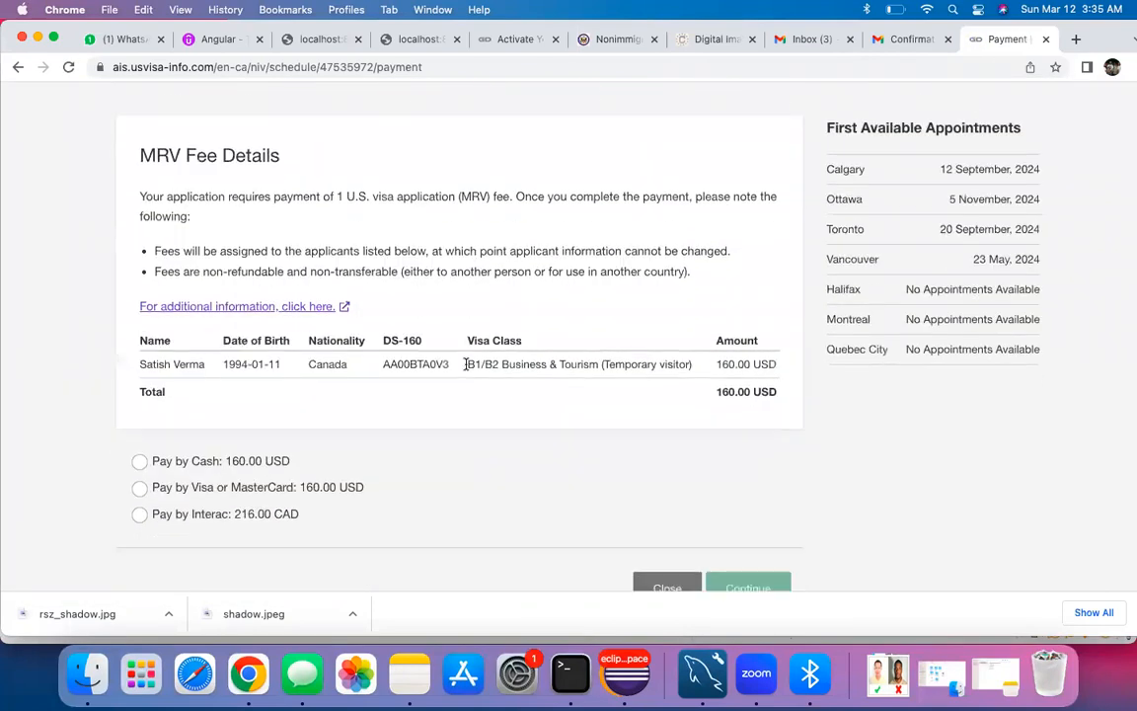
pyautogui.scroll(3, 425, 170)
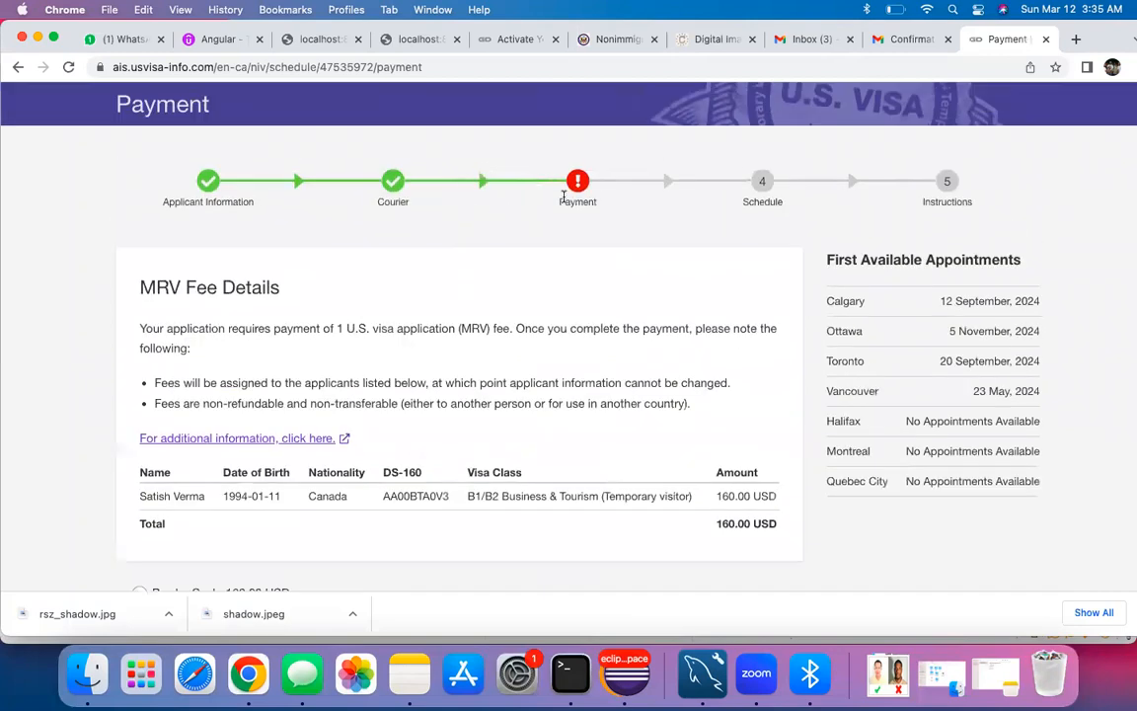
pyautogui.scroll(-4, 464, 351)
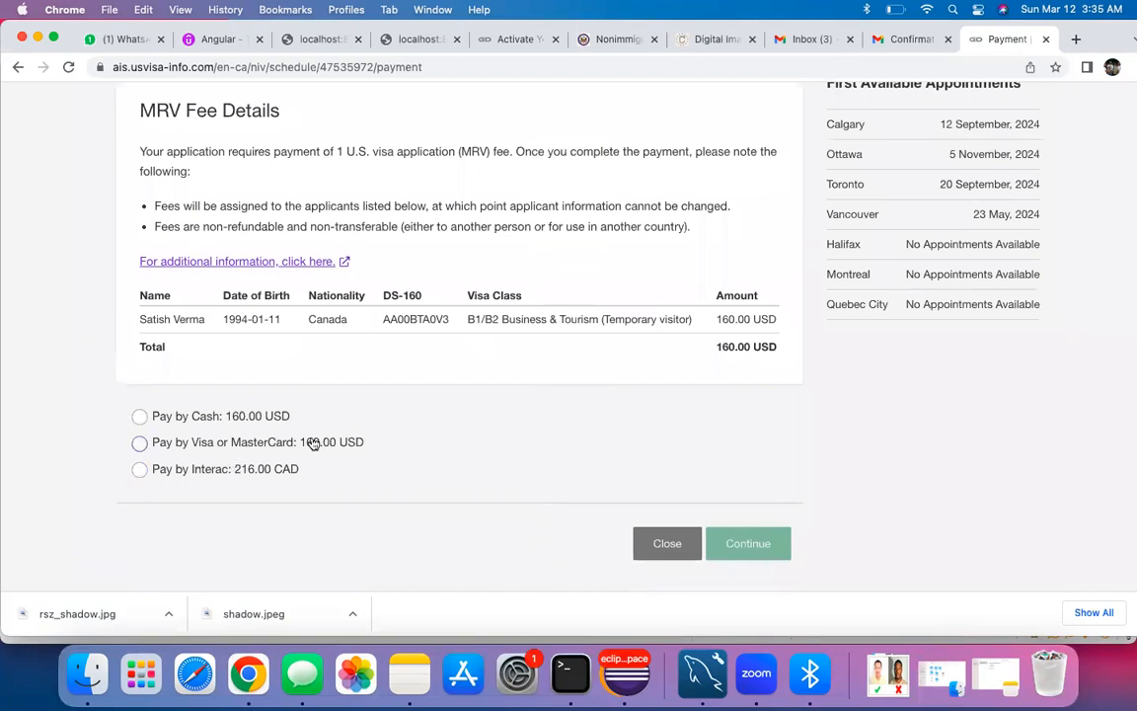
pyautogui.scroll(-1, 314, 441)
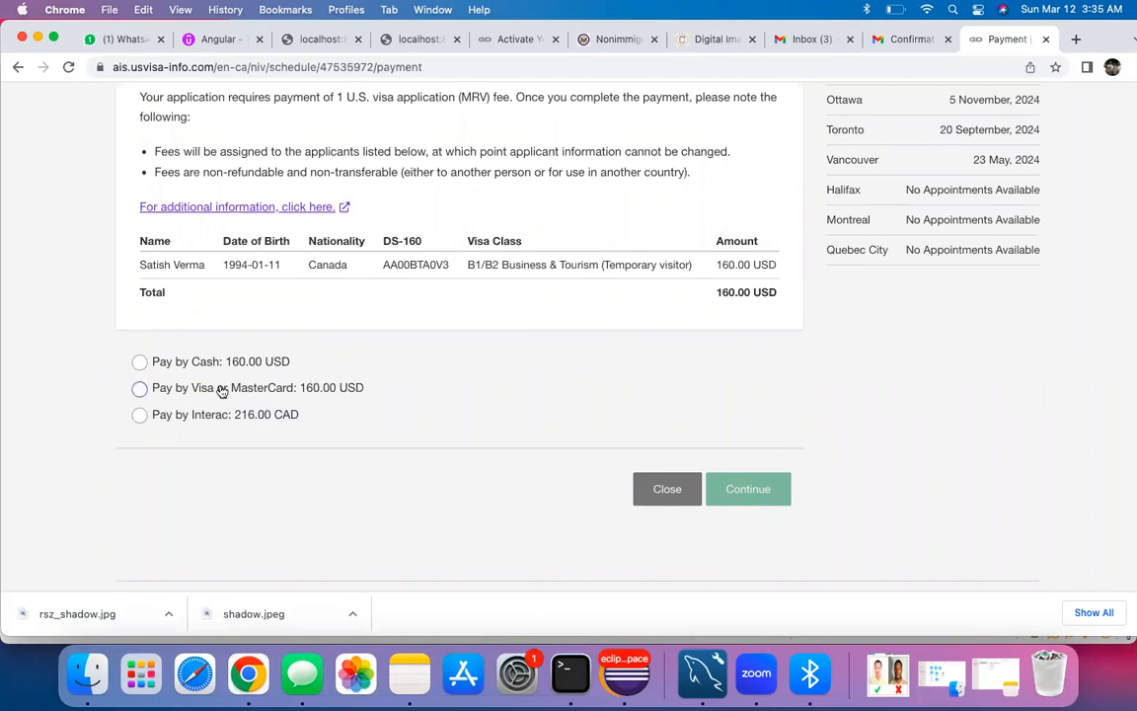
# Step: Choose Pay by Cash for the 160.00 USD MRV fee and accept the non-refundable terms
pyautogui.click(151, 367)
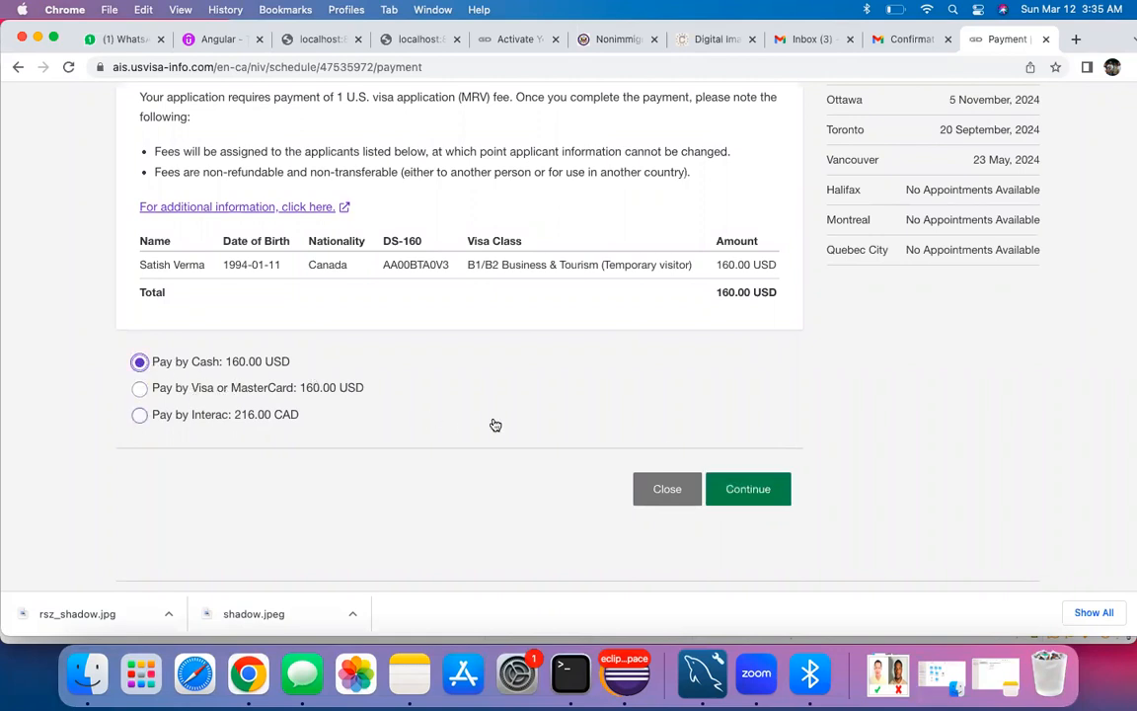
pyautogui.click(742, 491)
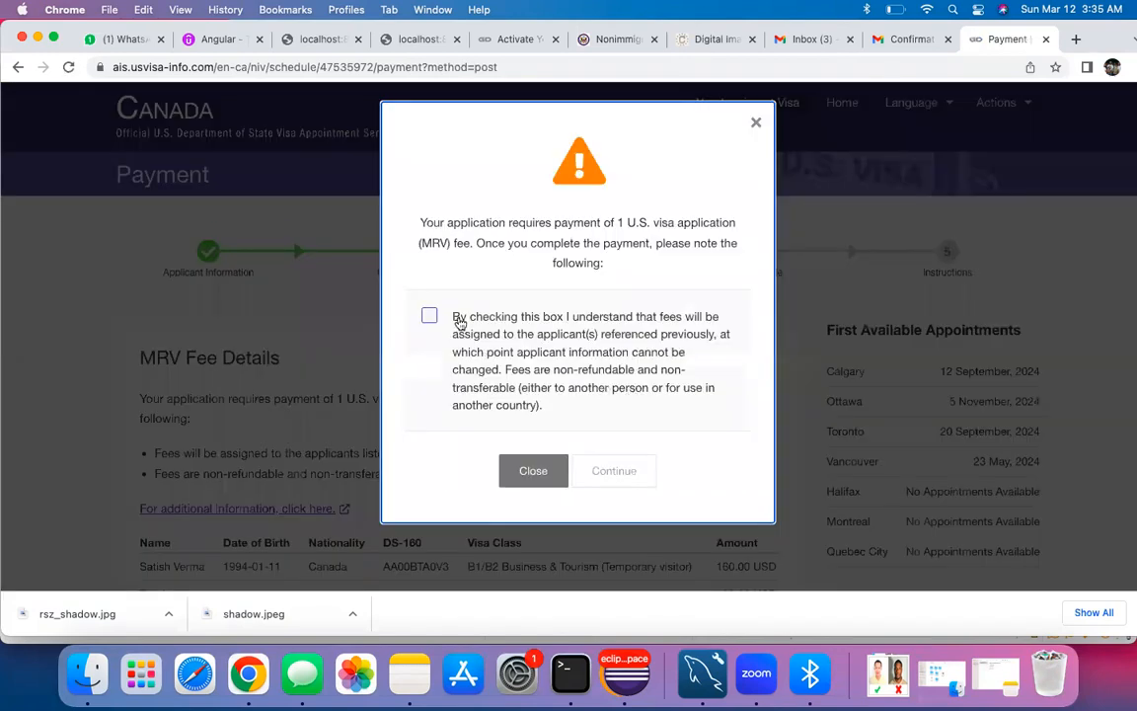
pyautogui.click(429, 314)
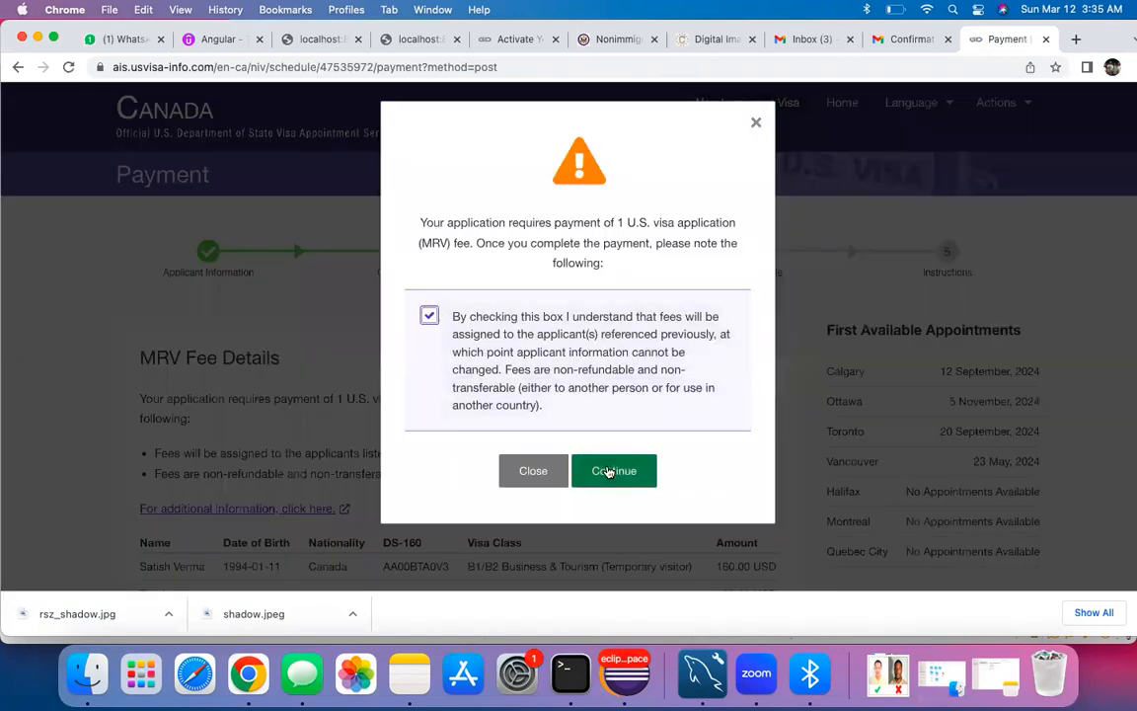
pyautogui.click(608, 472)
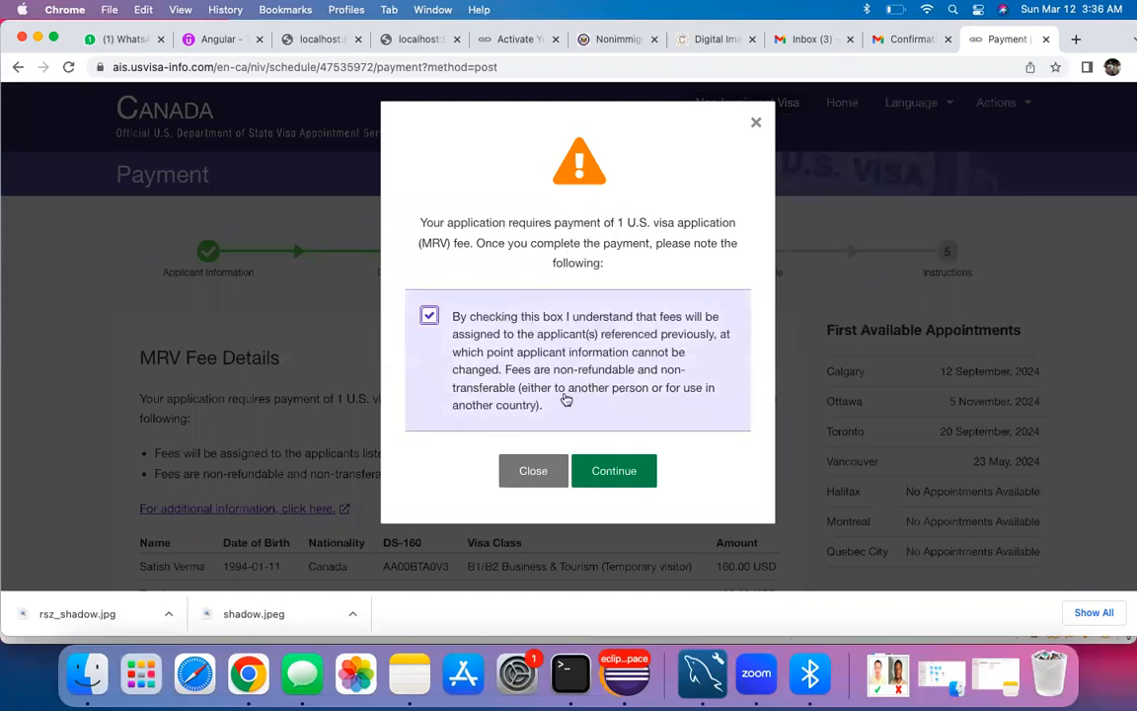
pyautogui.click(613, 474)
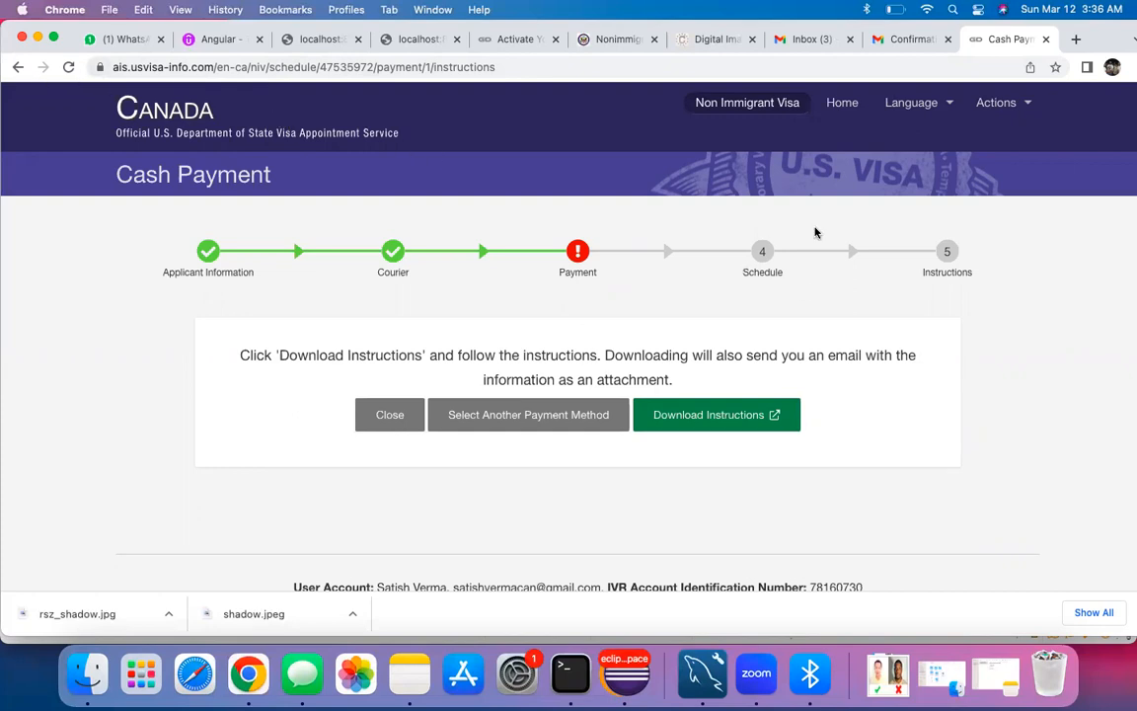
# Step: Look through the account menu and the DS-160, photo requirements and e-mail tabs
pyautogui.click(996, 102)
pyautogui.moveTo(877, 158)
pyautogui.click(592, 40)
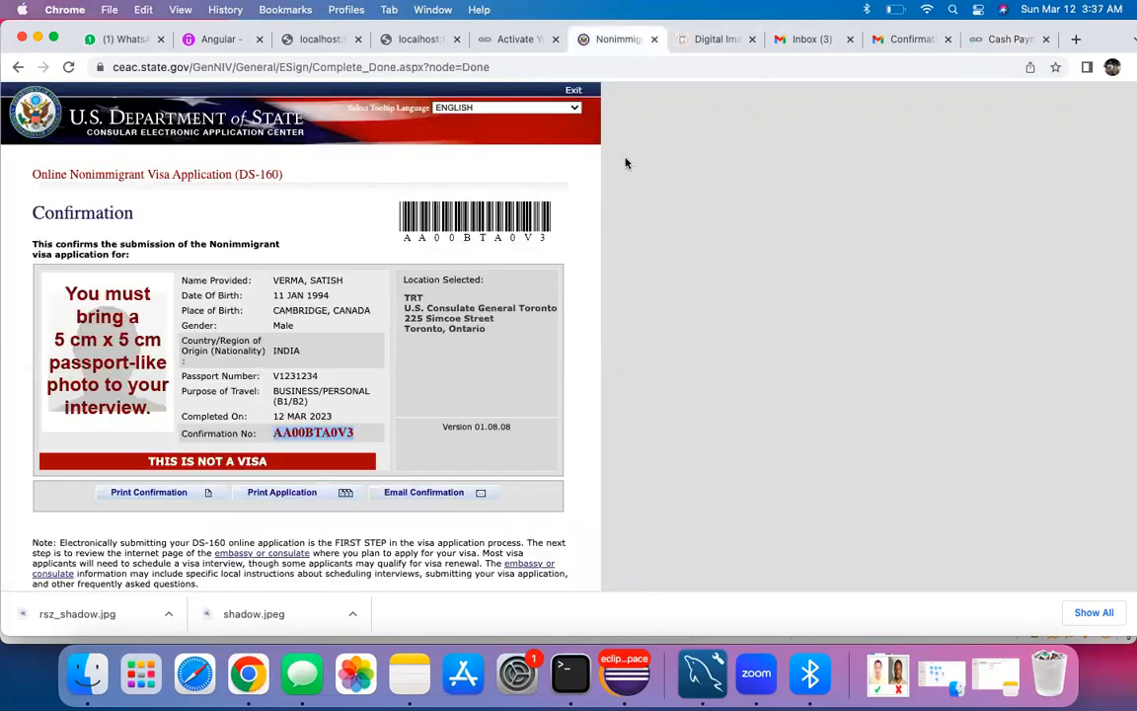
pyautogui.click(711, 39)
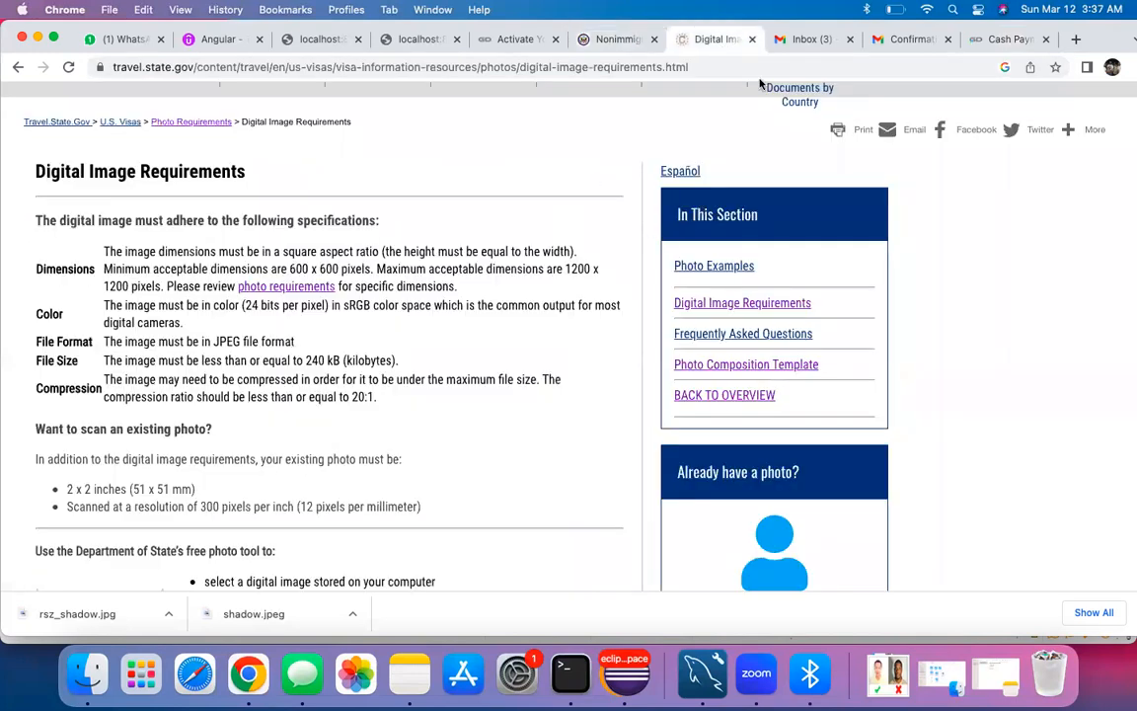
pyautogui.click(883, 39)
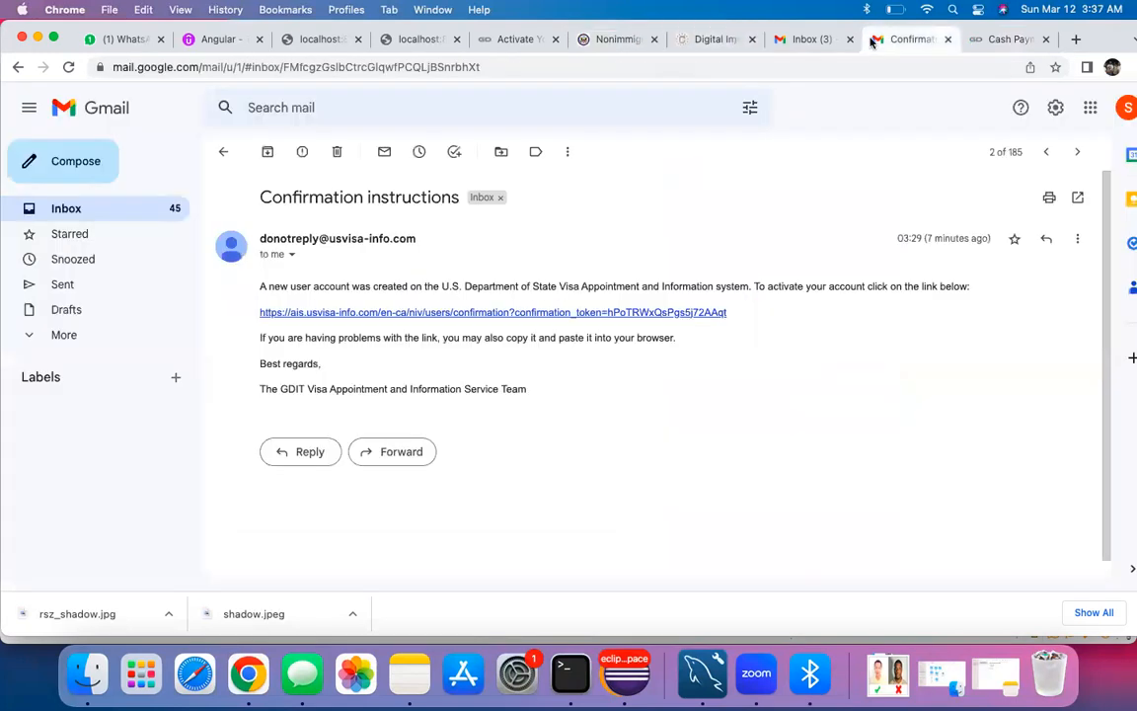
pyautogui.click(725, 41)
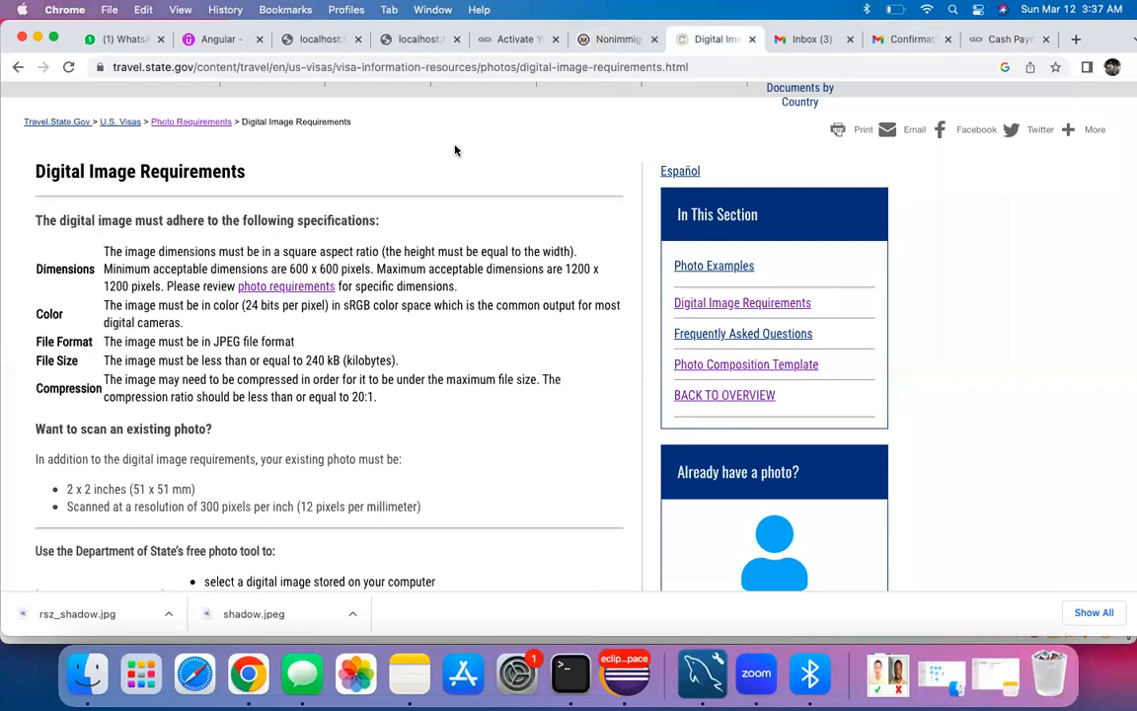
# Step: Bring up Notes, then accept the terms and sign back in to the appointment account
pyautogui.click(413, 690)
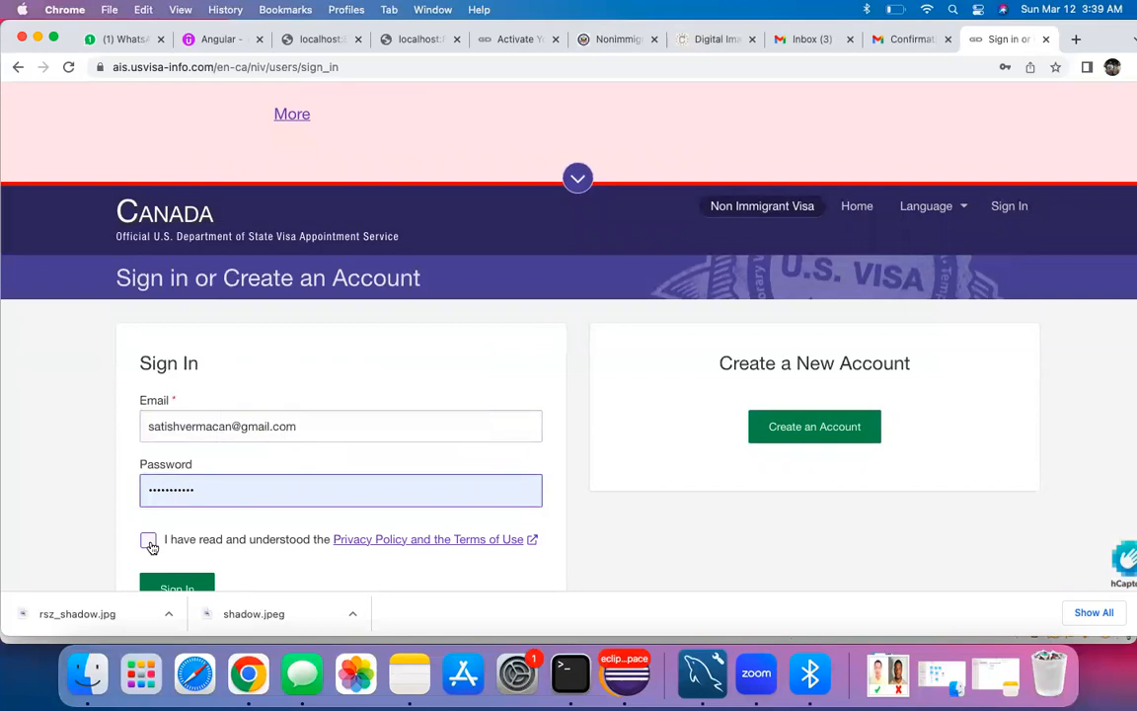
pyautogui.click(150, 538)
pyautogui.click(176, 587)
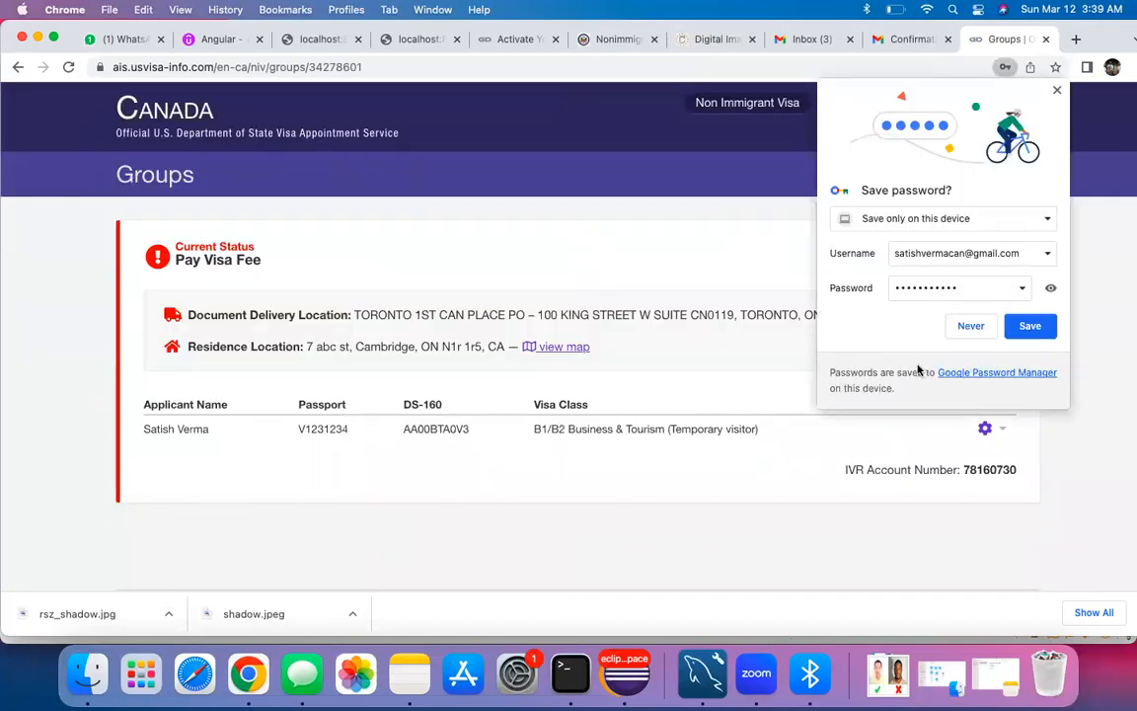
# Step: Decline saving the password, continue to group actions, and expand Pay Visa Fee and Update Delivery Location
pyautogui.click(970, 326)
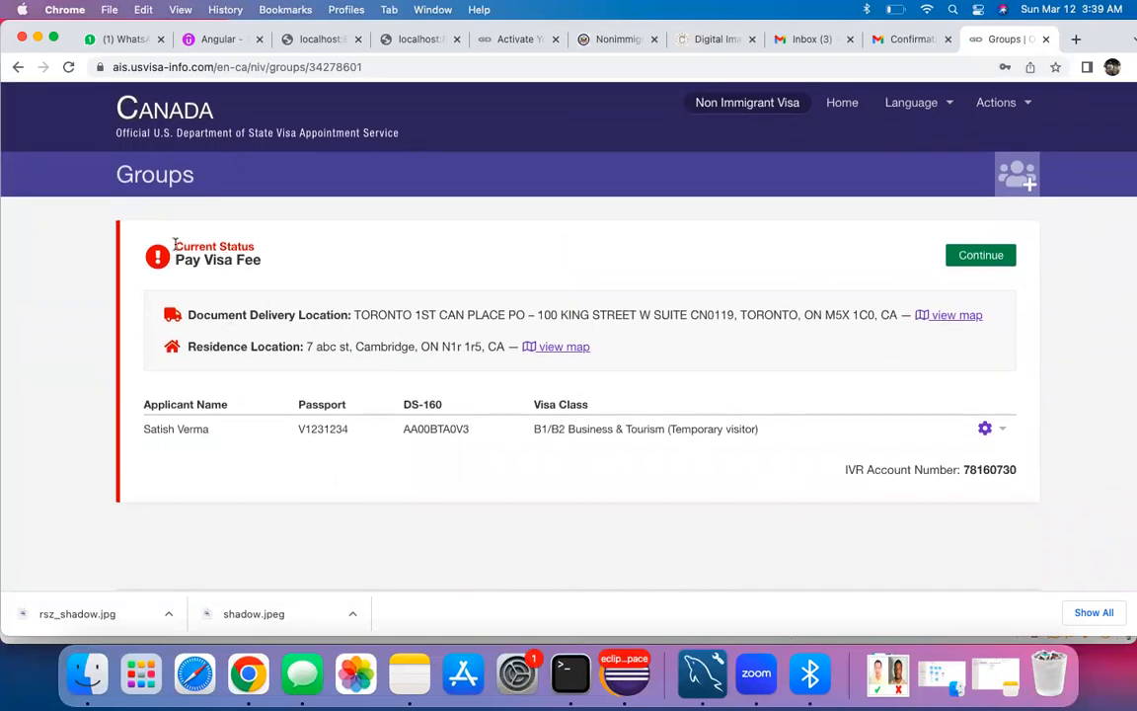
pyautogui.moveTo(180, 258); pyautogui.dragTo(307, 261)
pyautogui.click(314, 257)
pyautogui.click(979, 255)
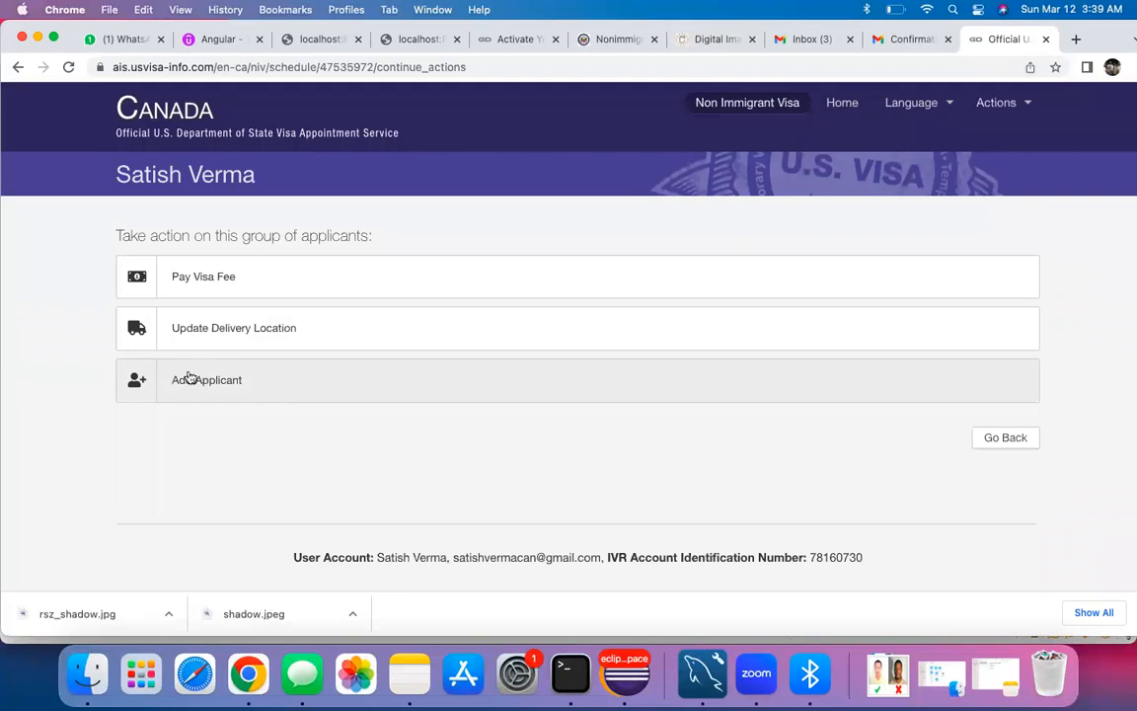
pyautogui.click(201, 280)
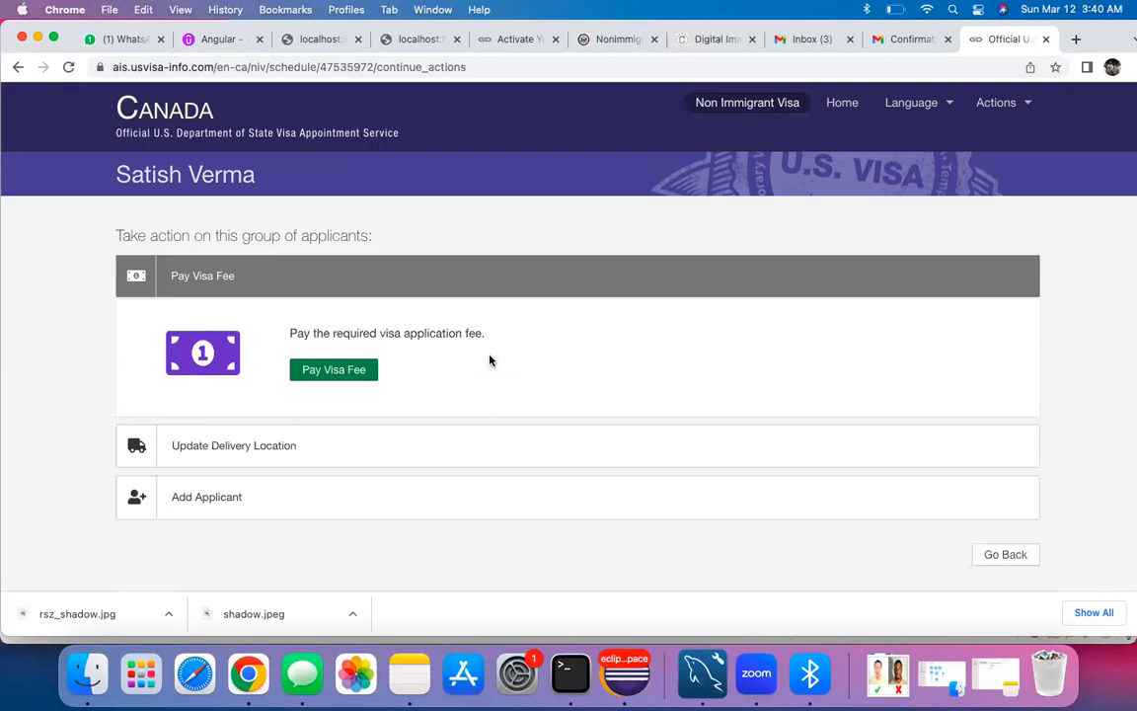
pyautogui.click(192, 447)
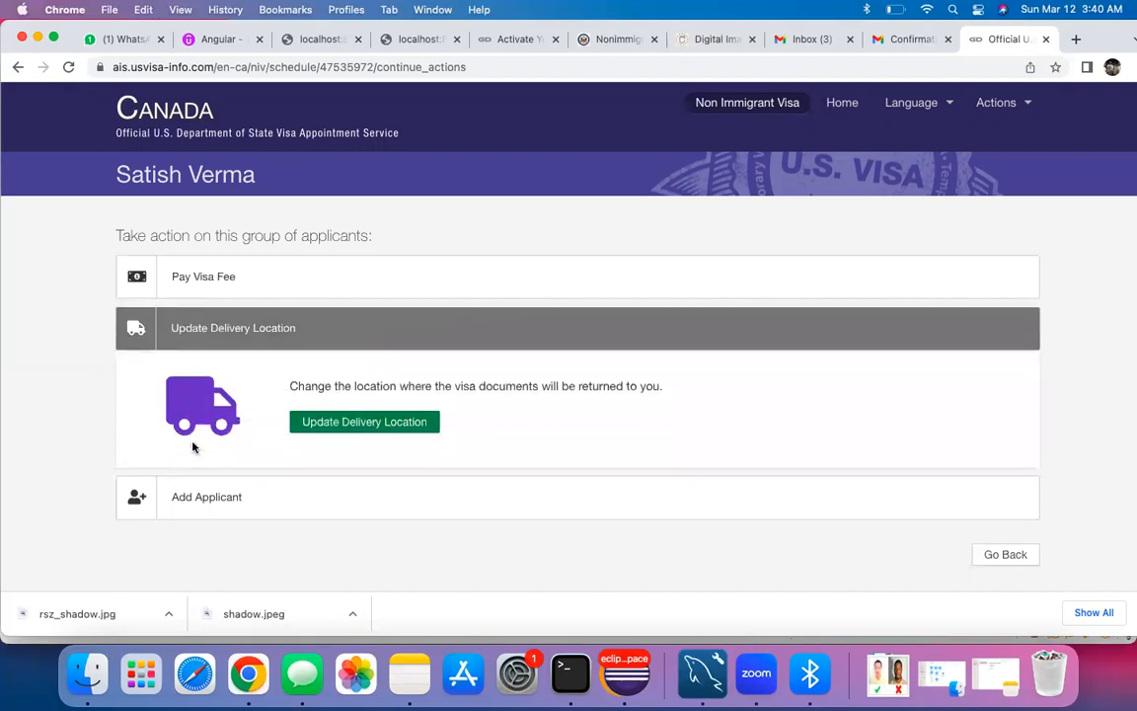
# Step: Open Edit Courier Details and check the pickup is still ON, Toronto 1st Can Place PO
pyautogui.click(357, 422)
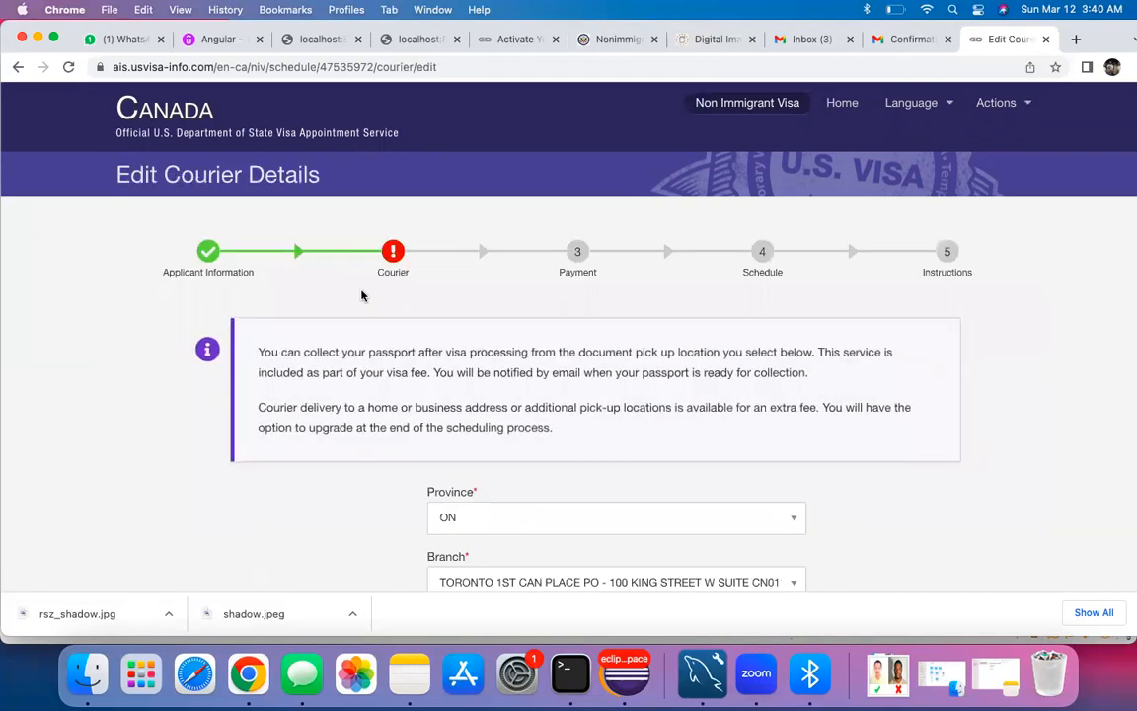
pyautogui.scroll(-1, 393, 356)
pyautogui.scroll(-2, 393, 357)
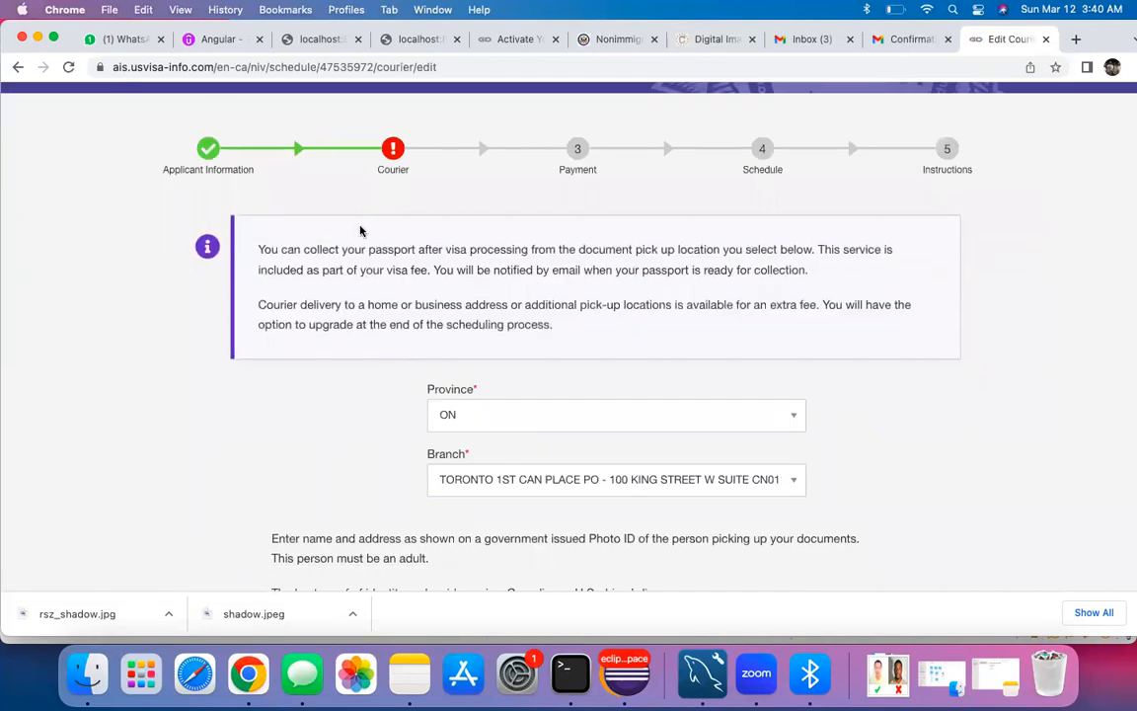
pyautogui.scroll(-1, 362, 231)
pyautogui.scroll(-2, 392, 405)
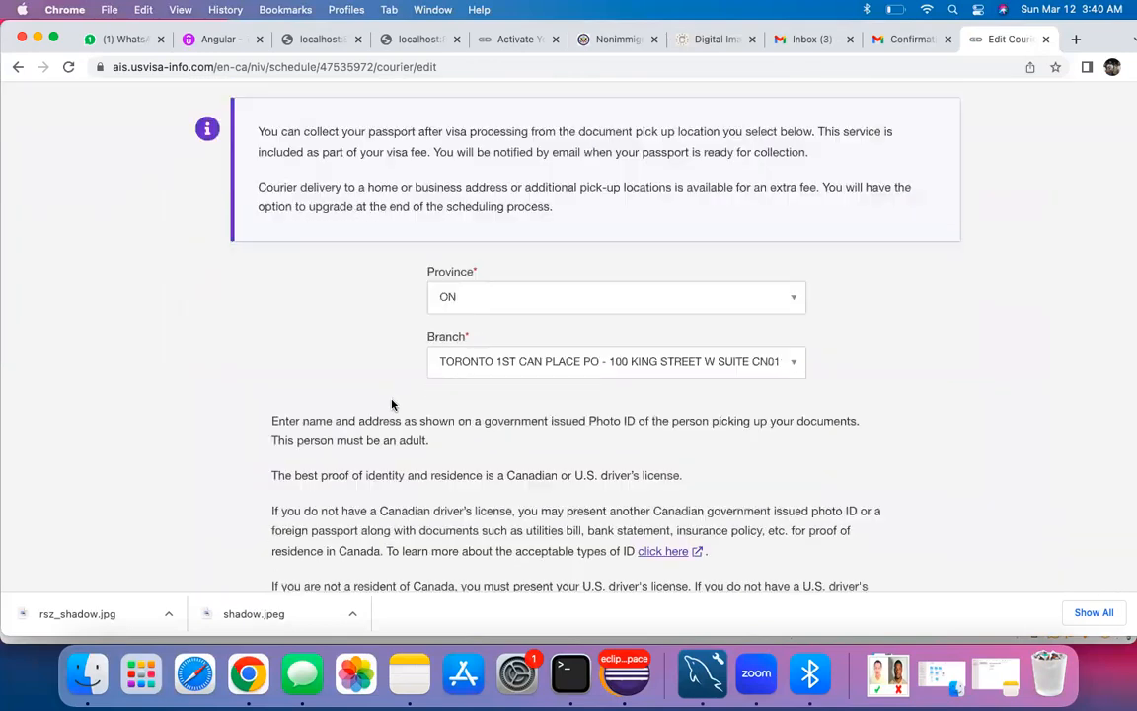
pyautogui.scroll(-3, 392, 405)
pyautogui.scroll(8, 392, 405)
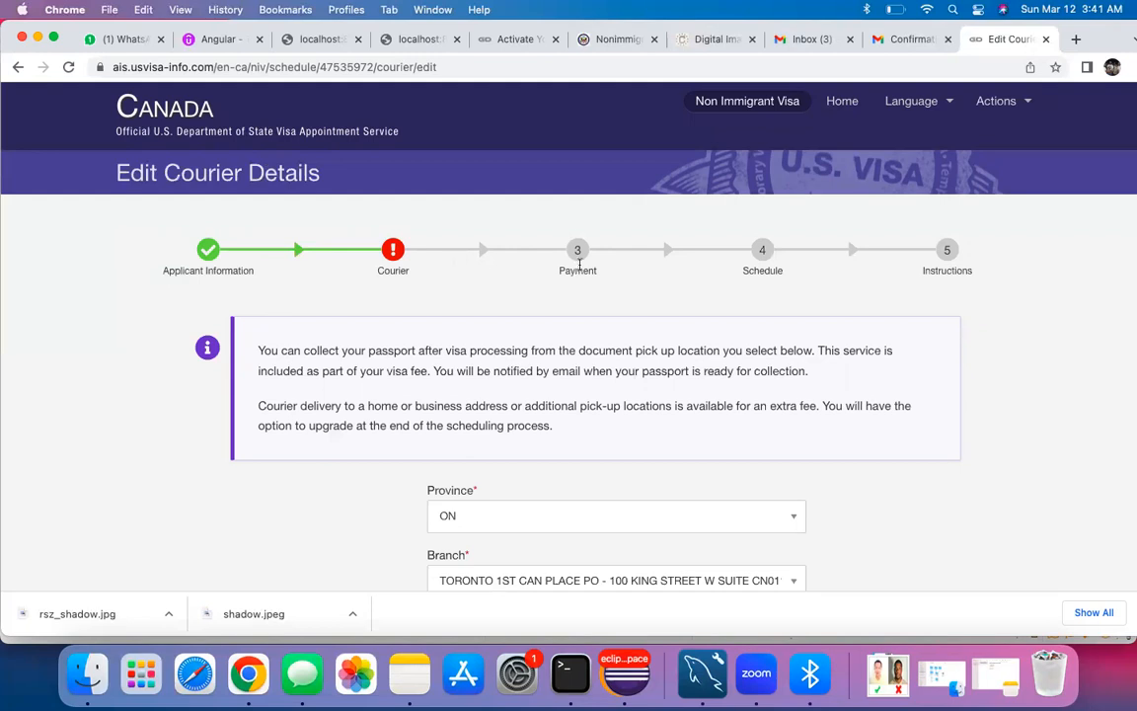
# Step: In Notes, highlight the D160 done, Appoint book and Interview items, ending on the empty fourth item
pyautogui.click(410, 673)
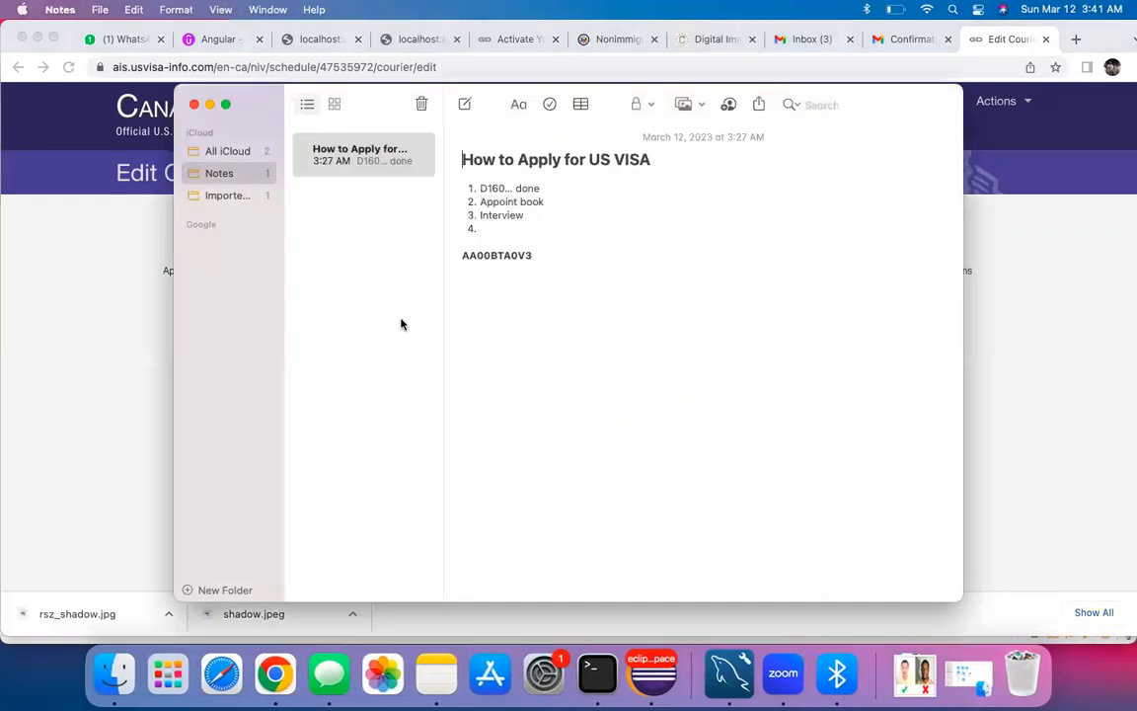
pyautogui.moveTo(543, 187); pyautogui.dragTo(468, 183)
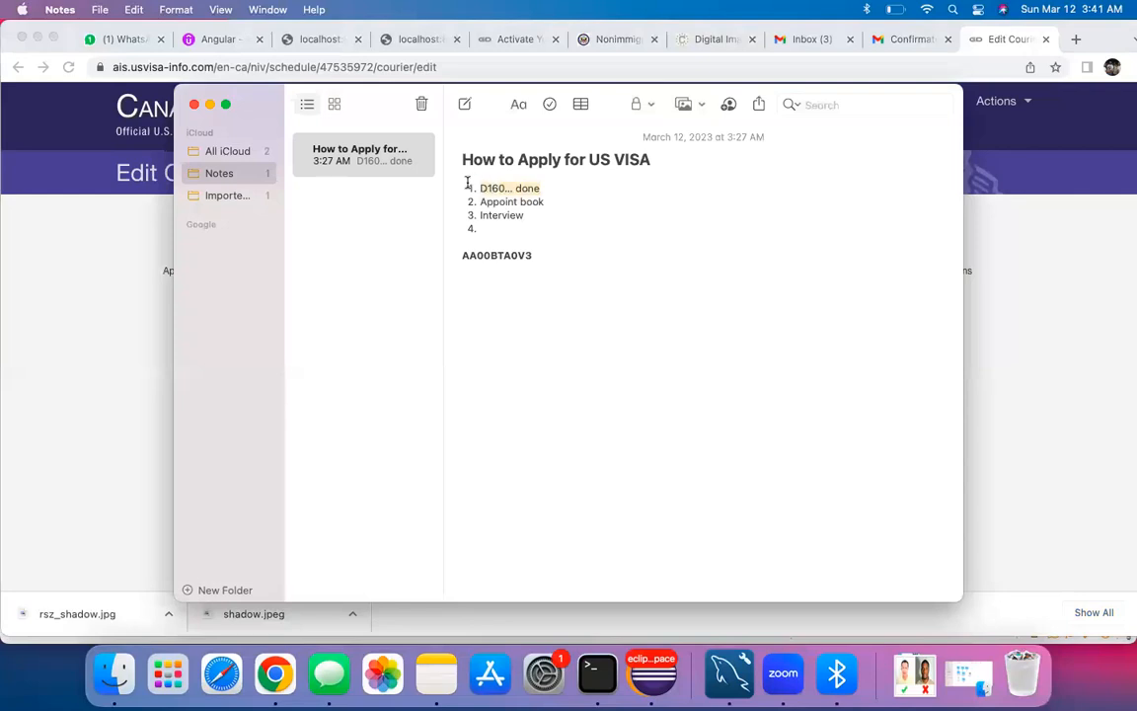
pyautogui.click(579, 208)
pyautogui.moveTo(548, 201); pyautogui.dragTo(467, 210)
pyautogui.click(525, 219)
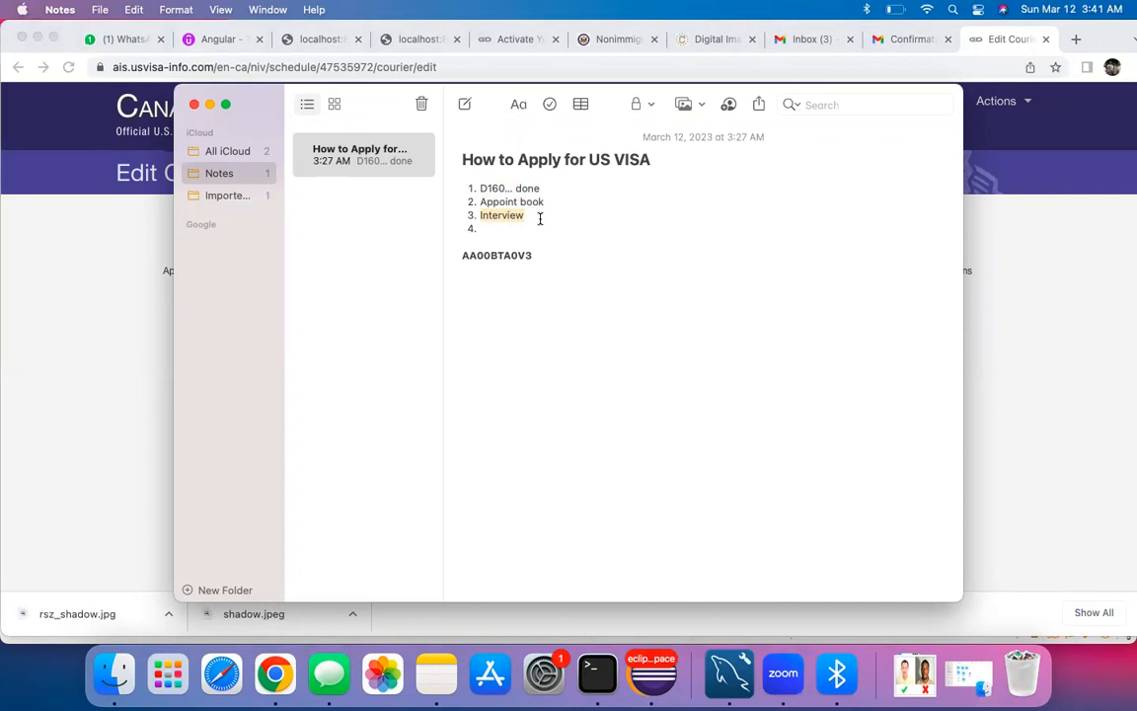
pyautogui.click(490, 215)
pyautogui.moveTo(492, 217); pyautogui.dragTo(470, 215)
pyautogui.click(537, 211)
pyautogui.doubleClick(498, 214)
pyautogui.click(536, 215)
pyautogui.moveTo(530, 216); pyautogui.dragTo(476, 220)
pyautogui.click(526, 224)
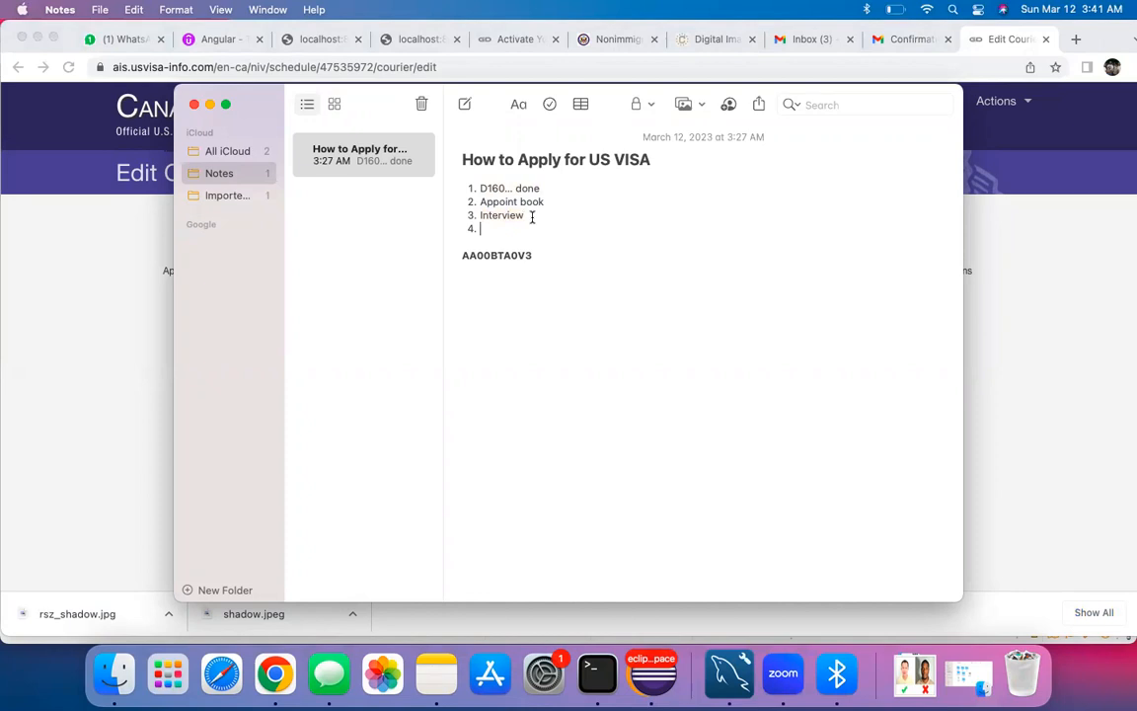